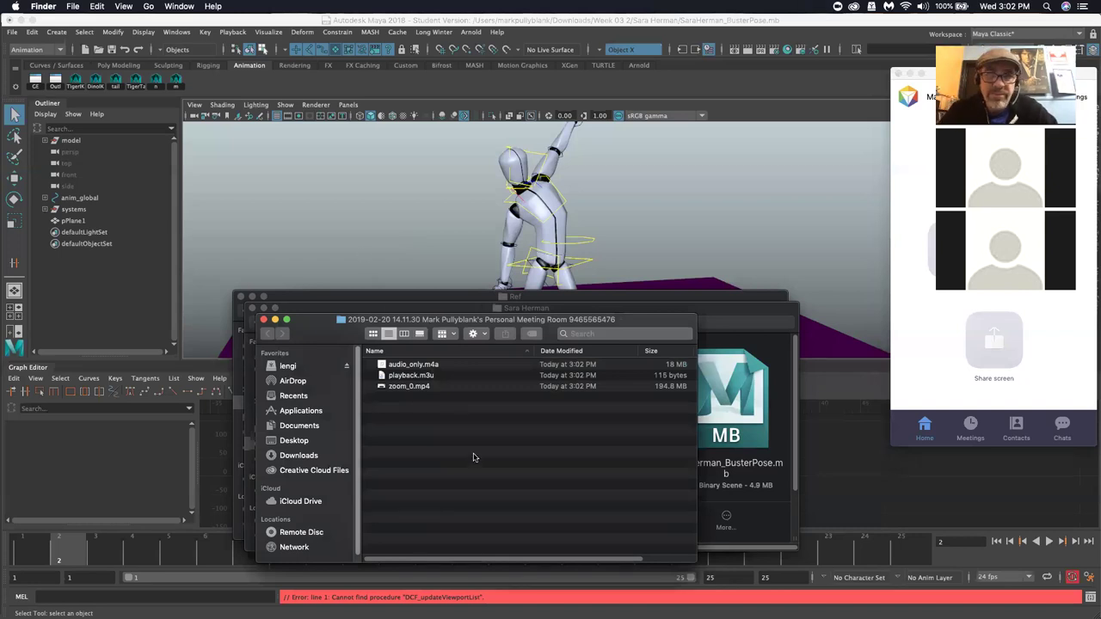
Switch to Maya and select all of the character's body controls in the viewport
click(772, 87)
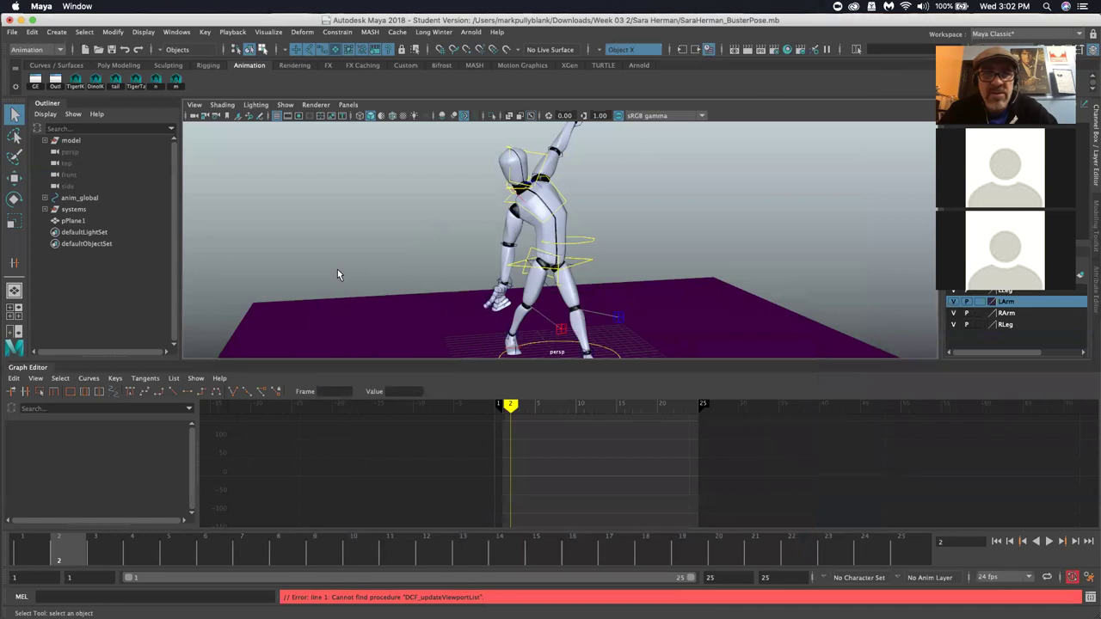
scroll(362, 246, down, 5)
scroll(363, 249, up, 4)
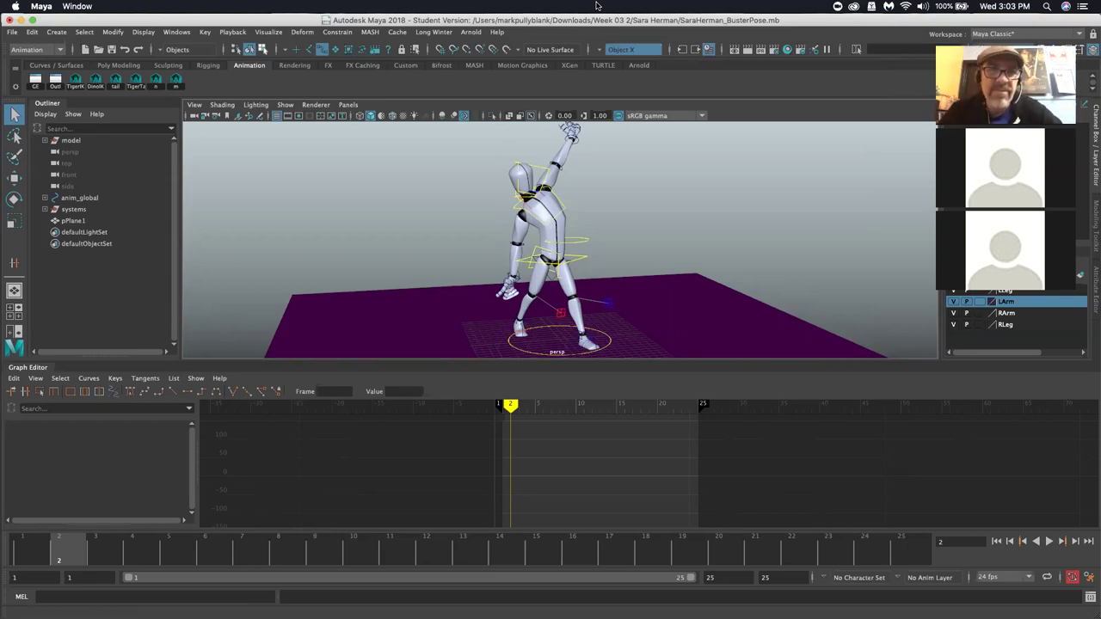
drag(469, 307, 629, 265)
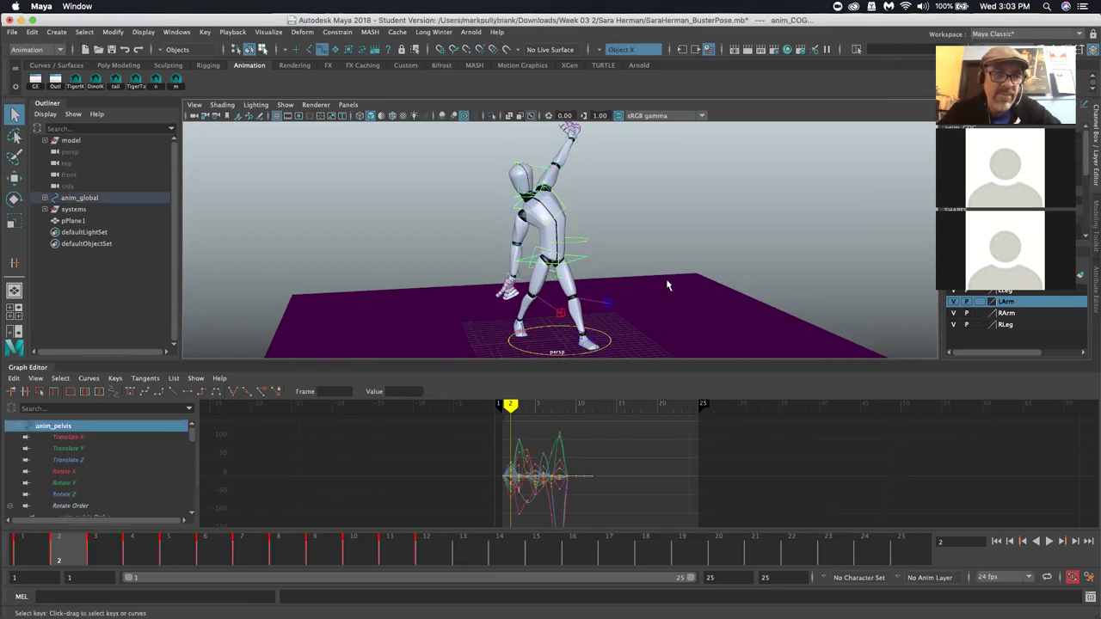
Step through the character's keyed poses along the timeline and return to the pose at frame 2
key(period)
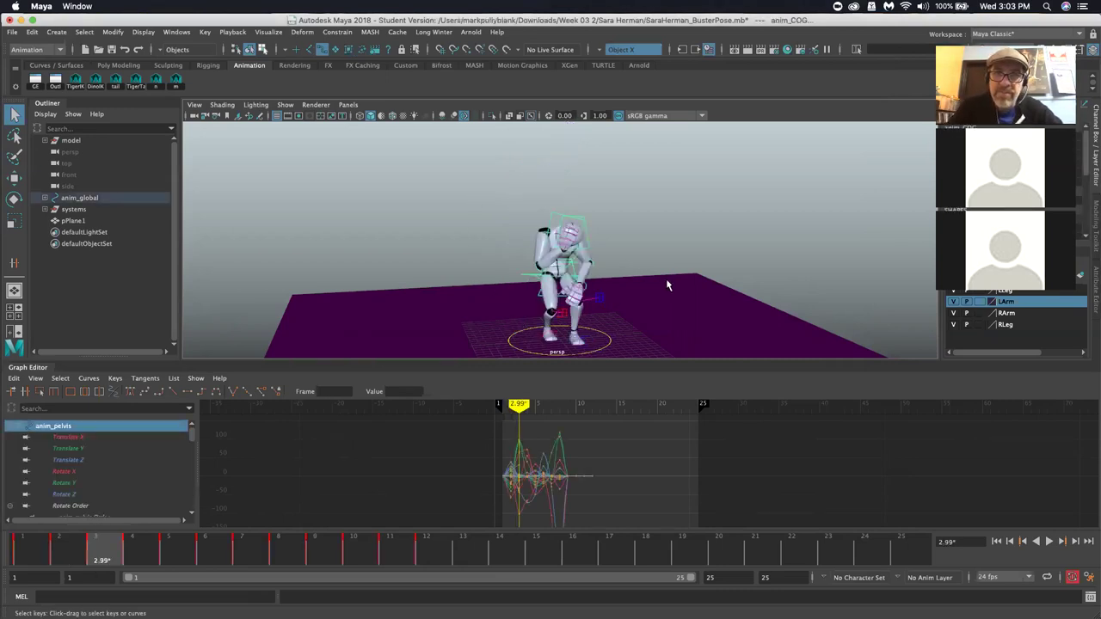
key(period)
key(comma)
key(period)
key(period)
key(period)
key(period)
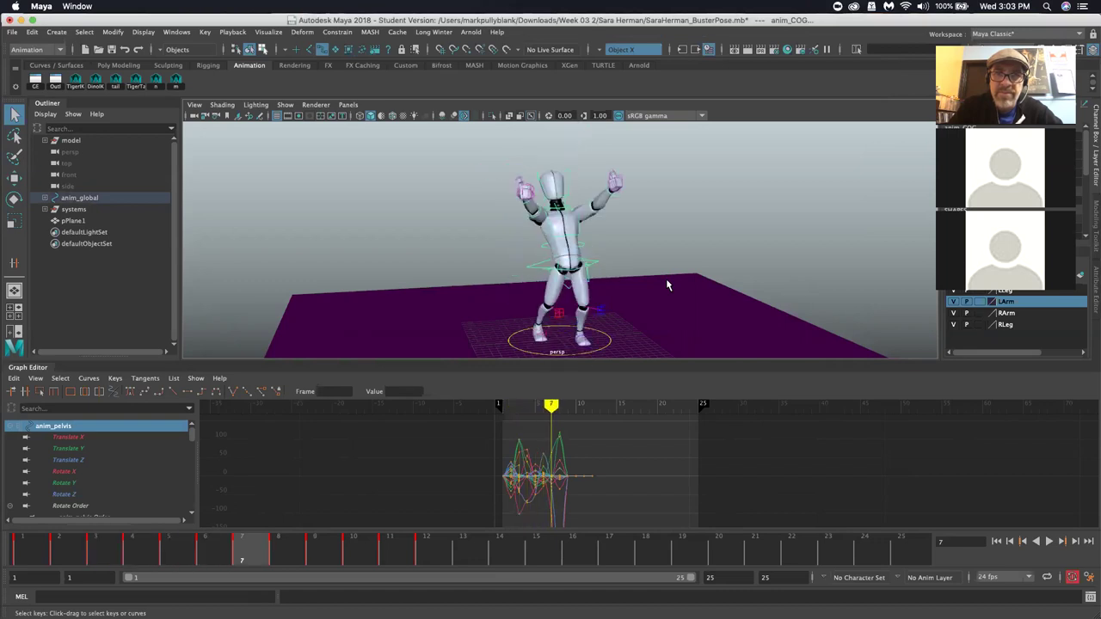
key(period)
key(period)
key(period)
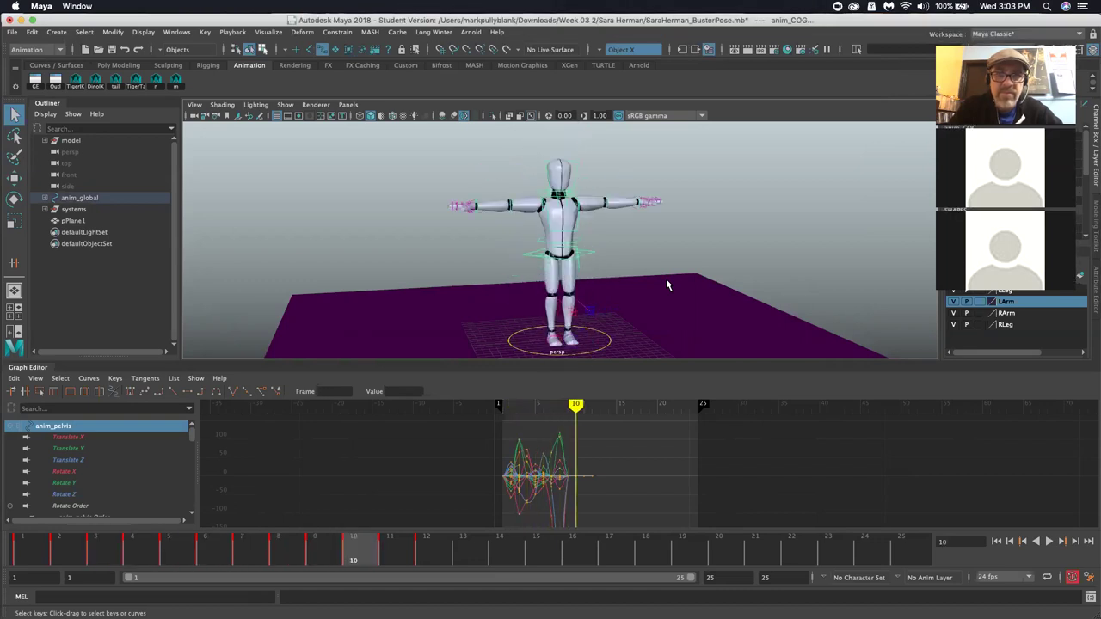
key(period)
key(period)
key(comma)
key(comma)
key(comma)
key(comma)
key(comma)
key(comma)
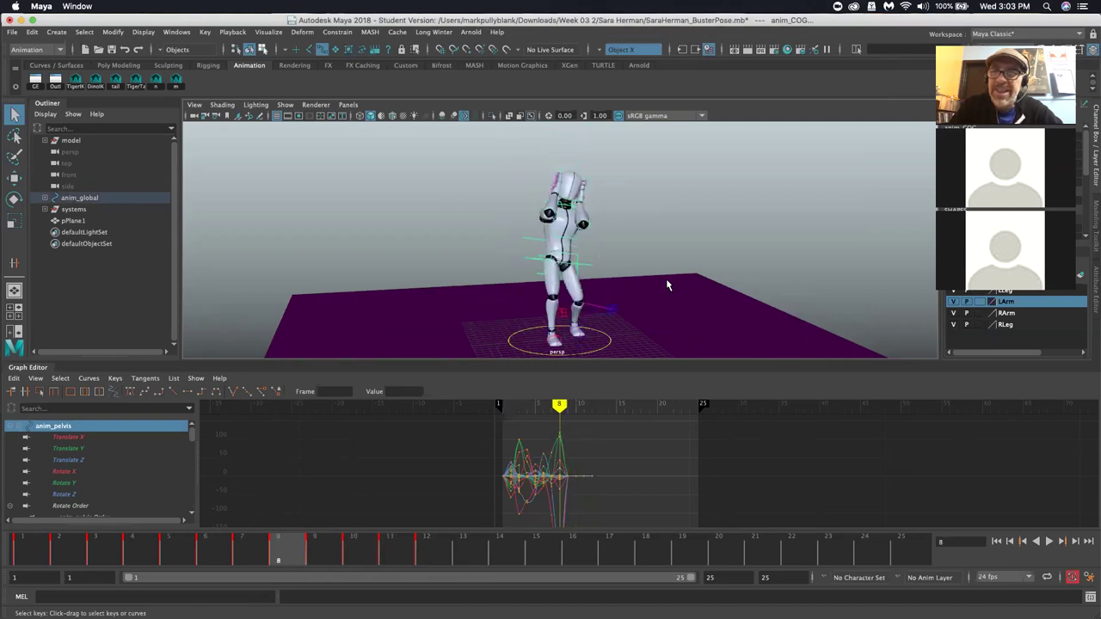
key(comma)
key(comma)
key(comma)
key(comma)
key(comma)
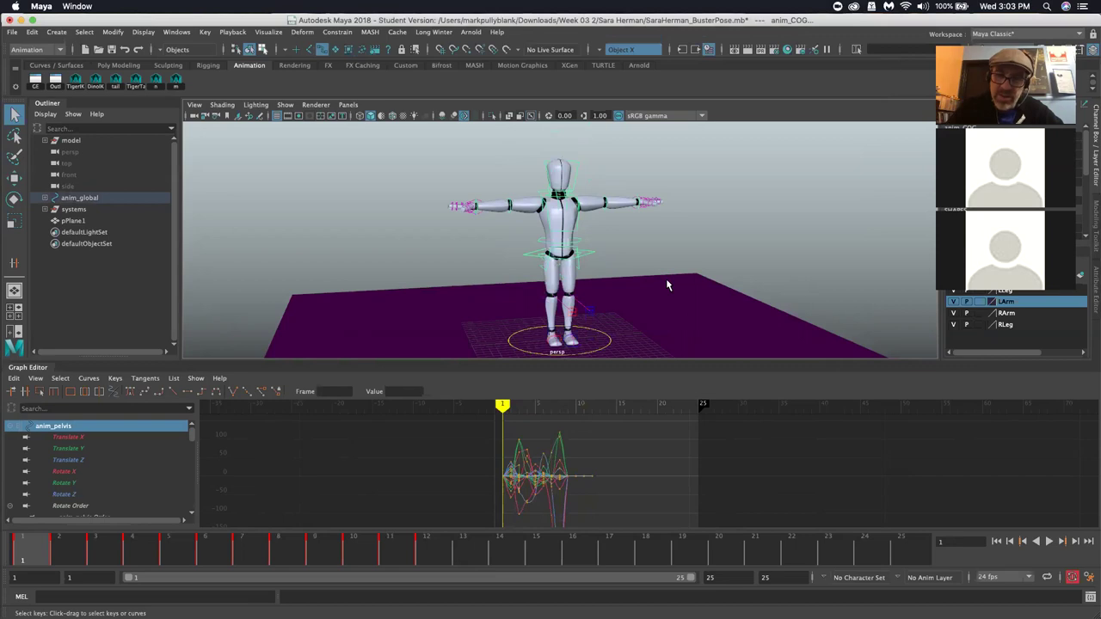
key(period)
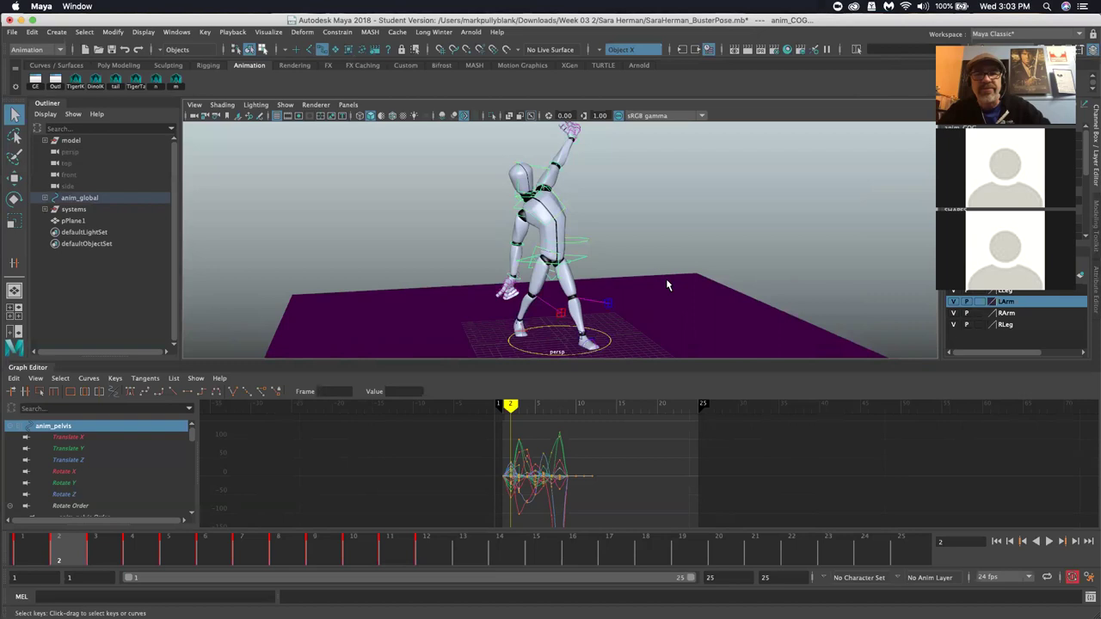
Collapse the Graph Editor and the Outliner to enlarge the perspective view of the character
alt+drag(567, 224, 602, 226)
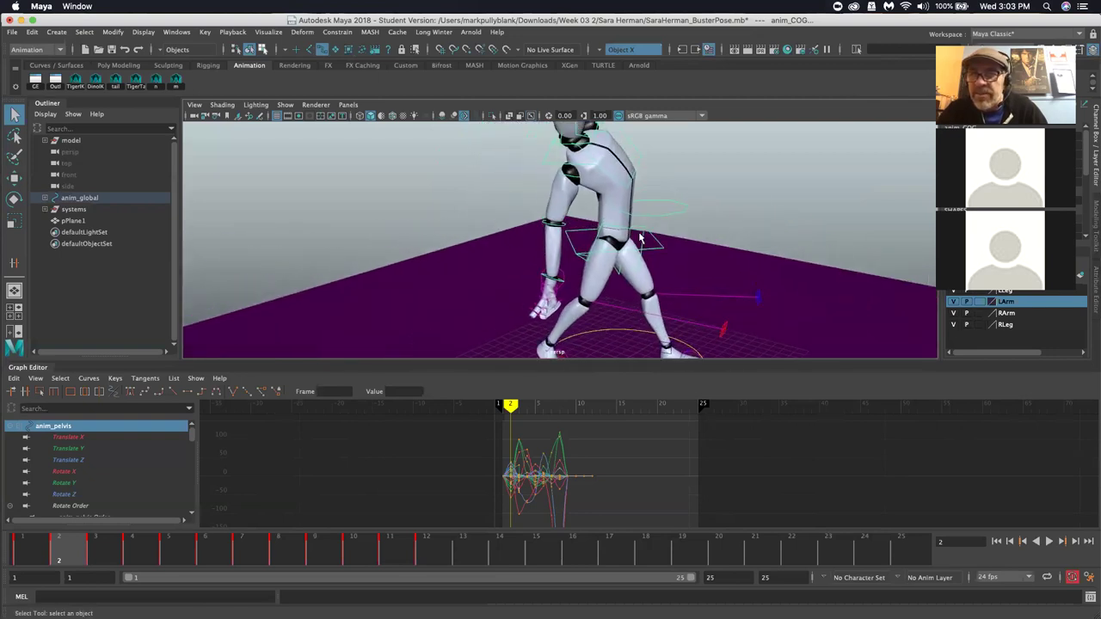
click(28, 369)
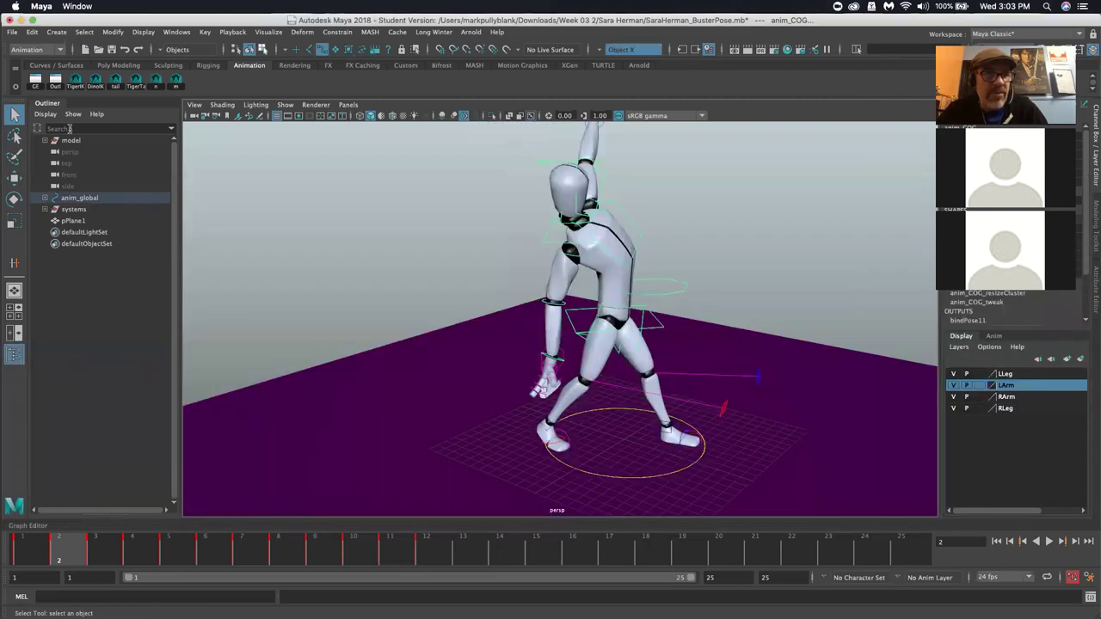
click(45, 105)
alt+drag(463, 320, 534, 340)
Clear the selection, activate the Rotate tool and select the COG control at the character's hips
click(467, 301)
key(e)
key(z)
click(533, 340)
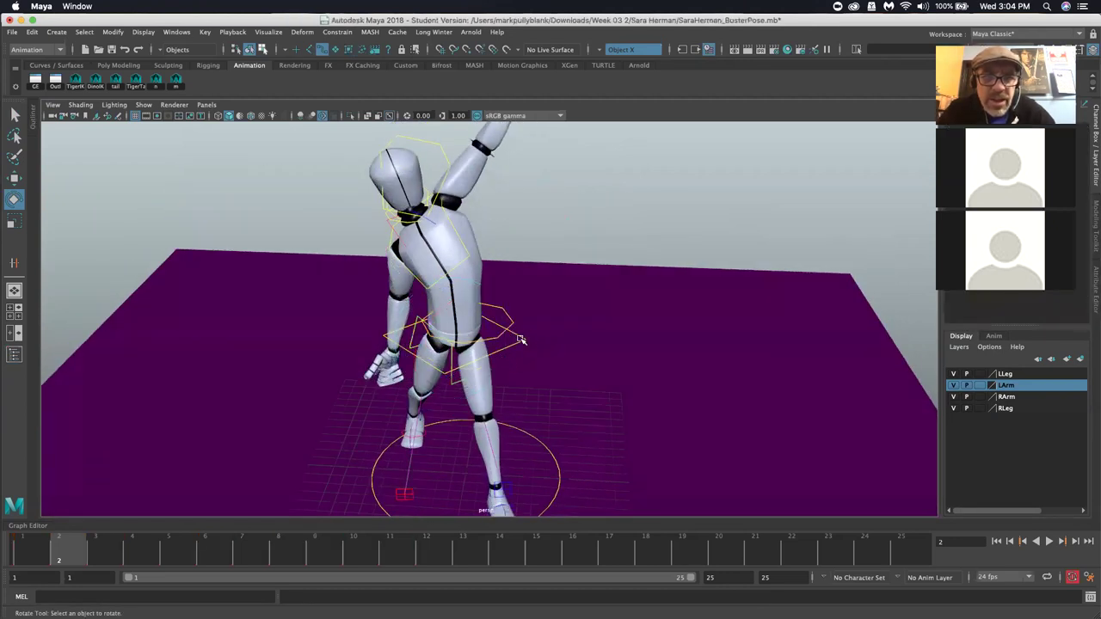
click(521, 341)
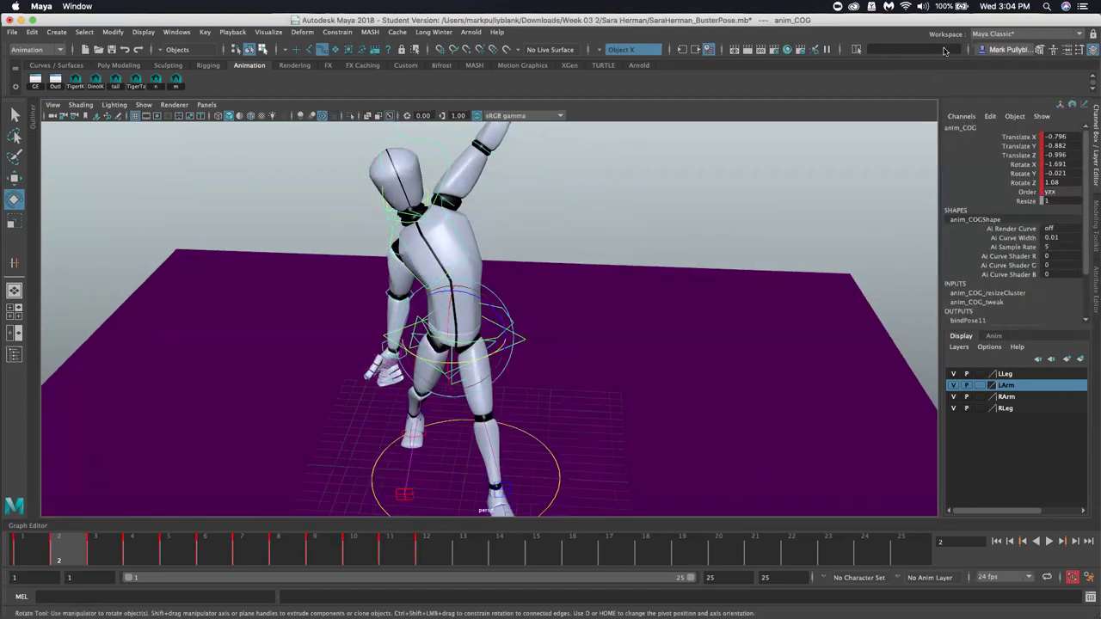
alt+drag(547, 367, 580, 310)
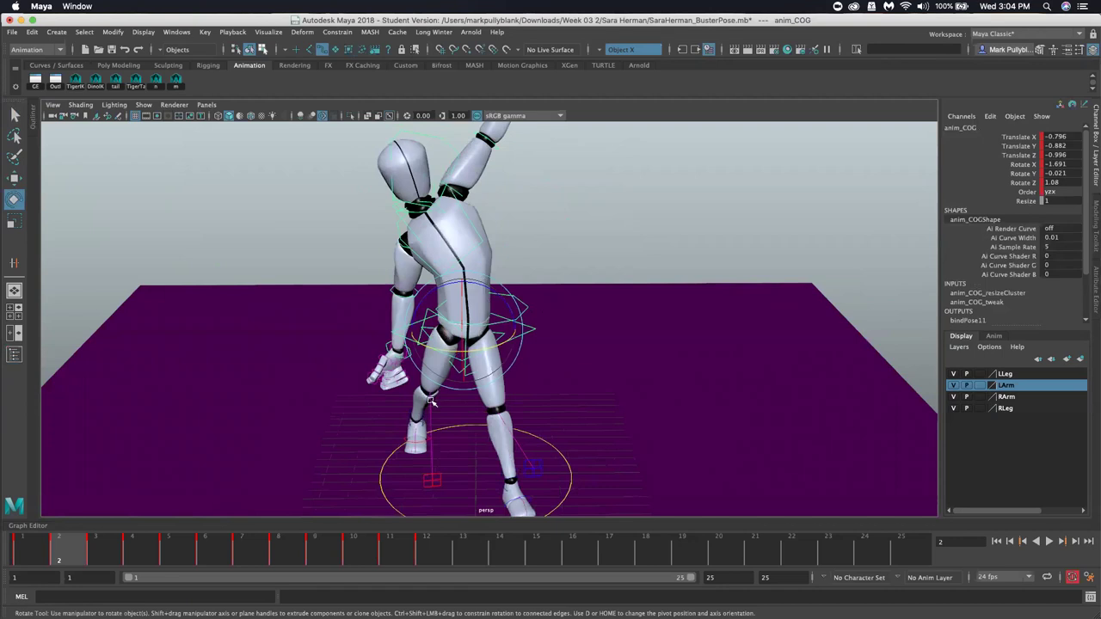
Set Rotate X, Y and Z of the COG control to 0 at frame 2
click(460, 333)
click(469, 336)
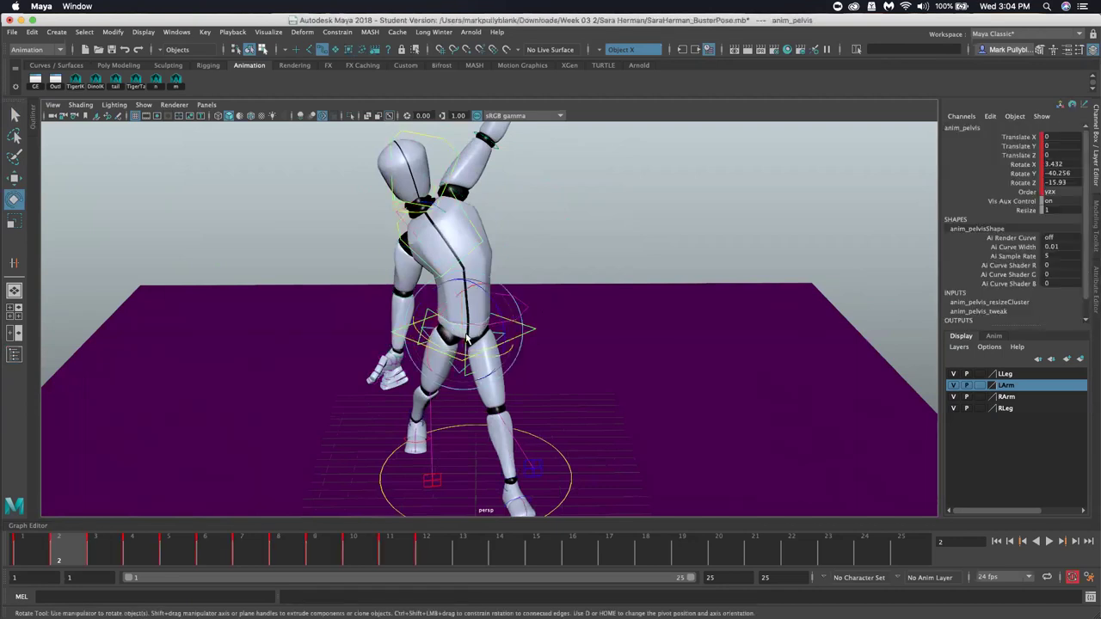
click(555, 327)
click(496, 349)
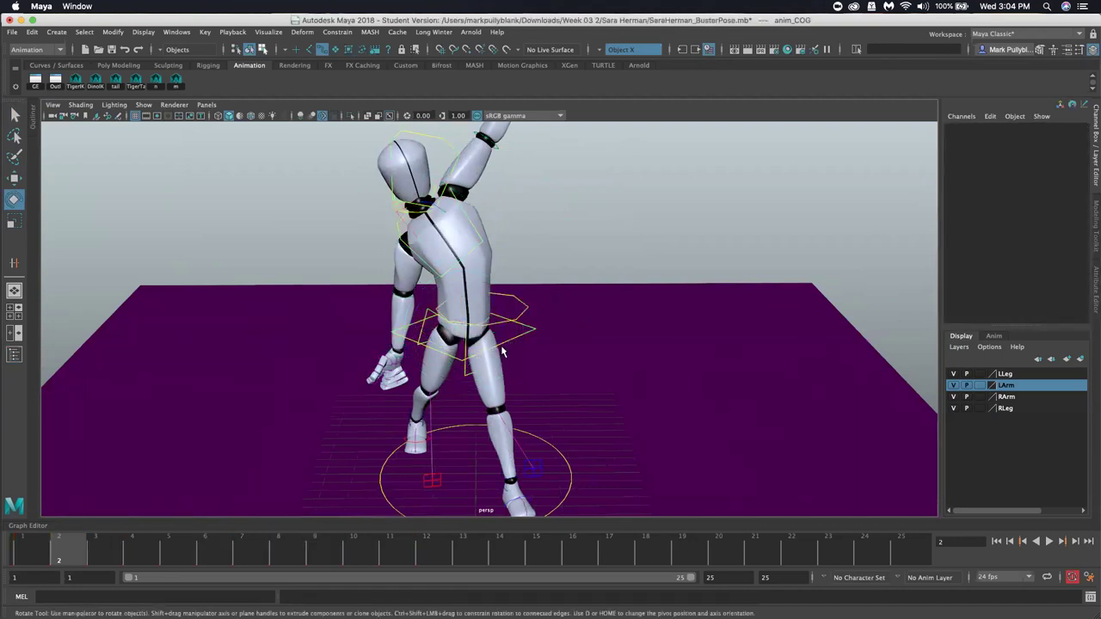
drag(1047, 167, 1052, 183)
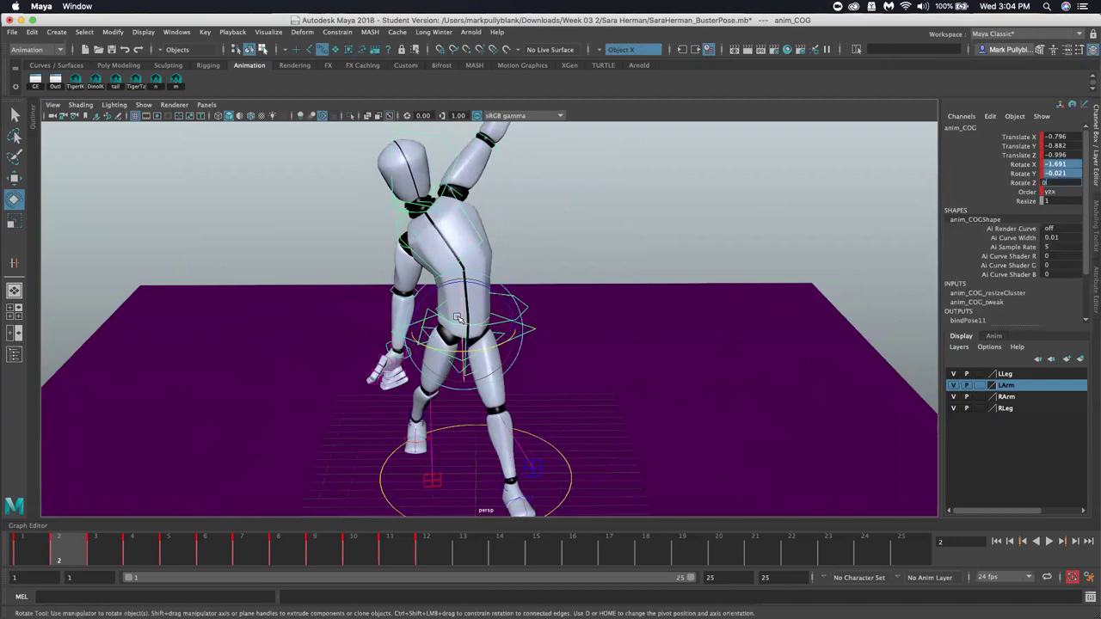
text(0)
key(Return)
alt+drag(461, 320, 487, 310)
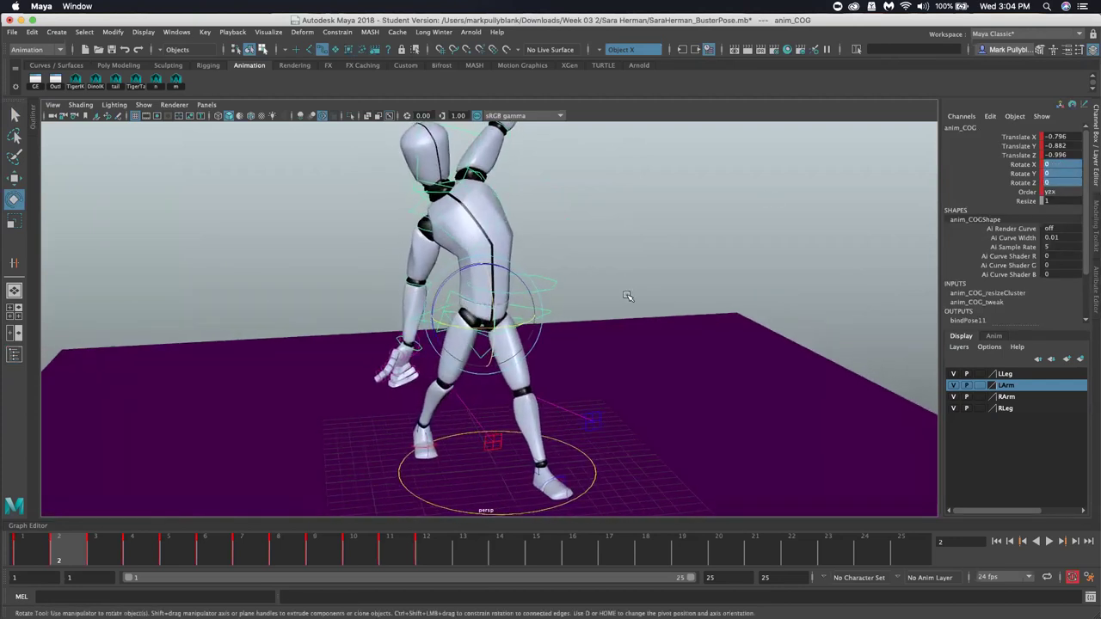
Select the pelvis control and examine its rotation and the hip area up close
click(487, 309)
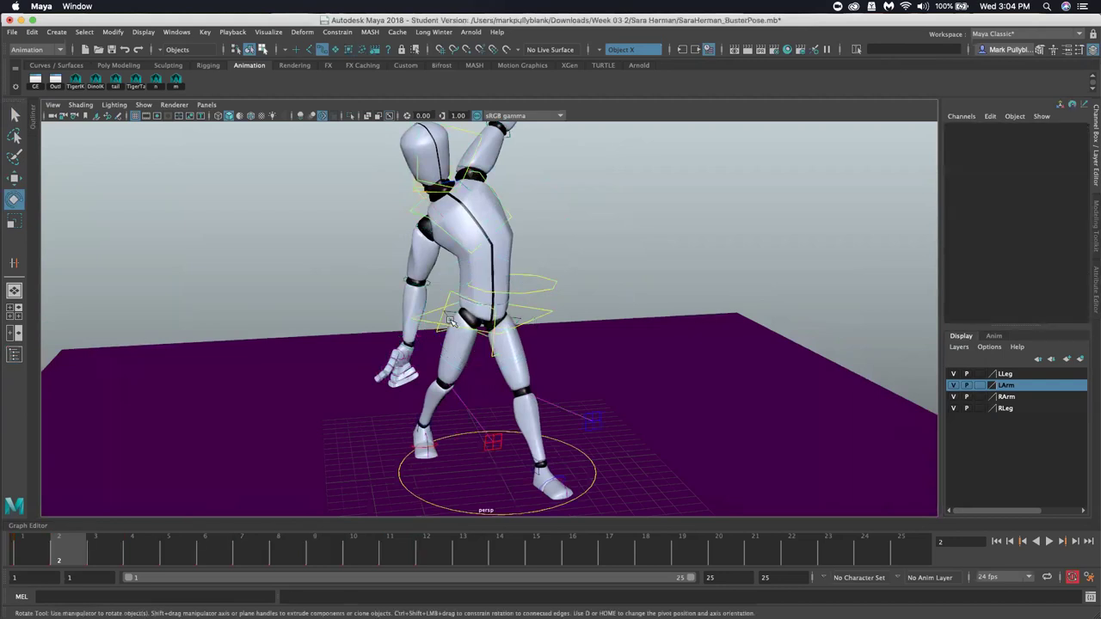
click(449, 320)
click(640, 347)
click(453, 316)
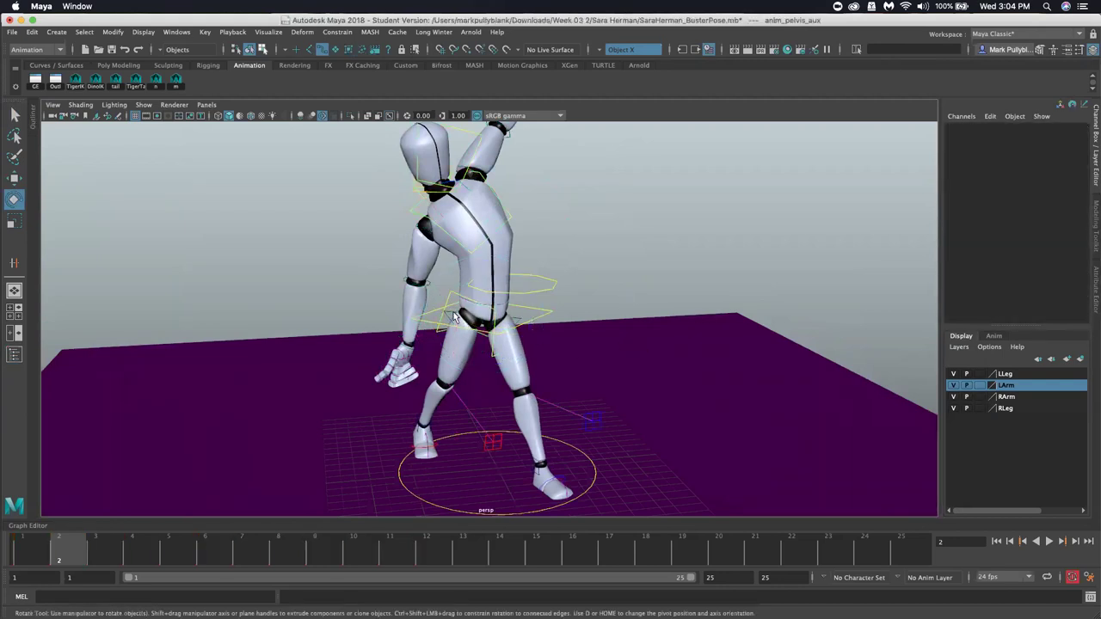
click(614, 321)
click(454, 294)
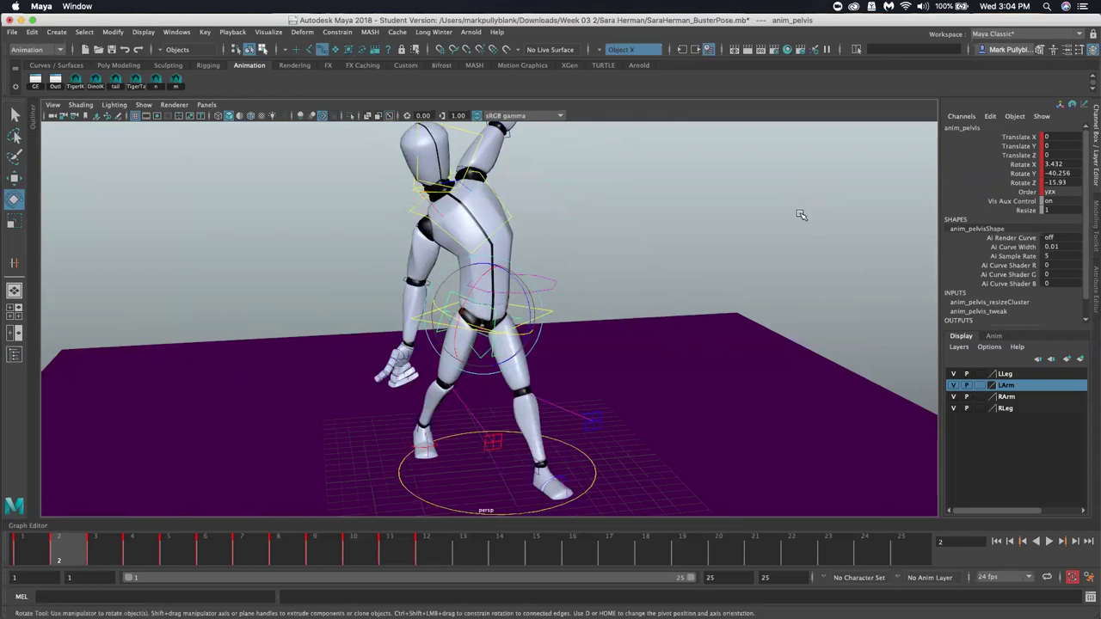
scroll(513, 353, up, 2)
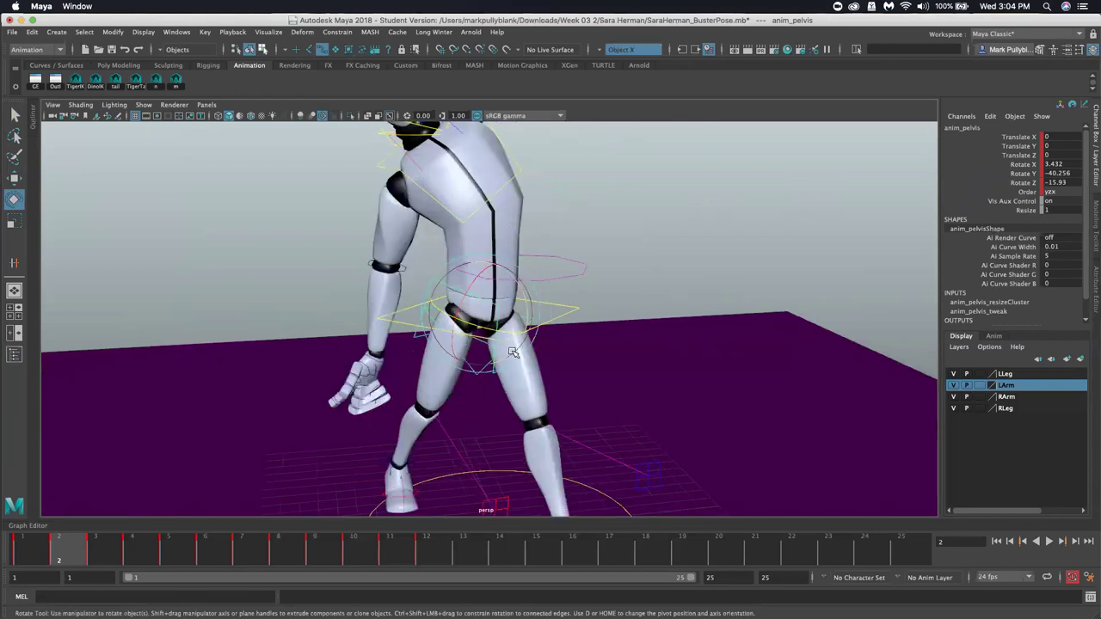
scroll(513, 353, up, 2)
scroll(527, 345, up, 3)
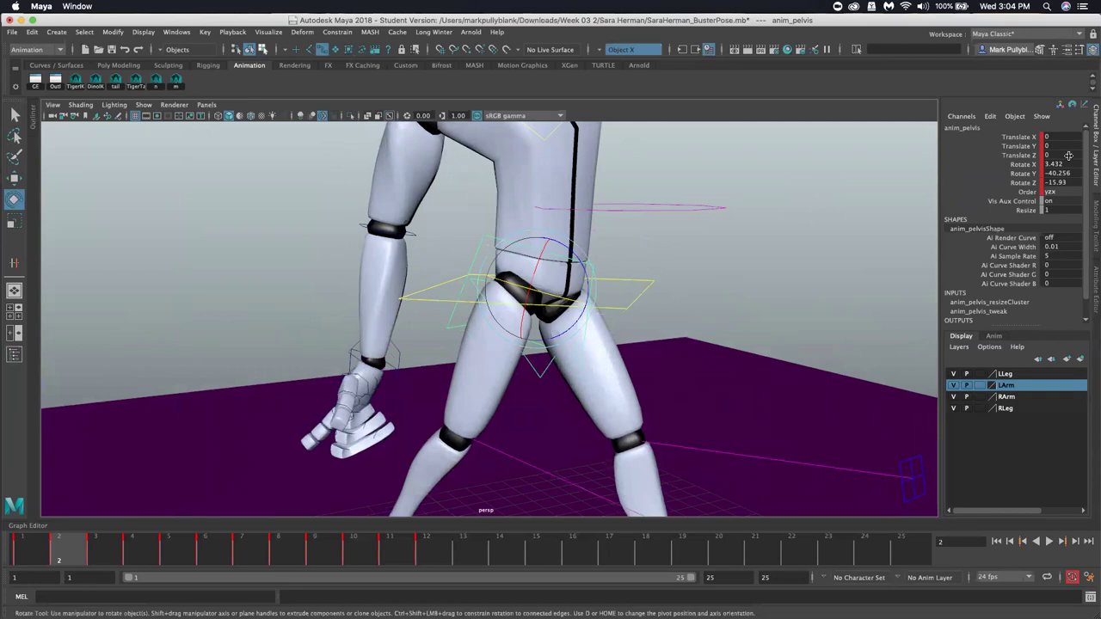
Try to rotate the auxiliary pelvis control freely, and undo the rotation
click(540, 371)
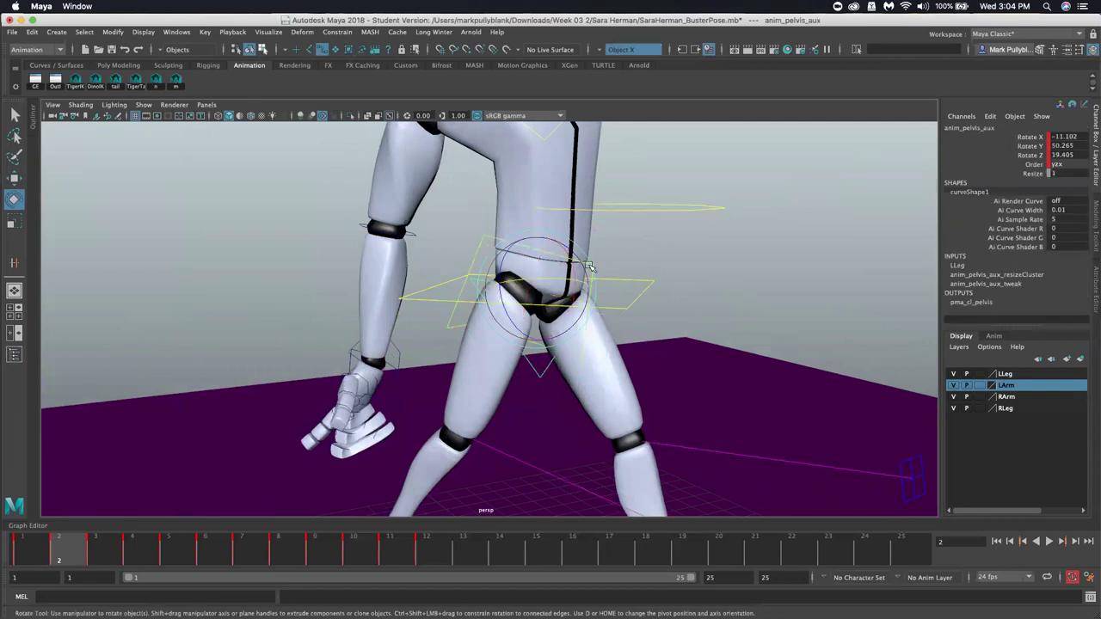
drag(527, 286, 482, 272)
key(ctrl+z)
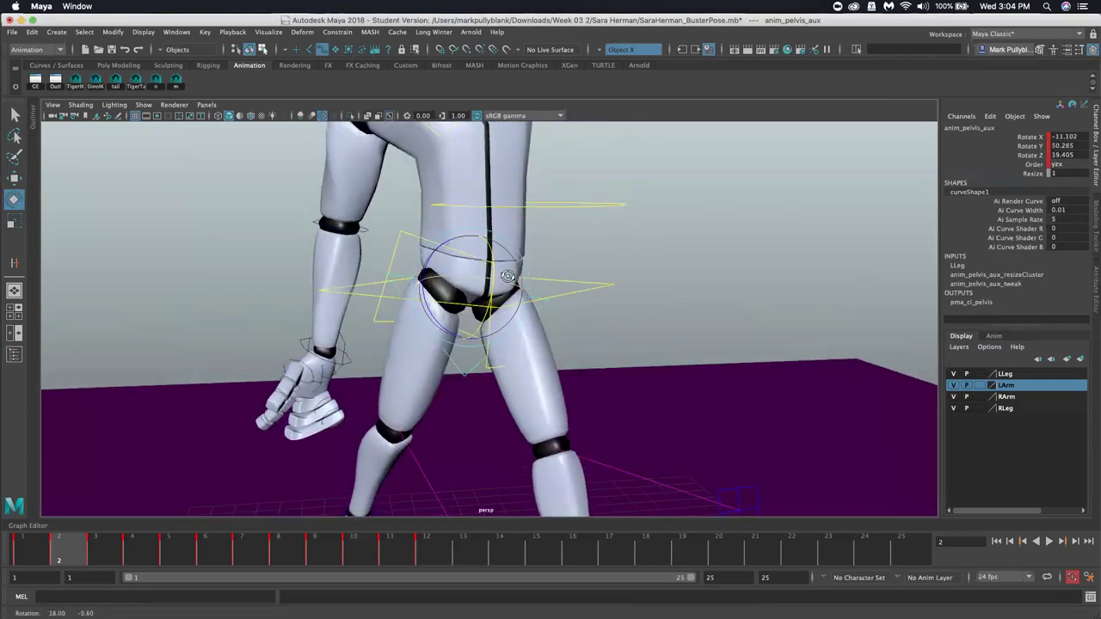
Try to turn the auxiliary pelvis control to Rotate Y 52.88, and undo that rotation
click(1031, 146)
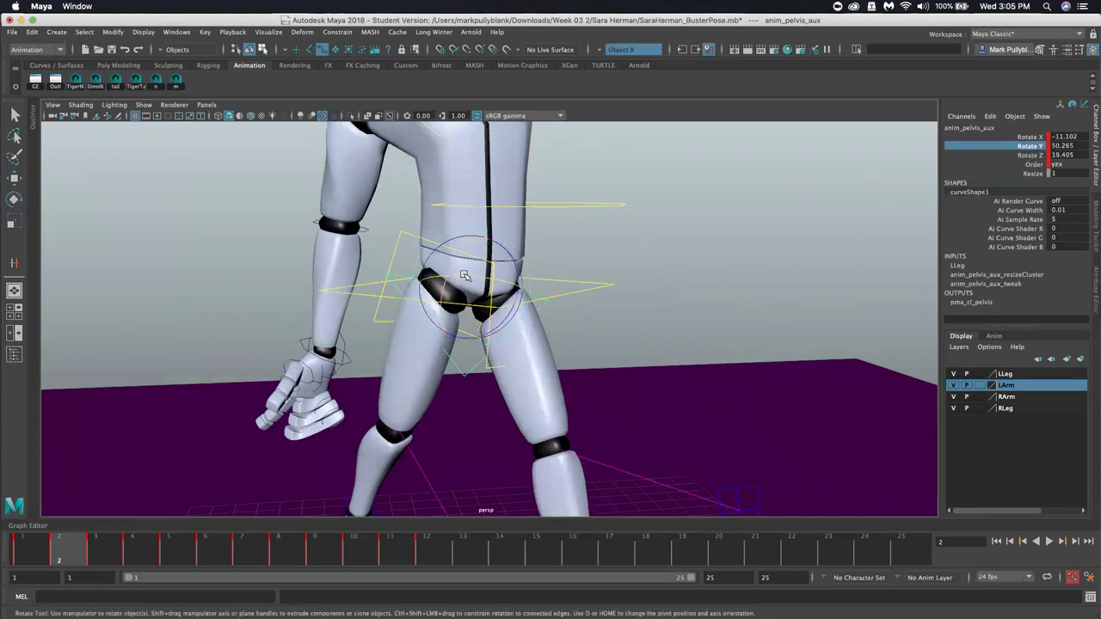
mouse_move(472, 274)
middle_down()
mouse_move(484, 275)
mouse_move(472, 278)
middle_up()
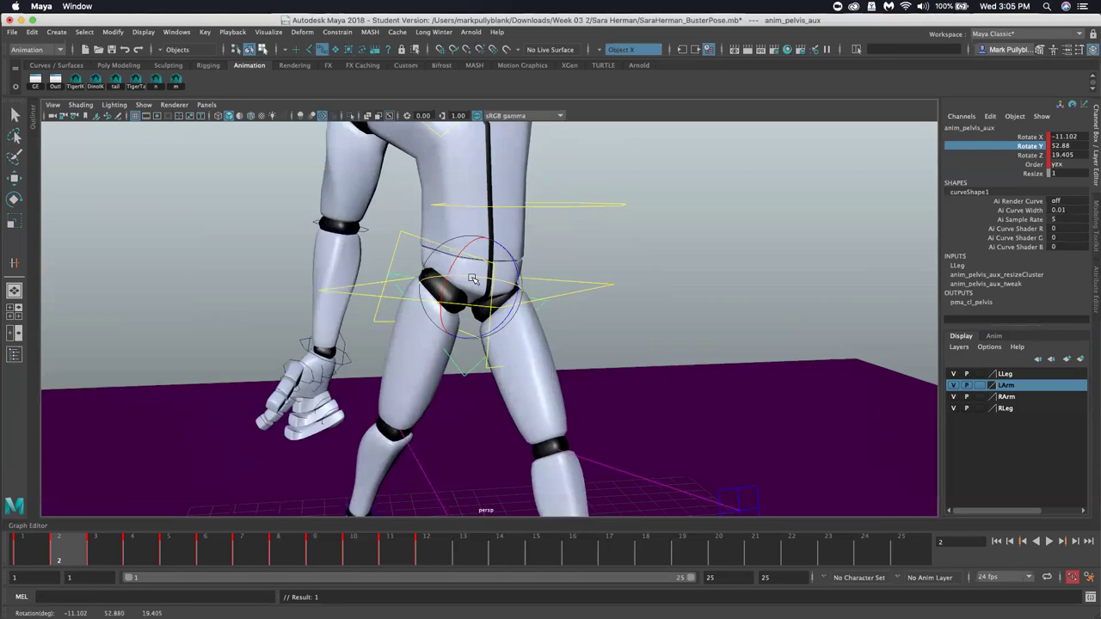
key(e)
click(473, 278)
alt+drag(472, 277, 471, 294)
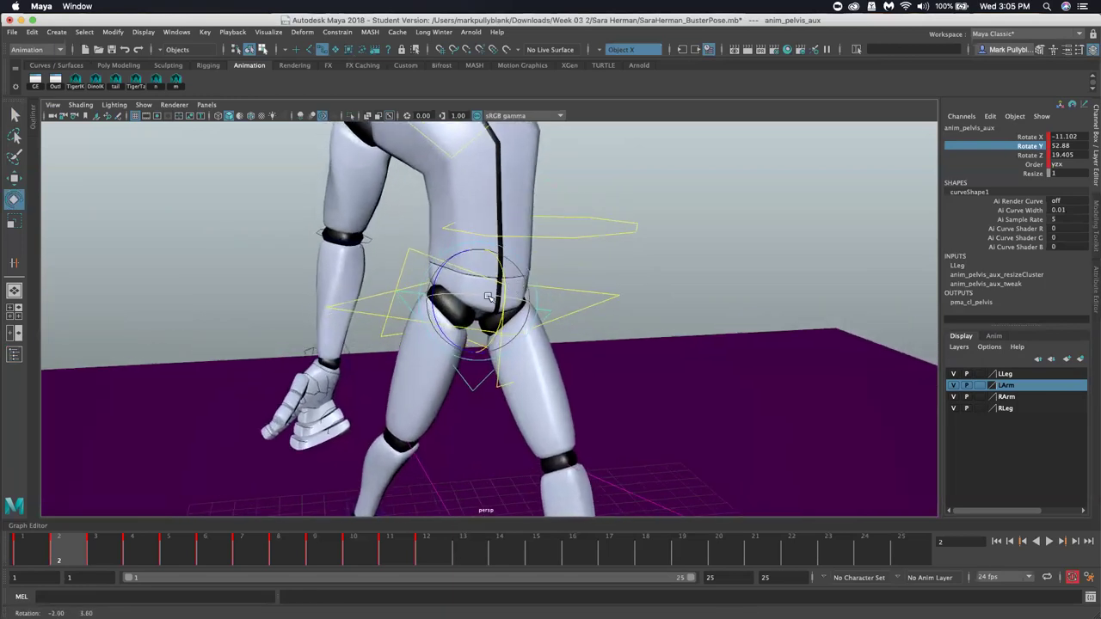
key(z)
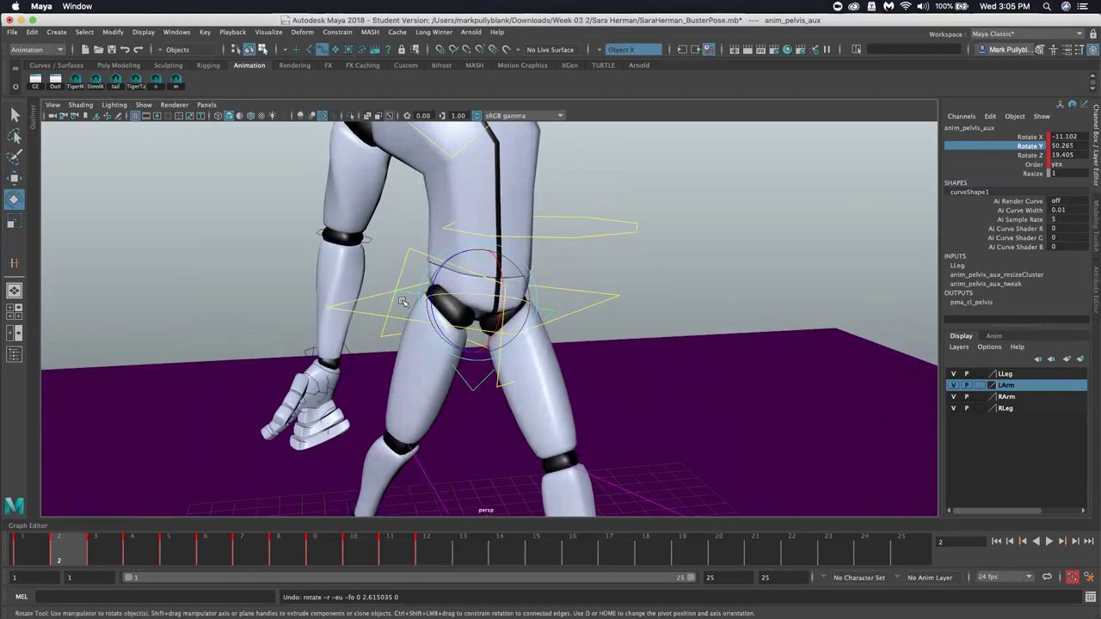
Set Rotate X, Y and Z of the auxiliary pelvis control to 0
click(408, 253)
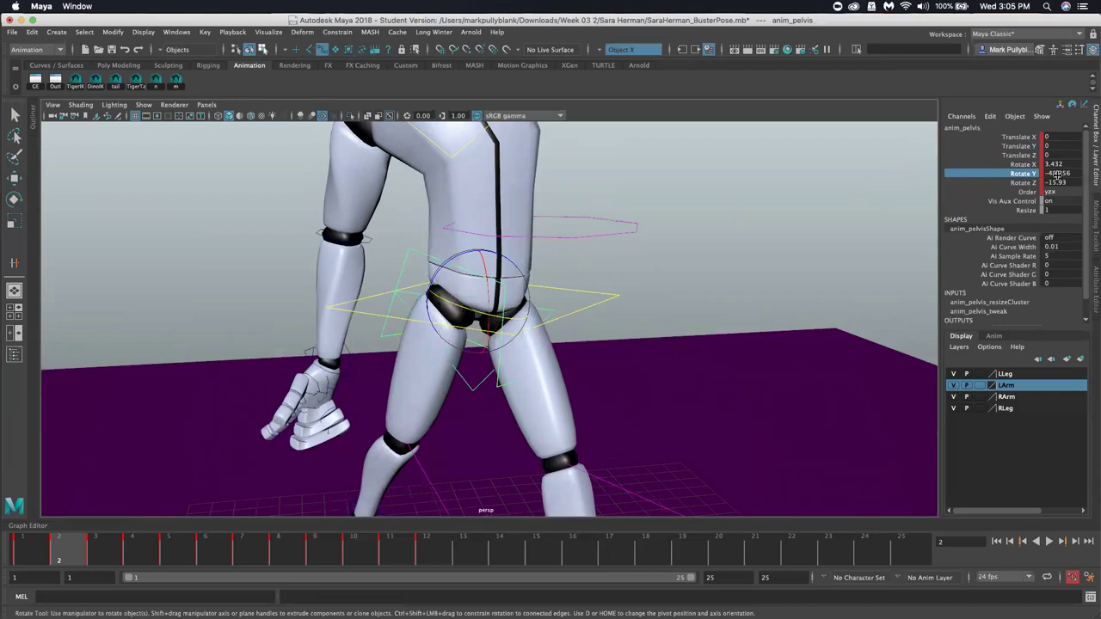
click(473, 383)
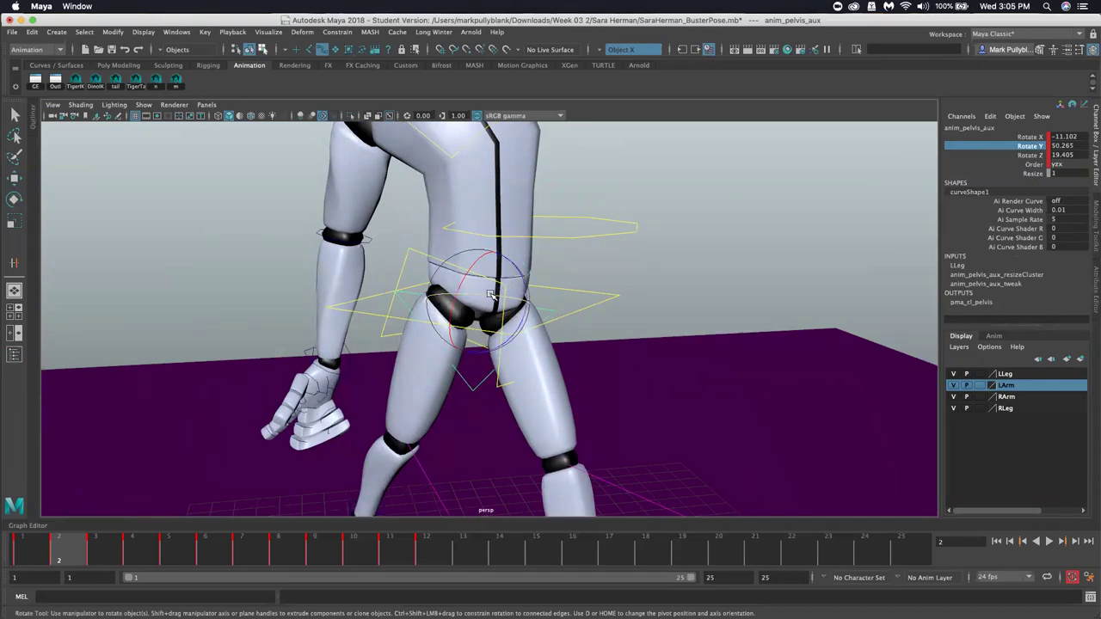
drag(1066, 137, 1071, 155)
text(0)
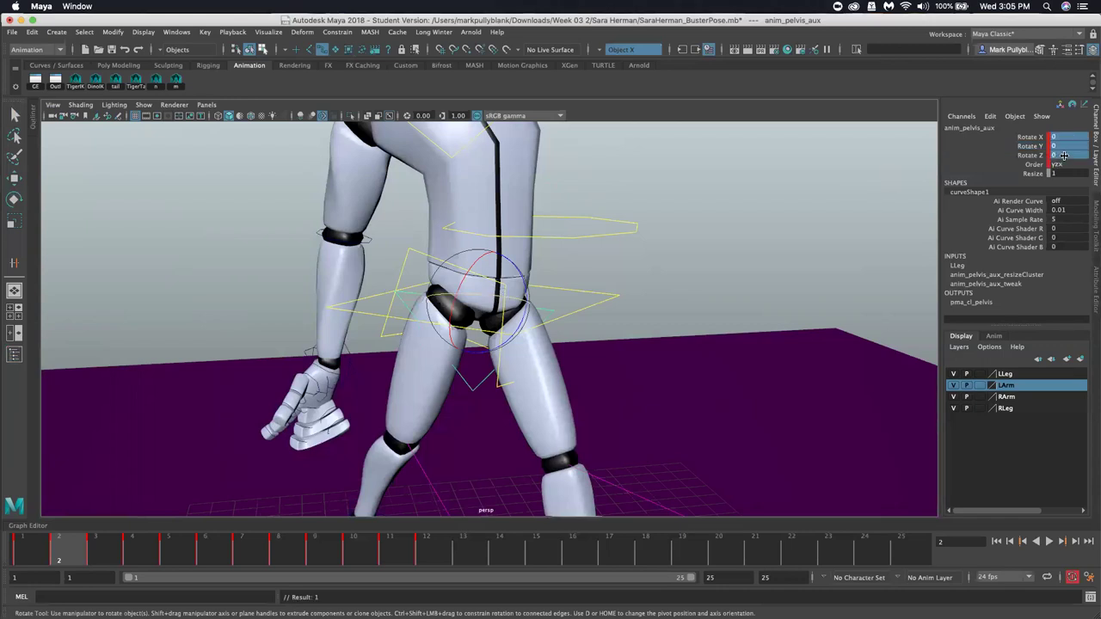
key(Return)
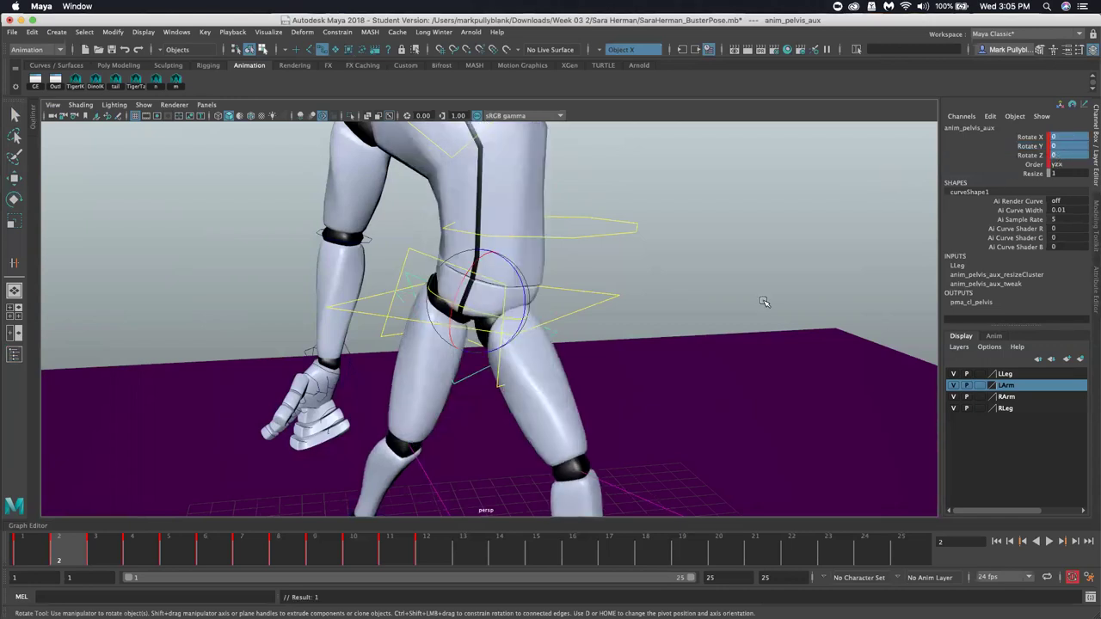
Set Rotate X, Y and Z of the main pelvis control to 0
click(497, 386)
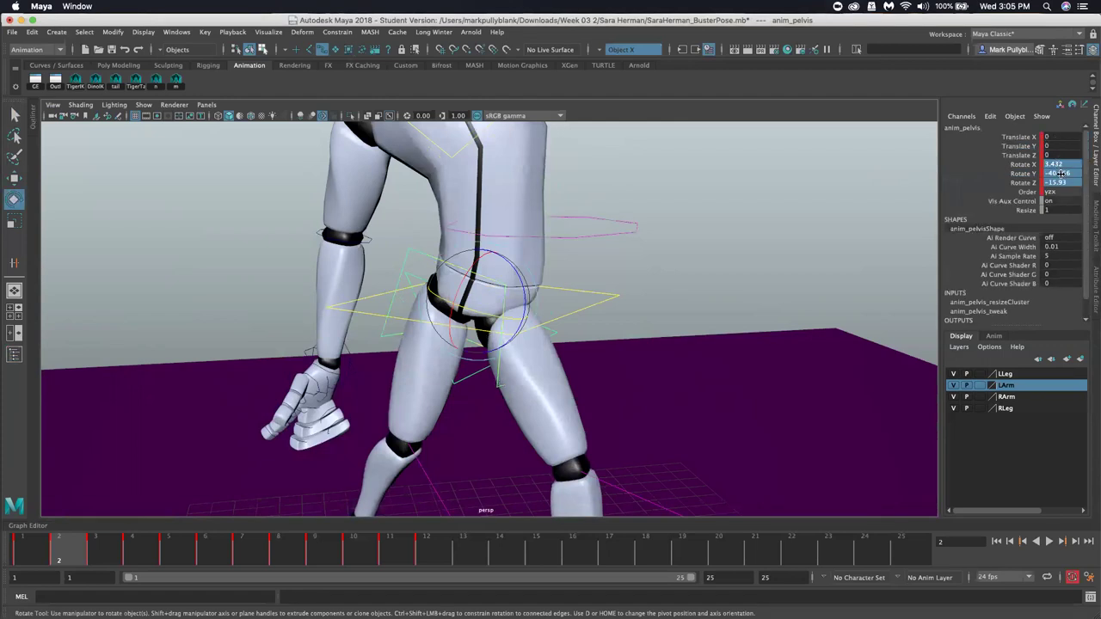
text(0)
key(Return)
alt+drag(566, 292, 544, 285)
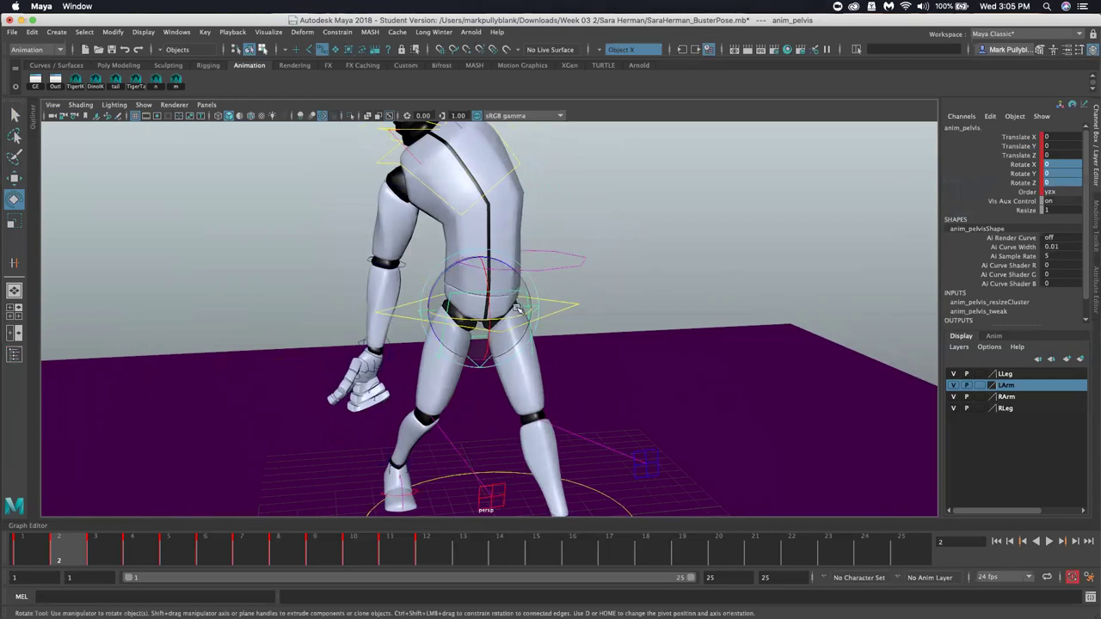
Rotate the main pelvis control to X 3.613, Y -22.687, Z -11.109, and move the back control to Translate X 0.221, Z 1.079
drag(513, 316, 607, 287)
click(691, 249)
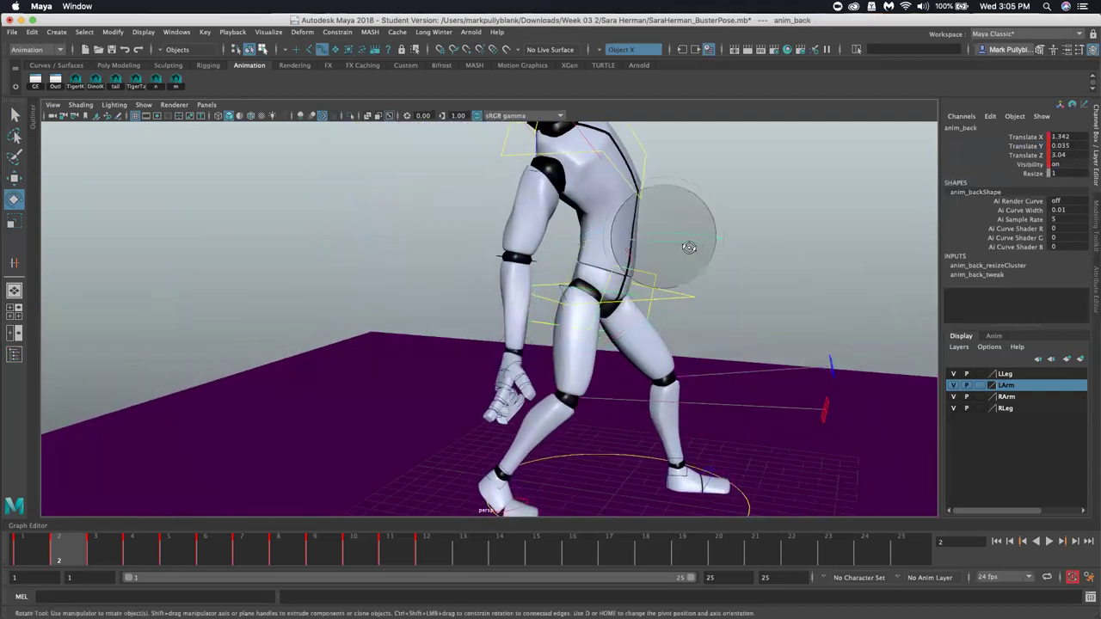
key(w)
drag(691, 249, 803, 243)
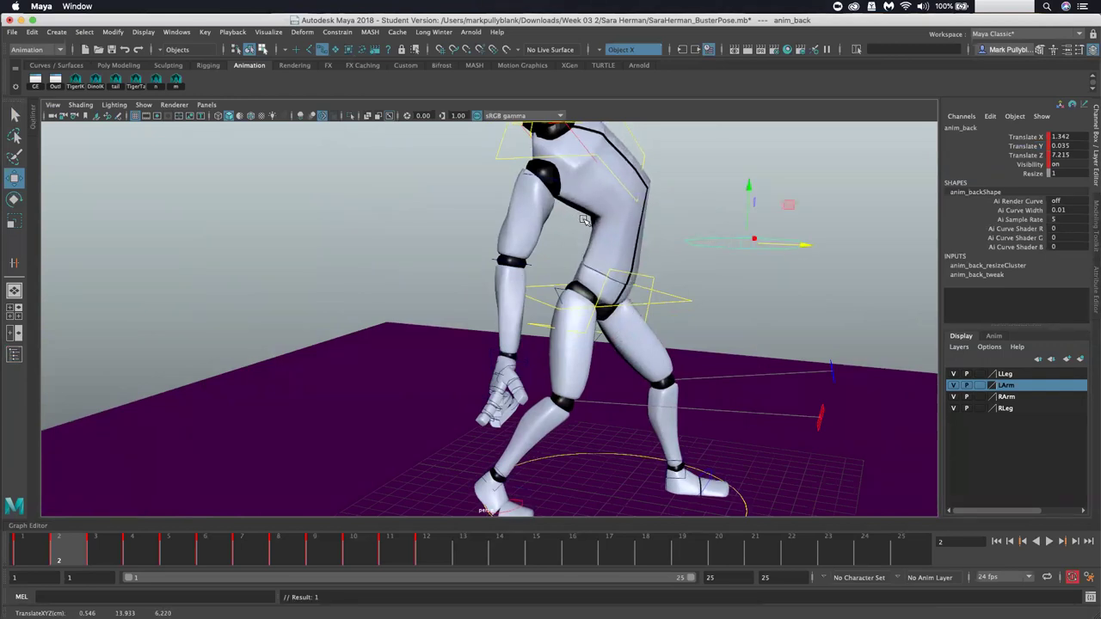
key(z)
drag(715, 241, 573, 267)
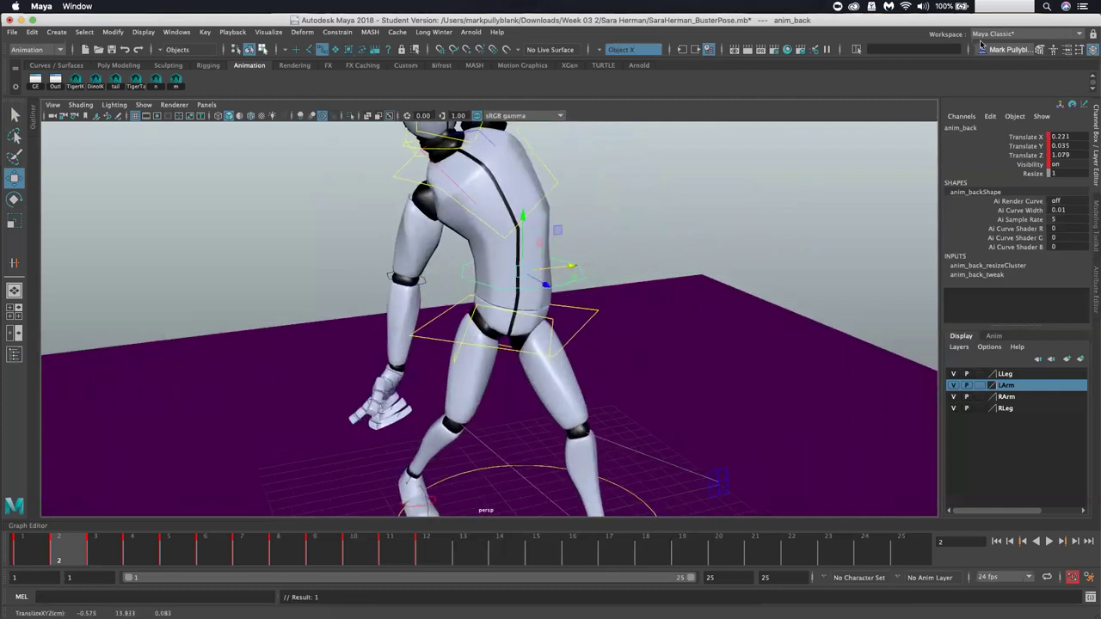
Rotate the main pelvis control further to Rotate X 20.447, Y -24.876, Z -3.694
alt+drag(800, 170, 607, 331)
click(616, 320)
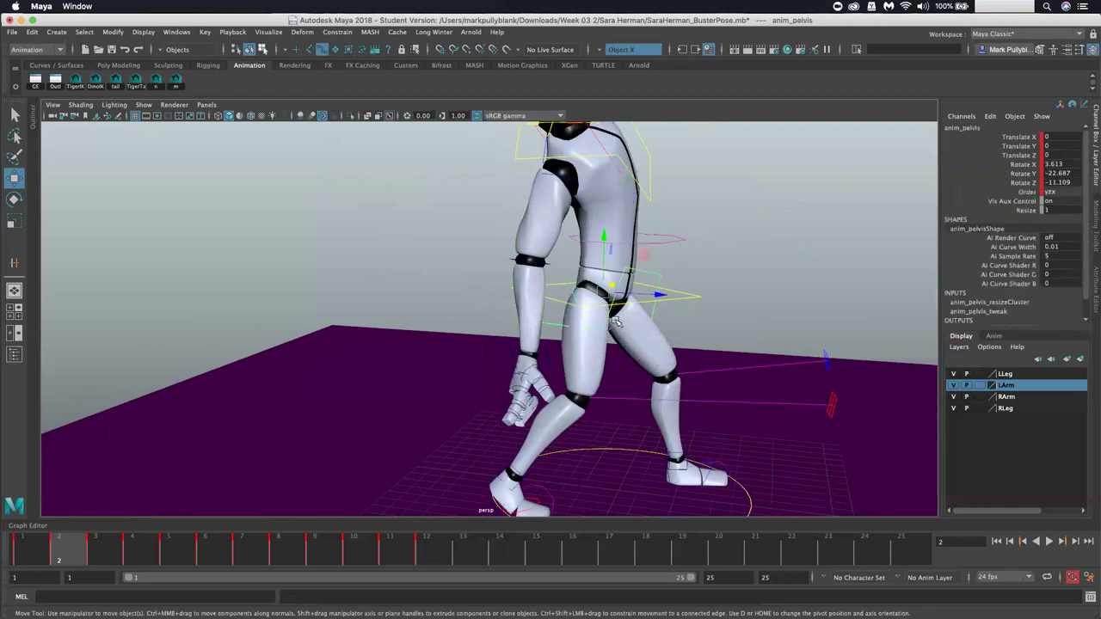
key(e)
drag(647, 287, 629, 296)
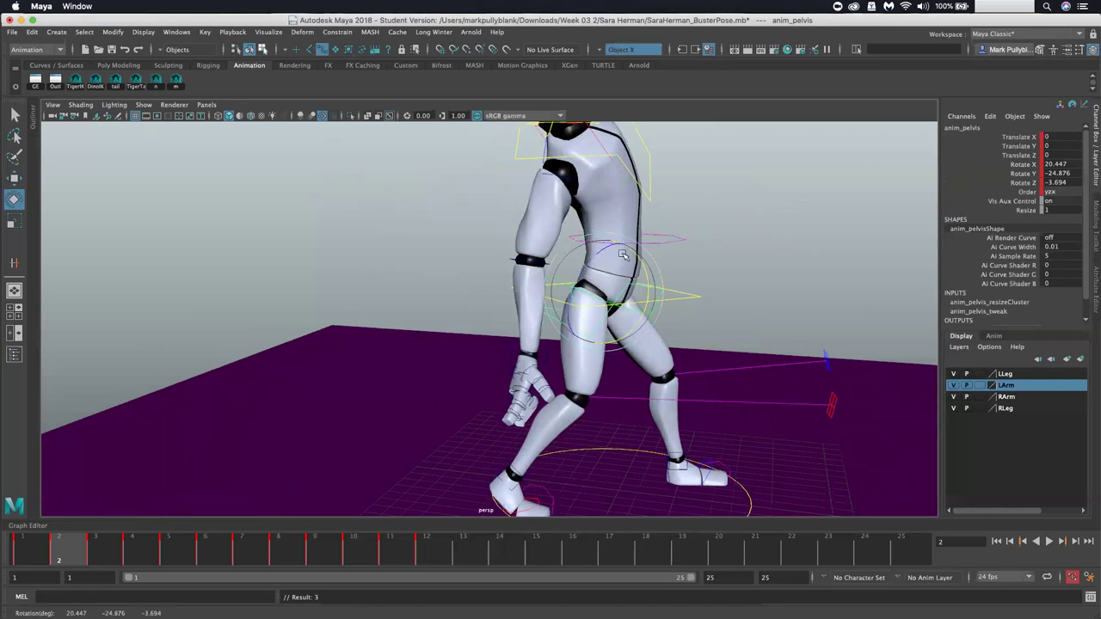
Try to move the back control to Translate X 0.722, and undo the move
alt+drag(637, 254, 585, 238)
click(579, 287)
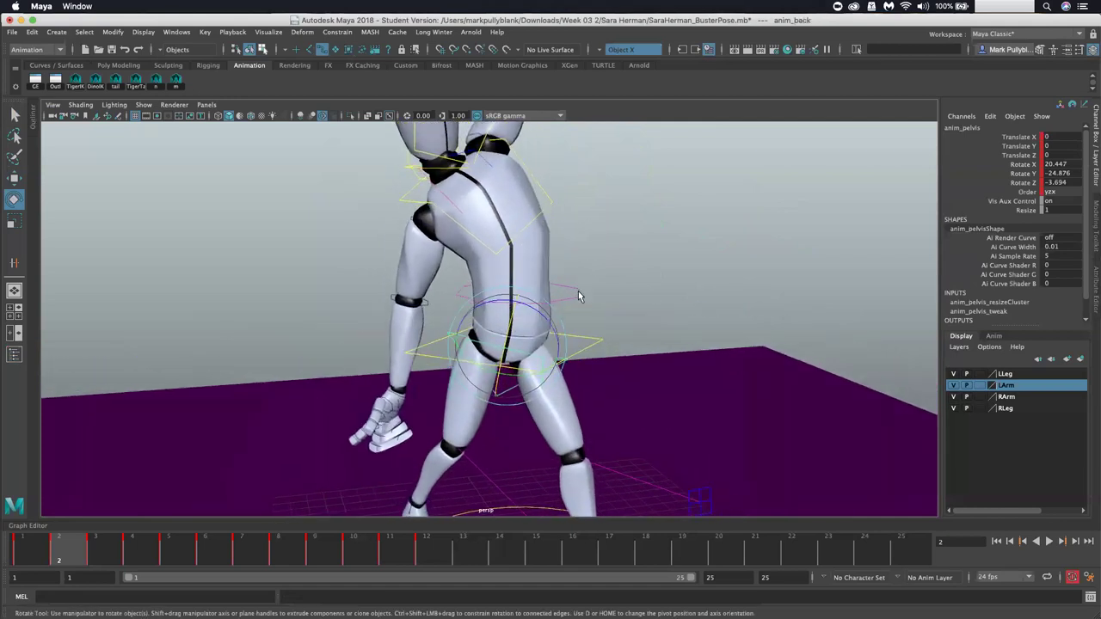
key(w)
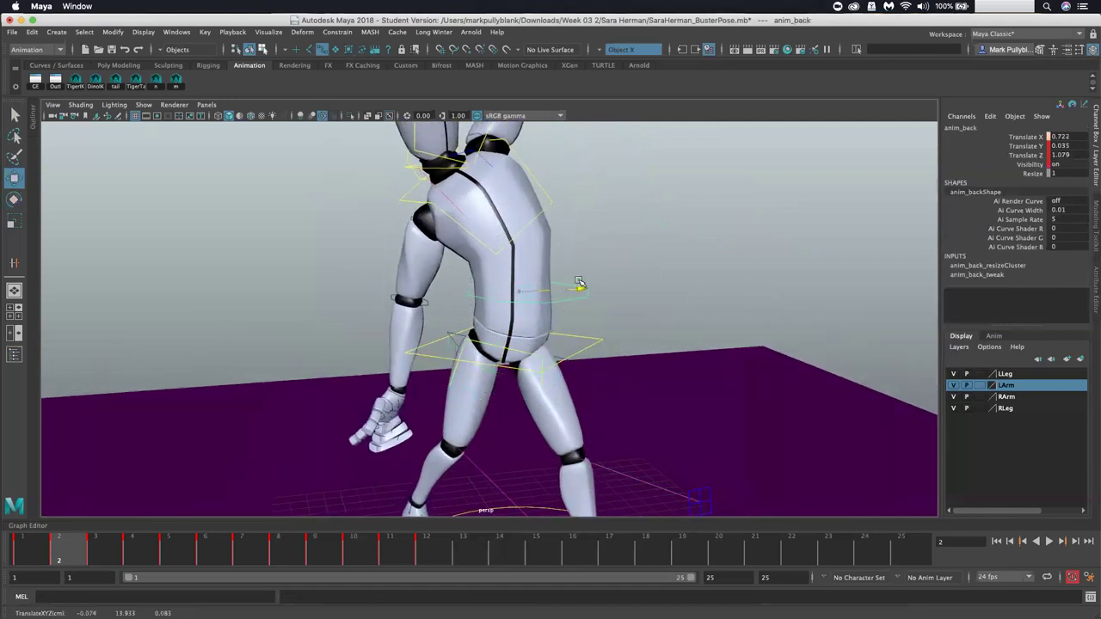
alt+right_drag(567, 285, 587, 297)
alt+drag(586, 297, 539, 275)
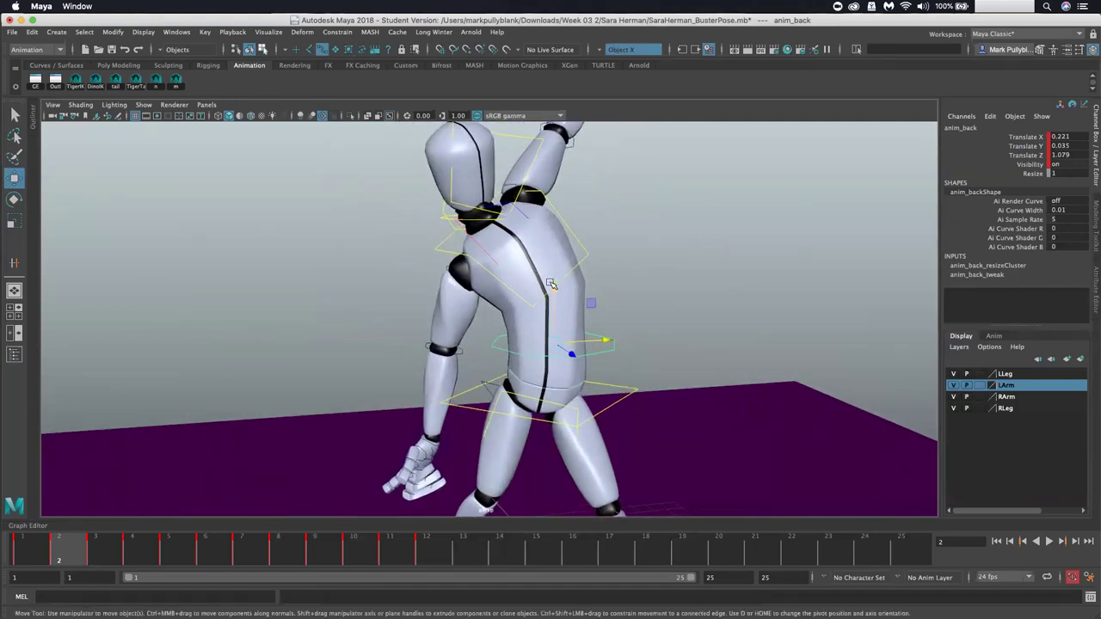
Rotate the right clavicle control to Rotate X -58.012, Y -28.729, Z 7.111, and deselect it
alt+drag(462, 280, 569, 232)
click(559, 210)
key(e)
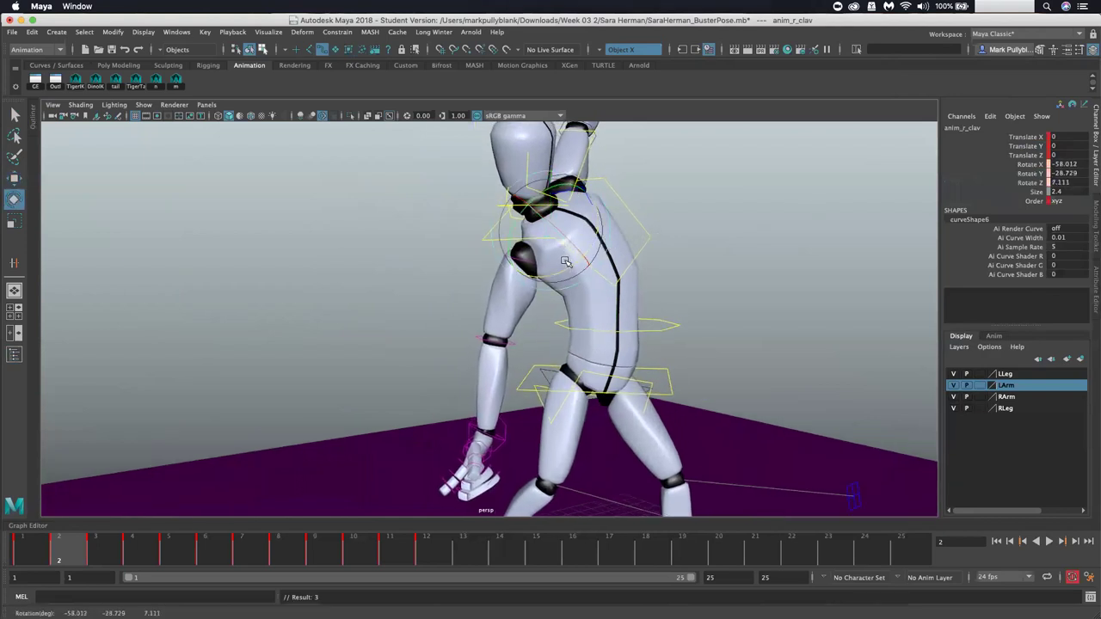
alt+drag(450, 295, 458, 289)
click(535, 272)
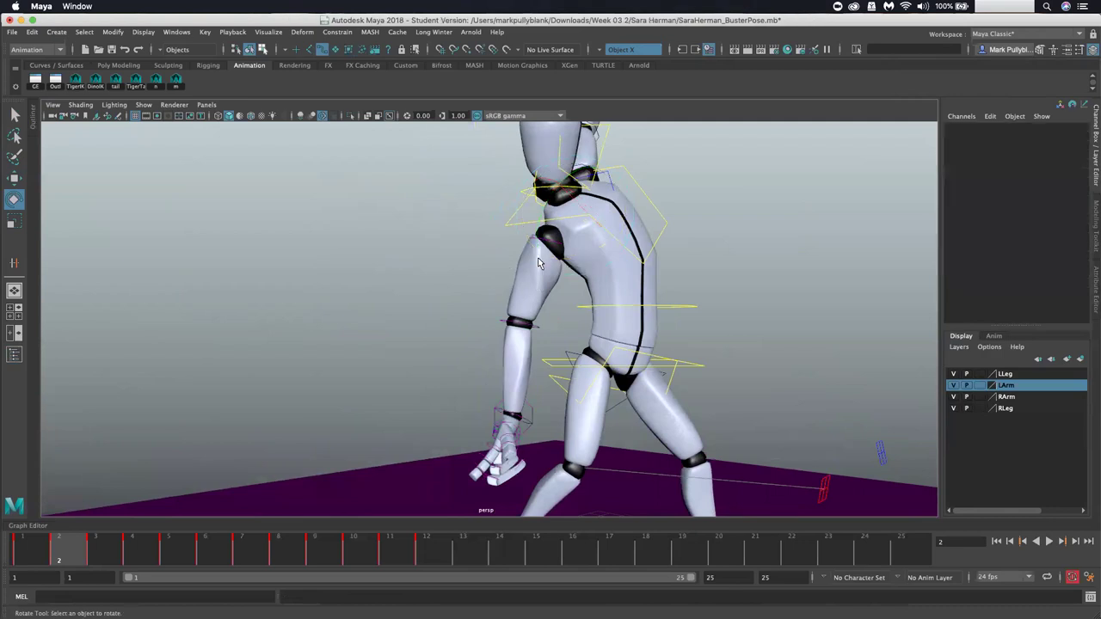
Try to rotate the right upper-arm control, and undo the rotation
click(520, 254)
drag(520, 254, 568, 276)
key(z)
key(z)
Rotate the right wrist FK control to Rotate X -41.379, Y -18.569, Z -28.897
click(535, 394)
drag(535, 394, 551, 361)
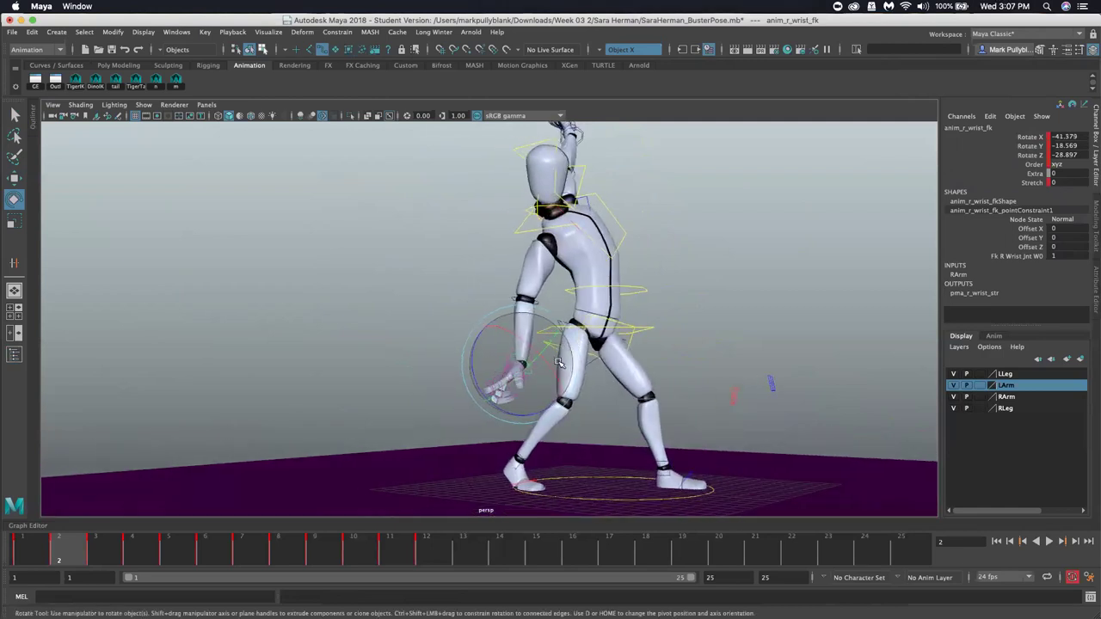
alt+right_drag(560, 363, 3, 437)
alt+middle_drag(3, 437, 673, 173)
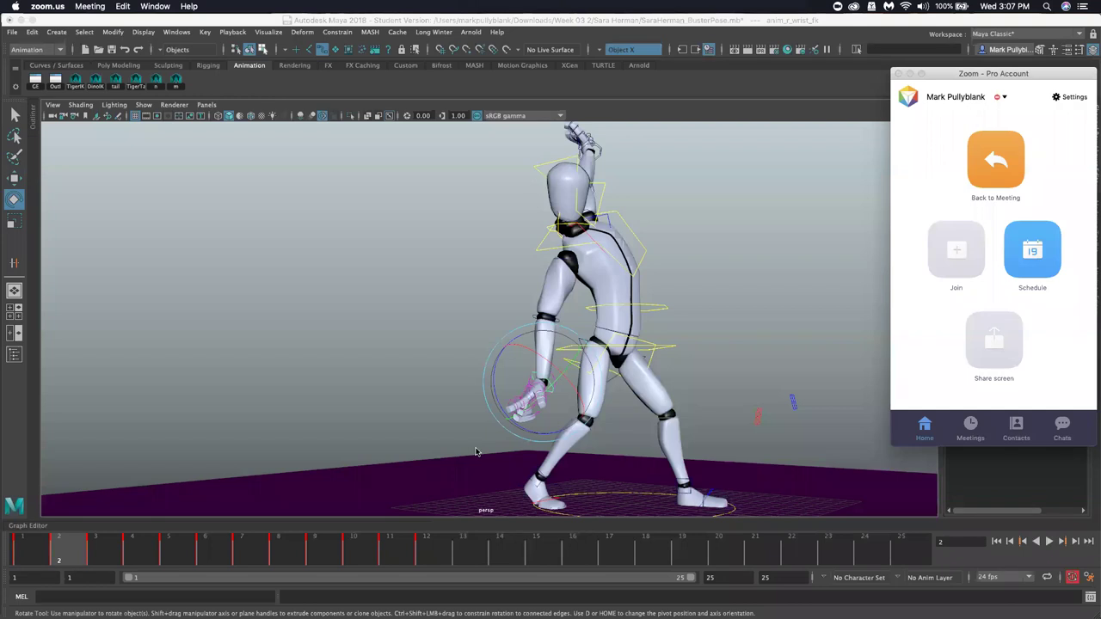
alt+drag(566, 378, 471, 379)
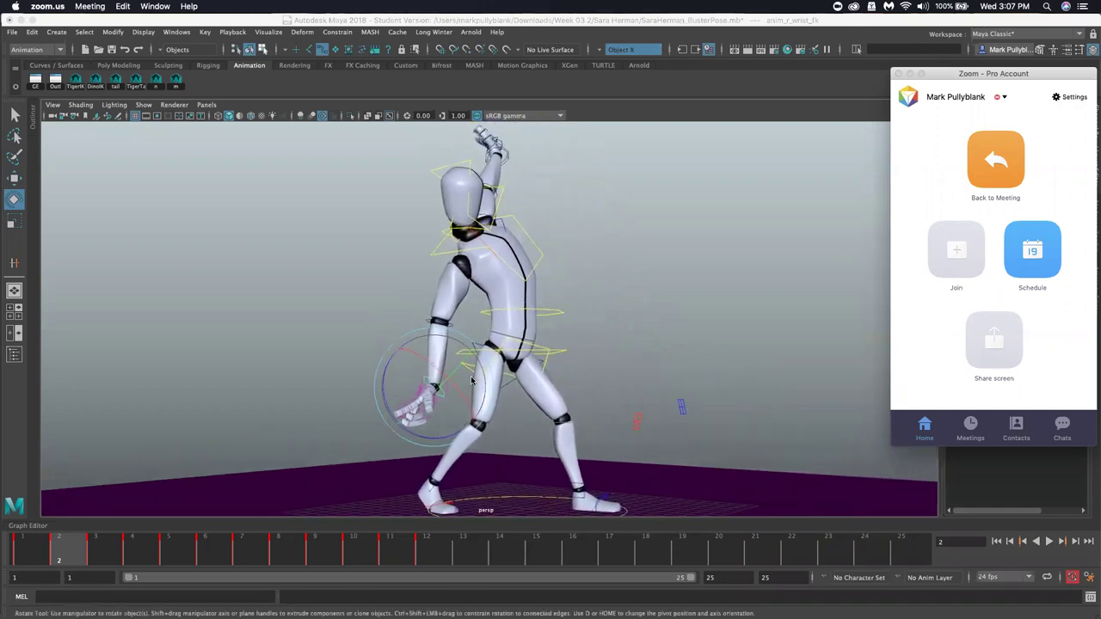
Close the Zoom home window, return to Maya, and deselect the right wrist control
click(910, 74)
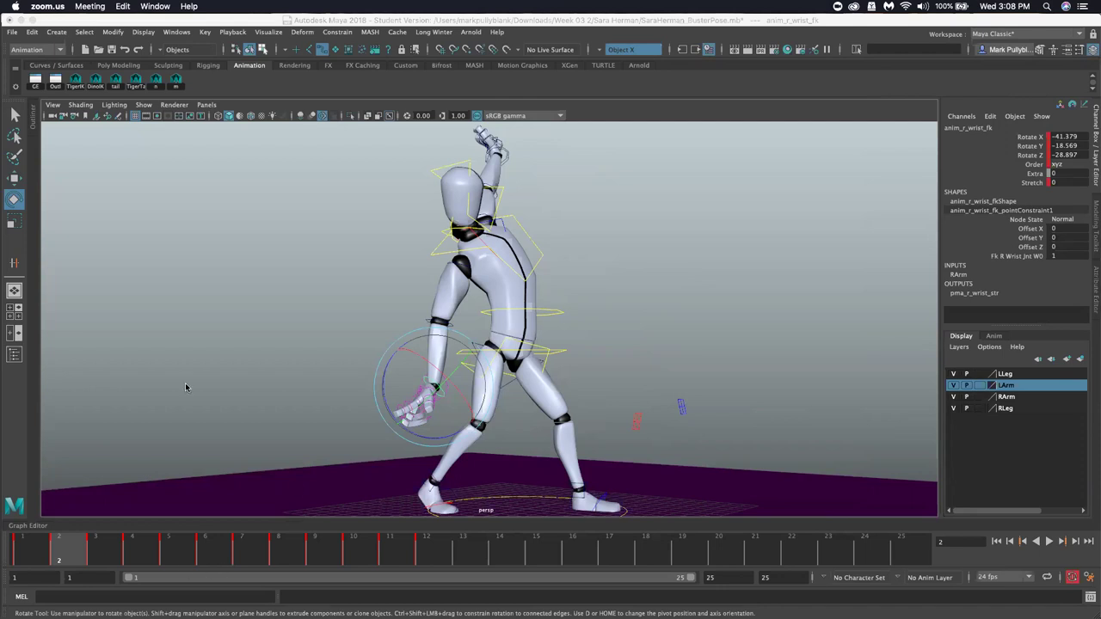
click(38, 582)
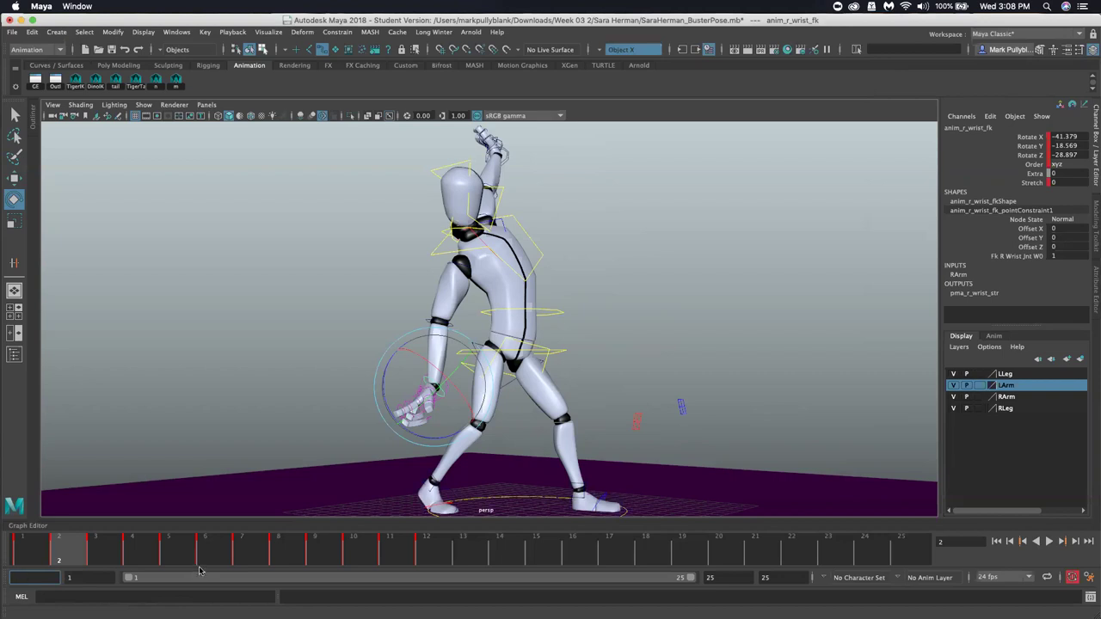
click(503, 402)
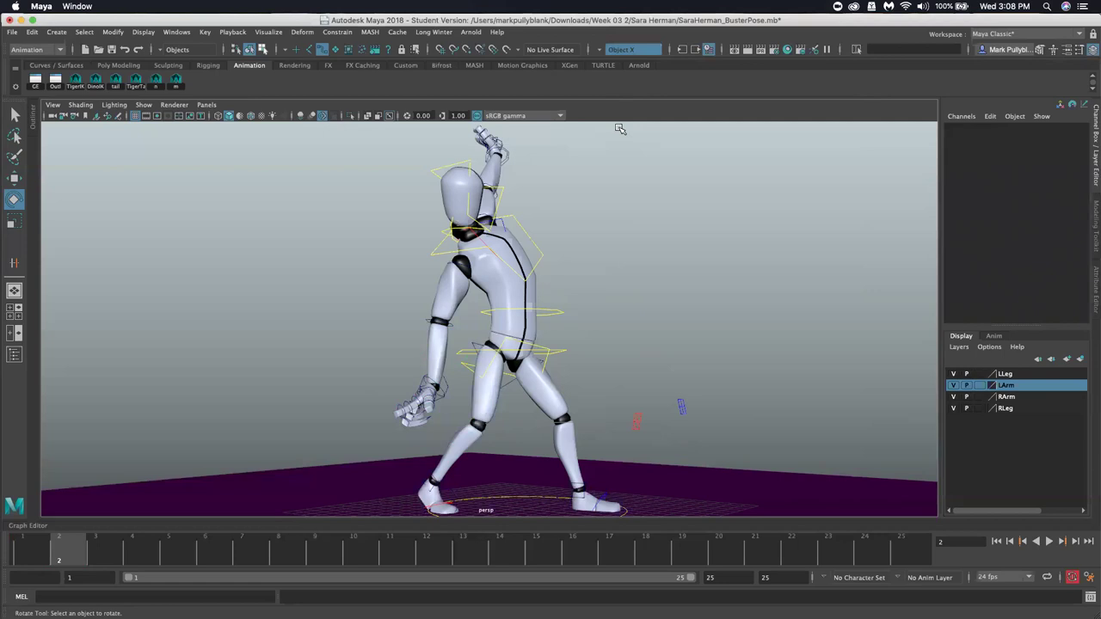
Select the left shoulder FK control and rotate it so the raised arm twists and its hand turns flat
alt+drag(598, 259, 542, 242)
click(461, 208)
key(z)
alt+drag(545, 249, 534, 245)
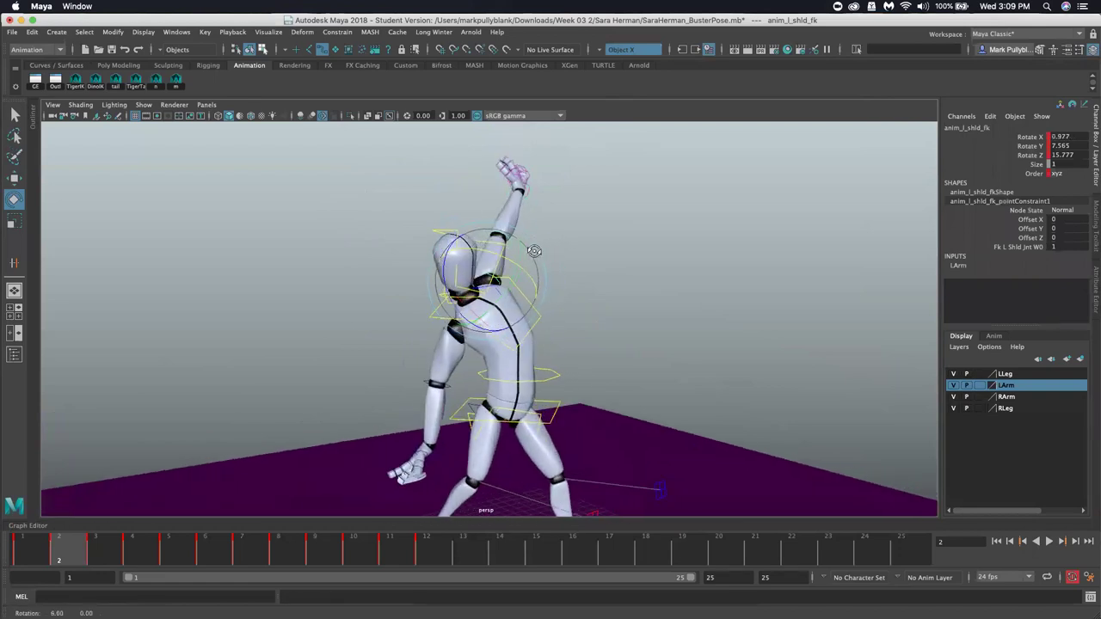
mouse_move(534, 244)
alt+right_down()
mouse_move(521, 237)
mouse_move(523, 262)
alt+right_up()
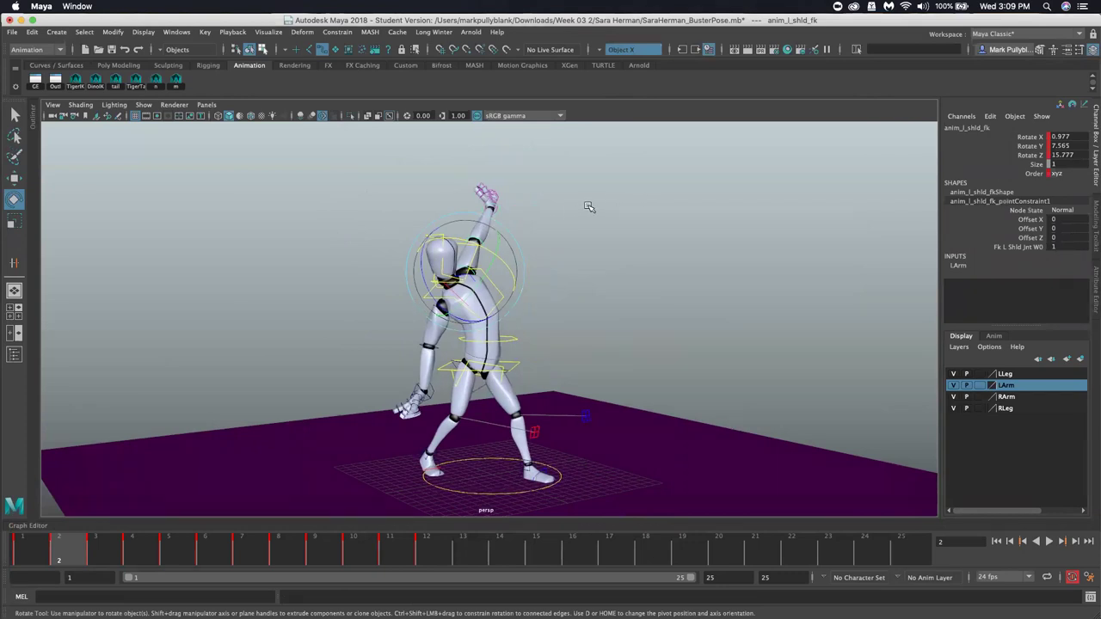
scroll(592, 204, up, 4)
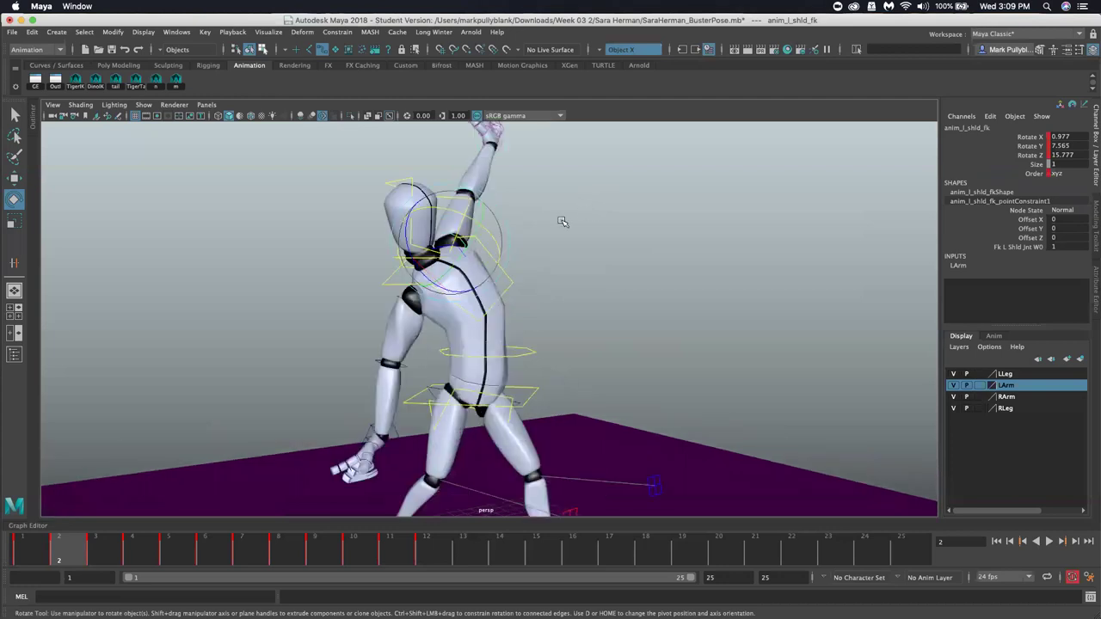
alt+drag(481, 225, 464, 200)
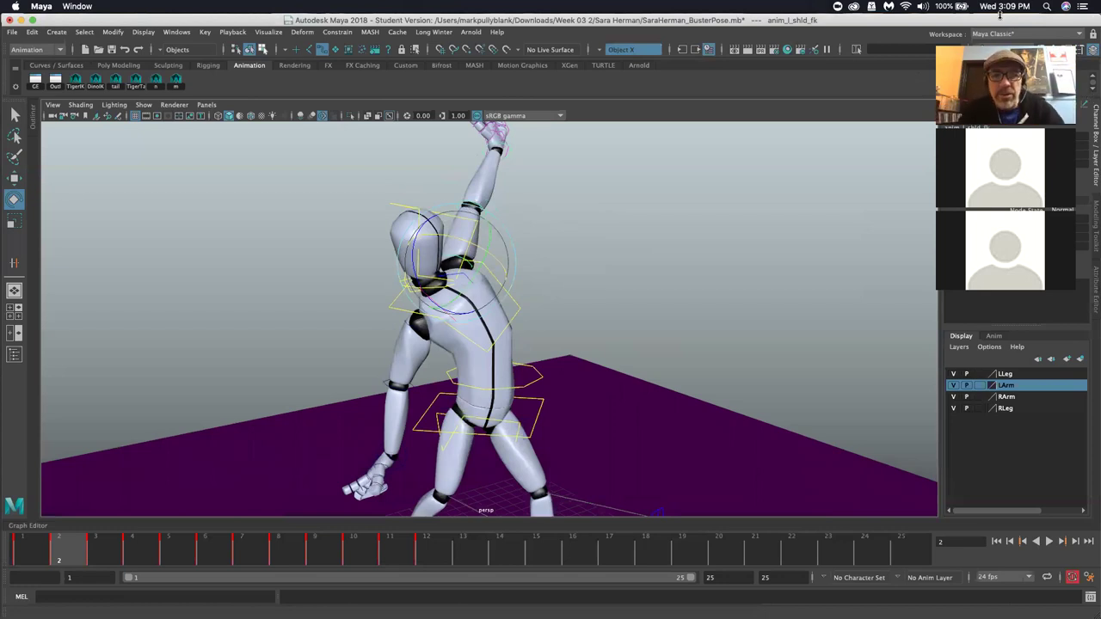
drag(432, 238, 436, 277)
alt+drag(529, 264, 422, 273)
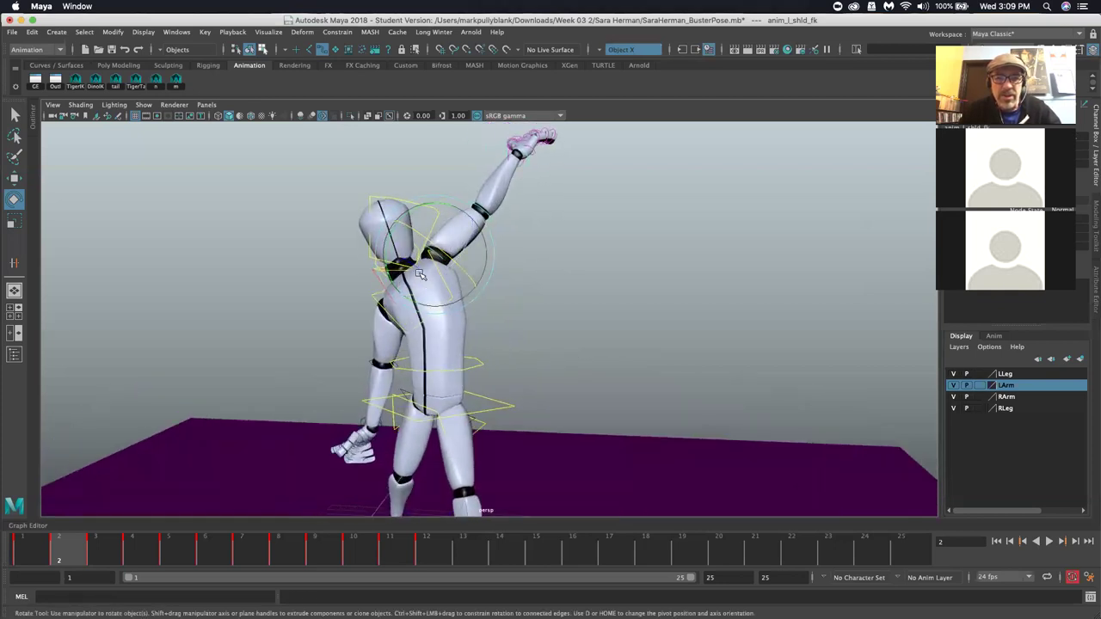
alt+drag(538, 176, 601, 207)
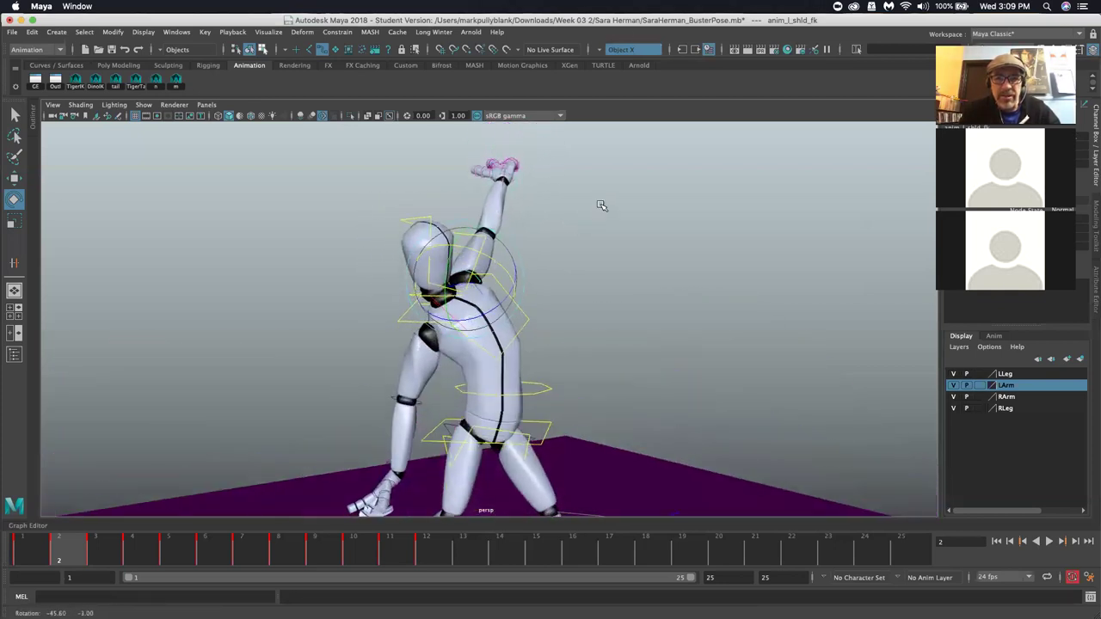
Try to move the middle neck control, and undo the move
click(336, 278)
click(419, 231)
alt+drag(419, 230, 588, 304)
click(590, 305)
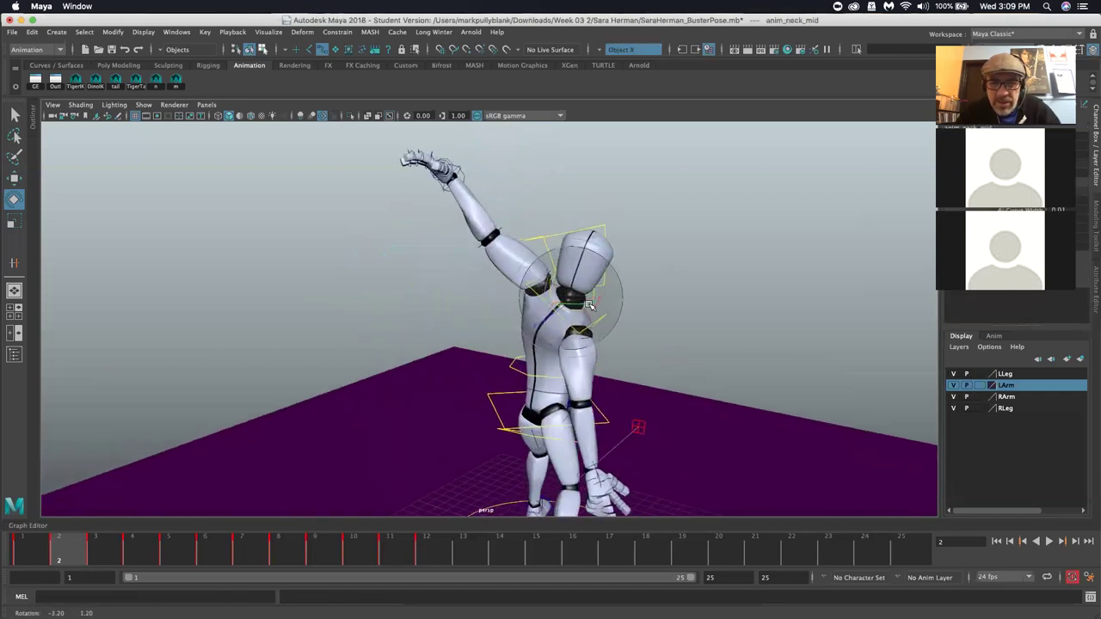
key(f)
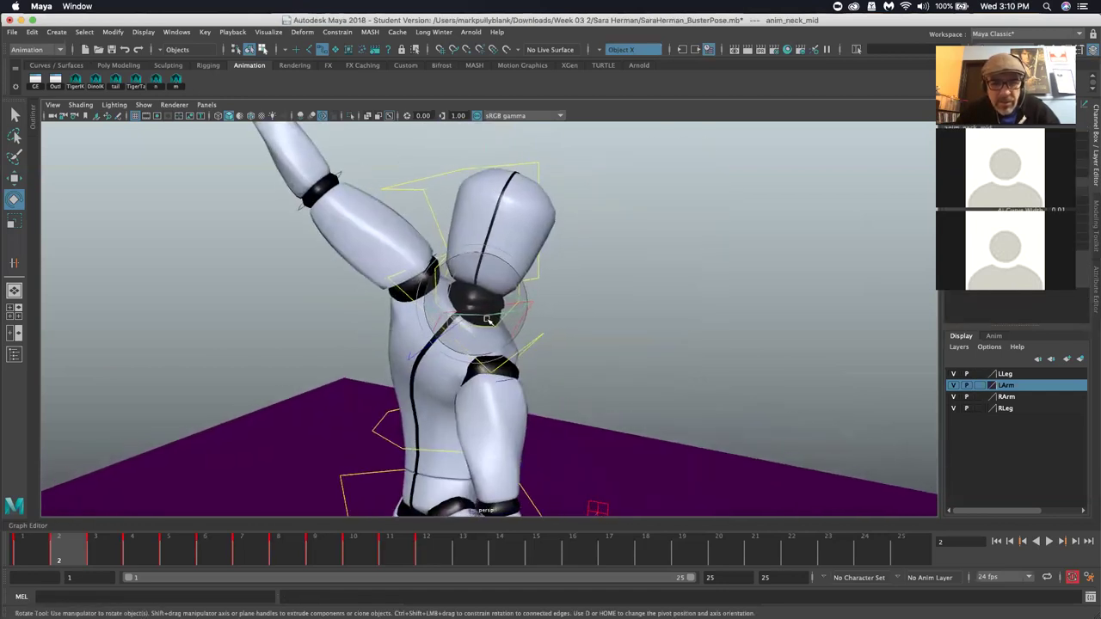
key(w)
drag(497, 309, 468, 205)
key(z)
Select the head control, close the meeting video overlay, and examine the controls around the neck and head
click(462, 182)
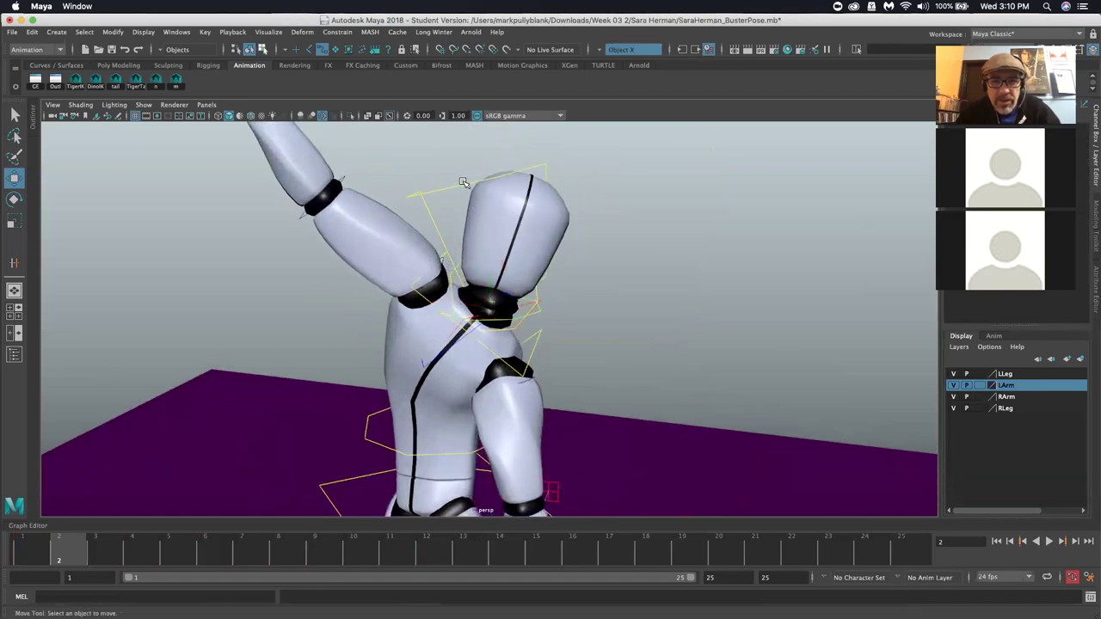
click(463, 182)
click(946, 49)
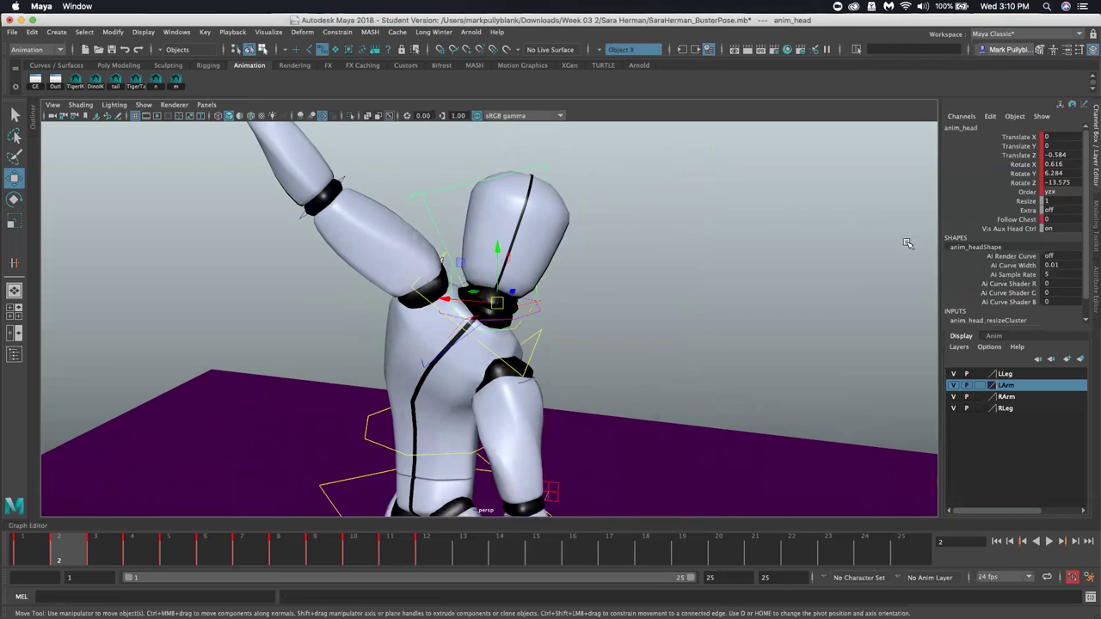
alt+drag(499, 215, 559, 246)
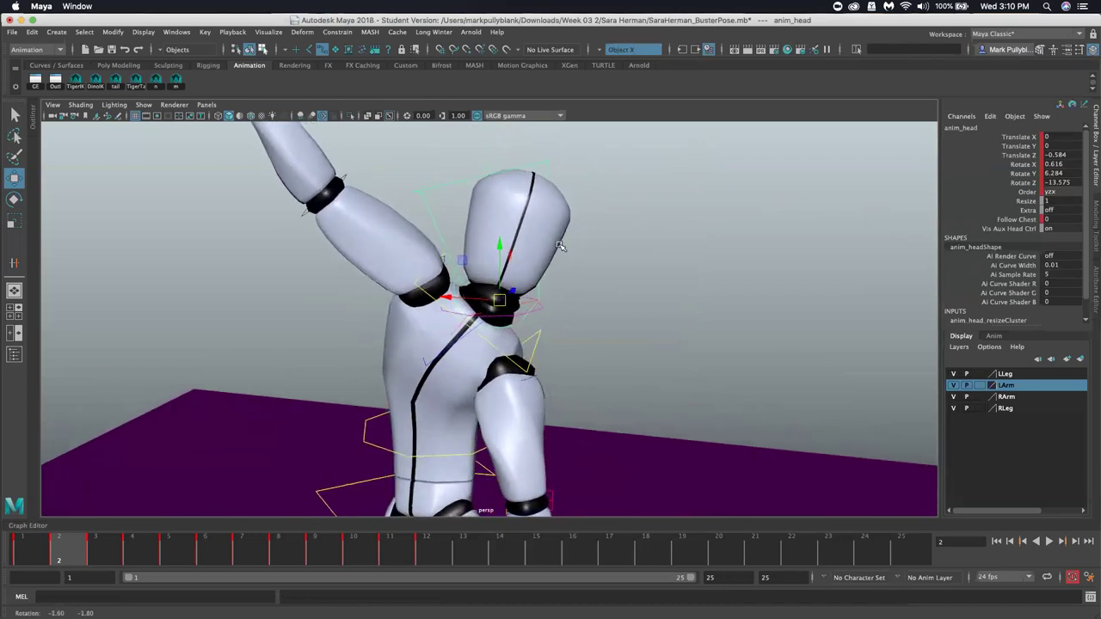
alt+right_drag(560, 246, 629, 260)
alt+drag(629, 260, 535, 263)
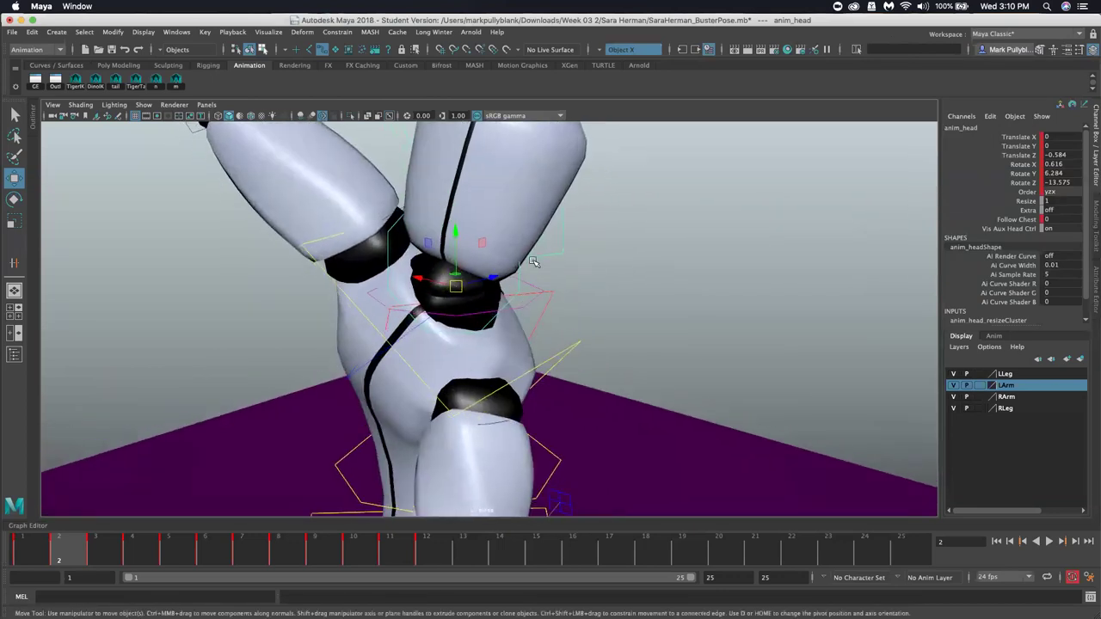
Try to rotate the auxiliary head control freely, and undo the rotation
click(385, 260)
key(e)
drag(482, 240, 447, 145)
key(z)
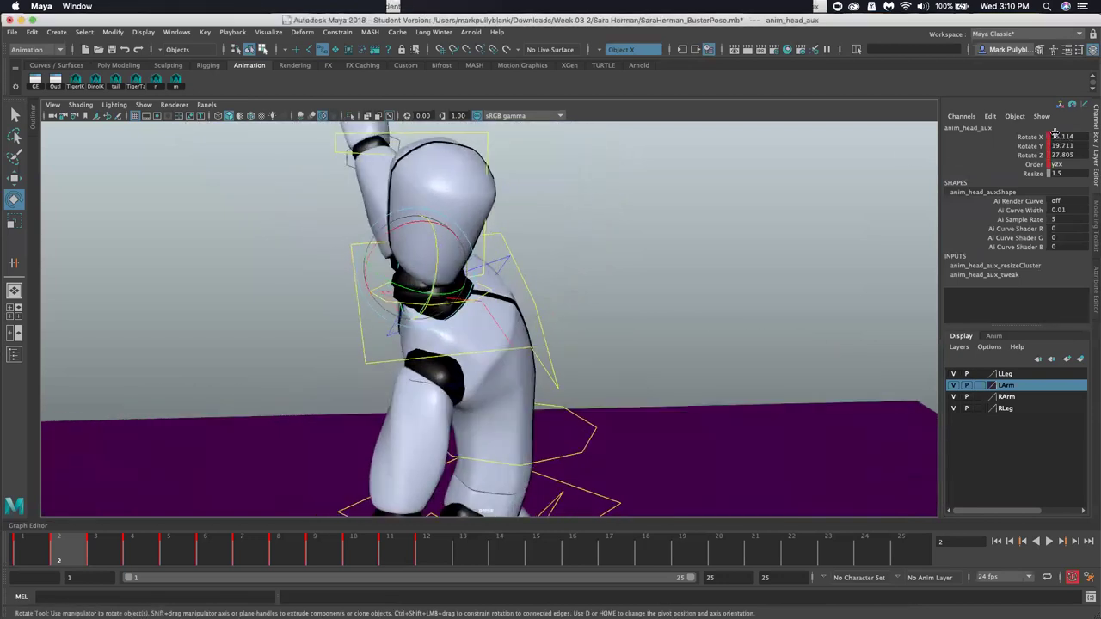
Set Rotate X, Y and Z of the auxiliary head control to 0, and select its parent head control
drag(1053, 136, 1059, 153)
text(0)
key(Return)
key(Up)
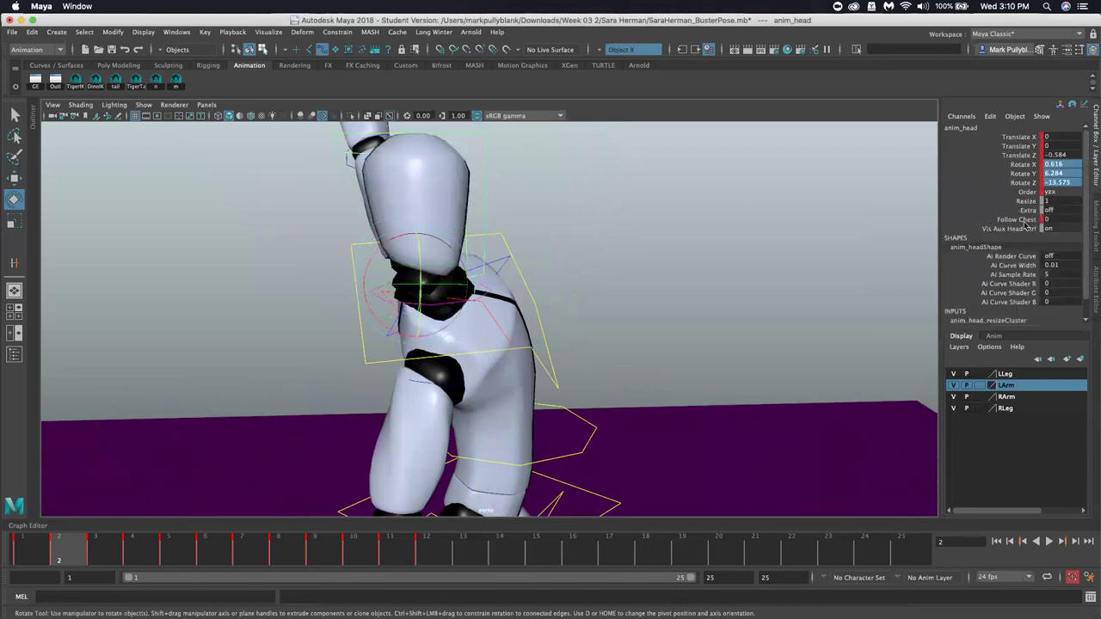
Set Vis Aux Head Ctrl to off, and rotate the head control to Rotate X 4.981, Y 6.753, Z 25.184
double_click(1067, 228)
text(0)
key(Return)
alt+drag(597, 243, 413, 192)
alt+right_drag(413, 192, 415, 209)
alt+drag(415, 209, 413, 212)
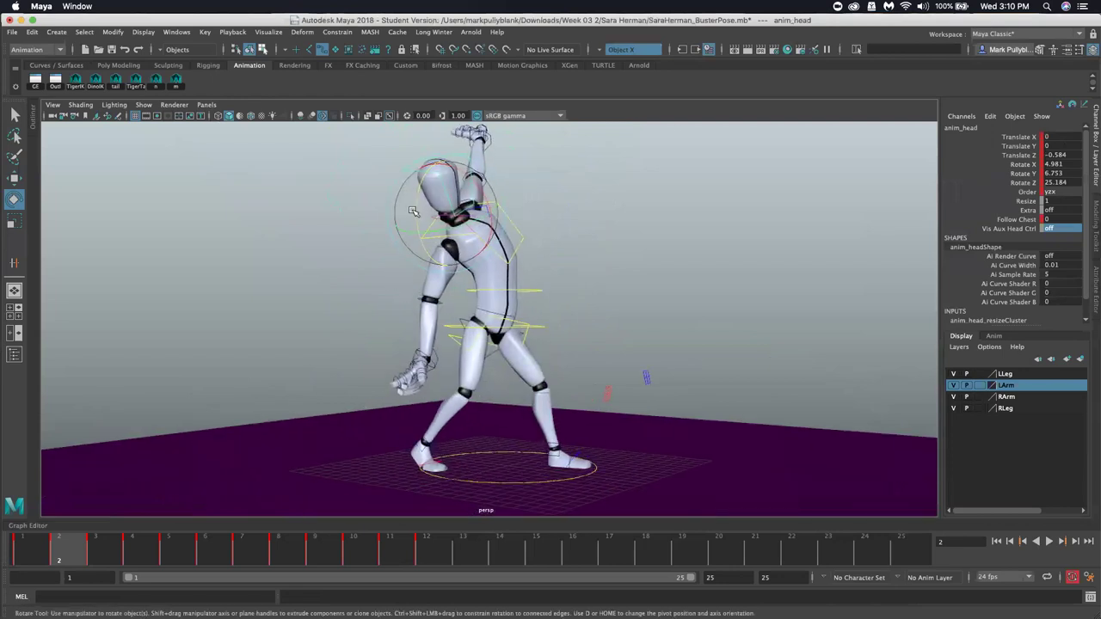
Go to frame 3 and select the auxiliary pelvis control of the crouching pose
key(period)
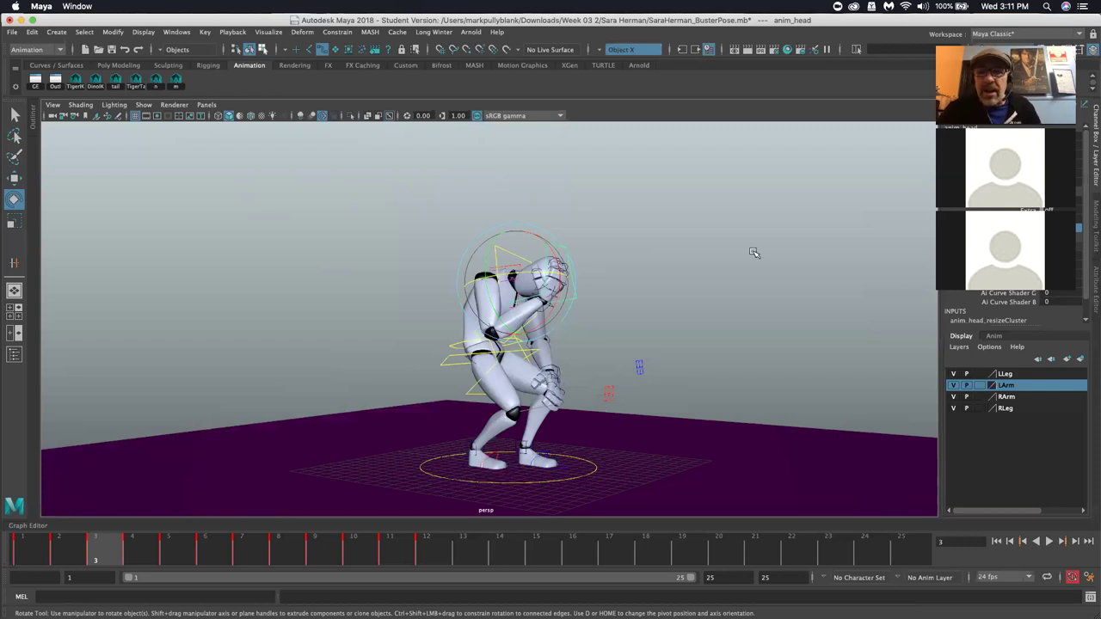
scroll(499, 400, up, 3)
click(465, 392)
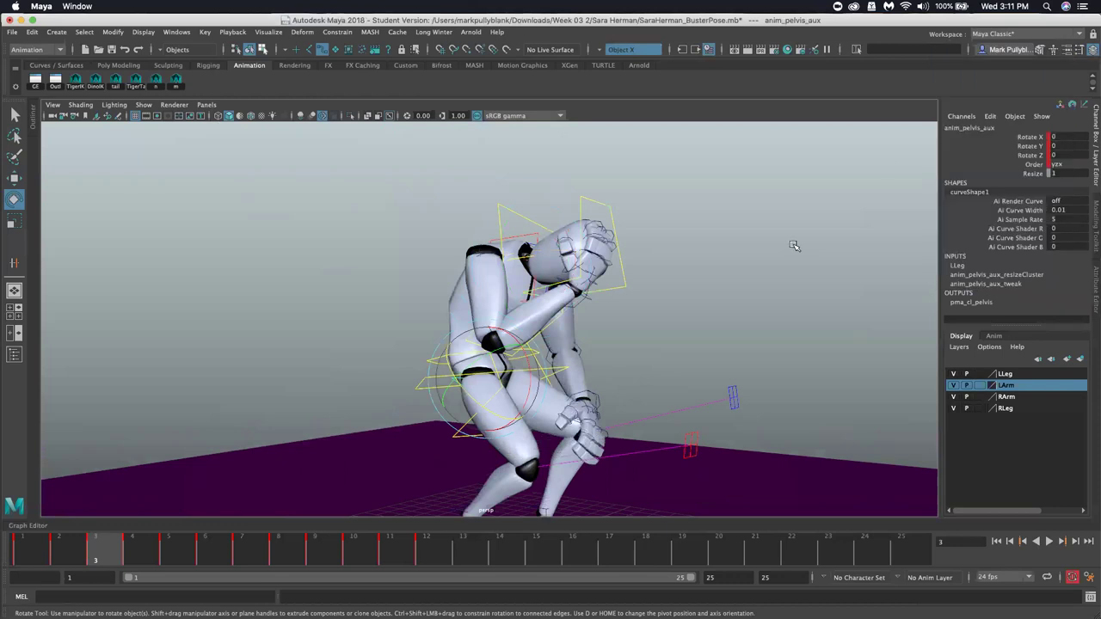
Undo a trial rotation of the auxiliary pelvis control, turn it to Rotate Y 10.637, and deselect it
drag(461, 403, 478, 397)
key(super+z)
drag(497, 349, 504, 353)
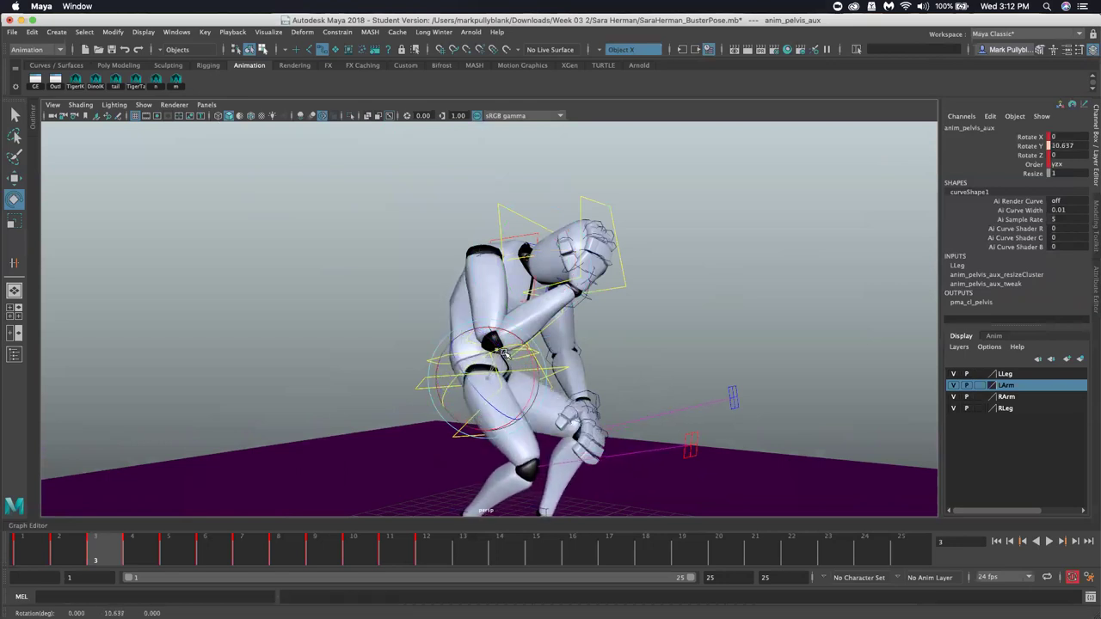
click(479, 420)
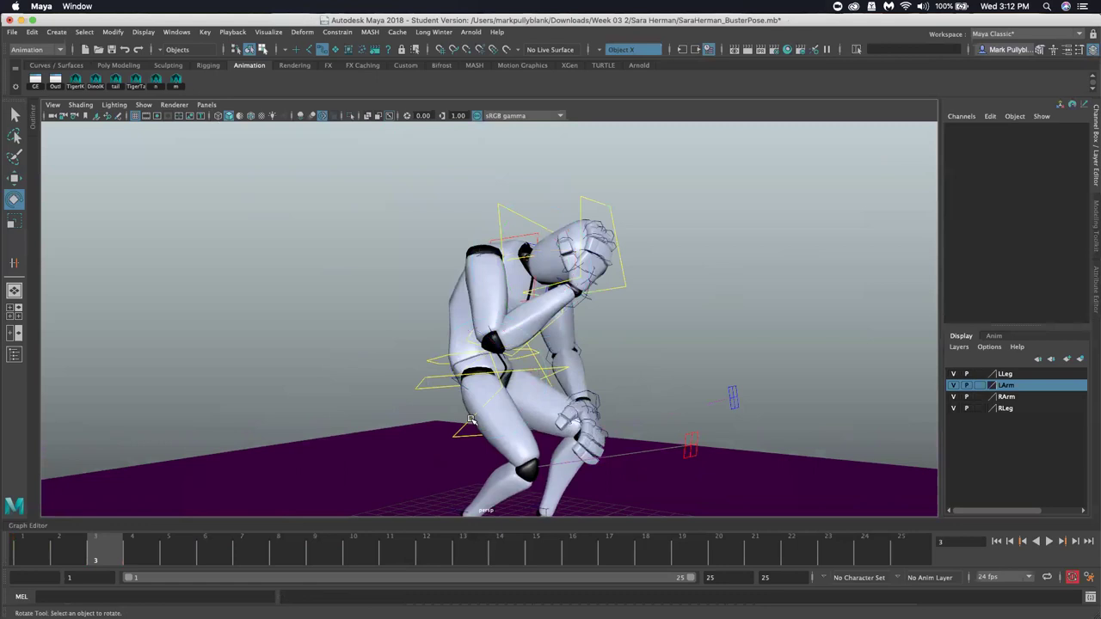
Try a rotation of the main pelvis control about X, undo it, and deselect the control
click(449, 380)
drag(449, 379, 439, 385)
key(z)
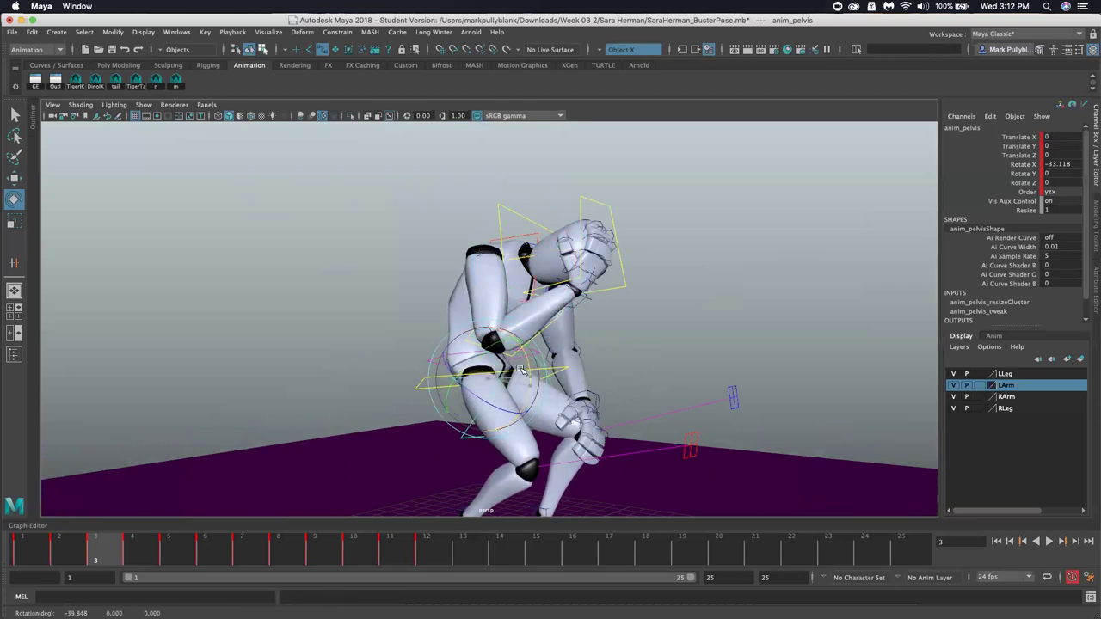
click(425, 414)
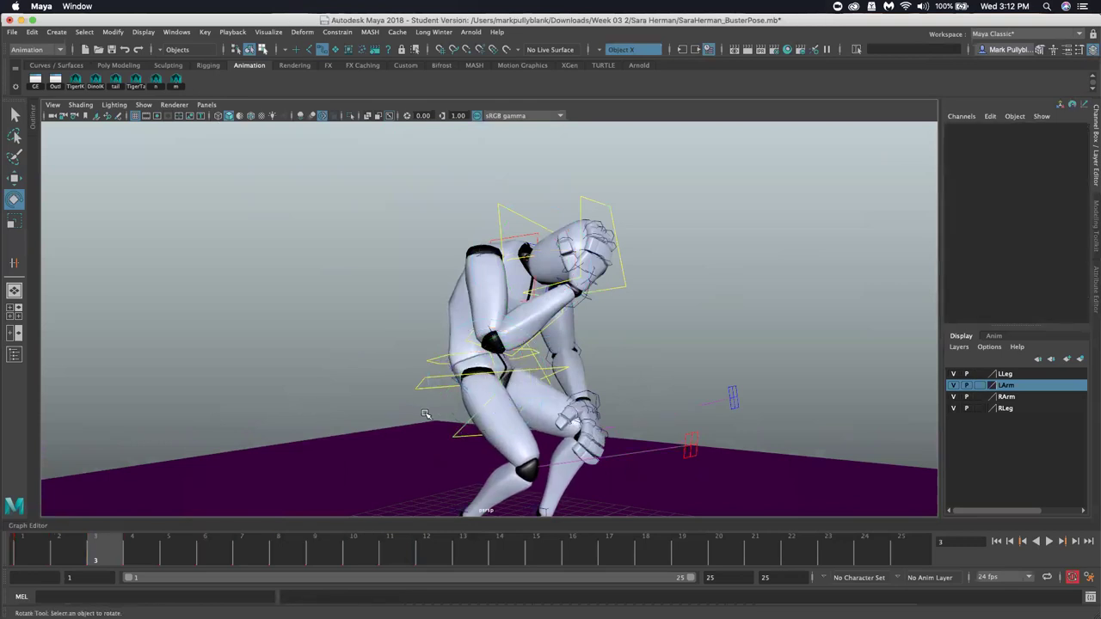
Undo a trial X rotation of the auxiliary pelvis control, put that control in a new display layer, and hide the layer
click(465, 388)
drag(518, 362, 520, 360)
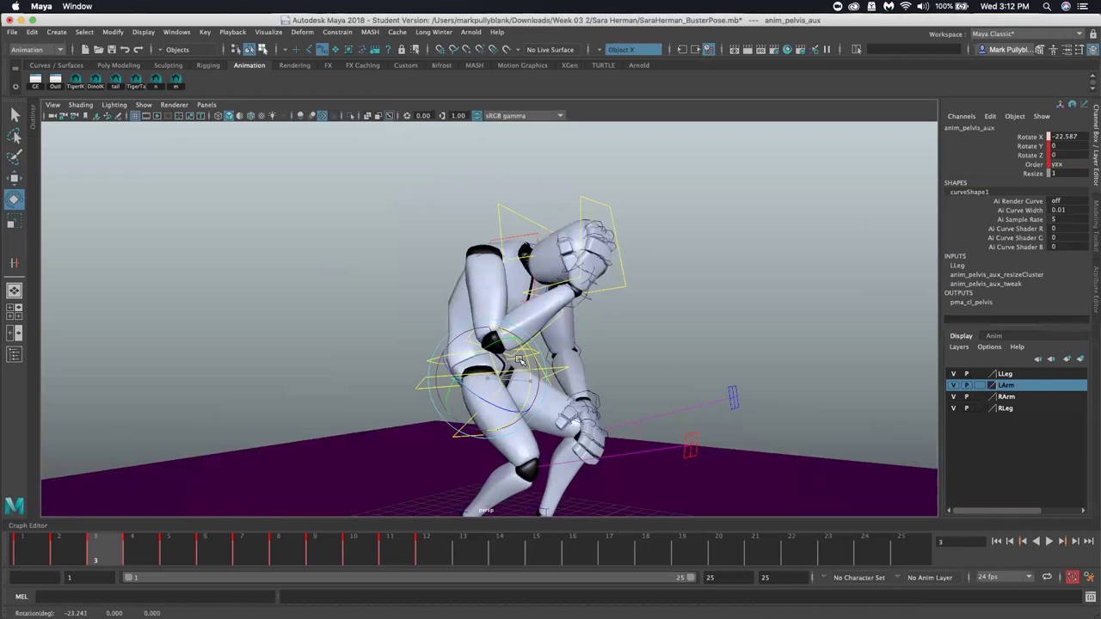
key(z)
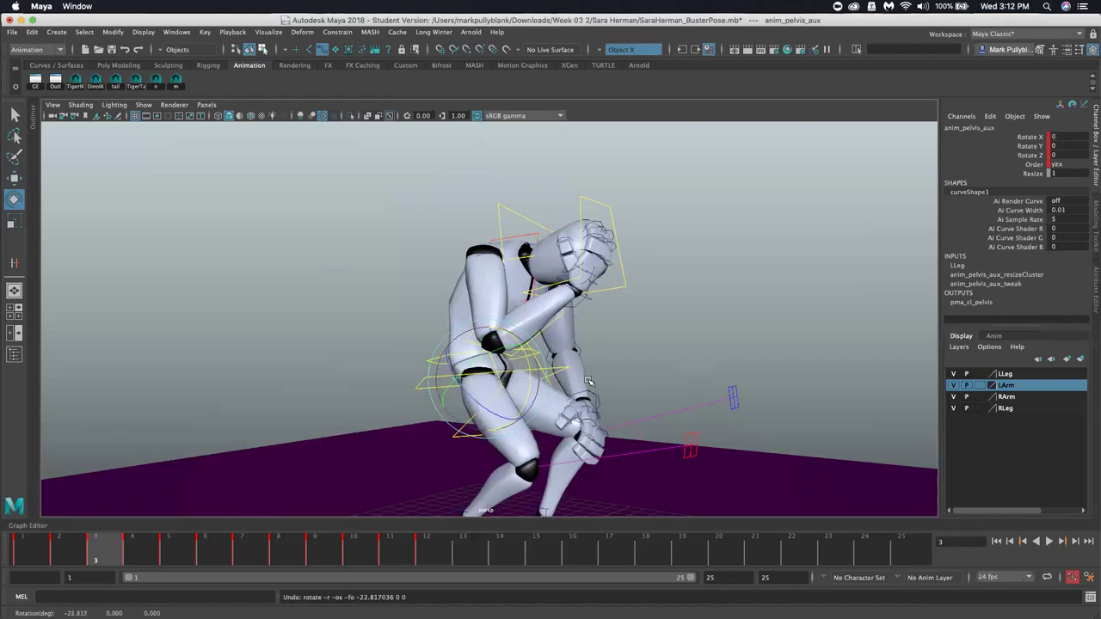
click(1081, 359)
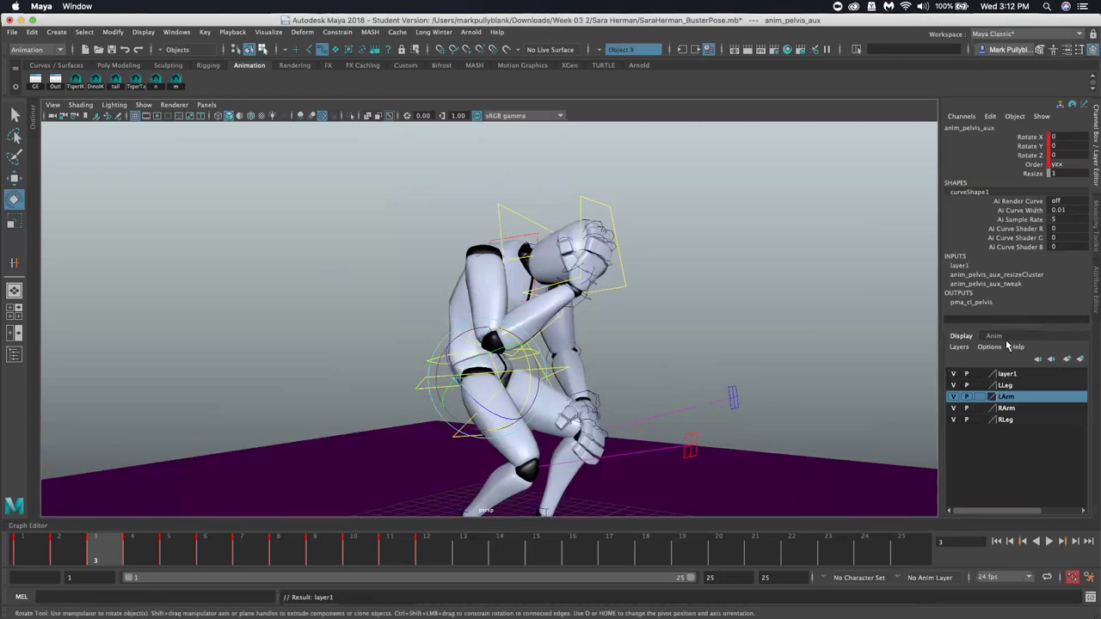
click(953, 375)
click(370, 413)
alt+drag(521, 363, 473, 321)
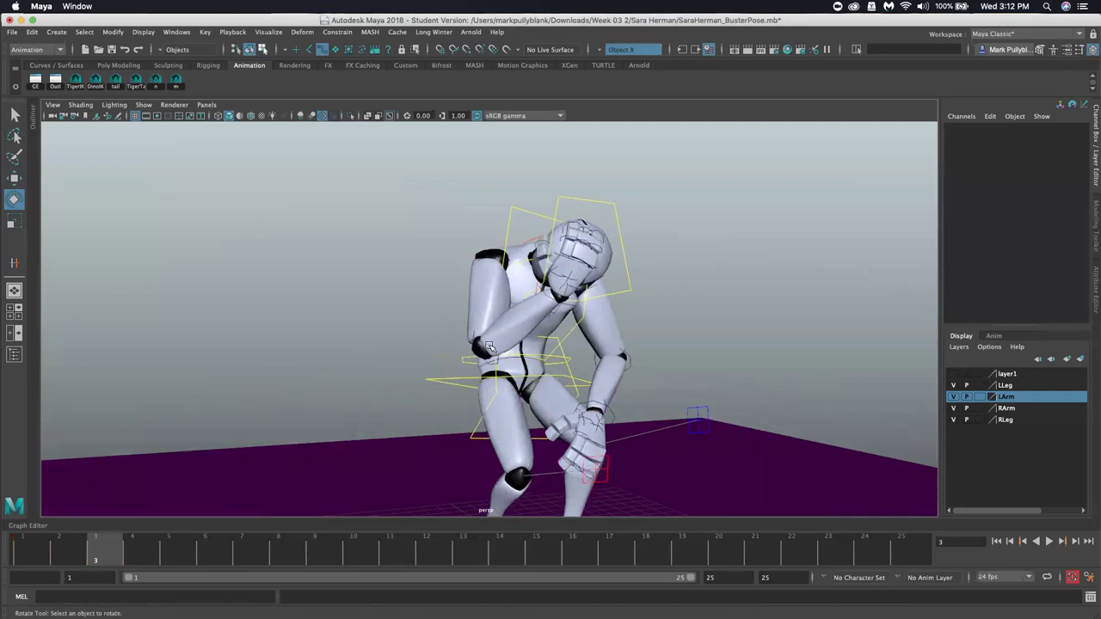
alt+drag(593, 362, 634, 357)
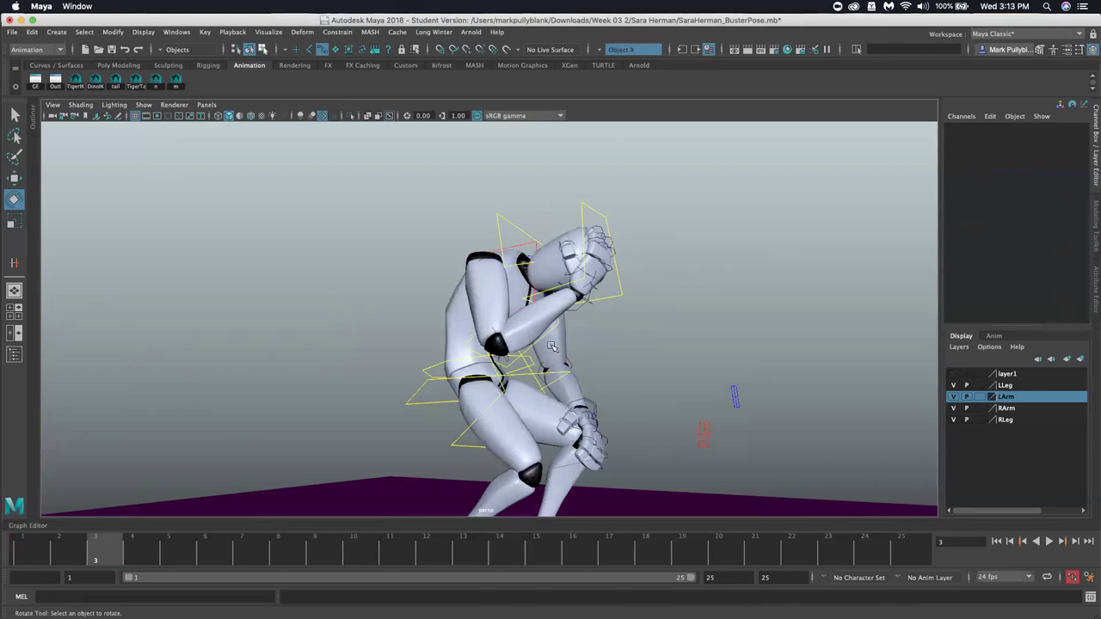
Turn the right foot's IK control to Rotate Y -22.503, and move the right knee control outward to Translate X -3.375
alt+drag(614, 312, 416, 354)
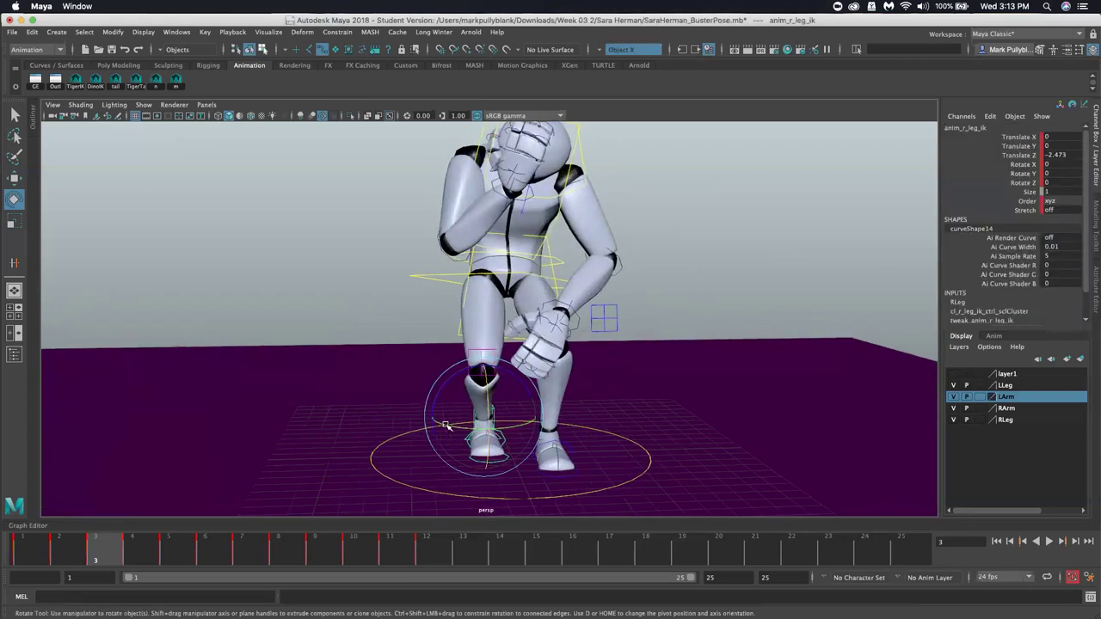
drag(442, 431, 437, 426)
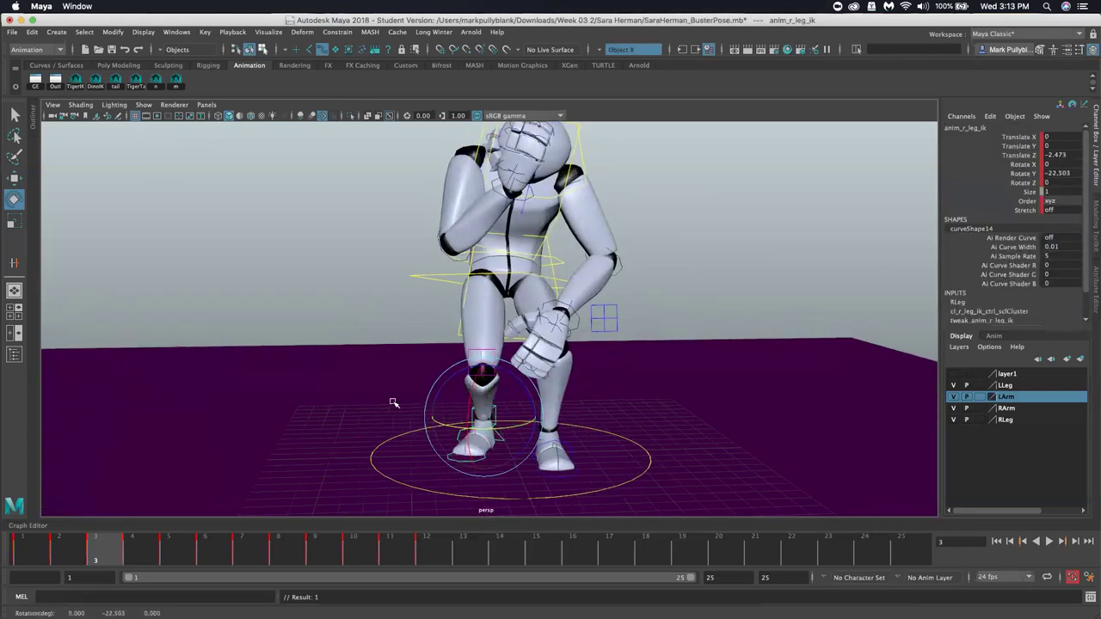
click(484, 370)
click(488, 356)
key(w)
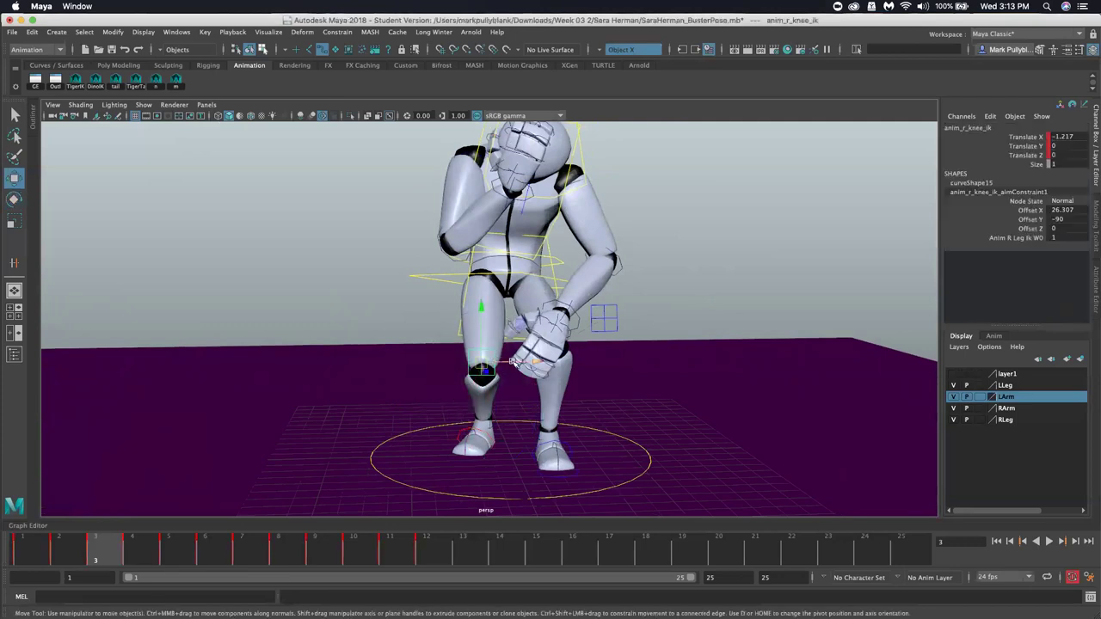
drag(533, 363, 476, 363)
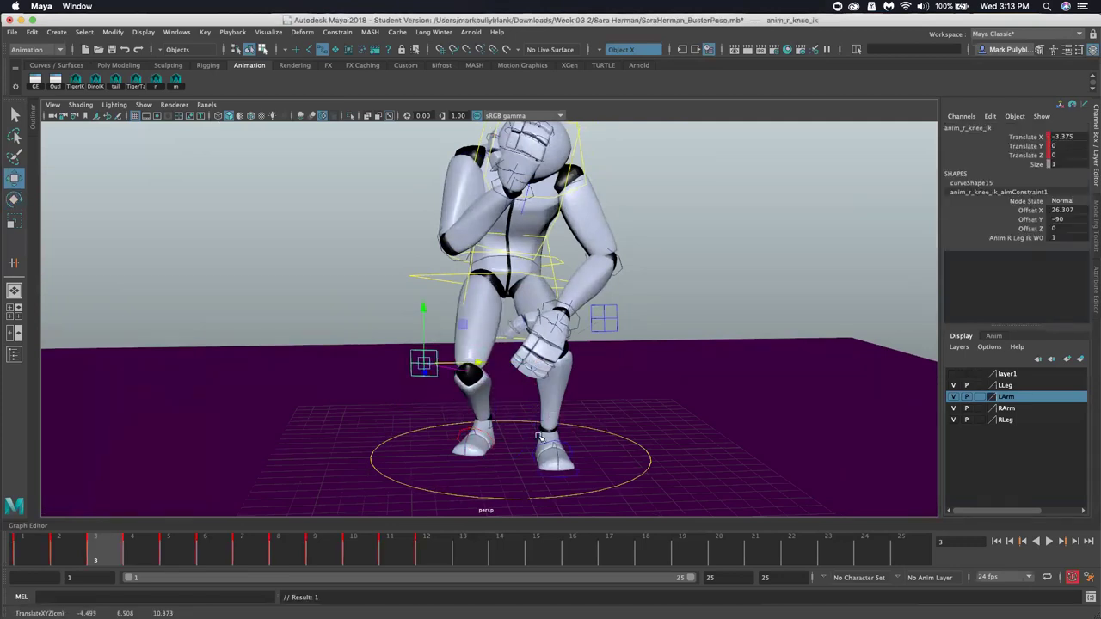
Turn the left foot's IK control to Rotate Y 12.09, and move the left knee control to Translate X 1.422, Y 1.184, Z 0.073
click(557, 446)
key(e)
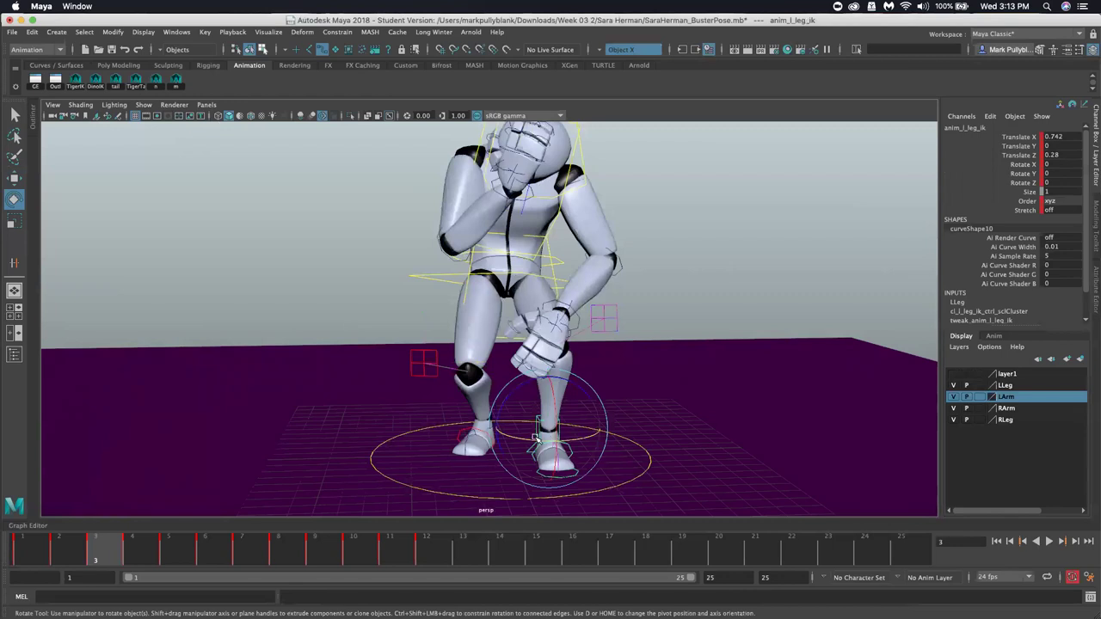
drag(535, 439, 560, 442)
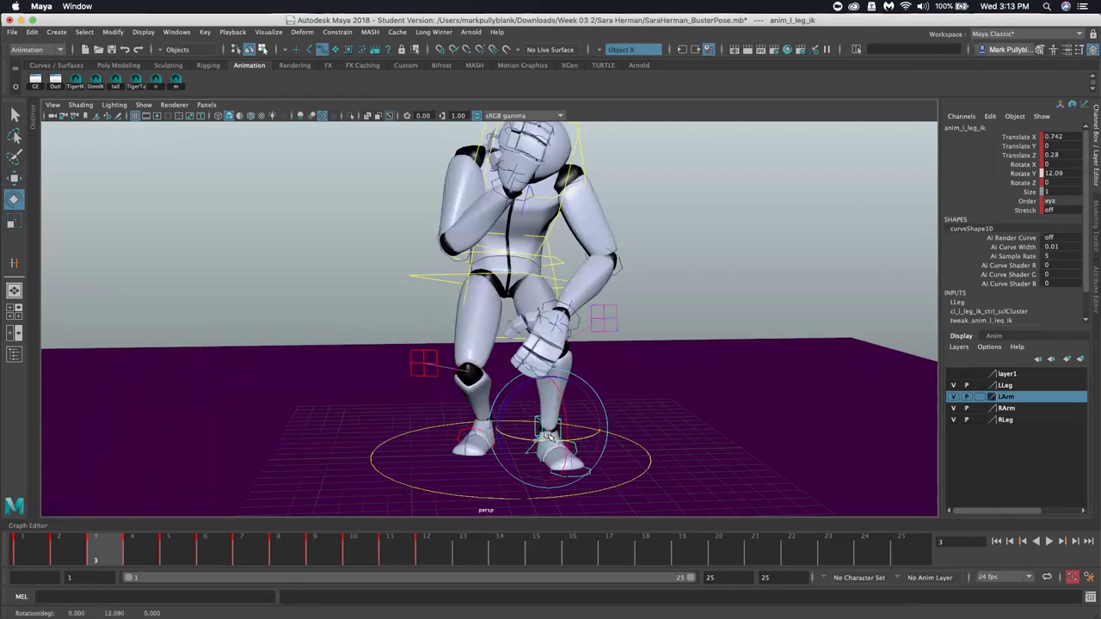
click(605, 327)
key(w)
drag(606, 334, 610, 342)
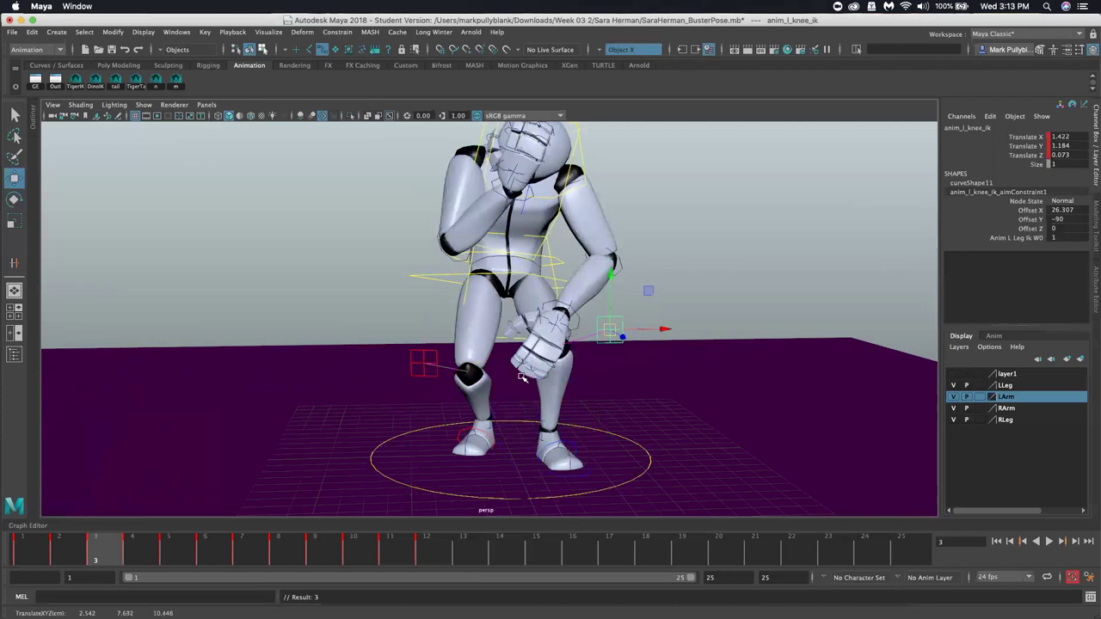
Select the left wrist FK control and examine the crouching pose from the side, back and front
alt+drag(434, 353, 400, 328)
alt+drag(459, 266, 517, 253)
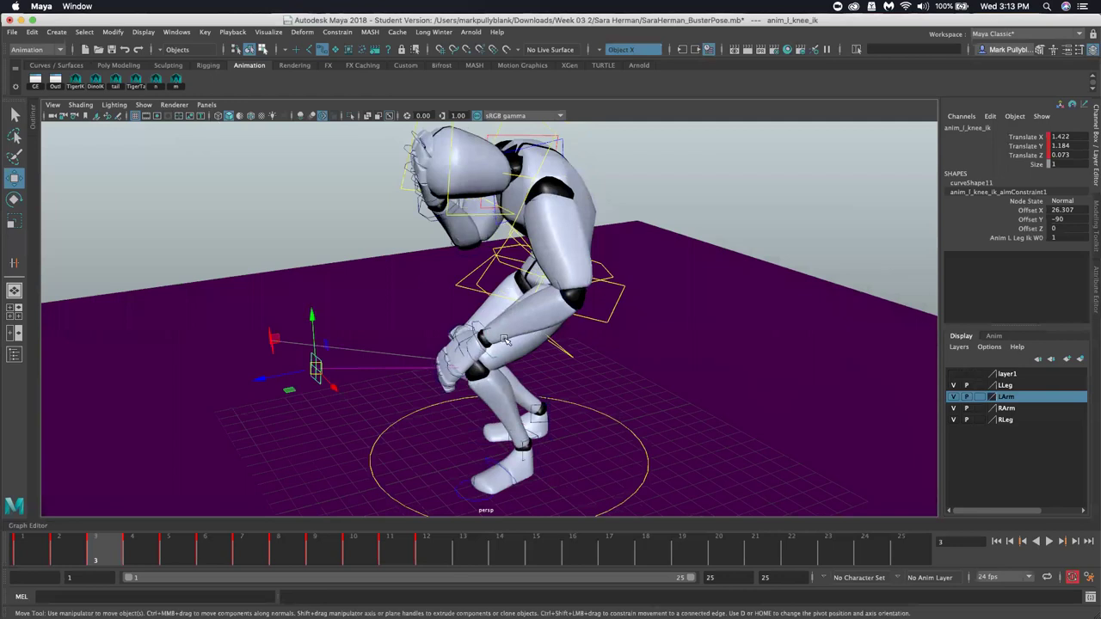
scroll(507, 341, up, 3)
click(507, 361)
alt+drag(507, 362, 757, 379)
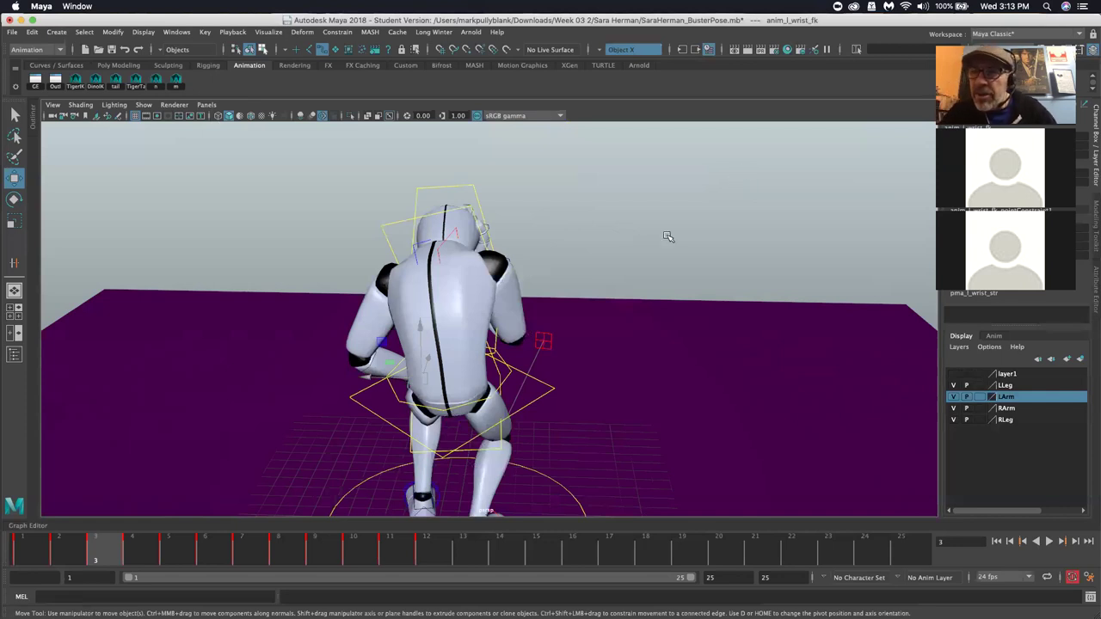
alt+drag(622, 274, 292, 271)
alt+middle_drag(478, 271, 622, 270)
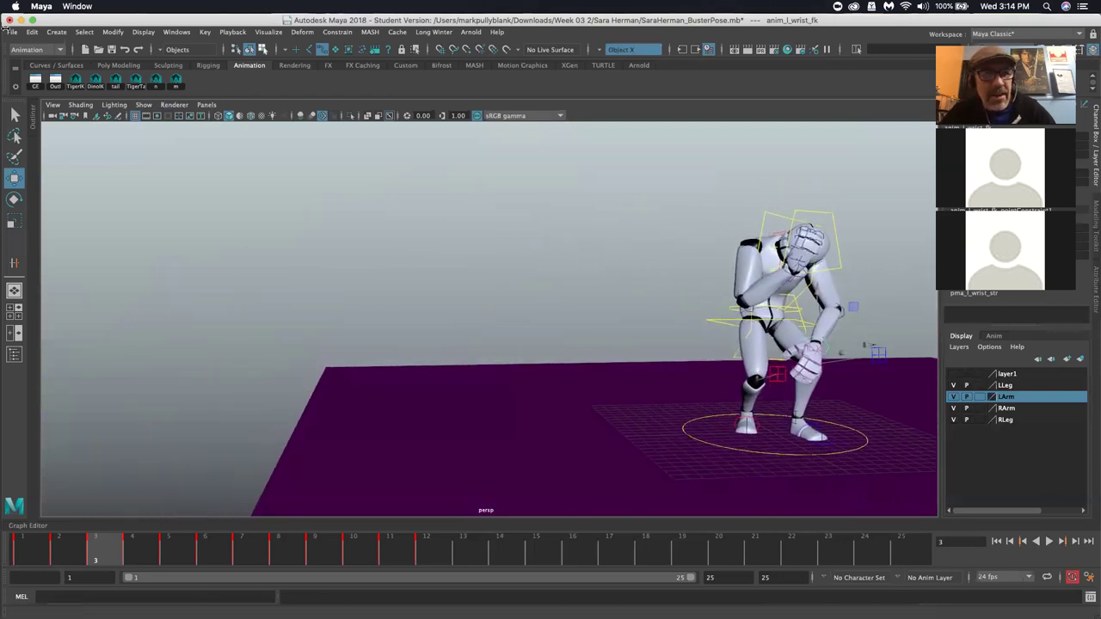
Go to frame 1, frame the T-posed character, and handwrite "FK" in red beside it on a new Grease Pencil frame
click(21, 554)
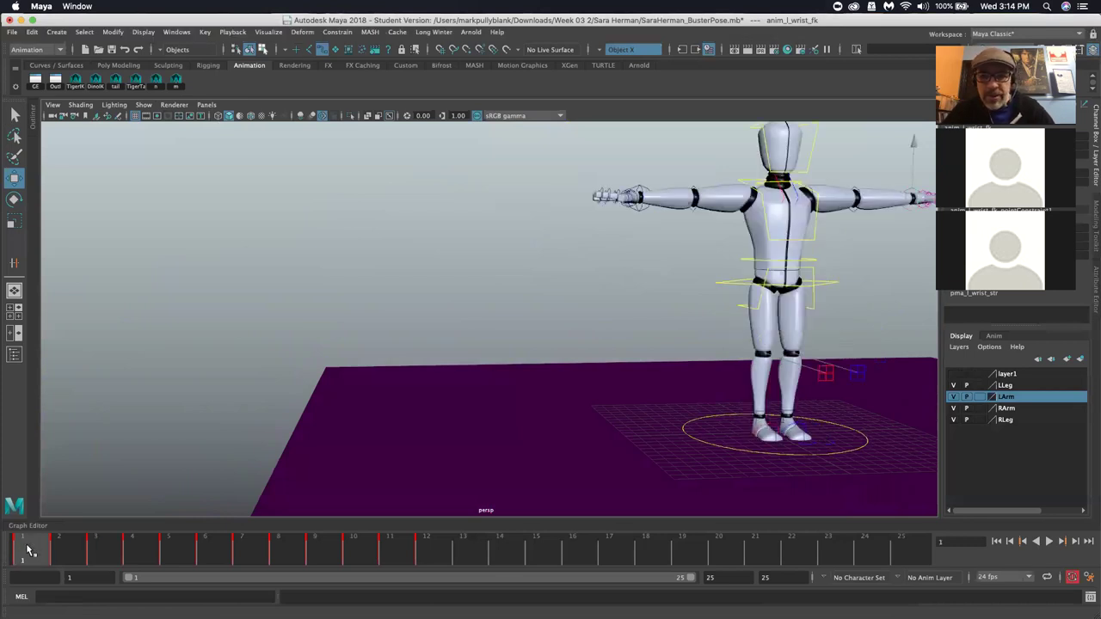
key(f)
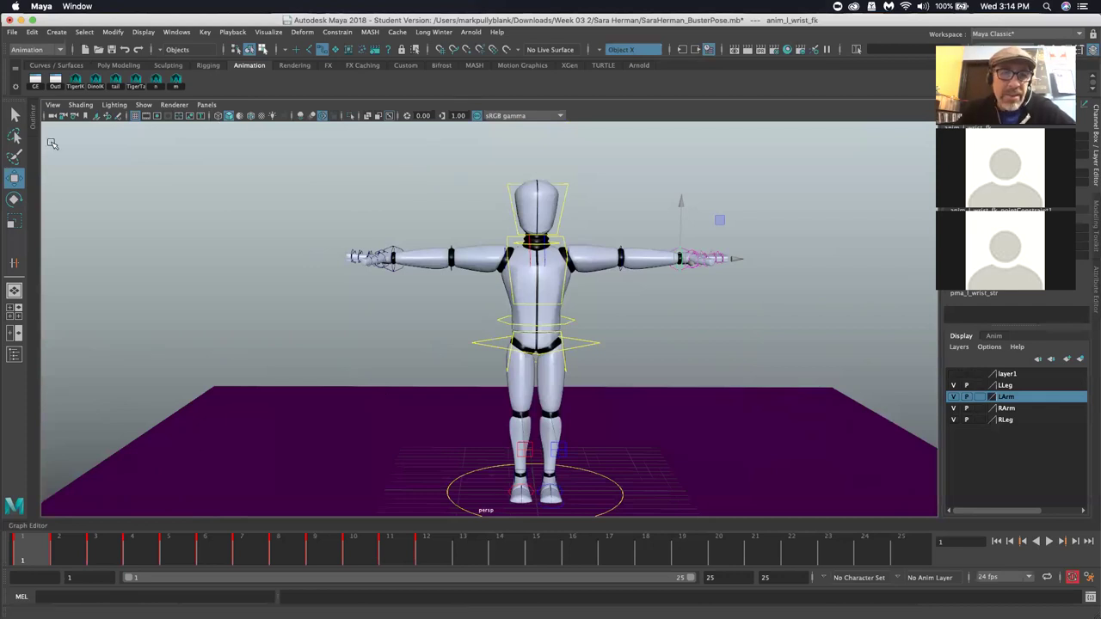
click(124, 116)
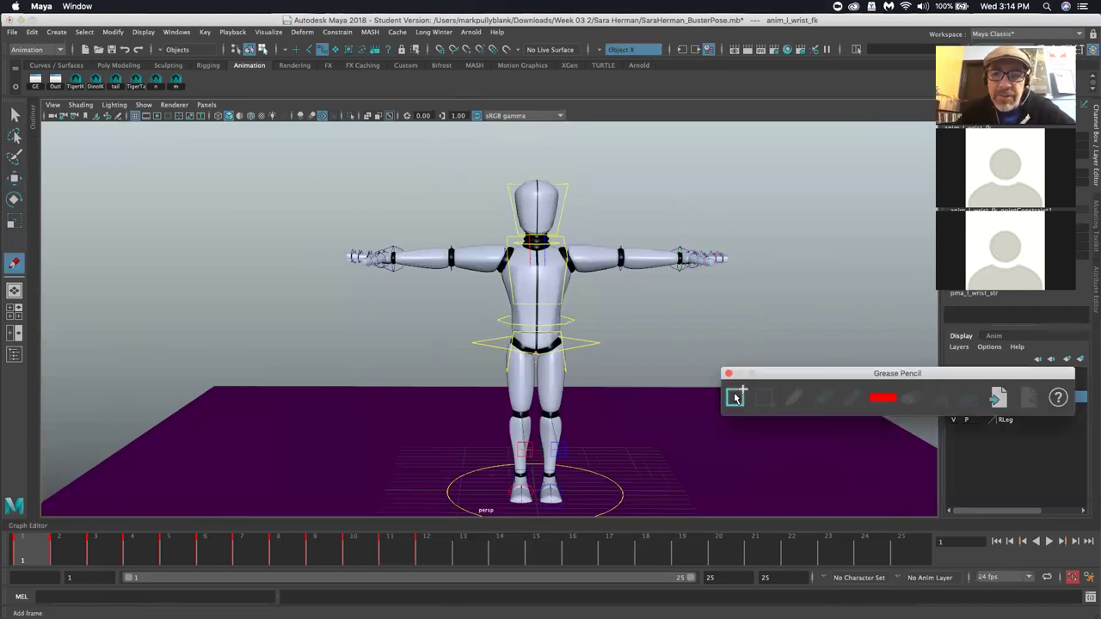
drag(95, 158, 96, 230)
mouse_move(91, 161)
mouse_down()
mouse_move(125, 160)
mouse_move(127, 187)
mouse_move(156, 158)
mouse_move(157, 222)
mouse_up()
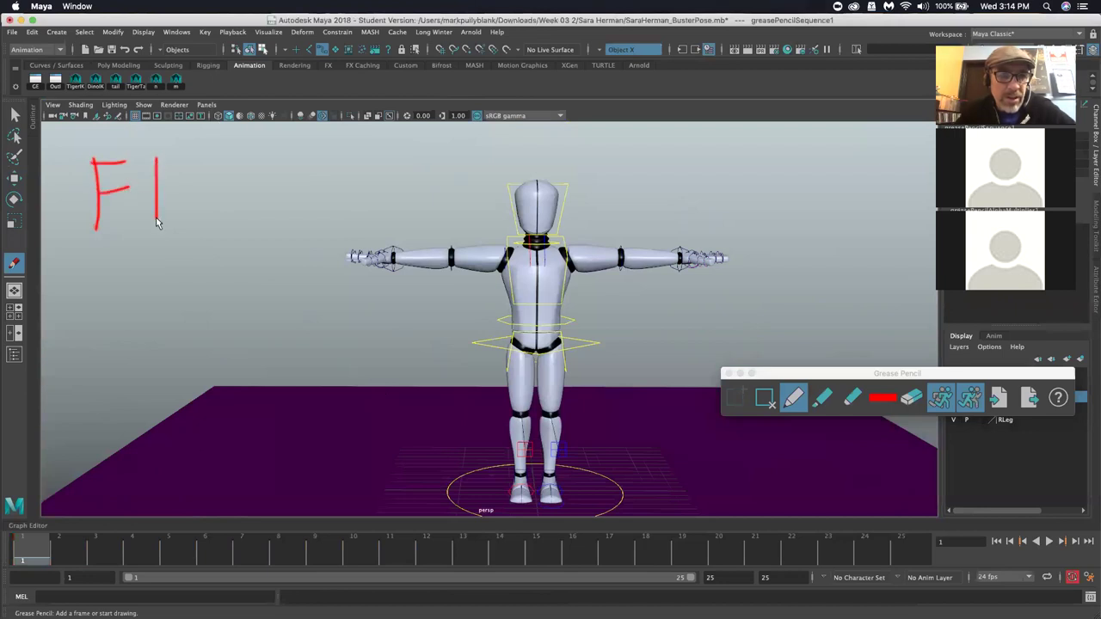
mouse_move(179, 170)
mouse_down()
mouse_move(158, 200)
mouse_move(212, 224)
mouse_up()
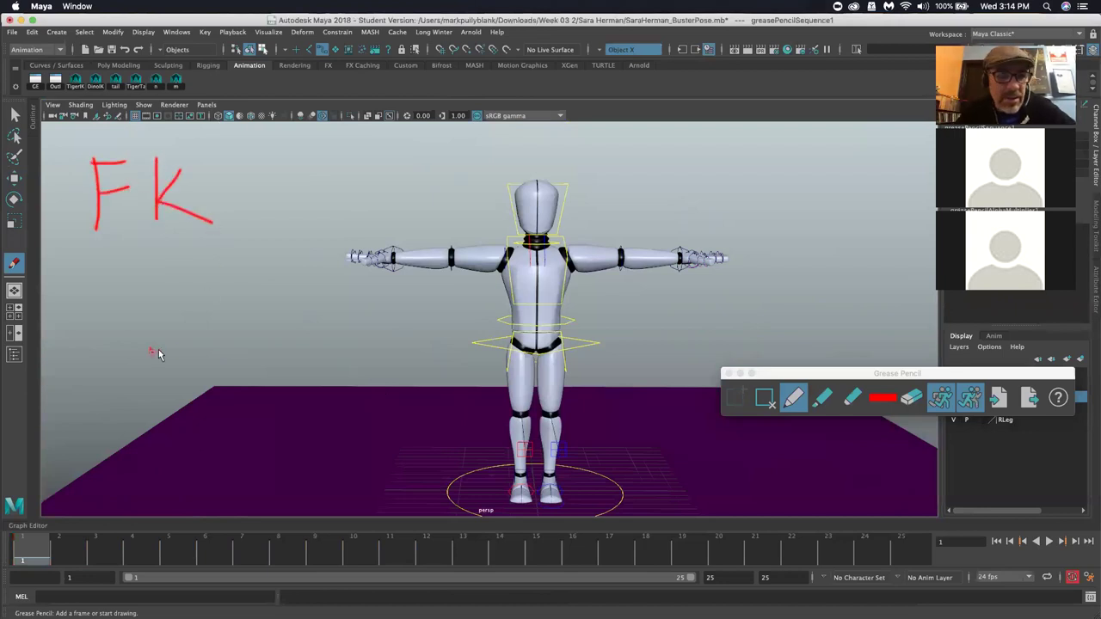
click(13, 114)
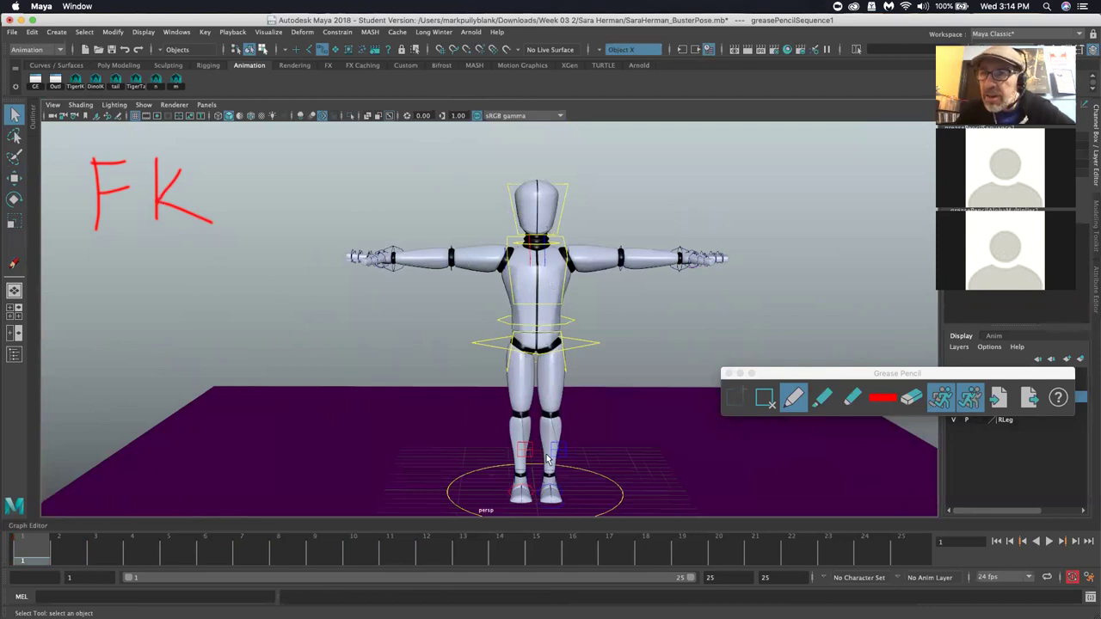
Try rotating the right shoulder, elbow and wrist FK controls of the T-pose, undoing the trial rotations
click(503, 268)
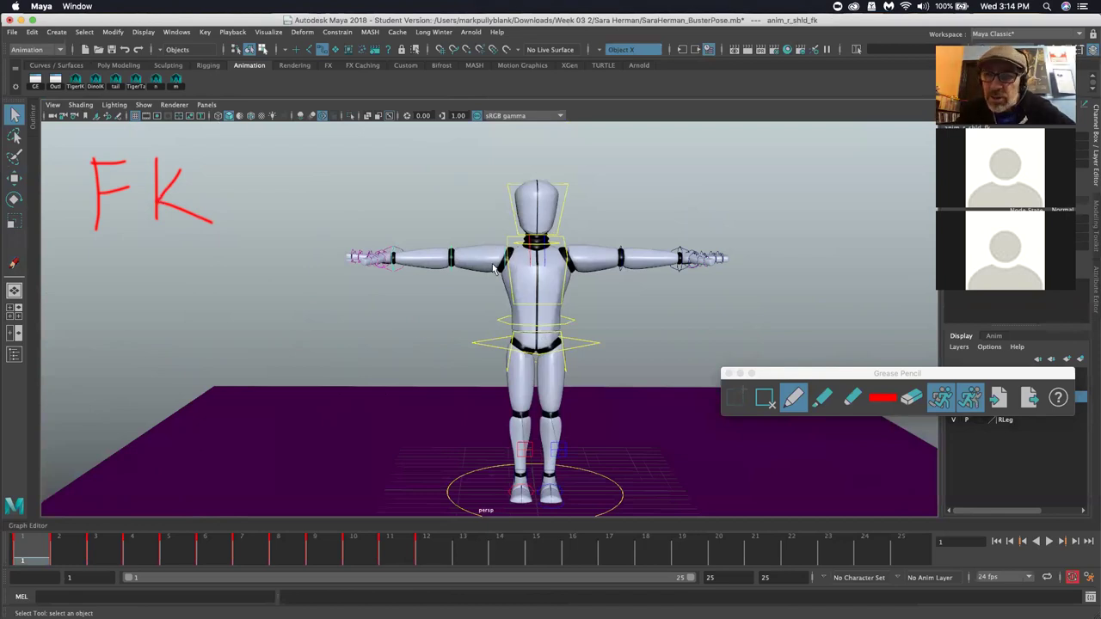
key(e)
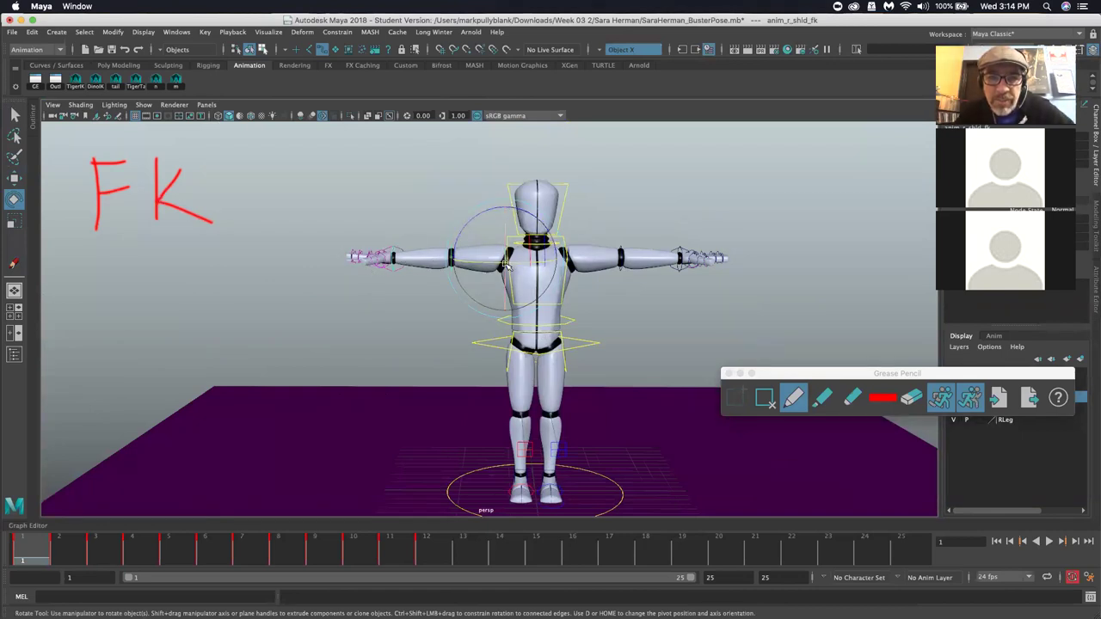
mouse_move(480, 223)
mouse_down()
mouse_move(469, 245)
mouse_move(499, 208)
mouse_move(480, 241)
mouse_move(499, 210)
mouse_move(491, 239)
mouse_up()
click(374, 184)
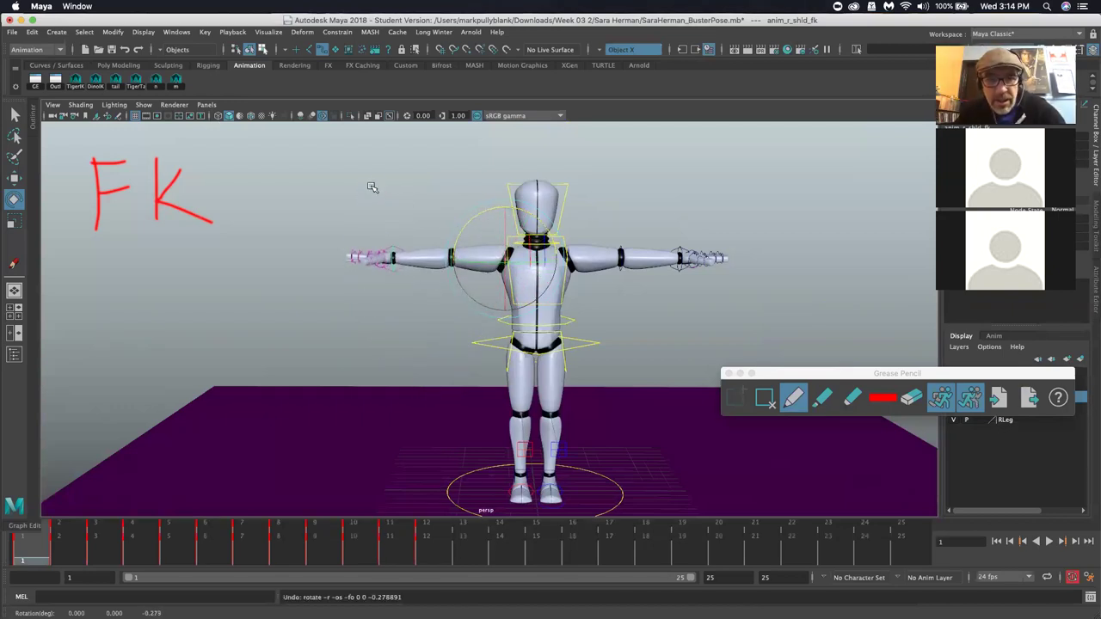
click(453, 259)
drag(467, 265, 439, 254)
click(381, 264)
click(381, 258)
key(z)
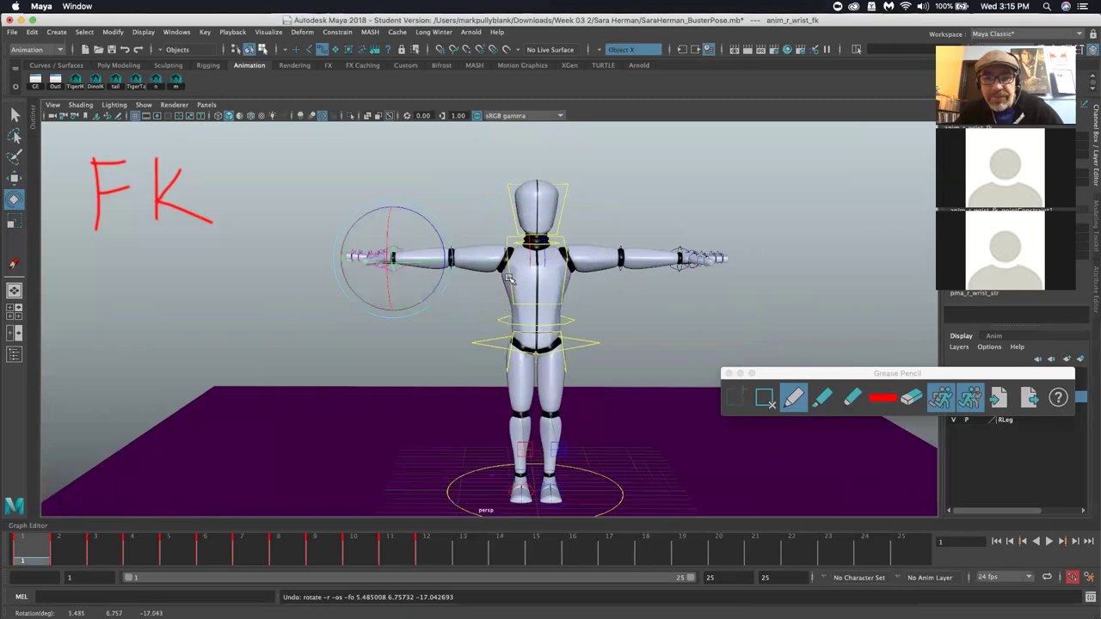
Try rotating and moving the chest control of the T-pose, and undo the trial changes
click(510, 280)
alt+drag(509, 280, 540, 285)
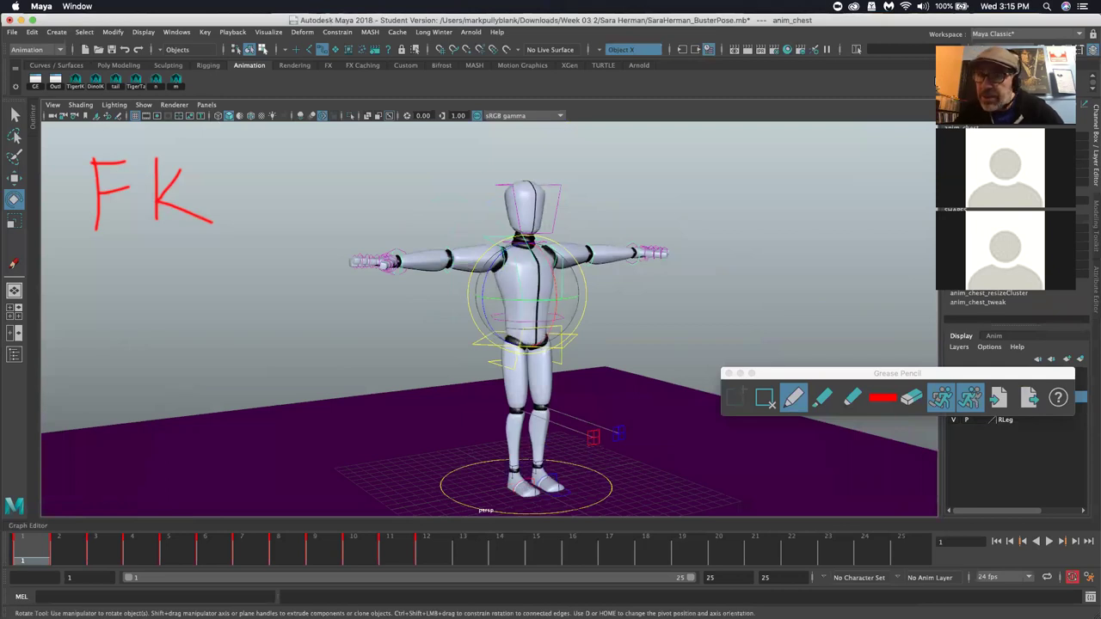
drag(551, 289, 544, 286)
key(w)
key(z)
key(z)
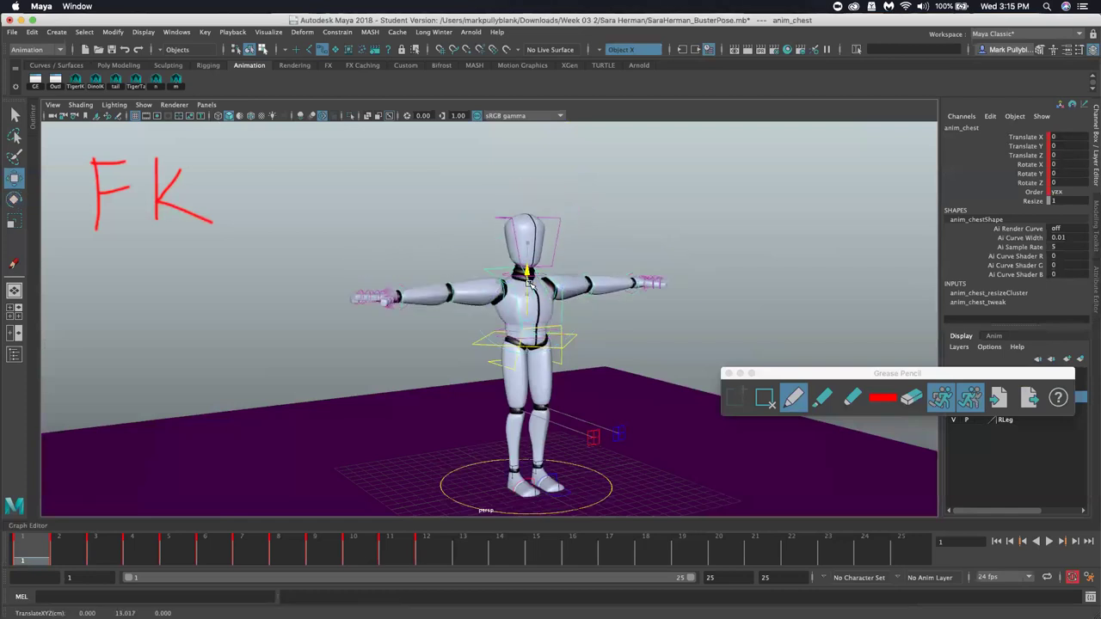
key(z)
key(z)
key(z)
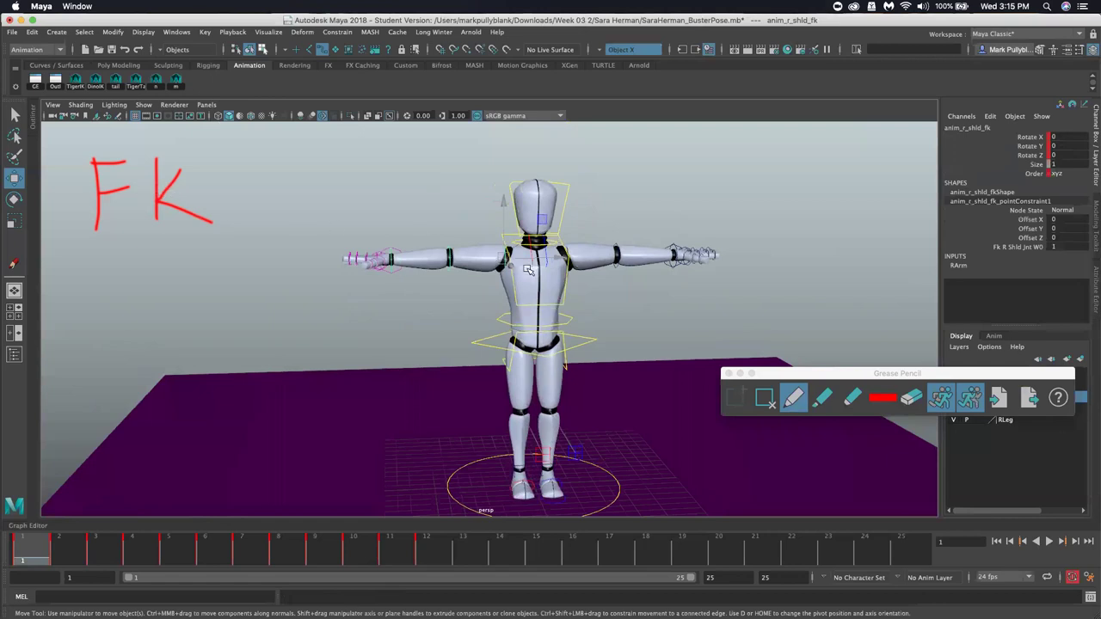
click(489, 273)
key(z)
click(446, 262)
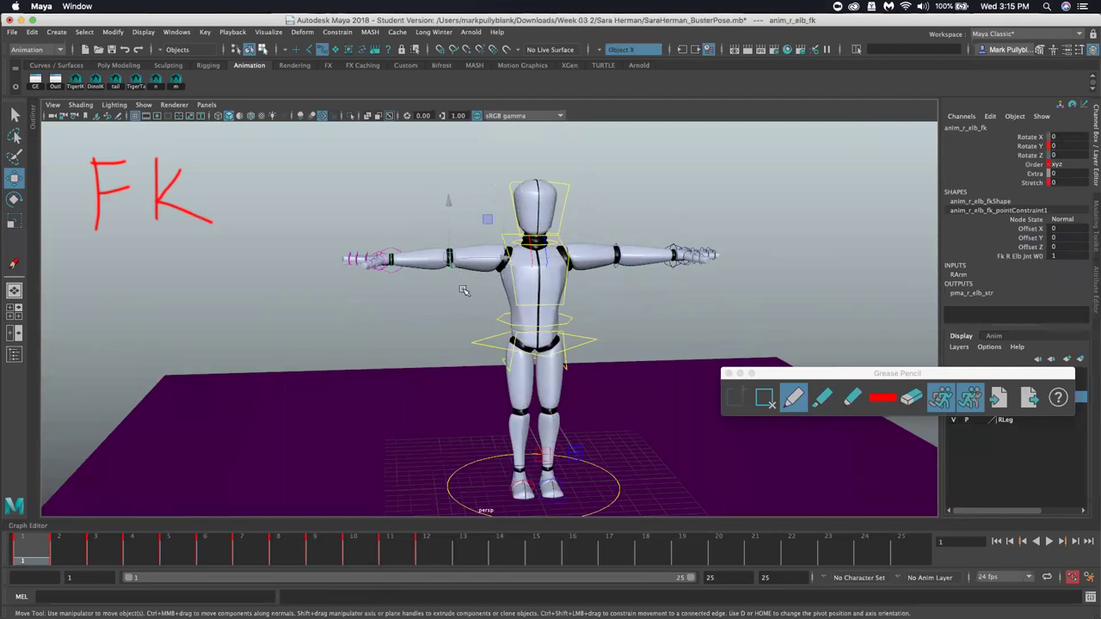
click(463, 291)
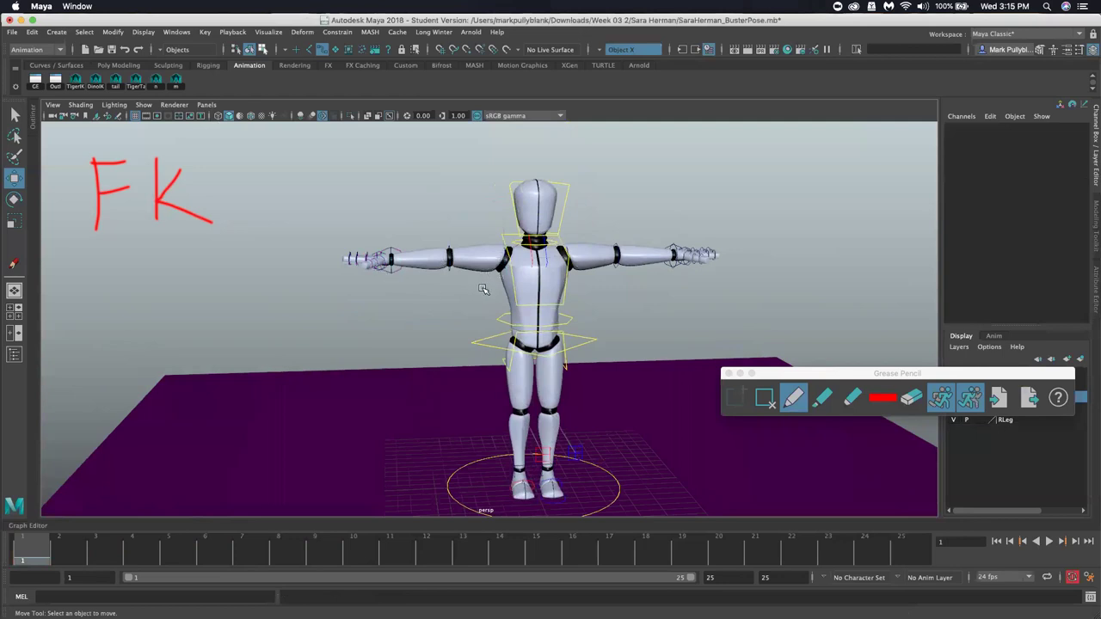
Rotate the right shoulder FK control to X 23.037, Y -33.883, Z 57.583, and bend the right elbow FK control to Rotate Y 62.987
click(504, 267)
key(e)
drag(484, 225, 360, 276)
click(359, 276)
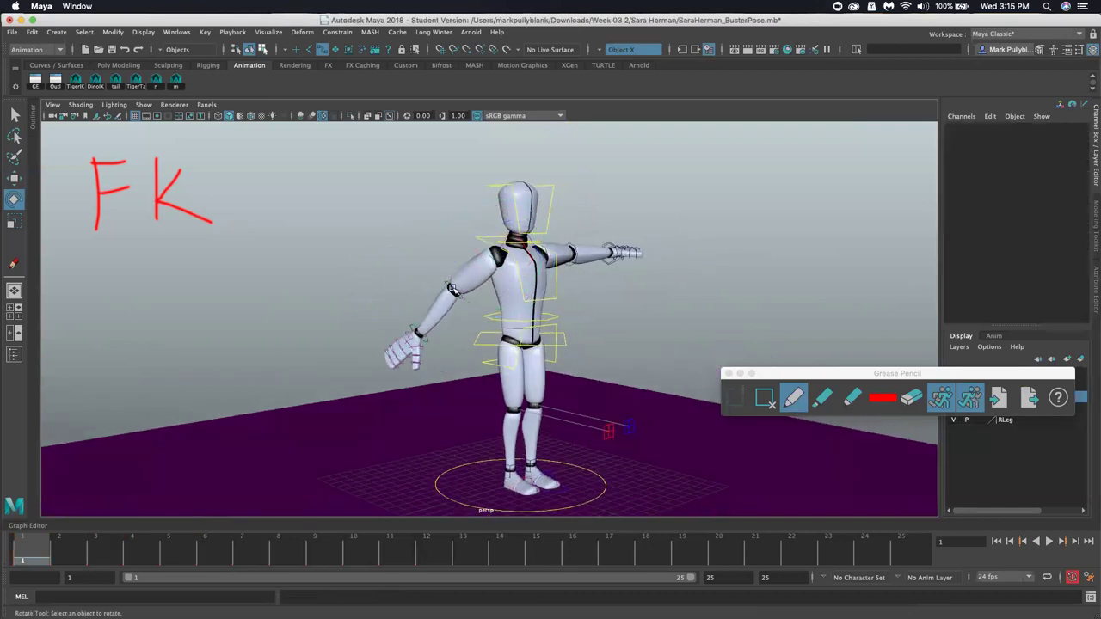
click(465, 297)
drag(486, 282, 567, 261)
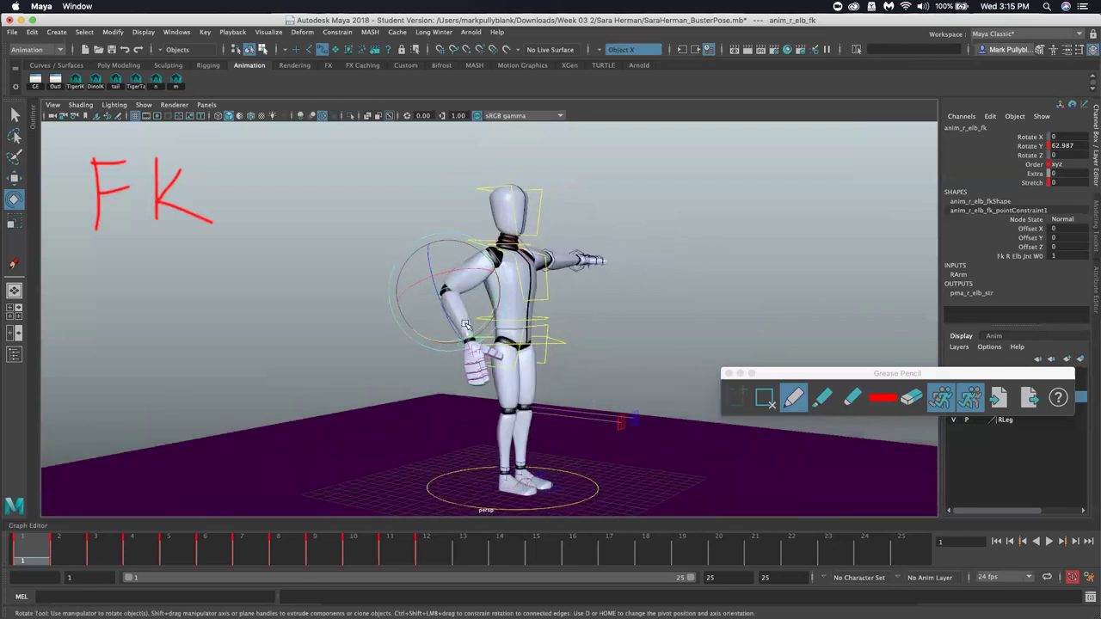
Undo the elbow bend and the shoulder rotation of the right arm
key(z)
key(z)
key(z)
key(z)
key(z)
key(z)
key(z)
key(z)
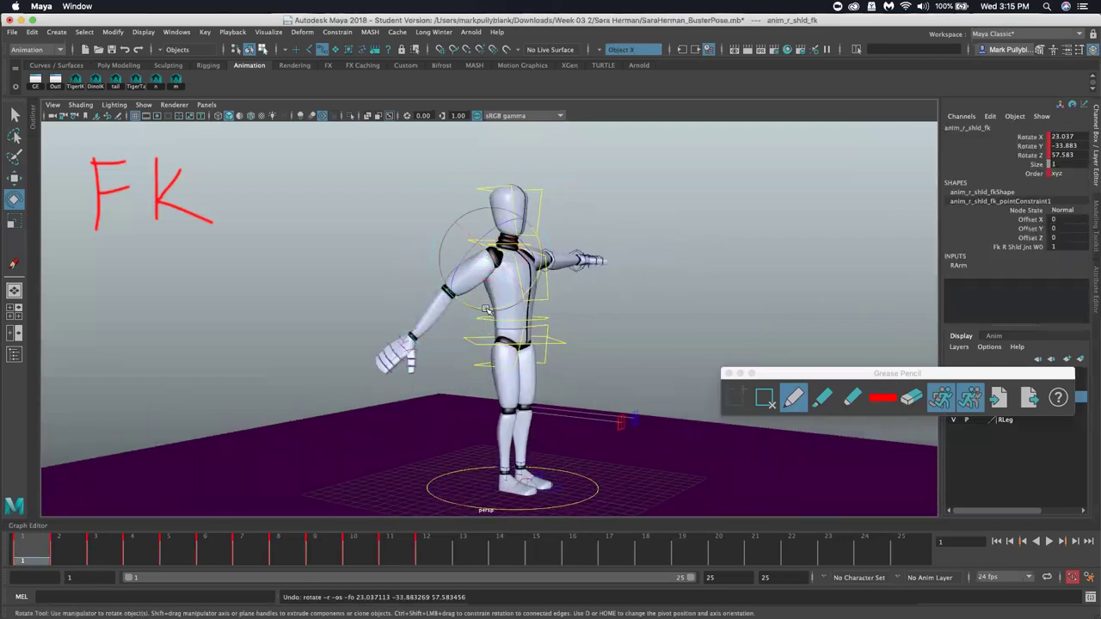
Rotate the T-pose's right wrist FK control to Rotate Z -71.345 and select the COG control
alt+drag(502, 304, 460, 307)
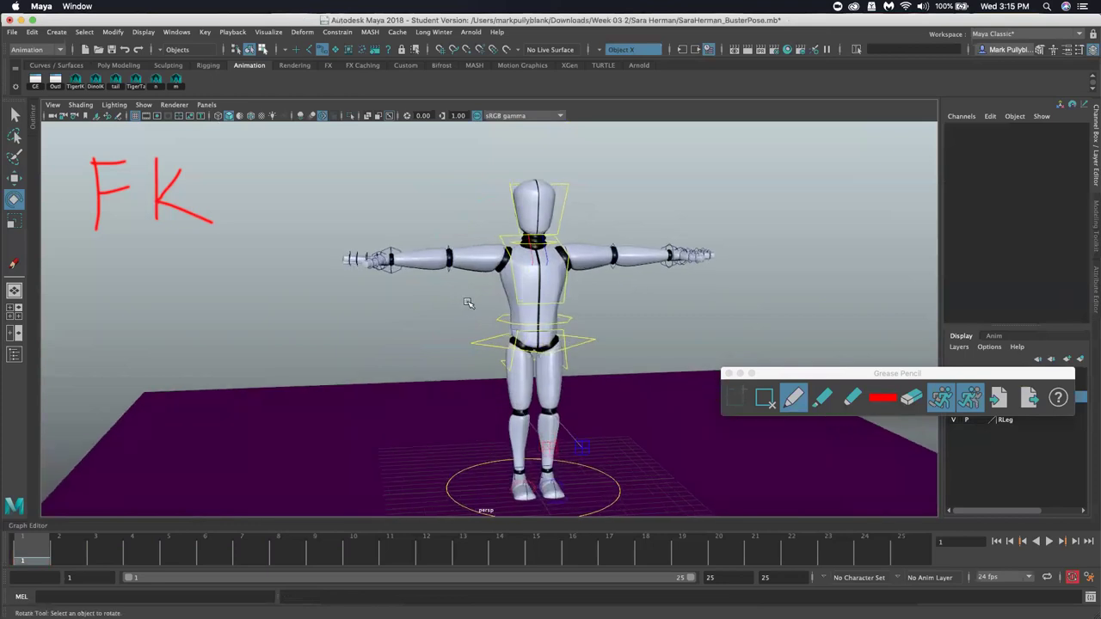
click(396, 252)
click(404, 317)
click(391, 262)
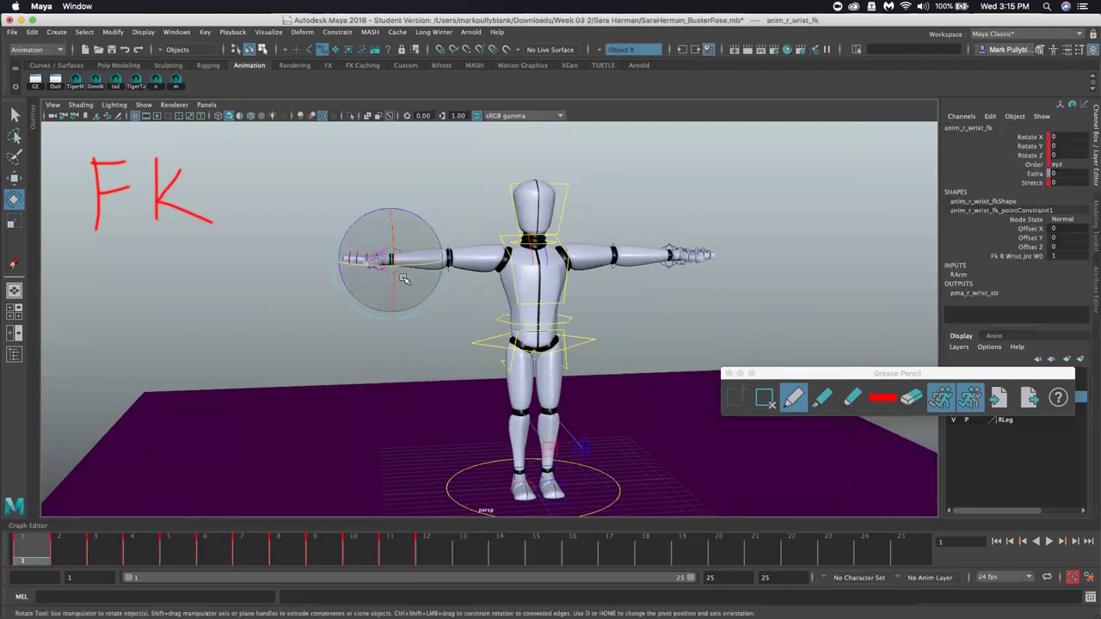
drag(420, 215, 437, 275)
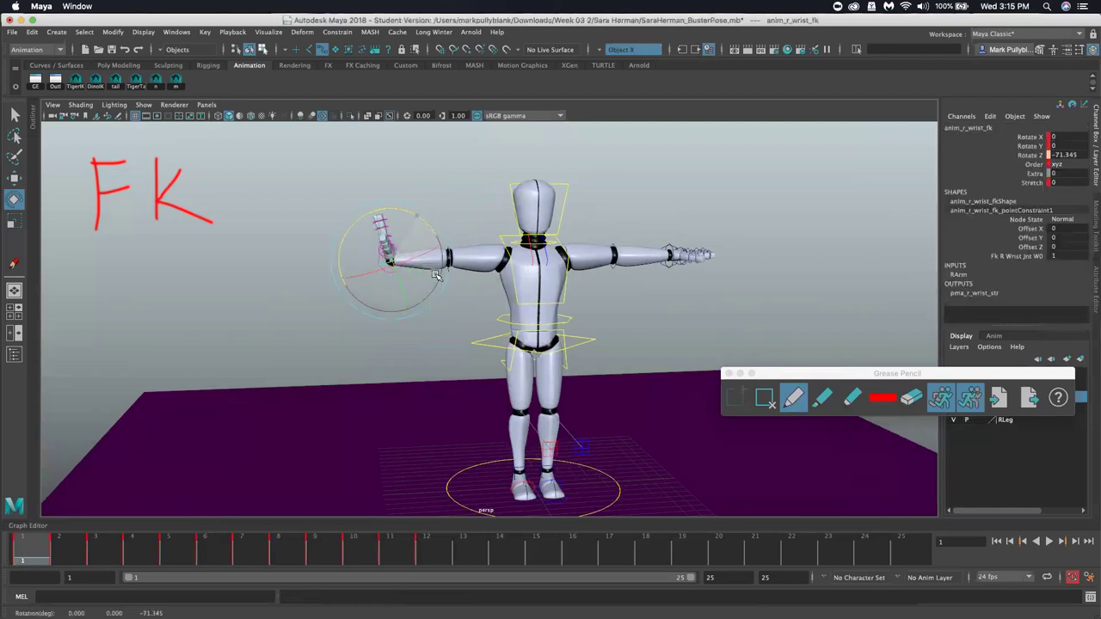
click(475, 342)
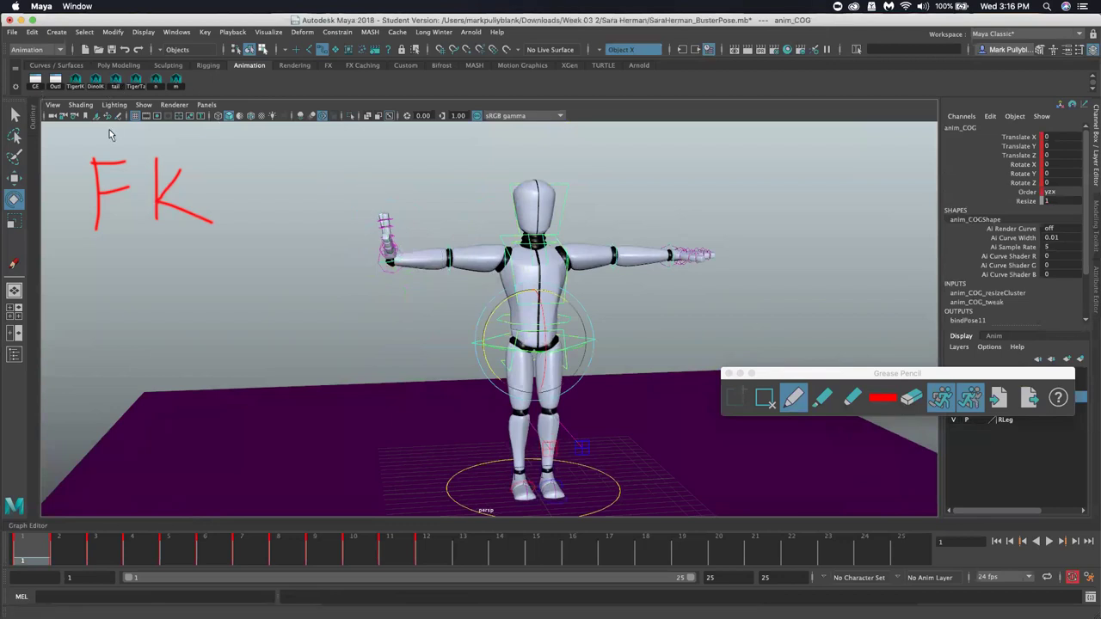
Remove the Grease Pencil frame containing the FK note and dismiss the file error message
click(769, 401)
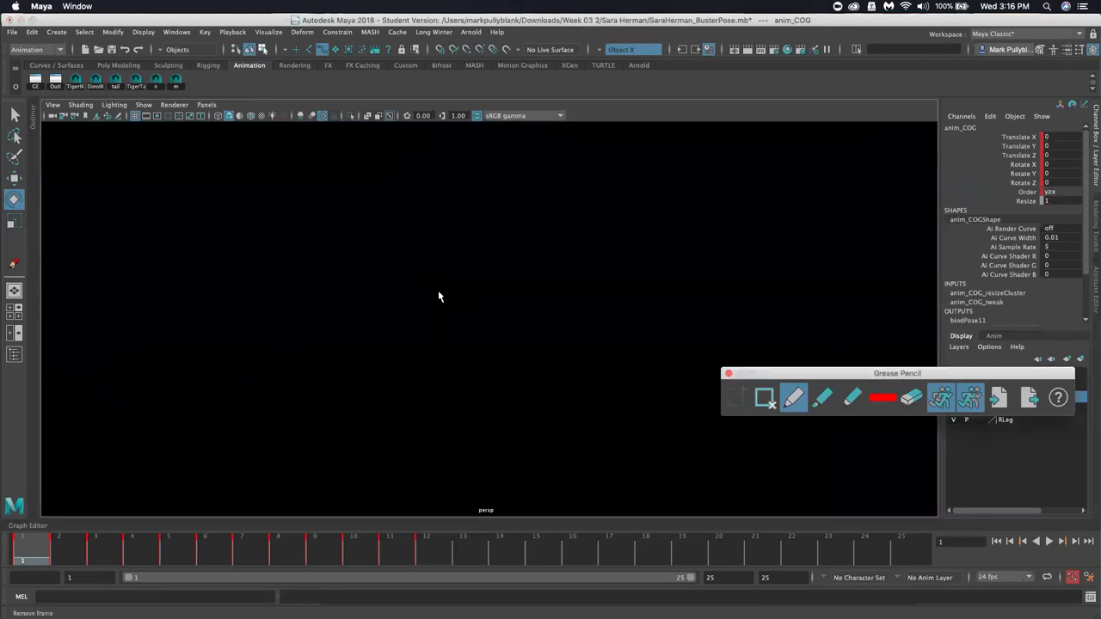
click(568, 341)
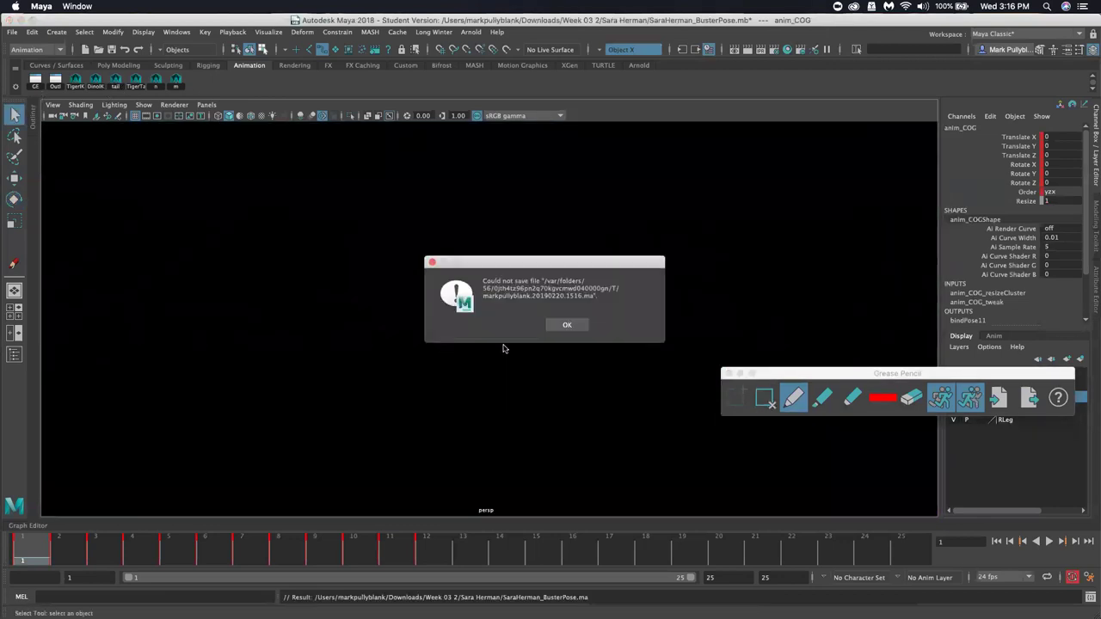
click(568, 323)
Switch to Finder to bring up the folder with the student's BusterPose scene, and close the Autodesk error report
key(super+Tab)
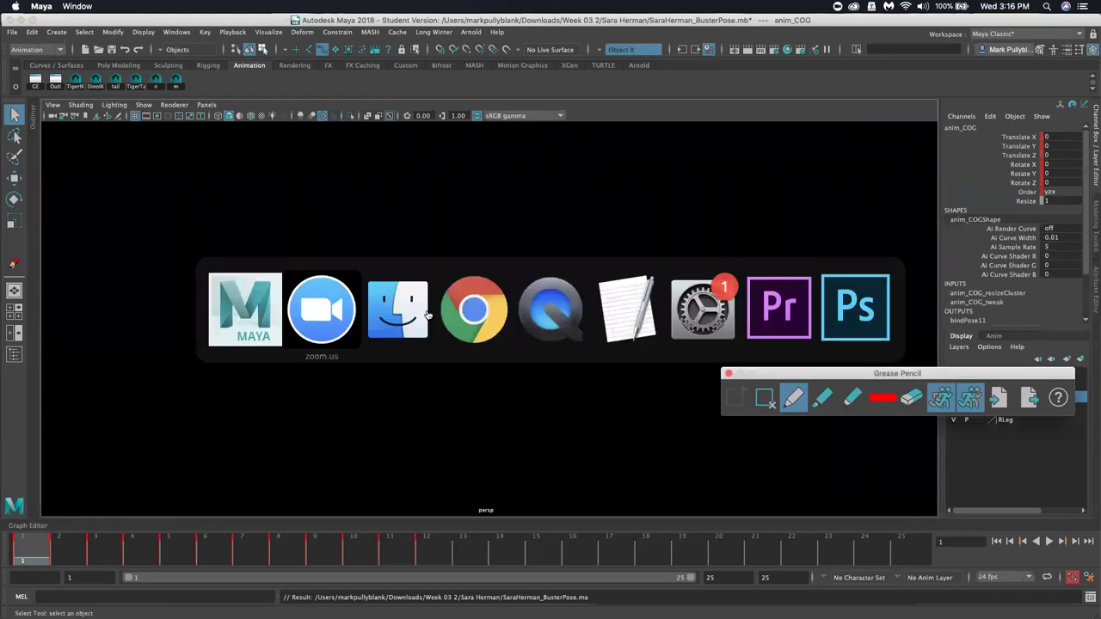
key(super+Tab)
key(super+Tab)
key(super+Tab)
key(super+Tab)
key(super+Tab)
key(super+Tab)
key(super+Tab)
key(super+Tab)
key(super+Tab)
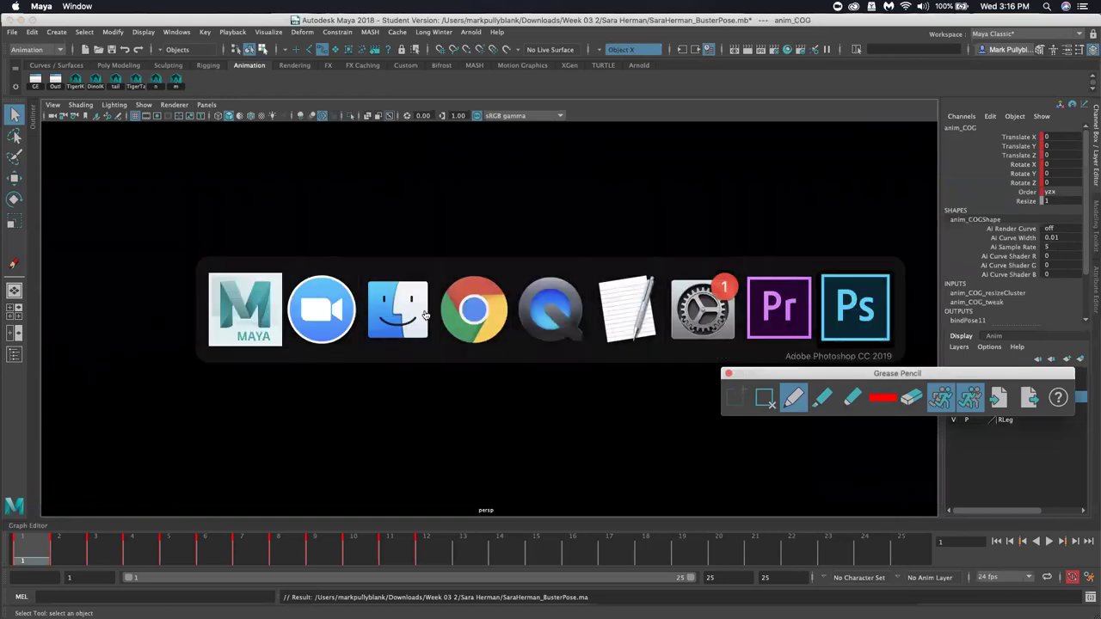
click(420, 312)
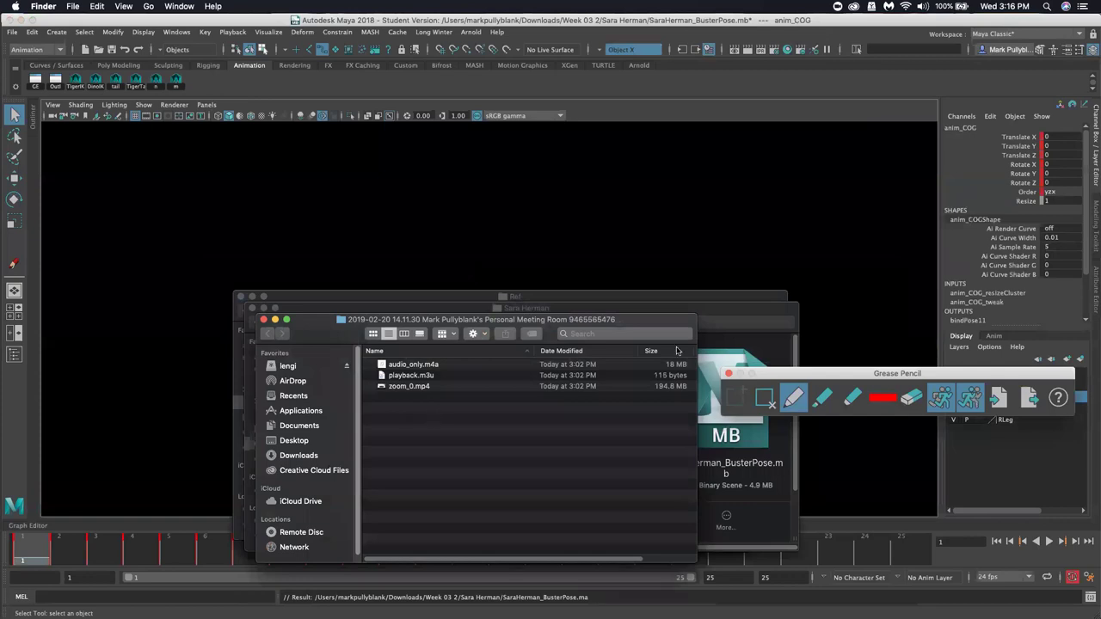
click(745, 319)
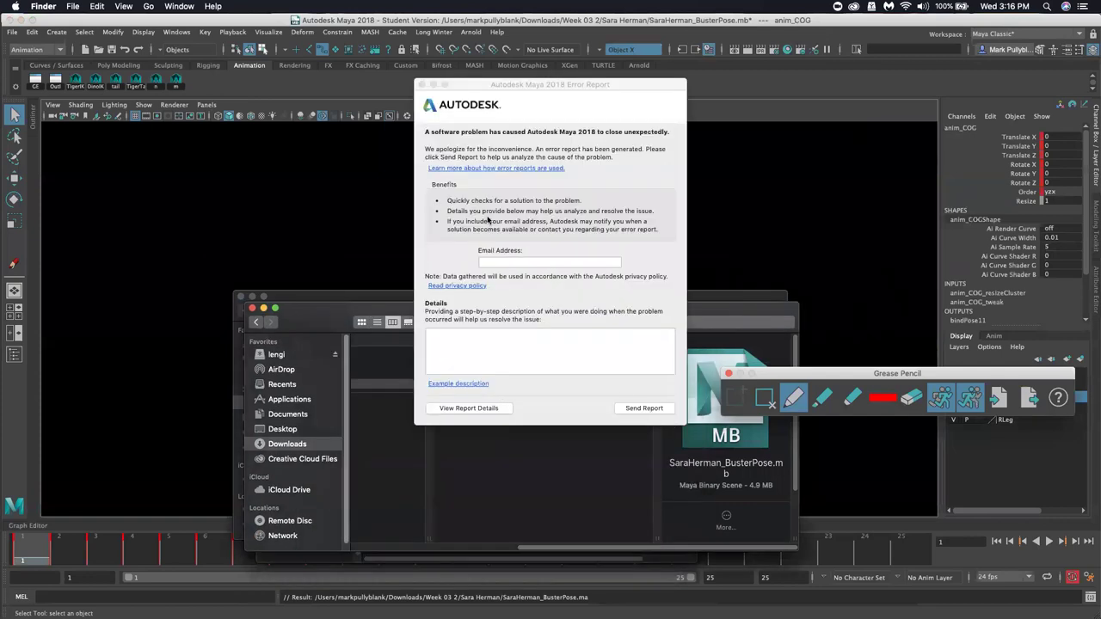
click(422, 84)
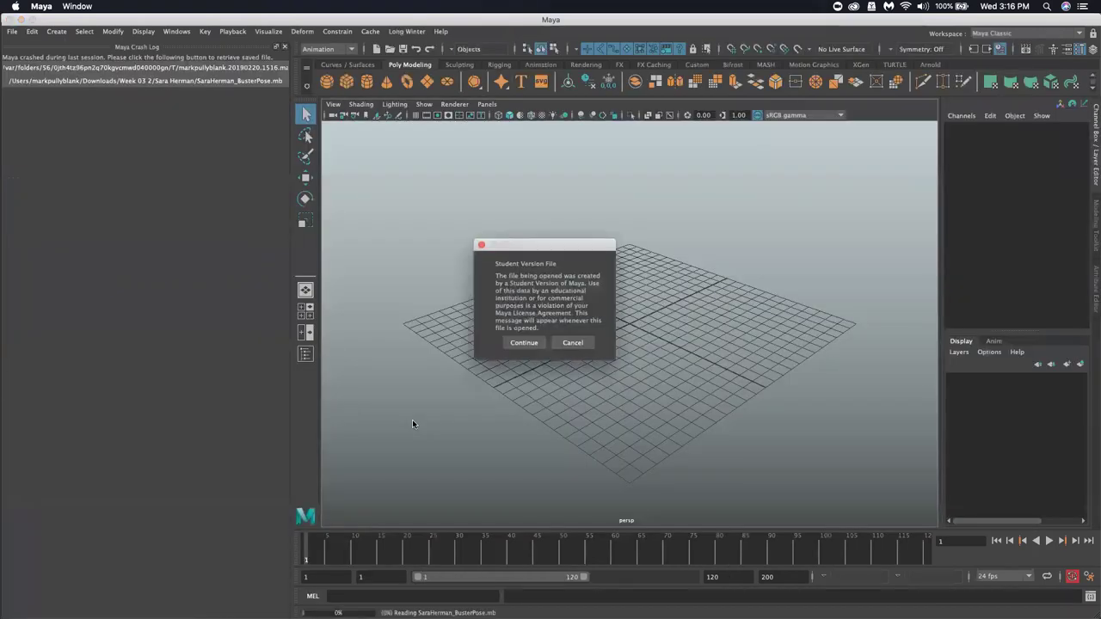
Accept the student version notice to reopen the BusterPose scene in Maya, close the crash log, and go to frame 1
click(518, 343)
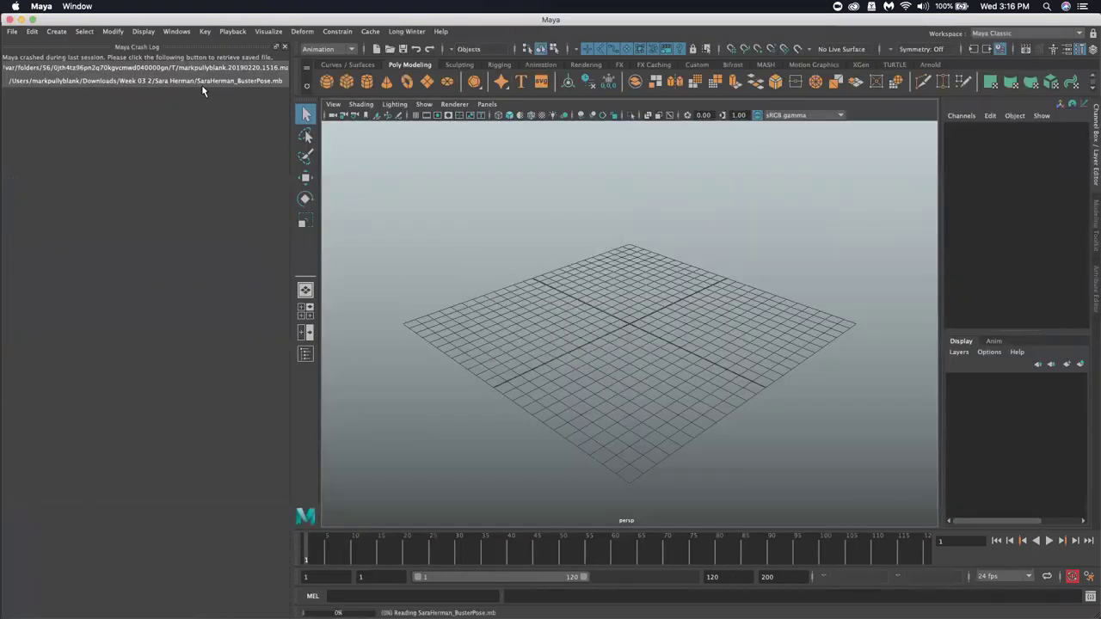
click(277, 46)
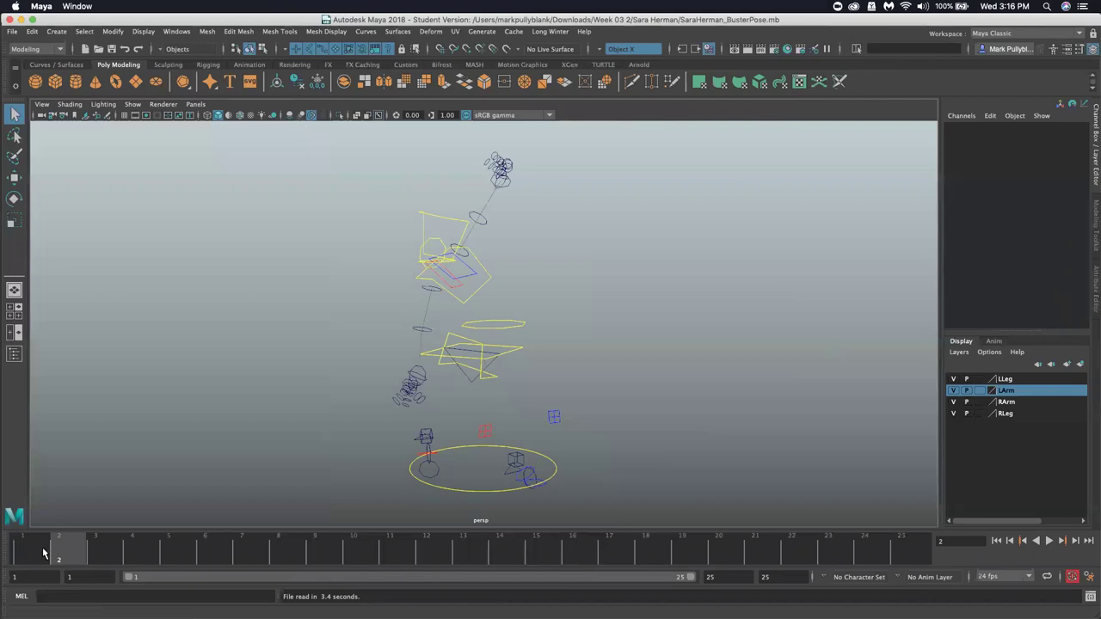
drag(109, 531, 86, 537)
click(90, 534)
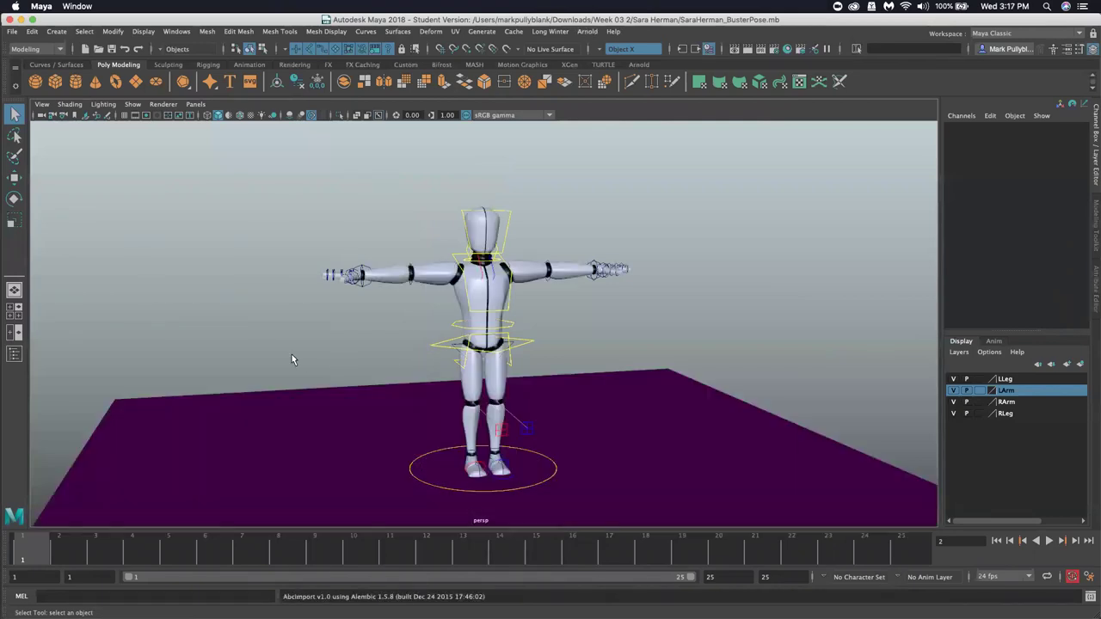
key(z)
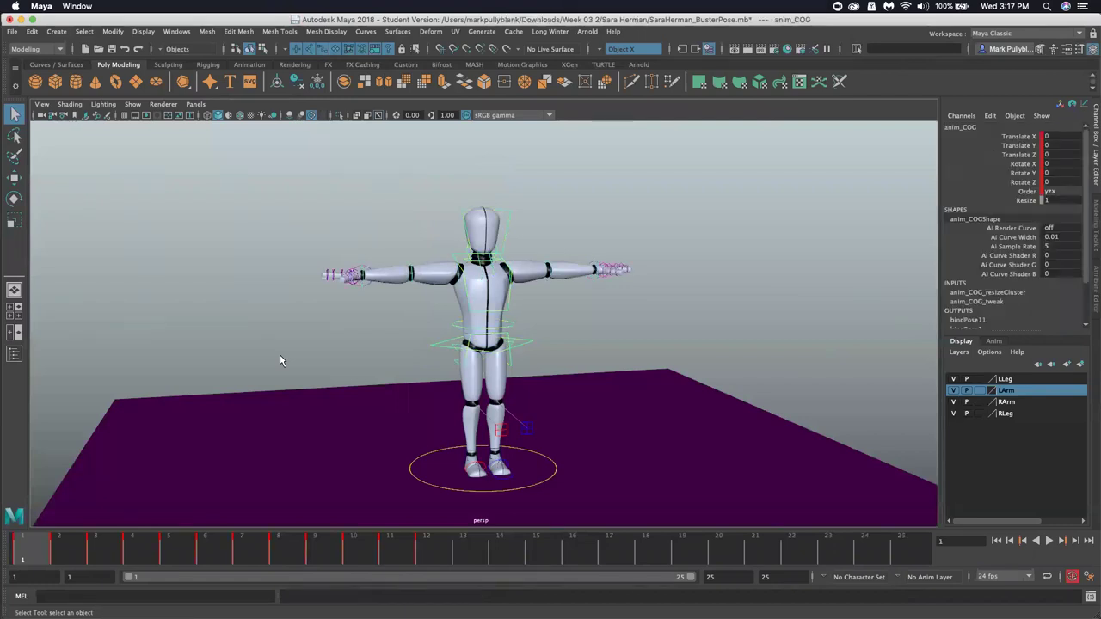
Place a duplicate of the ground plane as an upright wall at Translate -11.256, -0.501, -2.192 and Rotate 11.008, 0.428, -87.371
click(248, 445)
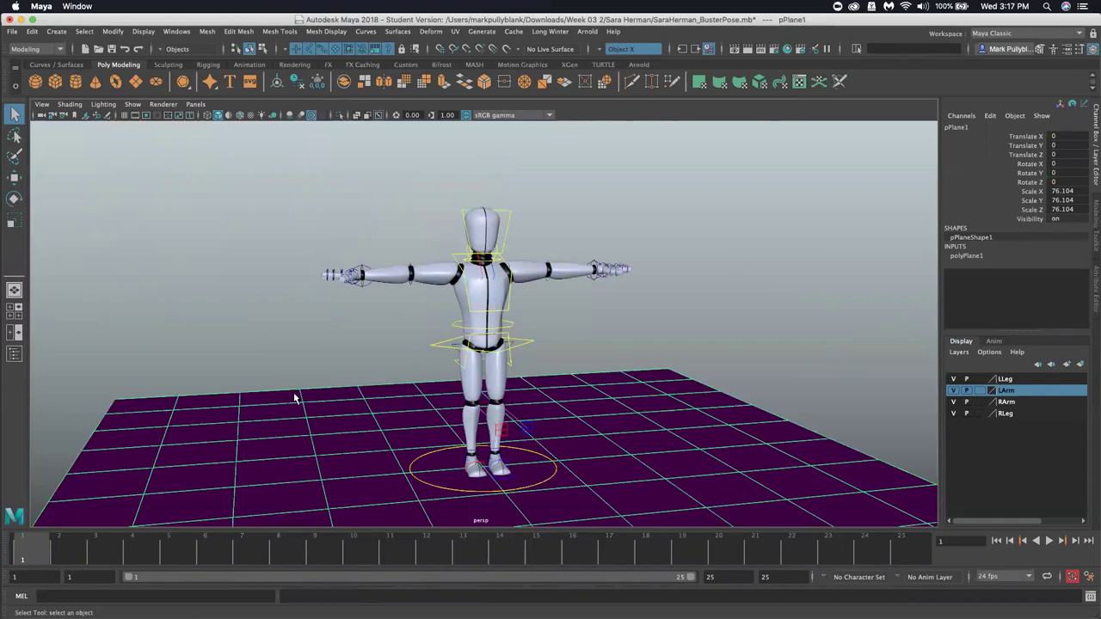
key(super+d)
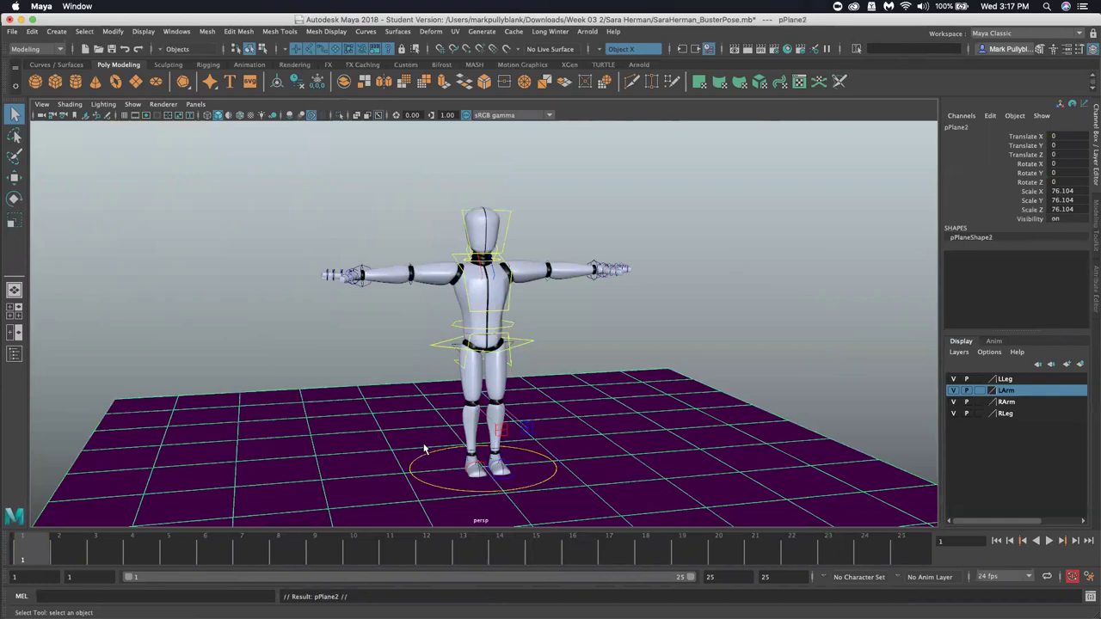
key(e)
drag(447, 440, 513, 425)
drag(465, 481, 457, 437)
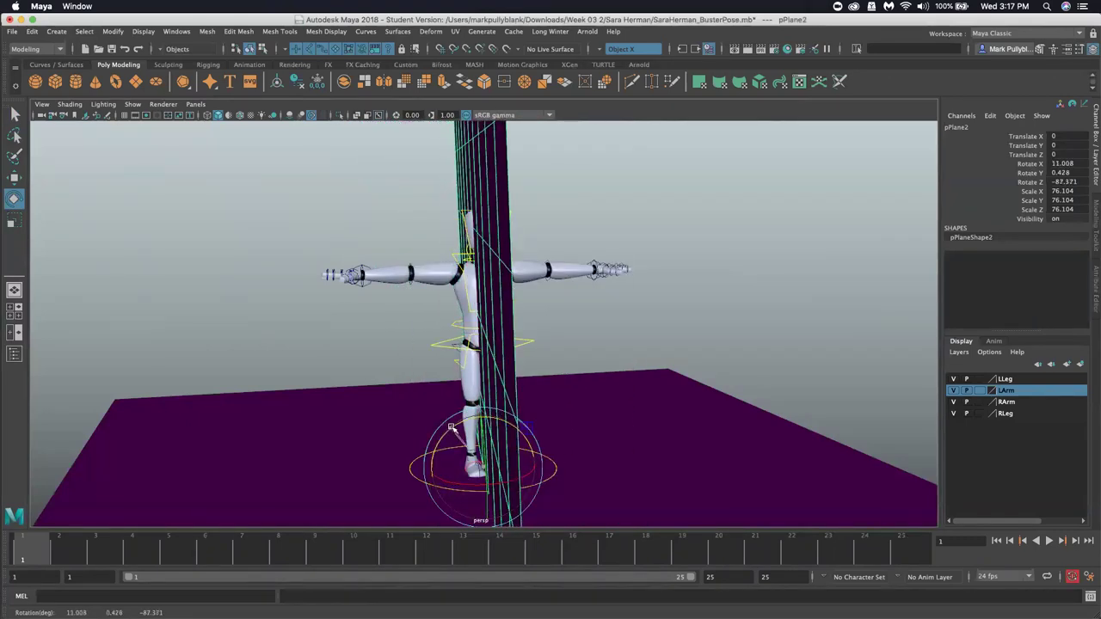
key(w)
drag(537, 456, 423, 463)
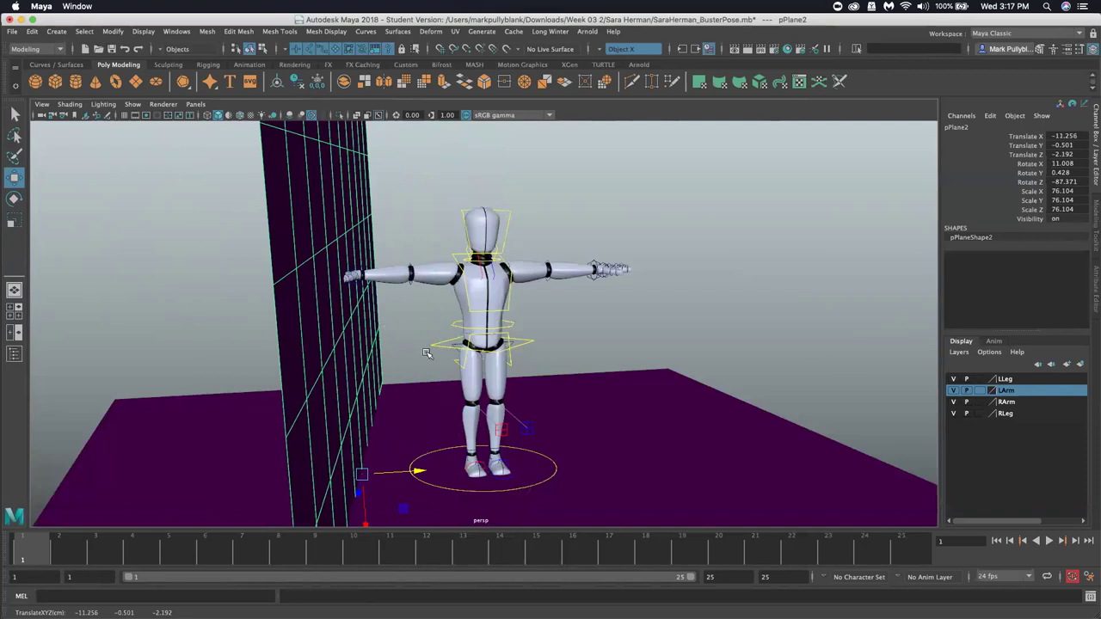
Bend the right wrist FK control to Rotate Z -81.542 so the palm faces the wall
scroll(383, 304, up, 3)
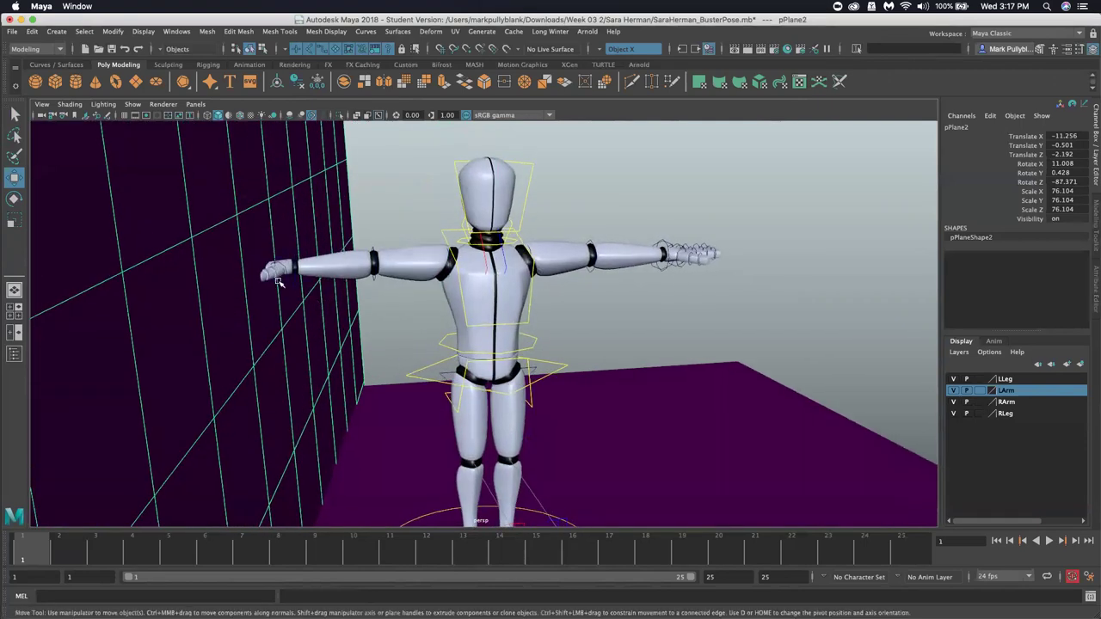
click(304, 286)
alt+drag(305, 288, 415, 379)
key(e)
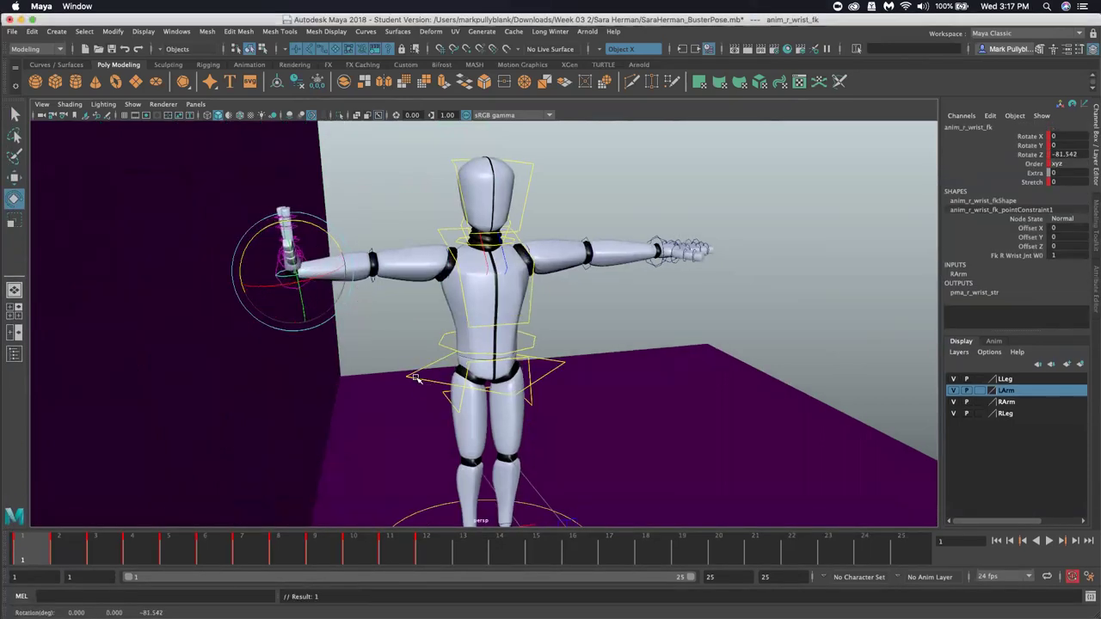
Move the COG control toward the wall by about X -4.923 and Z -1.468
click(415, 379)
key(w)
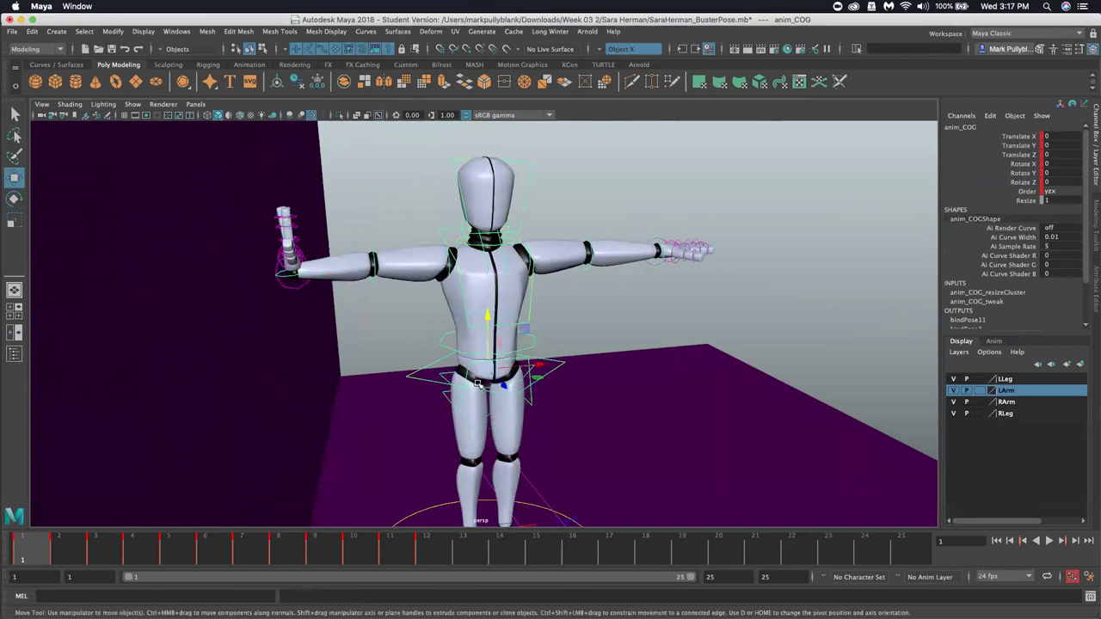
drag(484, 376, 402, 372)
Undo the COG move and the right wrist rotation, and delete the duplicated wall plane
key(z)
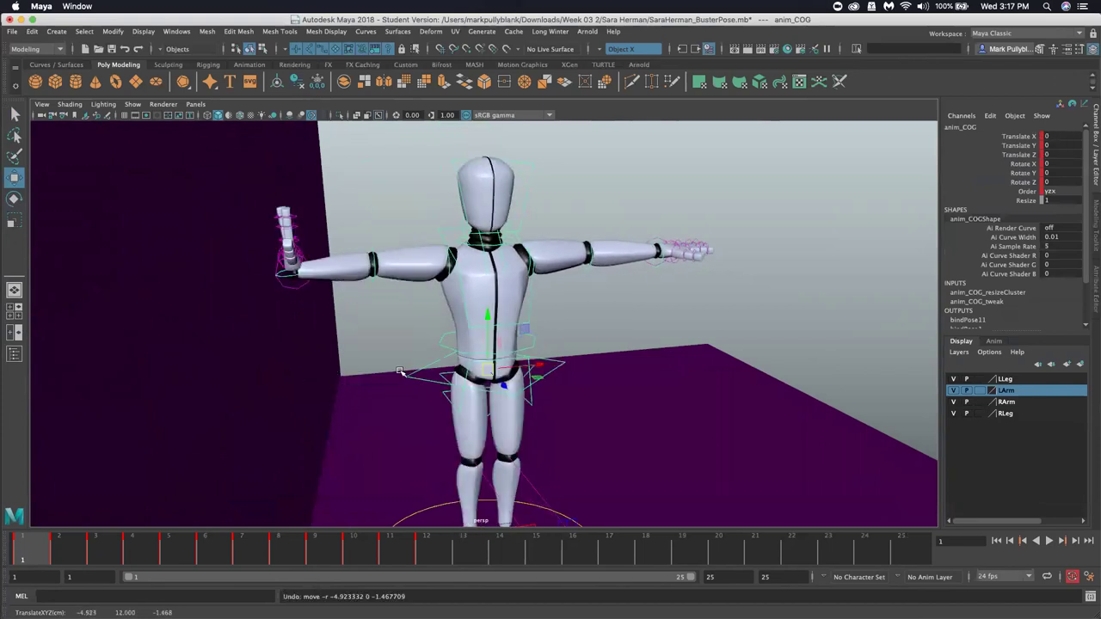
key(z)
key(z)
key(z)
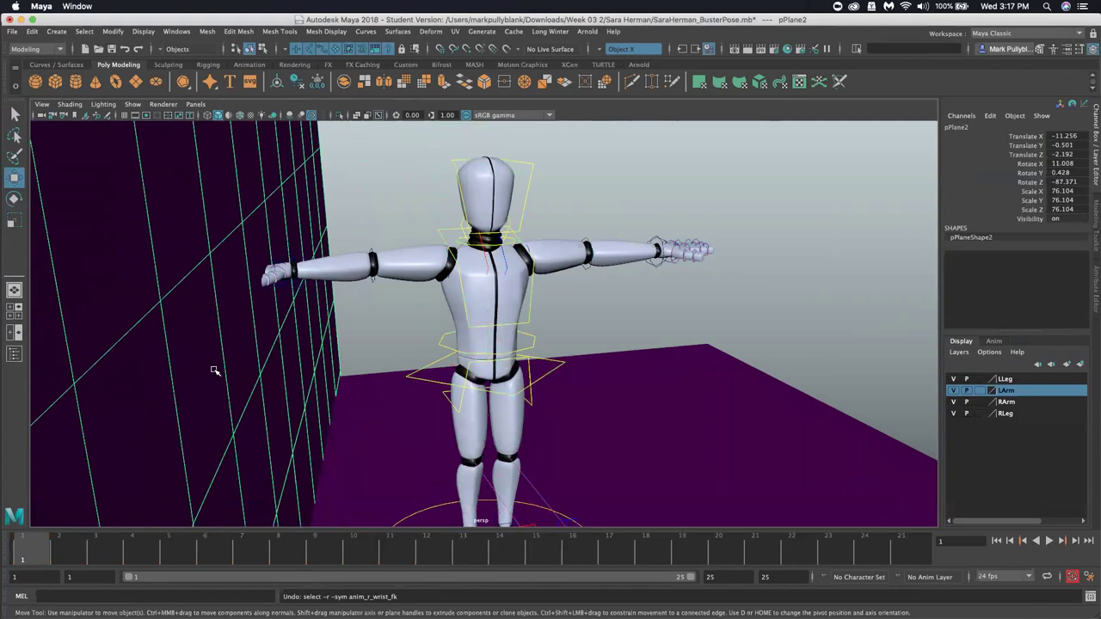
key(Delete)
Try rotating the right leg IK control at the foot, and undo the trial rotations
scroll(320, 399, down, 5)
alt+drag(405, 441, 446, 439)
click(439, 441)
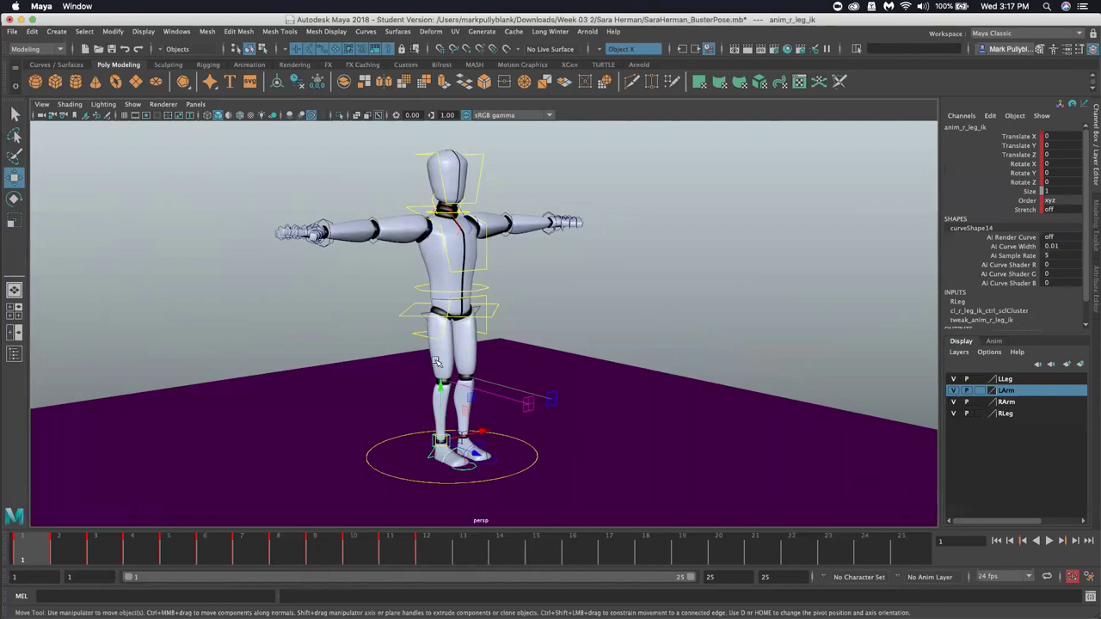
scroll(439, 437, up, 5)
key(e)
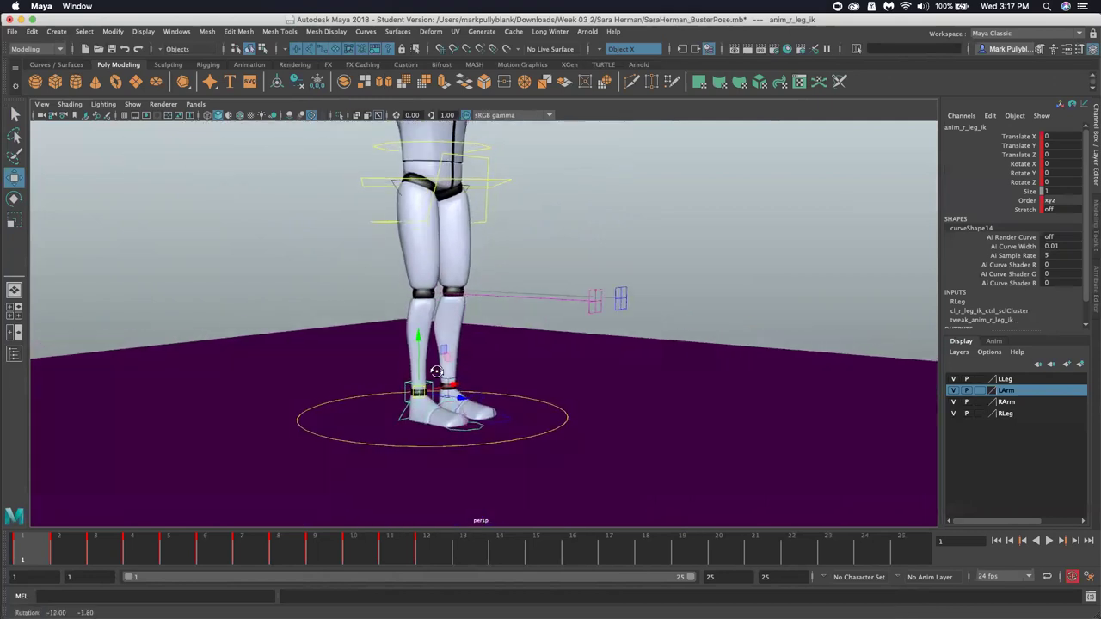
drag(451, 391, 425, 324)
key(ctrl+z)
key(ctrl+z)
key(ctrl+z)
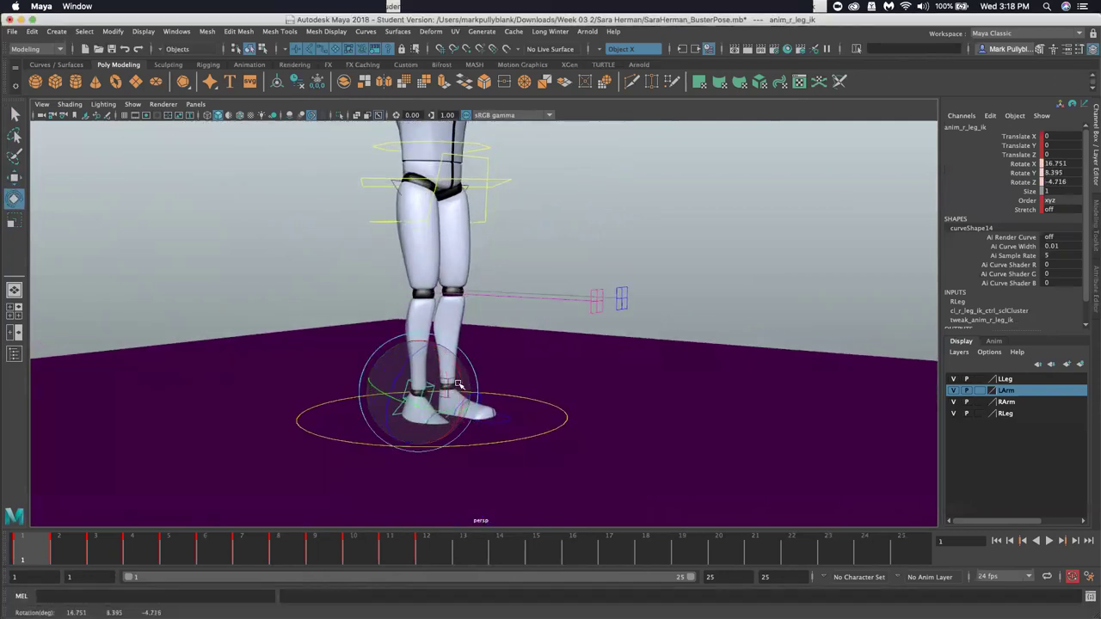
Try moving the right leg IK control away from the standing pose, and undo the trial moves
key(w)
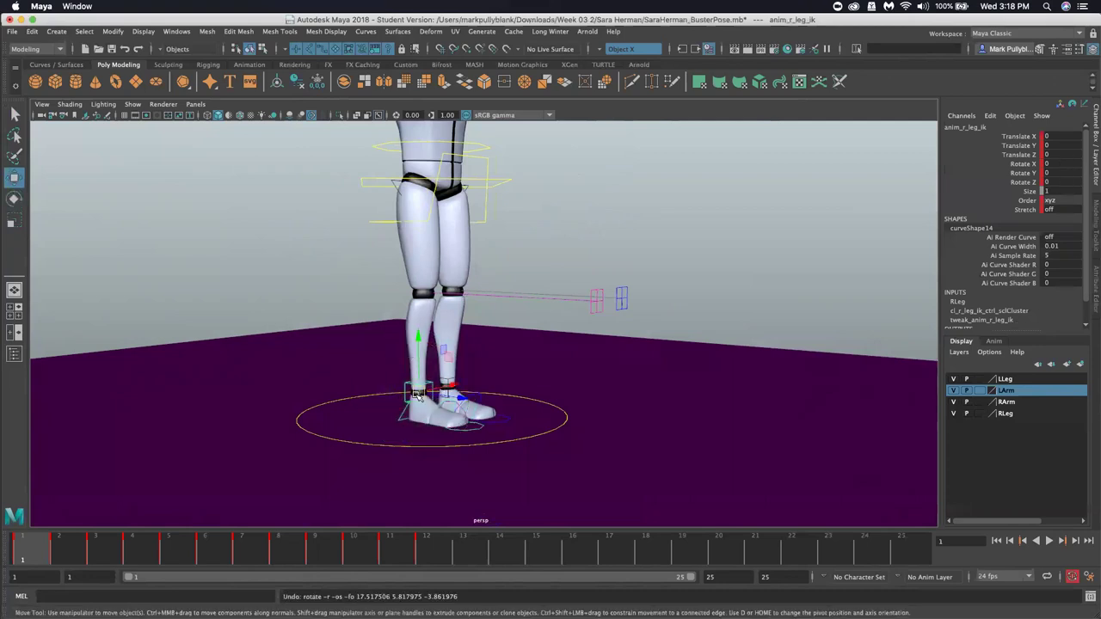
drag(416, 394, 343, 360)
key(ctrl+z)
key(ctrl+z)
key(ctrl+z)
key(ctrl+z)
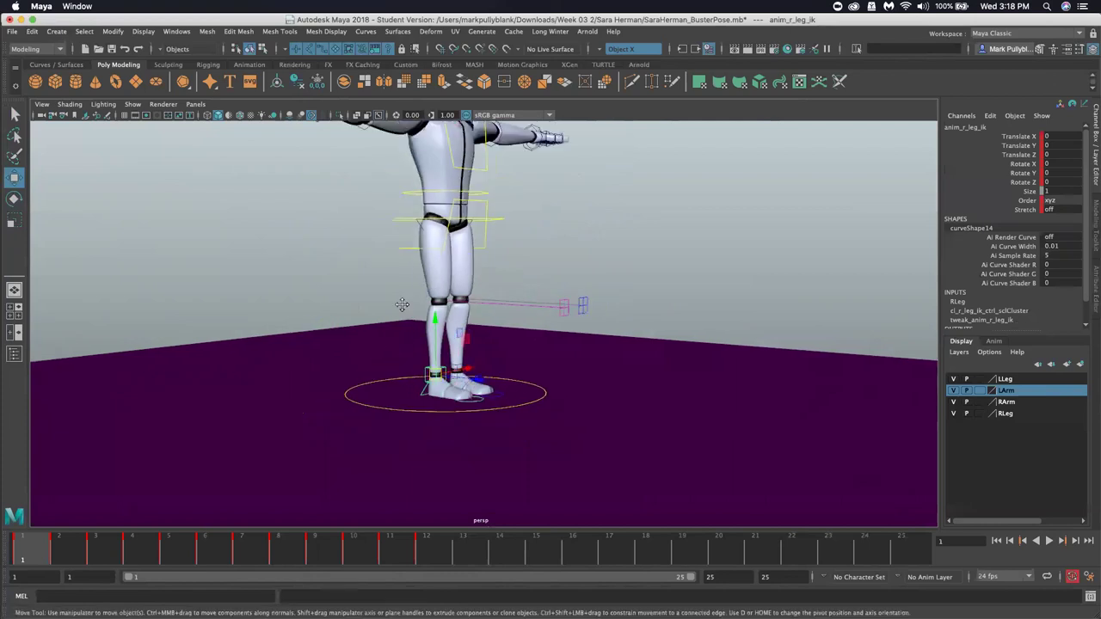
Lower the COG control to Translate Y -4.775 so the knees bend over the planted feet
click(399, 263)
alt+drag(404, 263, 455, 256)
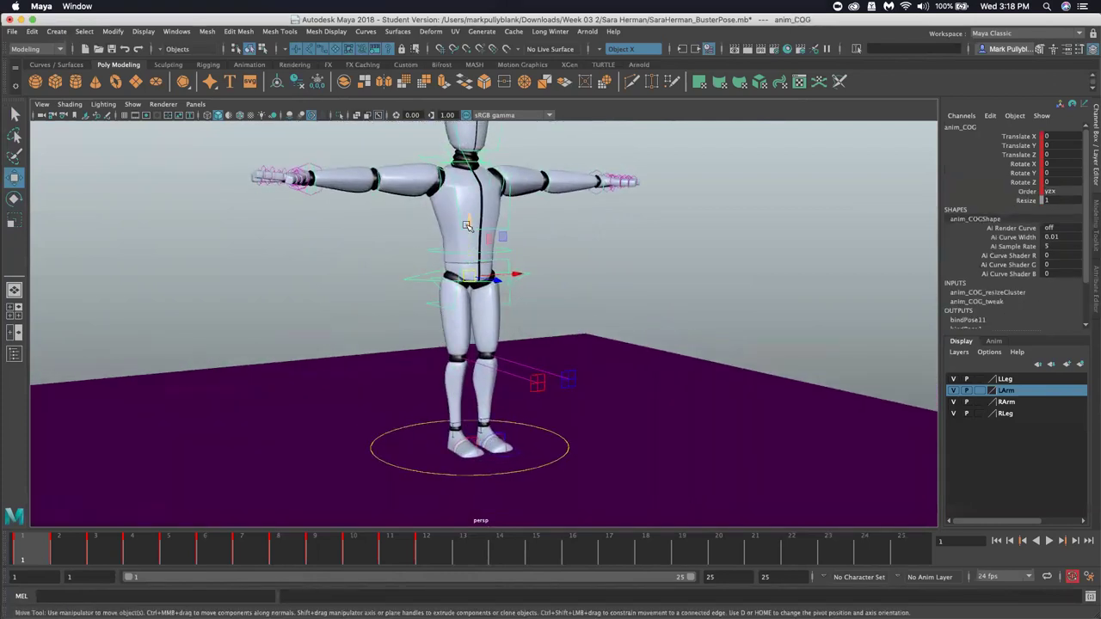
click(472, 221)
drag(471, 221, 450, 467)
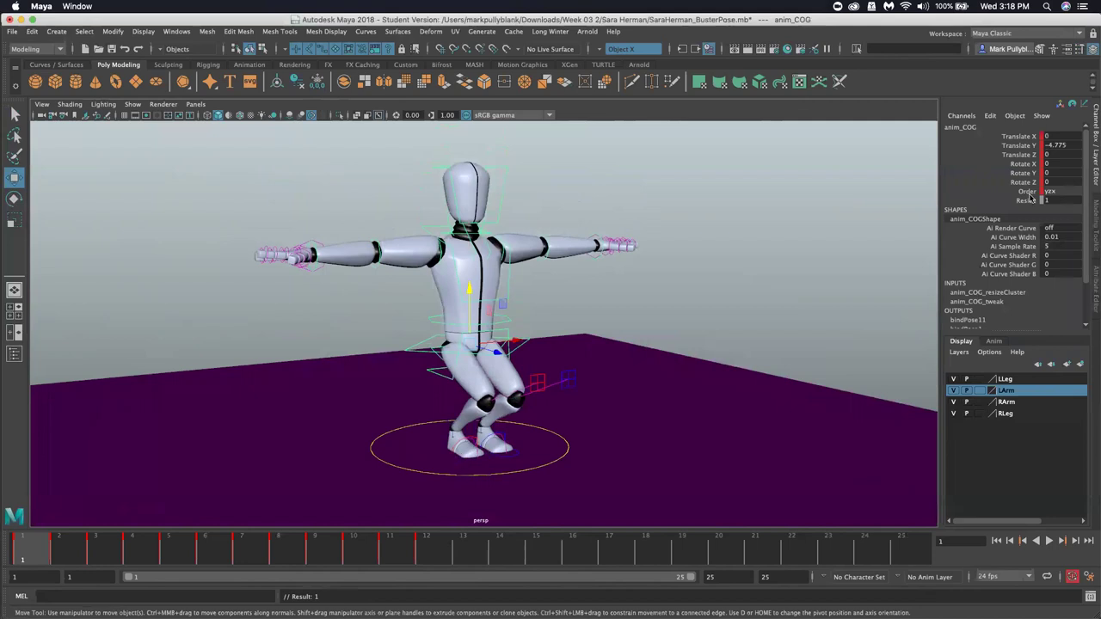
Select the global control and set both L Leg Fk Ik and R Leg Fk Ik to 0
click(388, 467)
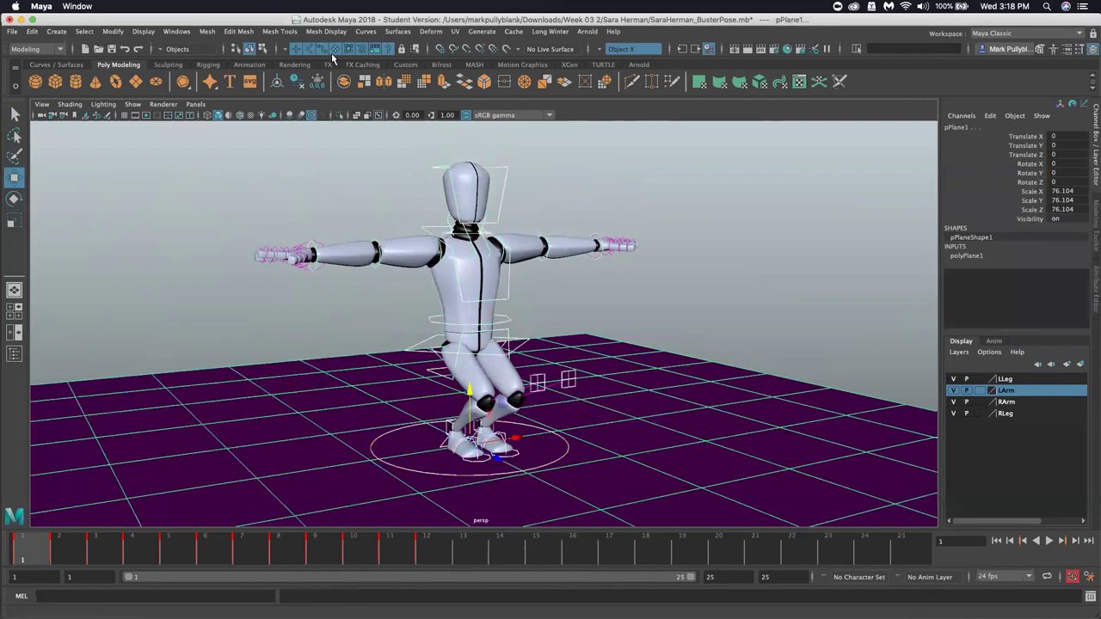
drag(354, 402, 386, 456)
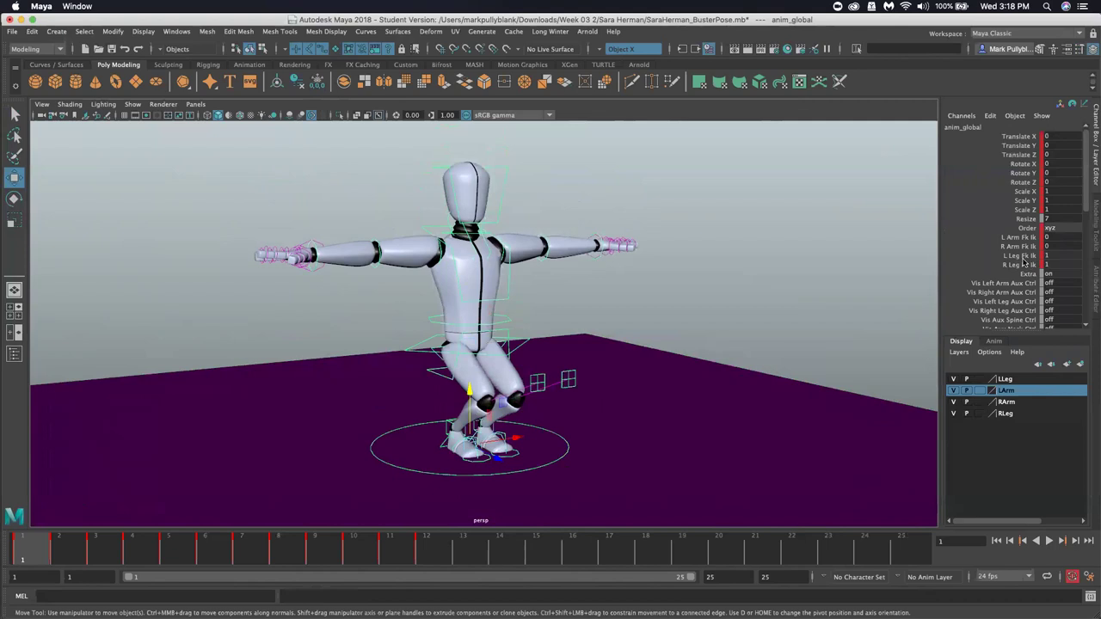
click(1055, 263)
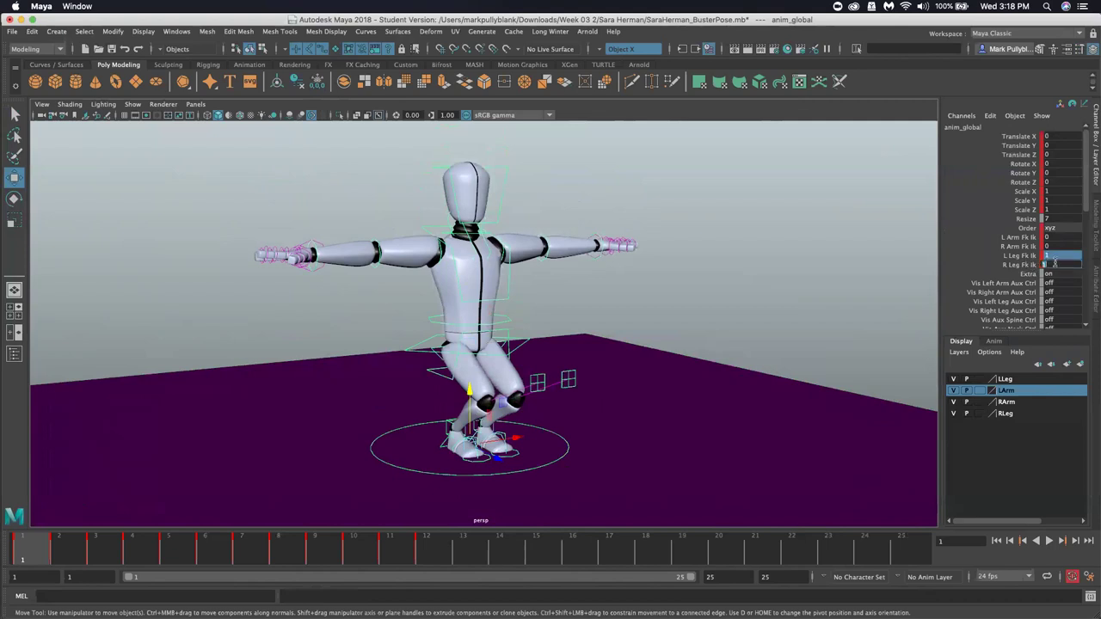
text(0)
key(Return)
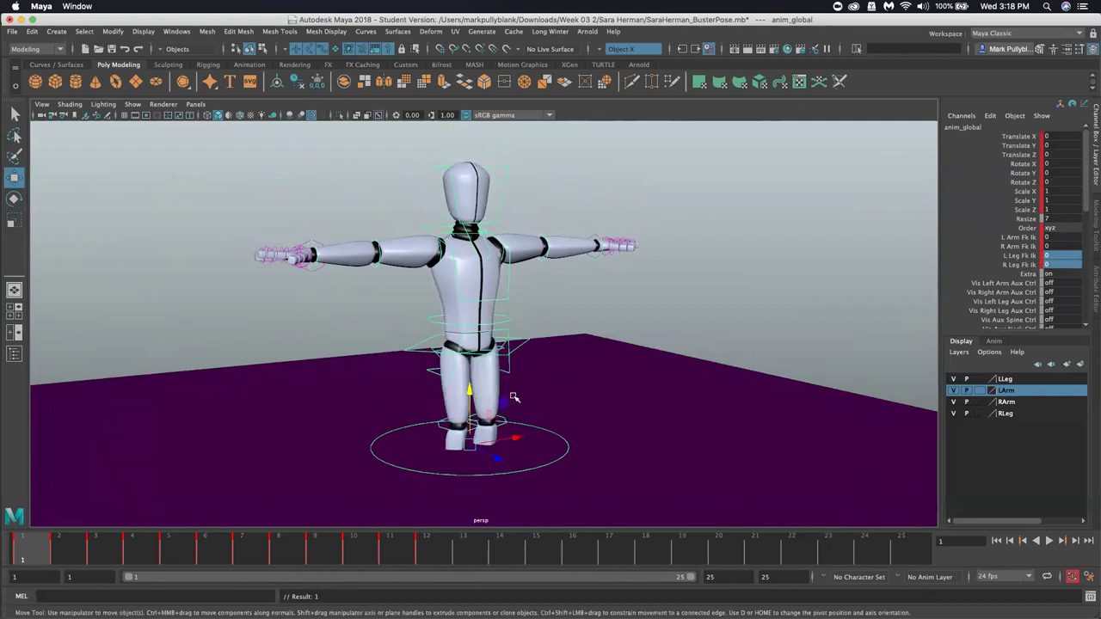
Set L Leg Fk Ik and R Leg Fk Ik to 1, try moving the COG control, and undo the trial move
alt+drag(513, 397, 484, 361)
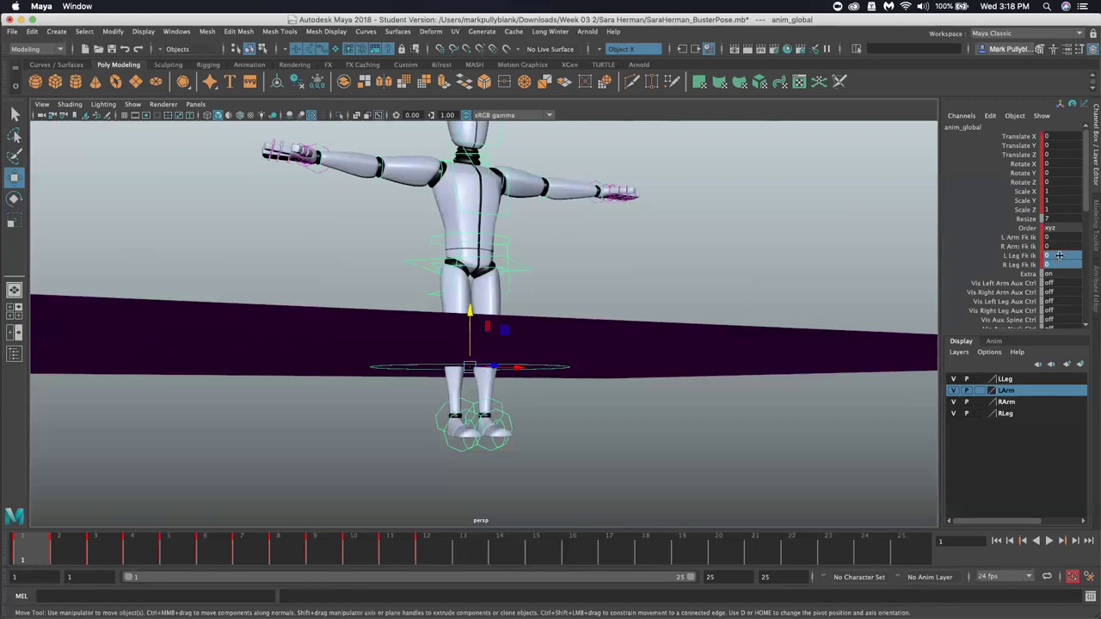
text(1)
key(Return)
alt+drag(539, 252, 761, 250)
click(411, 258)
key(ctrl+z)
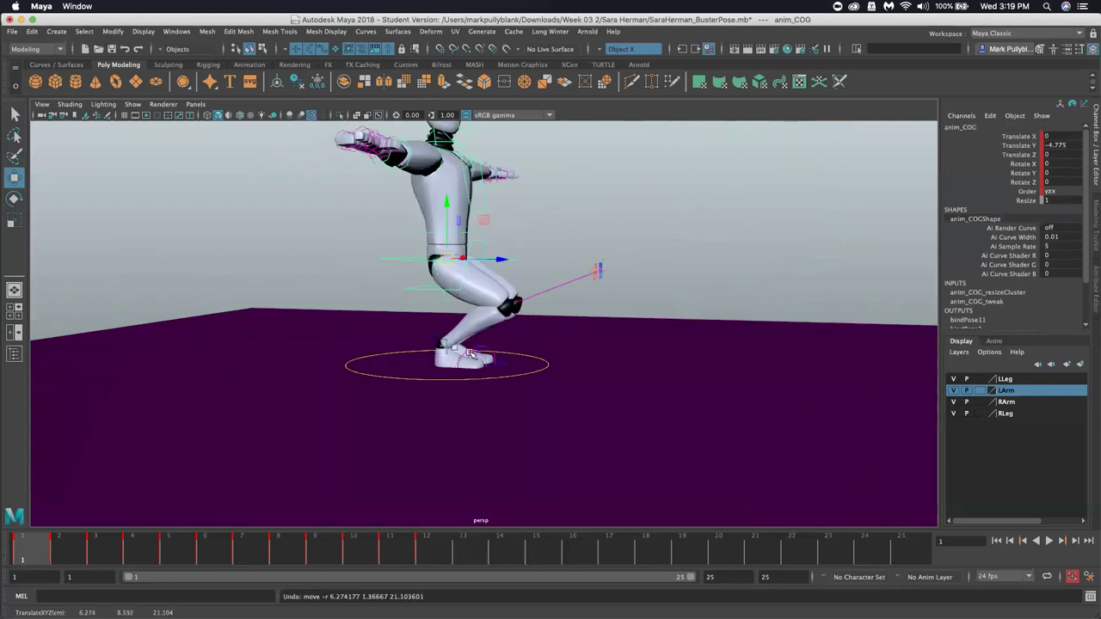
Undo the leg FK/IK switches and the lowering of the COG control to restore the standing T-pose
key(ctrl+z)
key(ctrl+z)
key(ctrl+z)
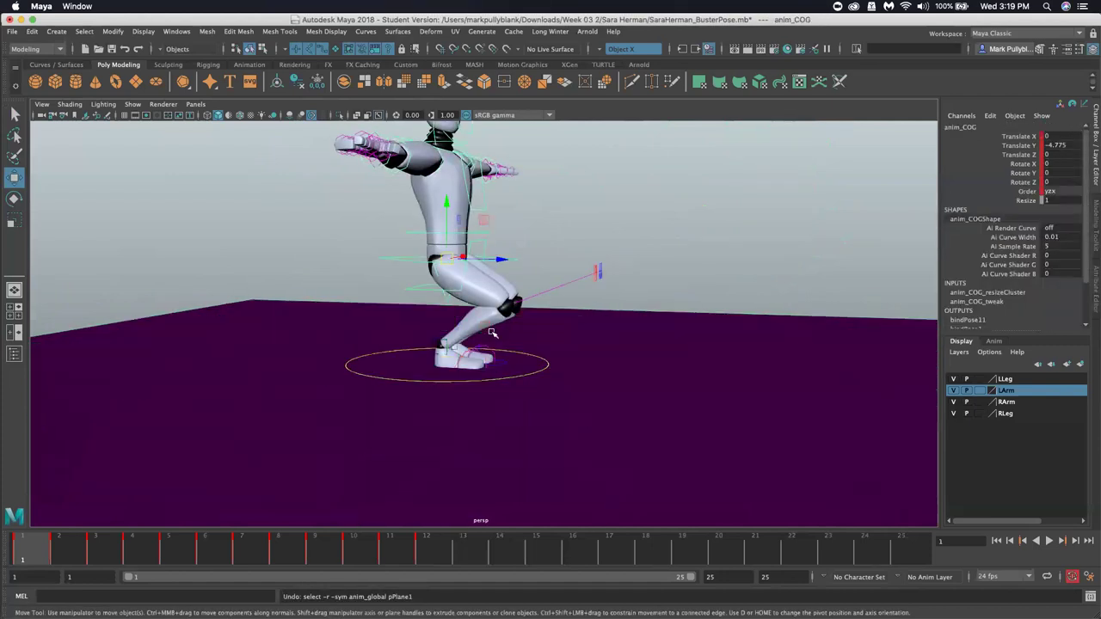
key(ctrl+z)
key(ctrl+z)
key(ctrl+z)
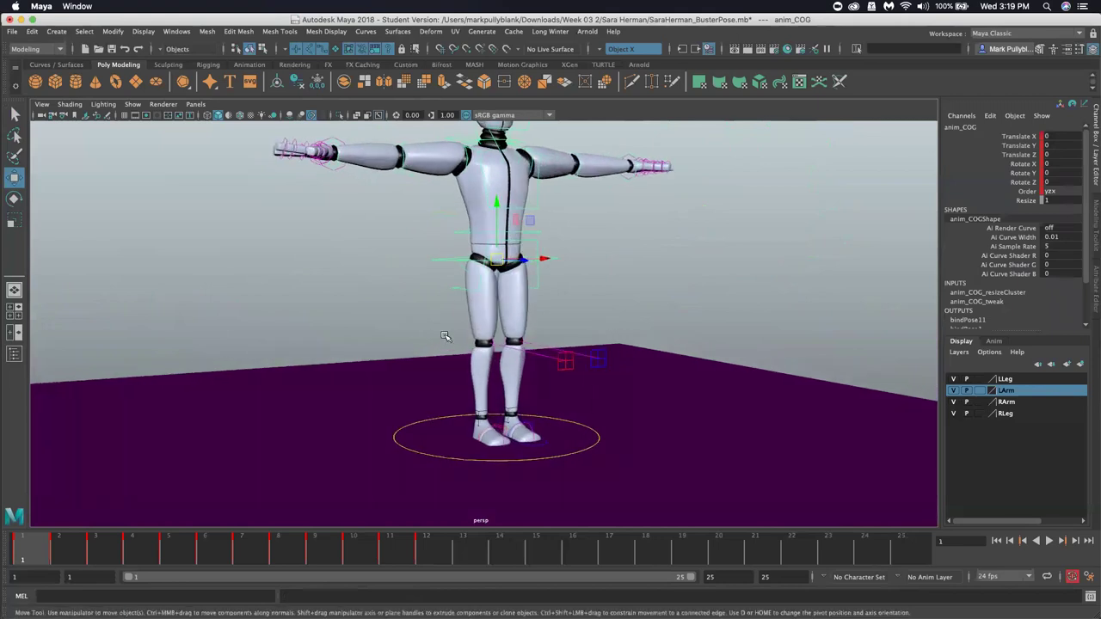
alt+middle_drag(442, 288, 416, 316)
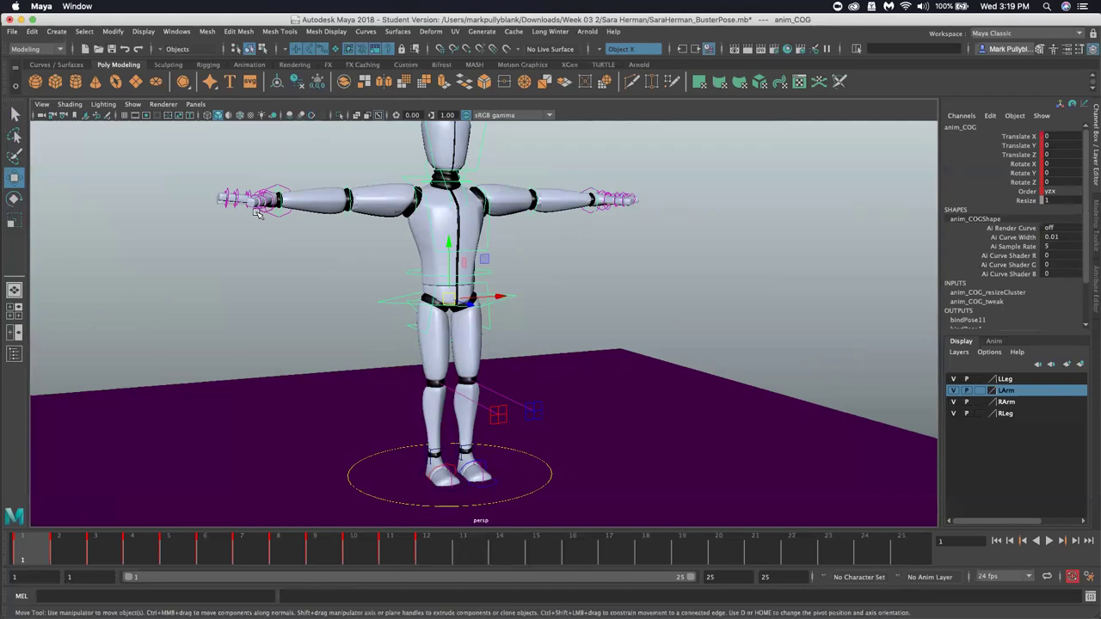
Go to frame 3, try rotating the chest control of the crouched pose, and undo the trial rotation
click(99, 551)
alt+drag(513, 365, 419, 366)
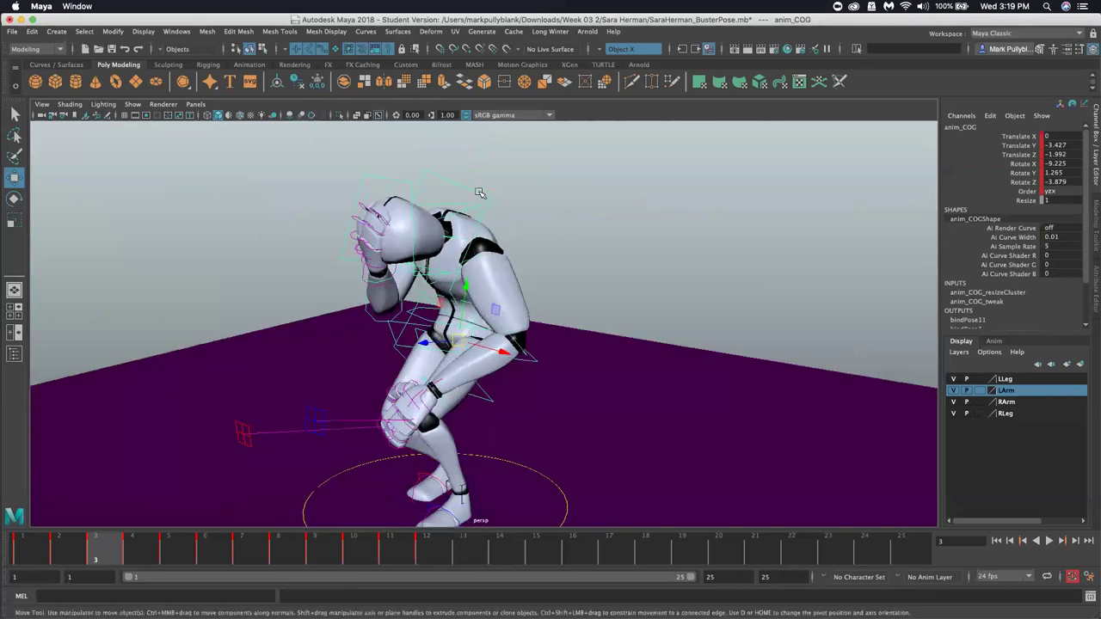
click(482, 230)
key(e)
drag(440, 269, 430, 331)
key(z)
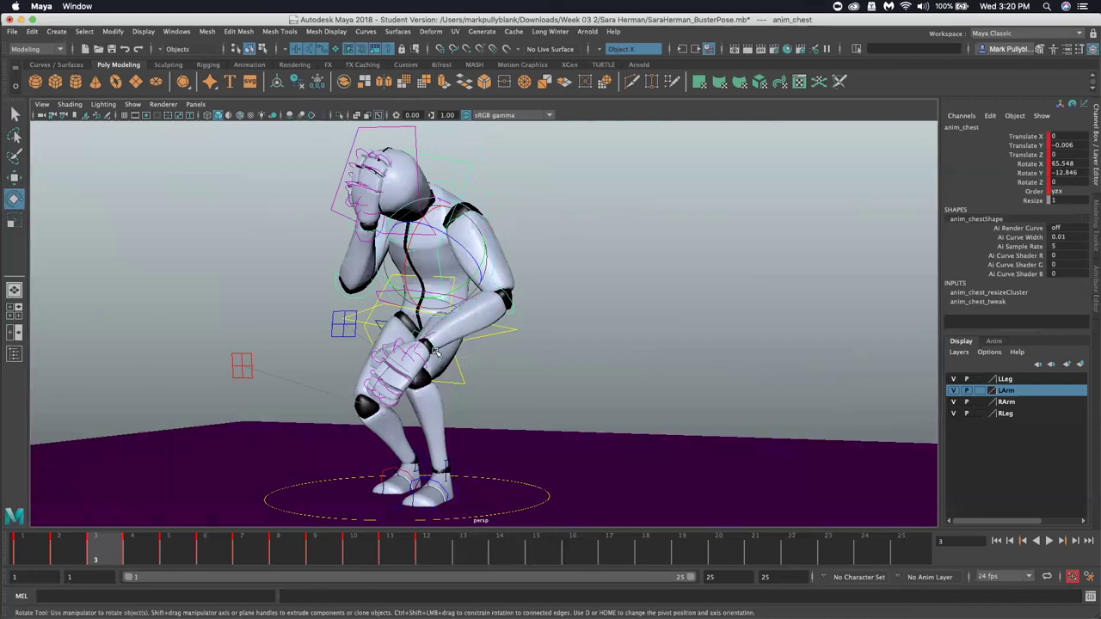
Select the global control and set L Arm Fk Ik to 1 on frame 3
click(528, 486)
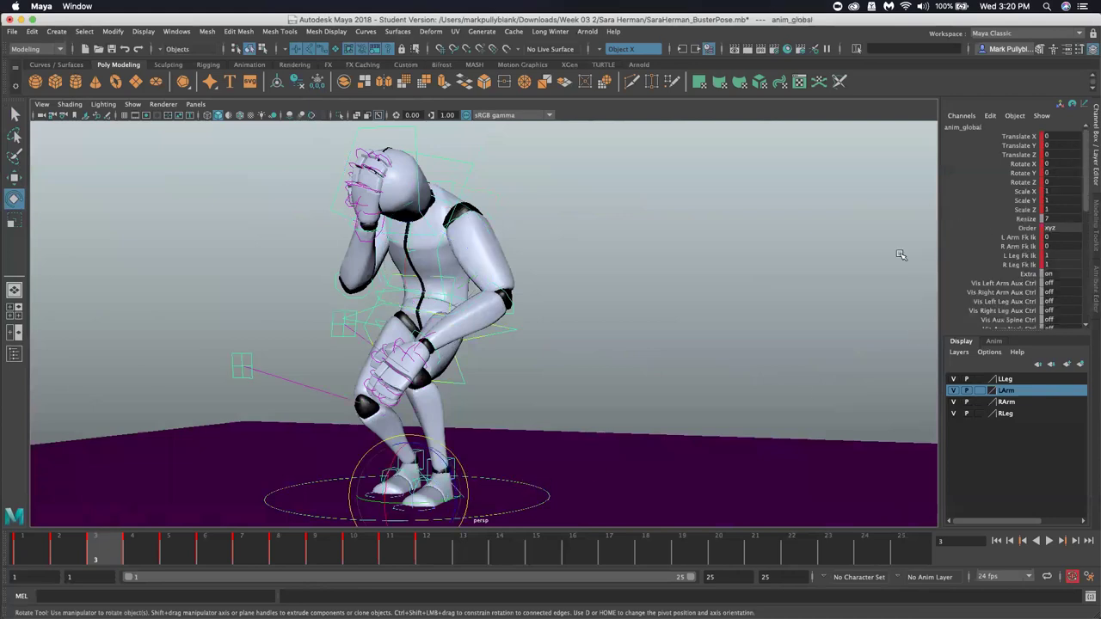
double_click(1050, 238)
text(1)
key(Return)
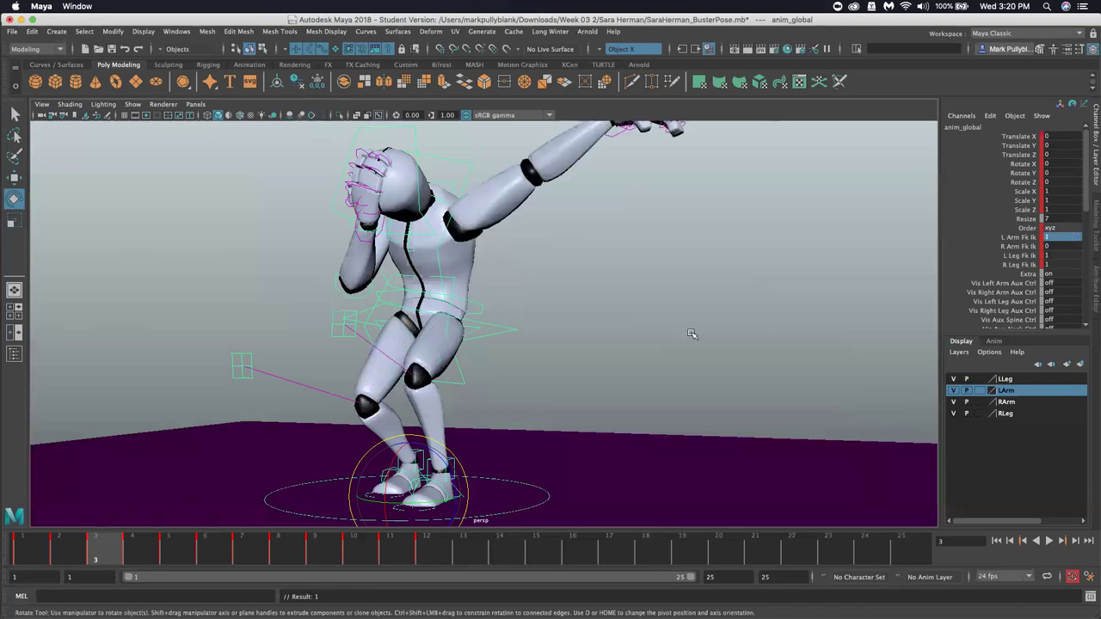
key(f)
scroll(581, 189, down, 1)
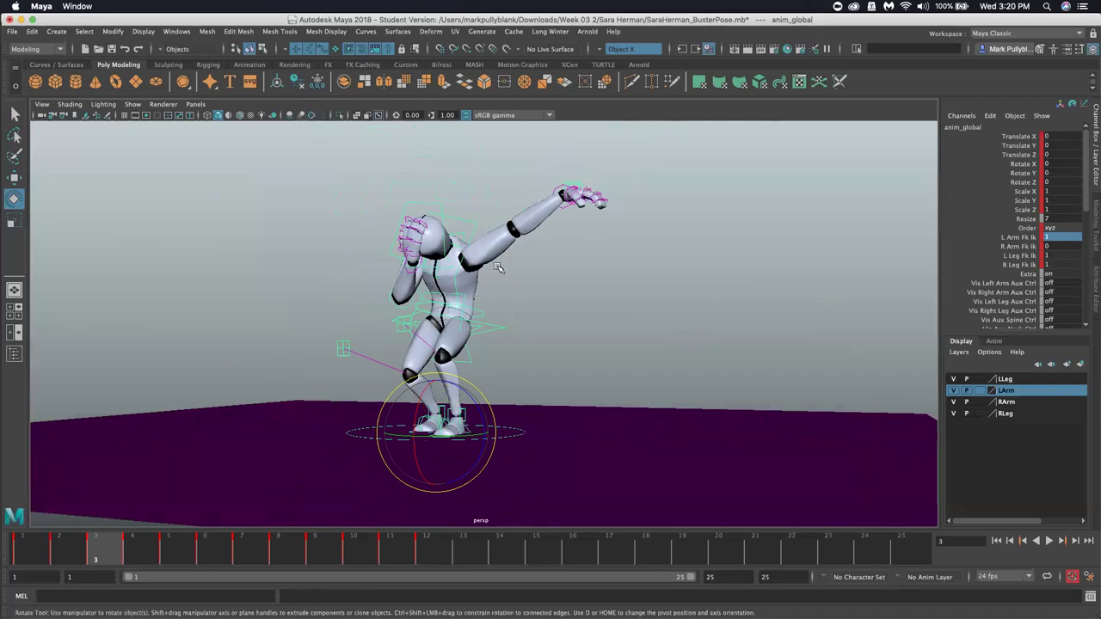
Try moving the left arm IK control, and undo both the move and the L Arm Fk Ik switch
key(w)
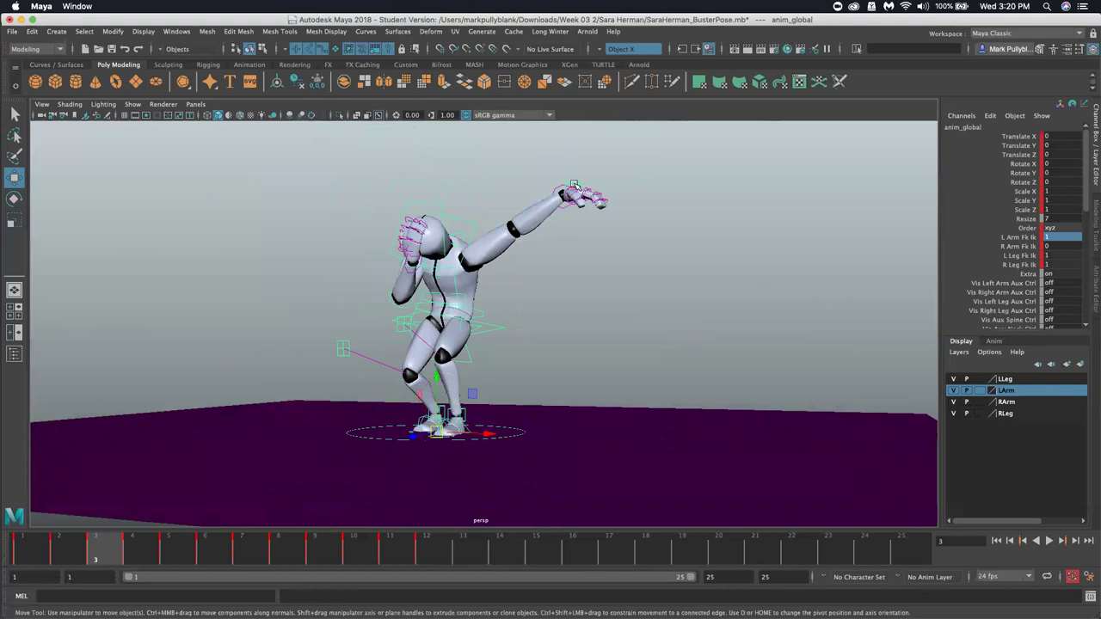
click(574, 186)
click(634, 160)
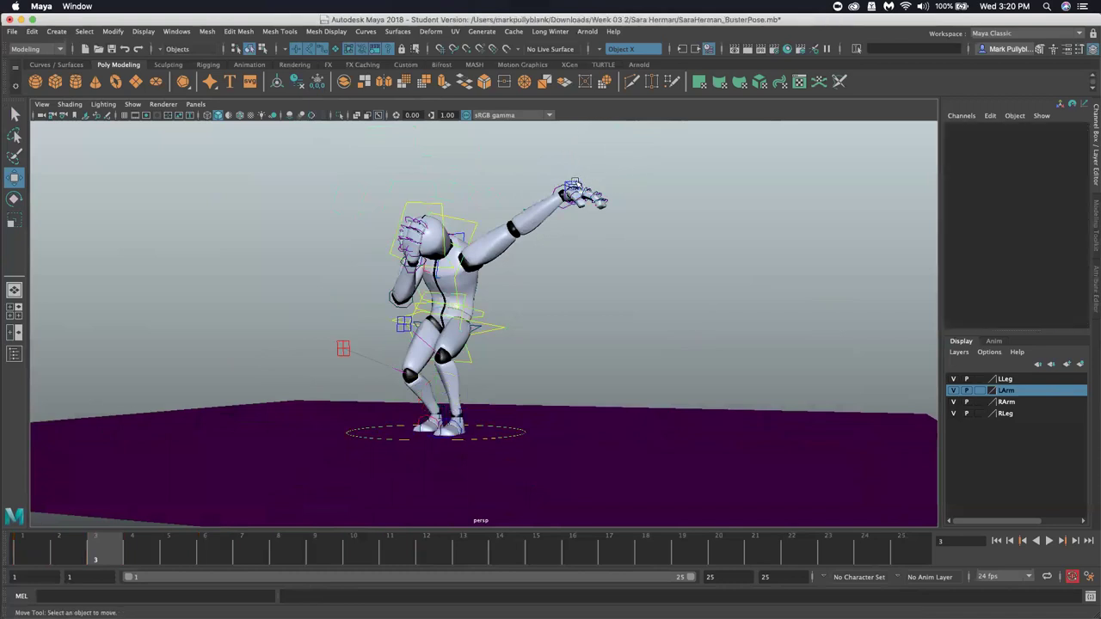
click(565, 191)
drag(570, 189, 516, 297)
key(z)
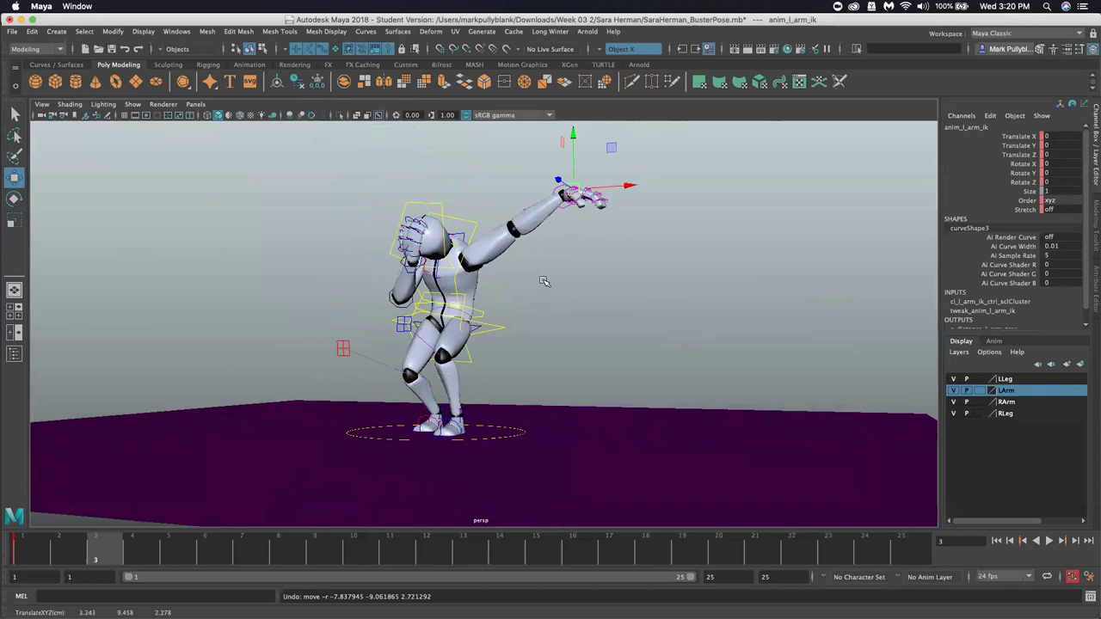
click(606, 199)
key(z)
key(z)
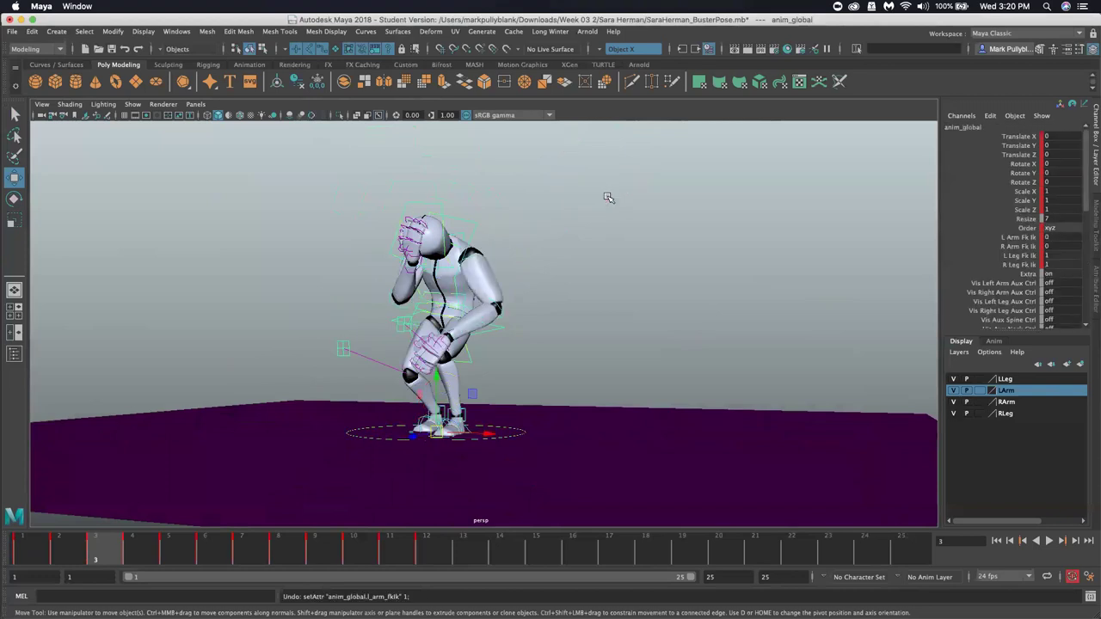
Create a locator at the origin, try raising it above the character, and undo the trial move
click(56, 32)
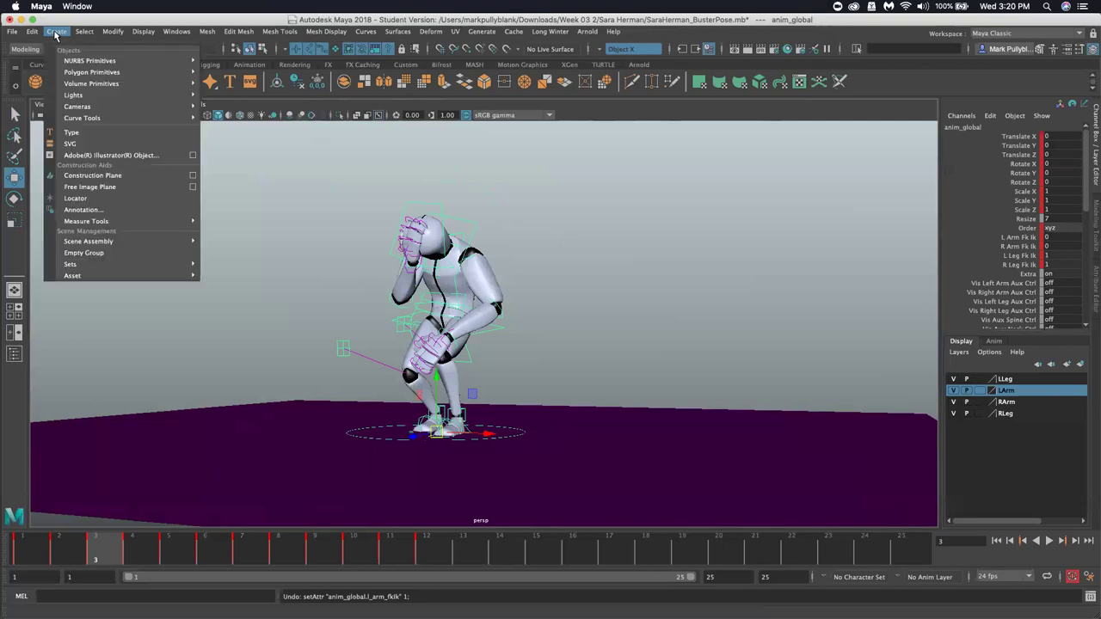
click(92, 199)
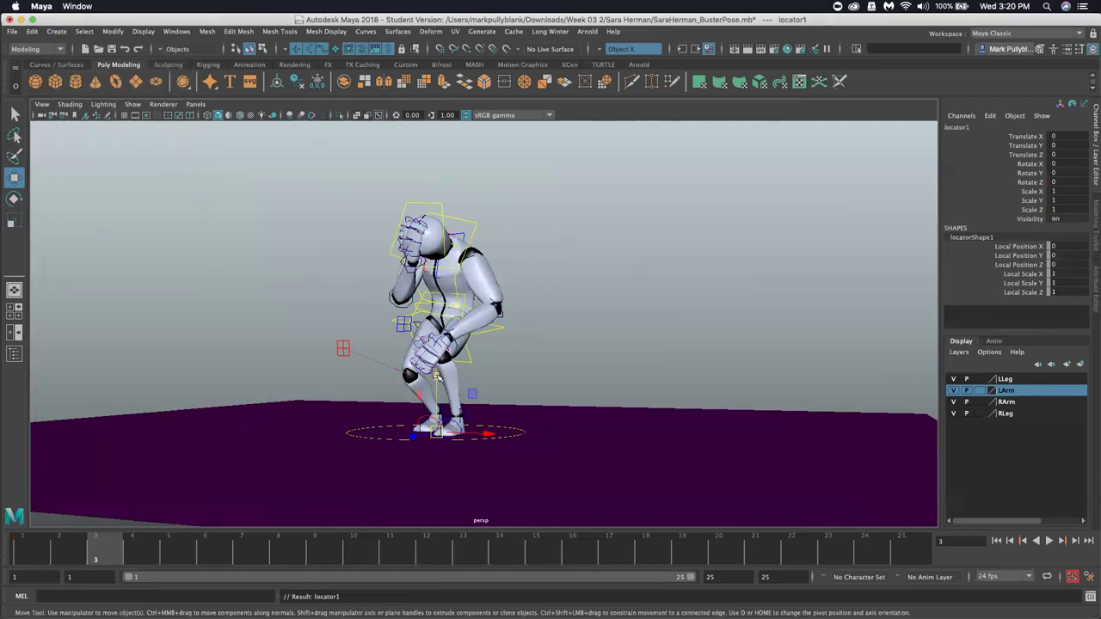
drag(438, 379, 430, 129)
key(z)
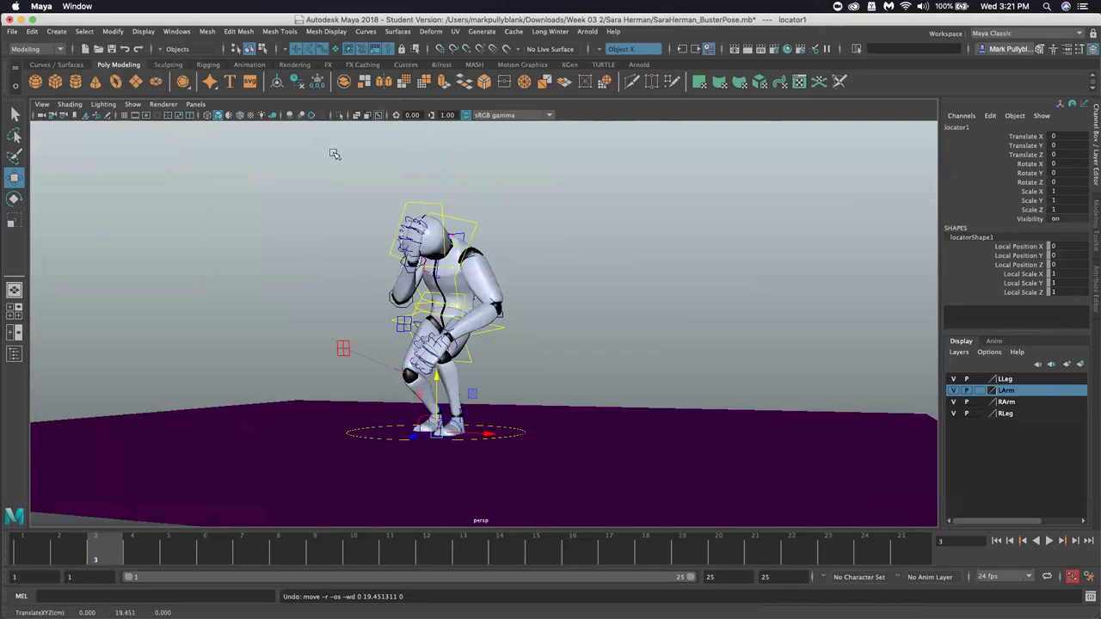
Turn on the display of locators in the viewport and scale the new locator uniformly to about 4.516
click(133, 105)
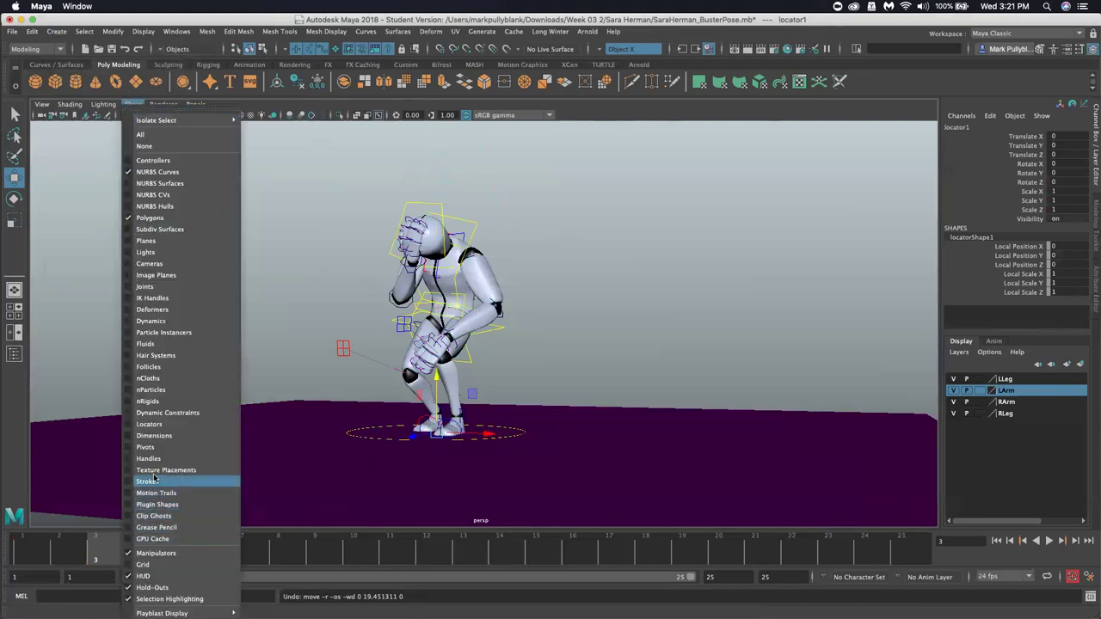
click(163, 425)
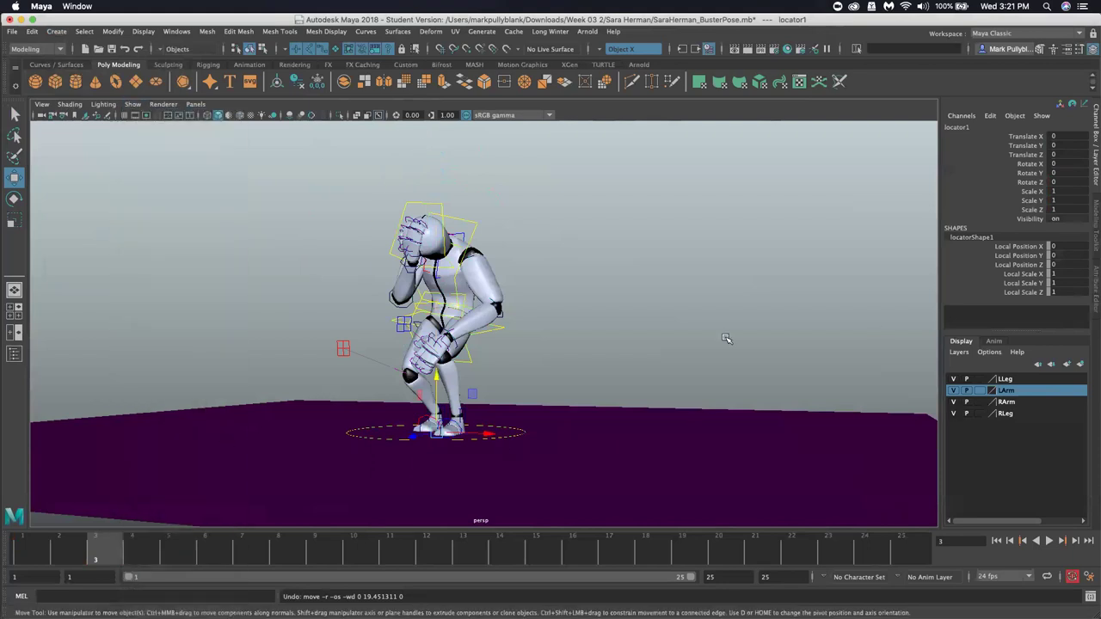
key(r)
drag(439, 432, 529, 414)
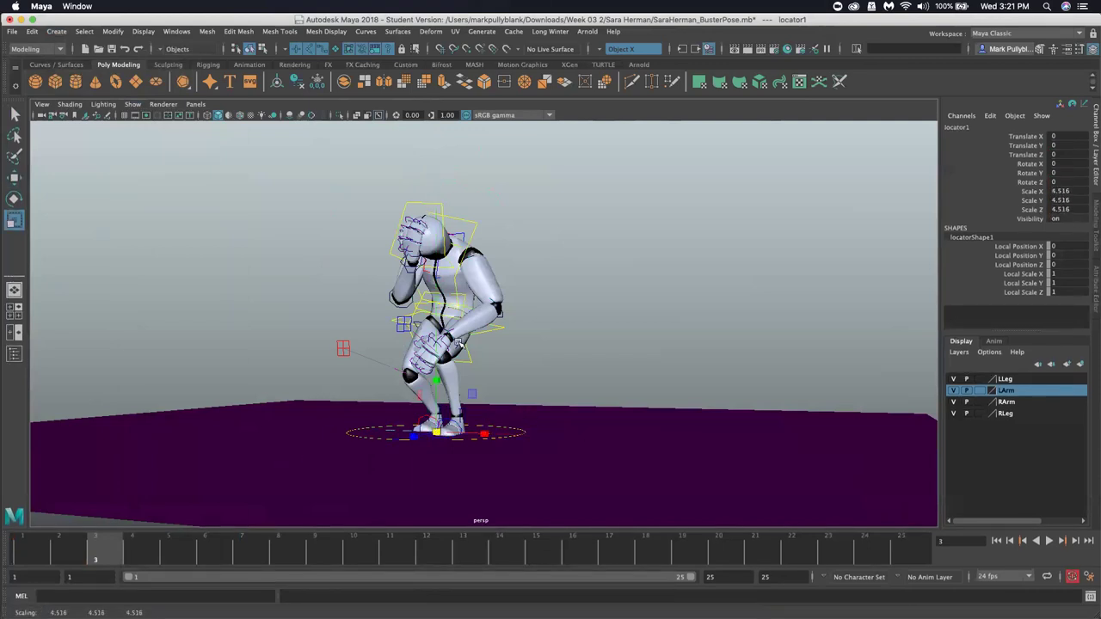
scroll(462, 342, up, 3)
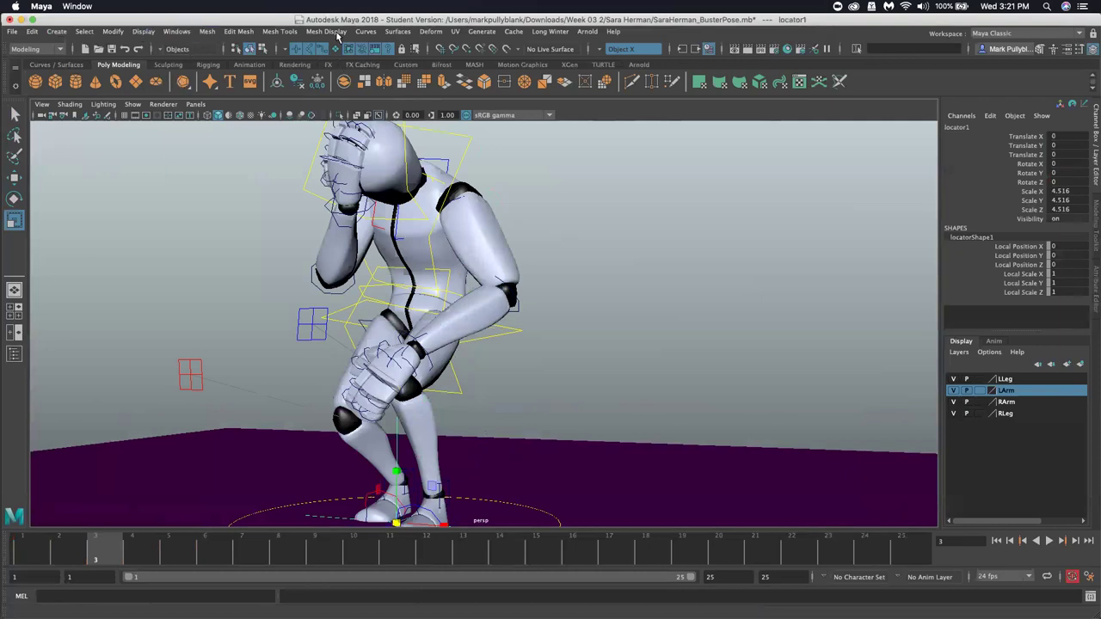
Open the Outliner and select the left wrist FK control, adding locator1 to the selection last
click(405, 65)
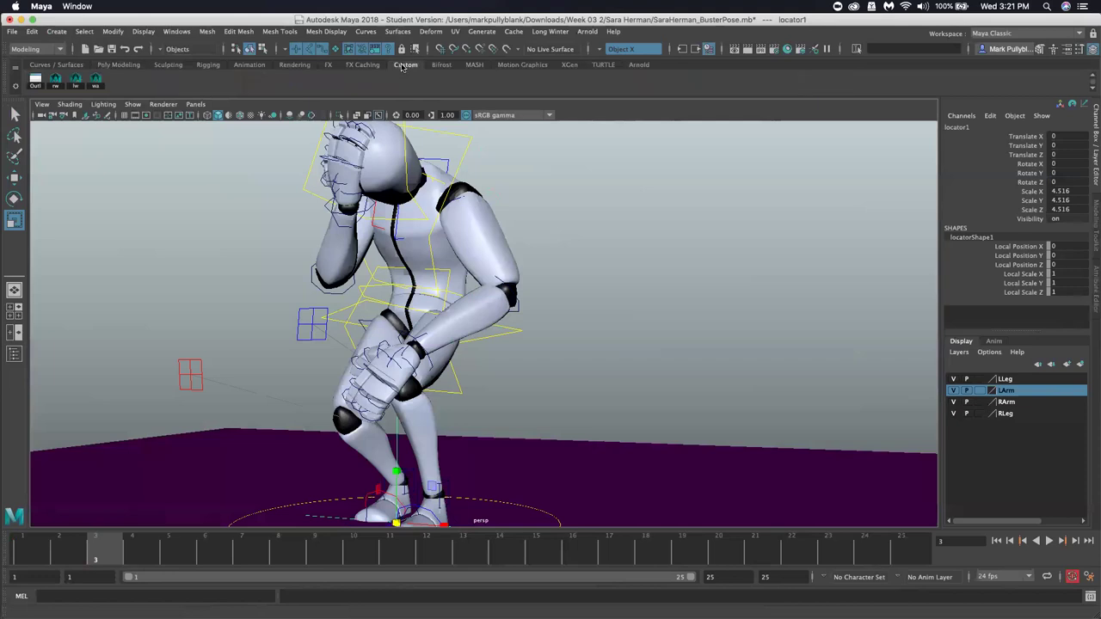
click(37, 81)
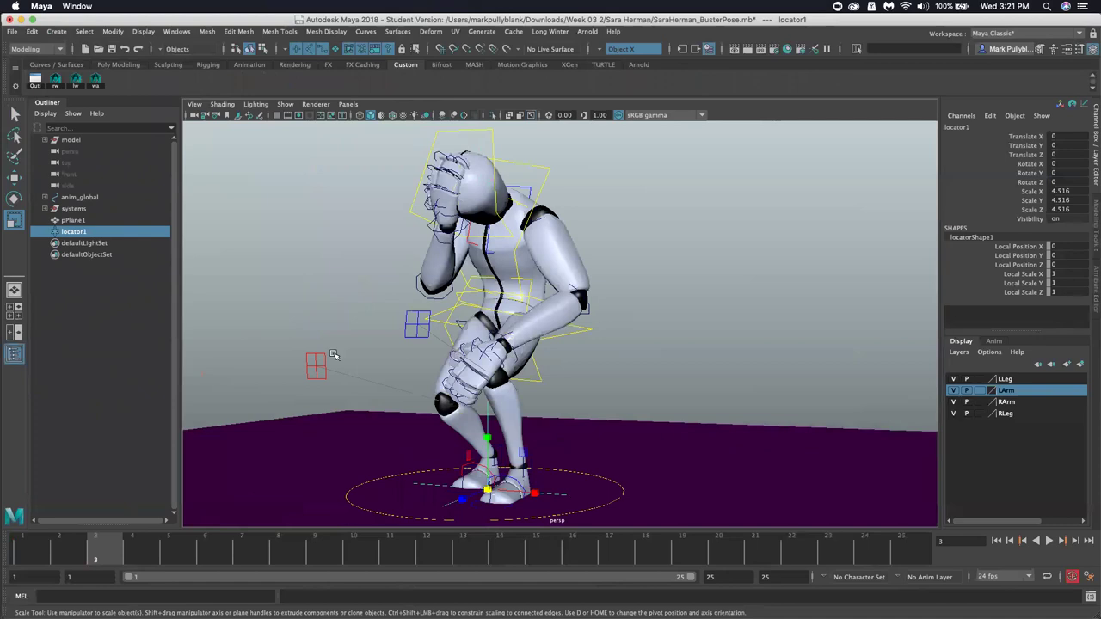
click(516, 359)
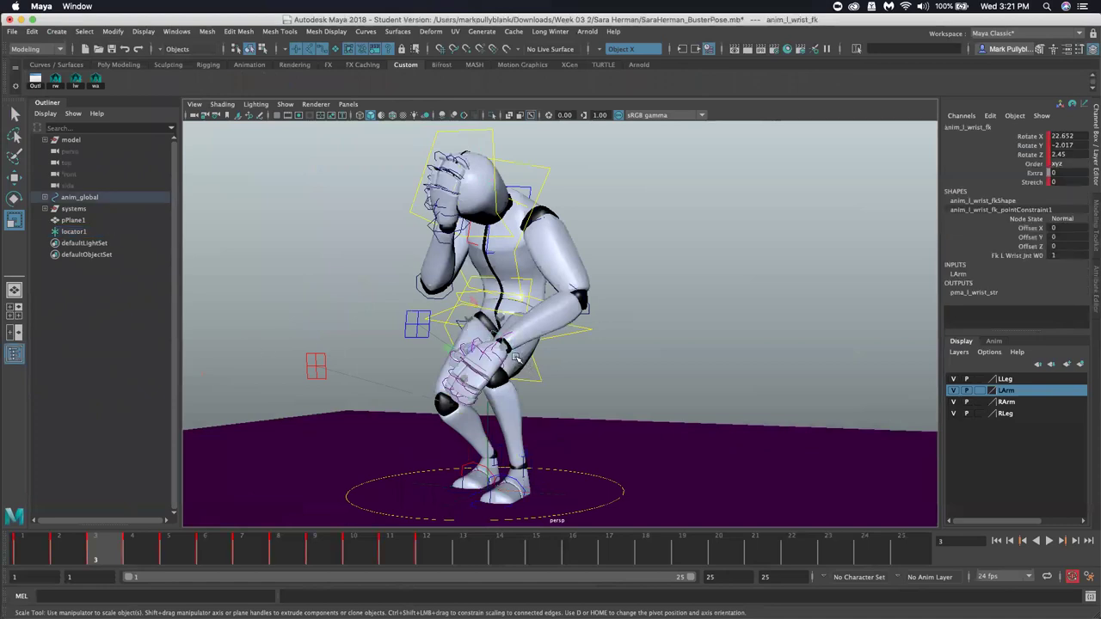
click(74, 232)
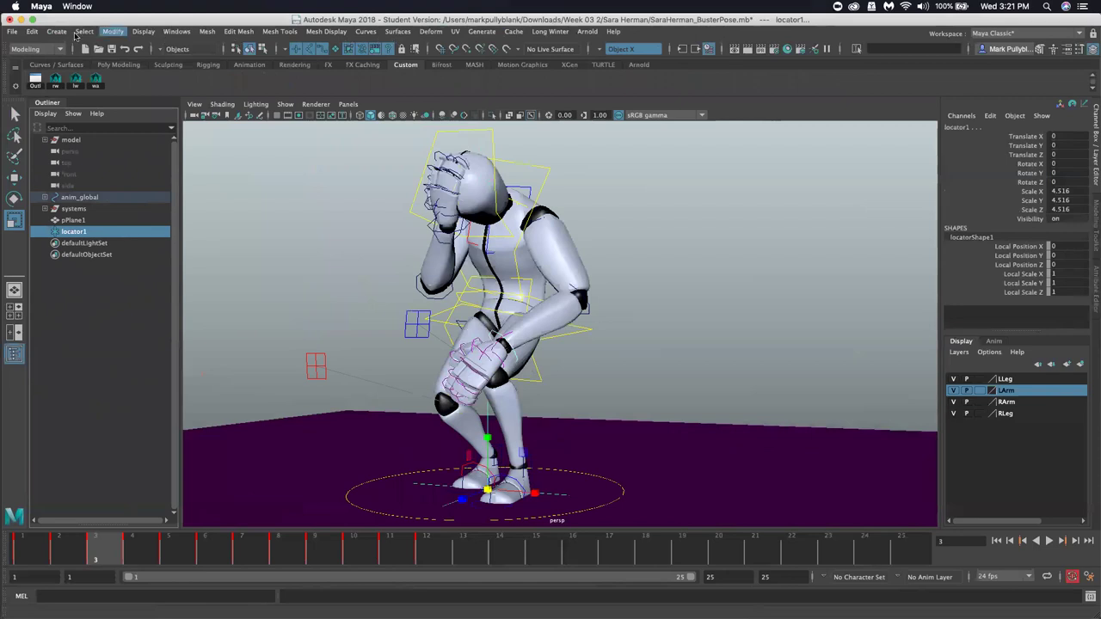
Parent-constrain locator1 to the left wrist FK control with Maintain offset turned off
click(39, 49)
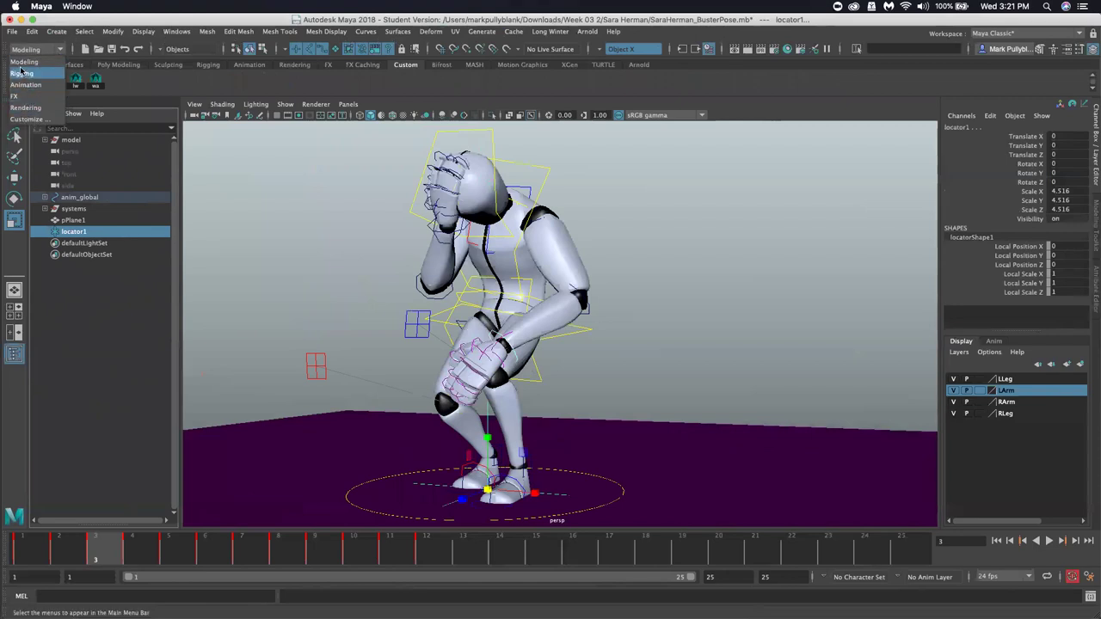
click(24, 85)
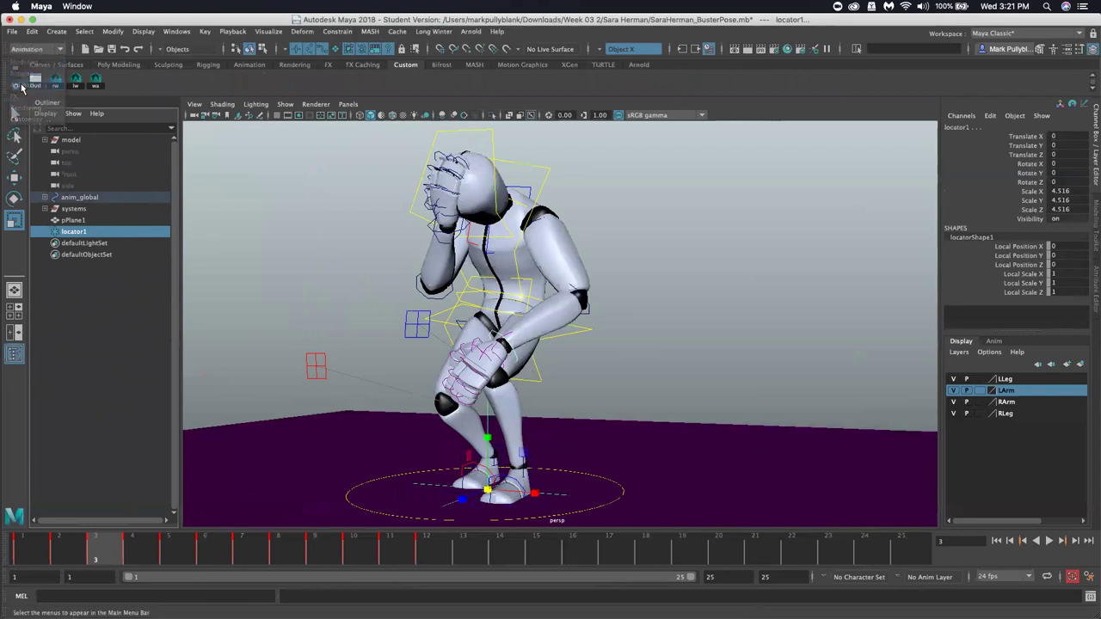
click(338, 32)
click(452, 64)
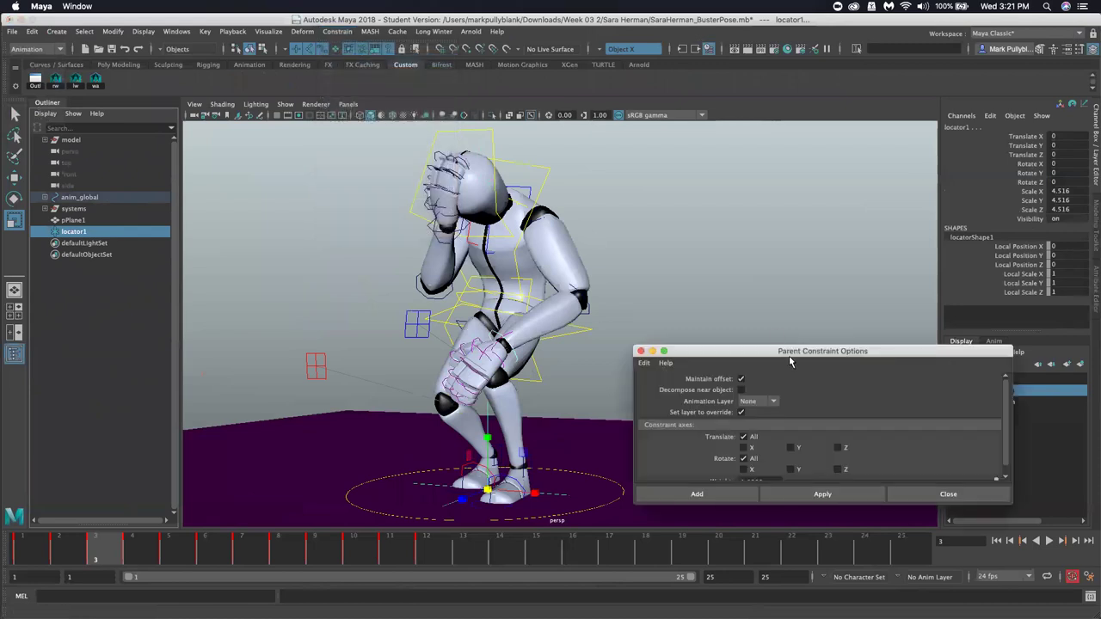
click(711, 493)
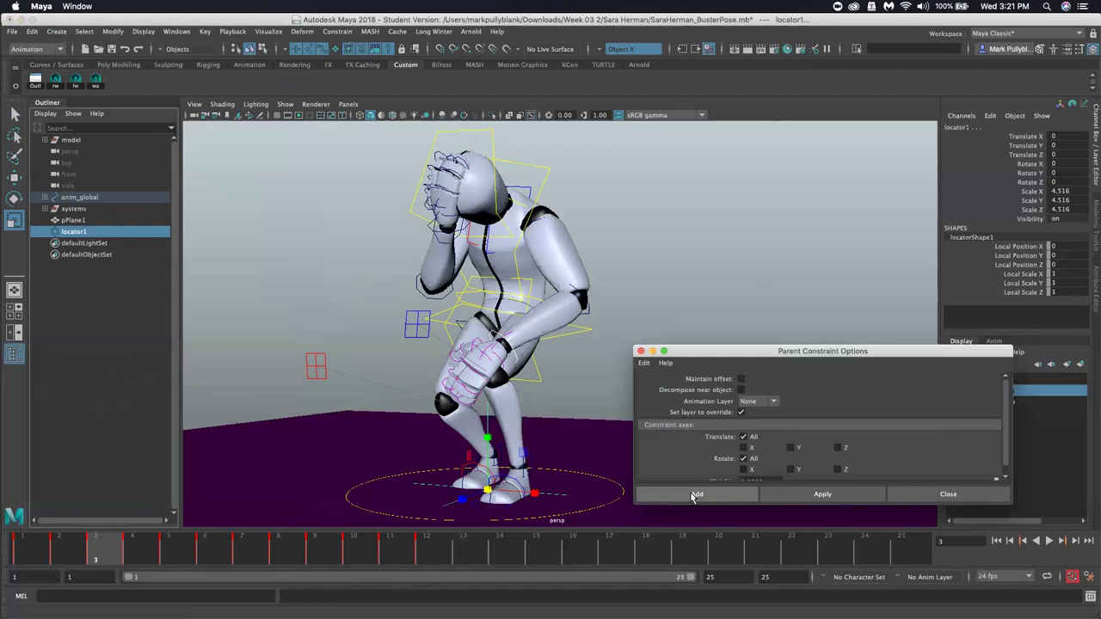
click(695, 495)
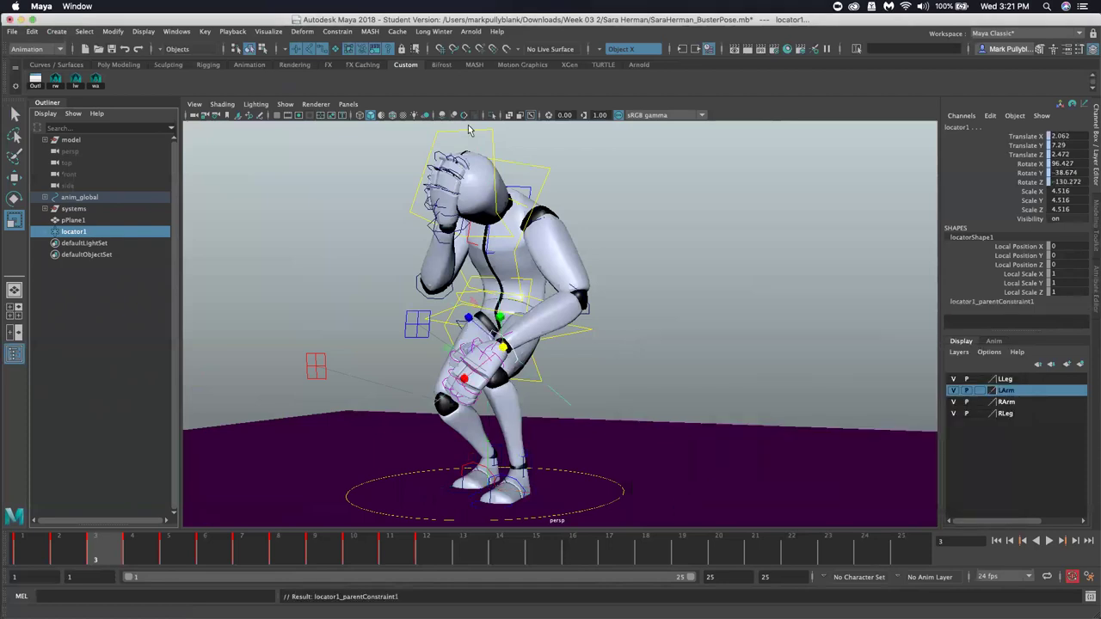
Remove the left wrist FK control as the target of the locator's parent constraint, and select locator1
click(338, 31)
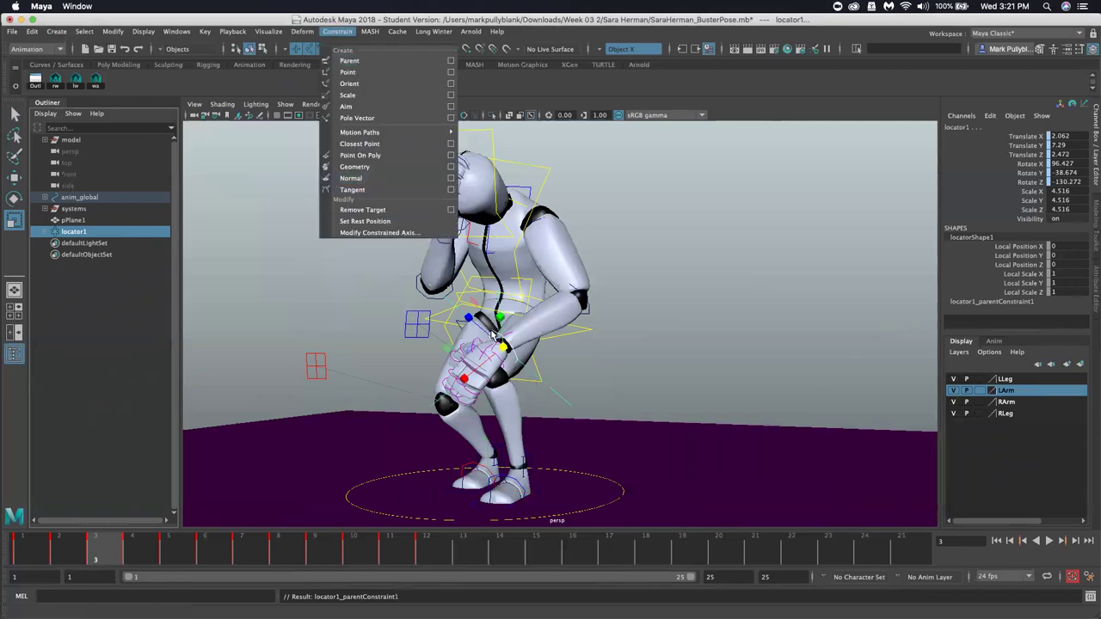
click(376, 210)
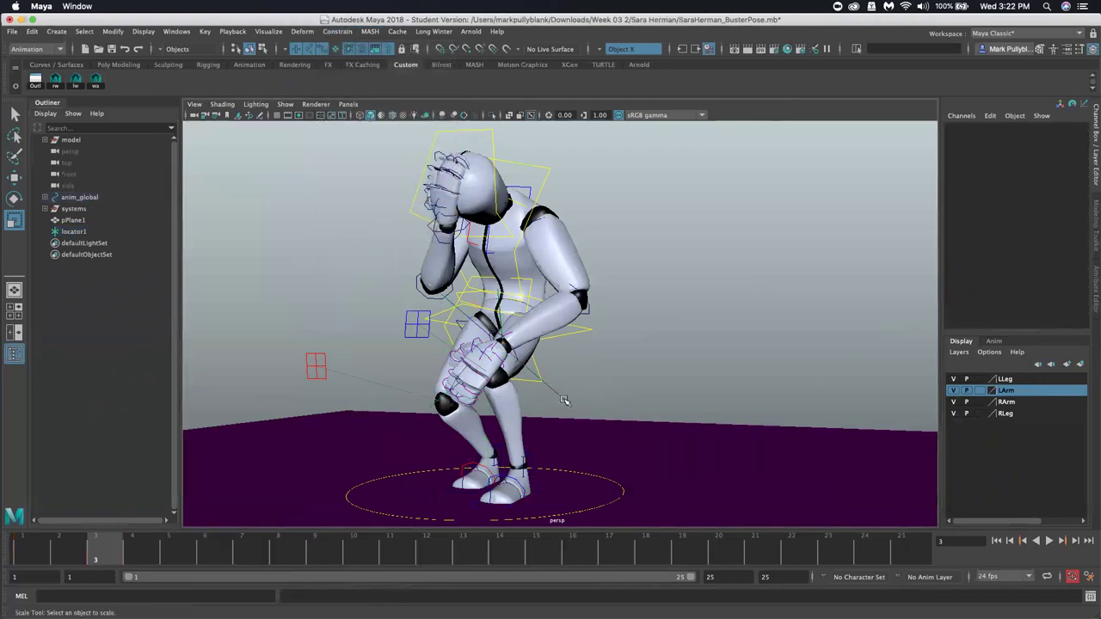
key(r)
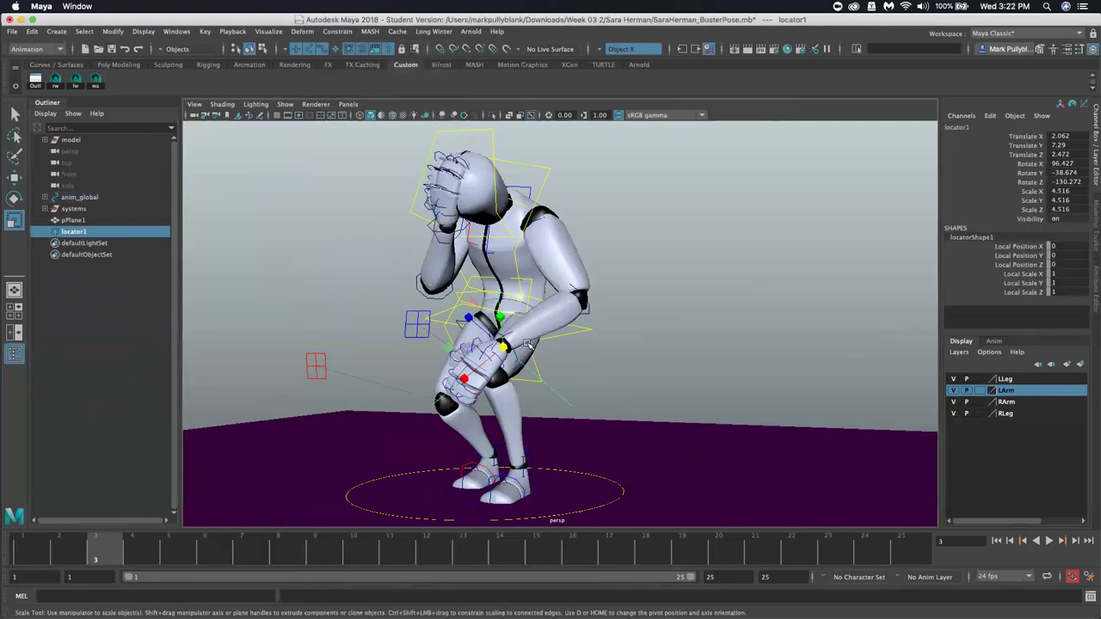
Set L Arm Fk Ik to 1 on the character's global control to switch the left arm to IK on frame 3
click(592, 511)
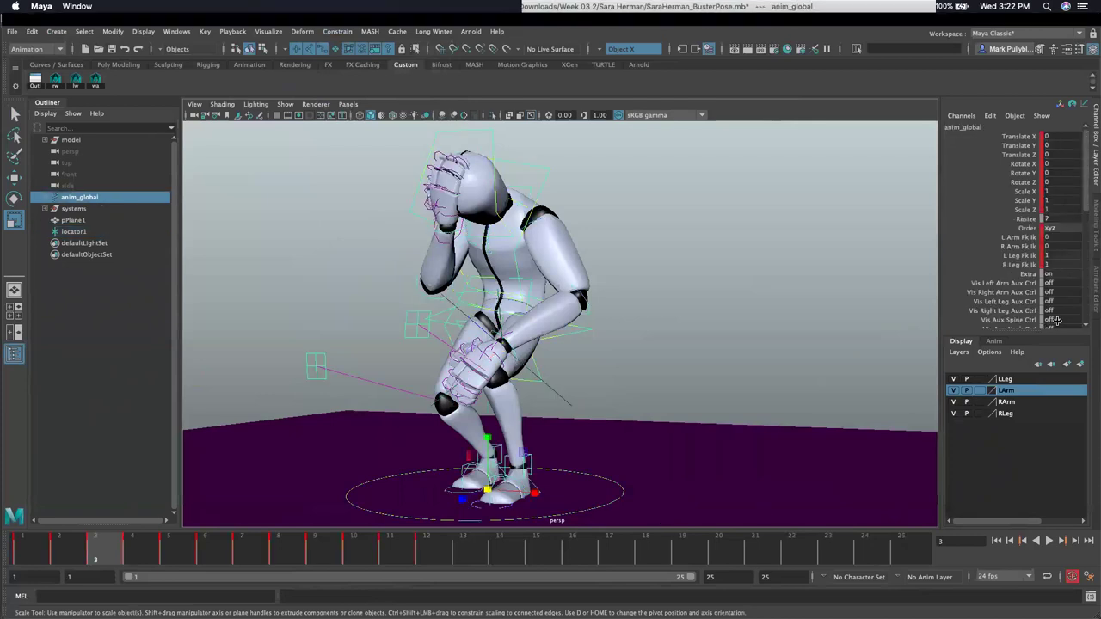
double_click(1056, 237)
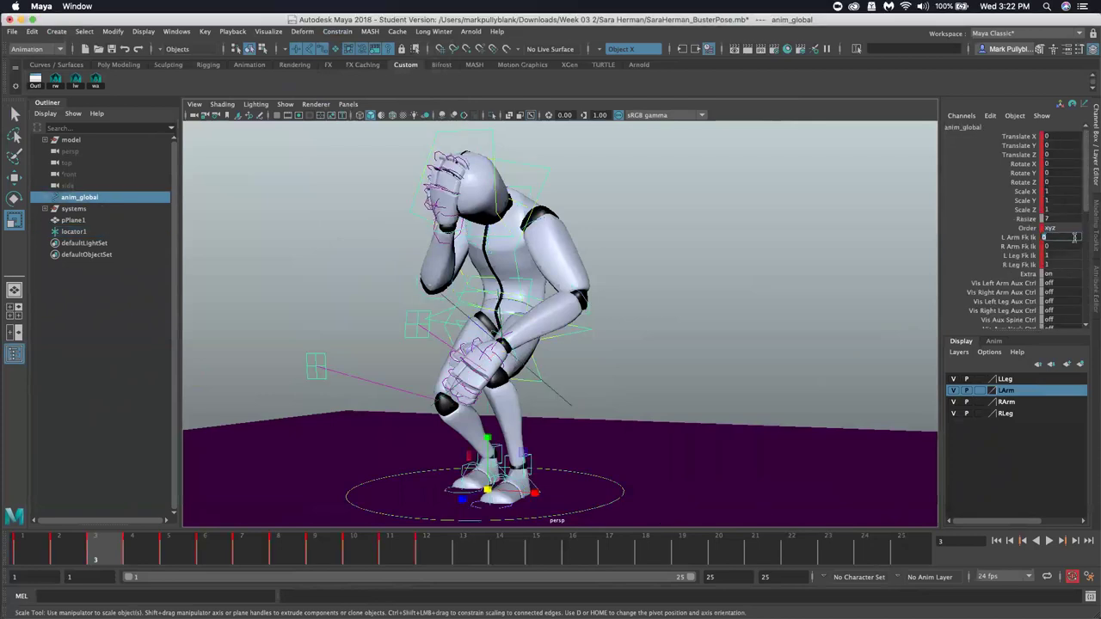
text(1)
key(Return)
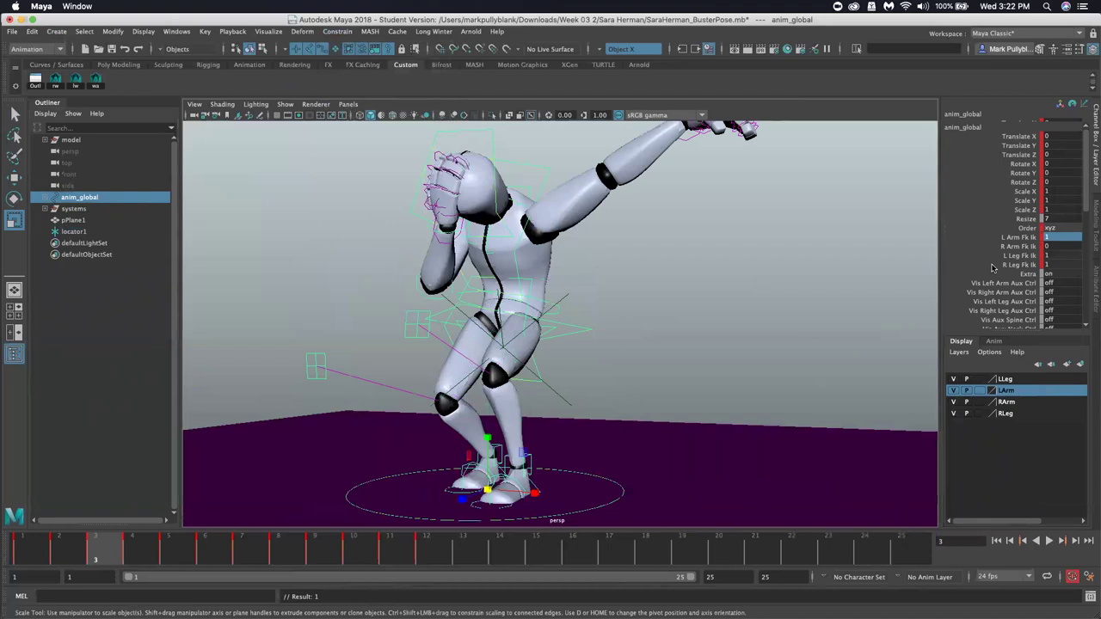
Parent-constrain the left arm IK control to locator1 with Maintain offset turned off
alt+right_drag(676, 257, 657, 218)
key(r)
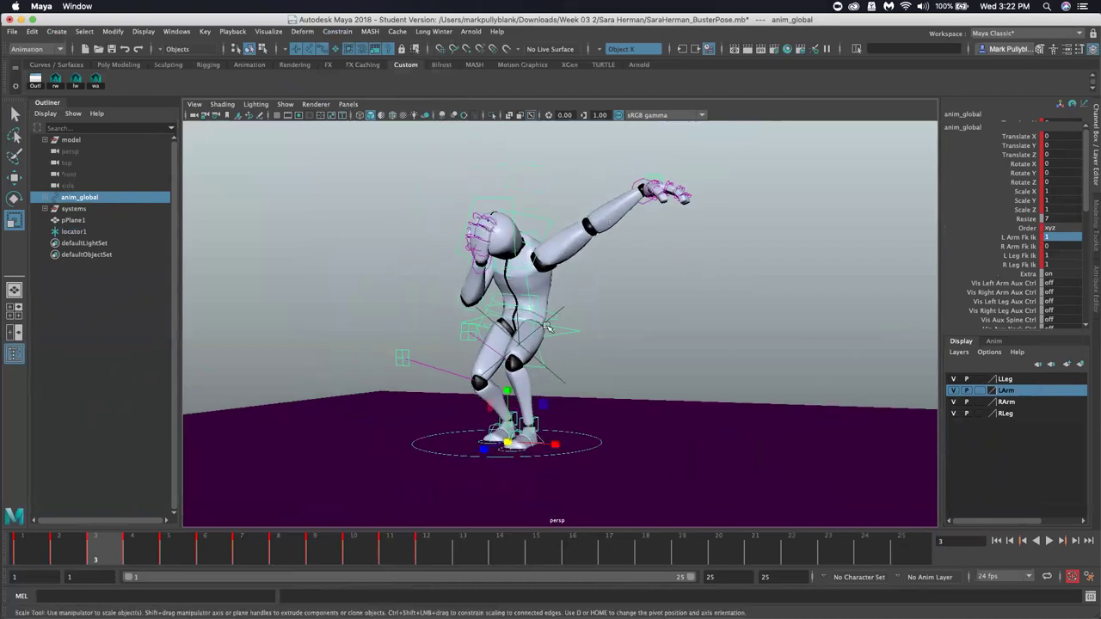
click(561, 309)
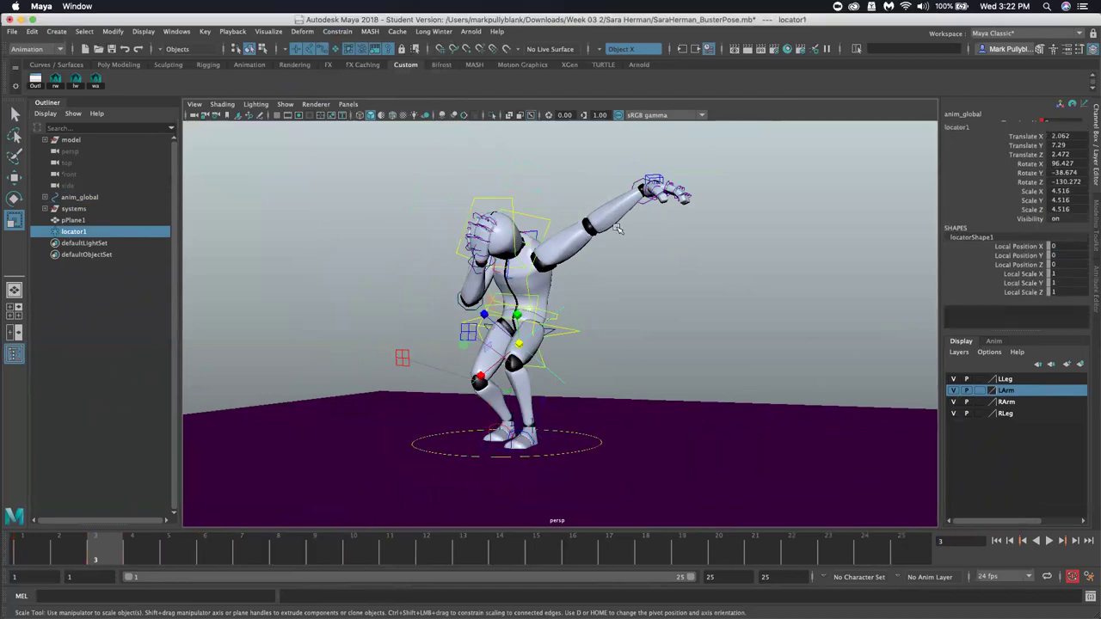
click(656, 177)
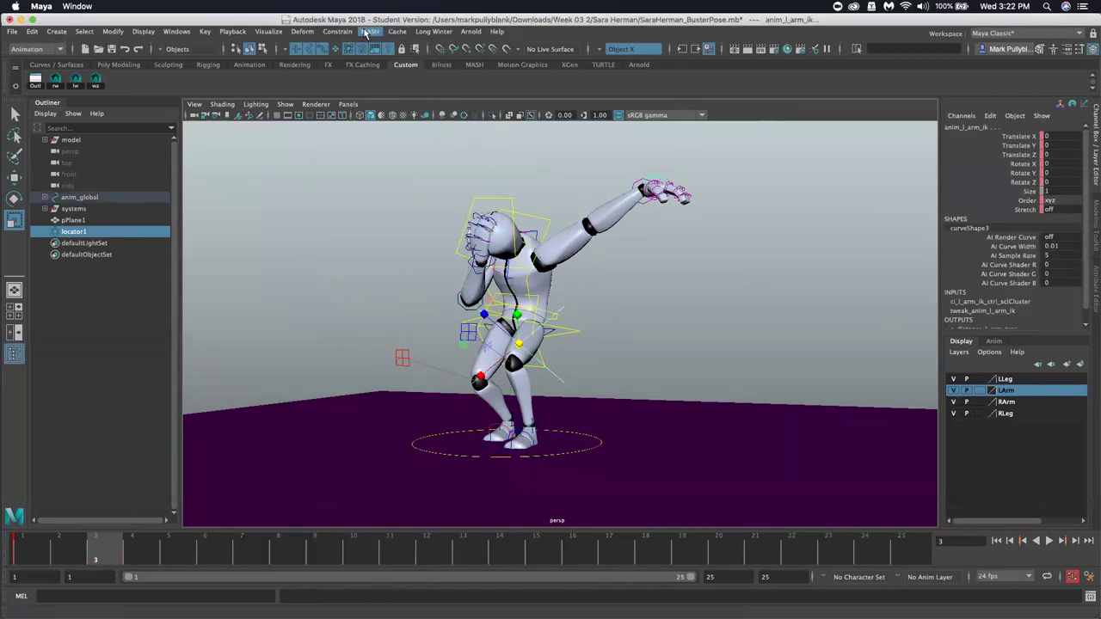
click(335, 32)
click(451, 60)
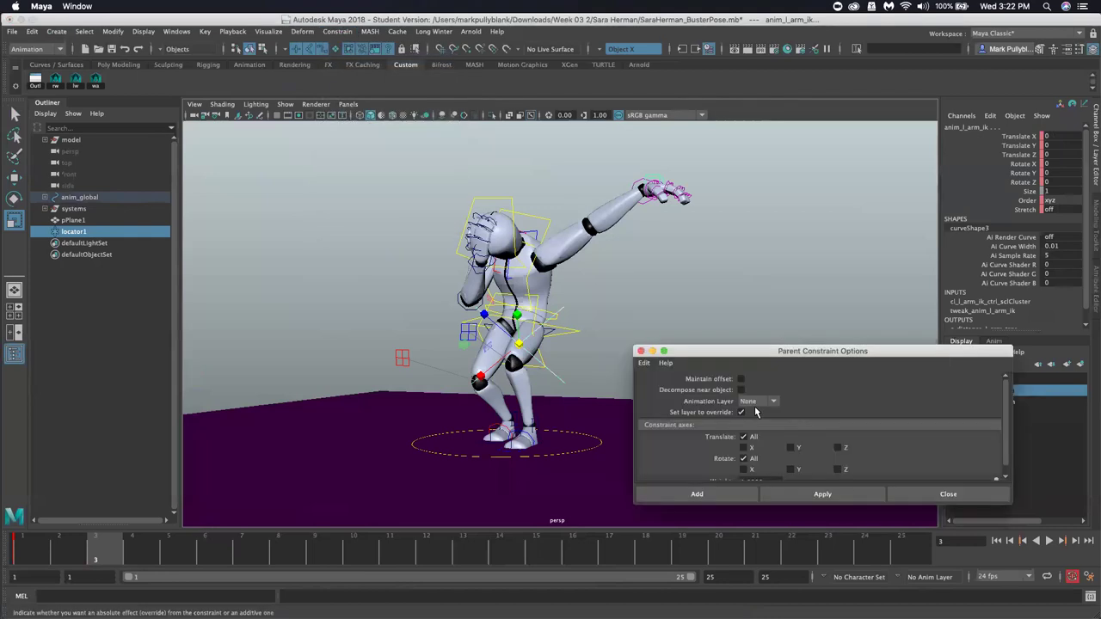
click(817, 495)
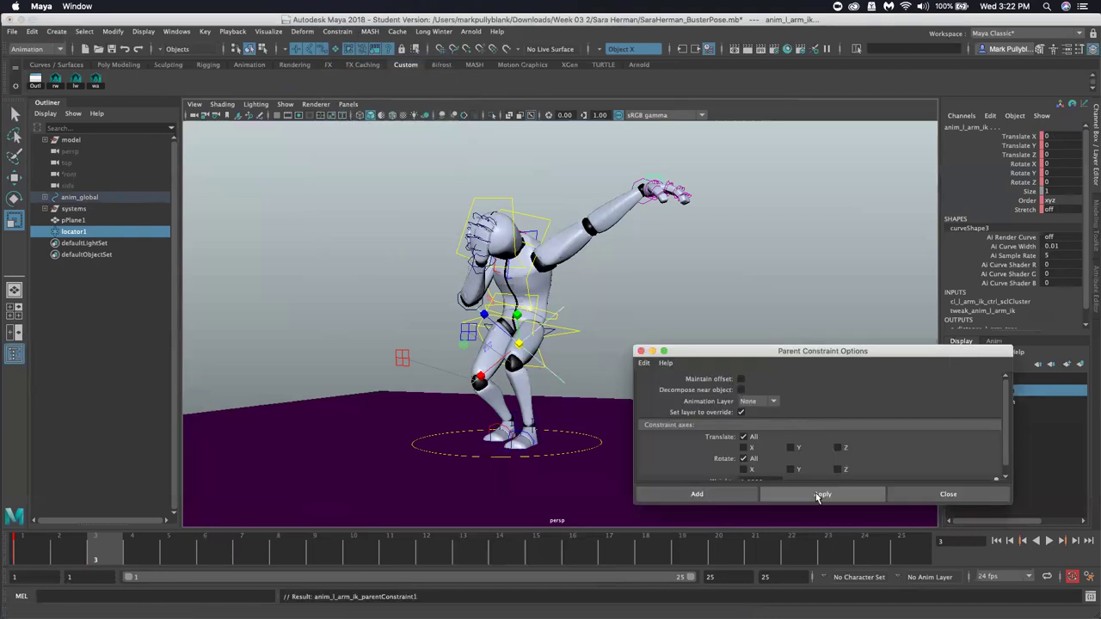
Key the left arm IK control on frame 3, and delete locator1
click(538, 349)
key(s)
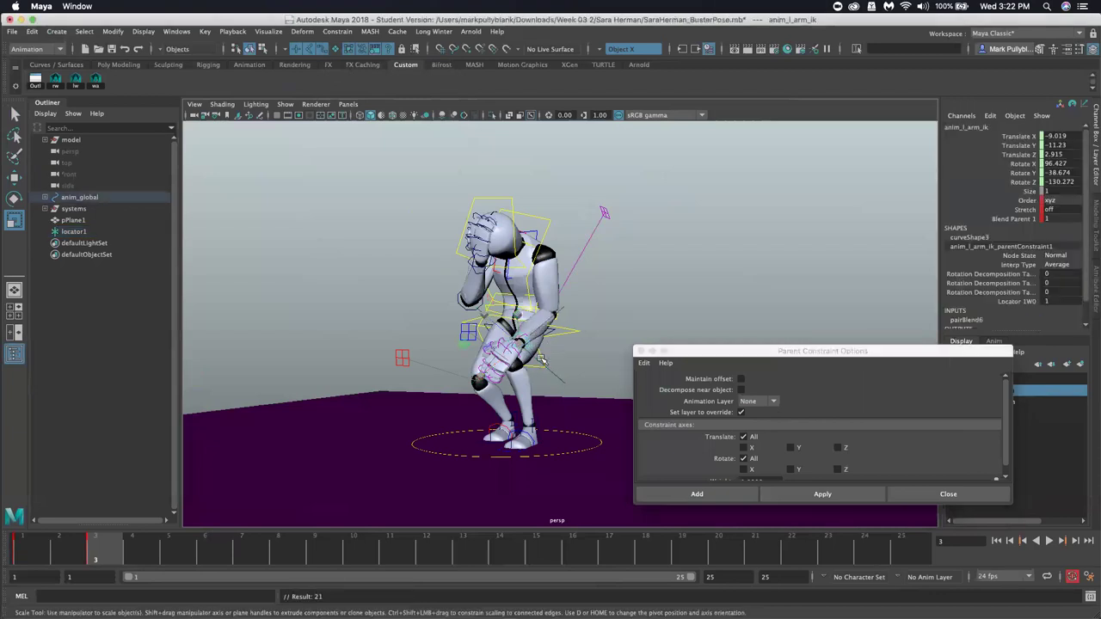
click(553, 373)
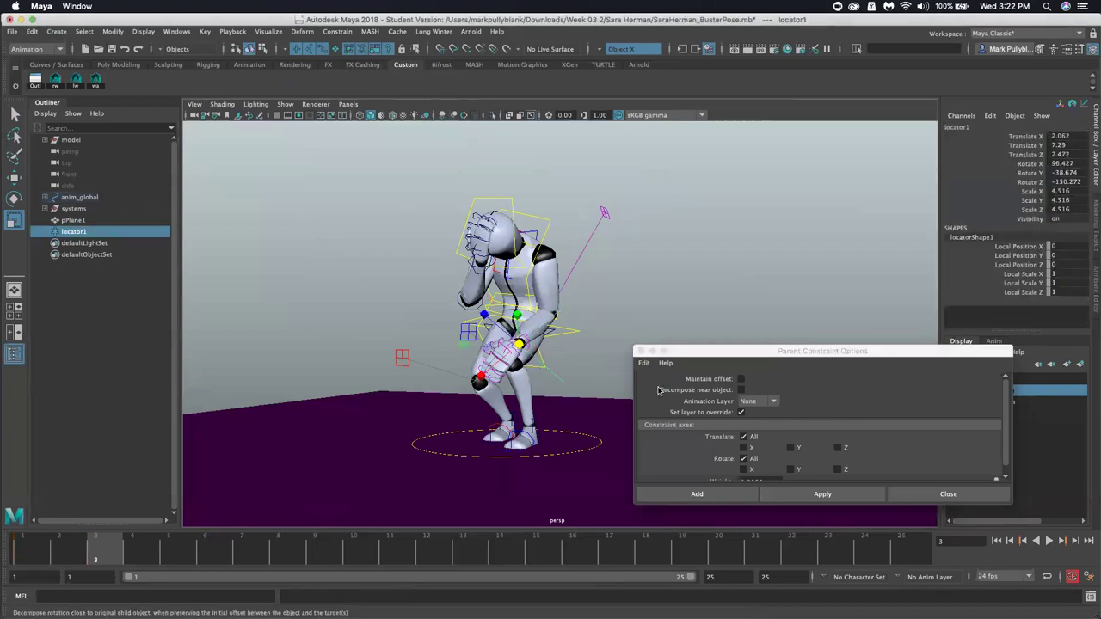
key(Delete)
click(639, 351)
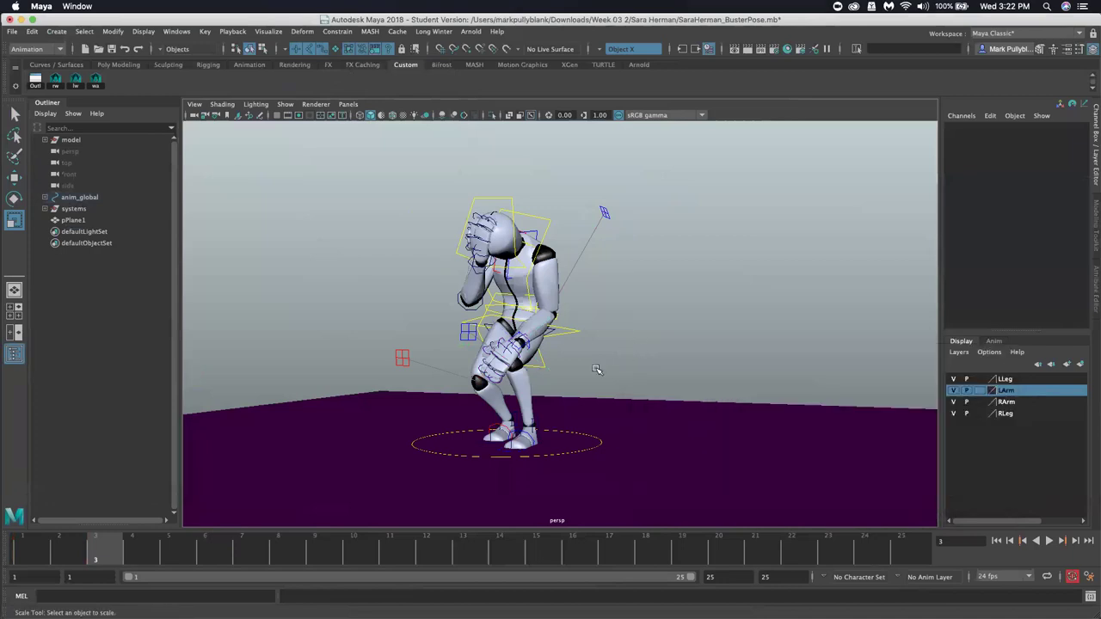
Move the right knee IK control outward, away from the character's midline
alt+drag(586, 362, 553, 422)
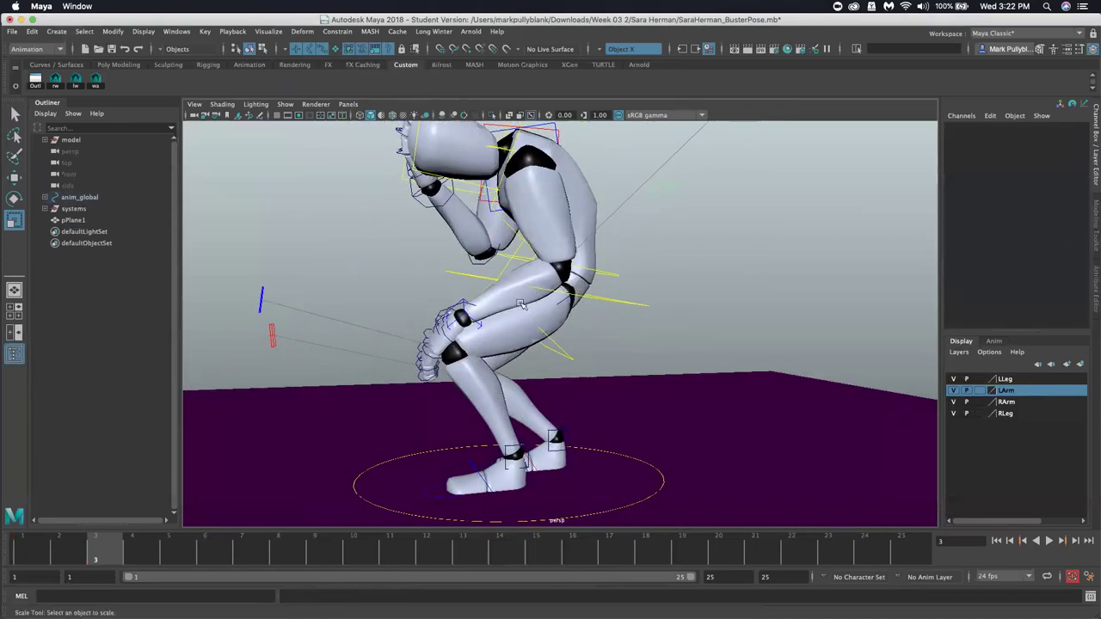
alt+drag(522, 304, 621, 313)
alt+drag(470, 450, 516, 440)
click(487, 471)
key(e)
click(532, 438)
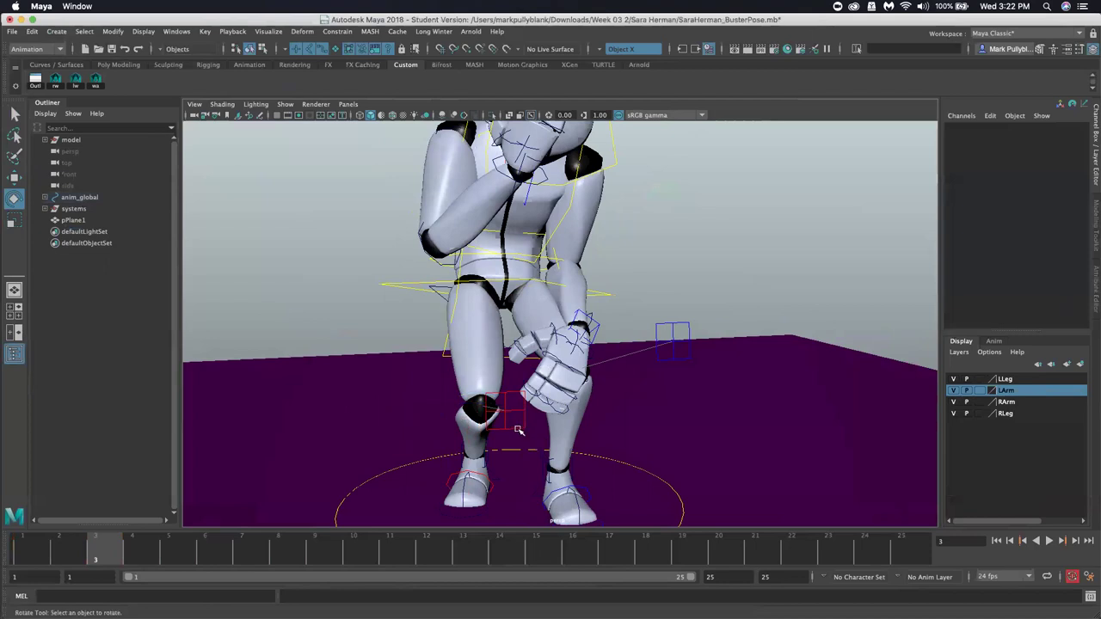
click(519, 430)
key(w)
drag(537, 411, 470, 417)
Move the left knee IK control outward and down to about Translate X 1.581, Y 0.221, Z 0.29
click(547, 479)
alt+drag(547, 478, 581, 351)
key(e)
click(601, 308)
key(w)
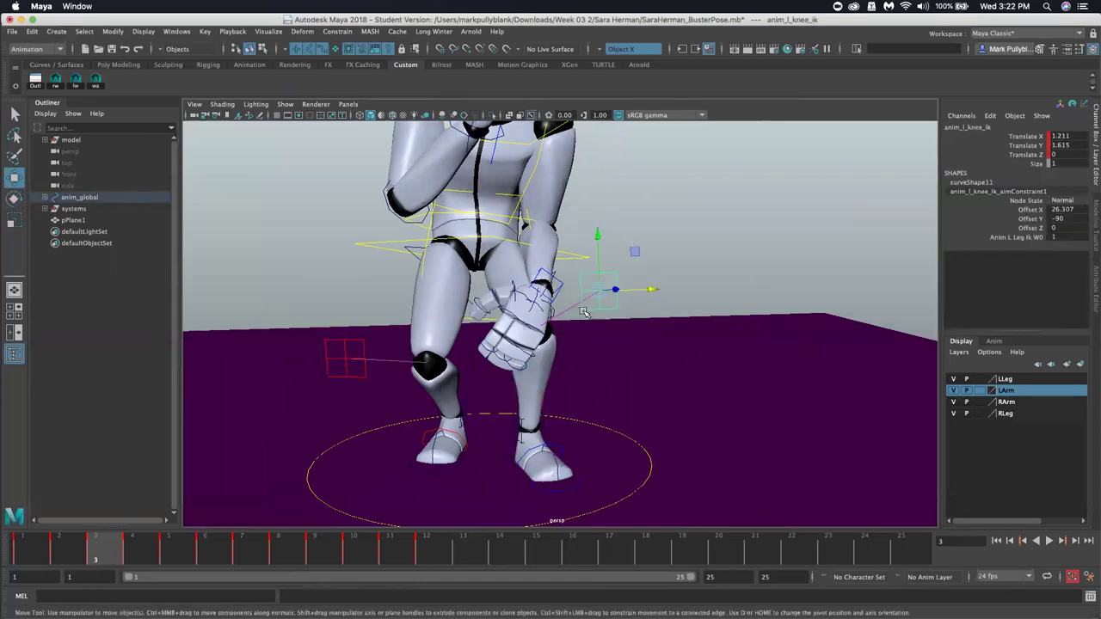
drag(595, 295, 658, 381)
Move the right leg IK control backward to about Translate X 0.292, Z -3.343, and rotate the right foot IK control
alt+drag(529, 466, 558, 439)
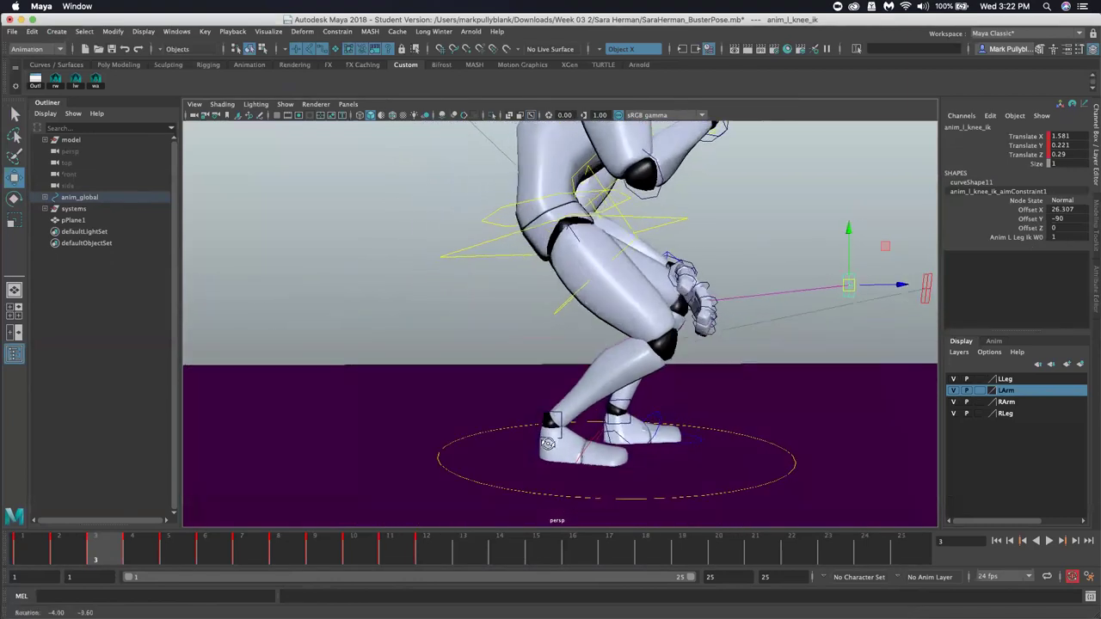
click(561, 434)
scroll(563, 430, down, 4)
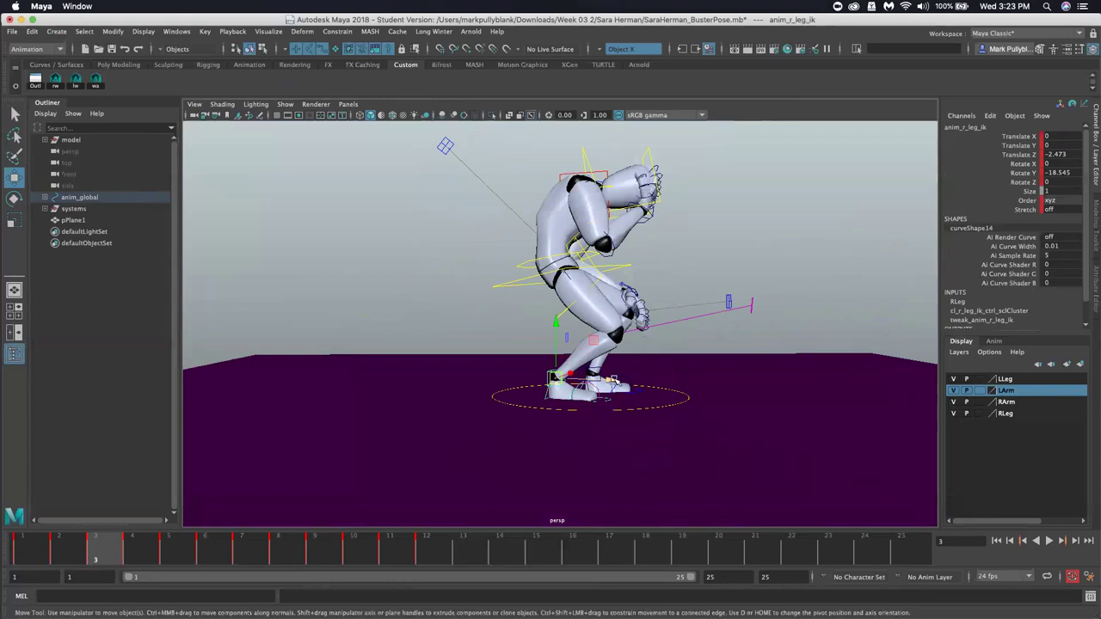
drag(557, 376, 542, 378)
scroll(561, 397, up, 4)
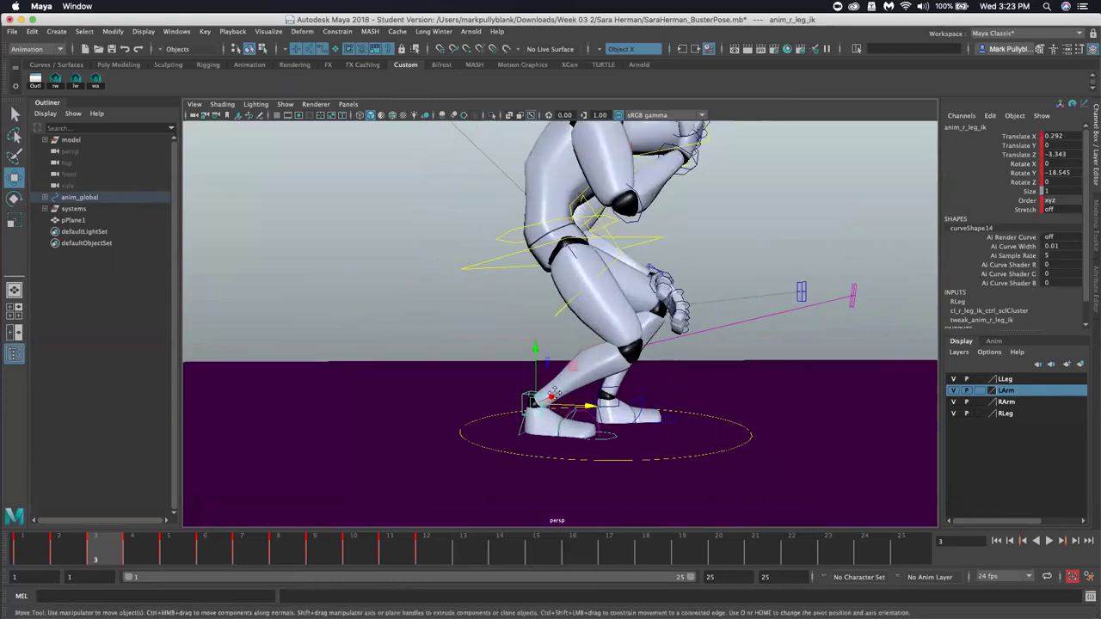
click(554, 393)
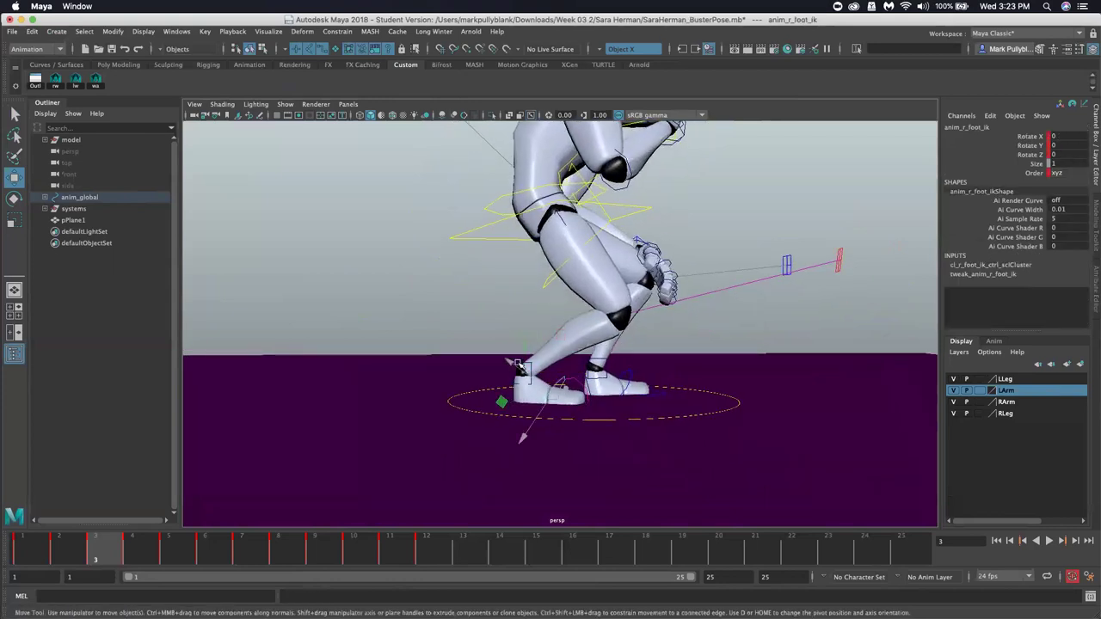
key(e)
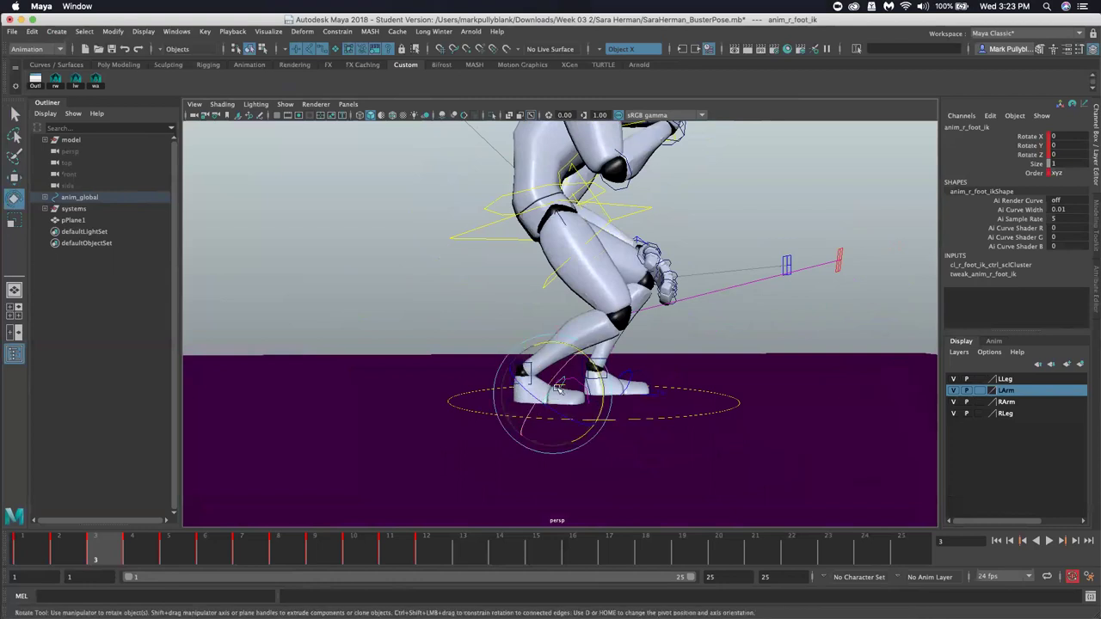
drag(603, 378, 599, 389)
Move the left elbow IK control to adjust the direction of the left arm's bend
alt+drag(599, 390, 641, 327)
click(691, 195)
key(w)
drag(716, 284, 568, 402)
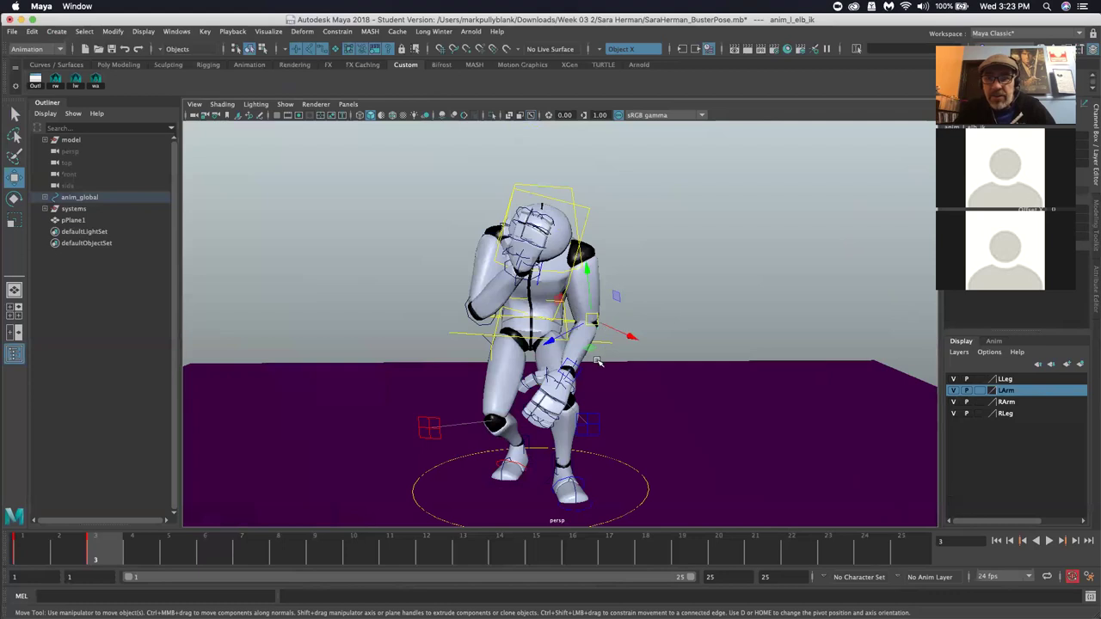
Set L Arm Fk Ik to 0 on the character's global control to compare the left arm in FK
click(415, 501)
click(953, 41)
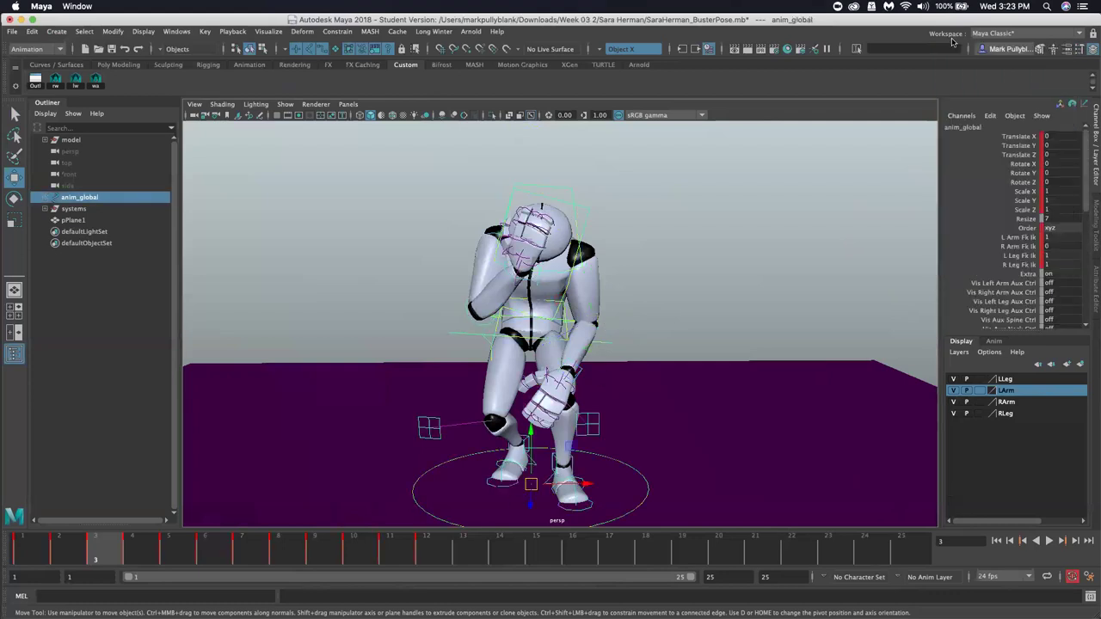
double_click(1051, 236)
text(0)
key(Return)
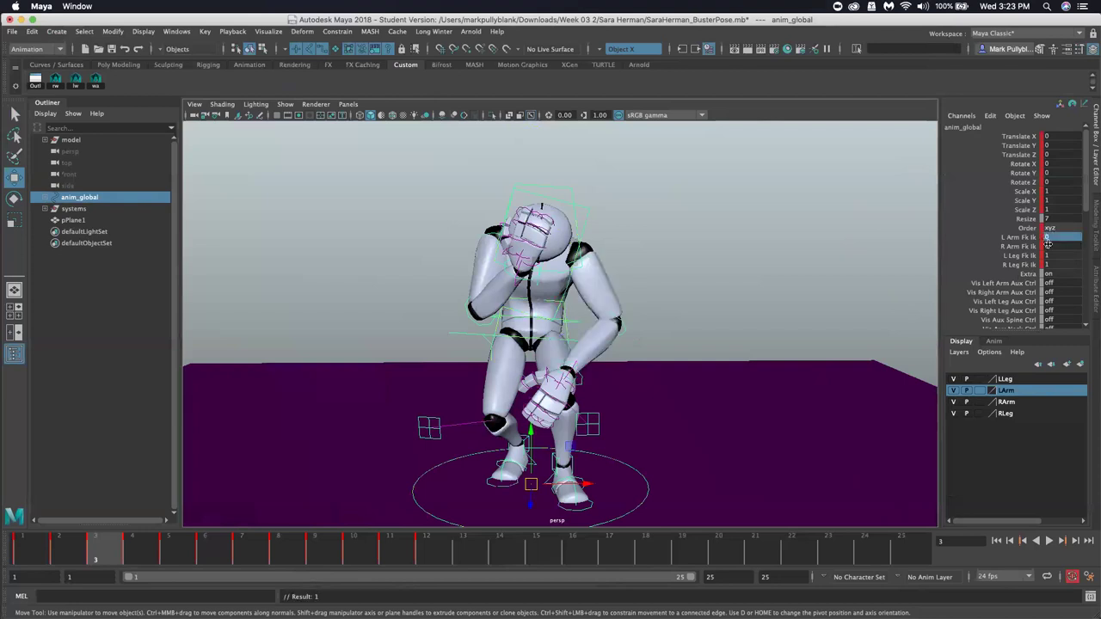
Rotate the left shoulder FK control to about X -15.609, Y -47.882, Z -56.321, try rotating the lower arm, and key both
click(588, 257)
key(e)
drag(588, 257, 607, 308)
key(s)
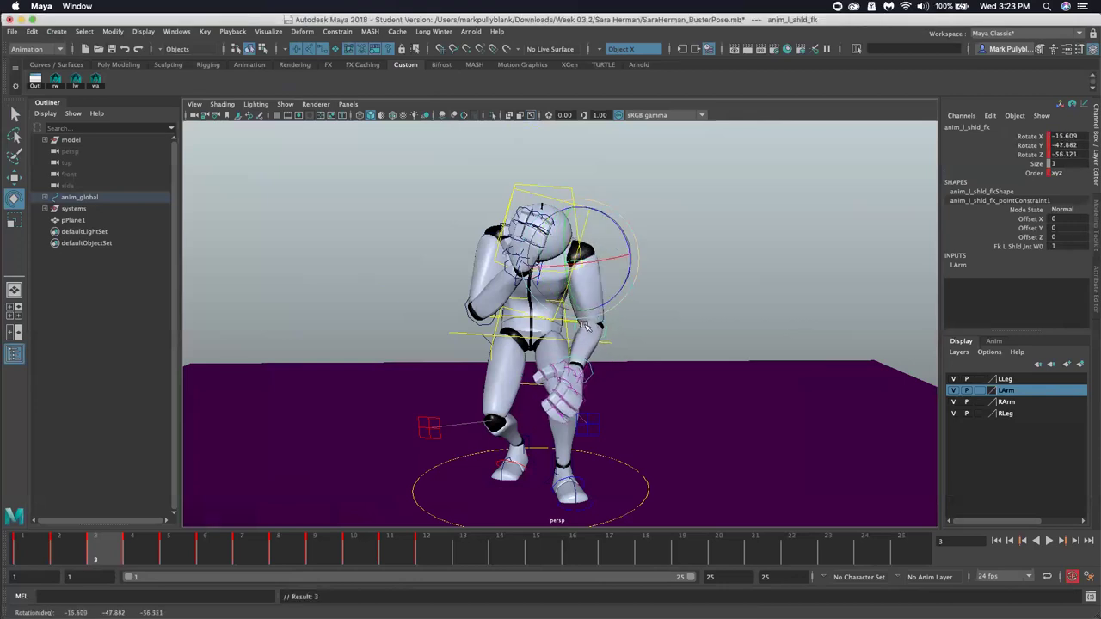
click(575, 355)
drag(549, 364, 873, 302)
key(s)
Undo the left arm's FK rotations and its switch to FK
key(z)
key(z)
key(z)
key(z)
key(z)
key(z)
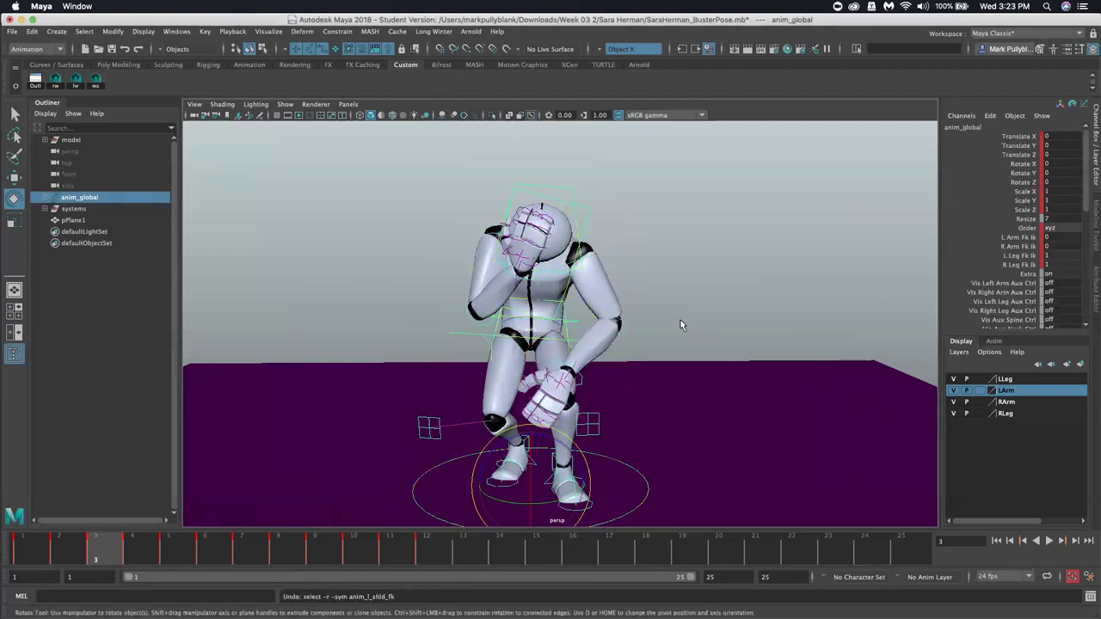
key(z)
Select the COG control at the hips and adjust it with the left arm in IK
alt+drag(636, 334, 572, 349)
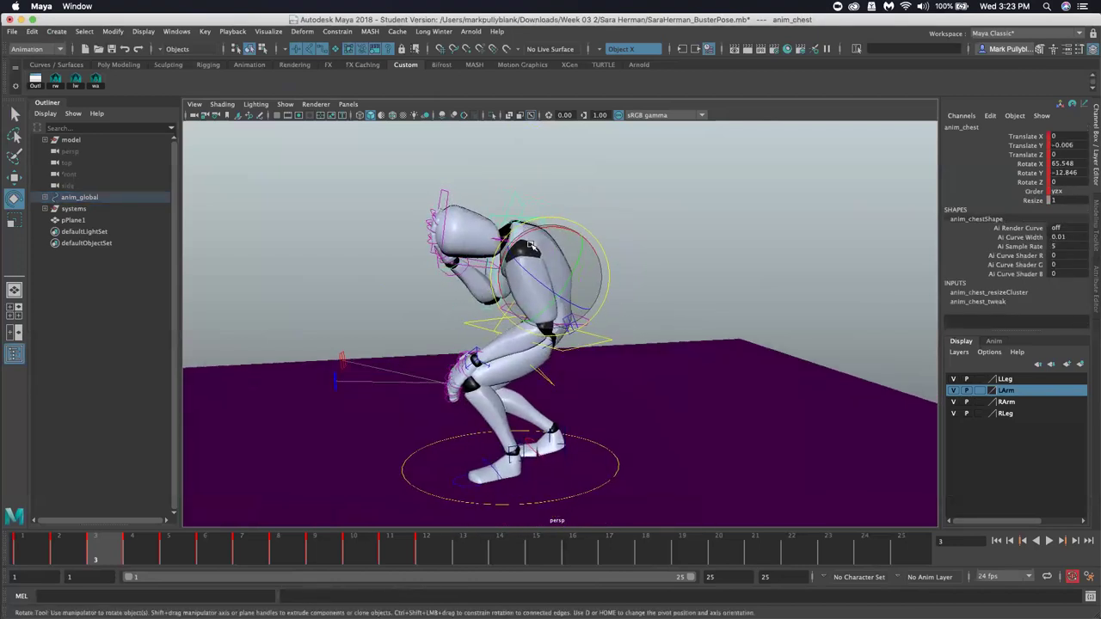
click(583, 360)
click(585, 343)
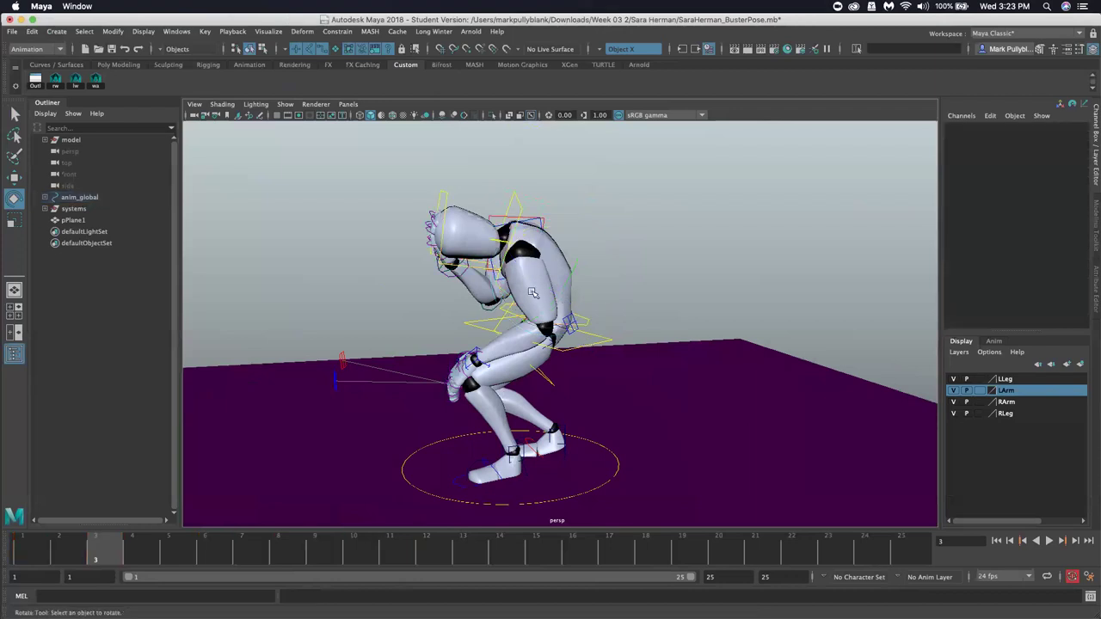
click(578, 347)
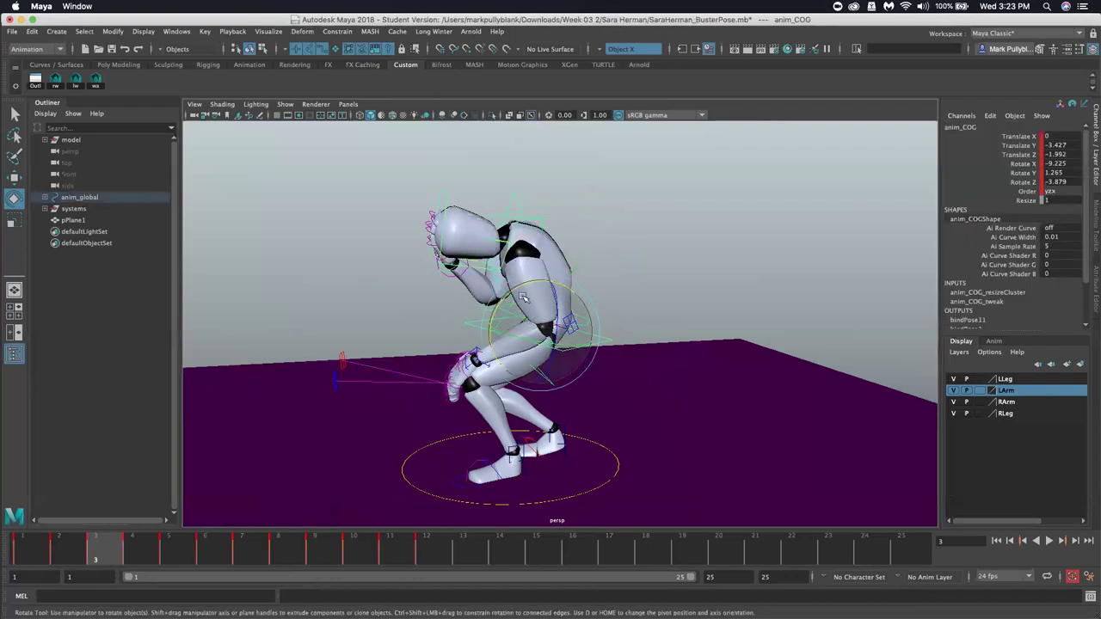
drag(579, 347, 633, 317)
key(w)
key(e)
Move the left arm IK control to about Translate X -8.553, Y -11.477, Z 3.055
scroll(512, 320, up, 6)
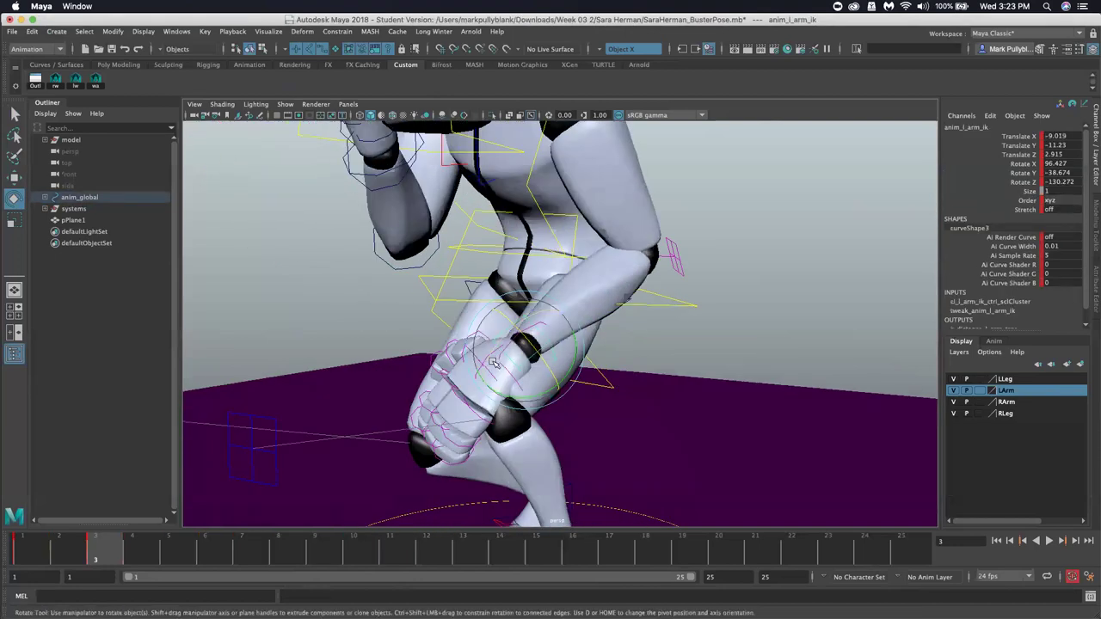
key(w)
click(595, 368)
scroll(610, 327, down, 5)
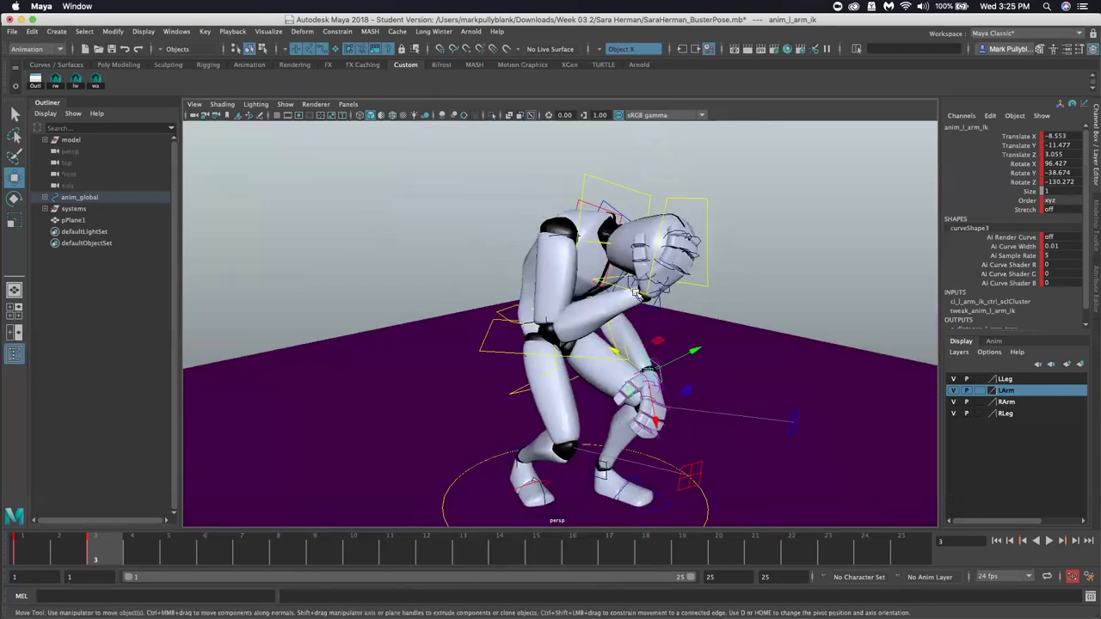
Rotate the pelvis control on frame 3, and select the global control
alt+drag(563, 314, 640, 294)
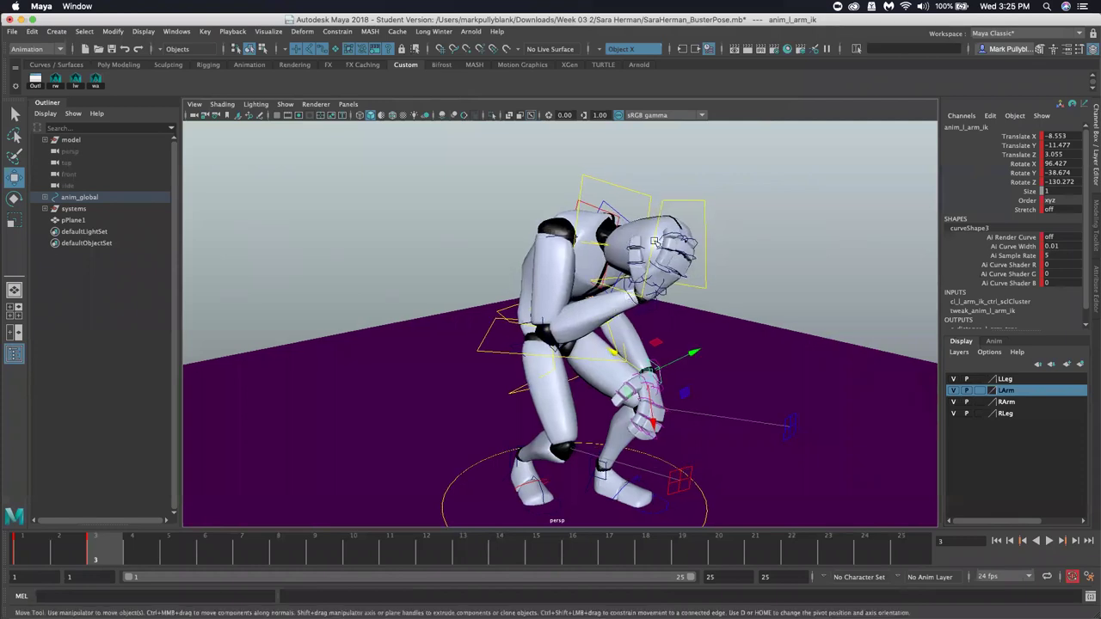
alt+drag(676, 263, 619, 253)
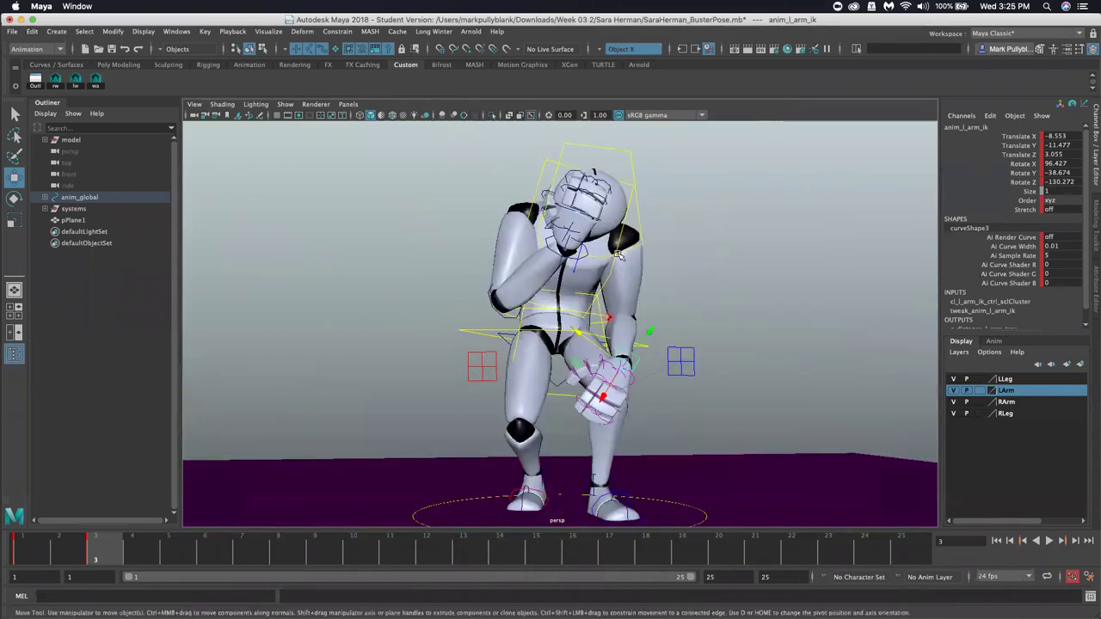
alt+drag(585, 294, 527, 314)
click(531, 331)
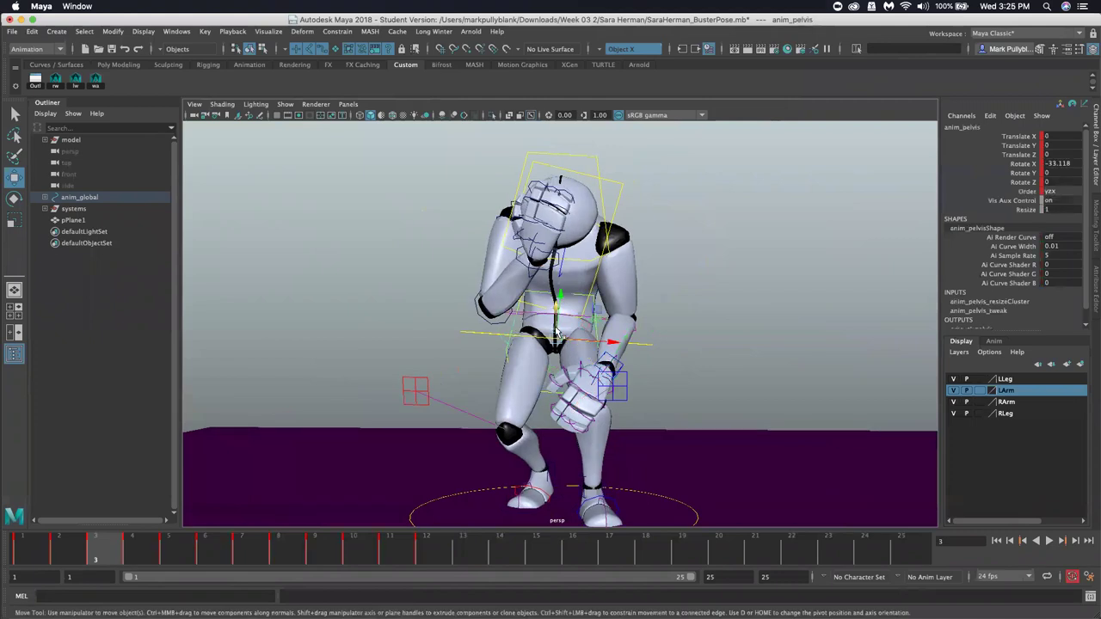
key(e)
drag(526, 375, 428, 428)
click(427, 426)
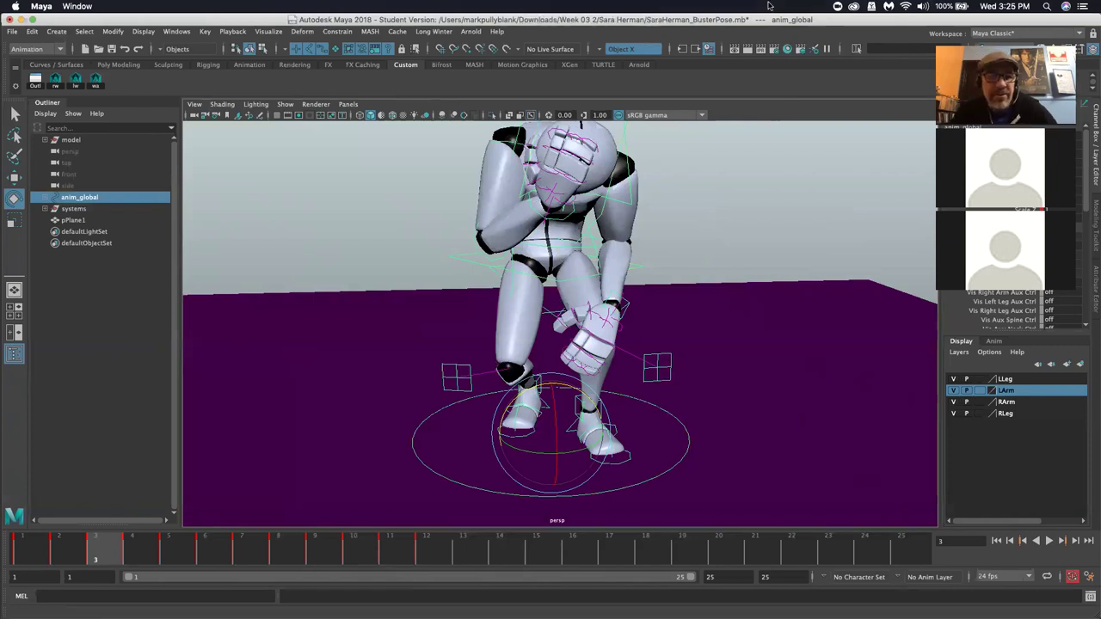
Advance to frame 4 and examine the bent-over pose with the hands on the floor from the side
key(period)
alt+drag(488, 338, 523, 398)
alt+drag(524, 389, 645, 184)
Try to move the chest control in the frame 4 pose, and undo the move
click(610, 168)
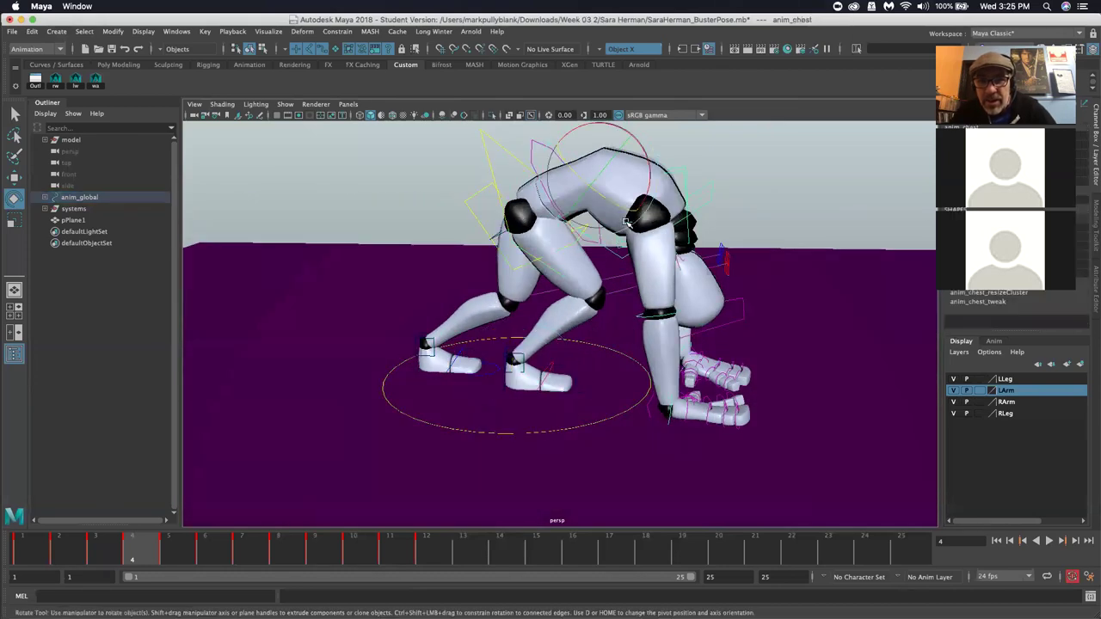
key(w)
drag(600, 181, 613, 234)
key(ctrl+z)
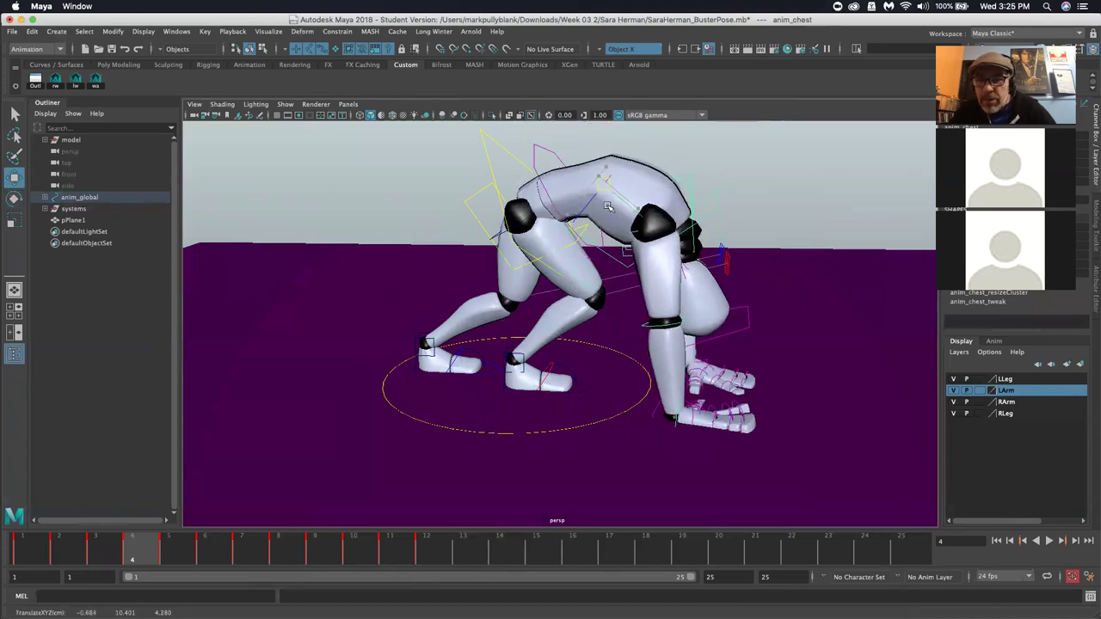
Rotate the left leg IK control on frame 4 to about Rotate Y 14.973
alt+drag(678, 411, 790, 366)
click(542, 376)
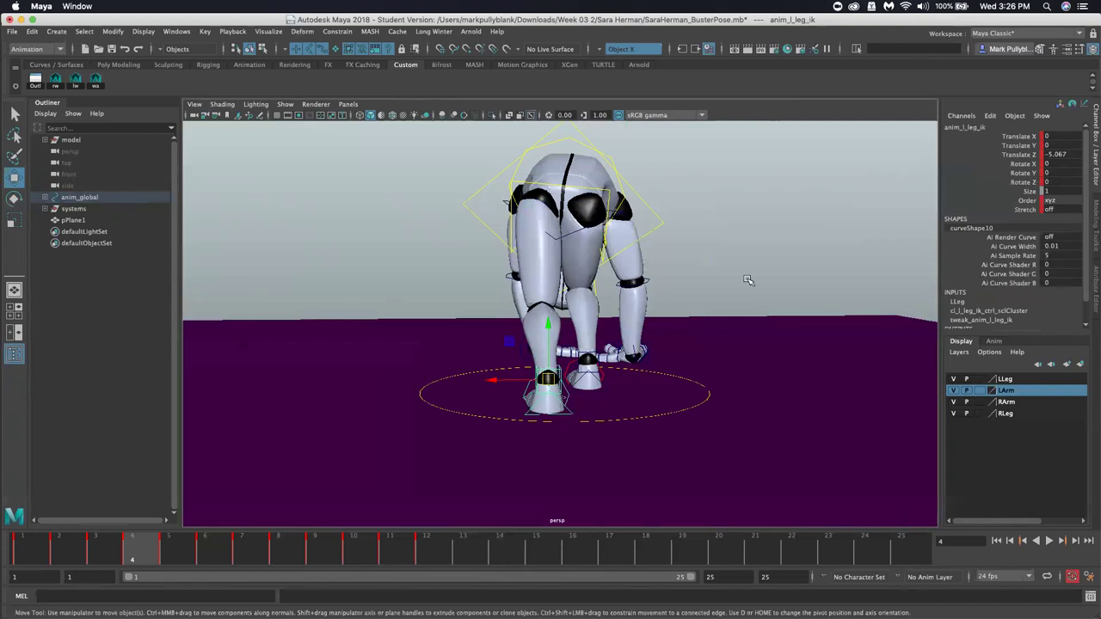
click(530, 387)
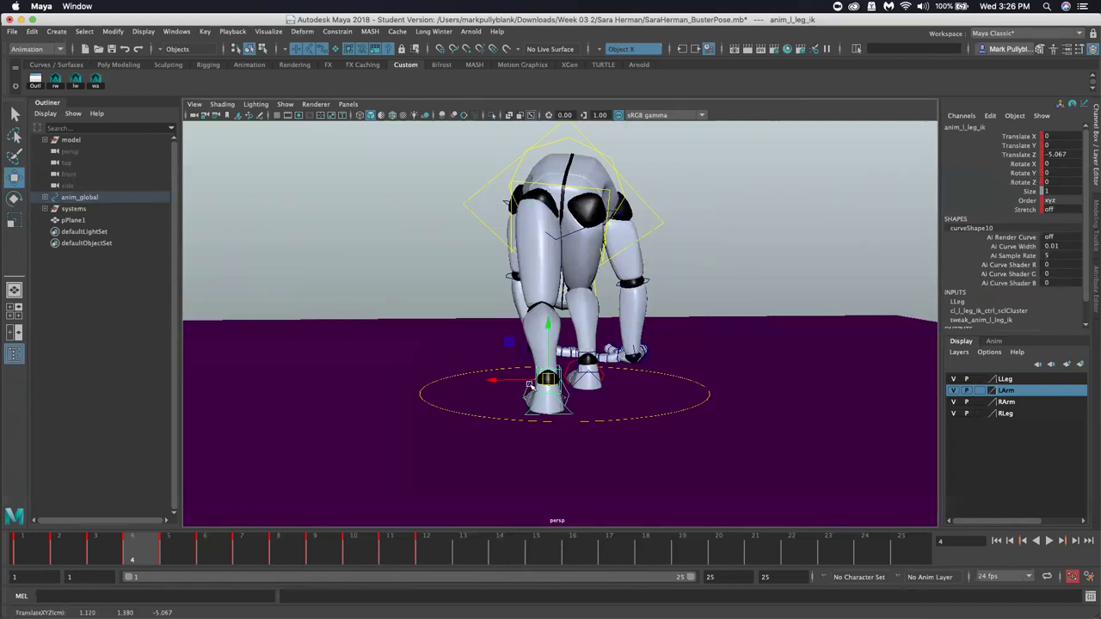
alt+drag(501, 390, 631, 422)
key(e)
alt+drag(516, 392, 463, 365)
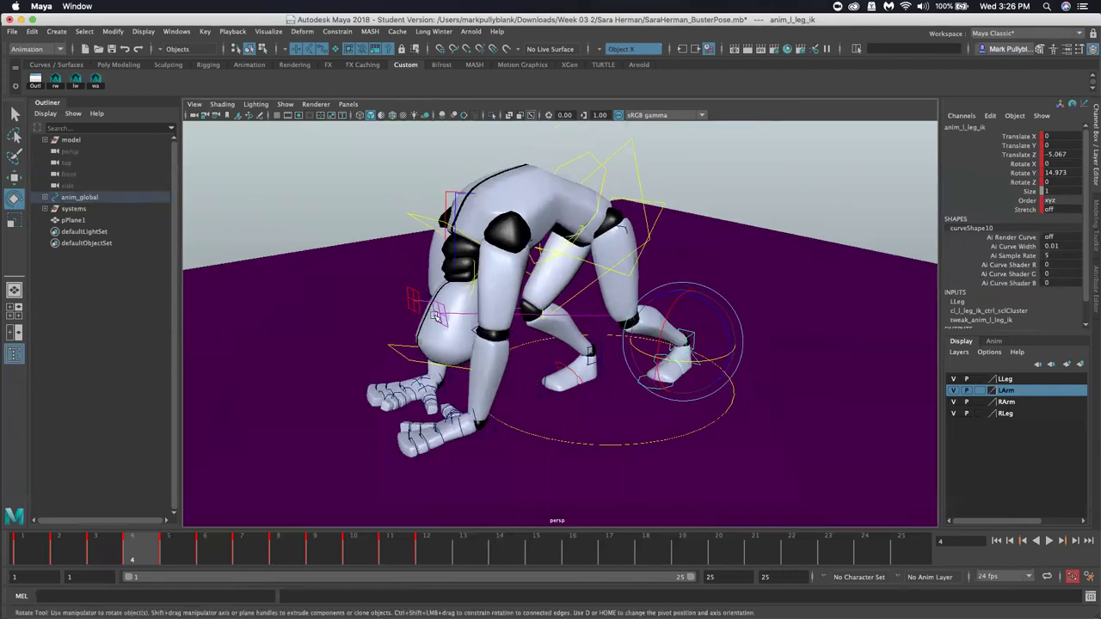
Move the left knee IK control to about Translate X 3.276, Z -0.951
click(437, 317)
key(w)
alt+drag(439, 319, 641, 332)
mouse_move(537, 378)
alt+mouse_down()
mouse_move(585, 379)
mouse_move(536, 379)
alt+mouse_up()
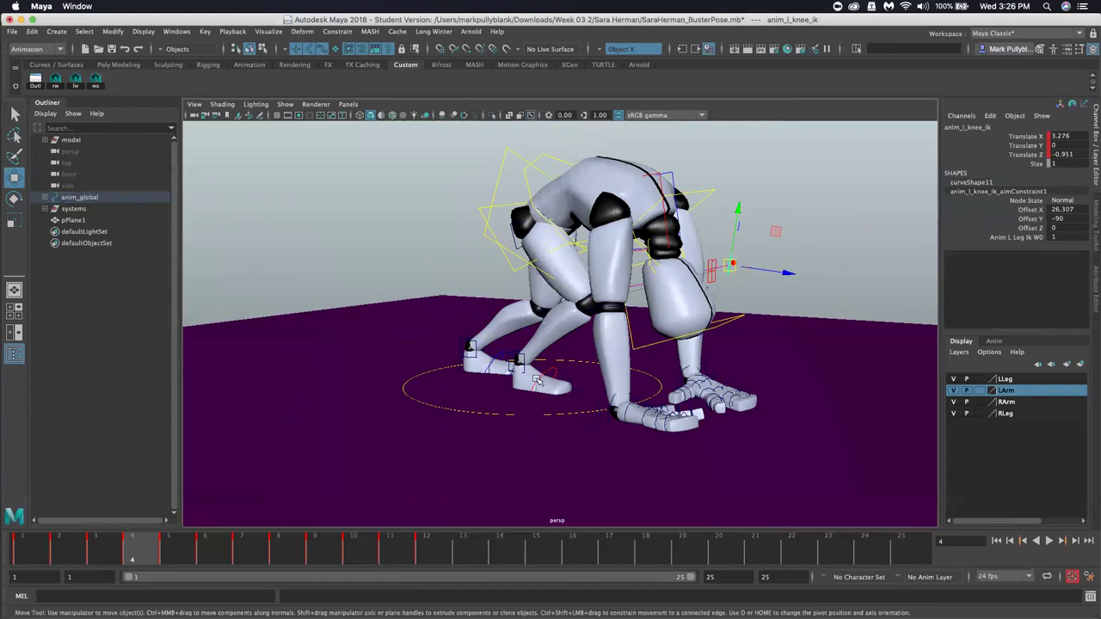
Move the right knee IK control to about Translate X -3.68, Y -0.628, Z -0.559
click(521, 366)
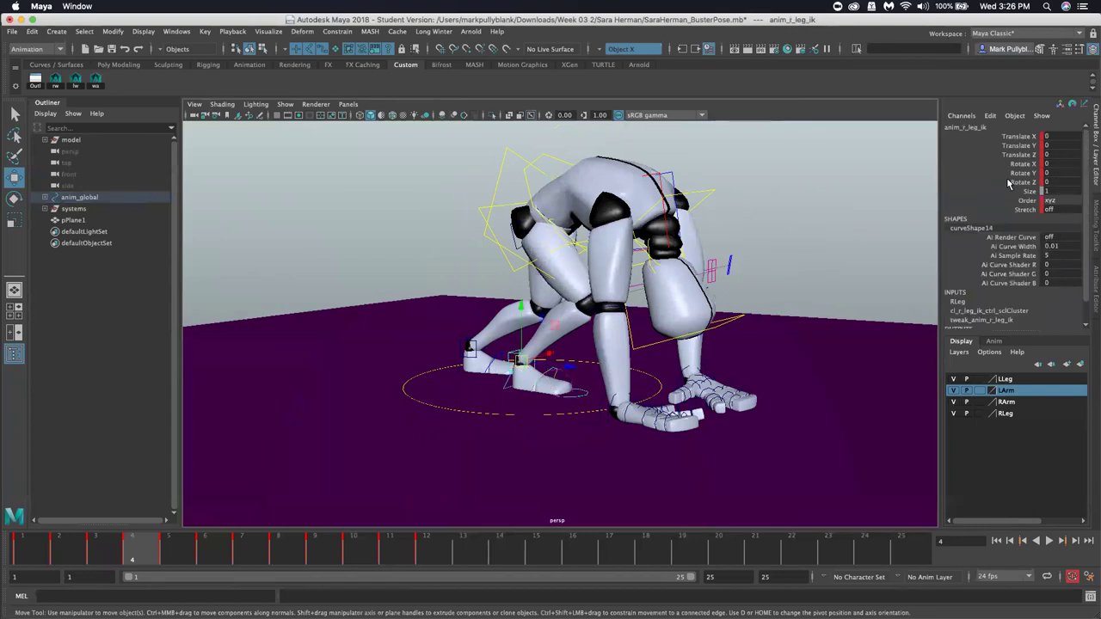
alt+drag(558, 344, 513, 364)
key(e)
click(592, 268)
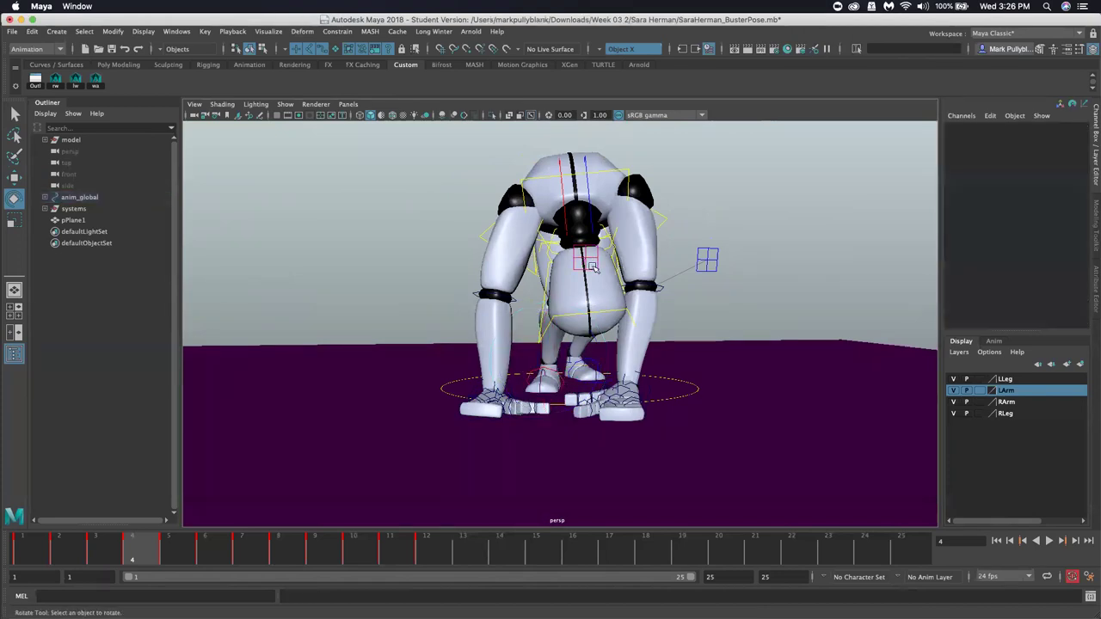
click(592, 268)
key(w)
drag(593, 264, 585, 284)
scroll(501, 279, down, 3)
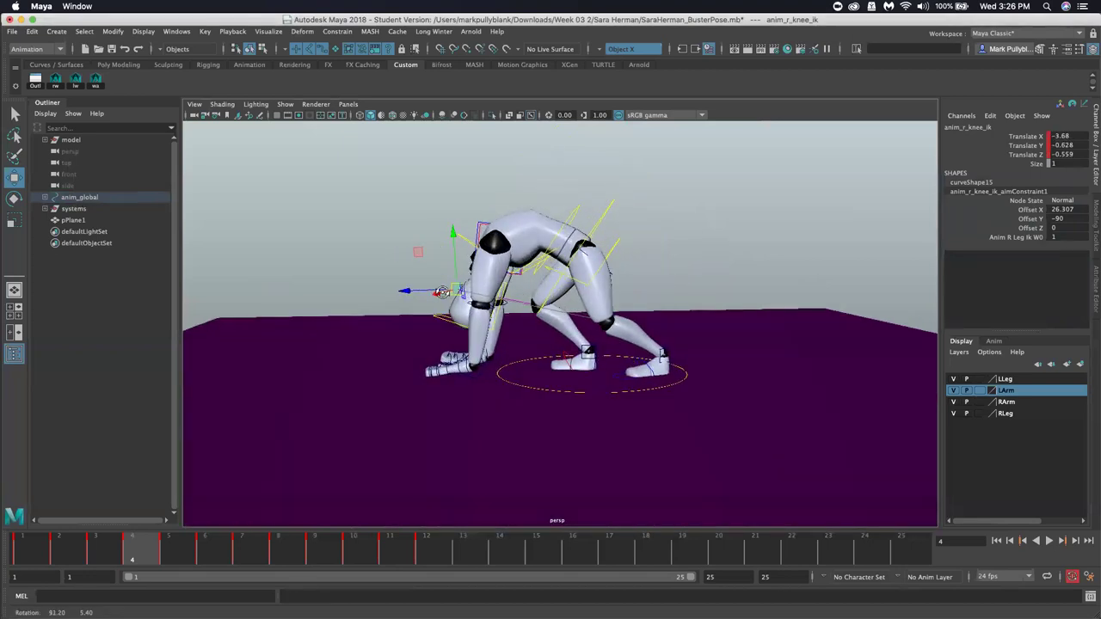
Rotate the pelvis control on frame 4 to about Rotate X -19.245
click(592, 283)
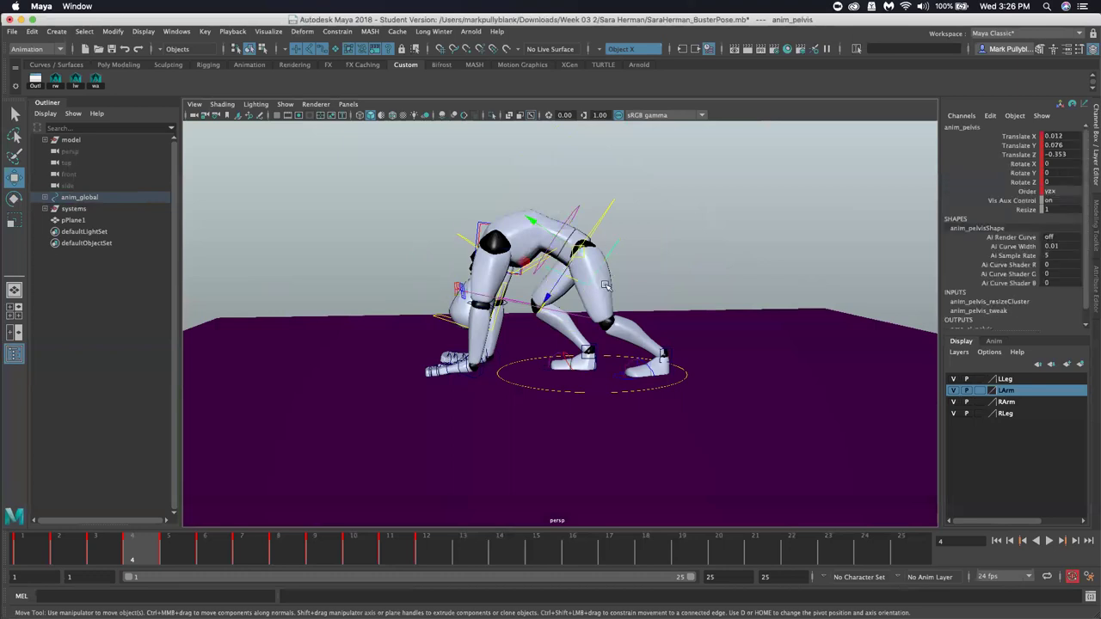
key(e)
drag(601, 298, 572, 300)
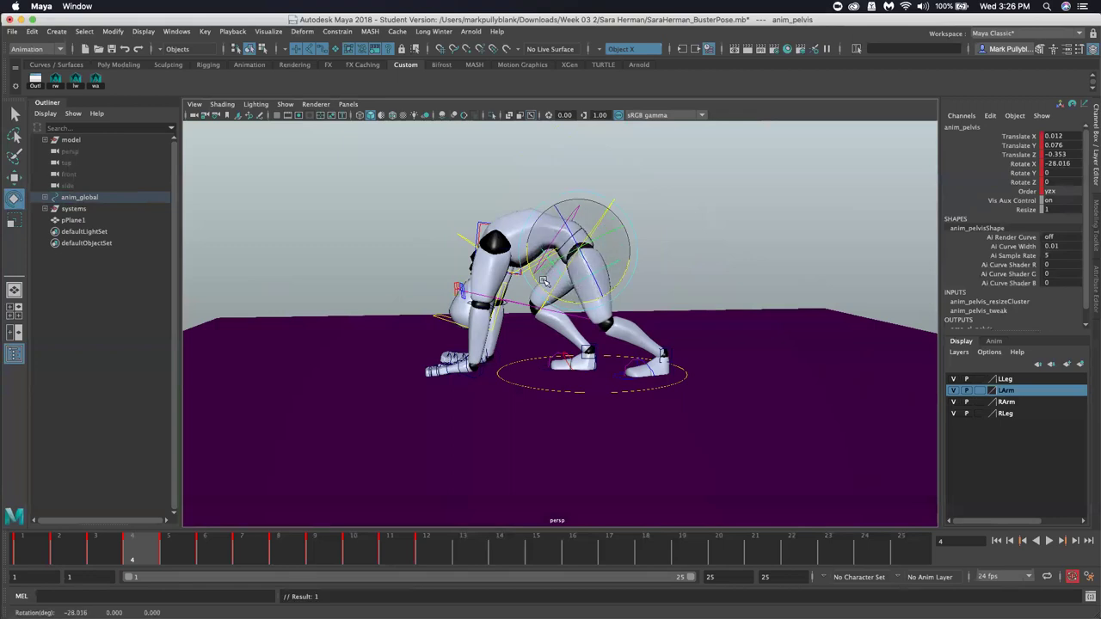
key(ctrl+z)
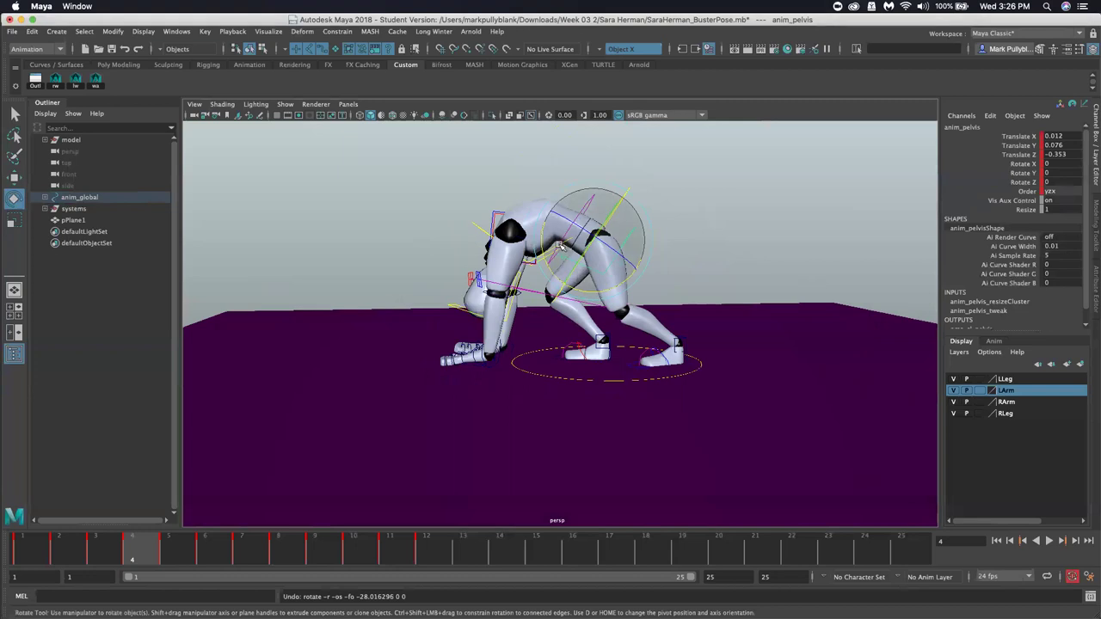
drag(590, 286, 891, 303)
Lift the left heel by rotating the left foot IK control to about Rotate Y 37.887
scroll(489, 382, up, 4)
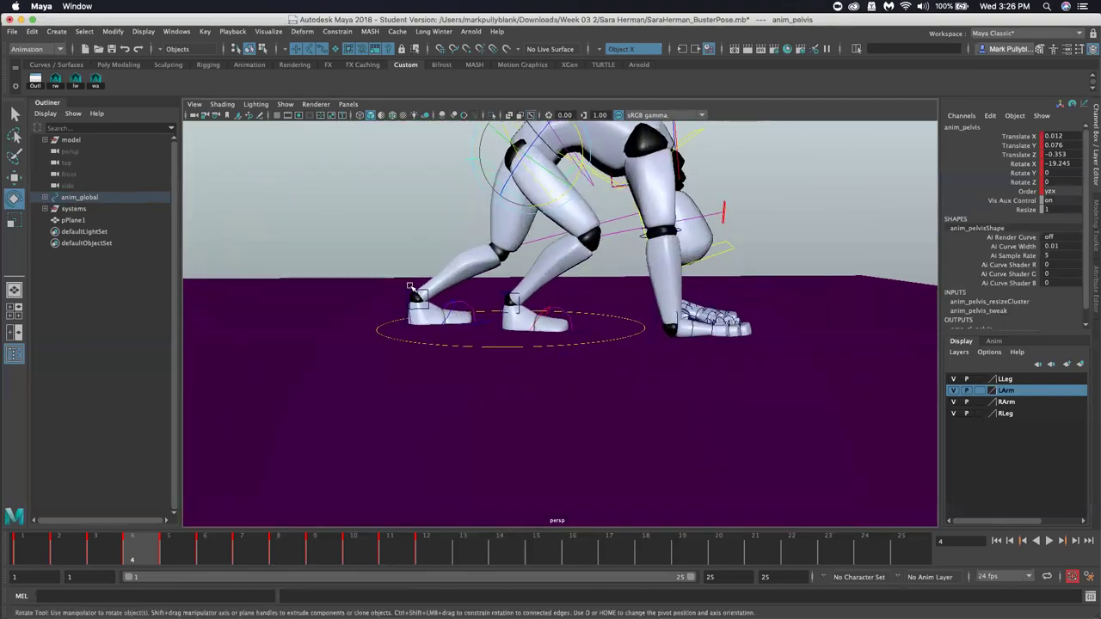
click(447, 323)
drag(413, 310, 396, 286)
key(z)
key(z)
key(z)
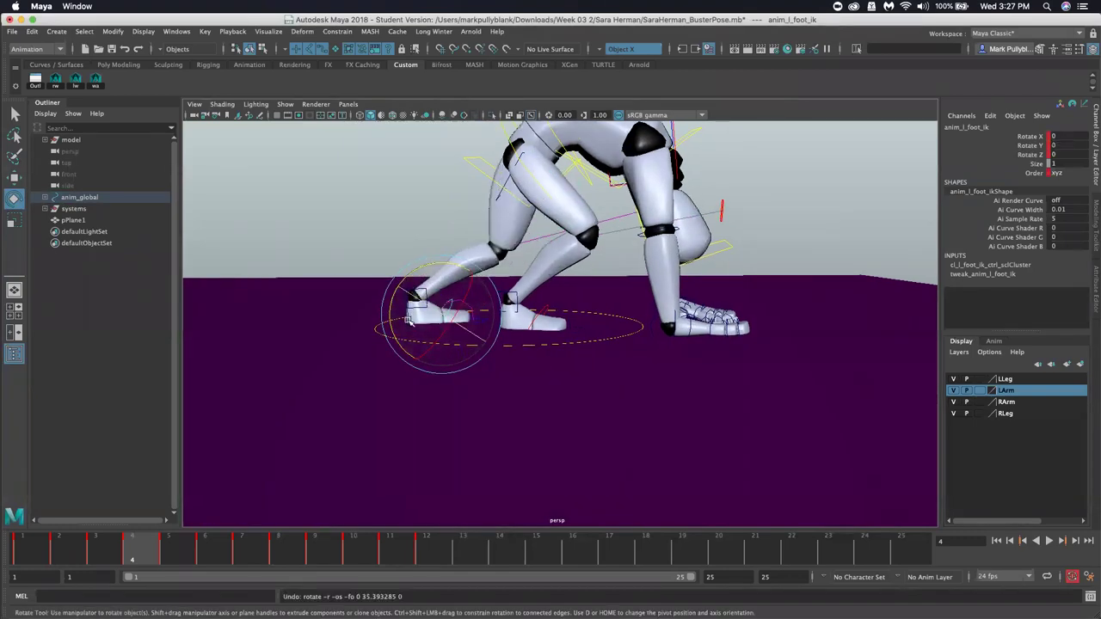
drag(407, 284, 439, 280)
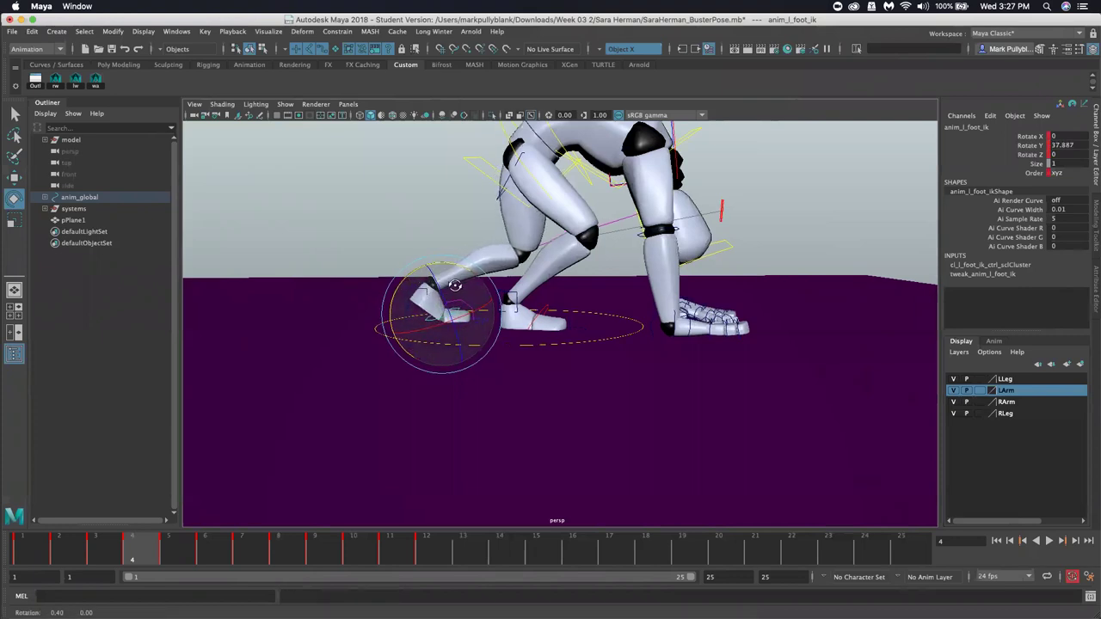
Move the left leg IK control back to about Translate X -0.91, Z -8.47
click(435, 288)
click(434, 289)
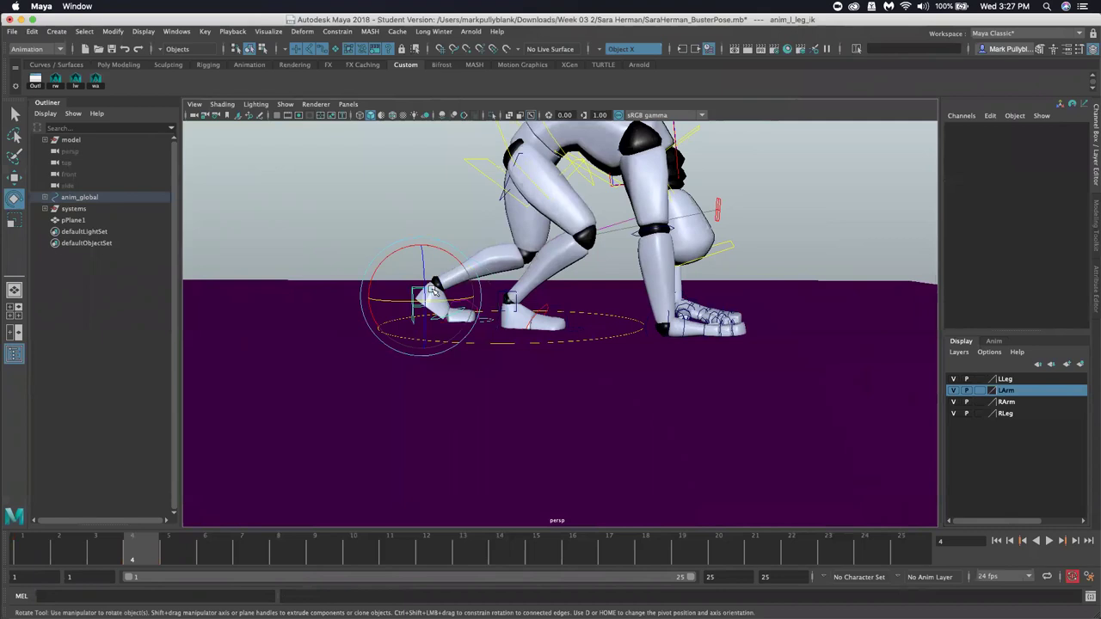
key(w)
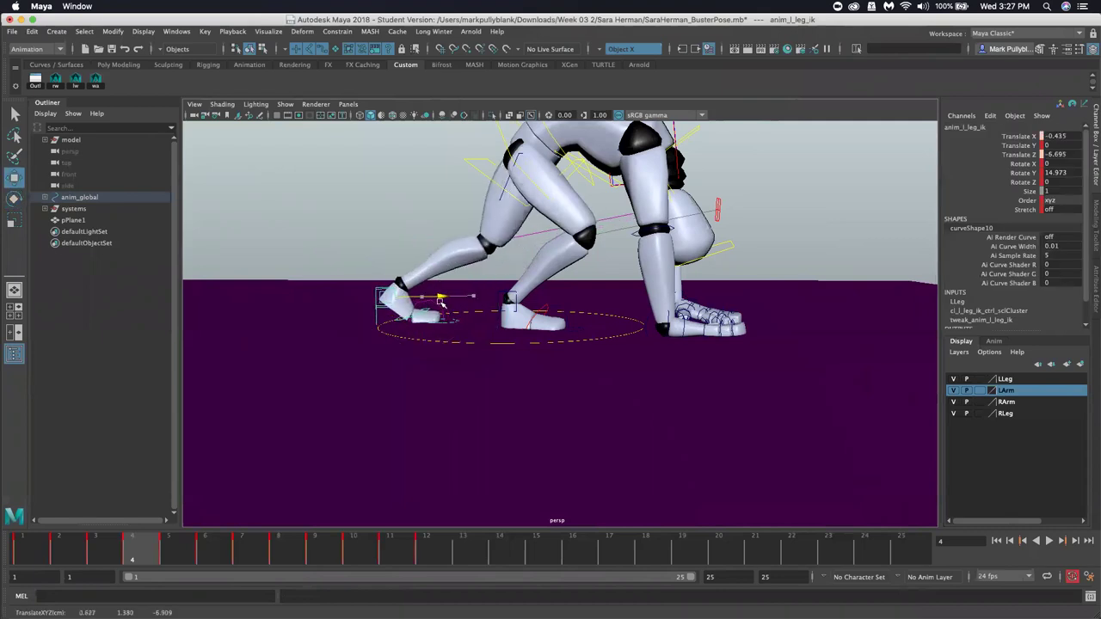
drag(430, 306, 413, 308)
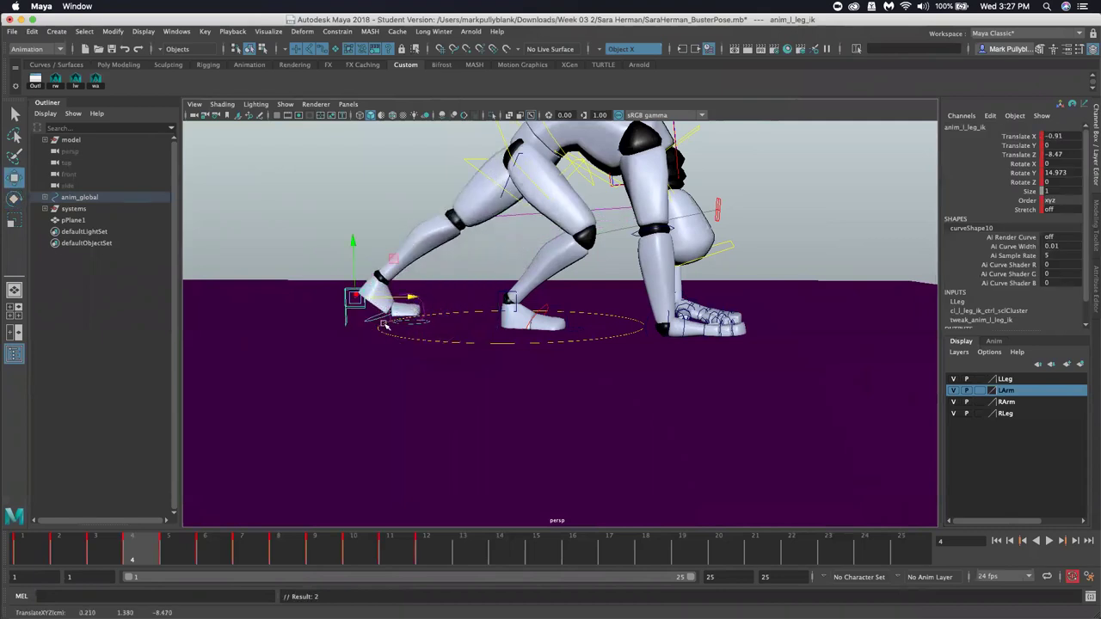
Rotate the left foot IK control further to about Rotate Y 81.979
click(376, 322)
key(e)
drag(391, 320, 429, 301)
alt+drag(428, 301, 482, 225)
alt+drag(580, 300, 688, 301)
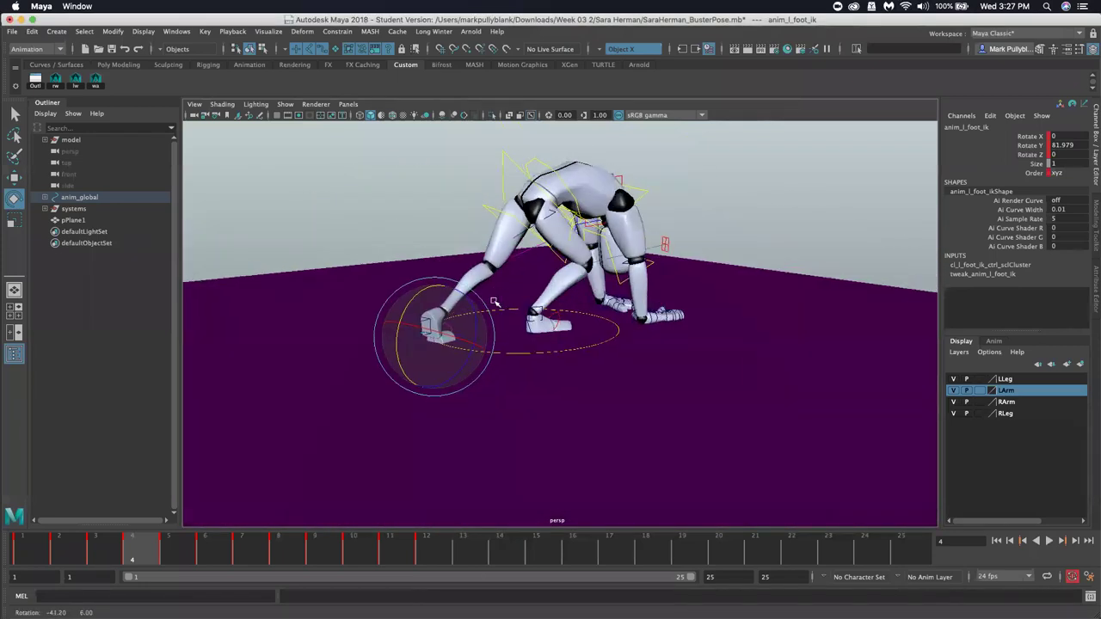
Go to frame 5 and move the right leg IK control to about Translate X 0.162, Y 10.976, Z -5.543
click(175, 551)
alt+drag(430, 378, 548, 278)
scroll(475, 296, up, 5)
click(527, 317)
key(w)
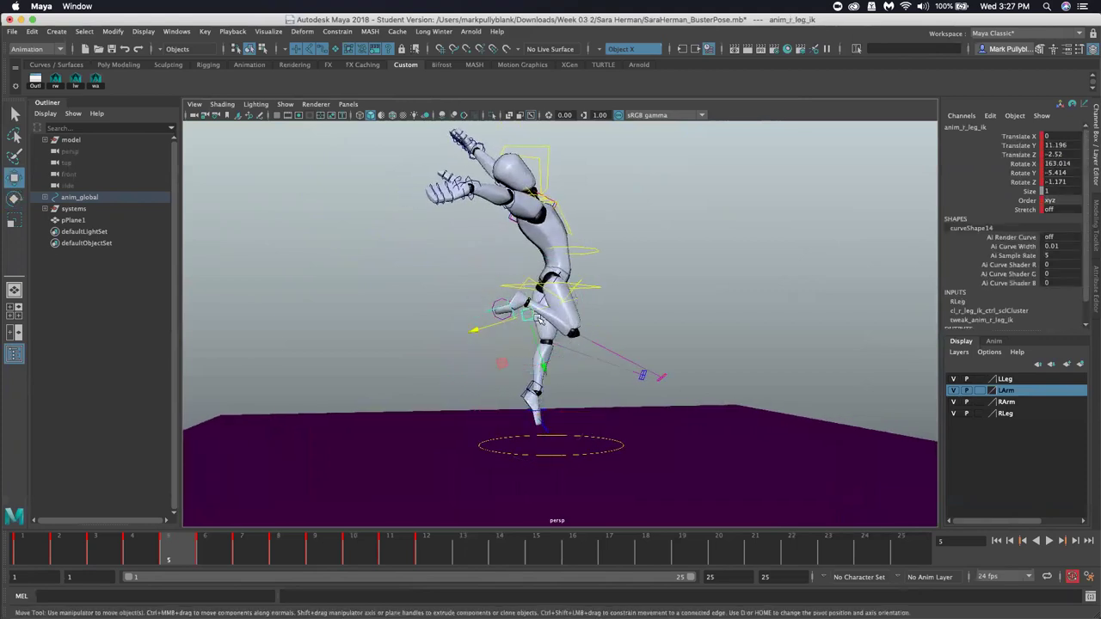
drag(532, 319, 471, 314)
key(z)
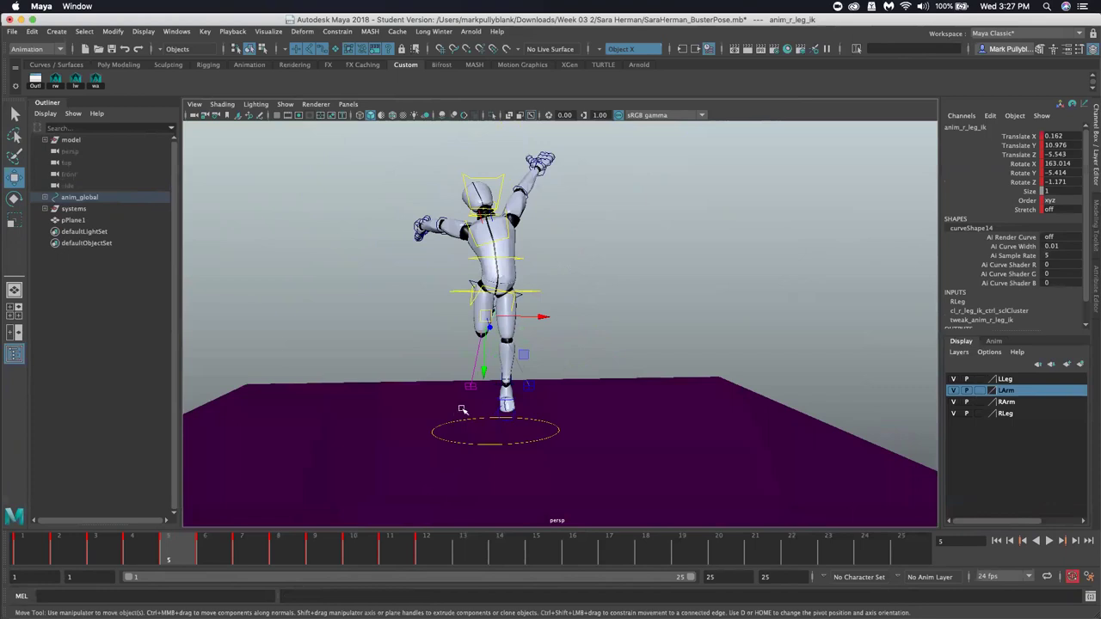
scroll(462, 410, up, 4)
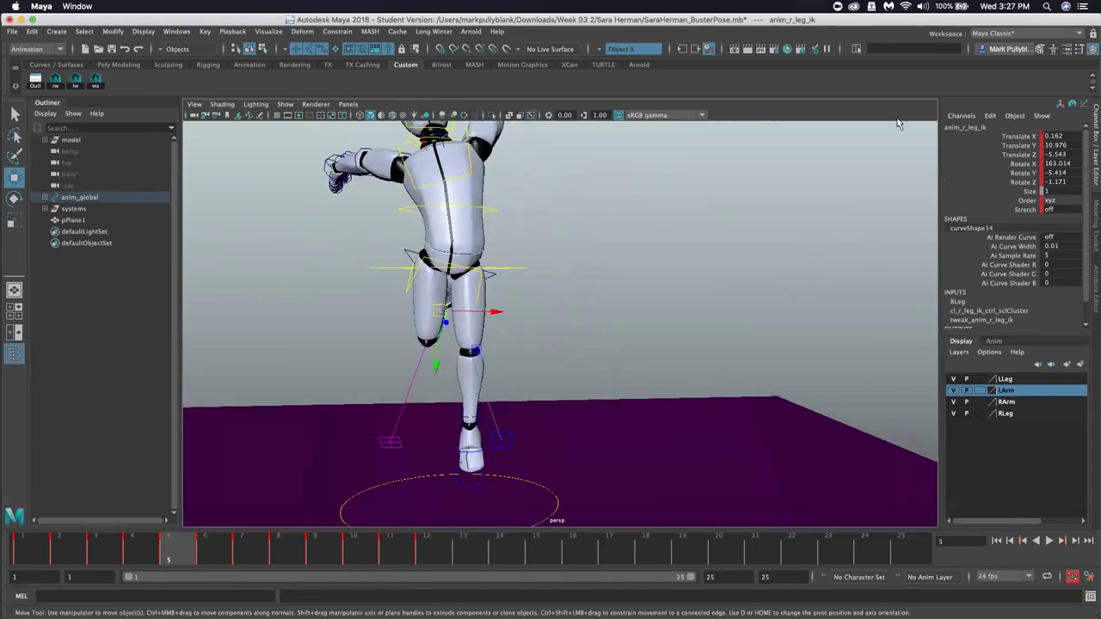
Advance to frame 6 and examine the torso pose and the clavicle and chest controls from the side
click(224, 548)
alt+drag(436, 337, 525, 343)
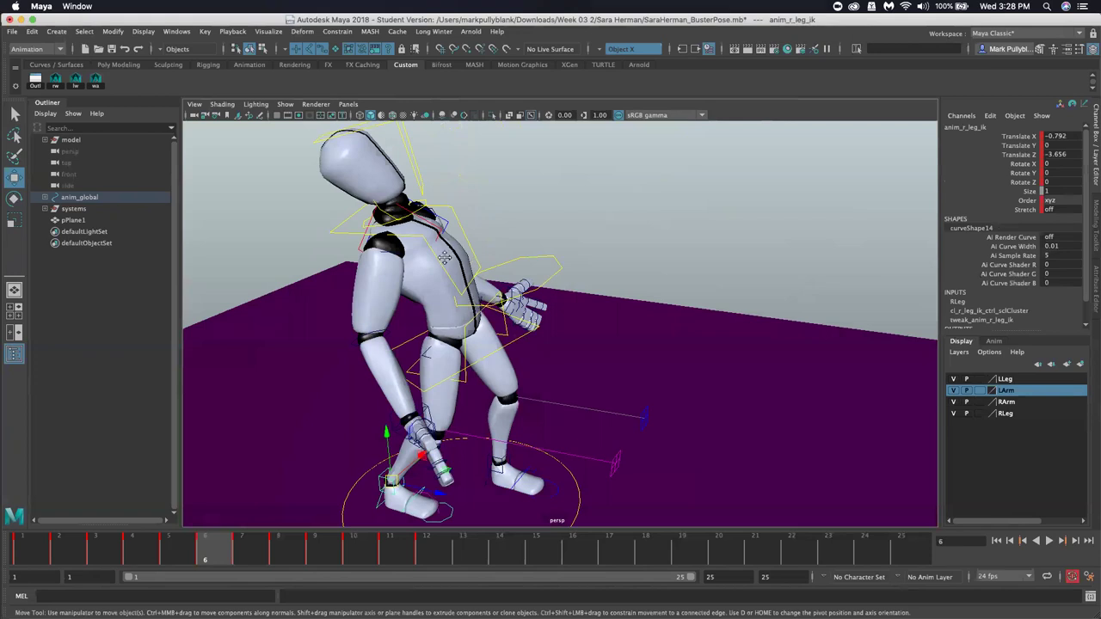
scroll(445, 257, up, 5)
scroll(420, 319, up, 3)
alt+drag(421, 319, 400, 308)
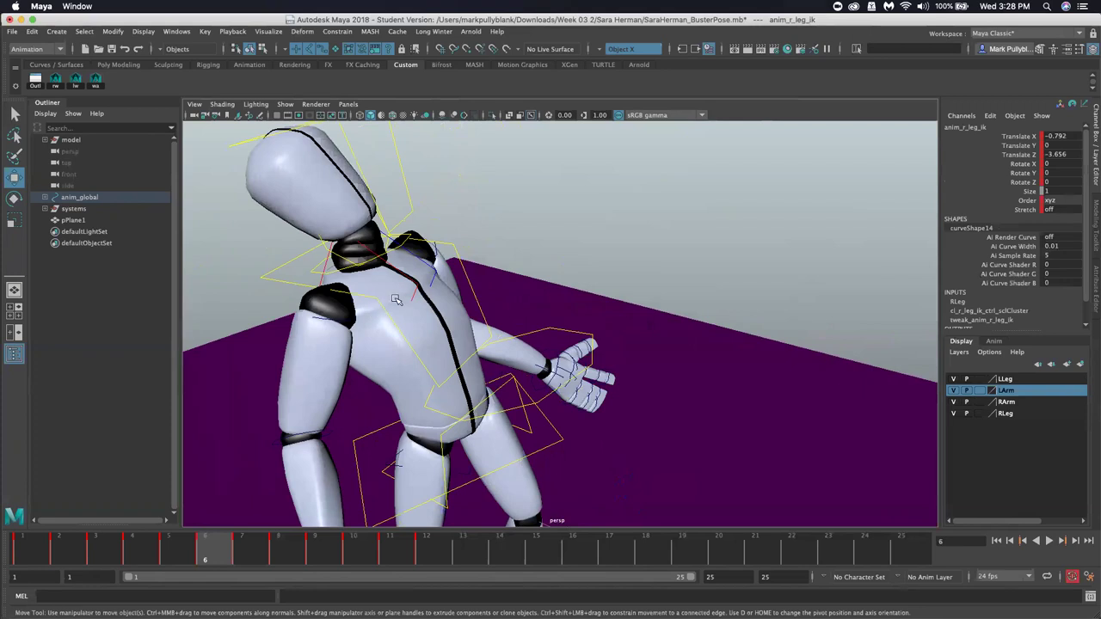
click(414, 285)
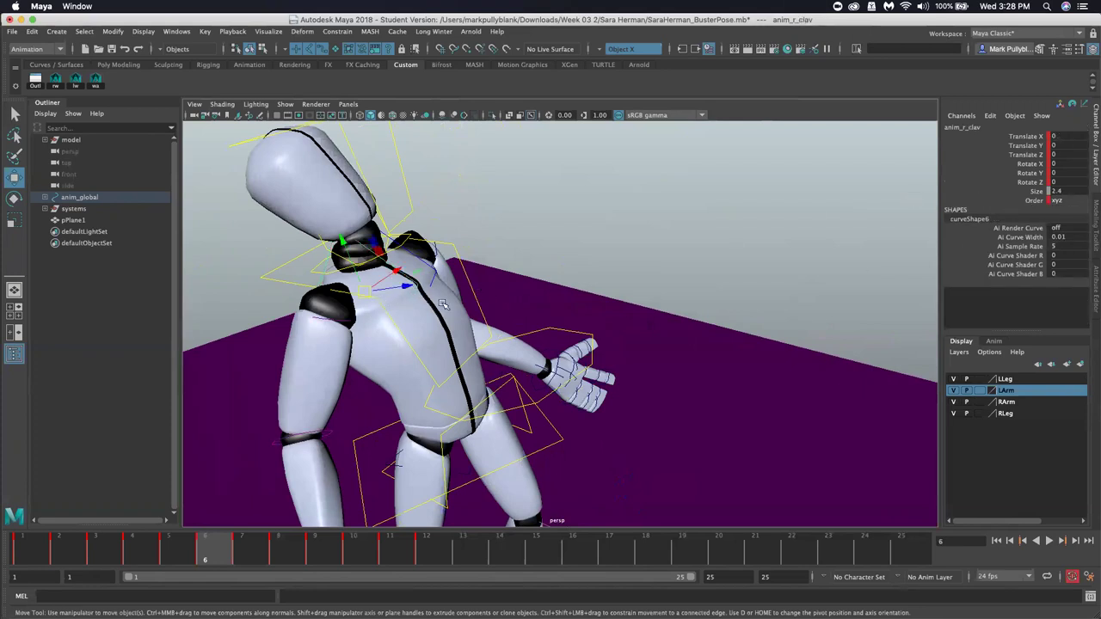
click(562, 297)
alt+drag(413, 307, 381, 311)
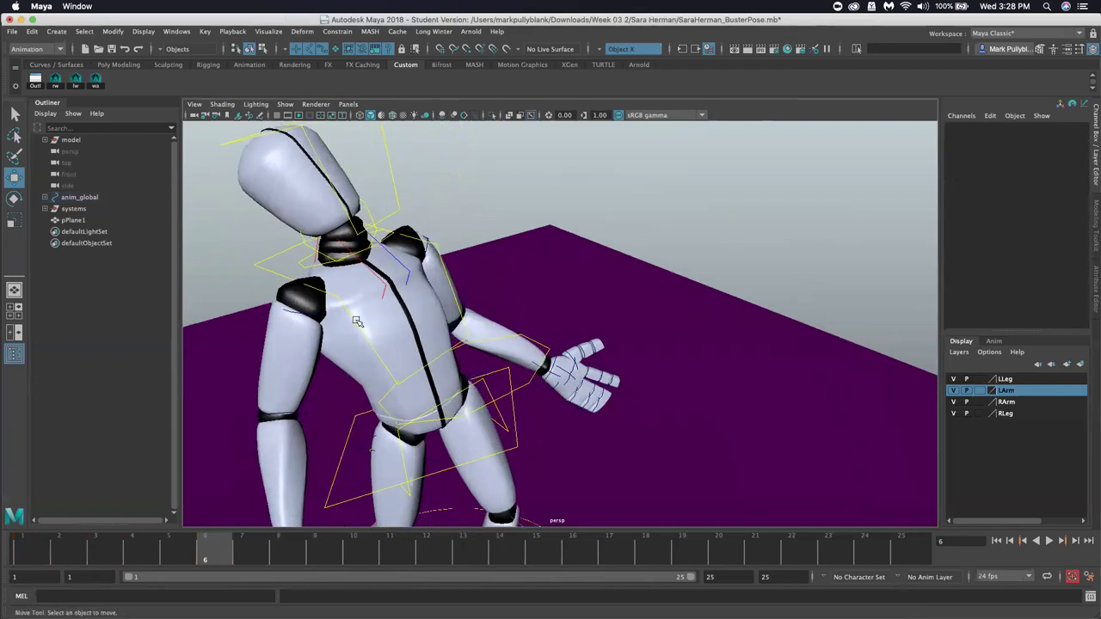
click(357, 326)
alt+drag(358, 326, 536, 327)
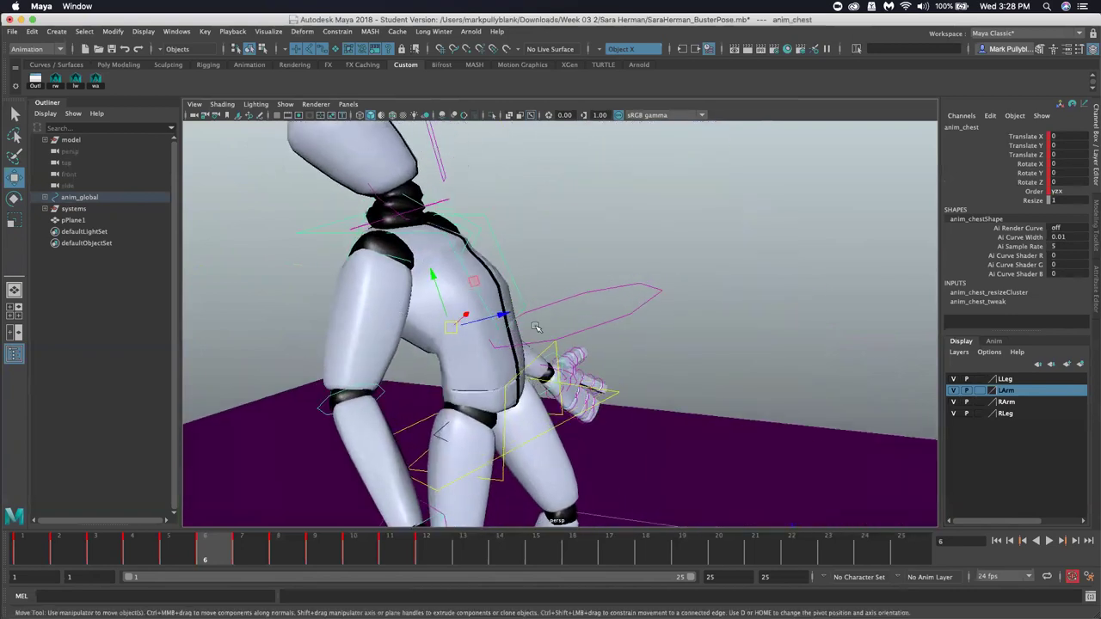
Try to straighten the frame 6 spine with the back, chest and COG controls, and undo the changes
click(582, 332)
drag(627, 301, 488, 295)
key(z)
click(467, 277)
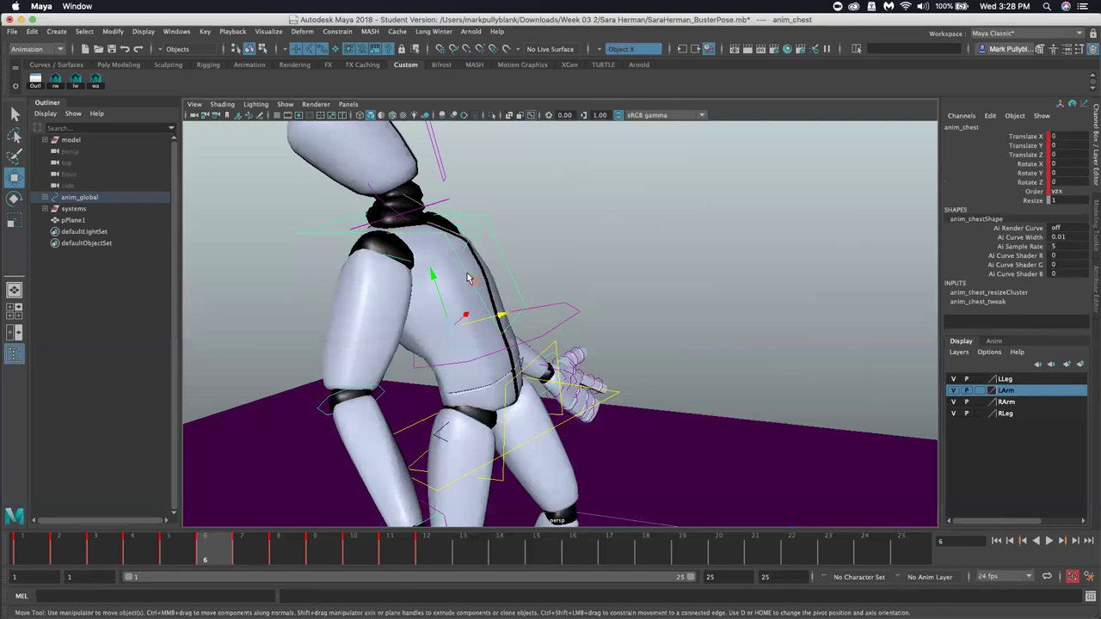
key(e)
drag(476, 282, 509, 266)
click(495, 372)
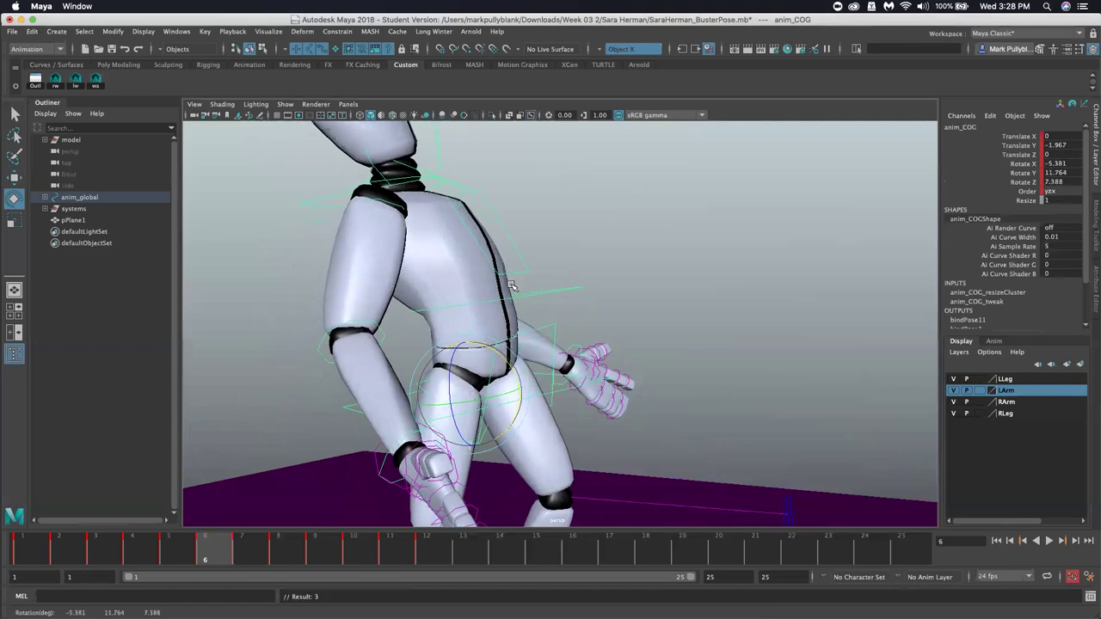
key(z)
key(z)
key(z)
key(z)
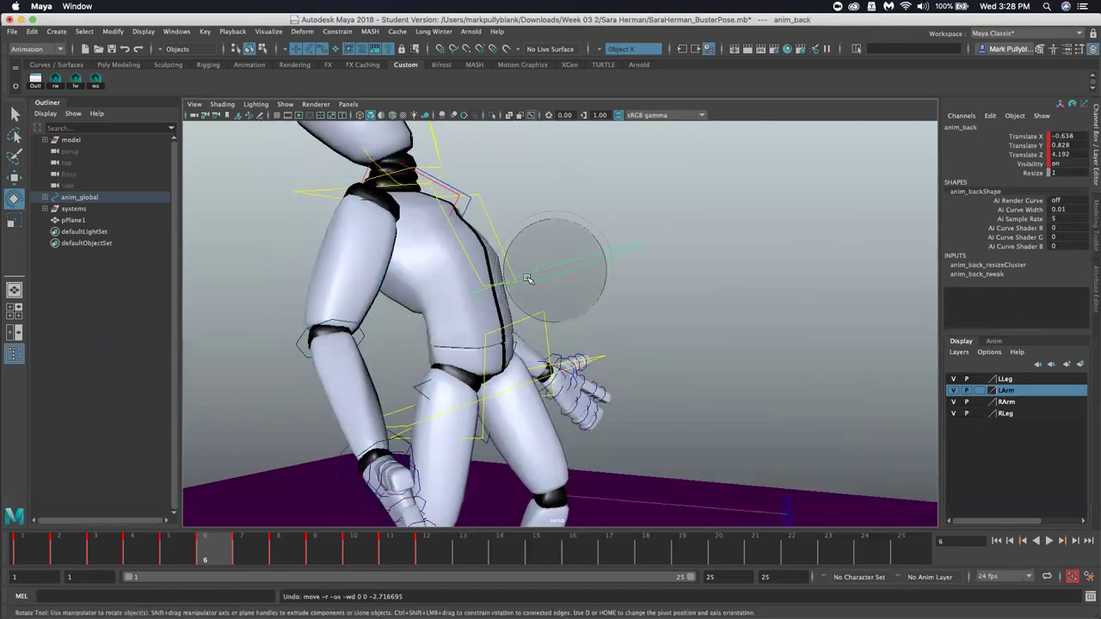
Examine the chest control's translate and rotate channels on frame 6
alt+drag(472, 315, 501, 348)
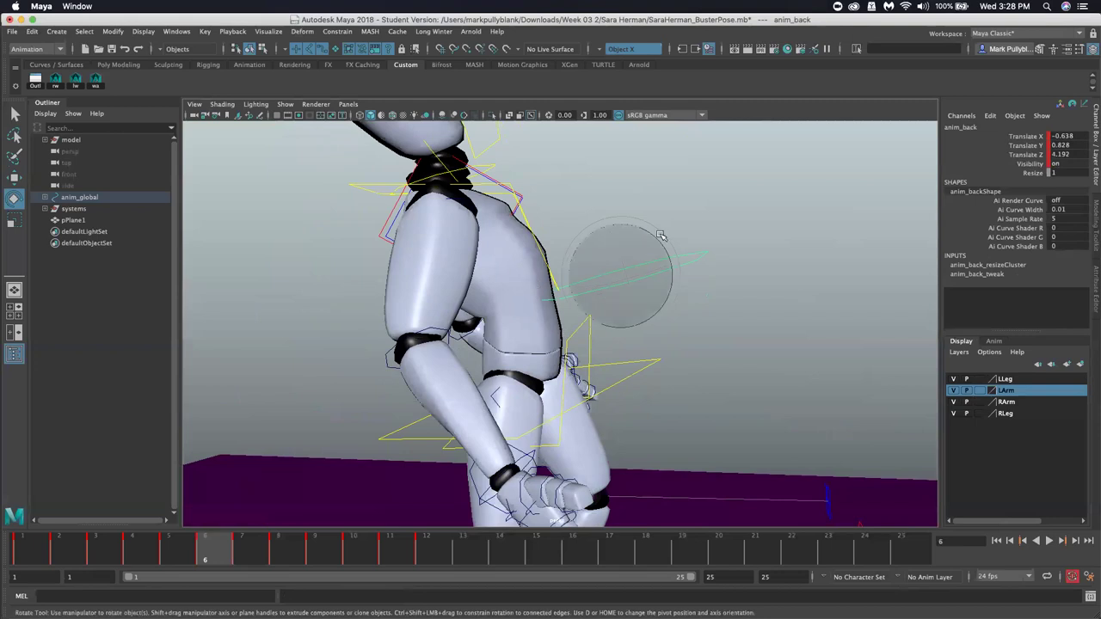
click(524, 219)
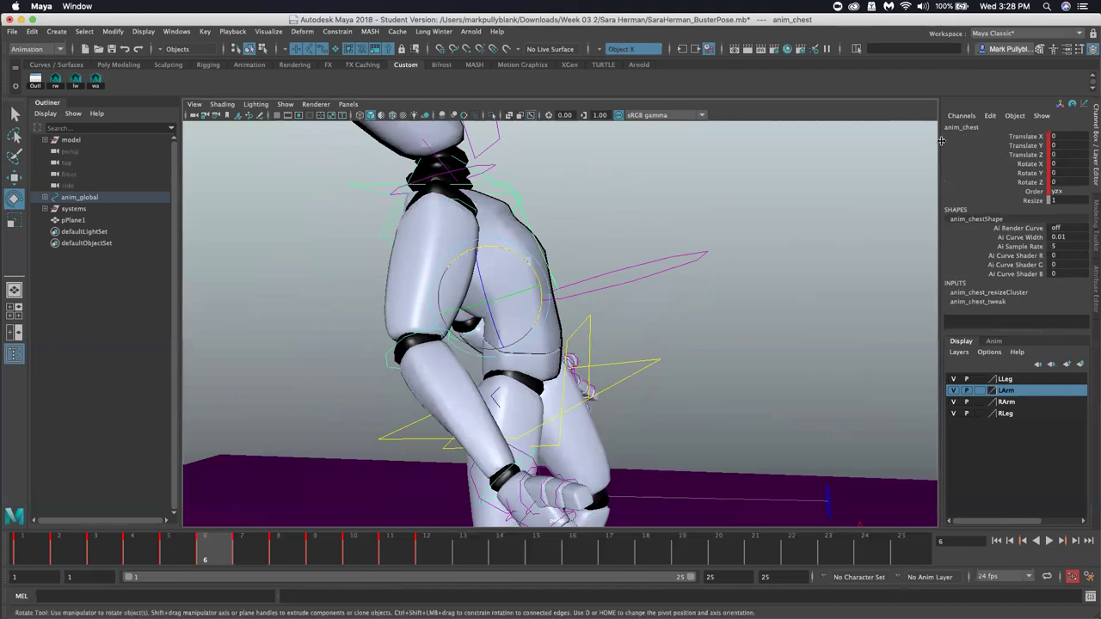
drag(1056, 138, 1064, 179)
click(784, 195)
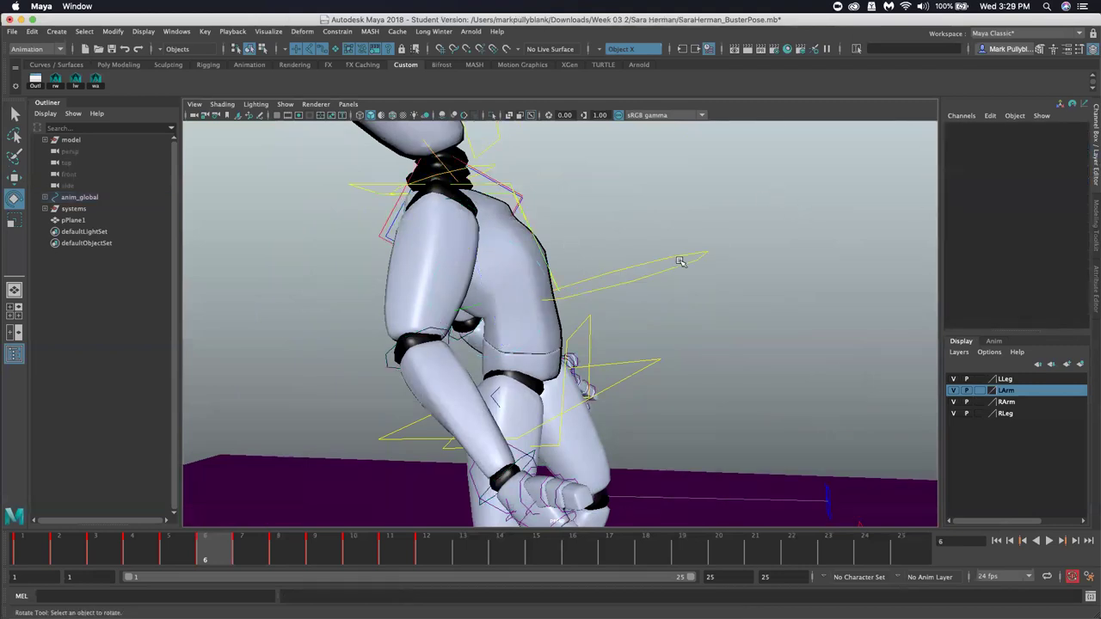
Move the back control inward toward the torso to about Translate Z 1.706
click(674, 268)
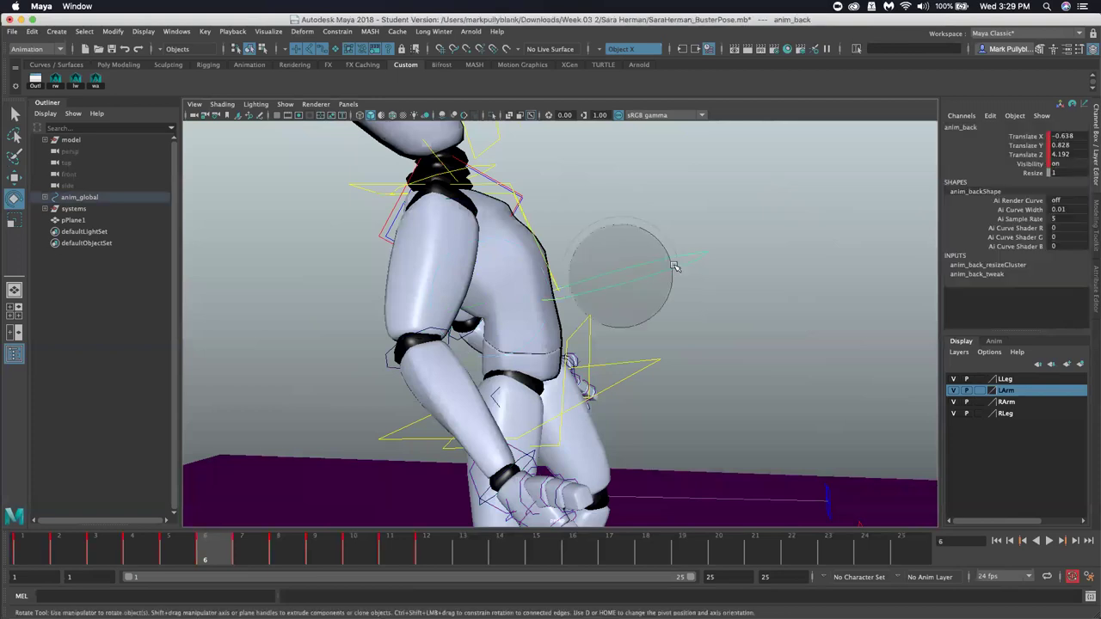
key(w)
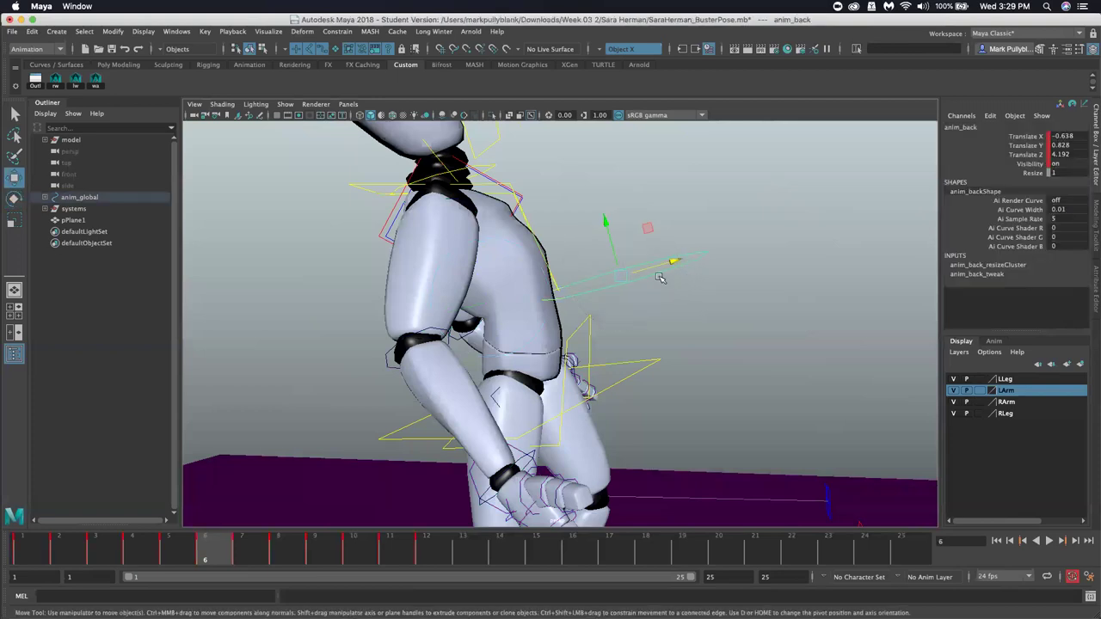
drag(673, 260, 600, 282)
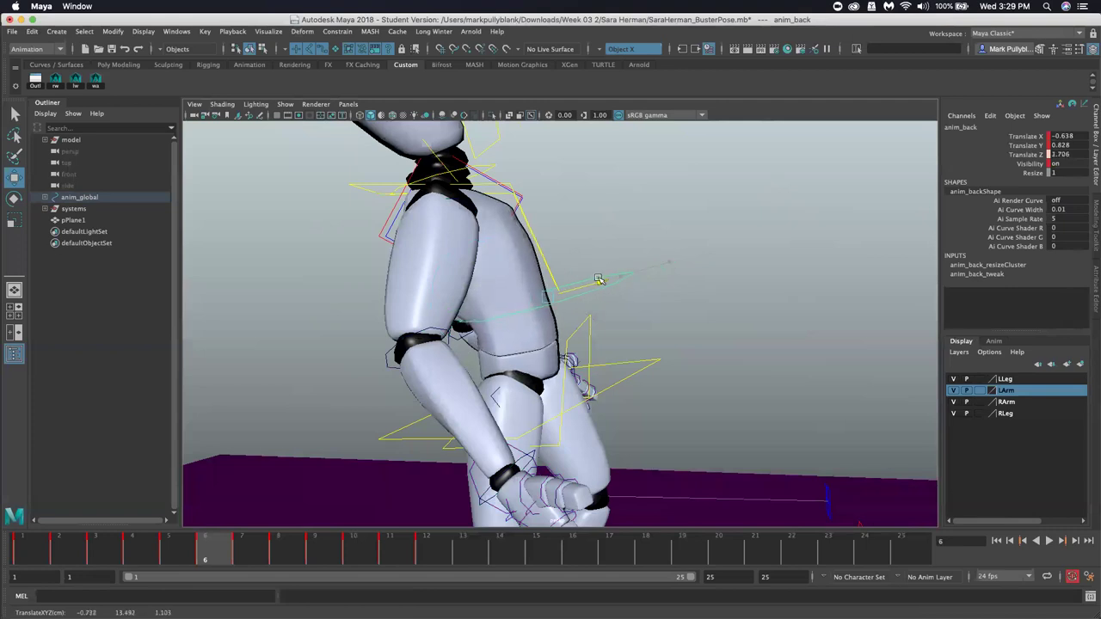
Bend the chest control forward to about Rotate X -17.018 and rotate the pelvis to about Rotate X 8.944
click(545, 261)
key(e)
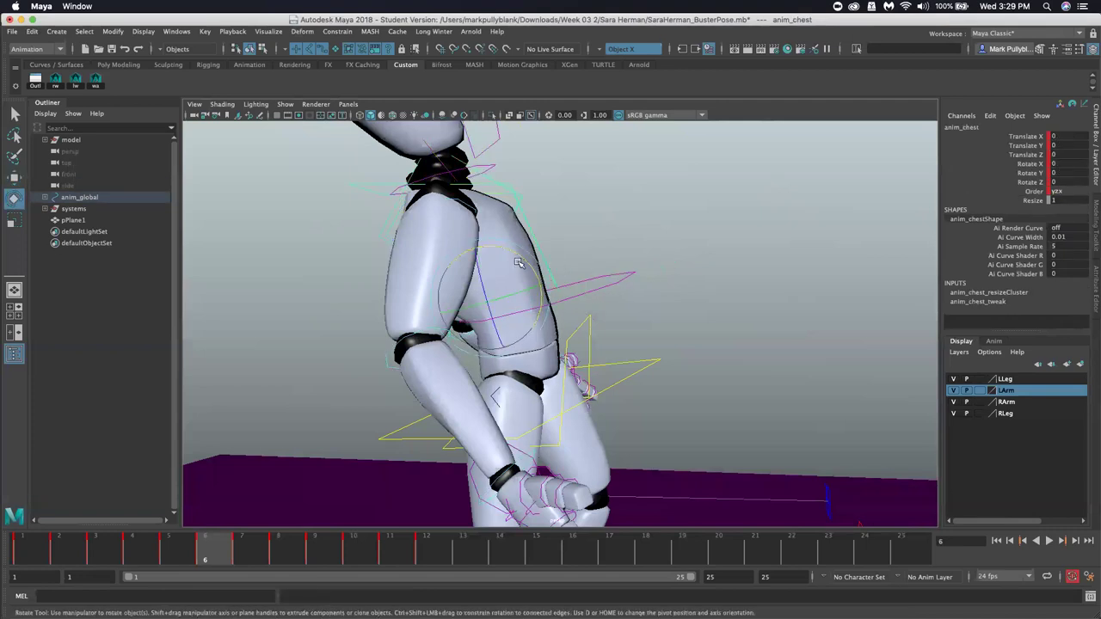
drag(519, 257, 504, 238)
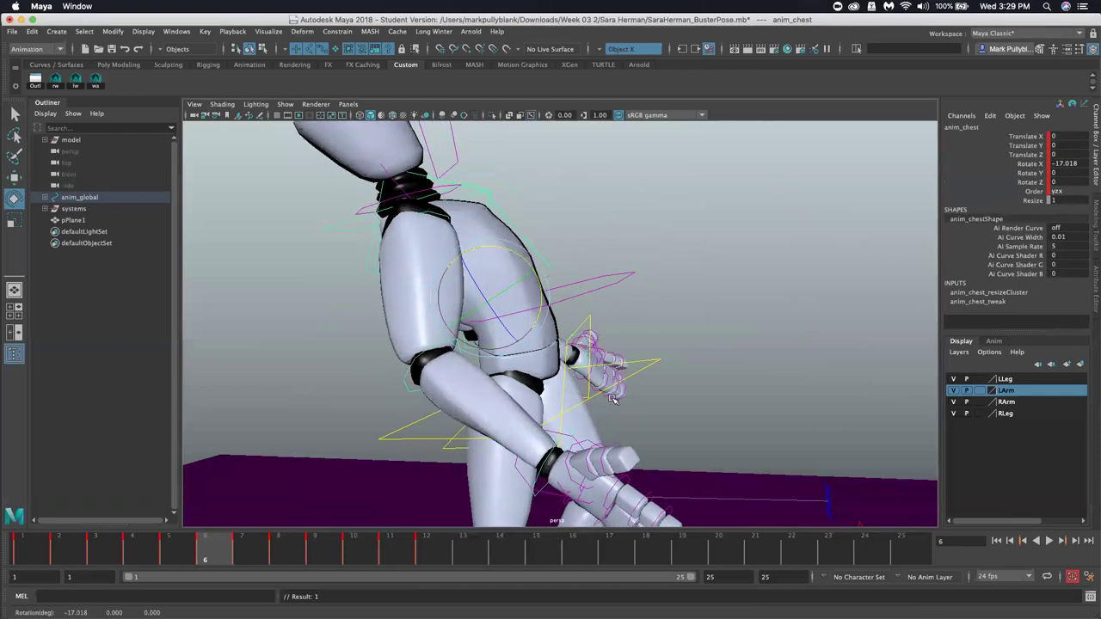
click(558, 338)
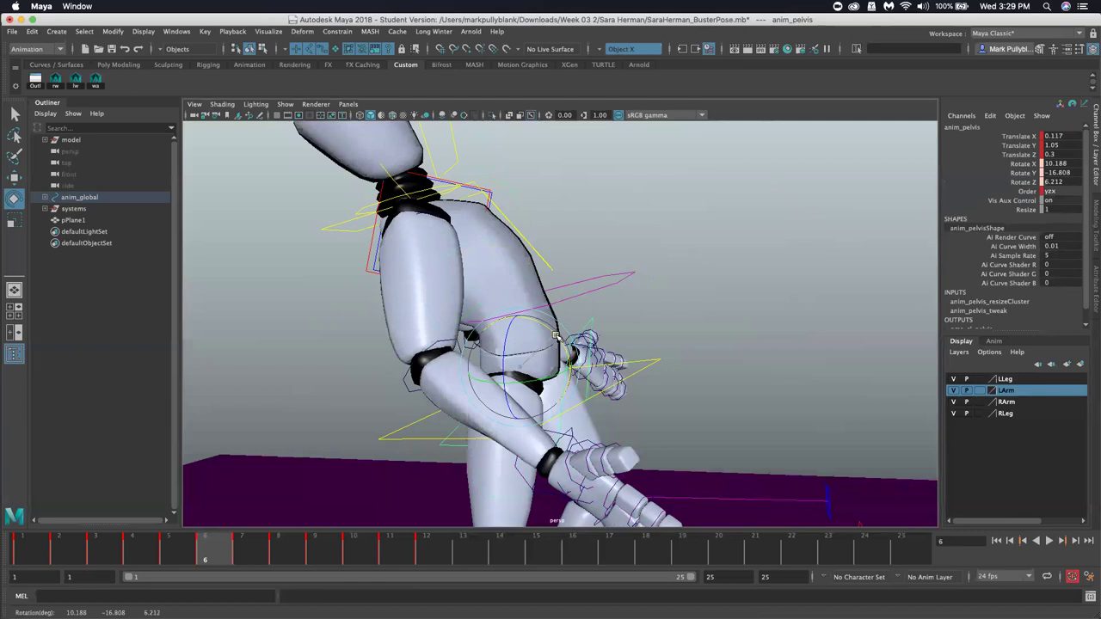
drag(557, 337, 567, 380)
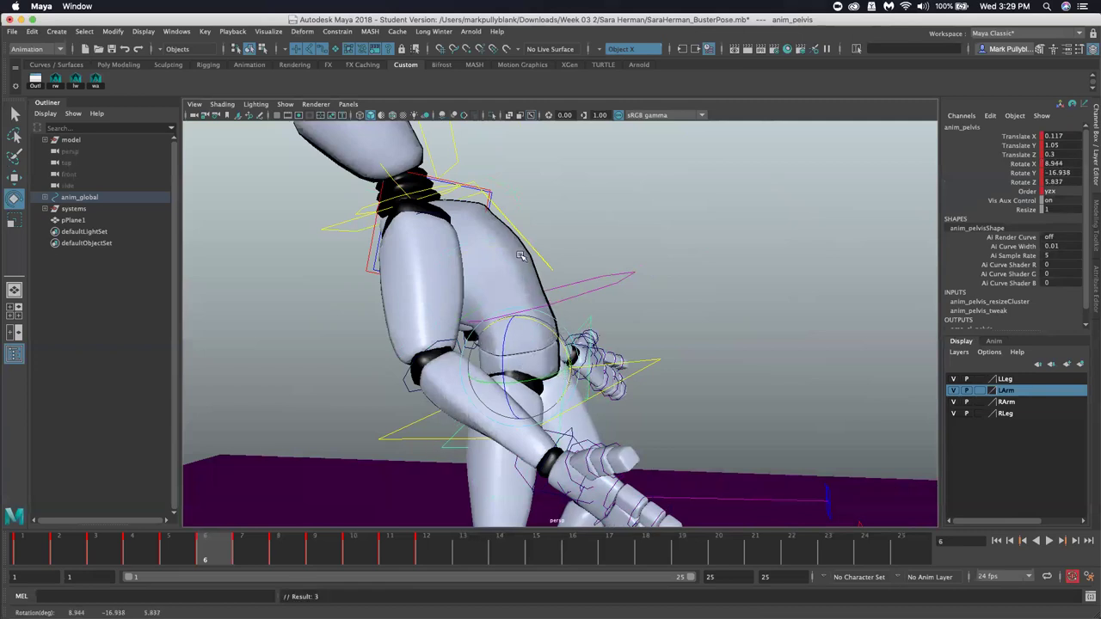
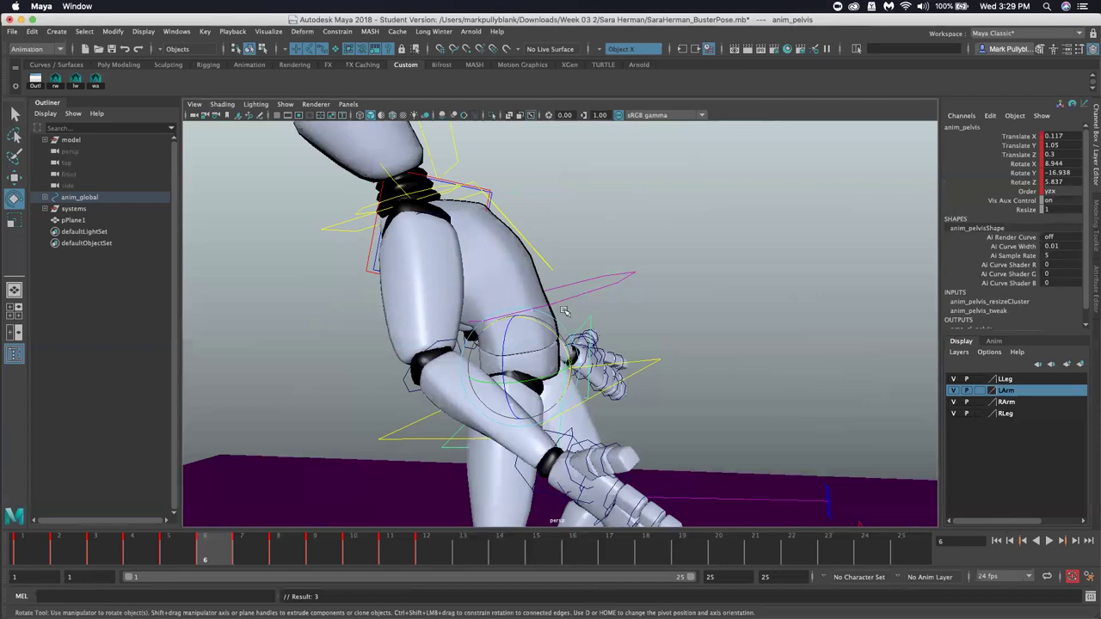
Check the torso from the side and front, and twist the chest control to about Rotate Y 3.114
click(509, 269)
alt+drag(467, 323, 515, 305)
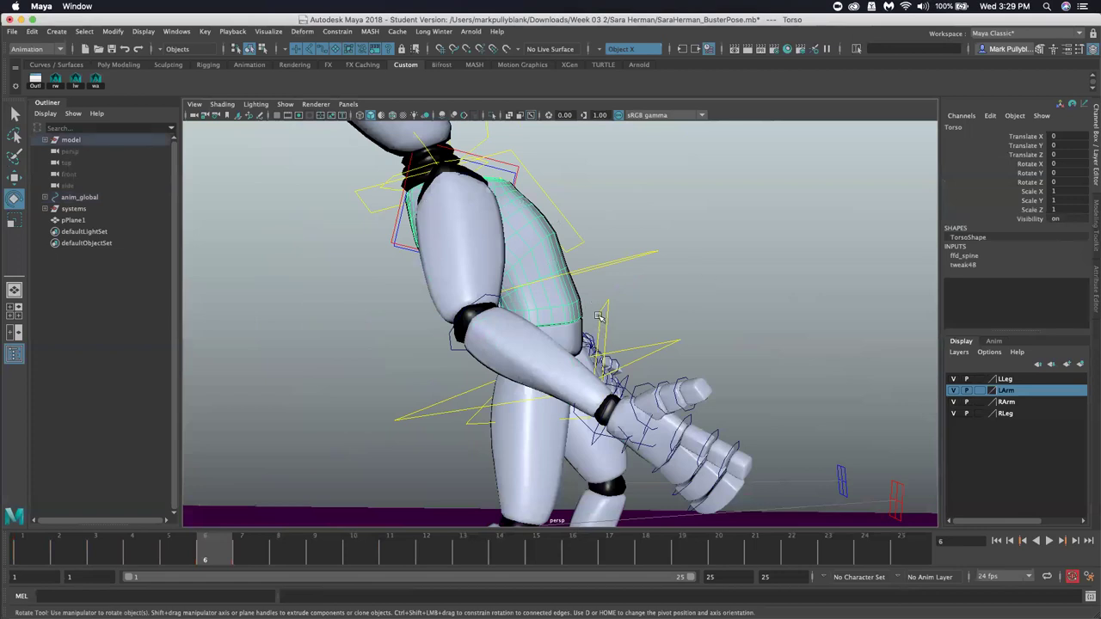
alt+drag(634, 234, 543, 267)
alt+drag(451, 361, 433, 381)
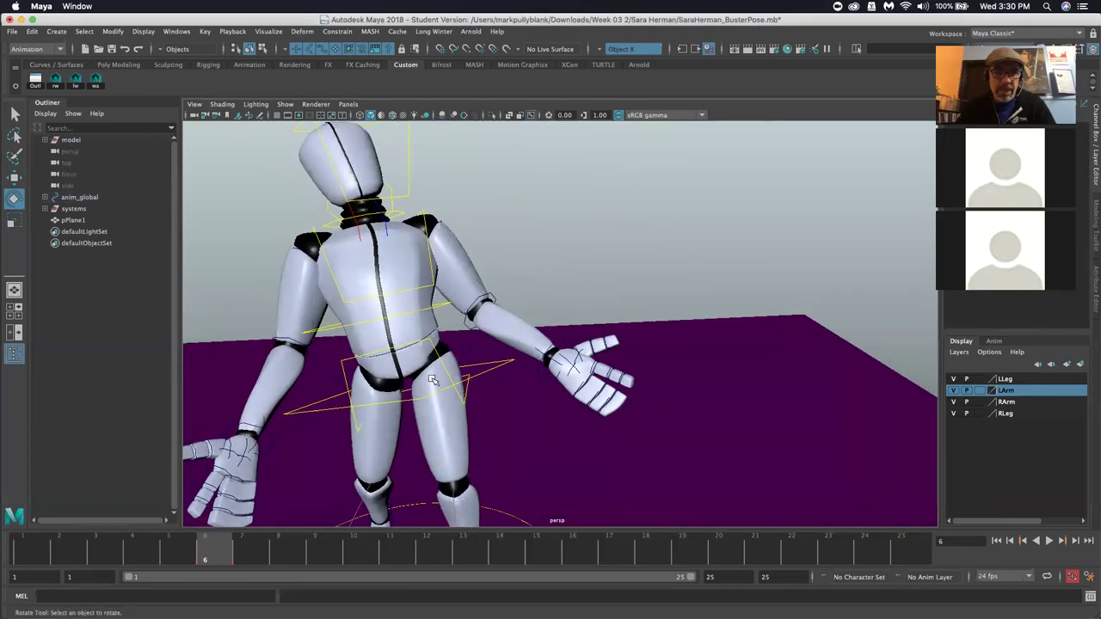
click(435, 303)
alt+drag(435, 303, 432, 366)
click(376, 284)
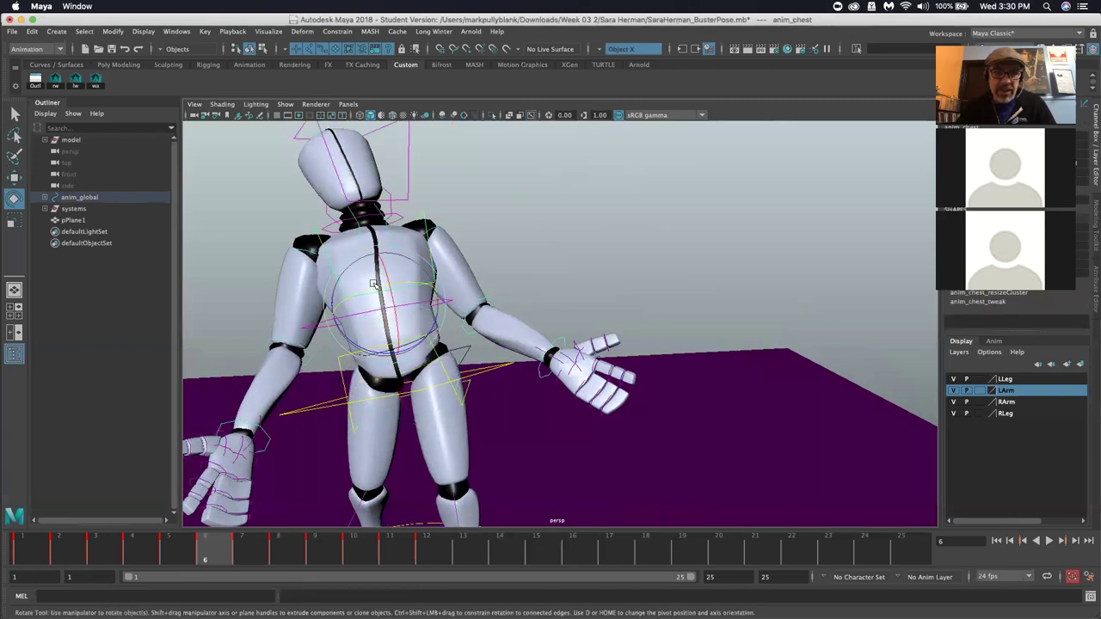
drag(376, 284, 383, 310)
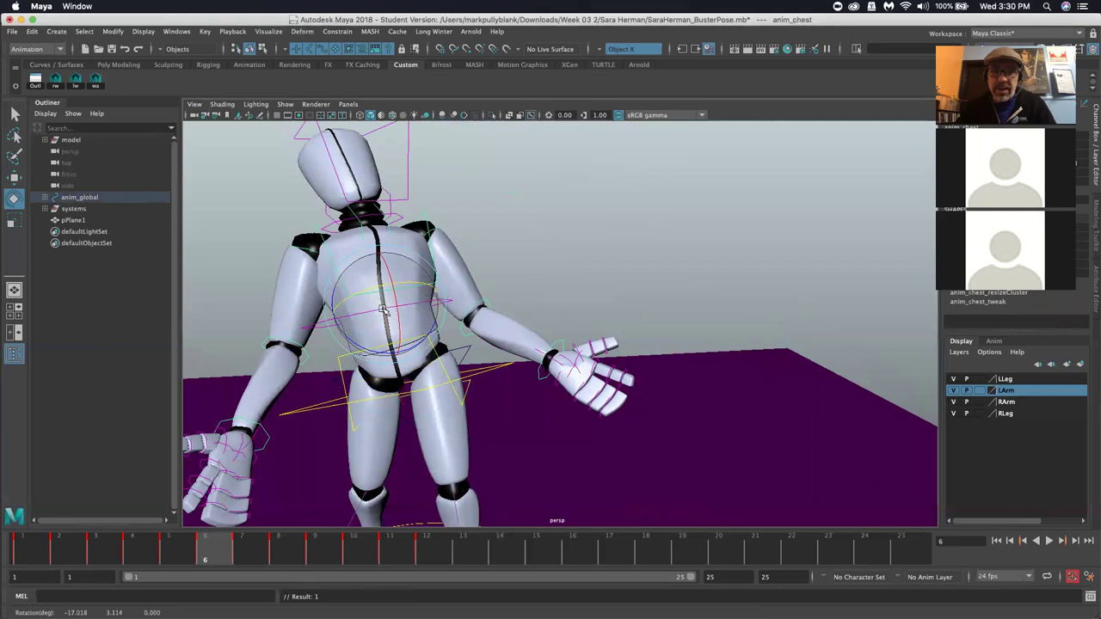
Tilt the chest control sideways to about Rotate Z -7.779
click(369, 381)
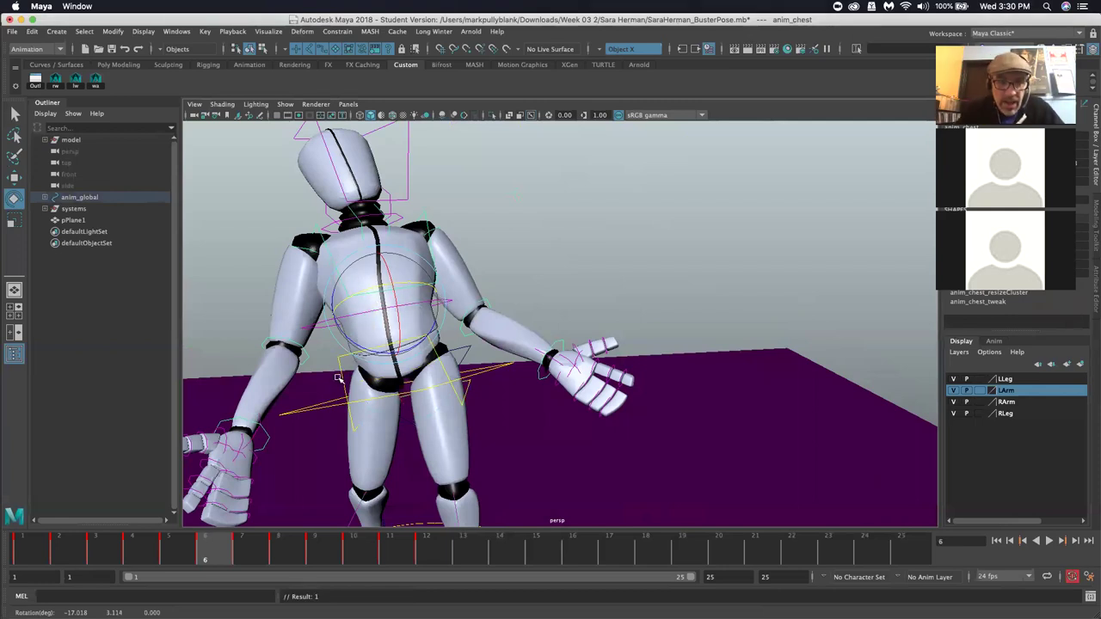
drag(430, 324, 424, 321)
click(336, 274)
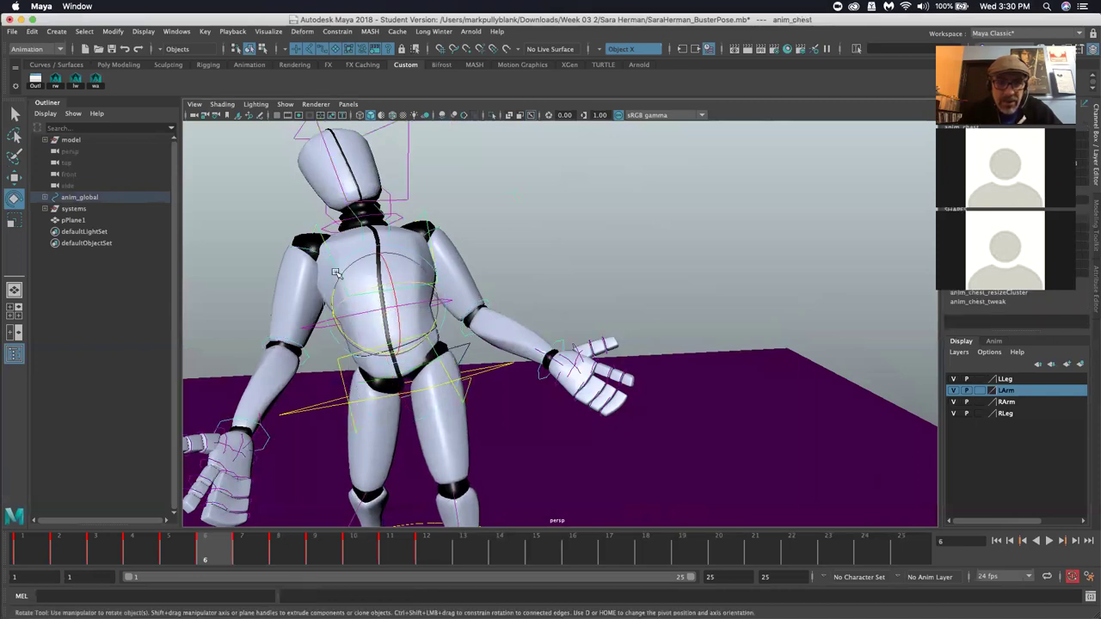
drag(347, 334, 314, 294)
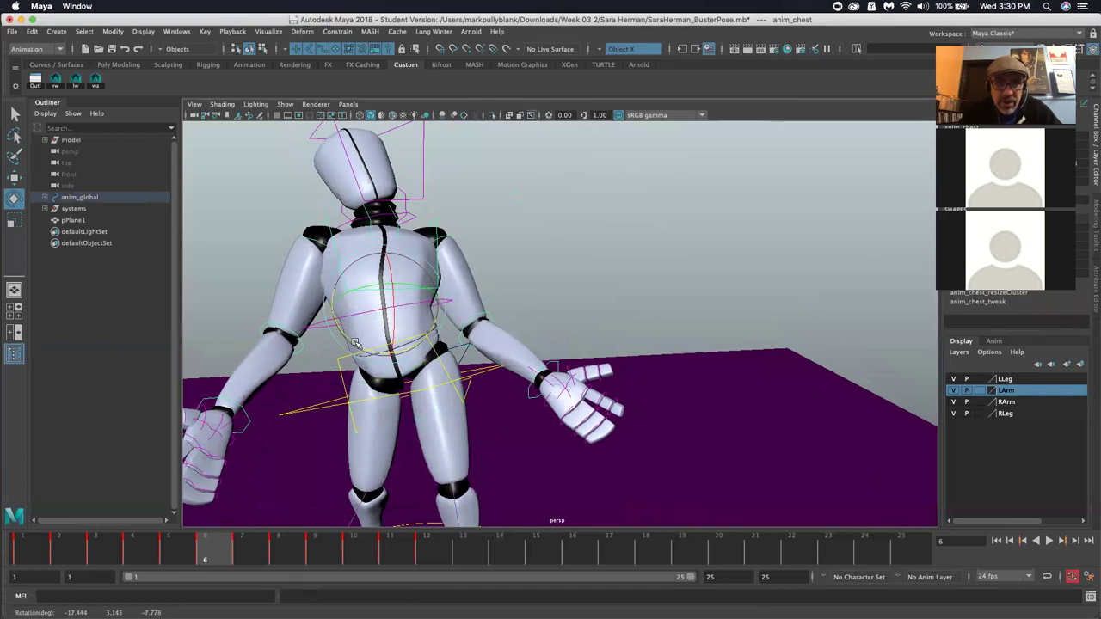
Try the chest tilted the opposite way with a stronger pelvis rotation, and restore the previous chest tilt
drag(353, 336, 447, 344)
click(441, 362)
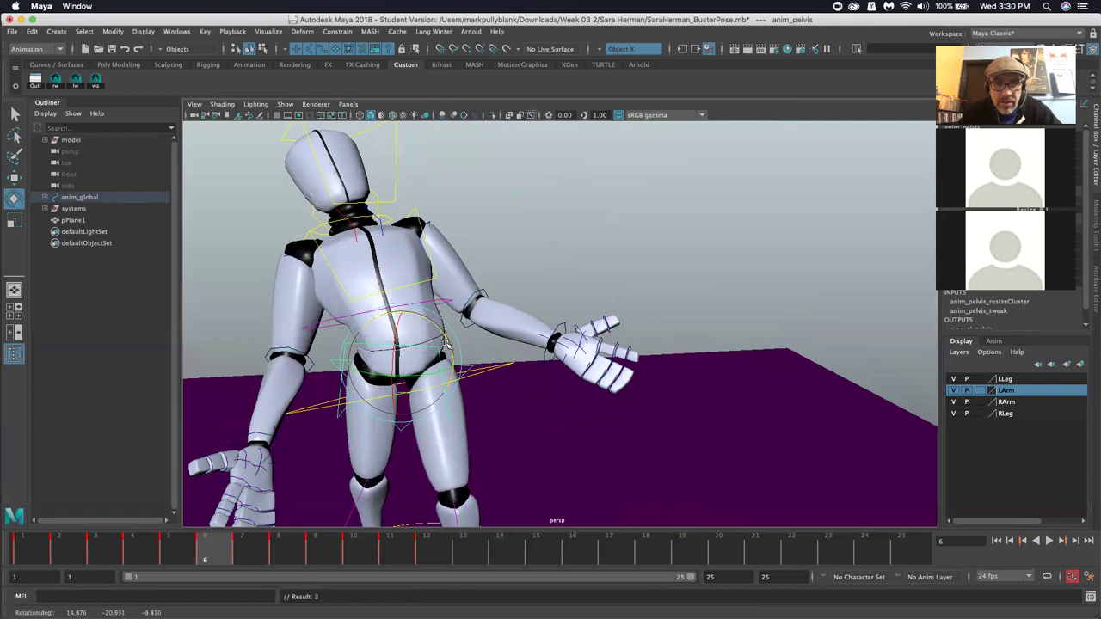
key(z)
key(z)
key(z)
key(shift+z)
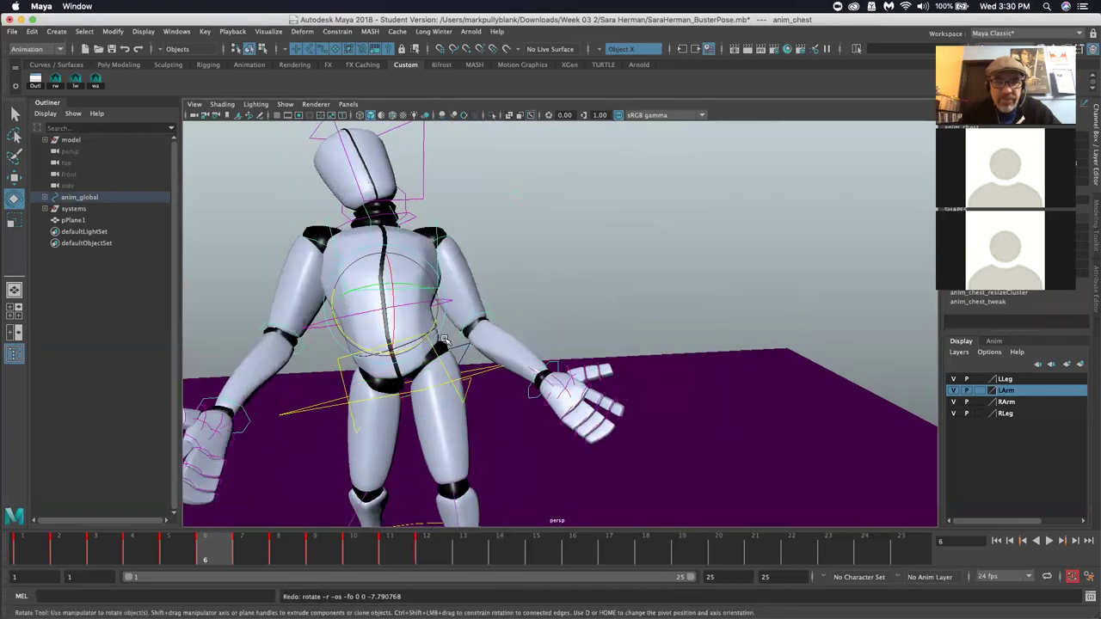
Examine the torso pose from the side and the right arm's elbow, shoulder and wrist FK controls
alt+drag(439, 296, 511, 251)
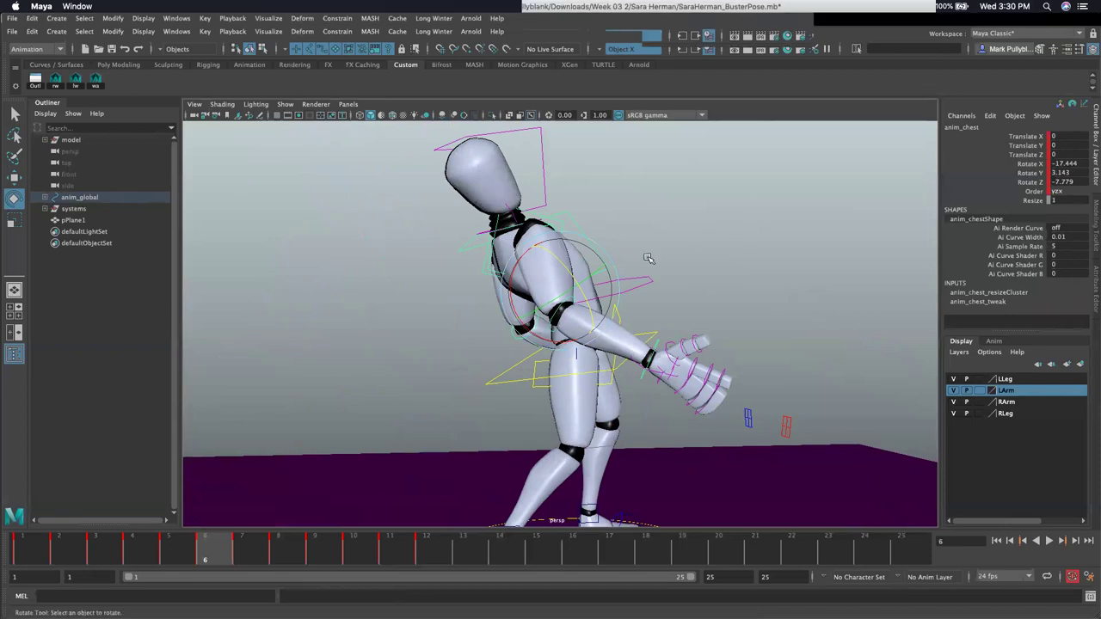
click(572, 291)
mouse_move(572, 291)
alt+mouse_down()
mouse_move(602, 286)
mouse_move(560, 284)
mouse_move(564, 293)
alt+mouse_up()
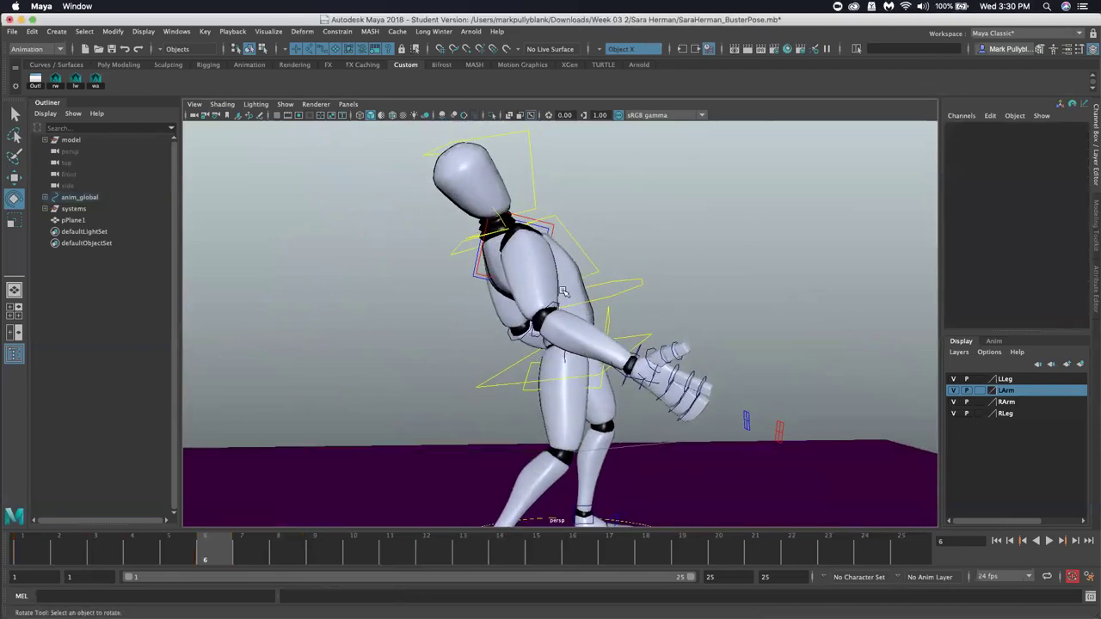
click(533, 328)
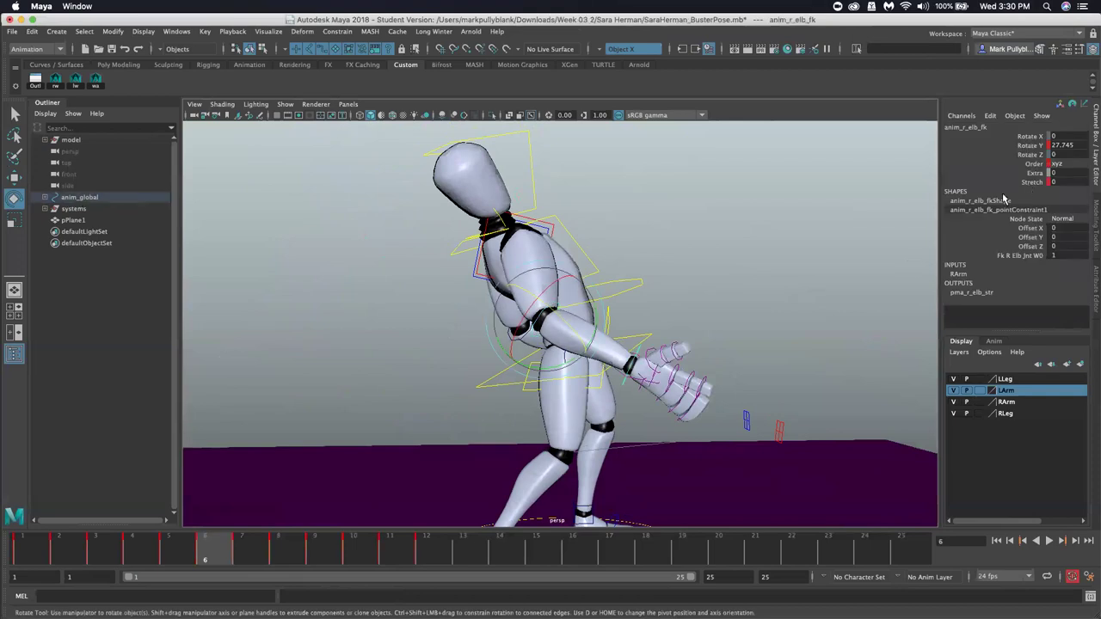
click(723, 199)
alt+drag(723, 199, 588, 282)
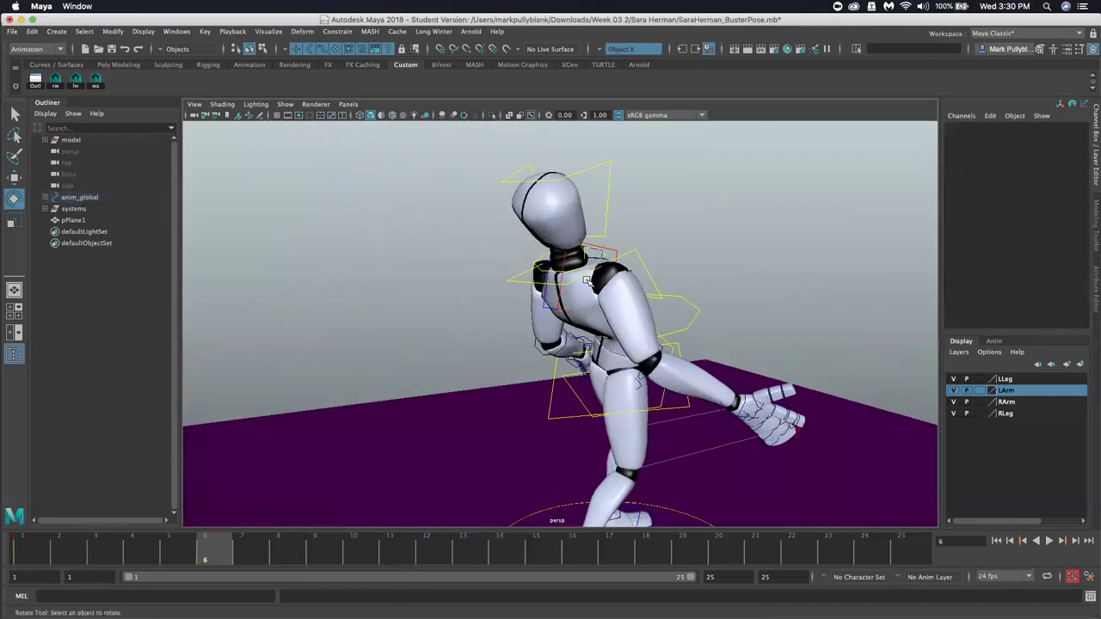
click(610, 282)
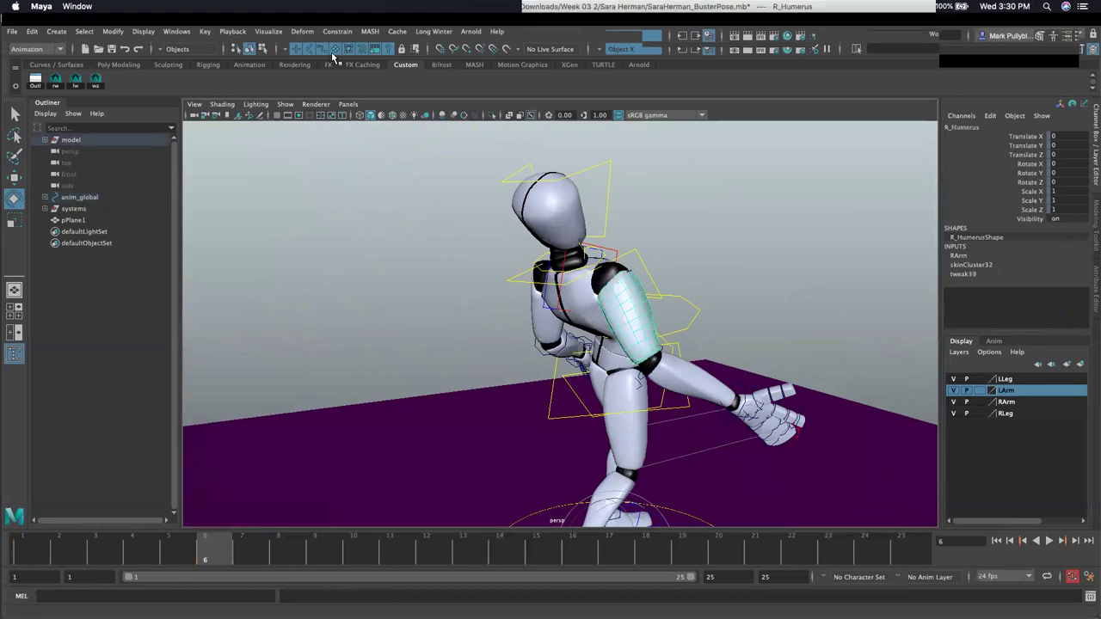
click(647, 275)
click(607, 282)
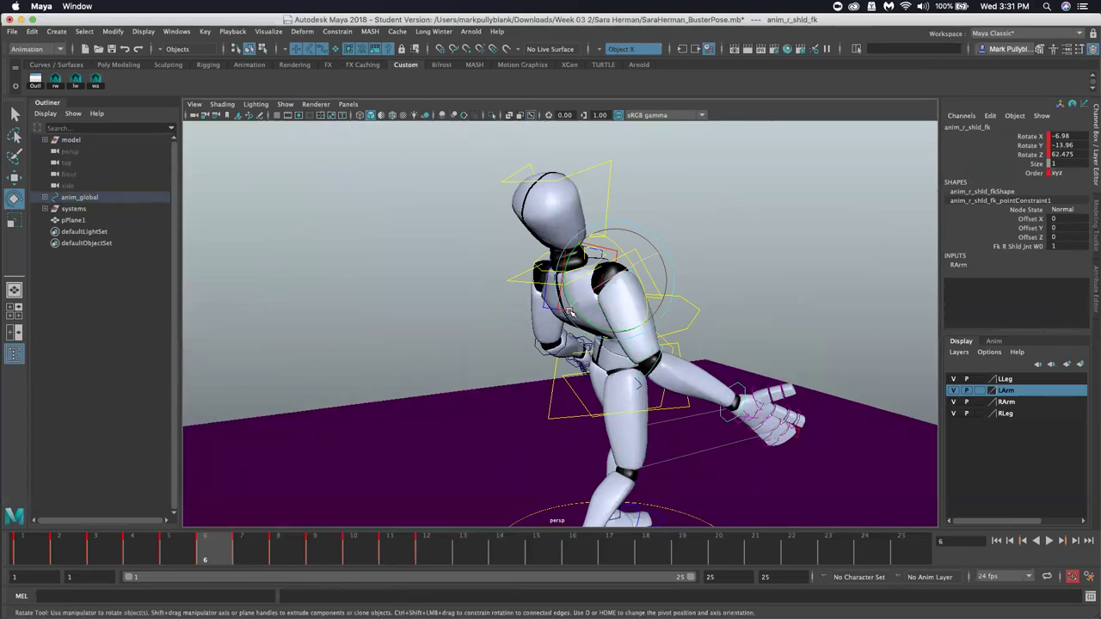
click(736, 385)
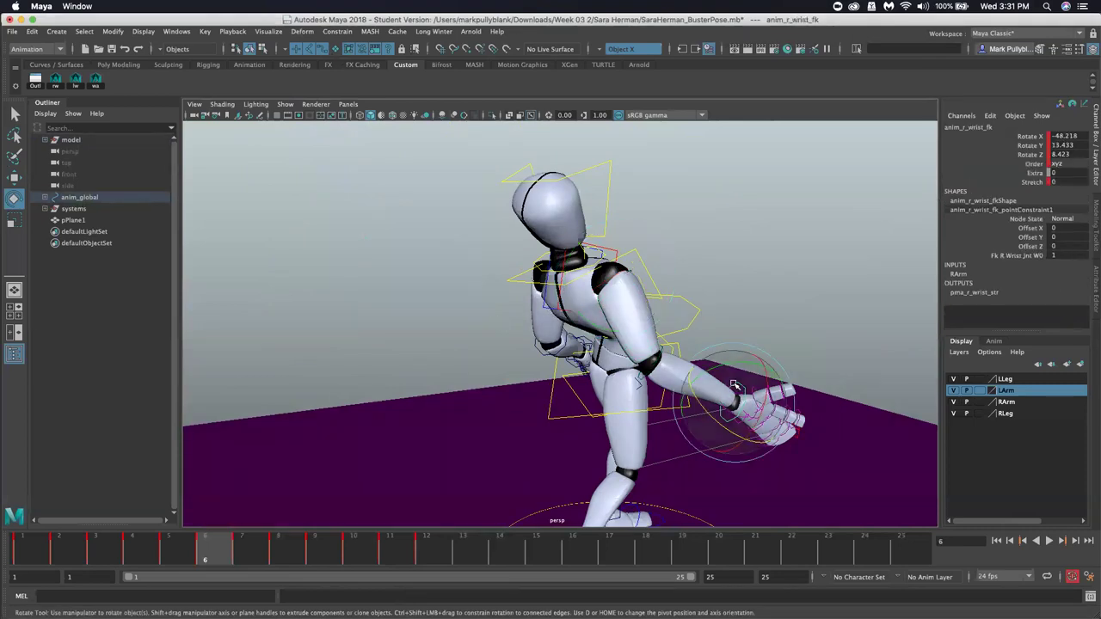
Try changing the right wrist control's Stretch, and undo that change and the torso mesh selection
click(1033, 183)
middle_drag(807, 219, 816, 208)
key(ctrl+z)
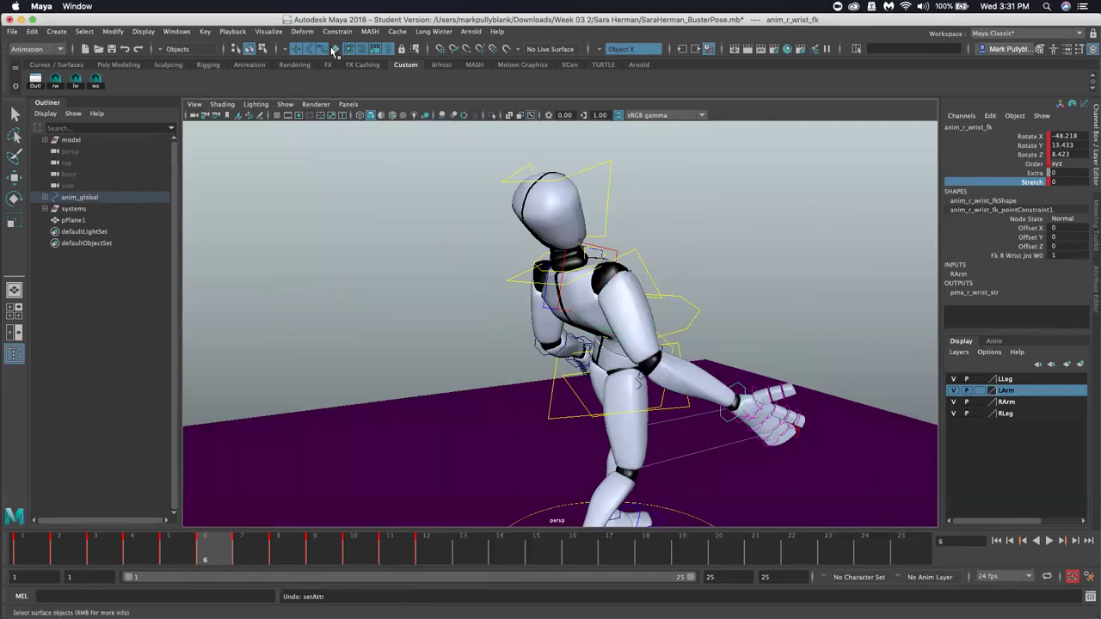
click(583, 306)
key(ctrl+z)
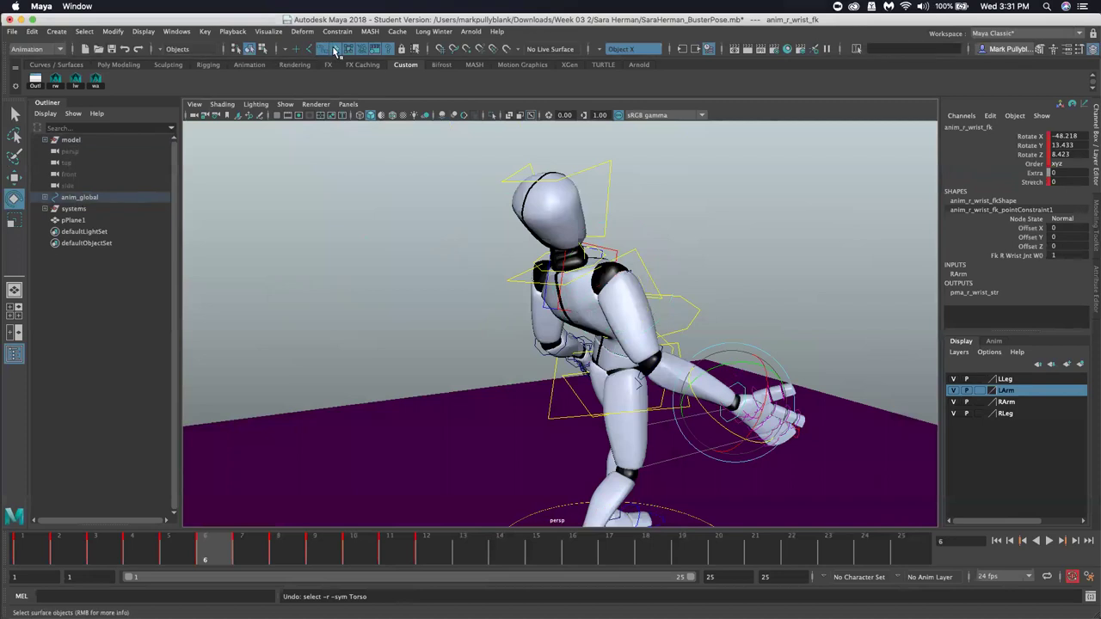
Limit the object selection mask to curves only, and show the Custom shelf again
scroll(287, 53, down, 1)
click(287, 53)
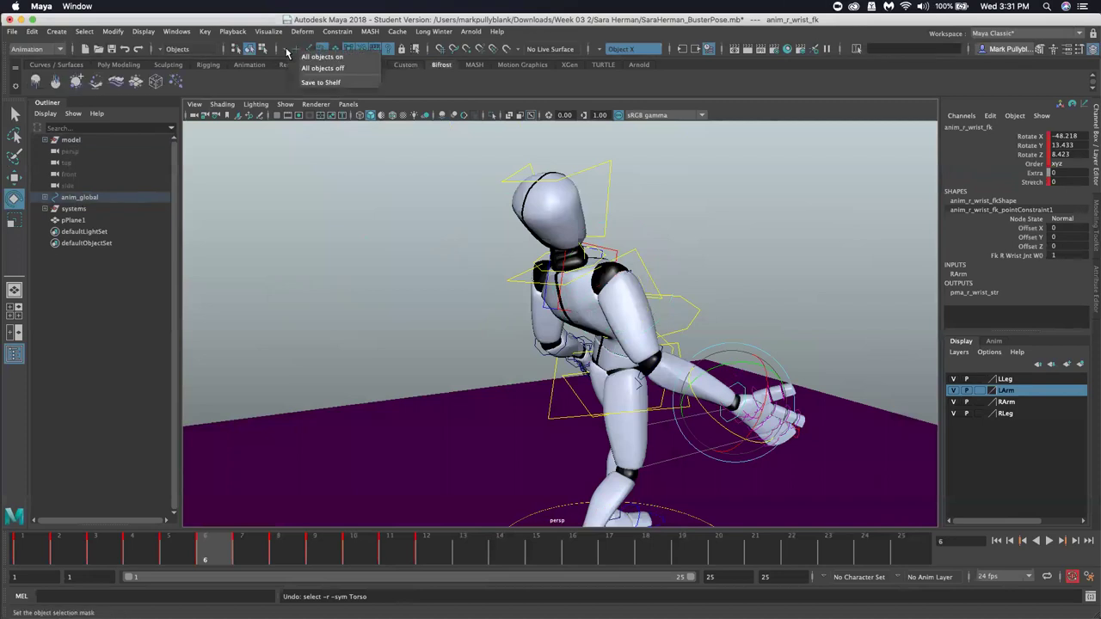
click(322, 57)
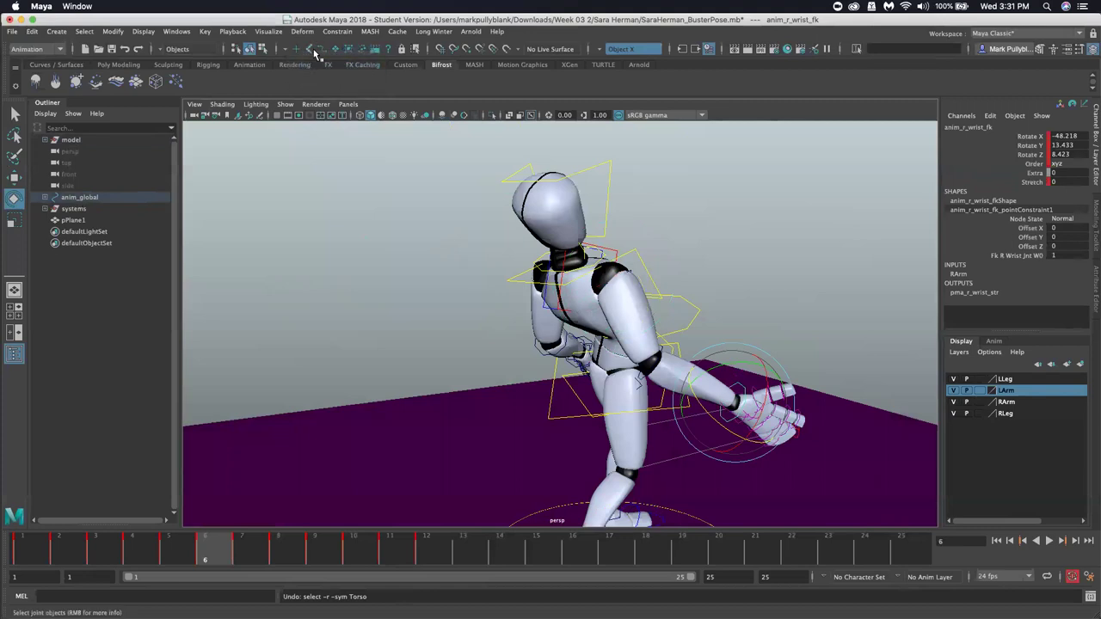
click(322, 49)
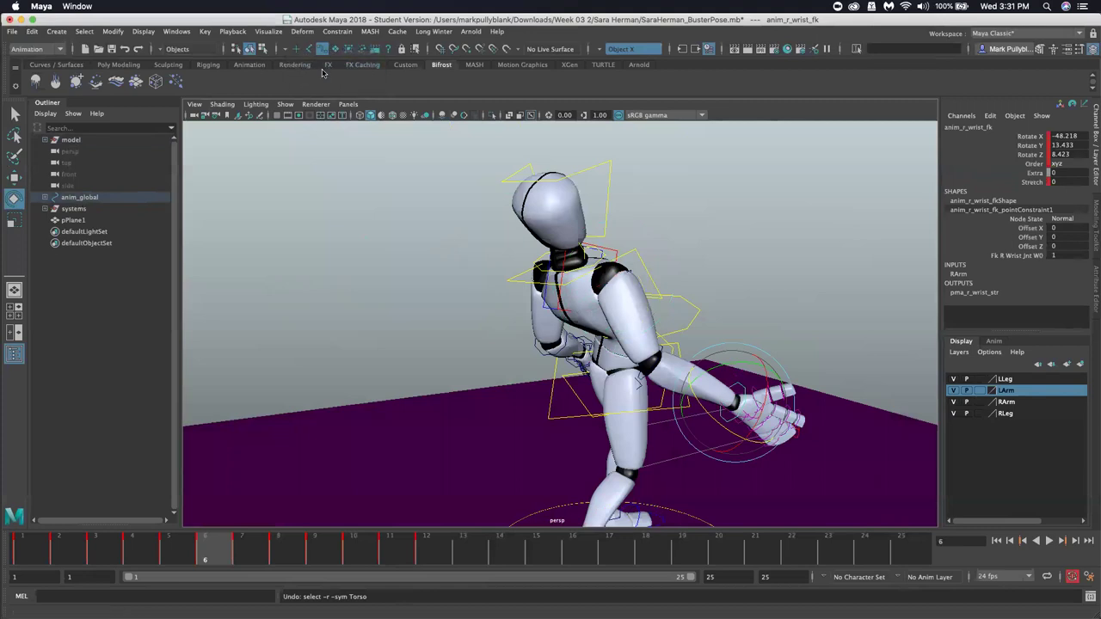
click(405, 65)
Rotate the right hand's anim_r_finger_digit_1_2 control to about Rotate Z -18.37
alt+drag(697, 413, 628, 351)
alt+drag(559, 321, 489, 309)
scroll(469, 336, up, 6)
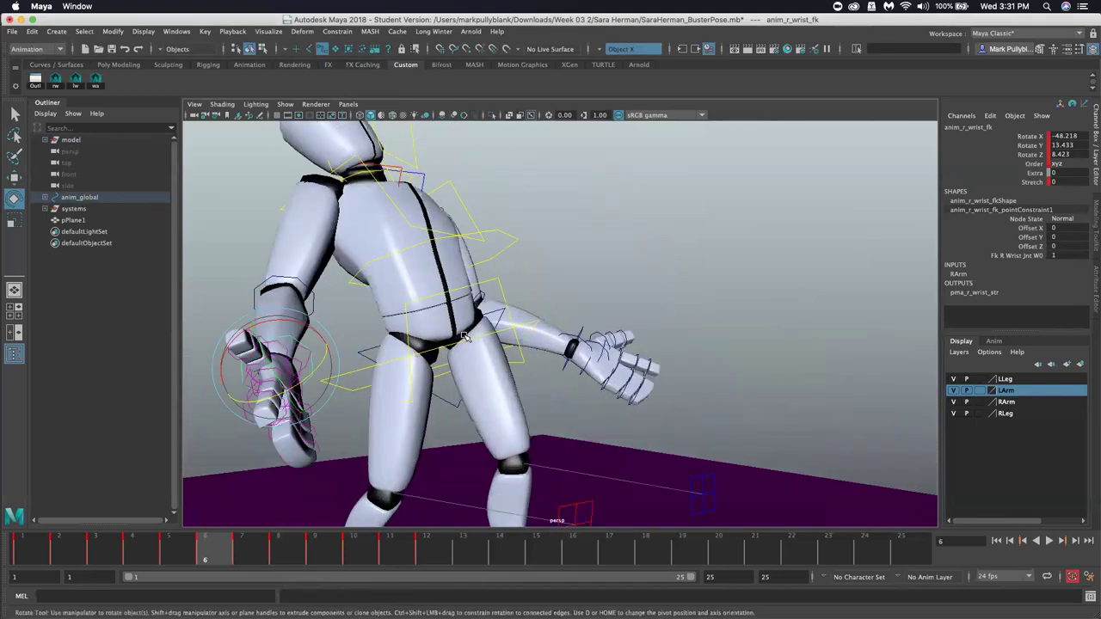
click(252, 437)
alt+drag(252, 437, 279, 387)
click(278, 344)
click(280, 387)
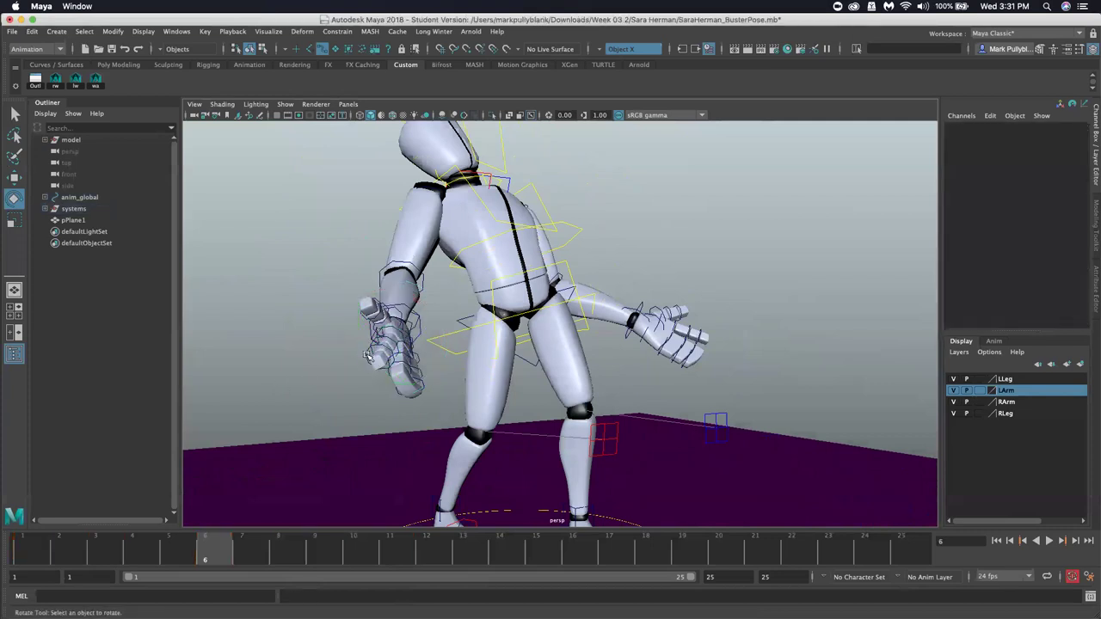
key(q)
click(387, 349)
click(387, 348)
key(e)
drag(394, 347, 415, 346)
alt+drag(415, 346, 393, 361)
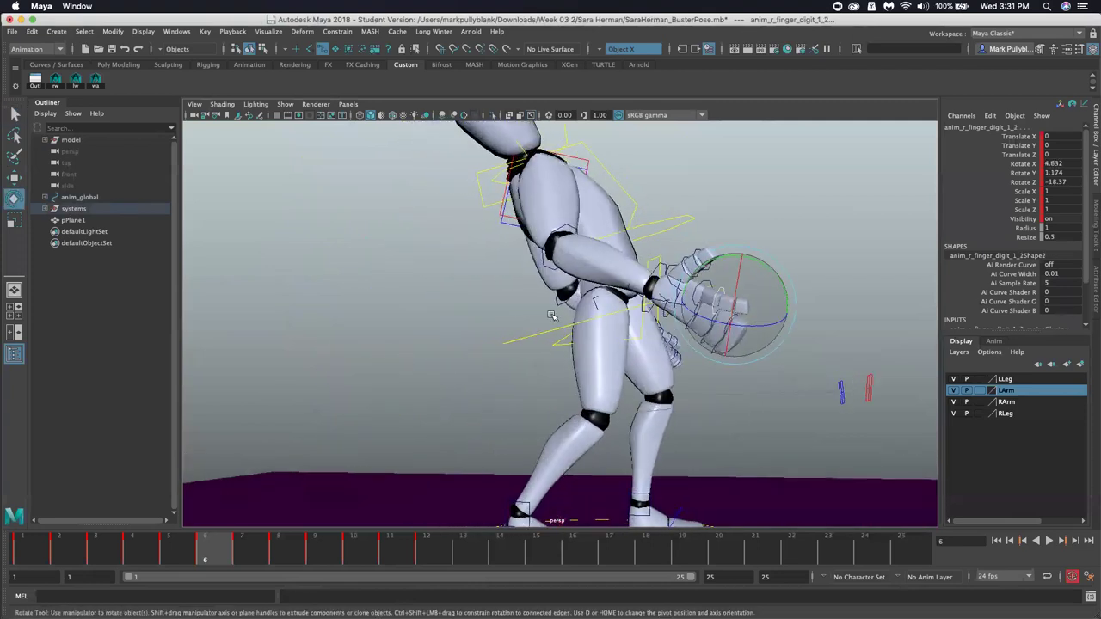
Turn the left foot outward with the left leg IK control to about Rotate Y 16.157
click(650, 215)
alt+drag(643, 251, 581, 487)
click(512, 200)
scroll(461, 272, down, 3)
click(545, 477)
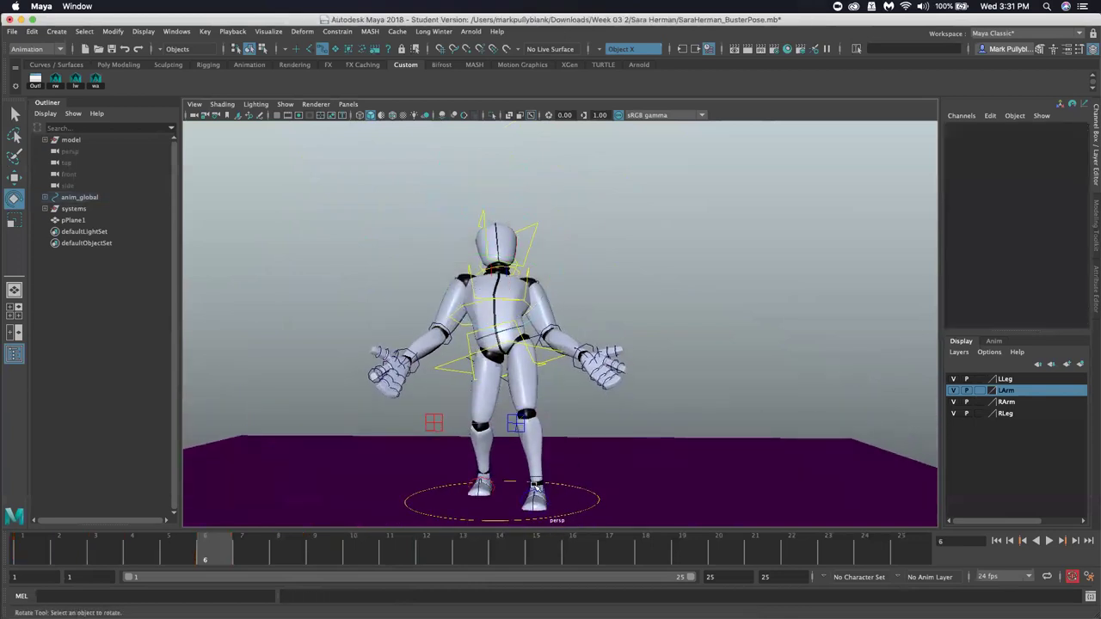
click(537, 478)
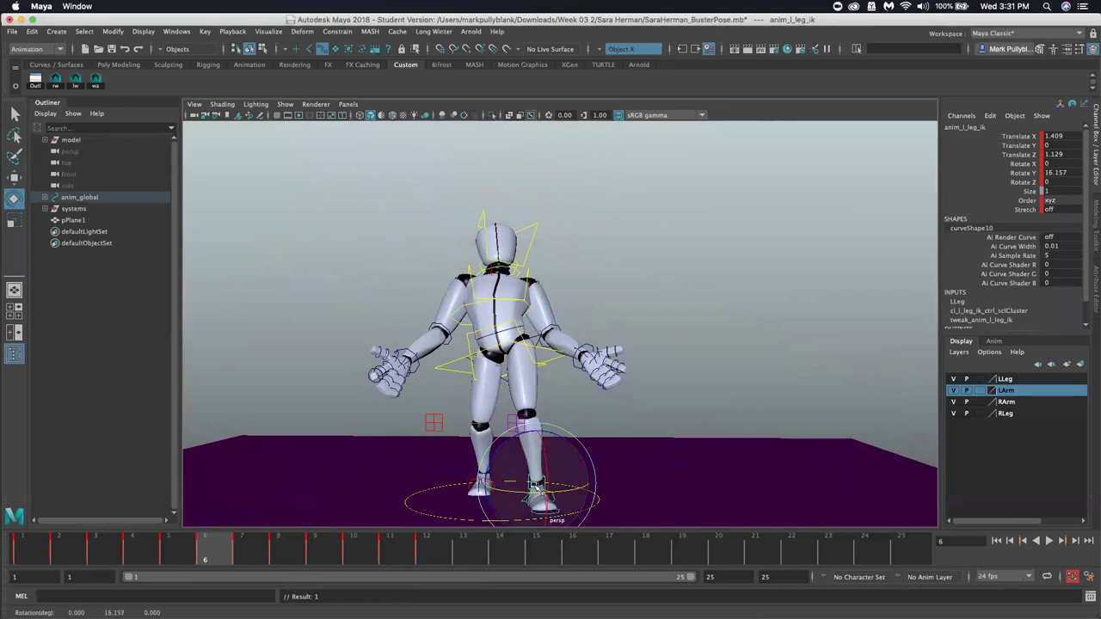
click(433, 476)
alt+drag(502, 480, 493, 487)
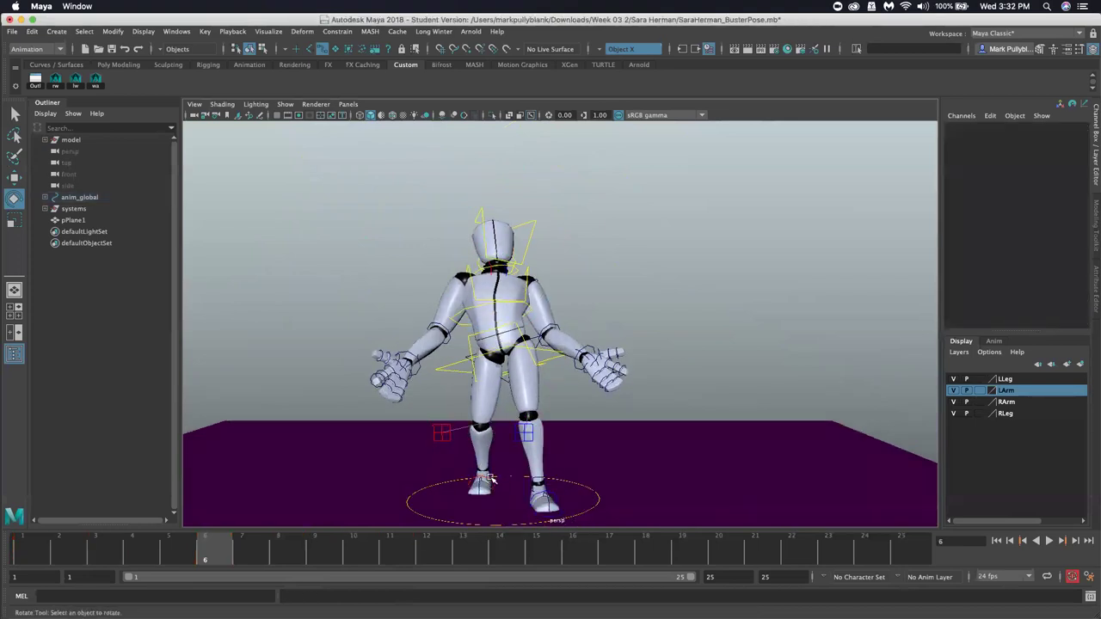
Turn the right foot outward with the right leg IK control to about Rotate Y -19.988
click(486, 473)
click(368, 463)
alt+right_drag(367, 462, 551, 264)
alt+drag(552, 264, 533, 379)
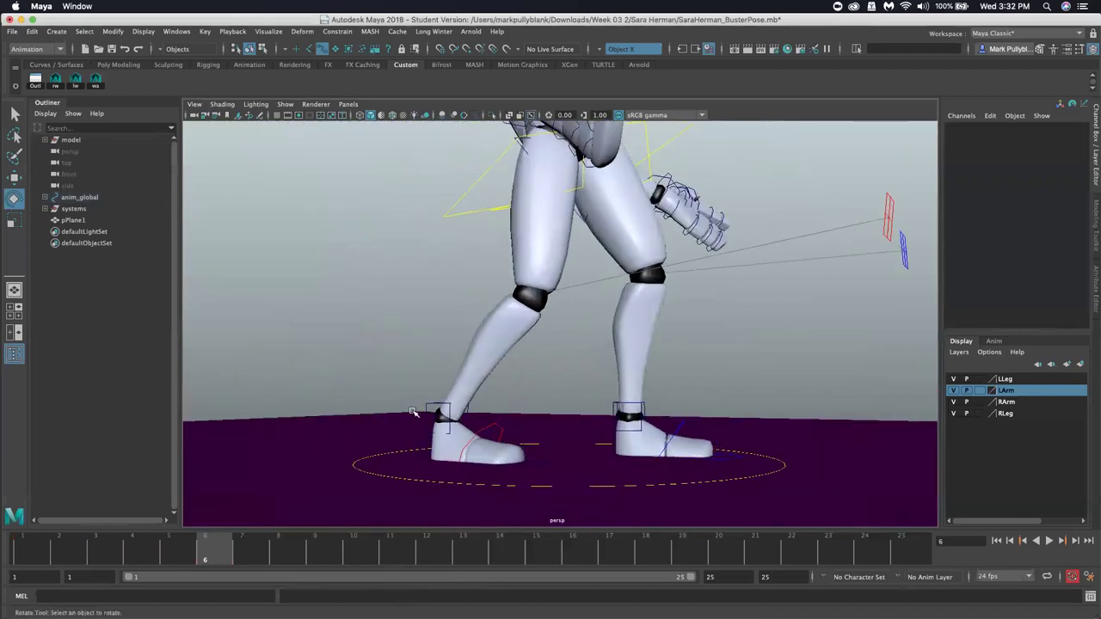
click(476, 413)
alt+drag(476, 413, 490, 389)
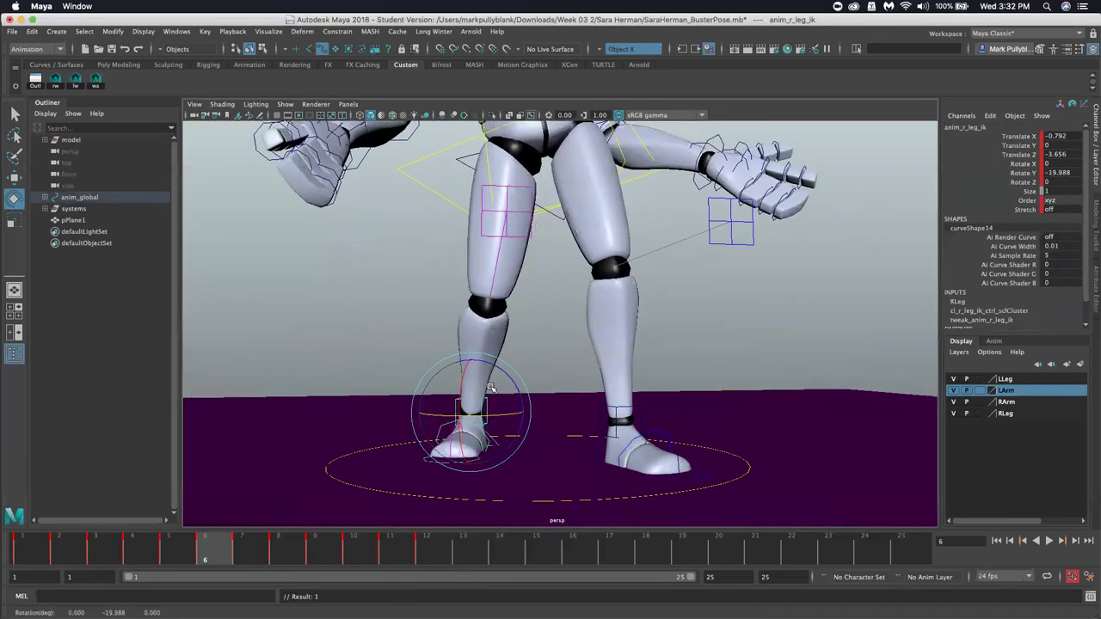
Move the right knee IK control outward so the knee points along the turned foot
click(489, 236)
key(w)
drag(497, 214, 392, 287)
Go to frame 7 and view the character's pose from the side
click(243, 561)
alt+drag(533, 345, 656, 358)
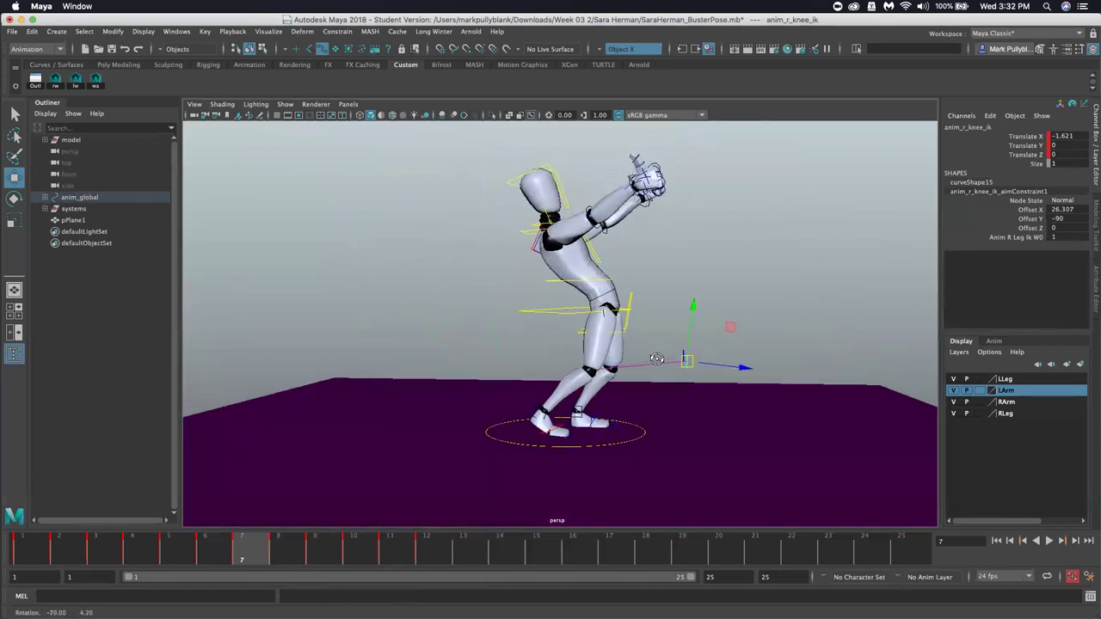
Try rotating the pelvis control on frame 7, and undo the rotation
click(627, 325)
key(e)
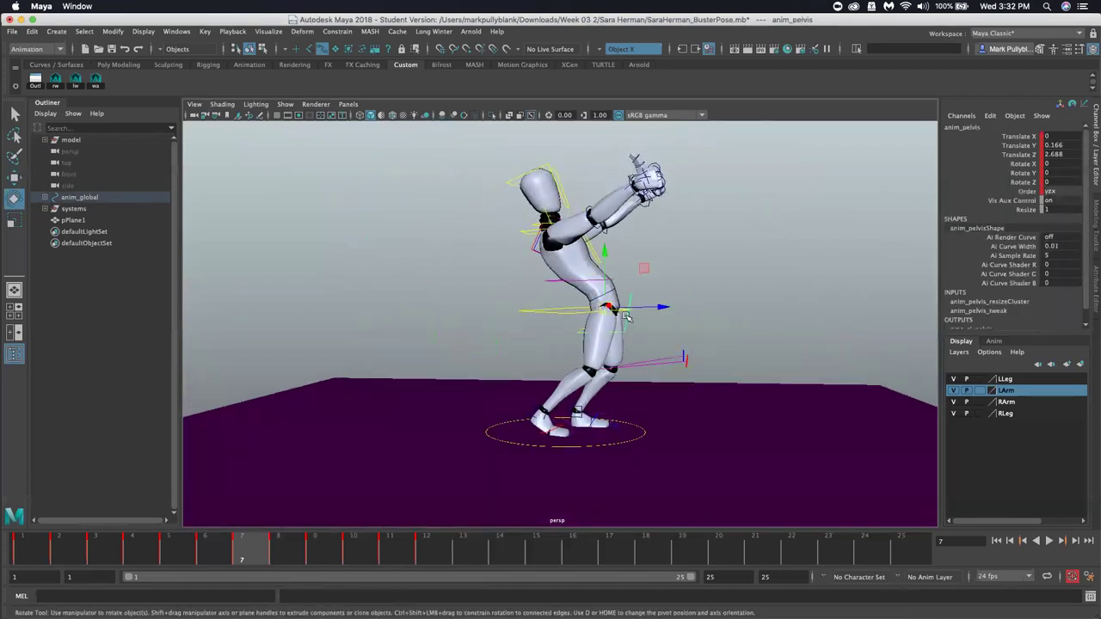
drag(627, 273, 629, 292)
key(z)
alt+drag(631, 294, 579, 274)
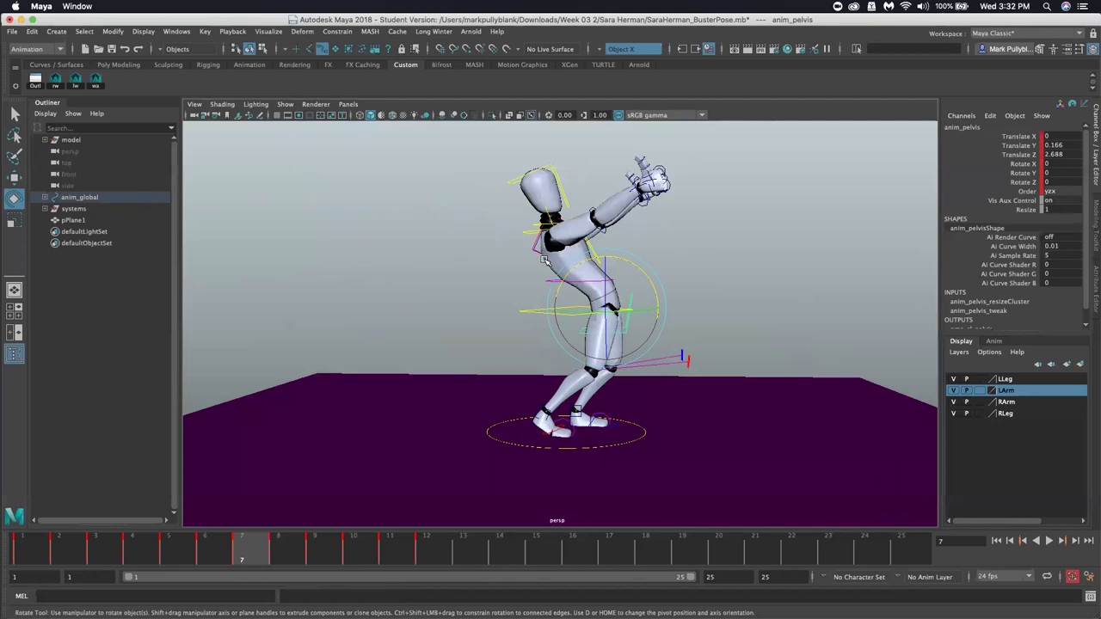
Try bending the upper body further backward by rotating the chest control
alt+drag(660, 360, 593, 292)
click(596, 285)
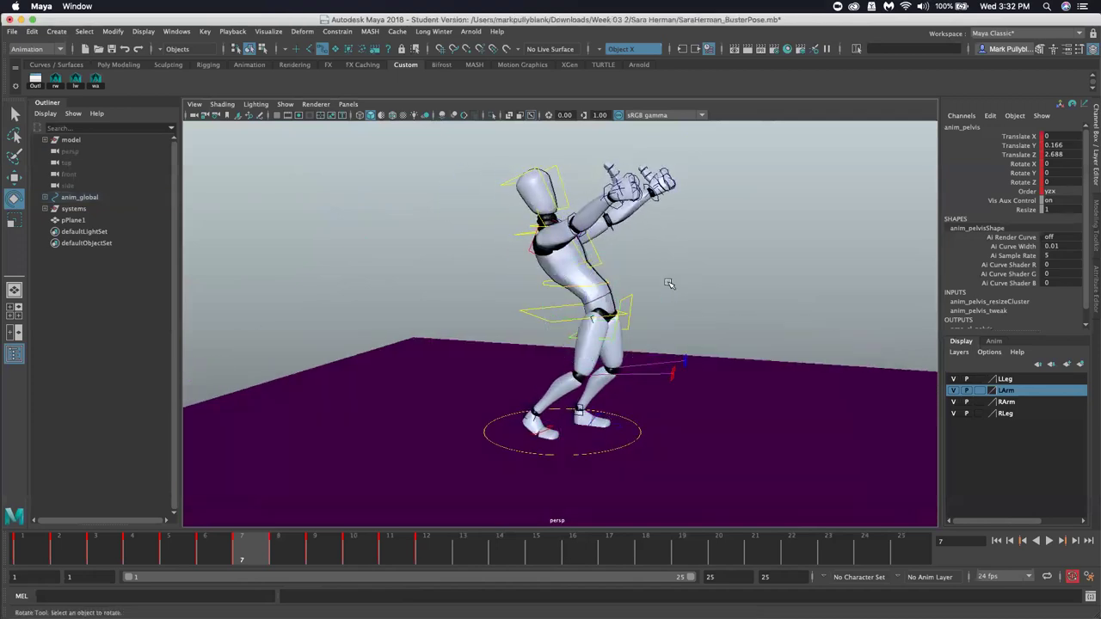
click(596, 285)
mouse_move(614, 277)
mouse_down()
mouse_move(607, 254)
mouse_move(596, 267)
mouse_up()
click(568, 362)
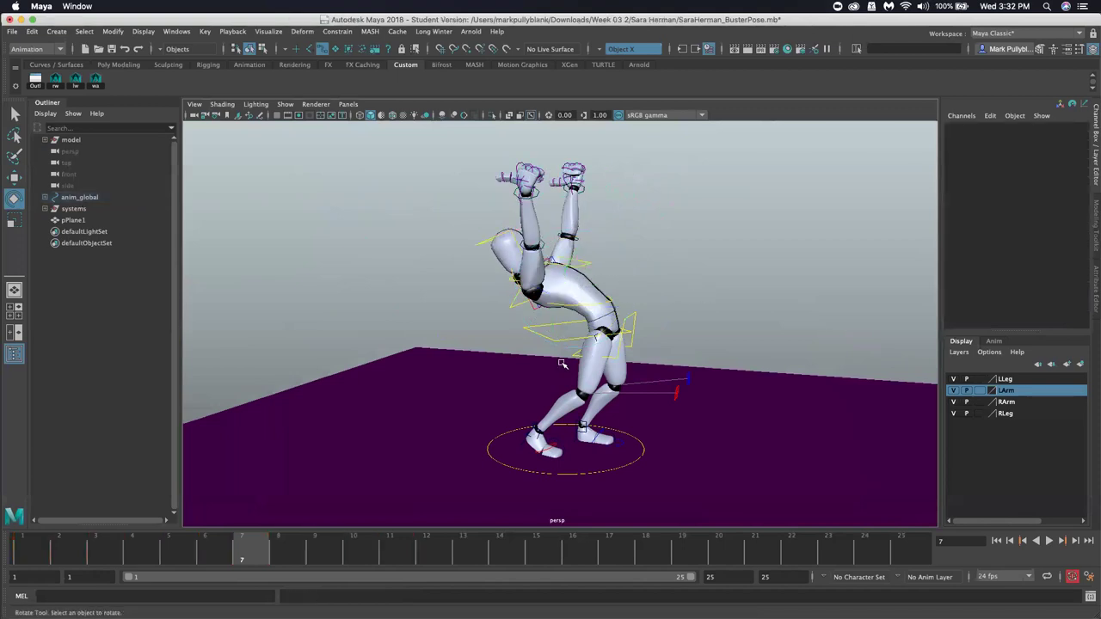
Try tilting the COG control forward to about Rotate X 27.999 and repositioning it, and undo the COG and chest changes
click(557, 341)
drag(559, 341, 626, 339)
key(w)
right_click(599, 298)
drag(574, 279, 576, 234)
alt+drag(628, 320, 601, 306)
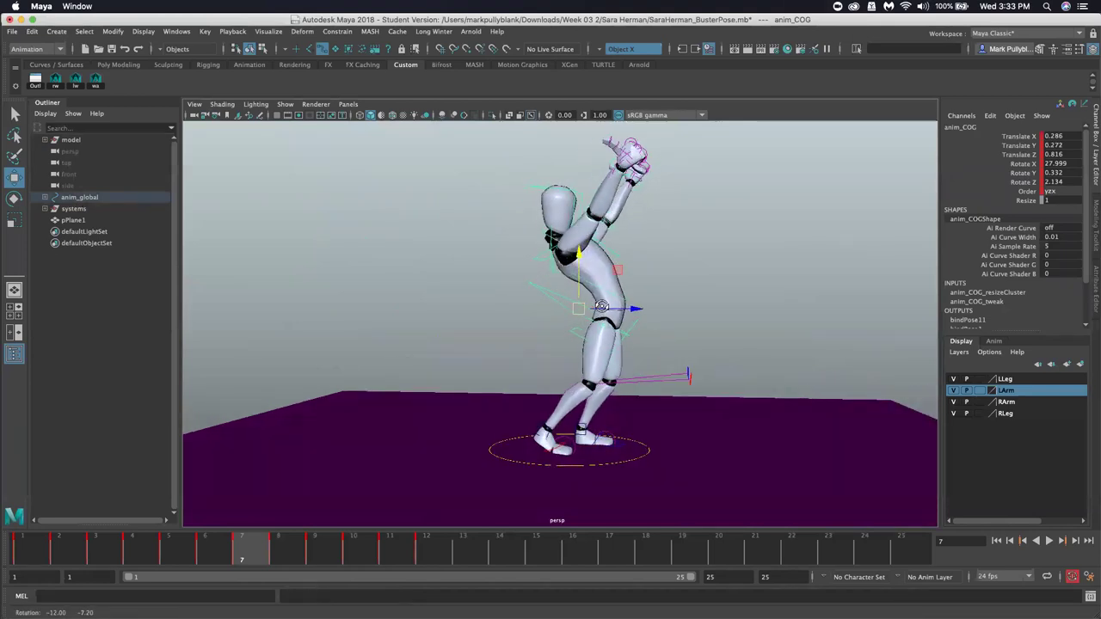
key(z)
key(z)
key(z)
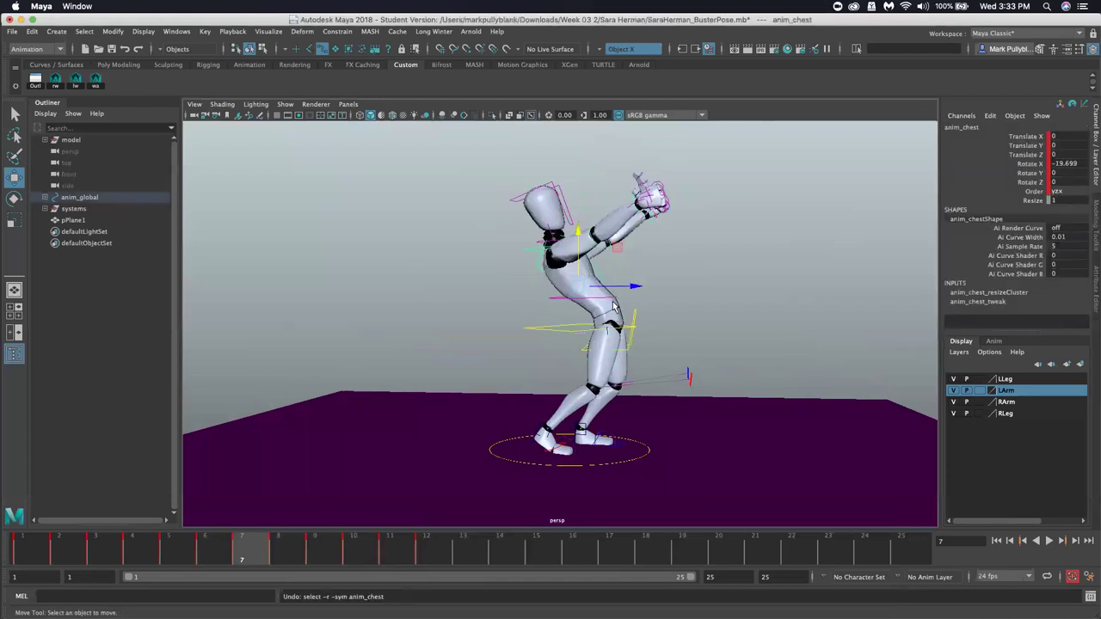
Try moving the pelvis control backward under the torso to about Translate Z -1.778, and undo the move
mouse_move(617, 320)
alt+mouse_down()
mouse_move(633, 342)
mouse_move(670, 329)
mouse_move(644, 317)
mouse_move(636, 329)
alt+mouse_up()
click(637, 341)
key(z)
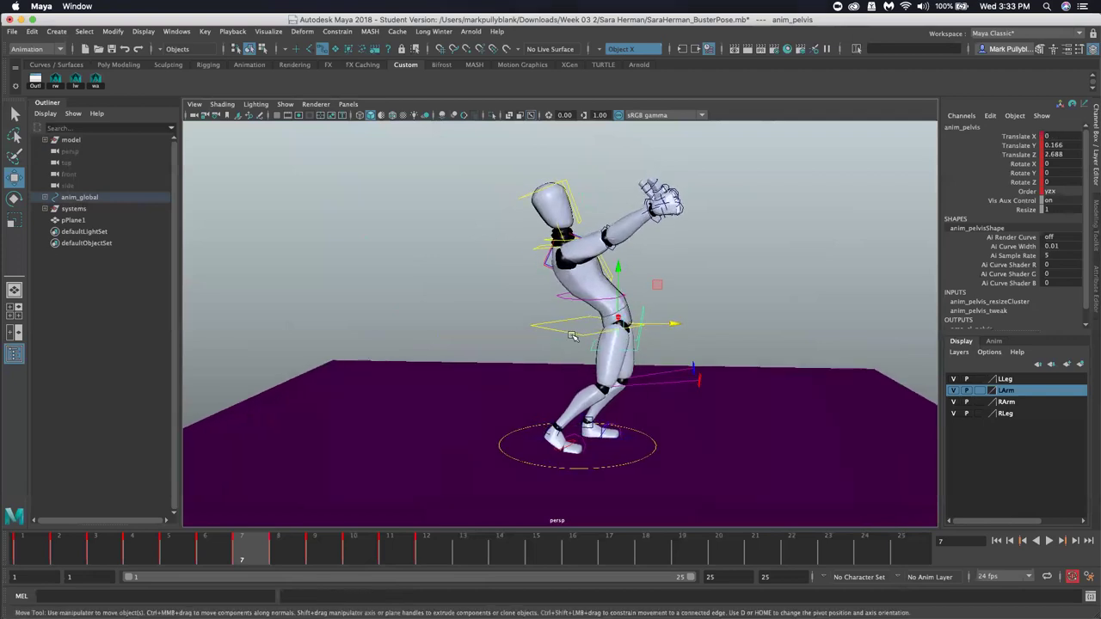
click(574, 335)
click(641, 334)
drag(670, 328, 630, 331)
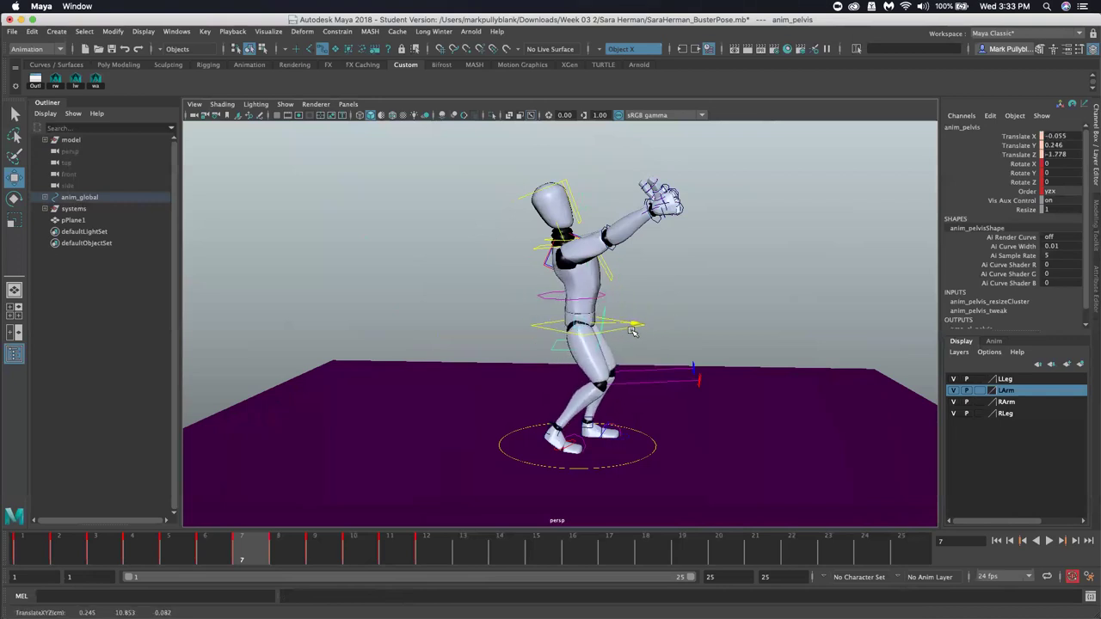
key(z)
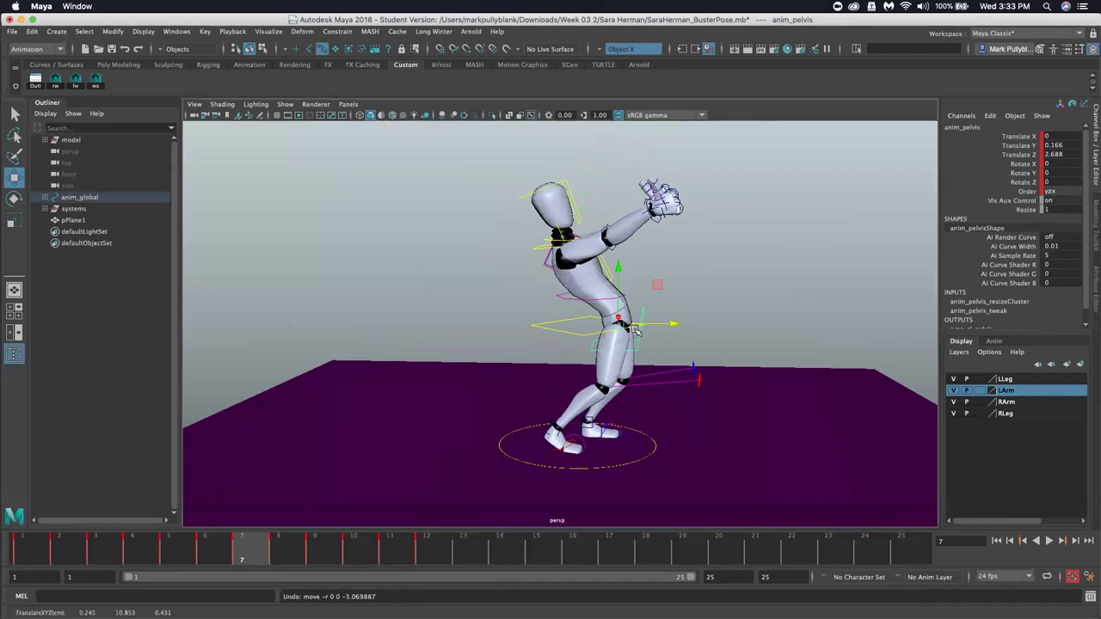
mouse_move(621, 277)
alt+mouse_down()
mouse_move(594, 289)
mouse_move(461, 277)
mouse_move(630, 270)
alt+mouse_up()
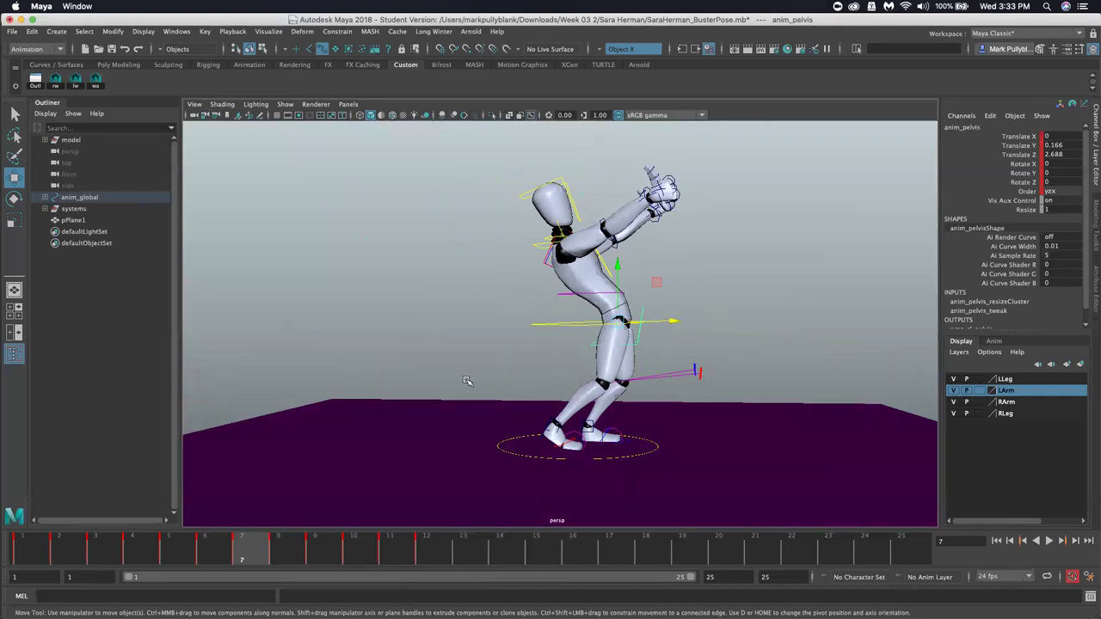
Try repositioning the pelvis and centre-of-gravity control on frame 7
click(533, 332)
drag(594, 326, 512, 348)
click(531, 335)
key(ctrl+z)
key(ctrl+z)
key(ctrl+z)
key(ctrl+z)
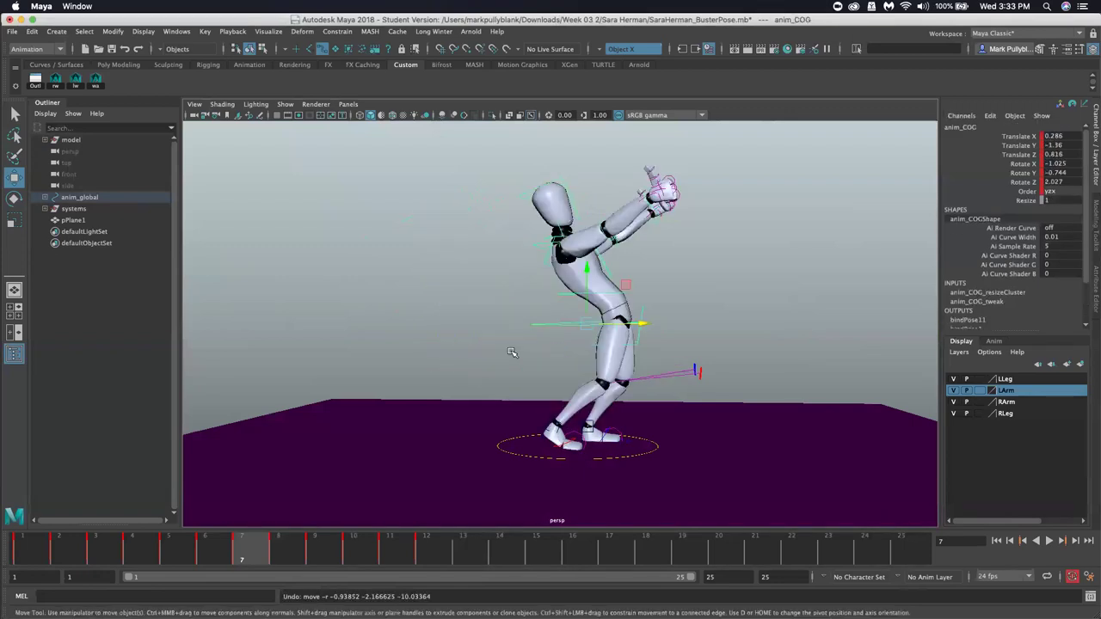
Go to frame 8 and rotate the right foot control so the foot turns outward
click(278, 544)
alt+drag(551, 362, 495, 365)
scroll(497, 368, up, 5)
scroll(513, 452, up, 3)
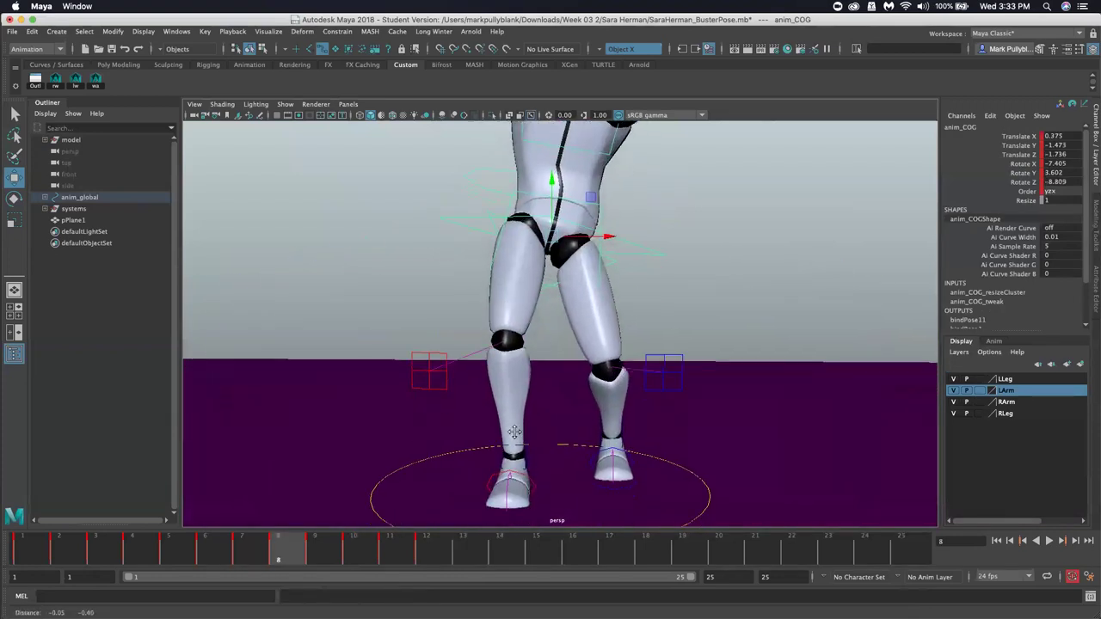
click(520, 446)
key(e)
drag(526, 462, 539, 469)
click(654, 430)
alt+drag(654, 430, 688, 435)
Move the right knee IK control outward on frame 8, to a Translate X of -4.904
click(533, 412)
mouse_move(534, 411)
alt+mouse_down()
mouse_move(596, 419)
mouse_move(582, 432)
mouse_move(517, 422)
alt+mouse_up()
click(508, 421)
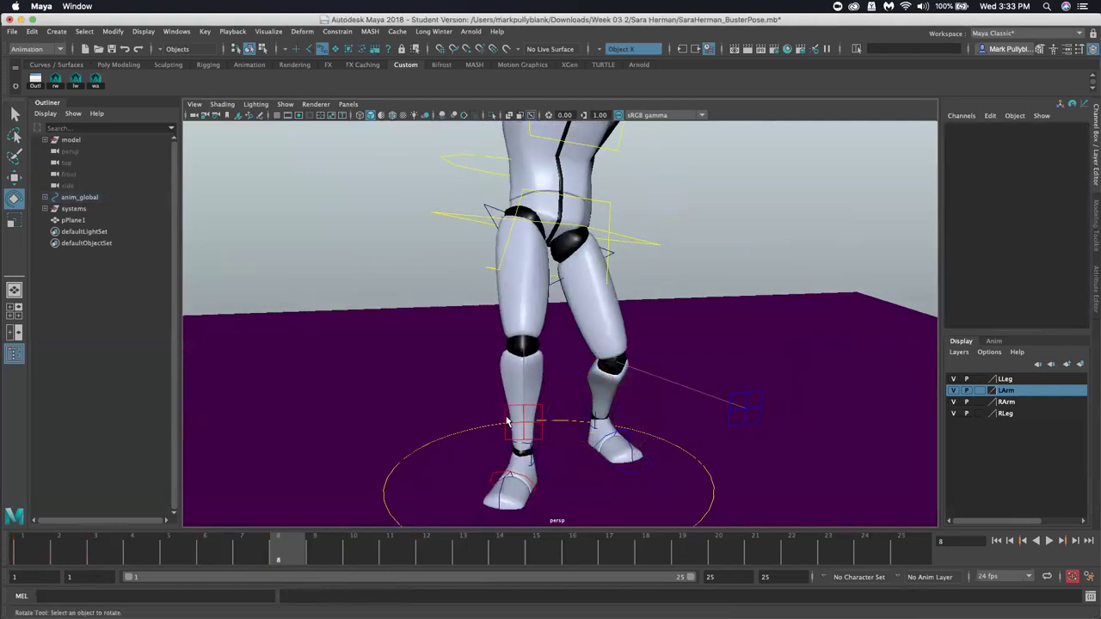
click(508, 421)
key(w)
drag(538, 422, 433, 422)
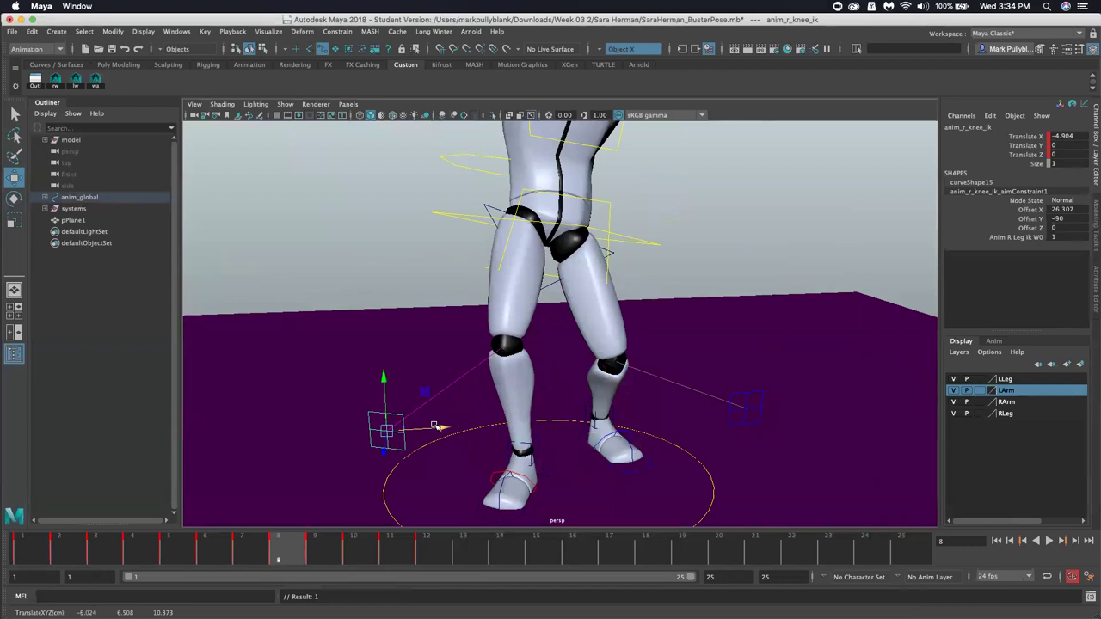
Examine the full-body pose on frame 8 from several angles, both close up and from a distance
scroll(438, 422, down, 6)
alt+drag(515, 387, 418, 386)
scroll(602, 379, up, 5)
scroll(597, 377, down, 5)
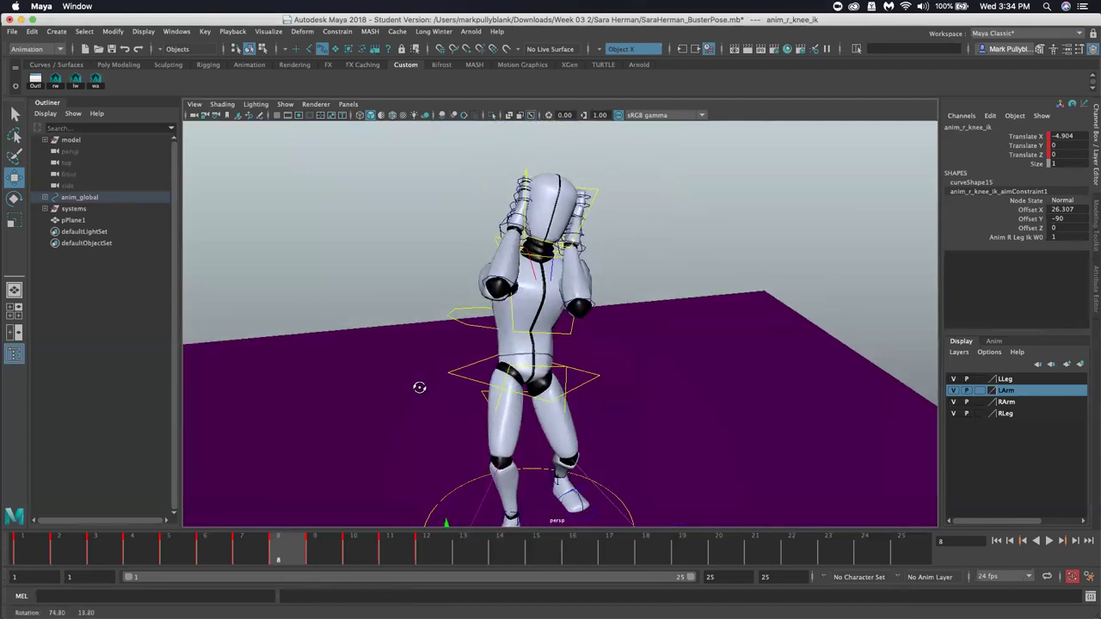
scroll(459, 376, up, 5)
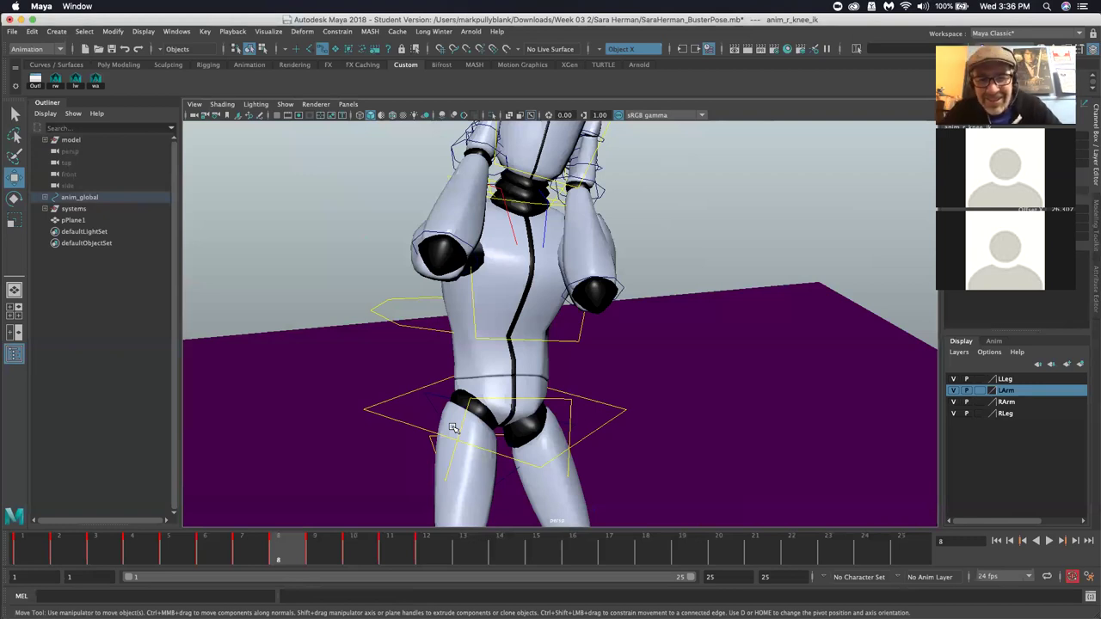
scroll(488, 419, down, 5)
alt+drag(520, 405, 516, 363)
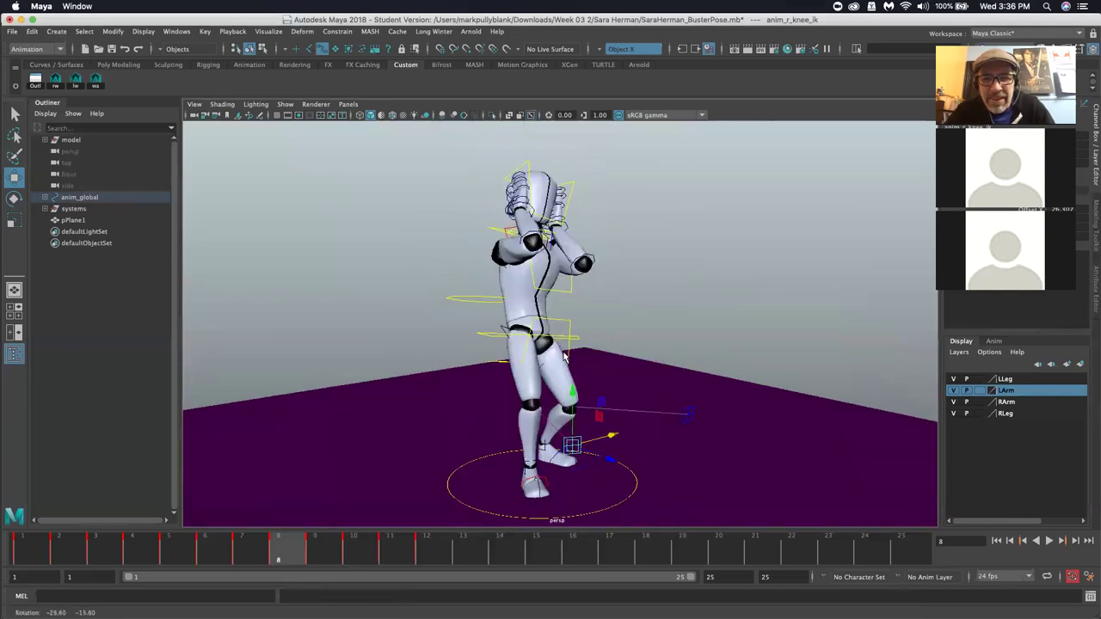
scroll(568, 369, up, 6)
scroll(634, 365, down, 3)
Rotate the pelvis control on frame 8 to adjust the sideways tilt of the hips
click(522, 369)
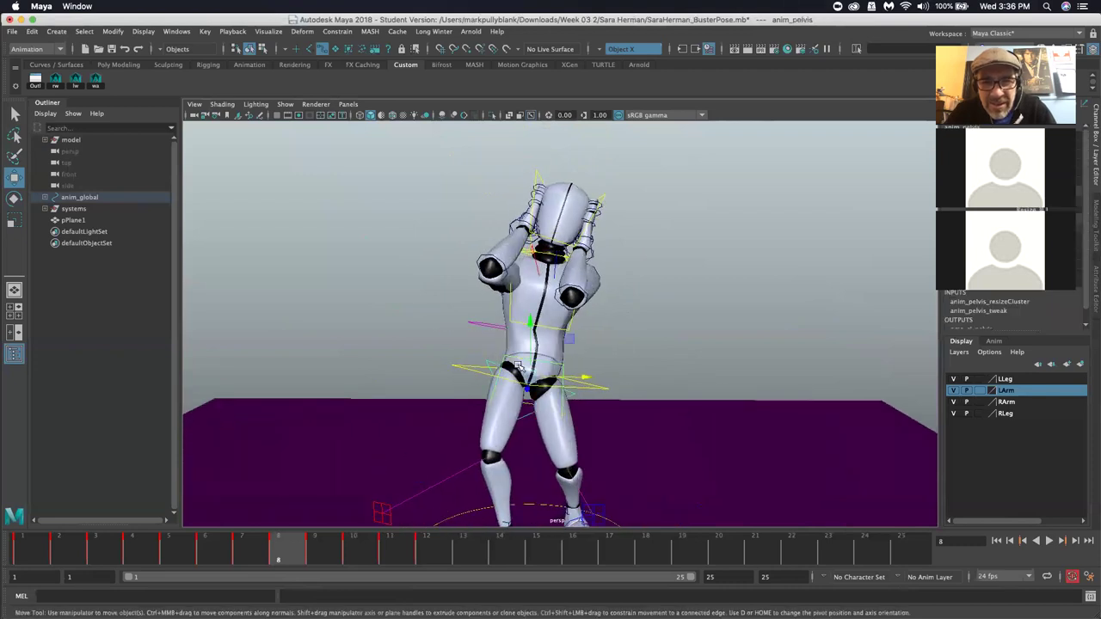
key(e)
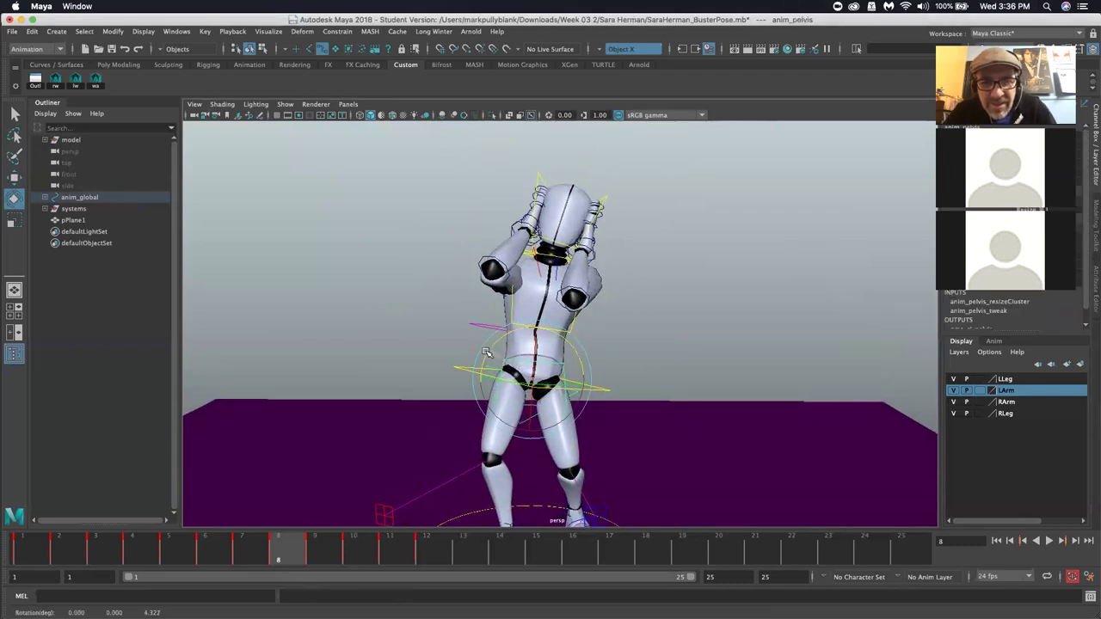
drag(480, 365, 275, 349)
click(582, 313)
Rotate the left wrist FK control on frame 8 to adjust the hand held against the head
alt+drag(581, 312, 534, 288)
click(696, 319)
click(597, 301)
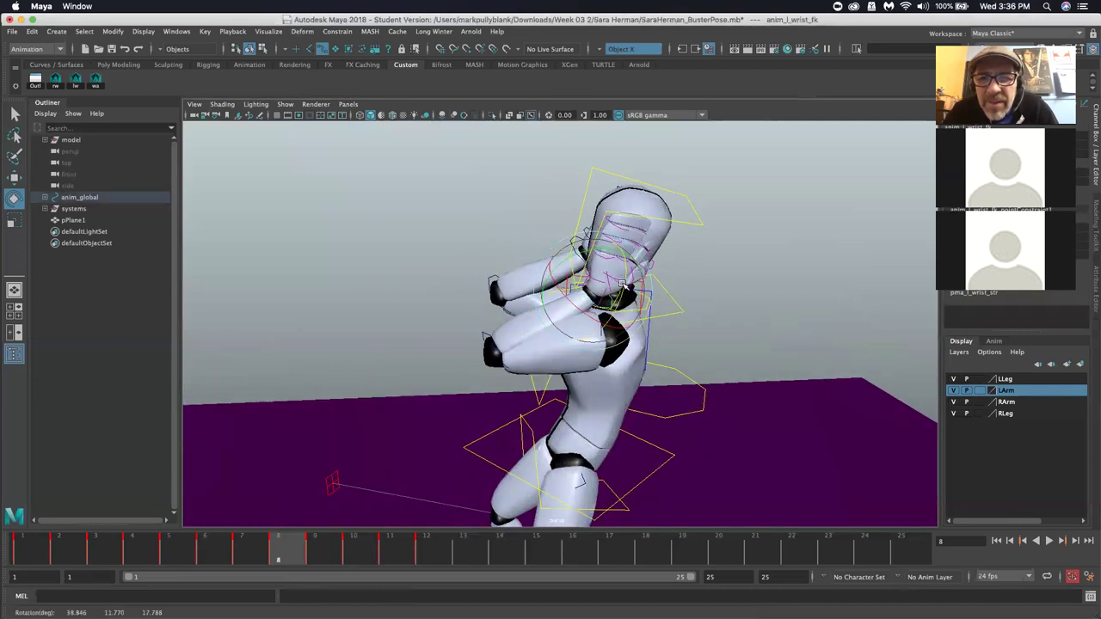
mouse_move(616, 284)
alt+mouse_down()
mouse_move(656, 309)
mouse_move(613, 274)
alt+mouse_up()
alt+drag(654, 340, 689, 321)
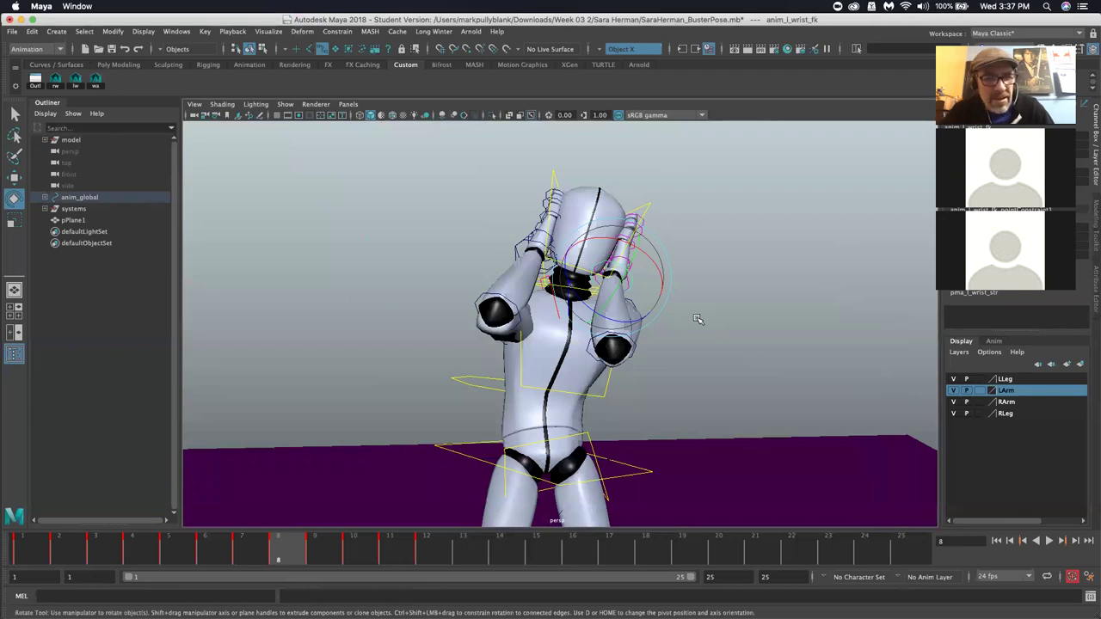
Rotate the right clavicle control to raise the right shoulder and key it on frame 8
alt+drag(677, 365, 721, 351)
click(555, 356)
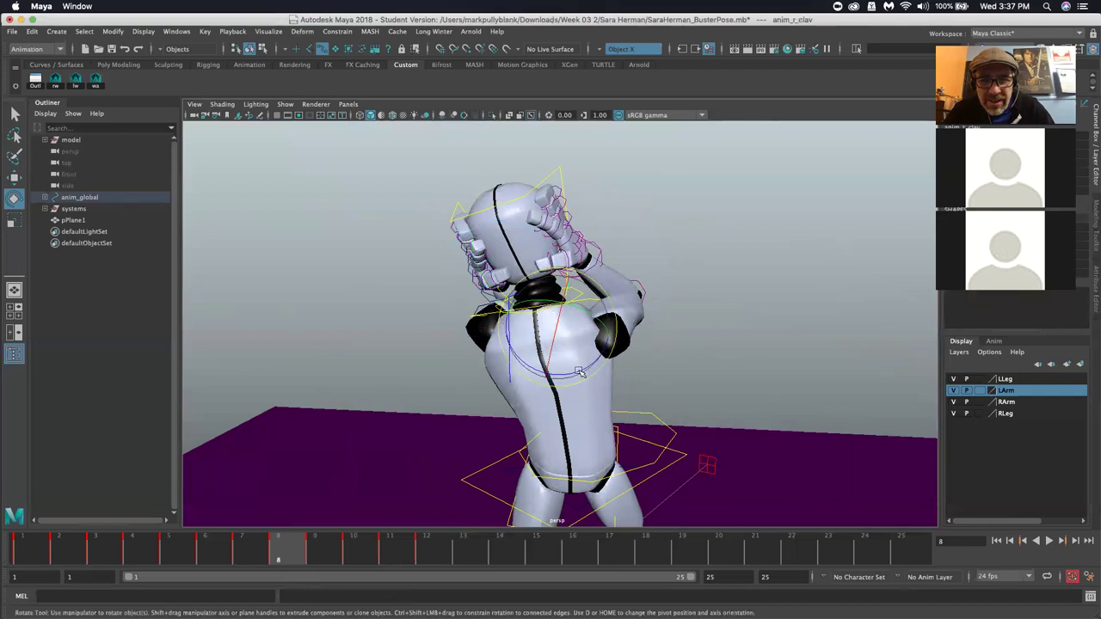
drag(583, 367, 583, 338)
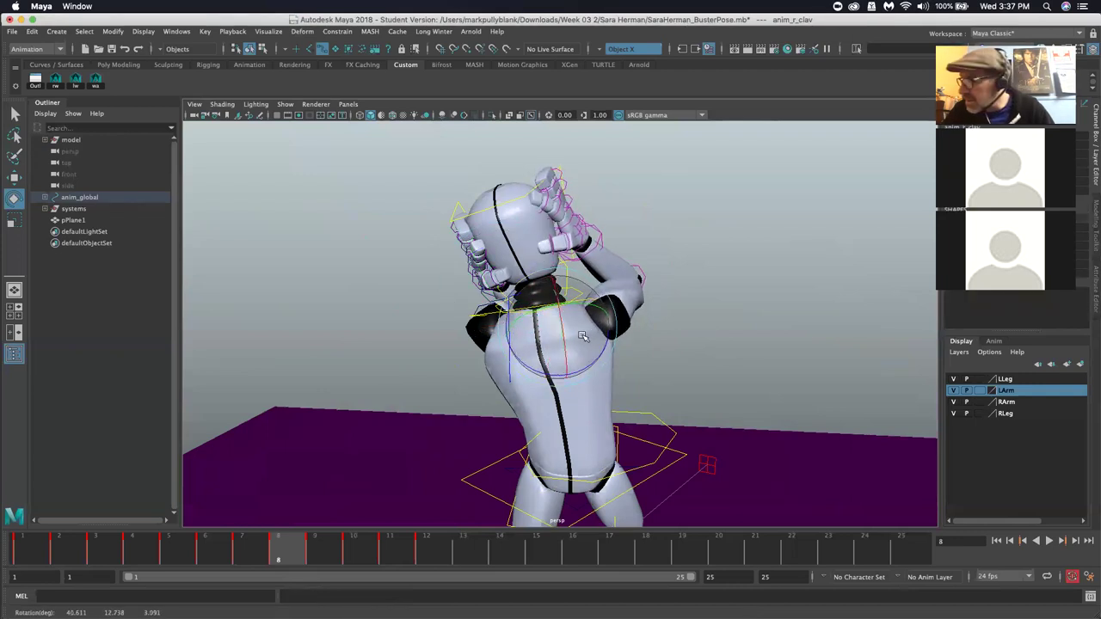
key(s)
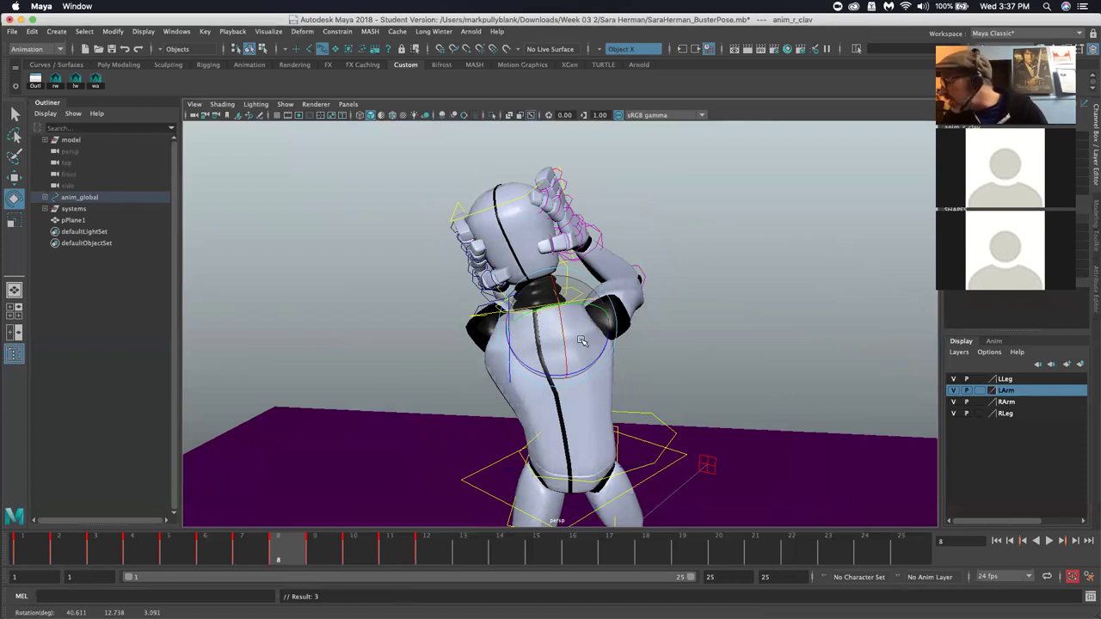
Examine the shoulders, elbows and torso on frame 8 from the back and both sides
alt+drag(503, 316, 544, 341)
click(624, 345)
click(604, 328)
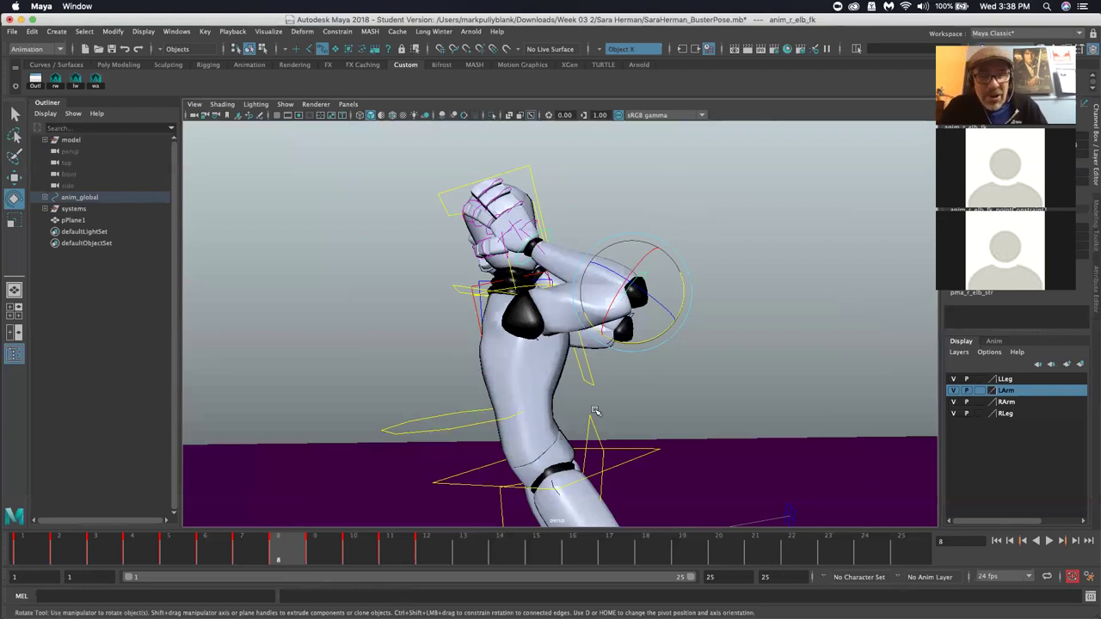
alt+middle_drag(609, 409, 613, 367)
alt+drag(613, 367, 513, 341)
click(556, 422)
alt+drag(525, 341, 471, 370)
alt+drag(578, 300, 499, 424)
click(552, 329)
click(688, 392)
key(w)
Try rotating the centre-of-gravity and pelvis controls on frame 8 to change the hip angle
click(512, 423)
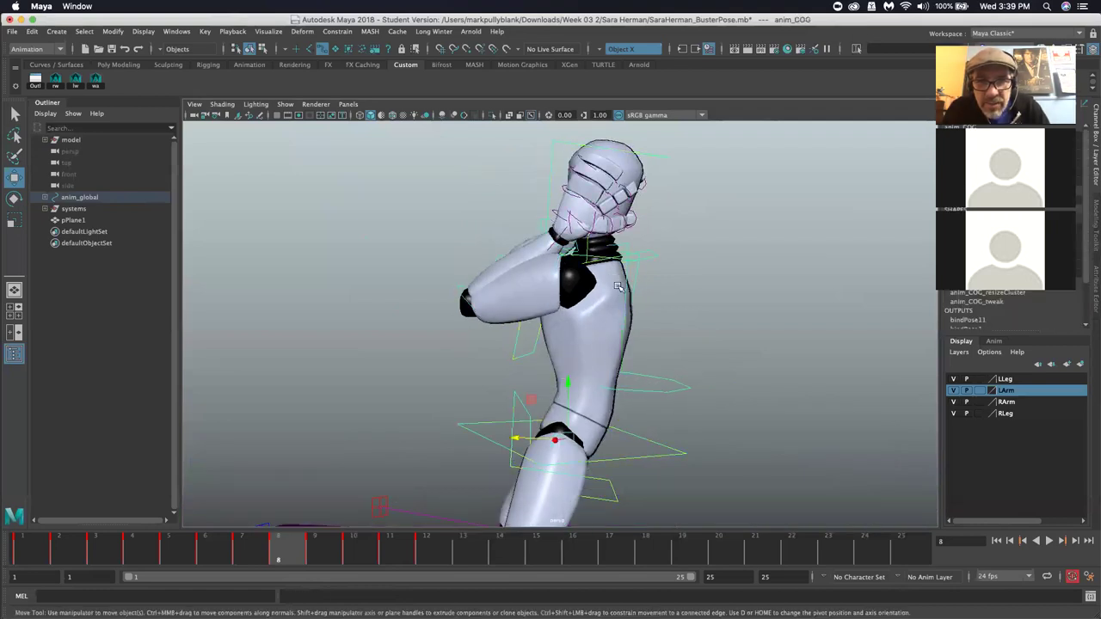
key(e)
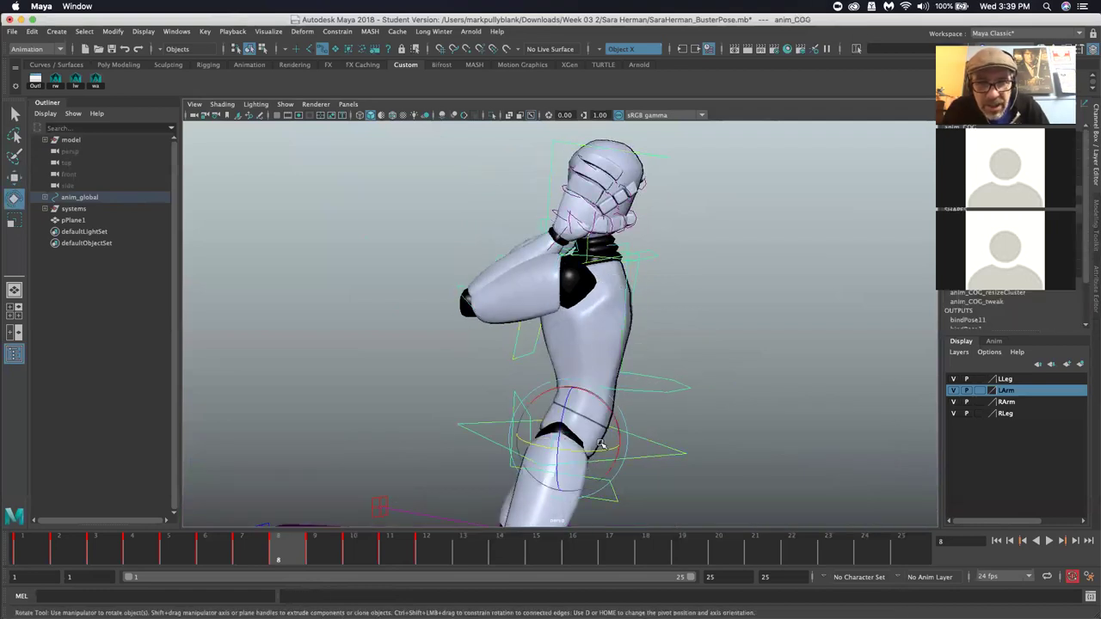
drag(594, 452, 408, 416)
click(409, 415)
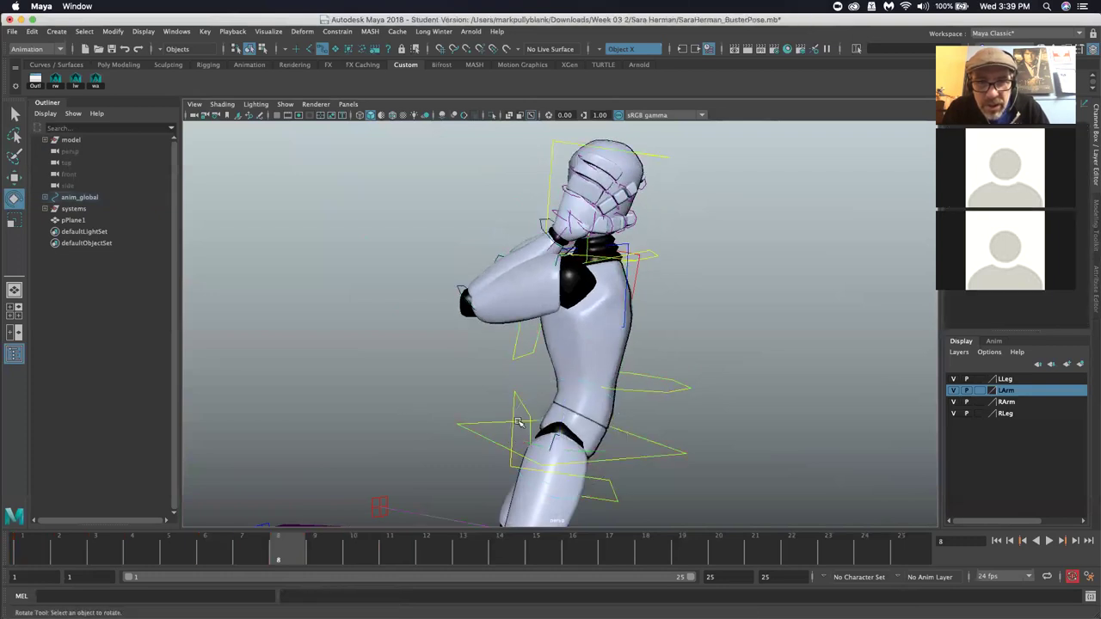
click(512, 423)
drag(613, 457, 605, 448)
key(ctrl+z)
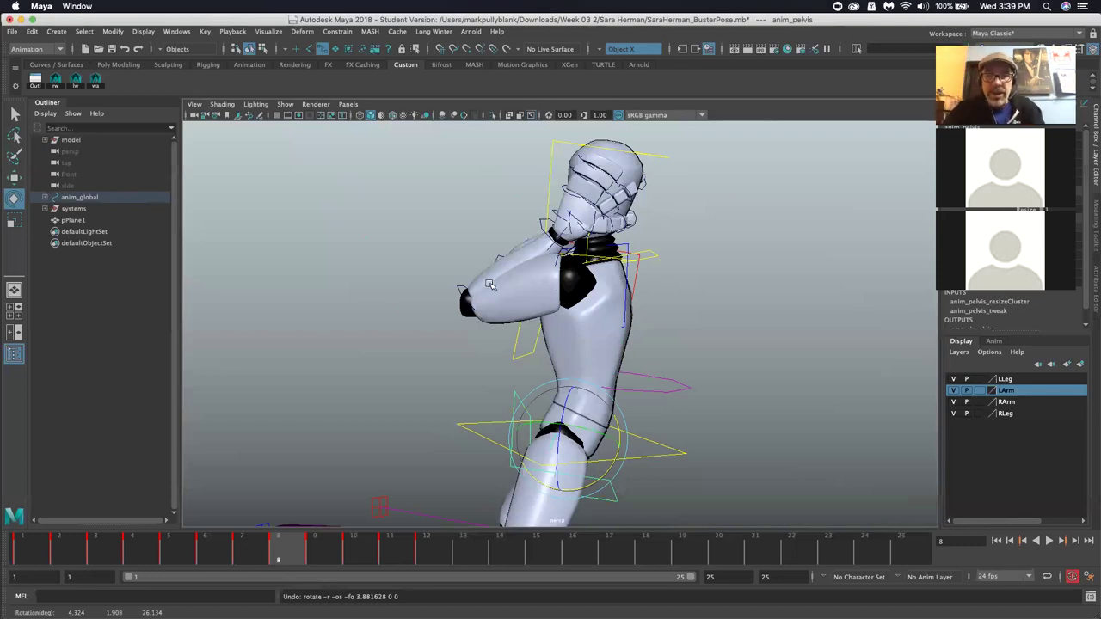
Inspect the left wrist FK control up close and create a locator for it
alt+drag(567, 319, 688, 297)
click(656, 256)
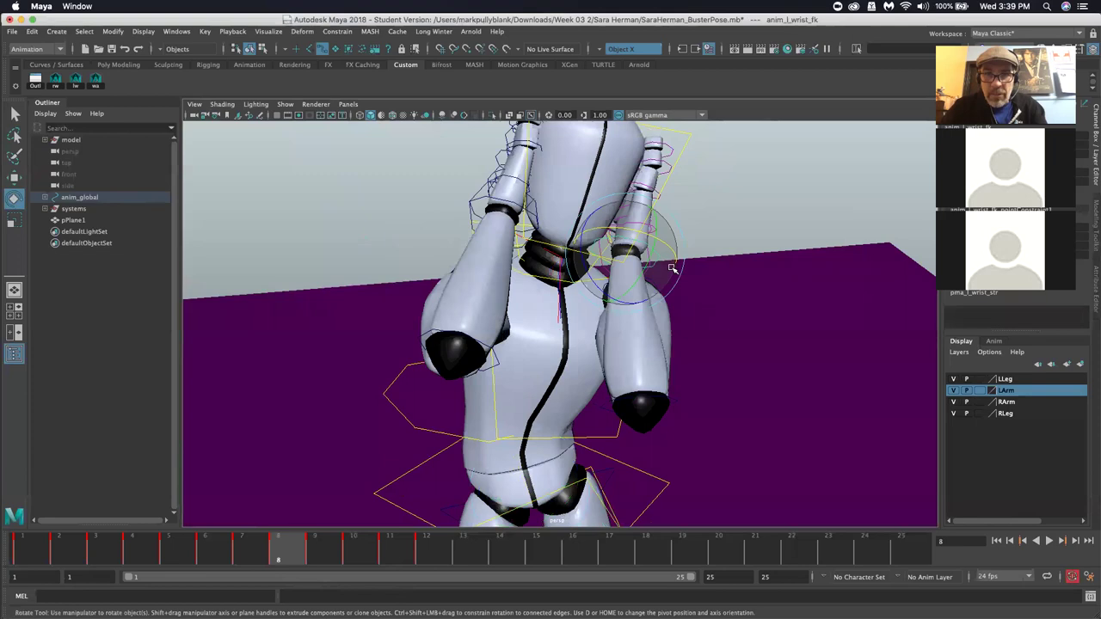
alt+drag(655, 256, 641, 284)
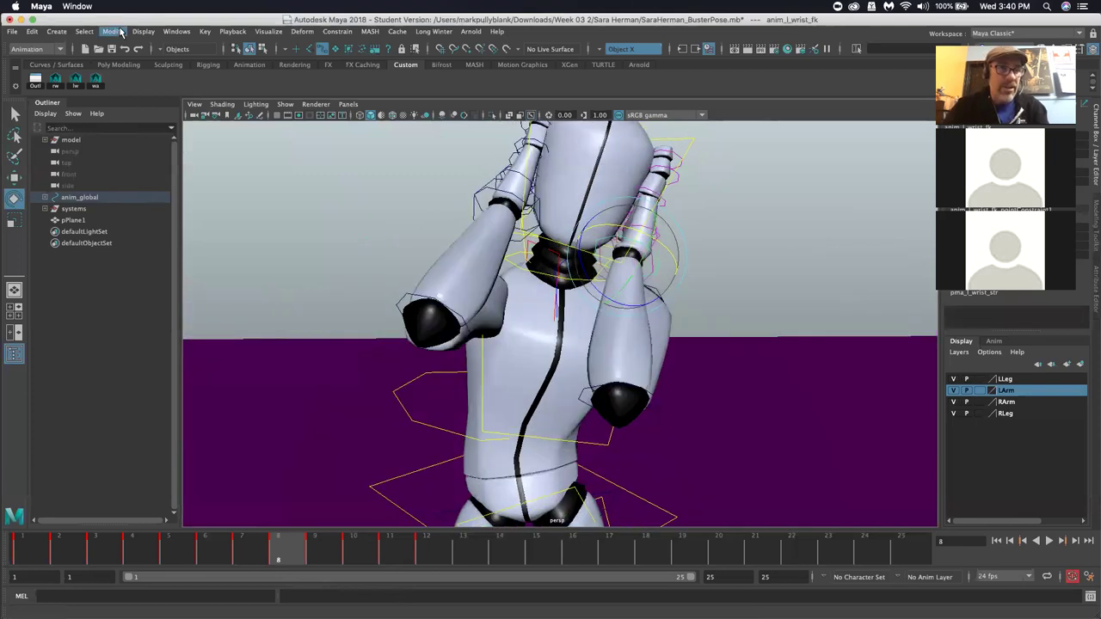
click(57, 31)
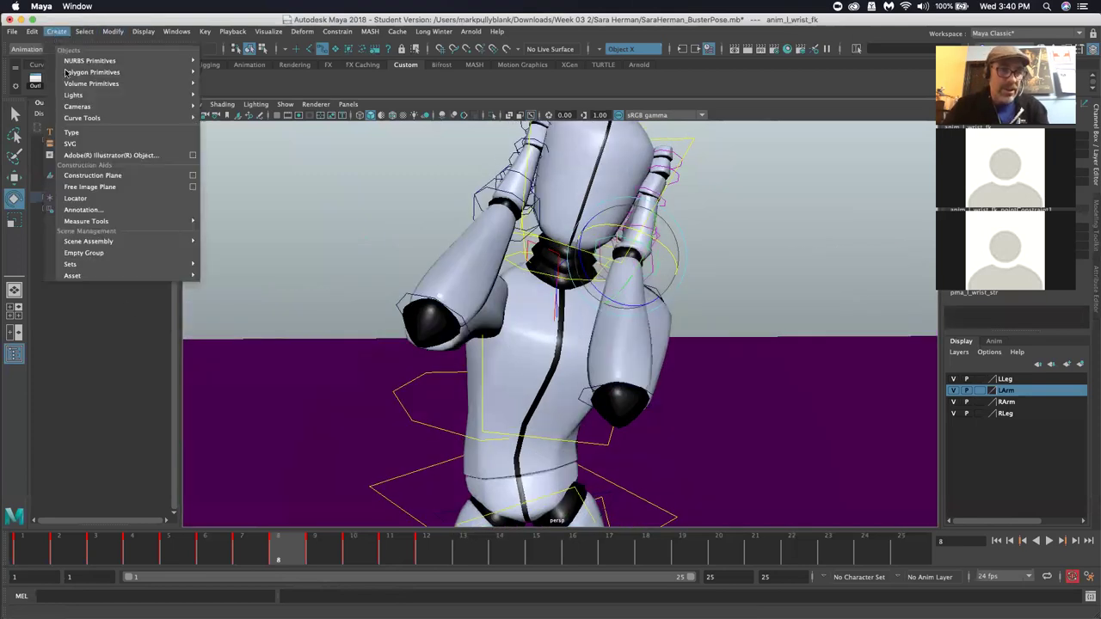
click(98, 381)
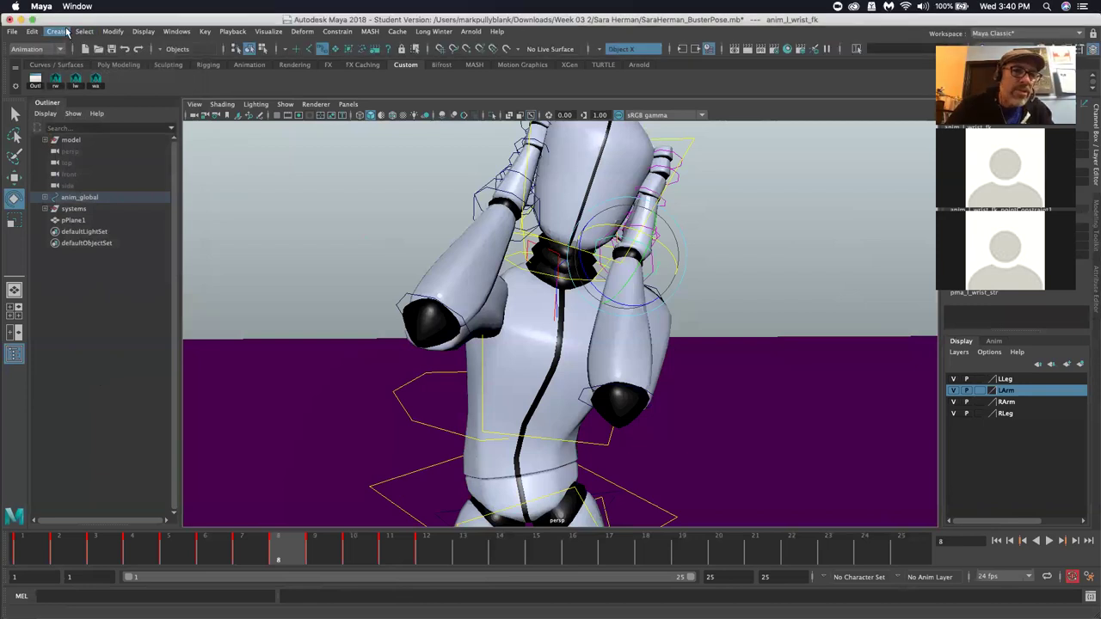
click(57, 31)
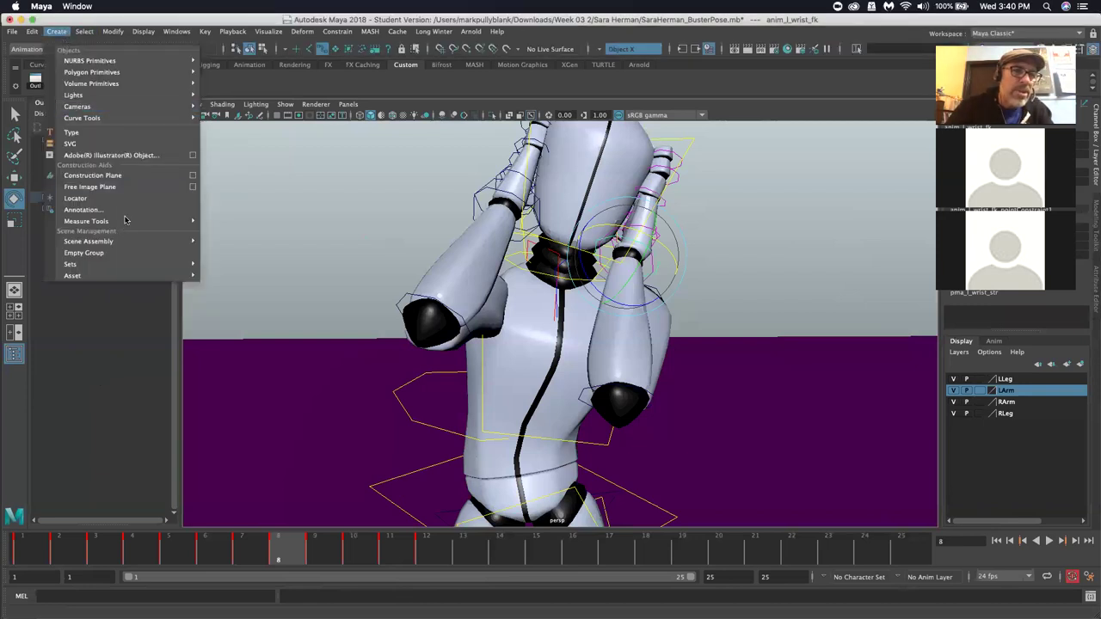
click(75, 198)
Parent-constrain locator1 to the left wrist FK control on all translate and rotate axes, without maintaining offset
click(658, 263)
alt+drag(658, 264, 334, 311)
click(84, 233)
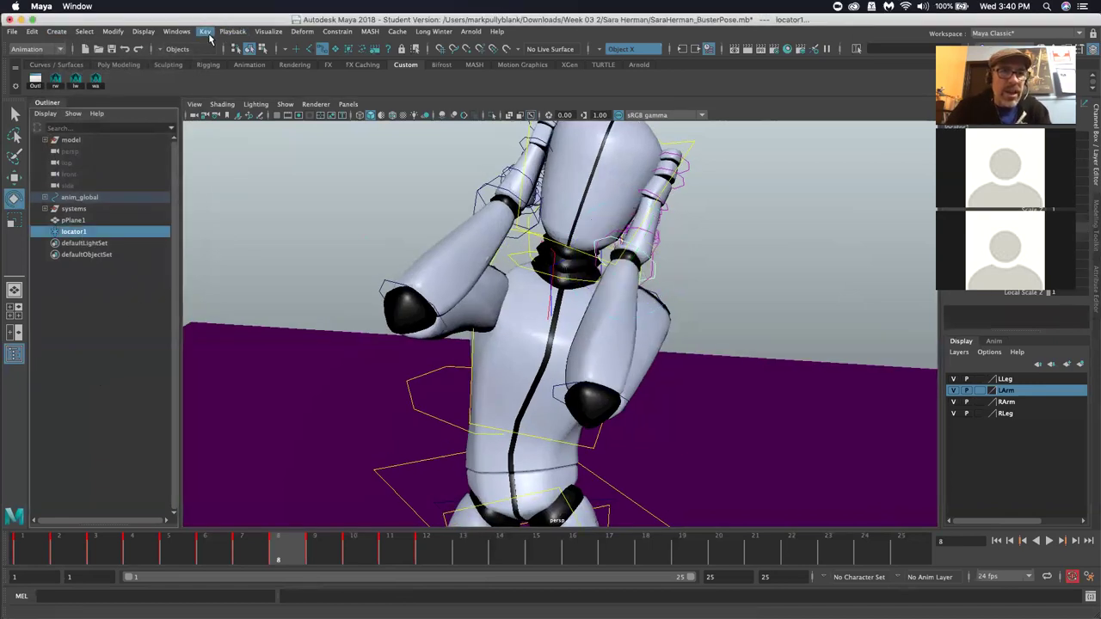
click(337, 32)
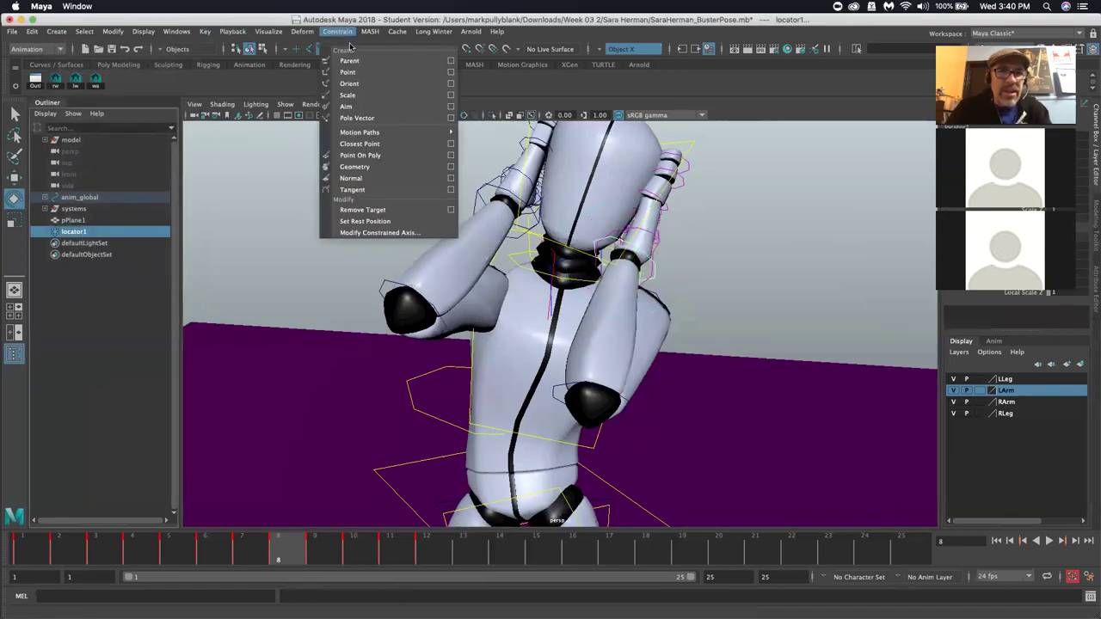
click(451, 61)
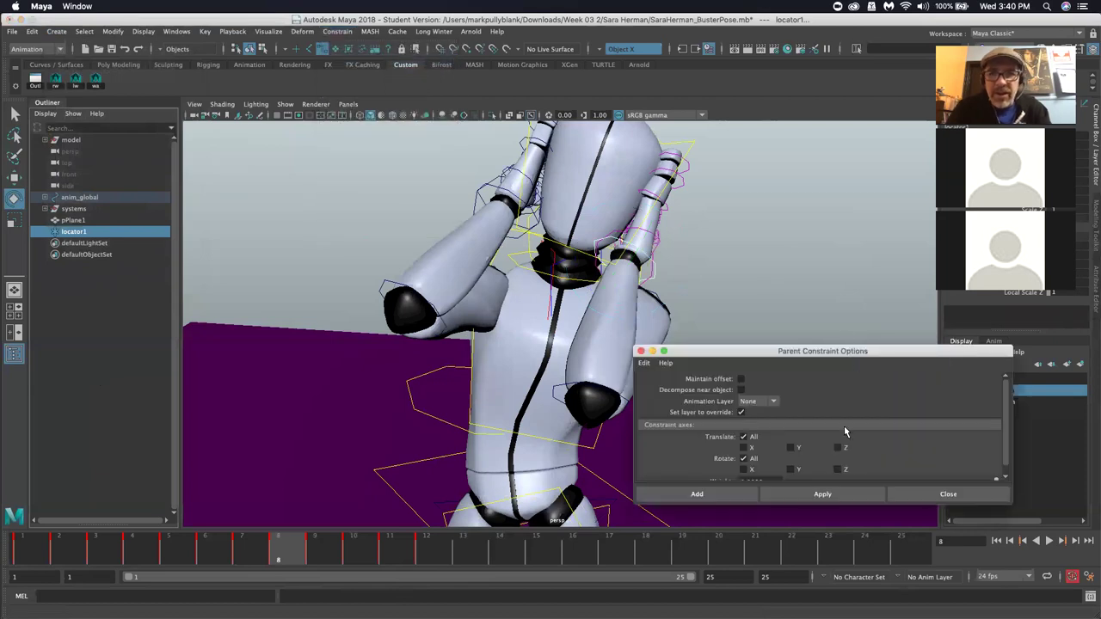
click(814, 496)
click(641, 351)
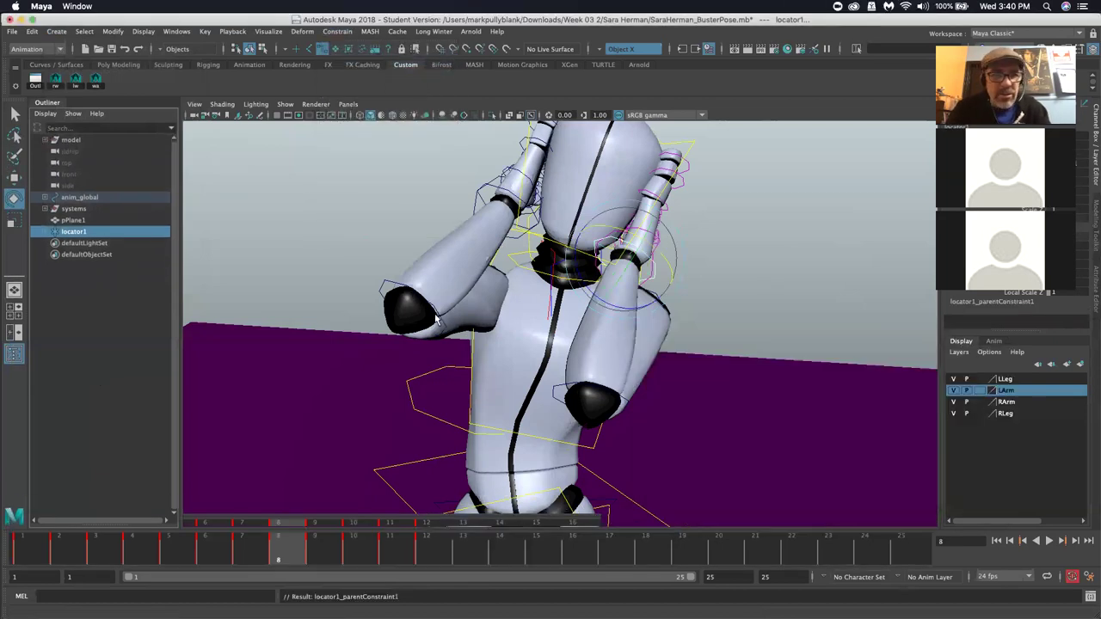
Remove the left wrist FK control as the target of locator1's parent constraint
click(387, 483)
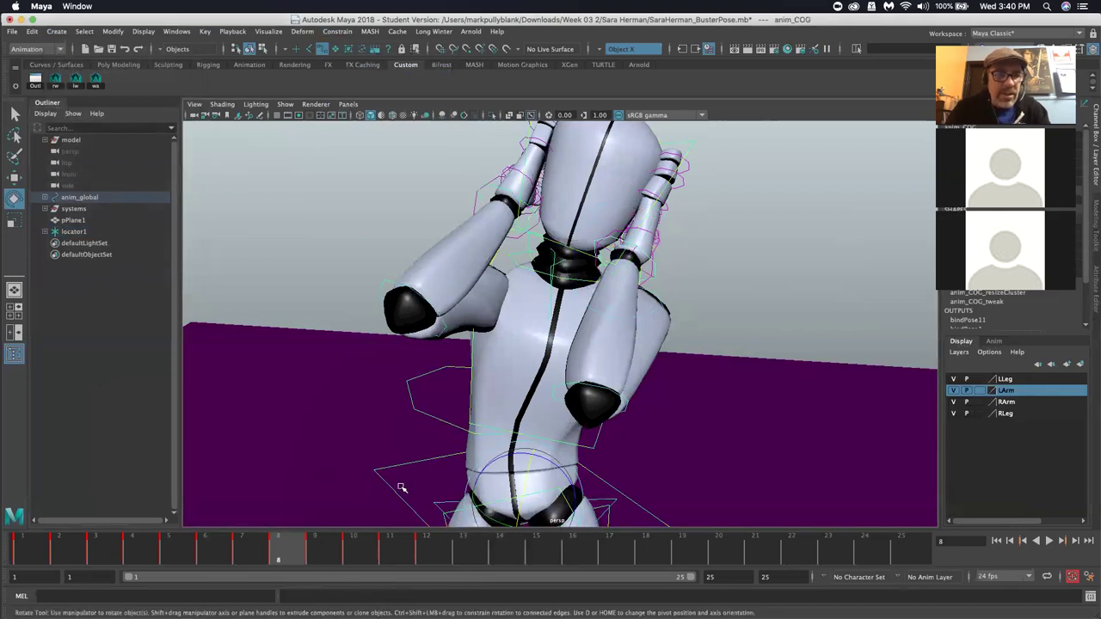
key(ctrl+z)
click(337, 31)
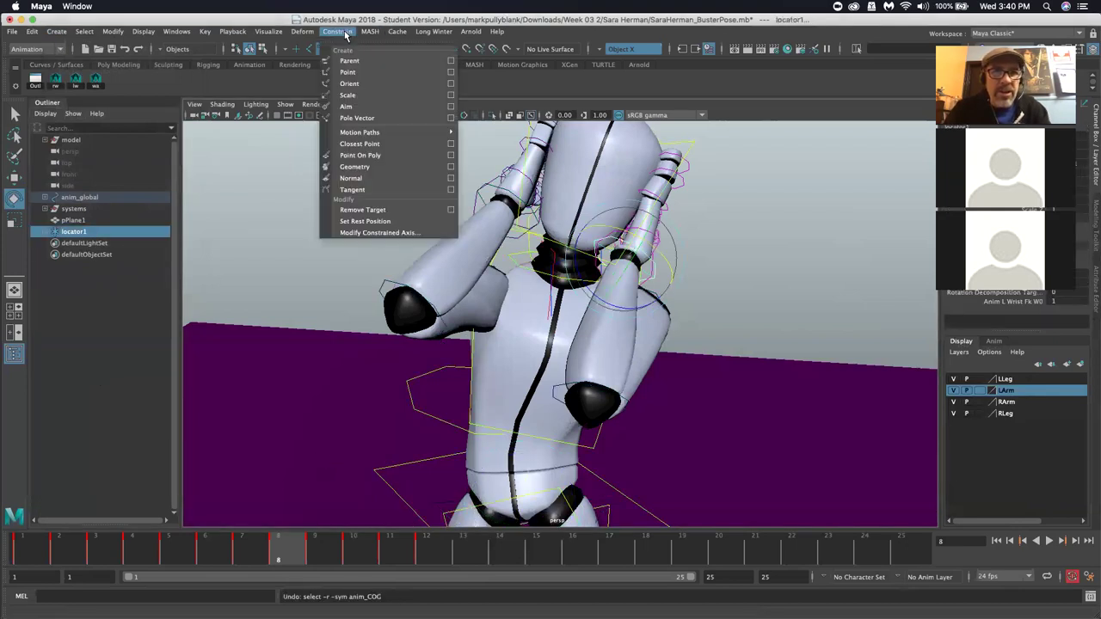
click(365, 209)
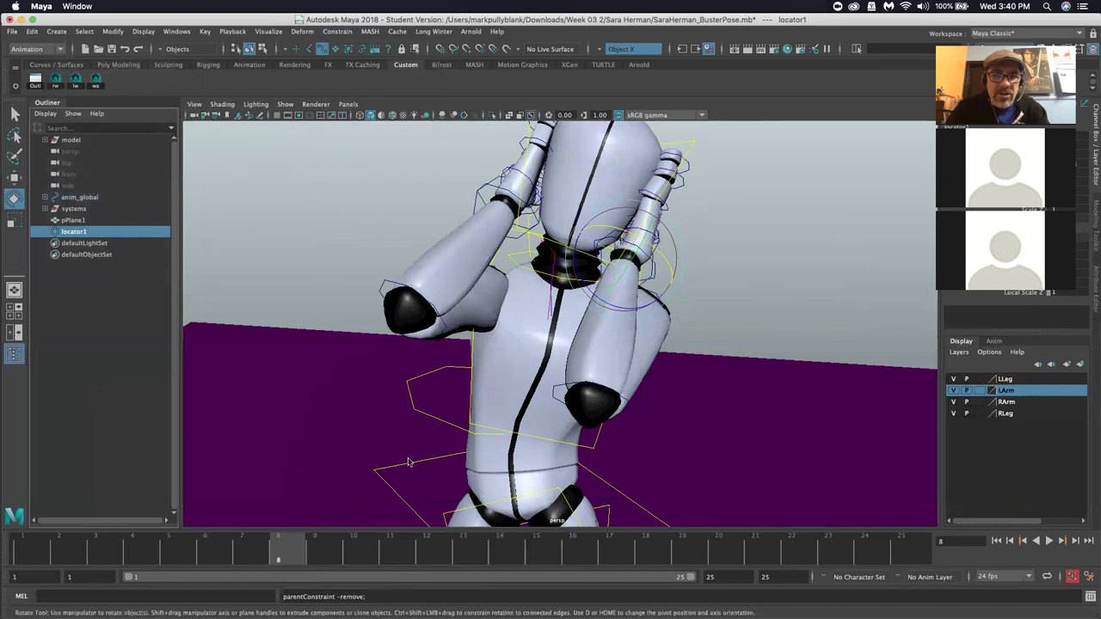
Set L Arm Fk Ik to 1 on the global control at frame 8
click(395, 491)
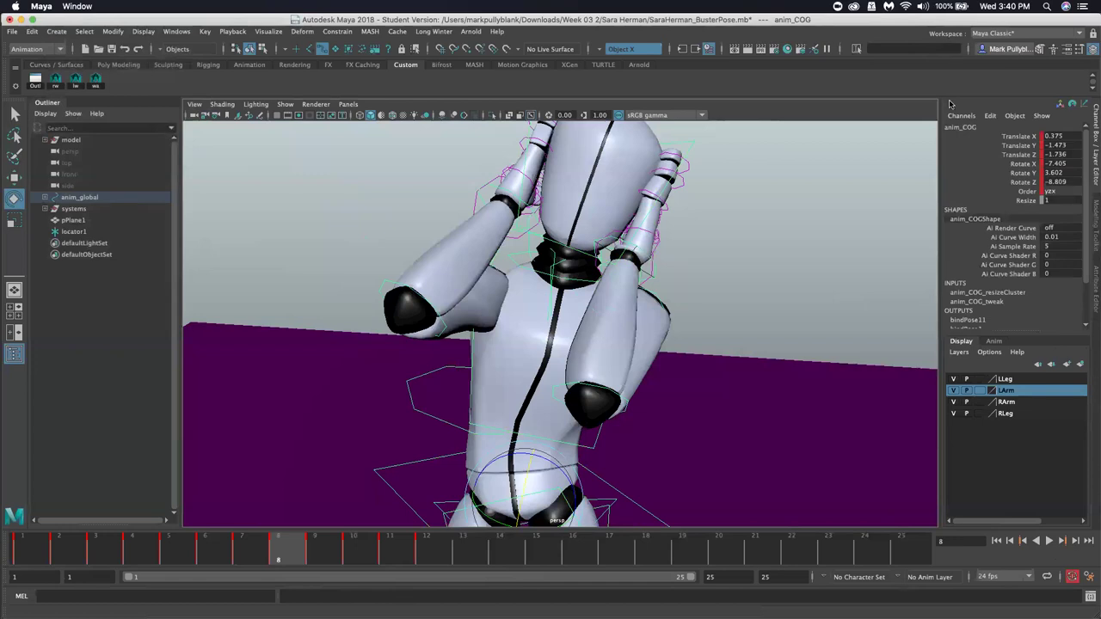
scroll(1032, 201, down, 3)
scroll(388, 438, down, 6)
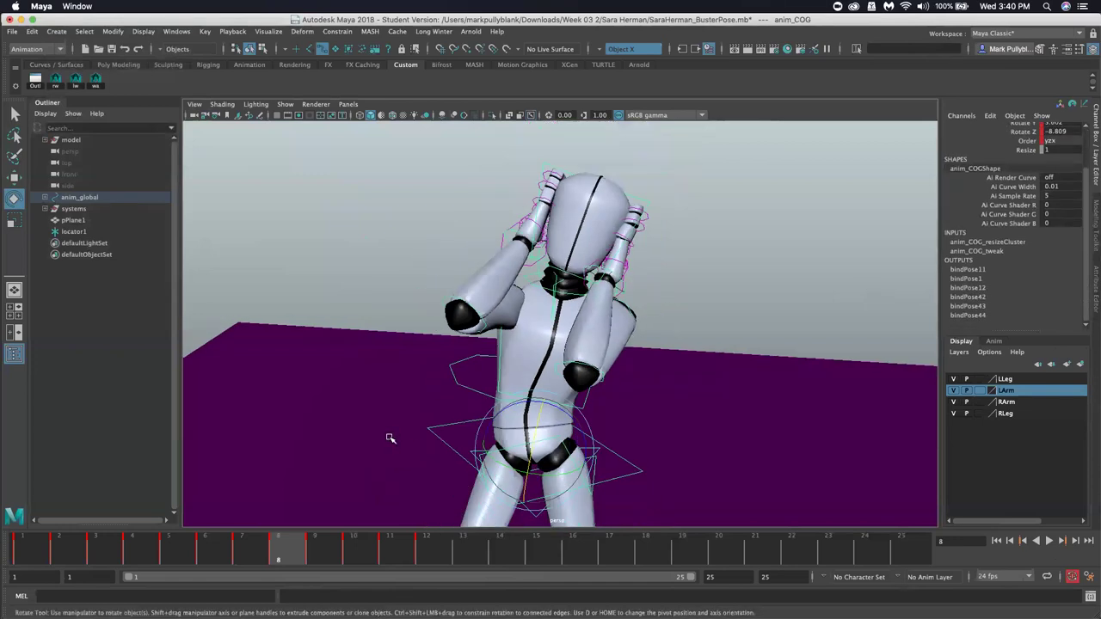
click(384, 480)
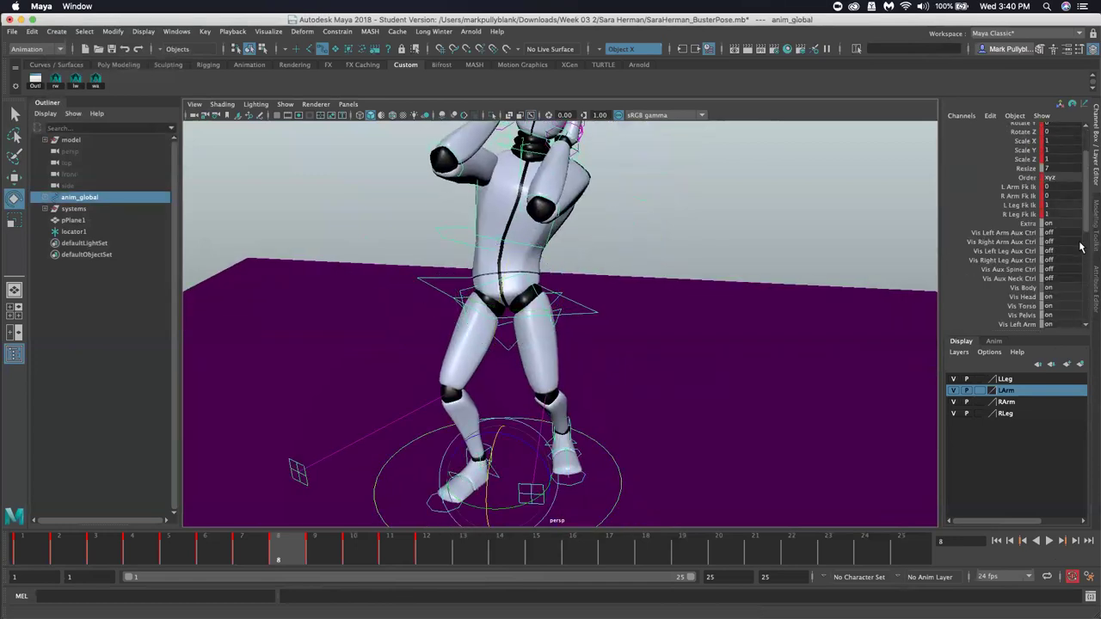
click(1060, 186)
text(1)
key(Return)
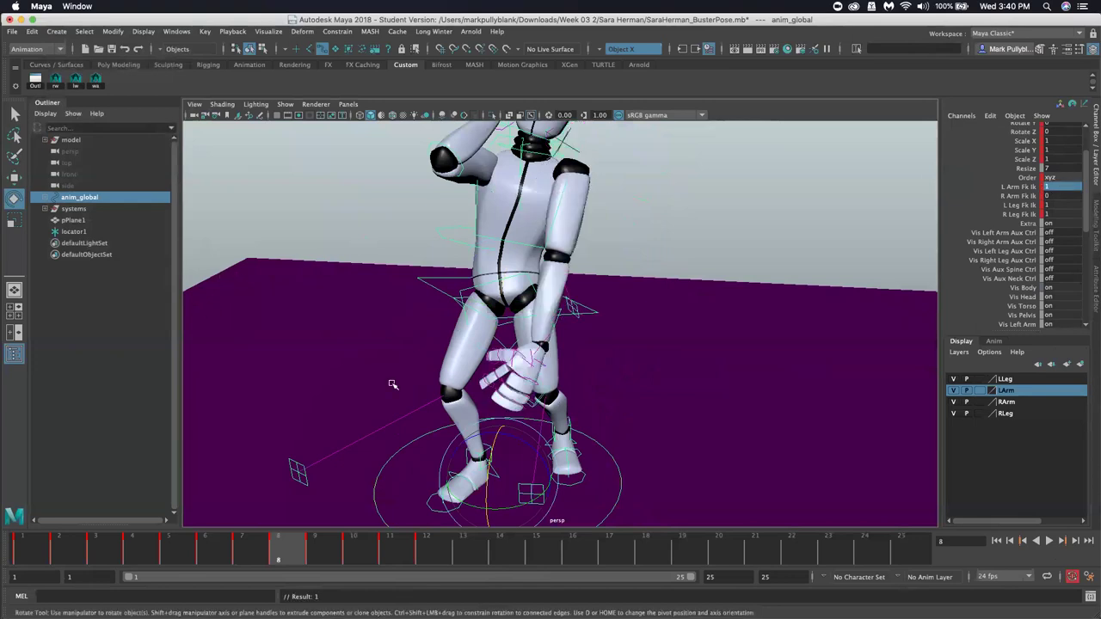
Parent-constrain the left arm IK control to locator1 to snap it onto the stored wrist position
alt+drag(530, 434, 523, 391)
click(522, 388)
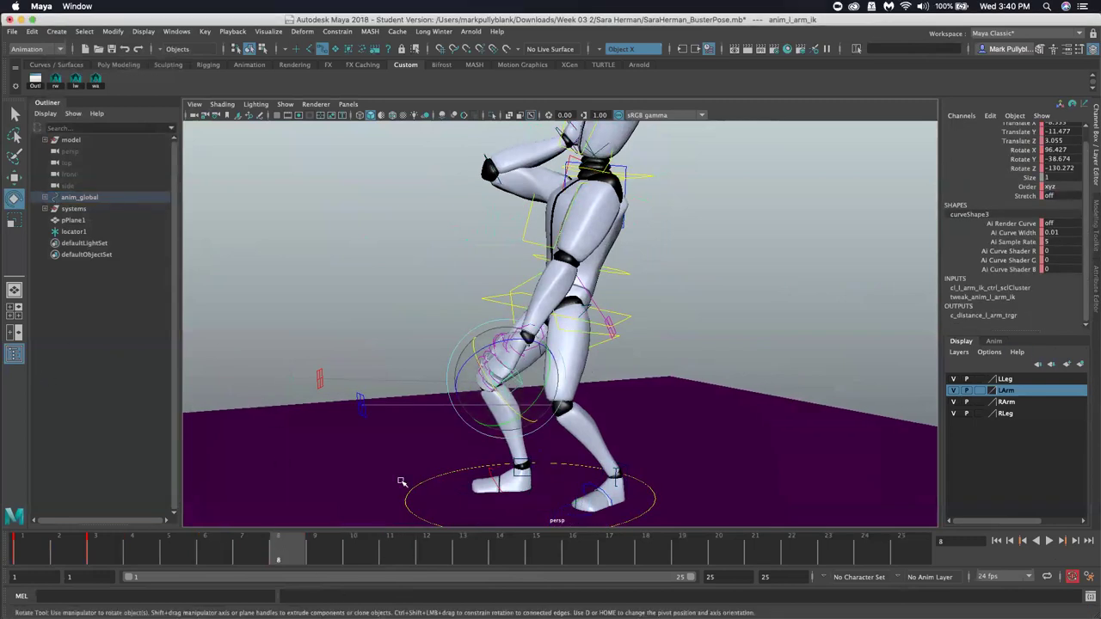
click(76, 233)
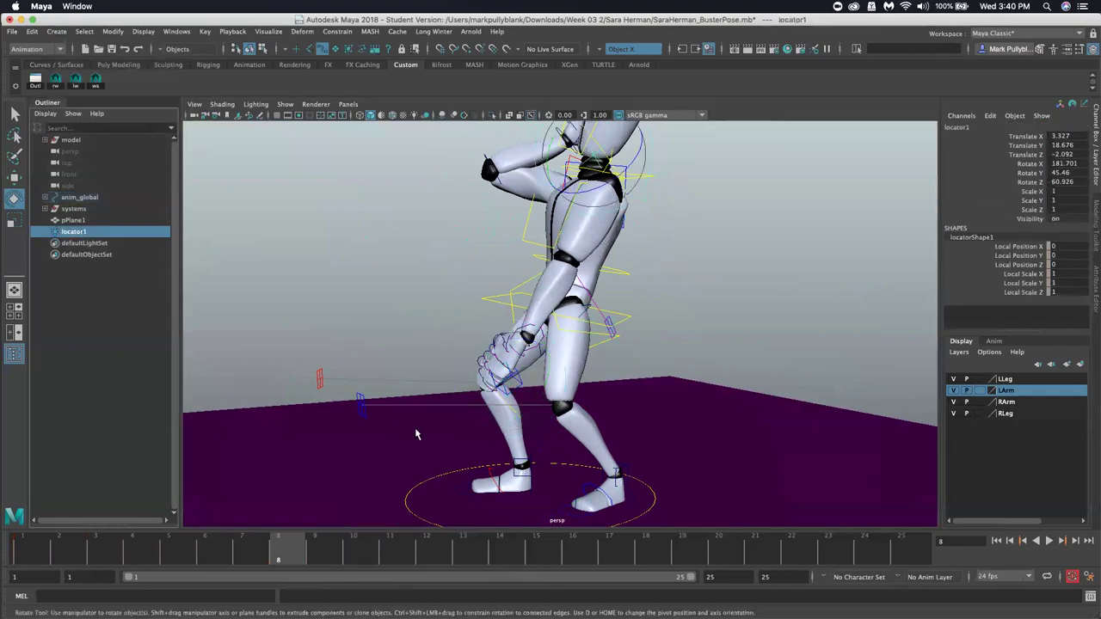
scroll(525, 372, up, 3)
alt+drag(525, 372, 495, 388)
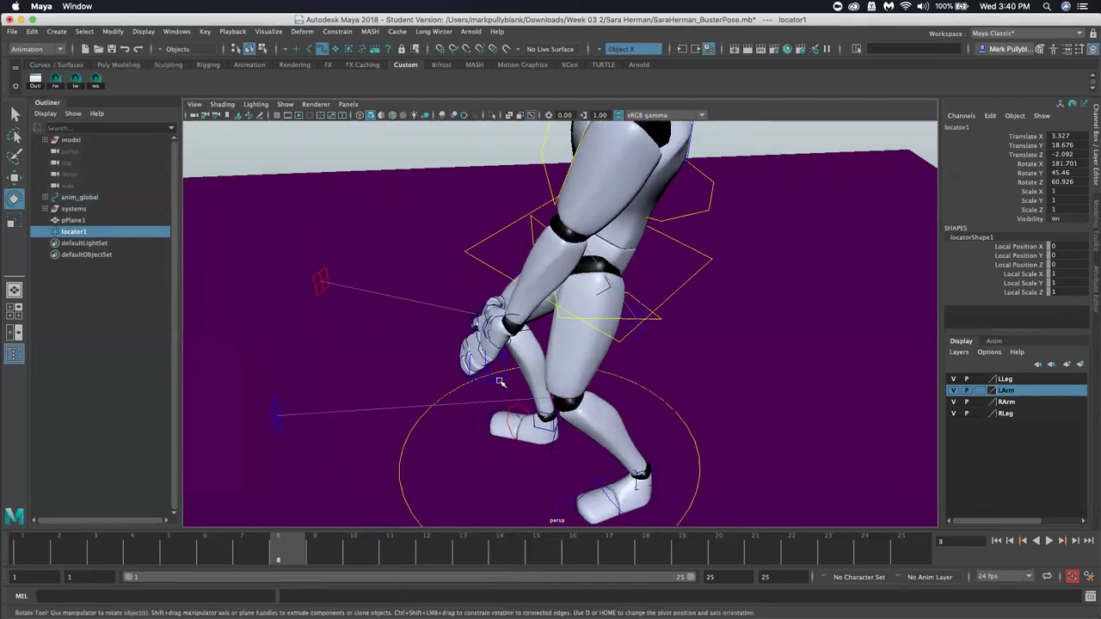
click(500, 382)
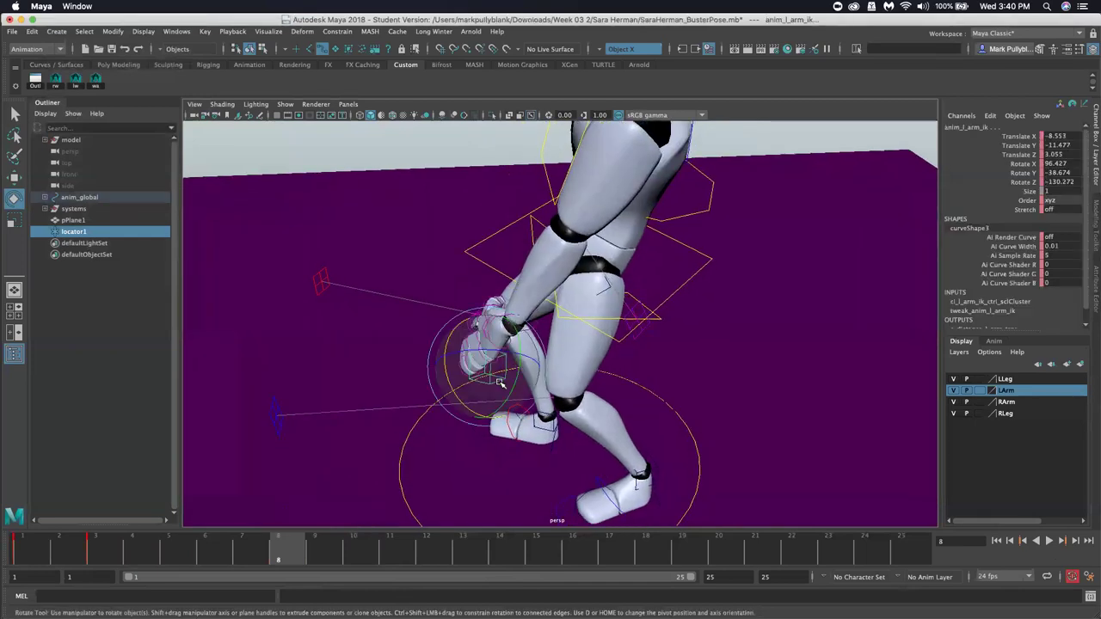
click(337, 31)
click(396, 56)
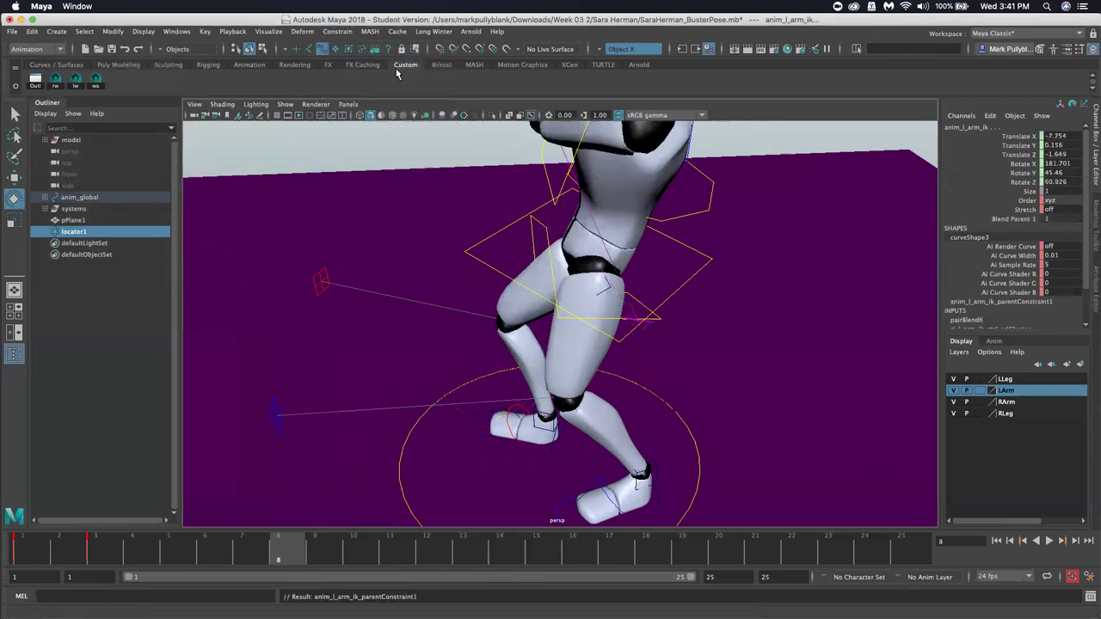
alt+drag(655, 254, 503, 259)
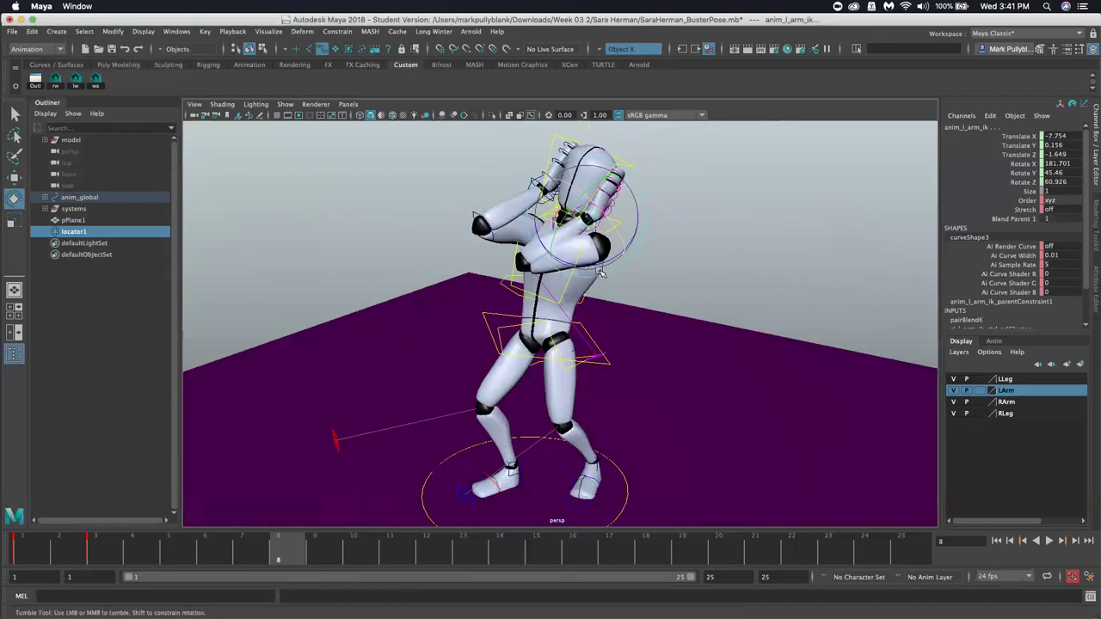
click(87, 234)
key(Delete)
key(super+z)
Key the left arm IK control on frame 8 and delete locator1
click(714, 200)
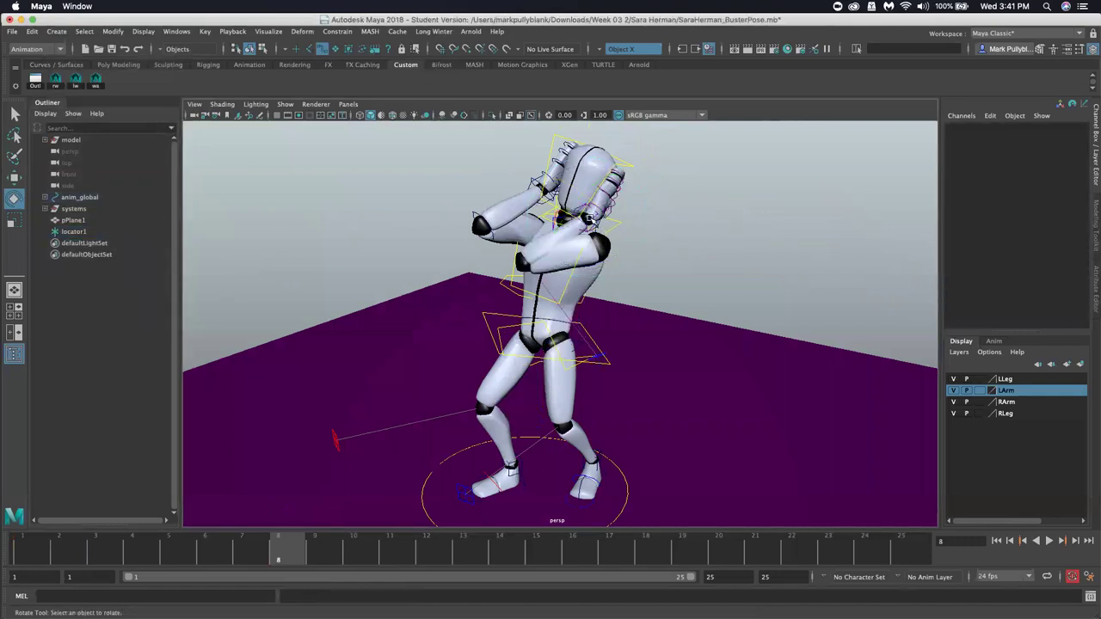
click(596, 222)
key(s)
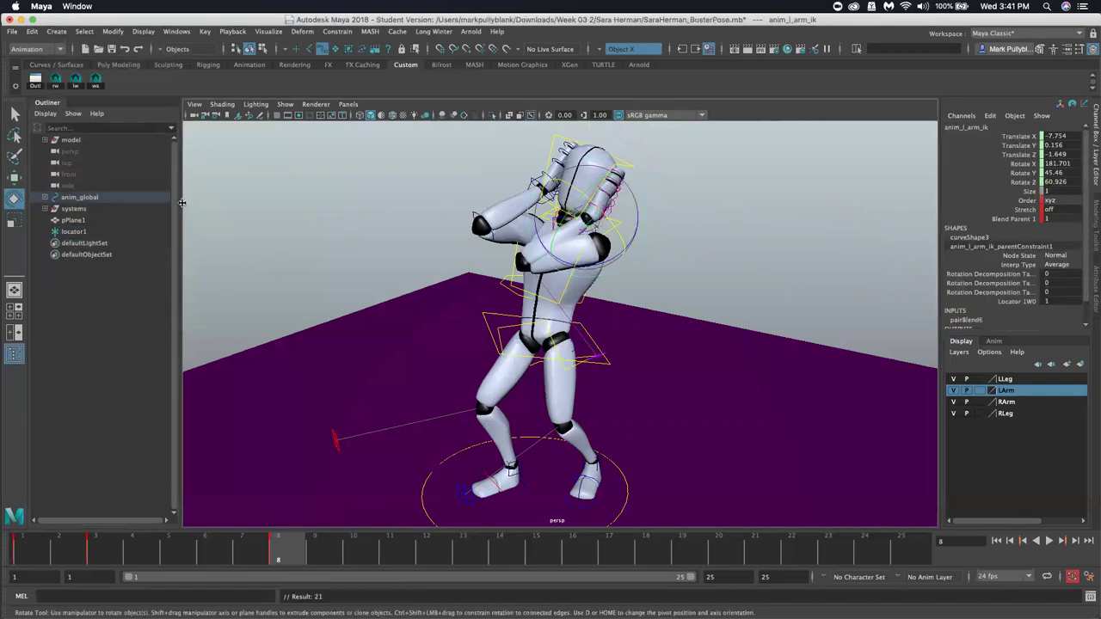
click(66, 233)
key(Delete)
Move the left elbow IK control to about X -2.64, Y -5.43, Z 12.04 and key it on frame 8
alt+drag(537, 251, 552, 321)
click(592, 351)
key(w)
key(s)
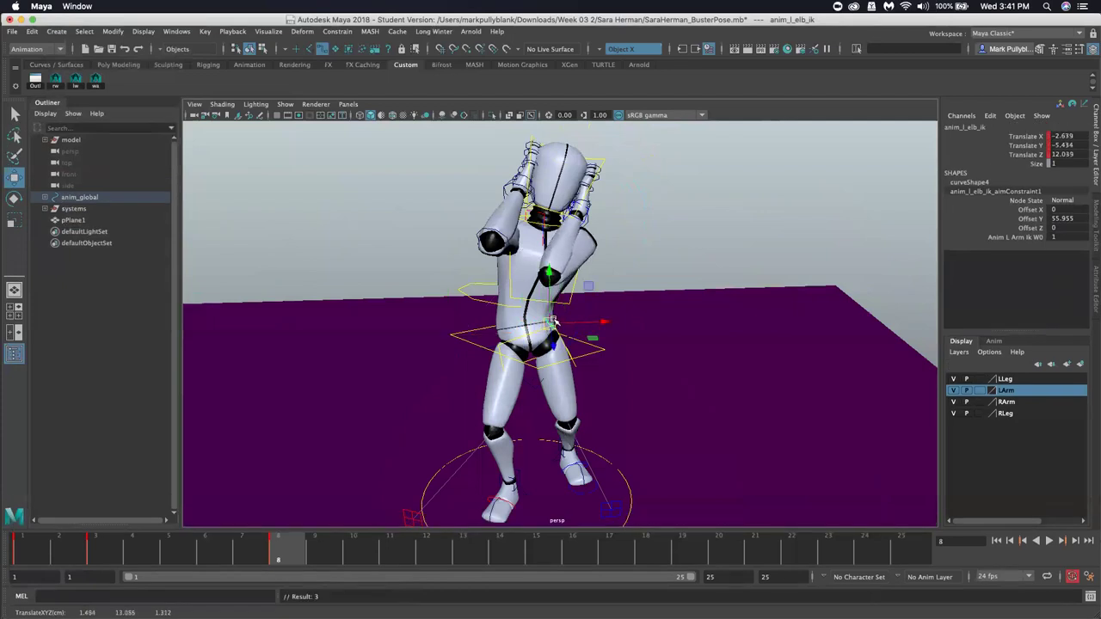
Parent-constrain the left arm IK control to the head control on all translate and rotate axes, with Maintain offset on
alt+right_drag(644, 175, 664, 307)
alt+drag(664, 307, 632, 373)
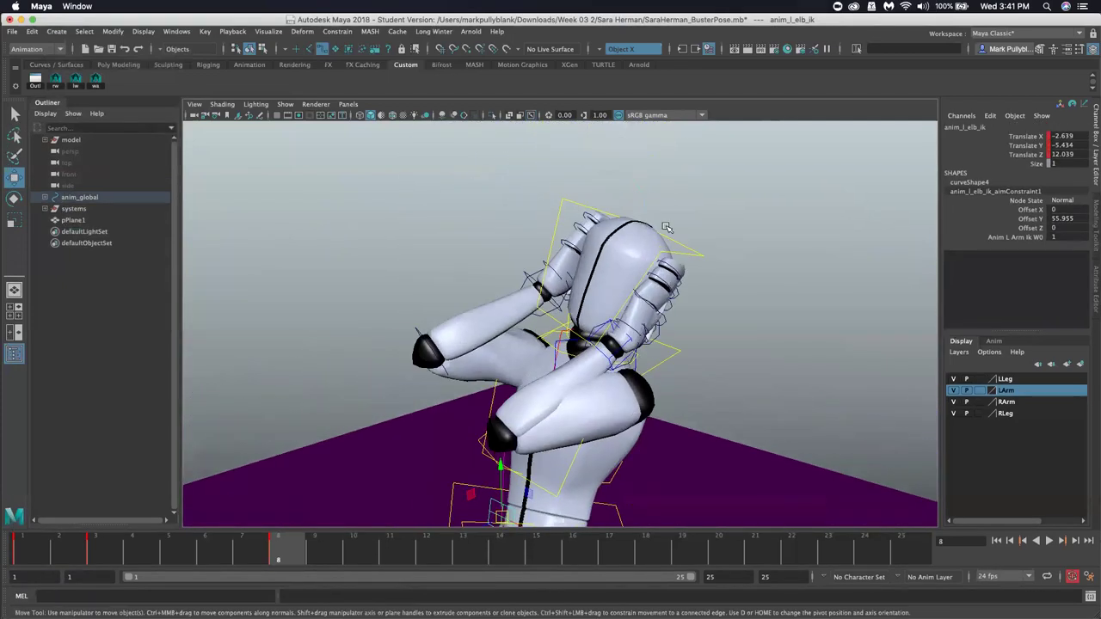
click(686, 272)
alt+drag(685, 272, 715, 284)
key(q)
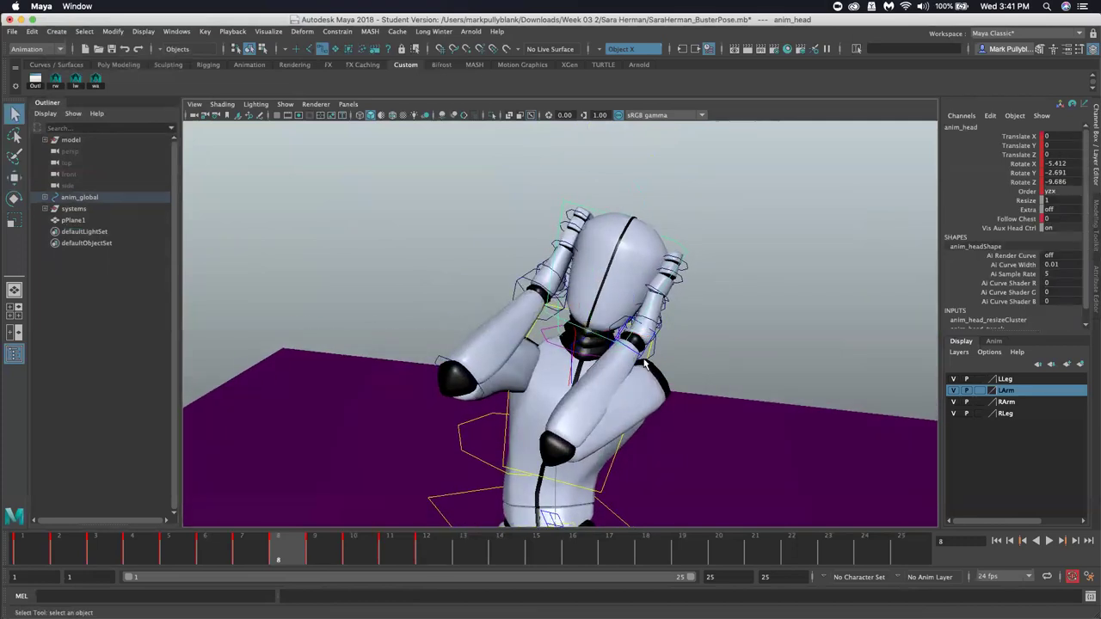
alt+drag(650, 353, 617, 335)
click(617, 335)
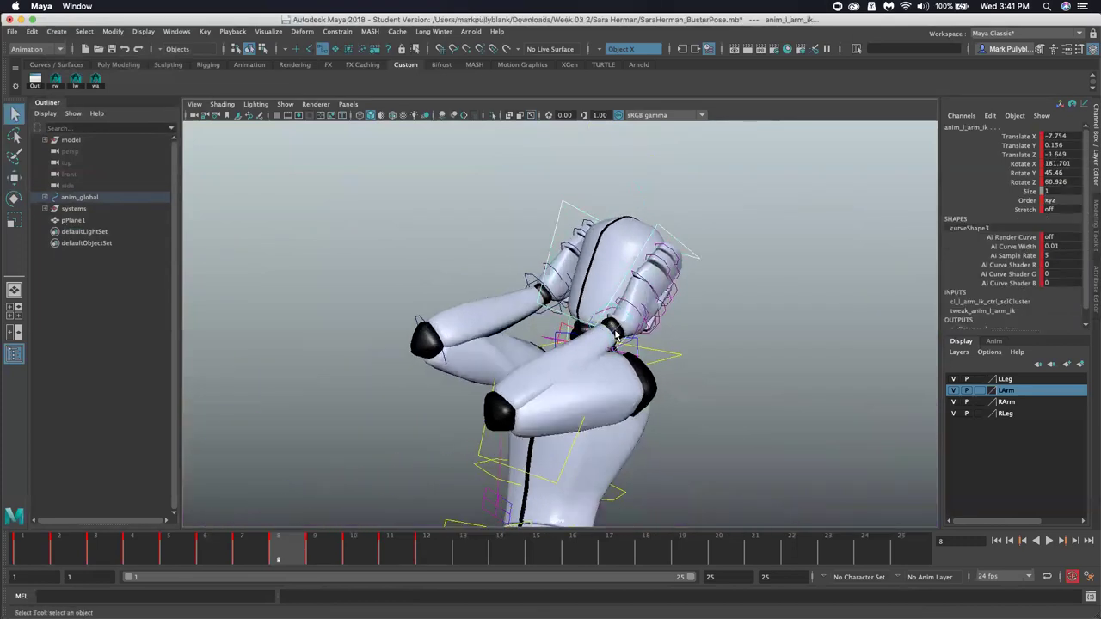
click(337, 31)
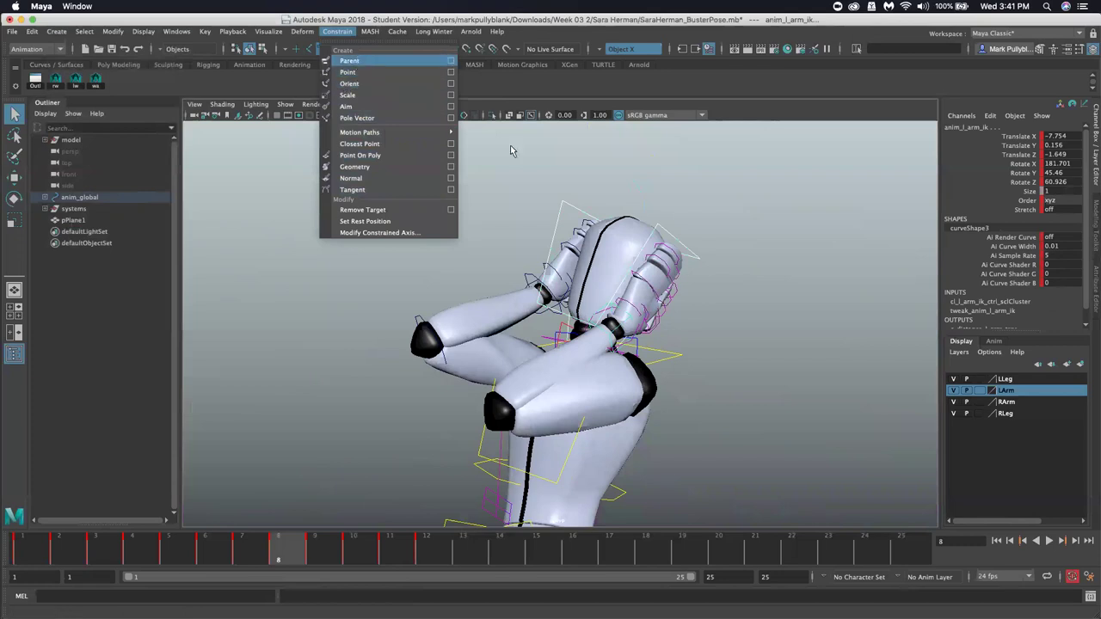
click(451, 60)
click(706, 493)
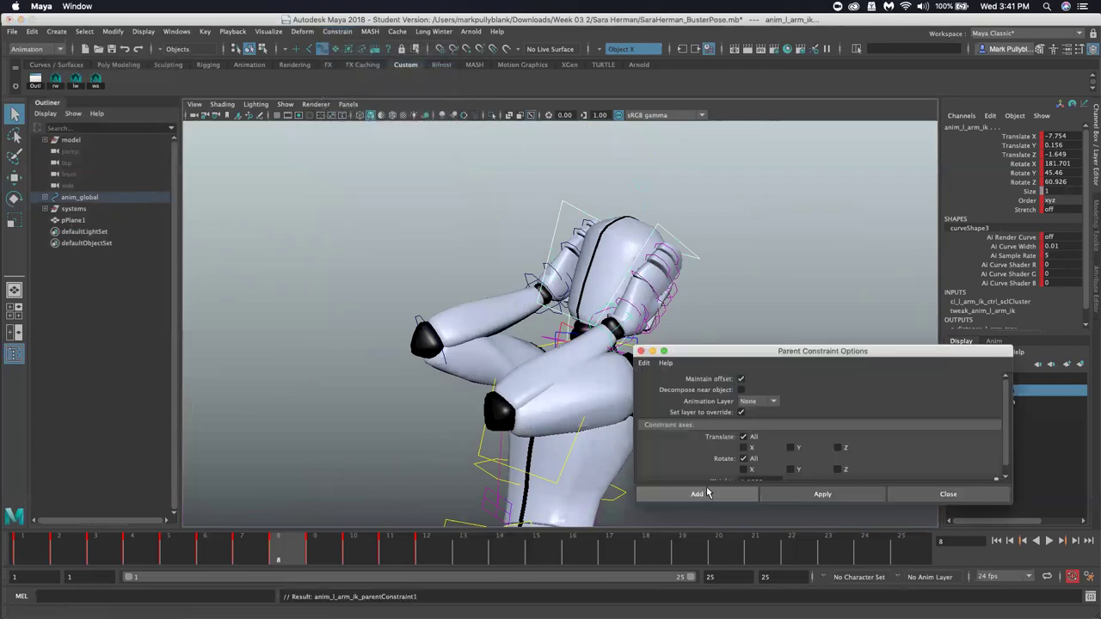
Rotate the head control to about X -5.6, Y -2.7, Z -5.3, testing the hand constraint and undoing the further test rotations
alt+drag(605, 298, 636, 291)
click(689, 253)
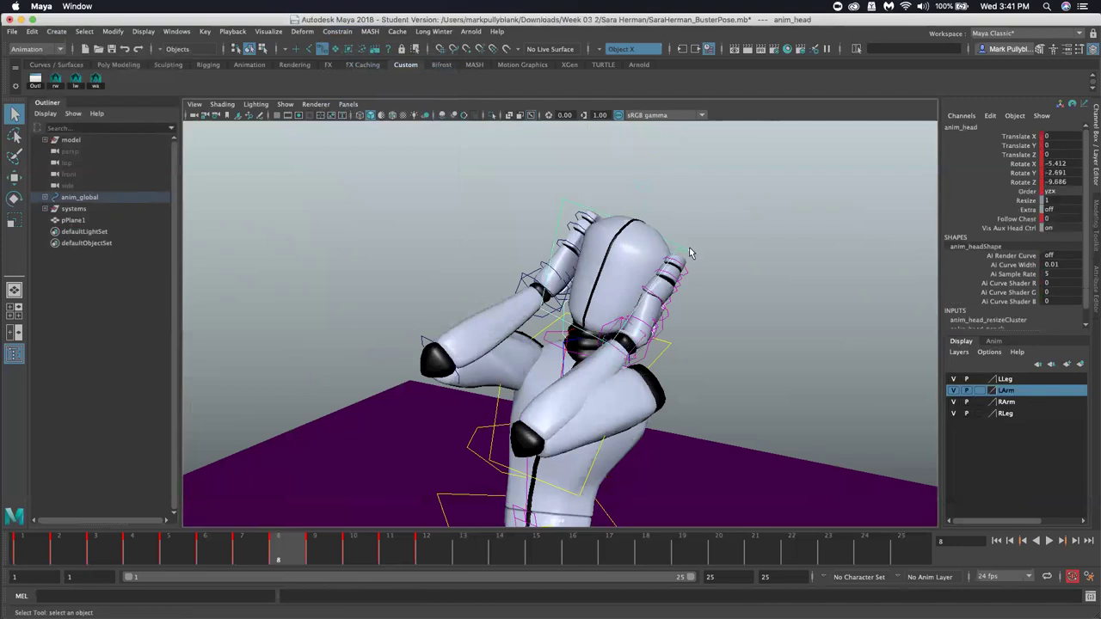
key(e)
drag(644, 294, 606, 324)
key(z)
key(z)
key(z)
key(z)
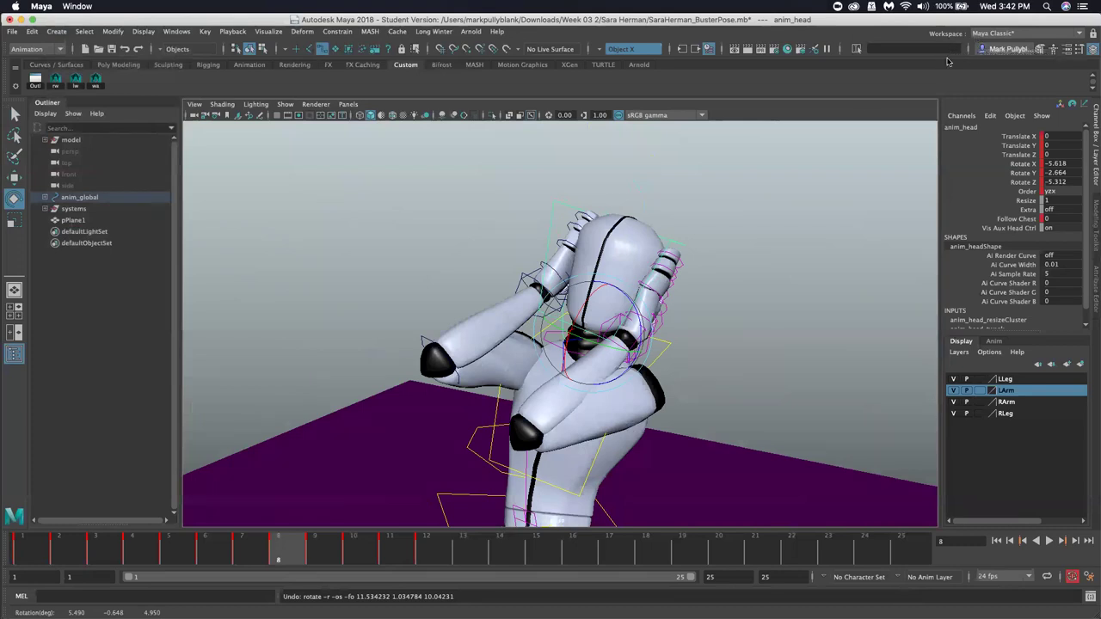
Review the character's poses on the keyed frames from 9 through 12 with the whole figure in view
alt+drag(525, 415, 487, 418)
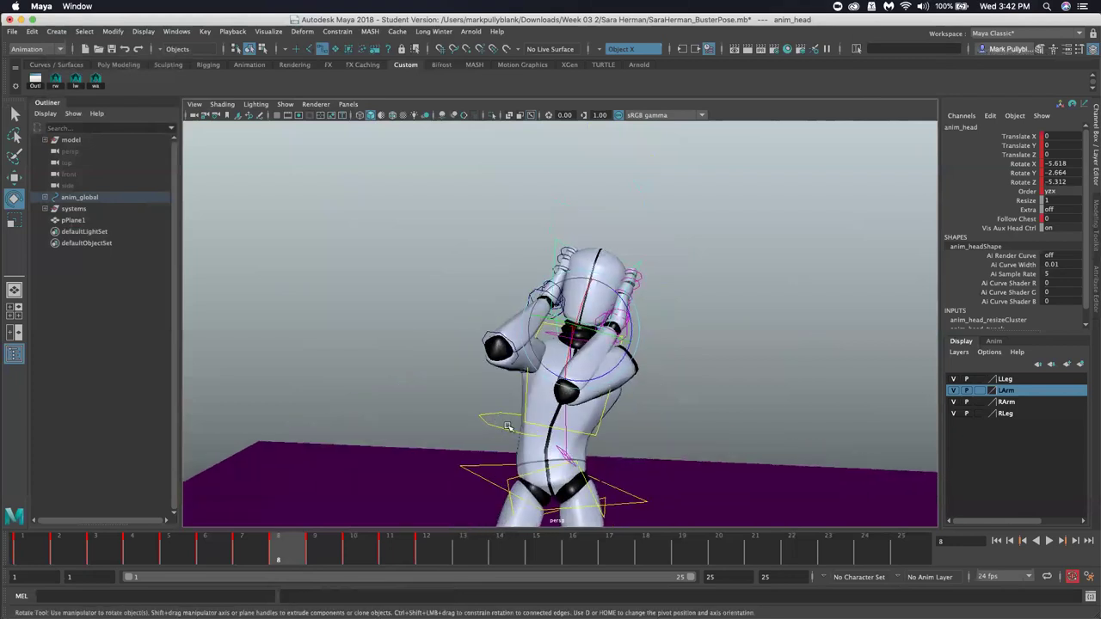
key(alt+period)
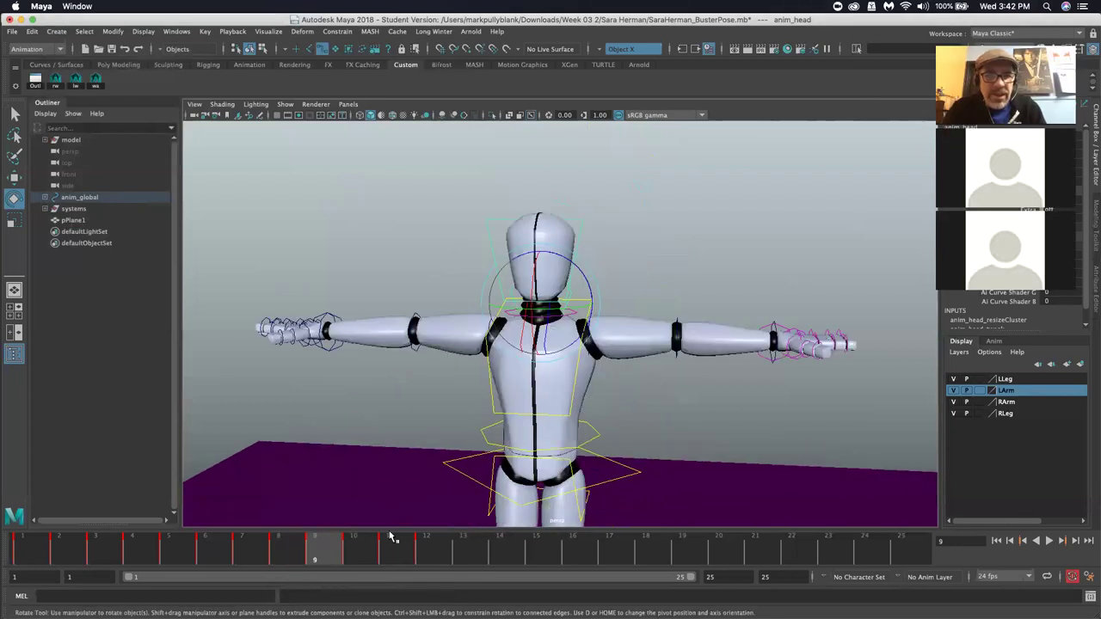
key(alt+period)
key(alt+period)
key(alt+period)
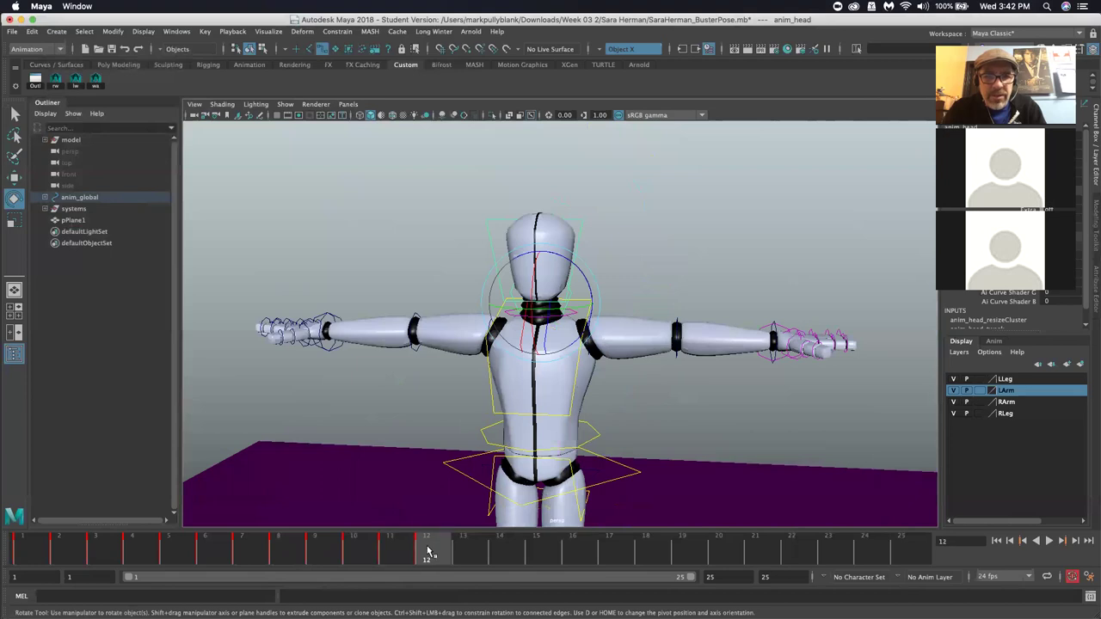
key(a)
alt+drag(557, 404, 533, 298)
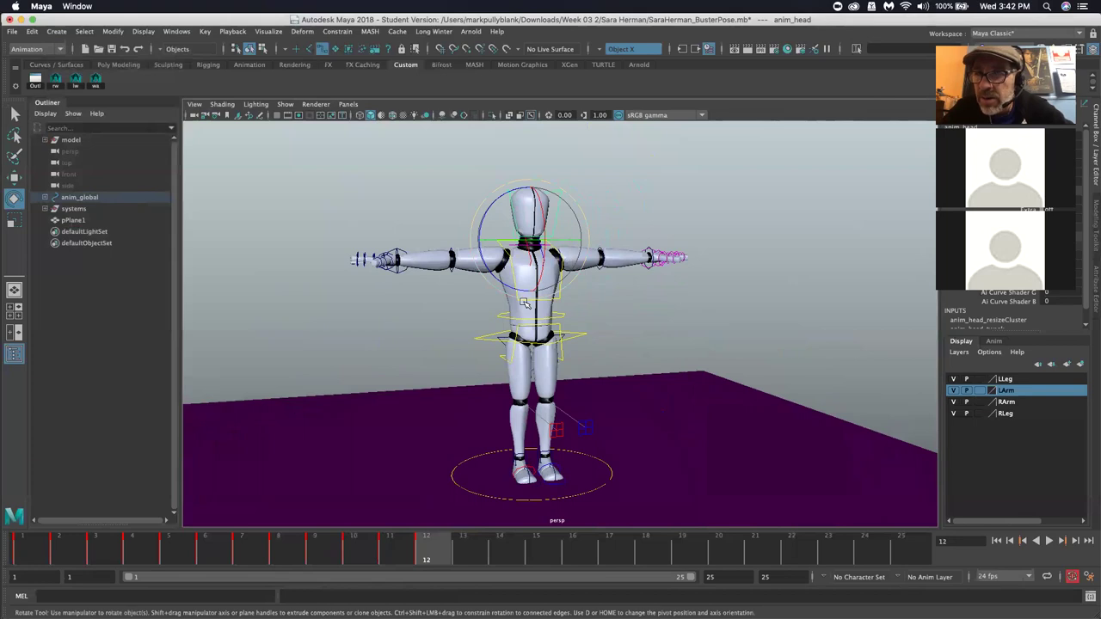
Switch to Finder and open the w2_Drone_v1.ma scene from the Week 03 2 folder, discarding the current scene's changes and accepting the student-version notice
key(super+Tab)
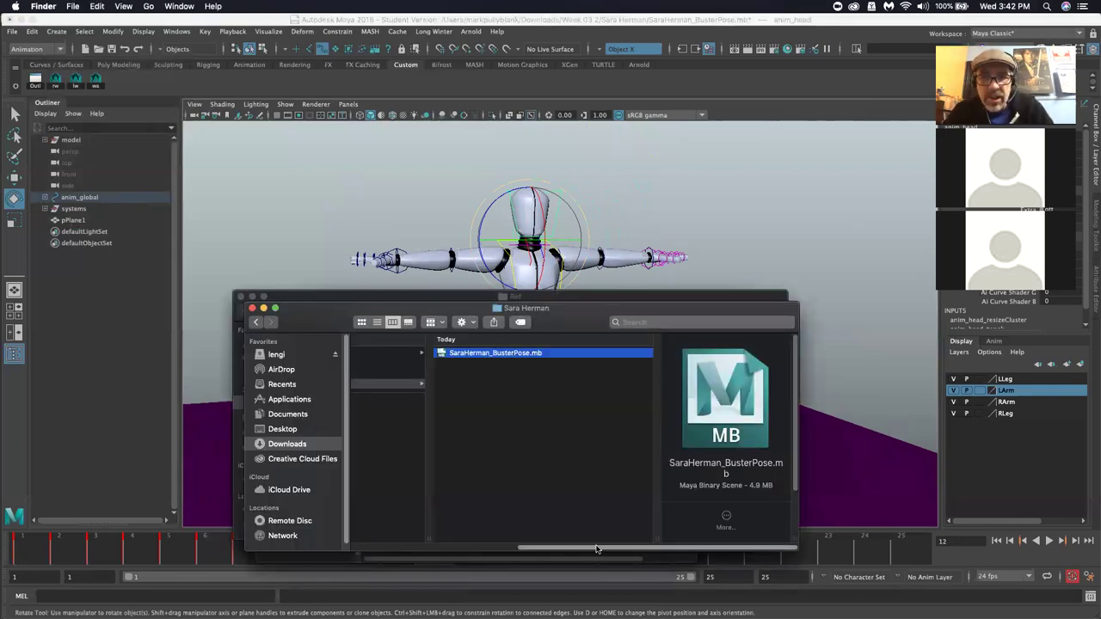
scroll(596, 532, left, 6)
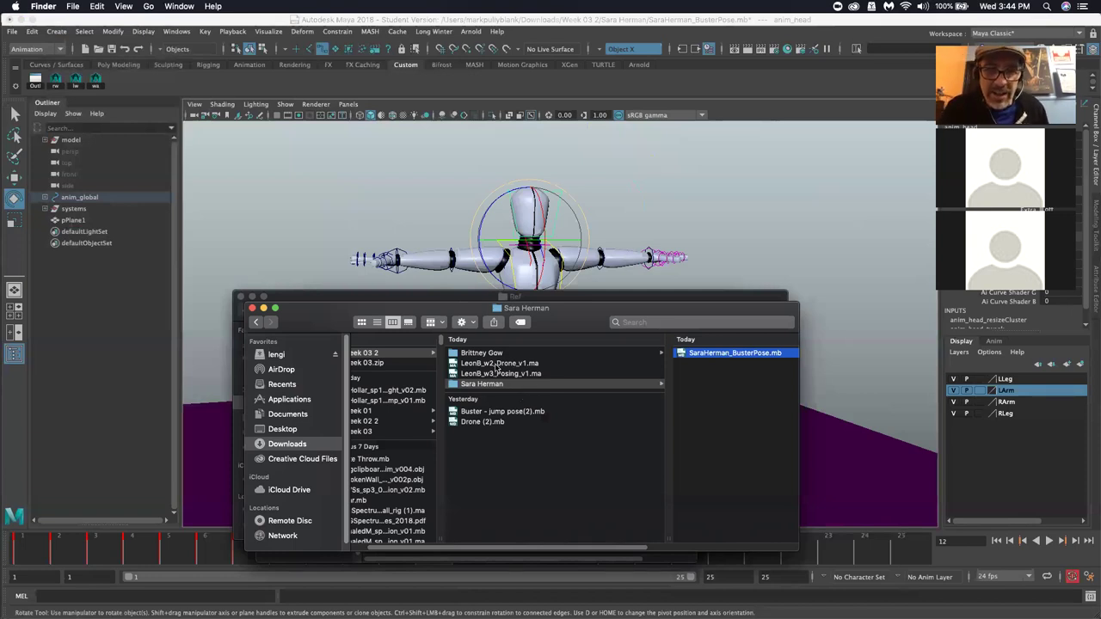
click(497, 367)
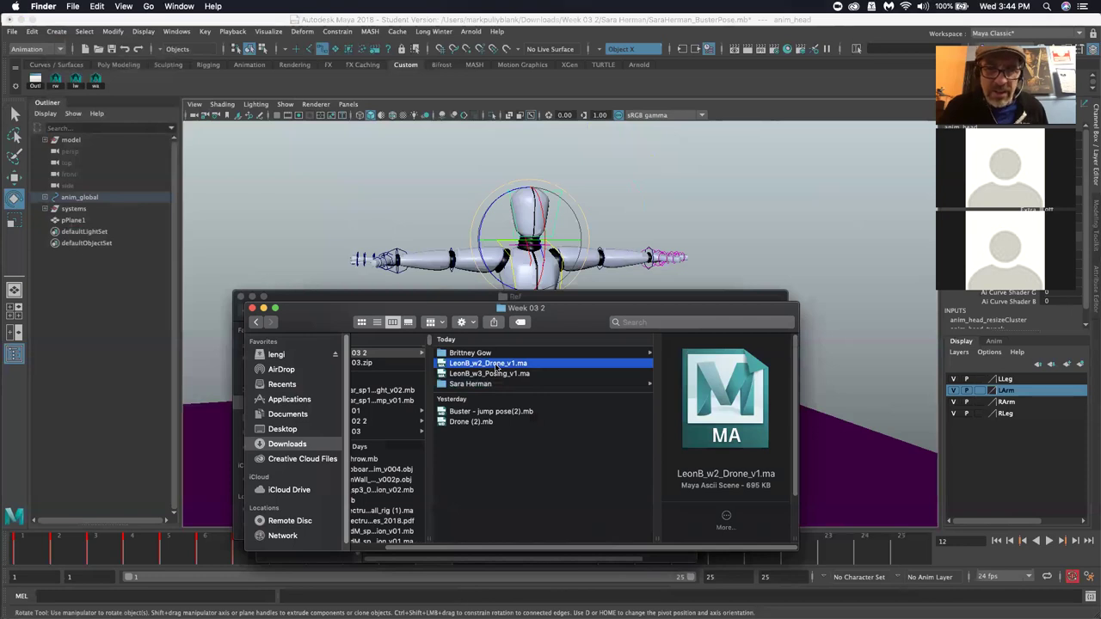
click(497, 367)
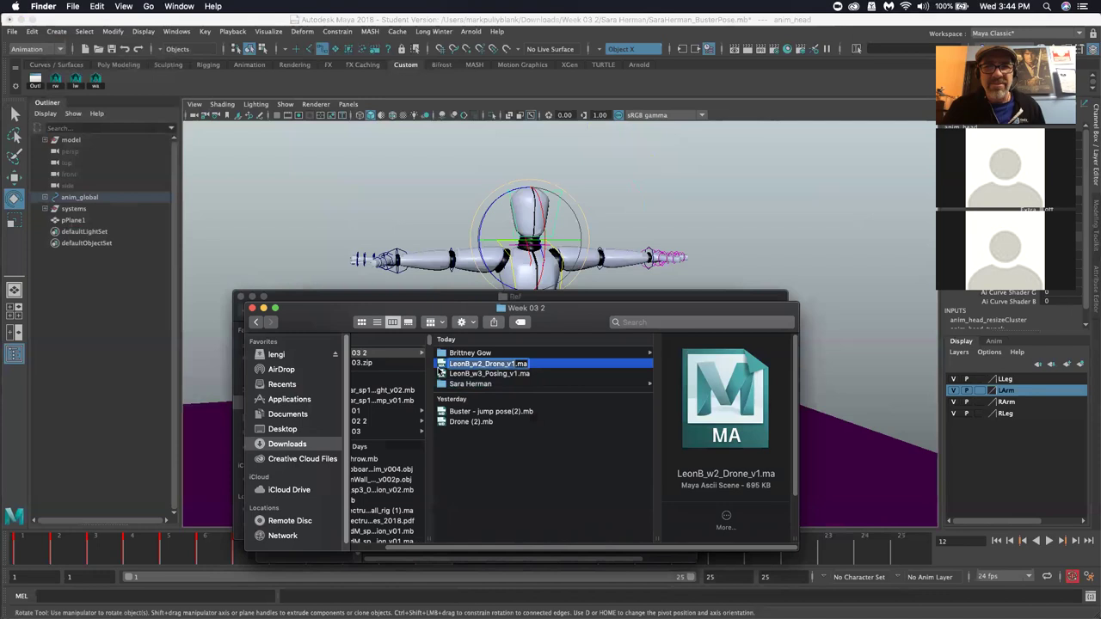
double_click(446, 368)
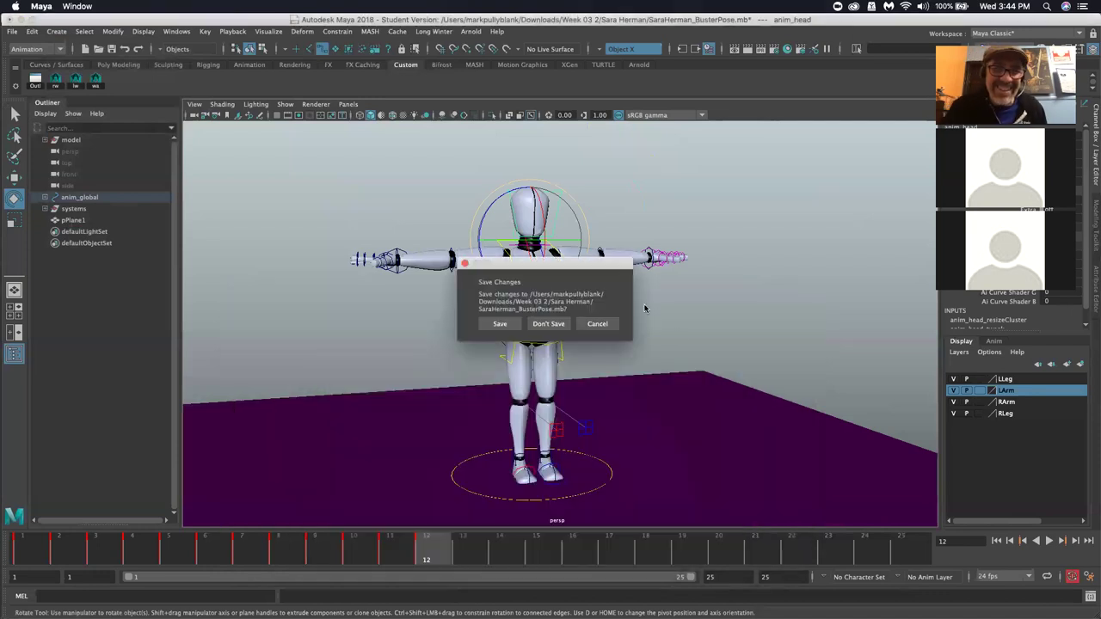
click(551, 322)
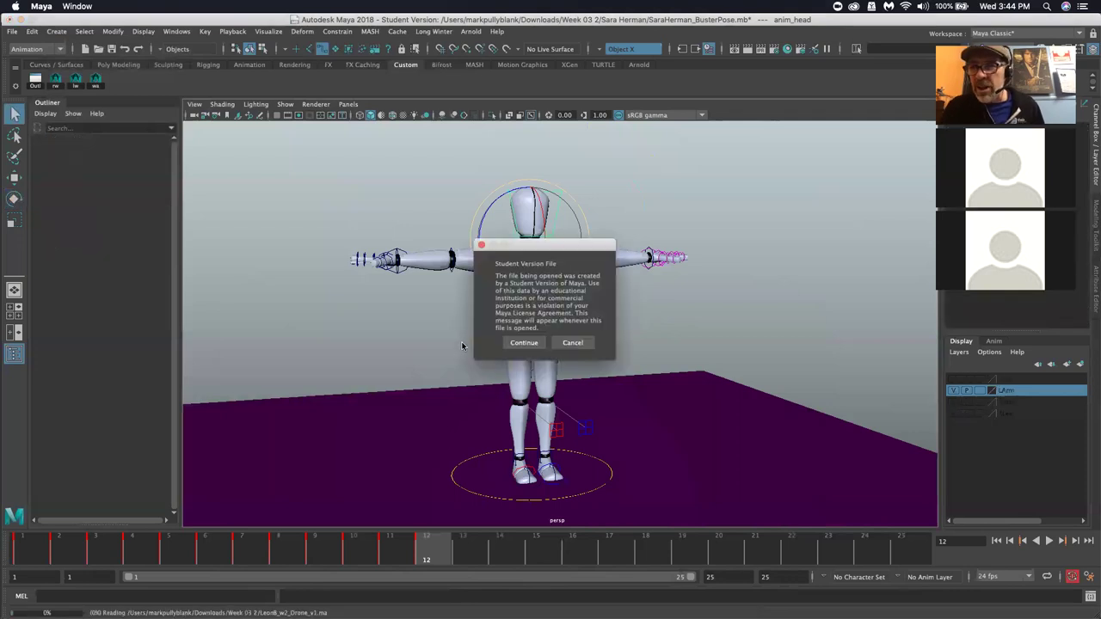
click(525, 344)
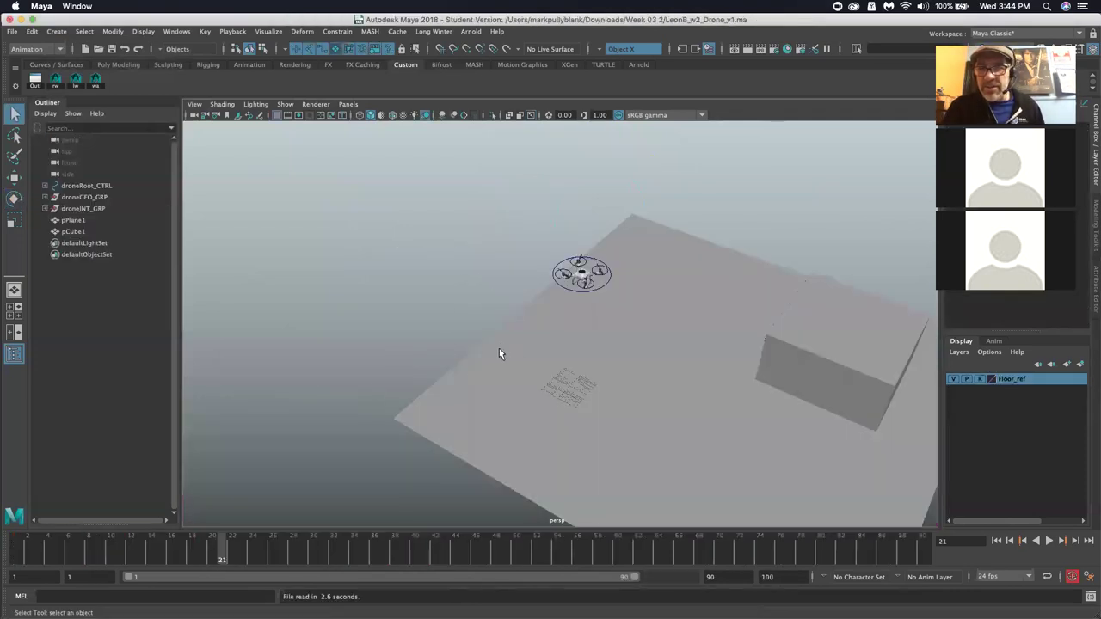
Play the drone animation from frame 1 with the drone, floor and cube in view, and stop the playback
scroll(551, 297, down, 5)
alt+drag(506, 304, 436, 321)
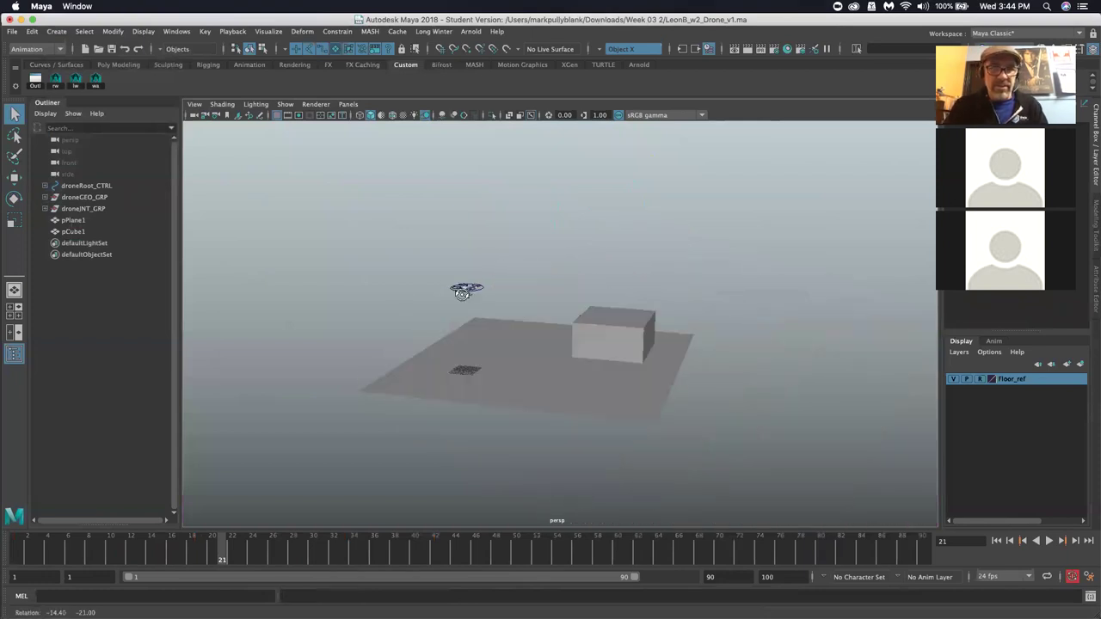
click(17, 551)
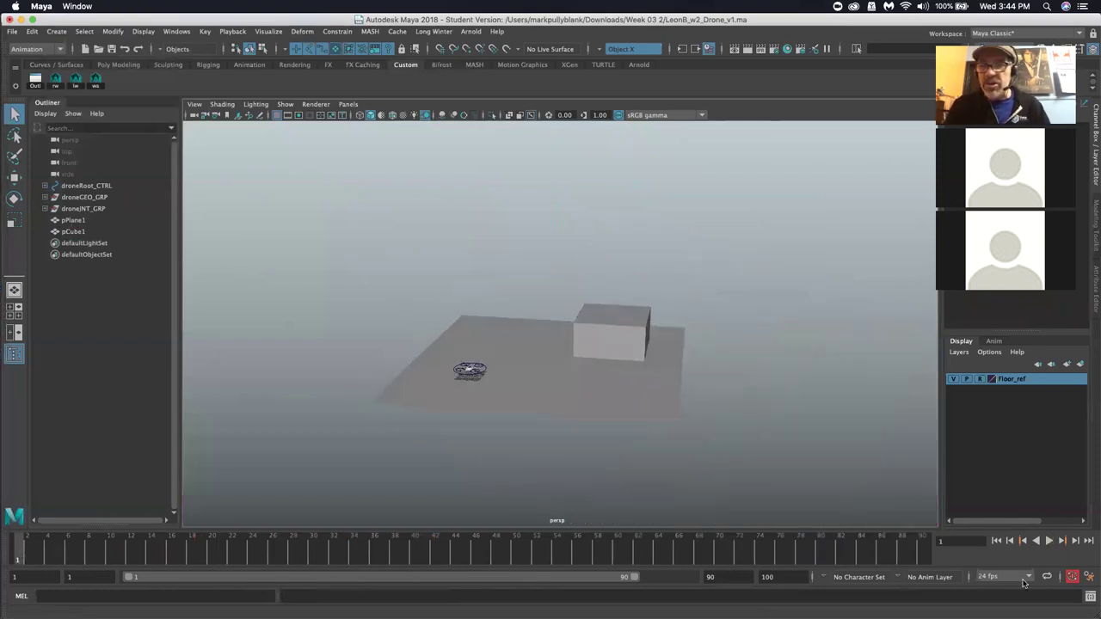
click(1049, 541)
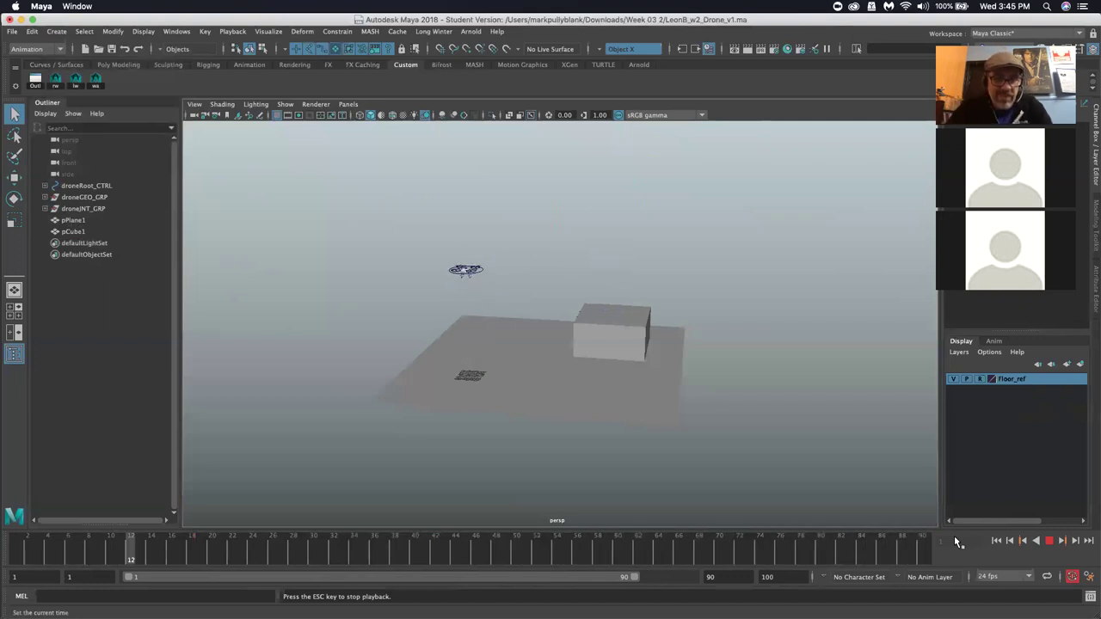
key(Escape)
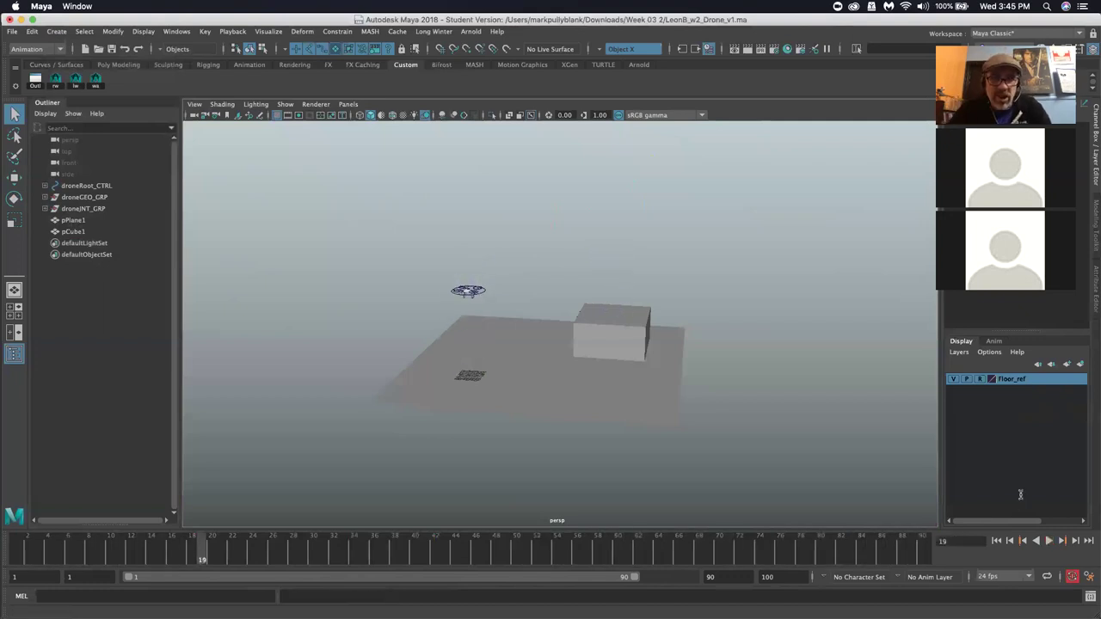
Open the Graph Editor for the propeller control prop_CTRL_4 and dock it below the viewport
click(461, 291)
key(f)
alt+drag(515, 283, 566, 357)
click(566, 357)
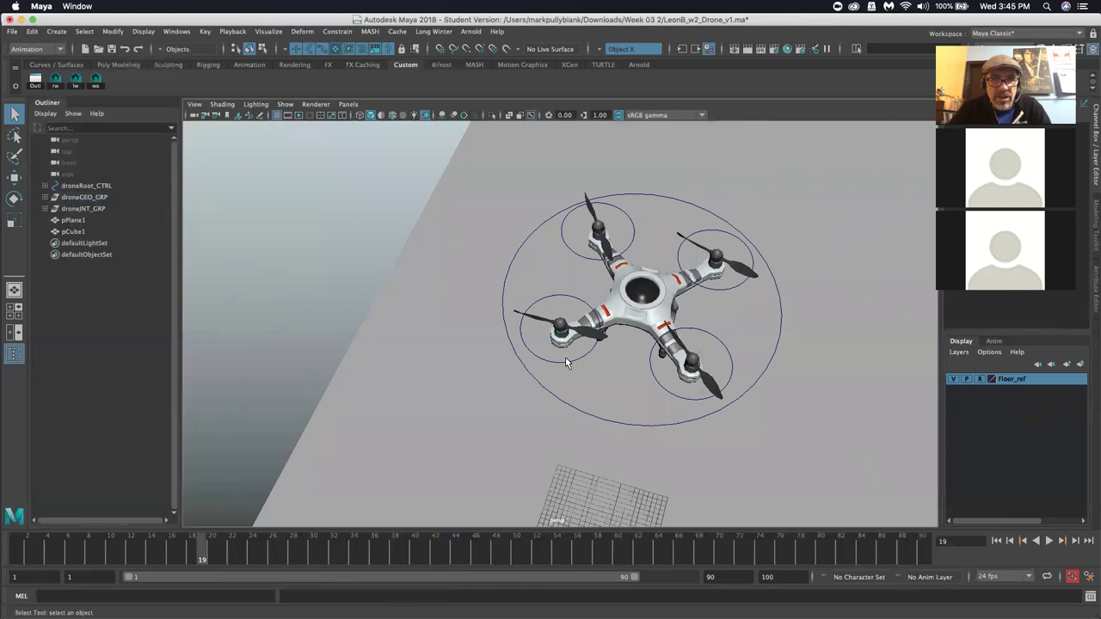
click(565, 362)
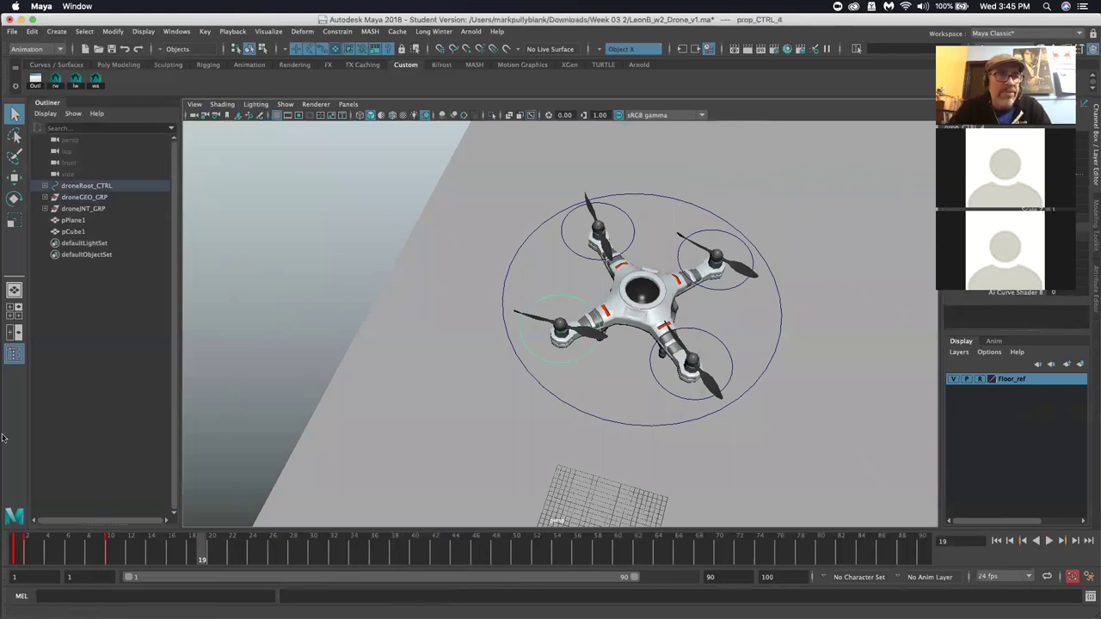
click(176, 31)
mouse_move(206, 93)
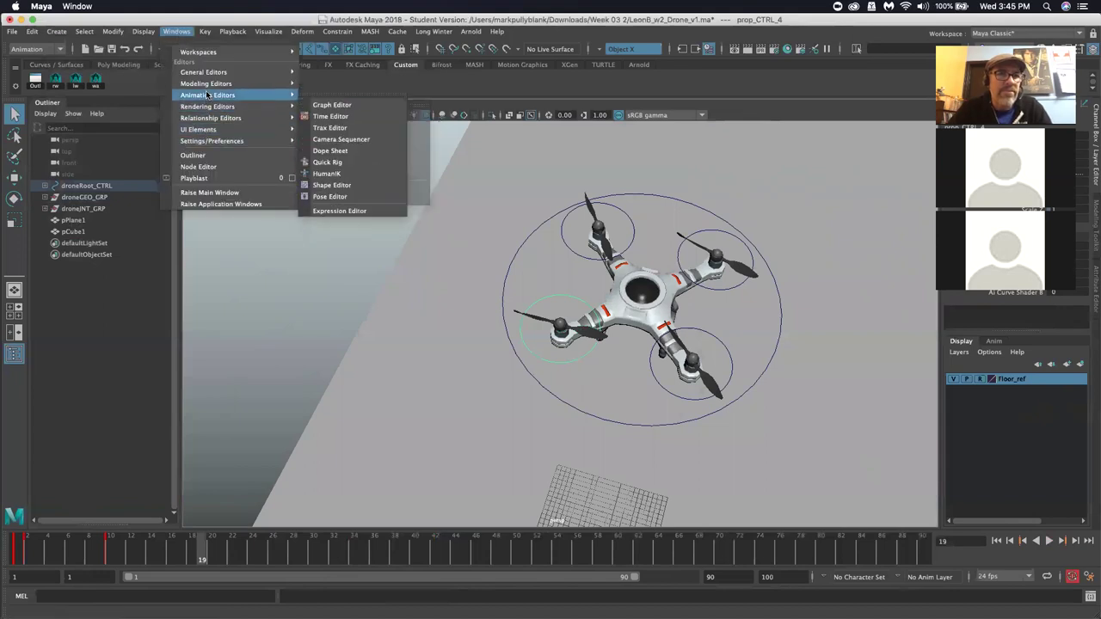
click(327, 98)
drag(168, 372, 222, 531)
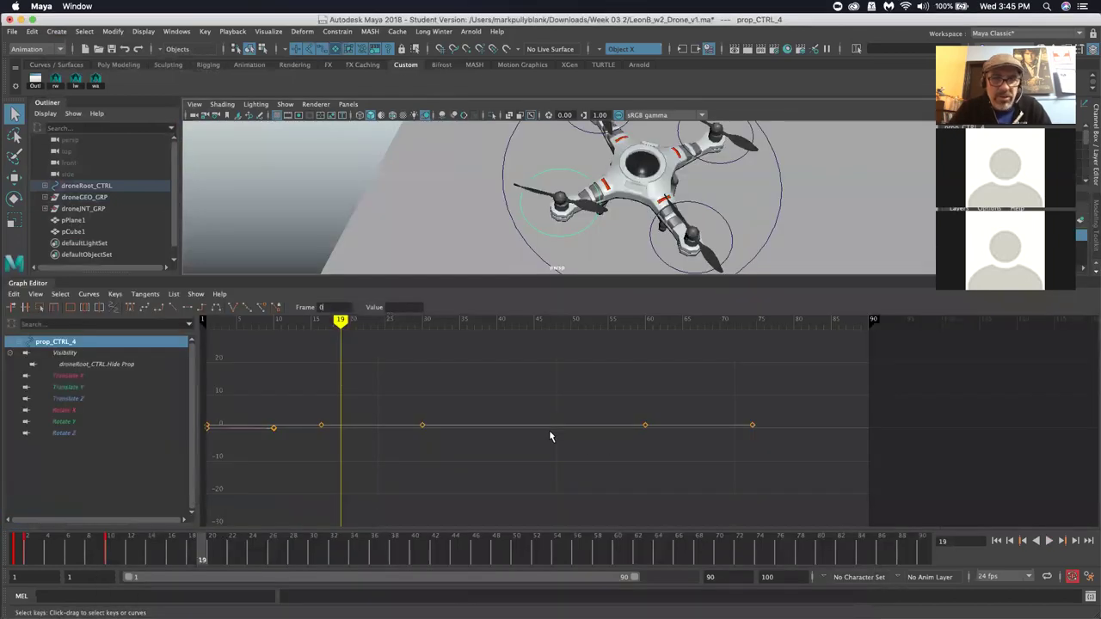
Turn on the infinity display for prop_CTRL_4's curves in the Graph Editor and frame all of them
key(a)
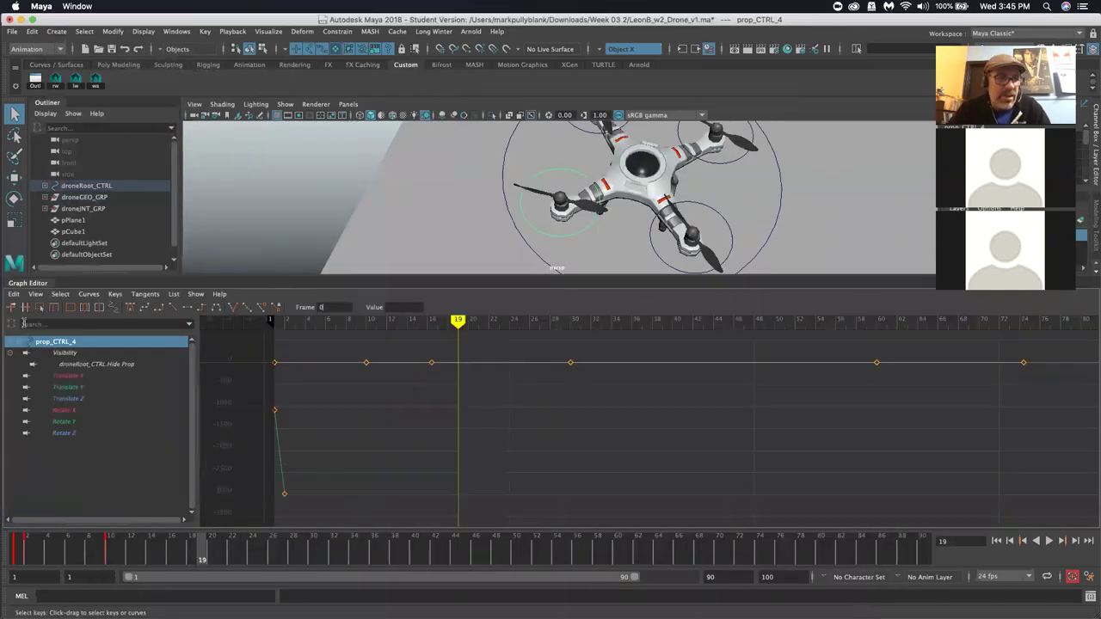
click(34, 294)
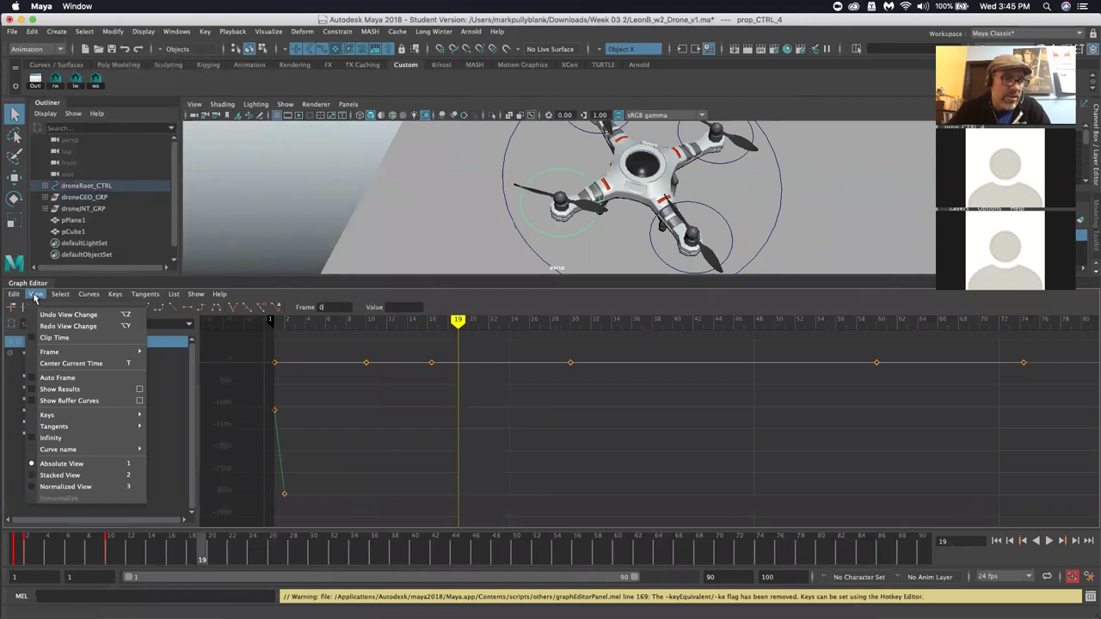
click(15, 294)
mouse_move(34, 294)
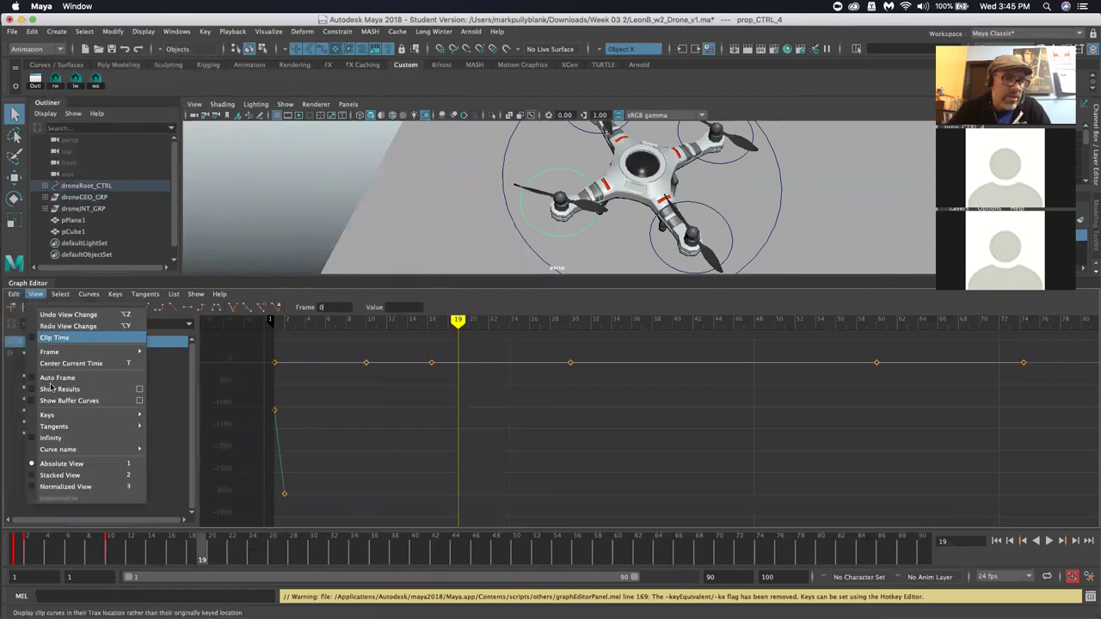
mouse_move(55, 427)
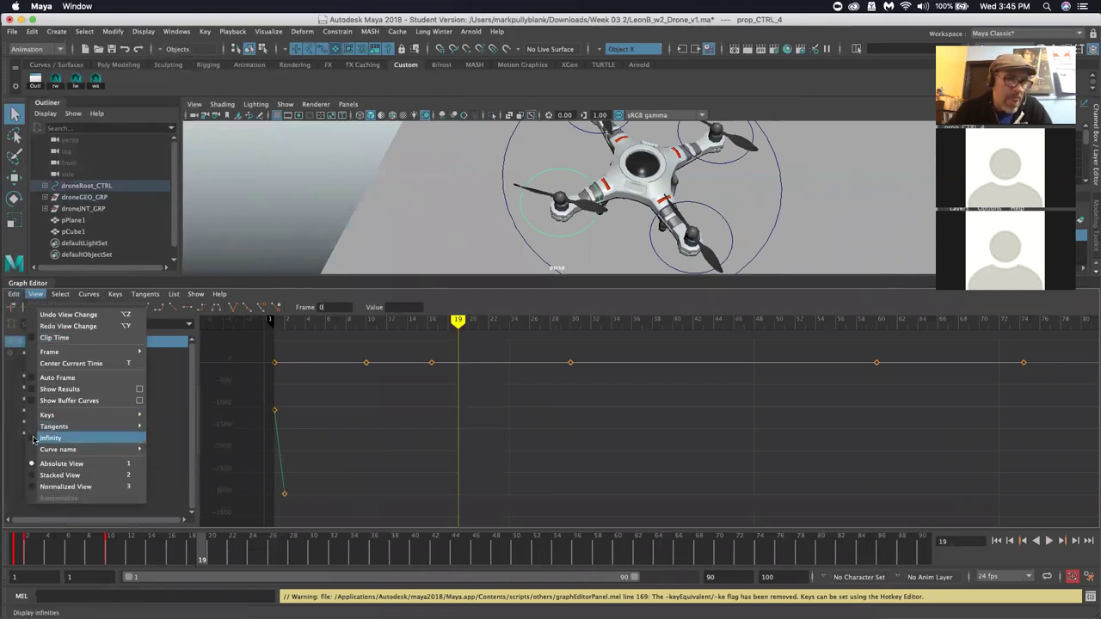
click(33, 439)
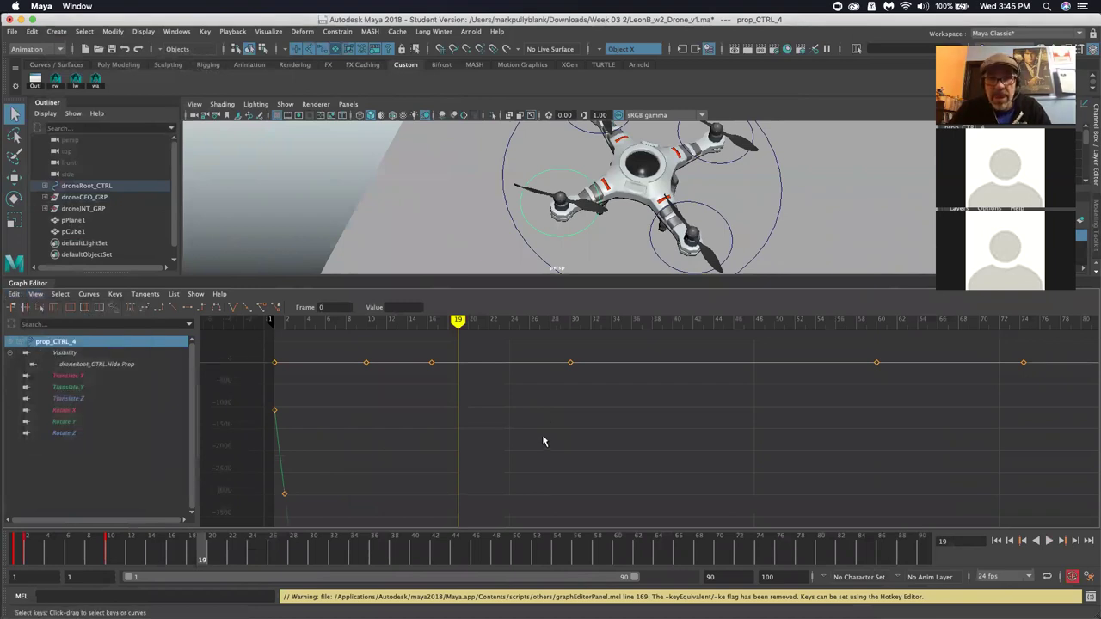
key(a)
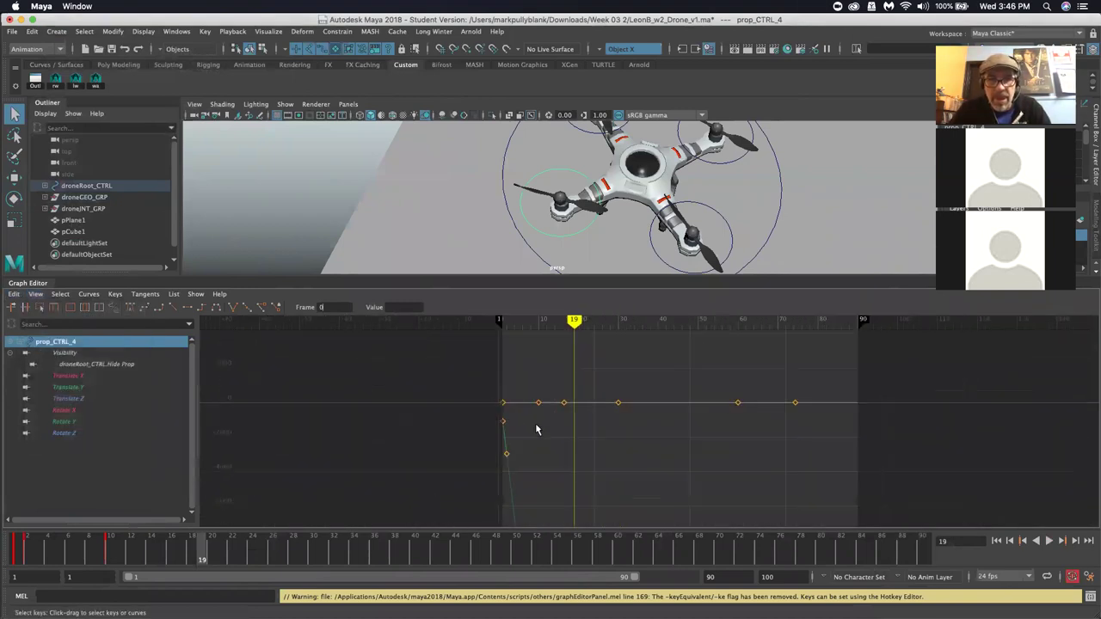
key(a)
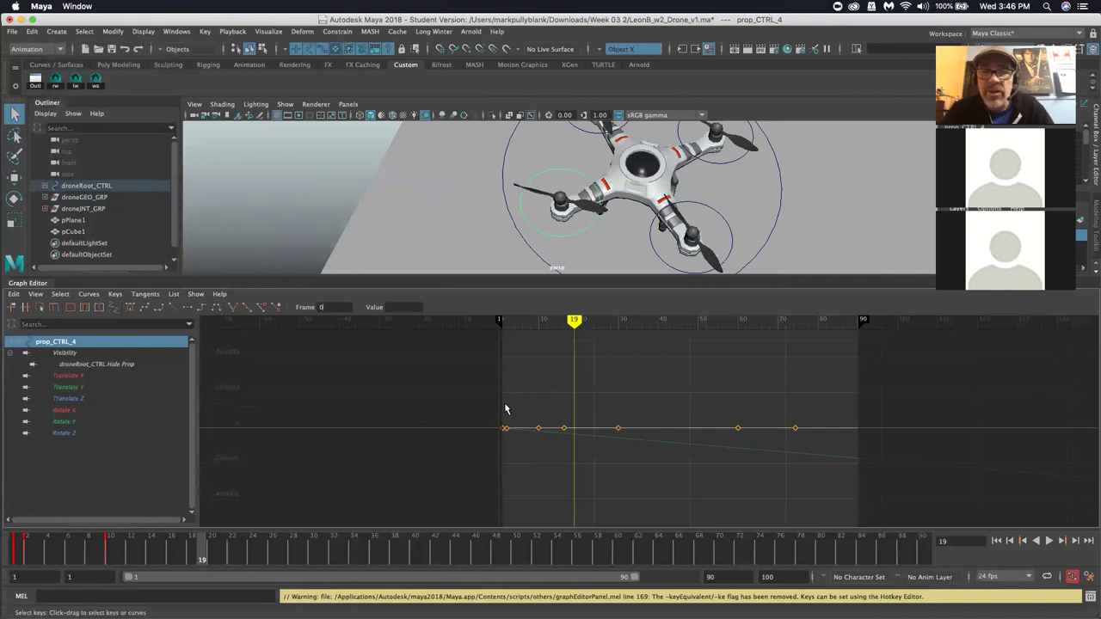
Go to frame 24 and inspect the animation curves of the propeller controls prop_CTRL_1 and prop_CTRL_2
drag(86, 546, 253, 552)
scroll(506, 221, down, 5)
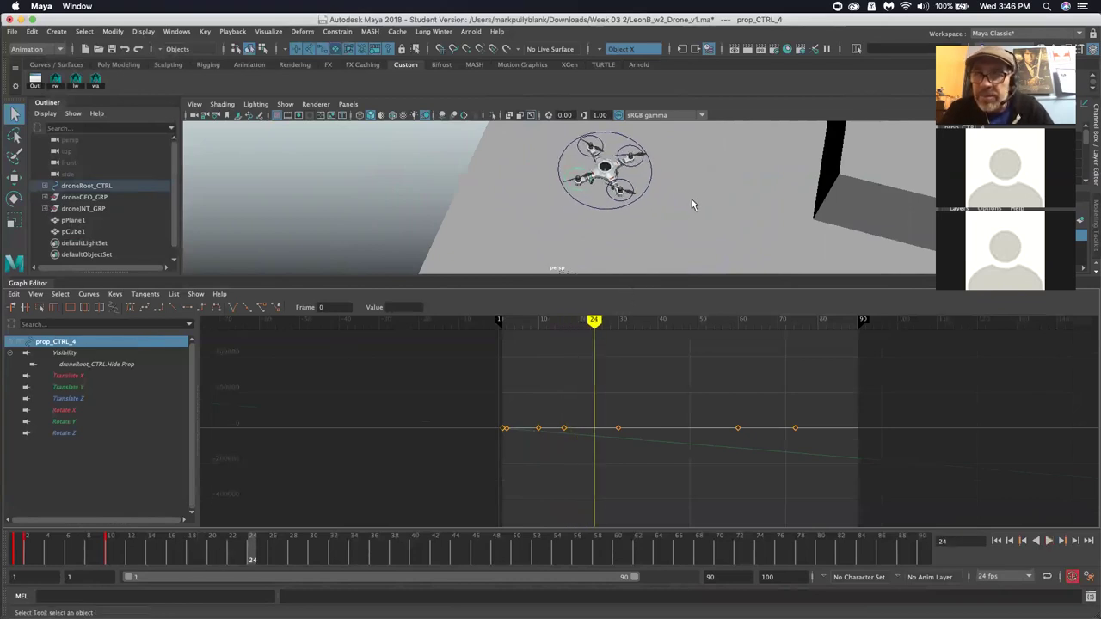
click(613, 203)
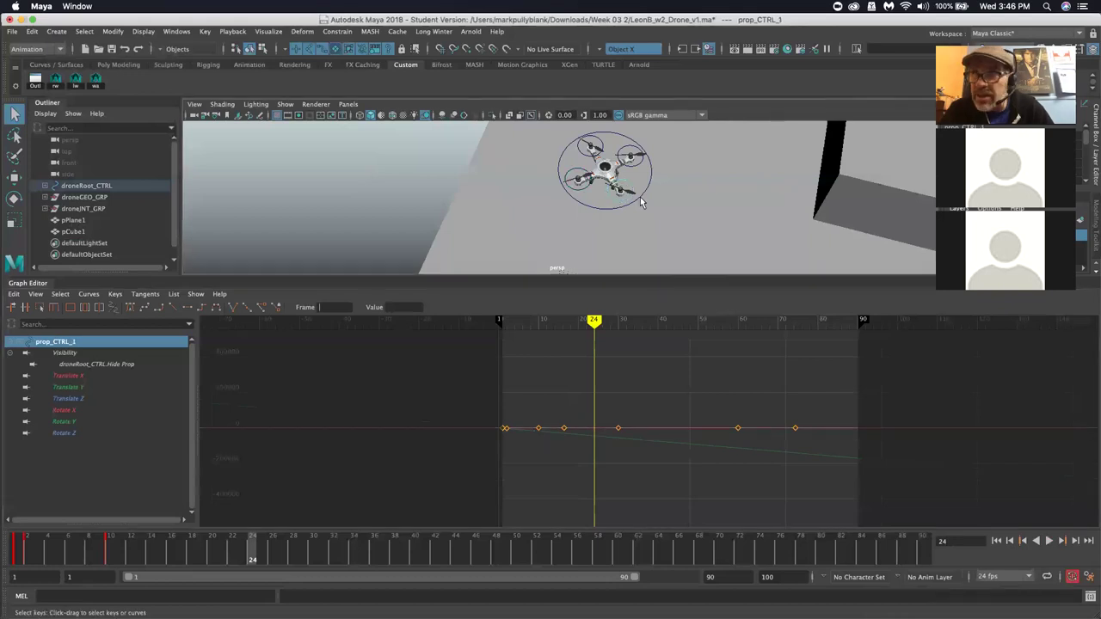
alt+drag(632, 191, 629, 204)
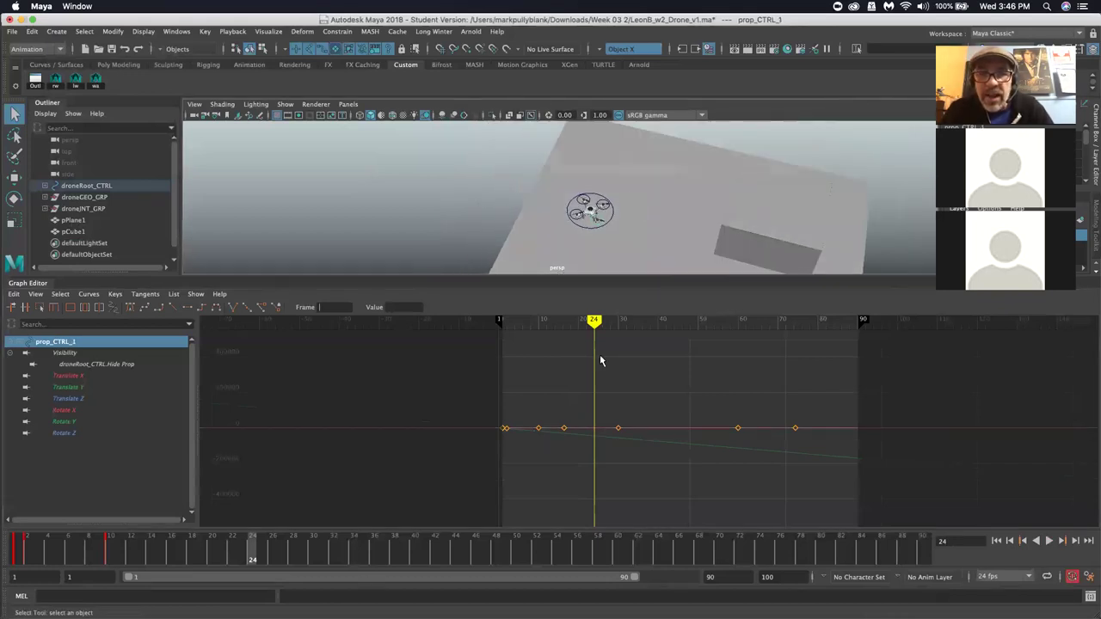
click(606, 210)
Enlarge the viewport above the Graph Editor, select droneRoot_CTRL, and play its flight, stopping at frame 79
alt+drag(608, 215, 563, 402)
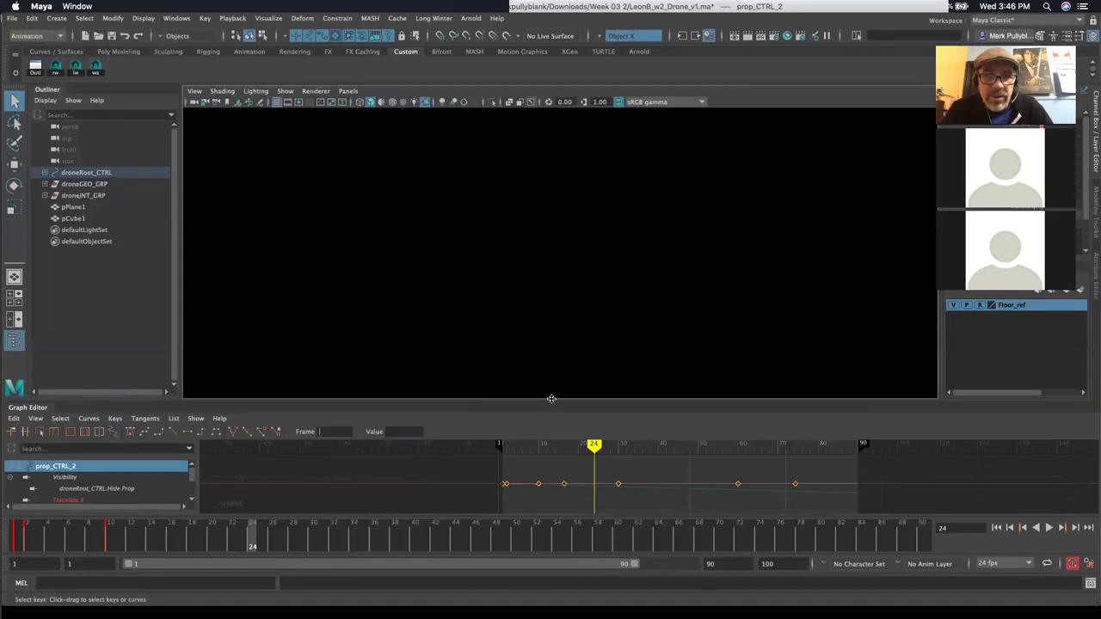
click(600, 271)
key(alt+v)
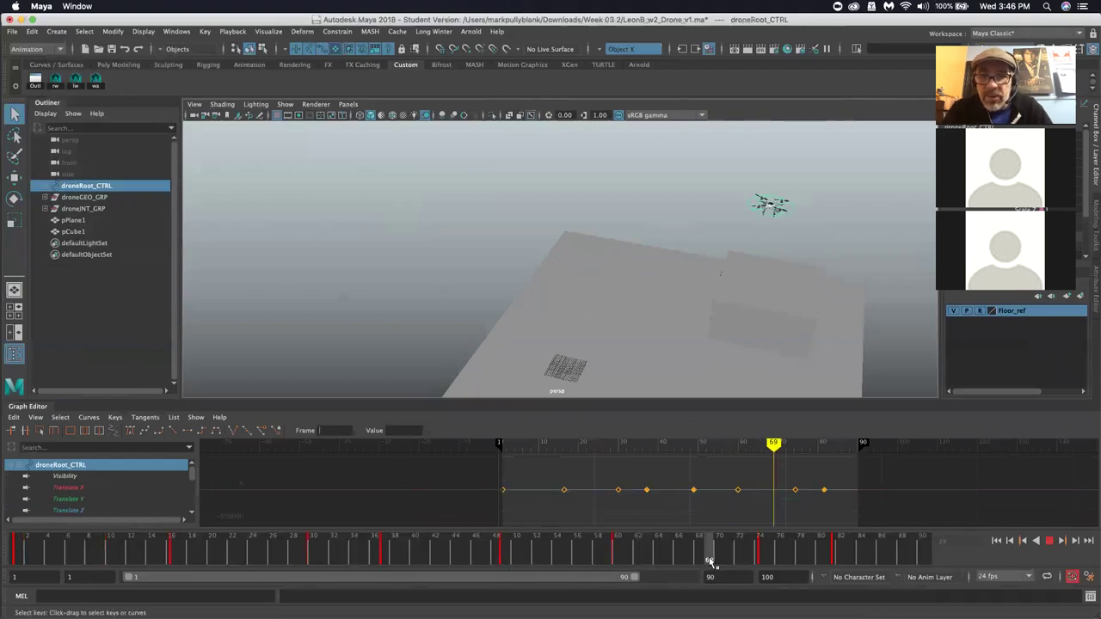
click(812, 564)
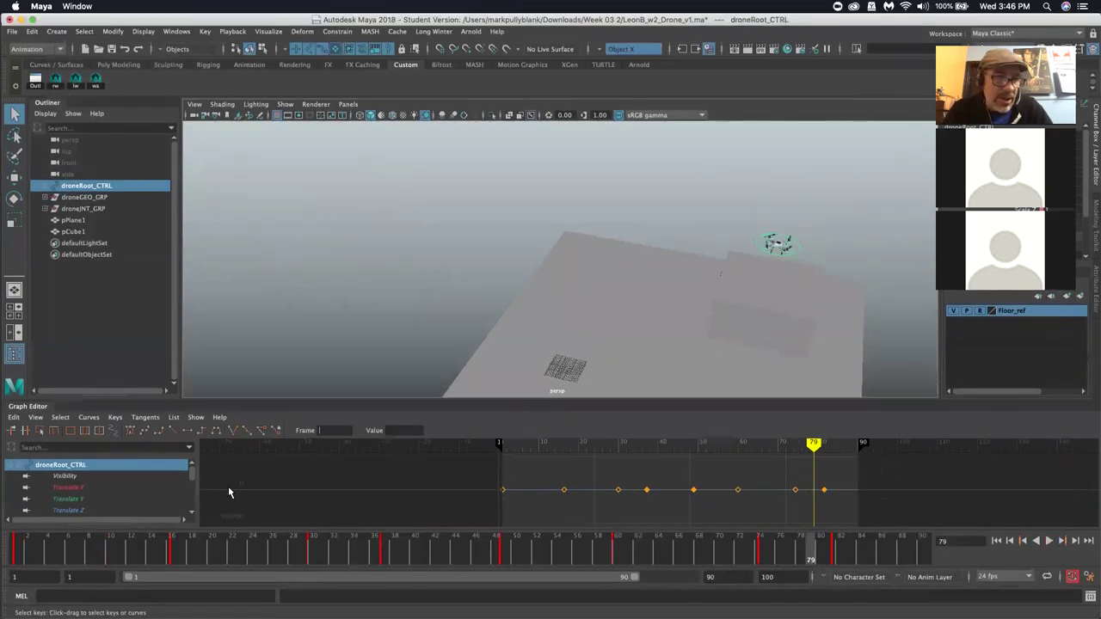
Isolate droneRoot_CTRL's Translate Y curve and steepen the incoming tangent of its landing key near frame 82
click(112, 499)
scroll(651, 516, up, 6)
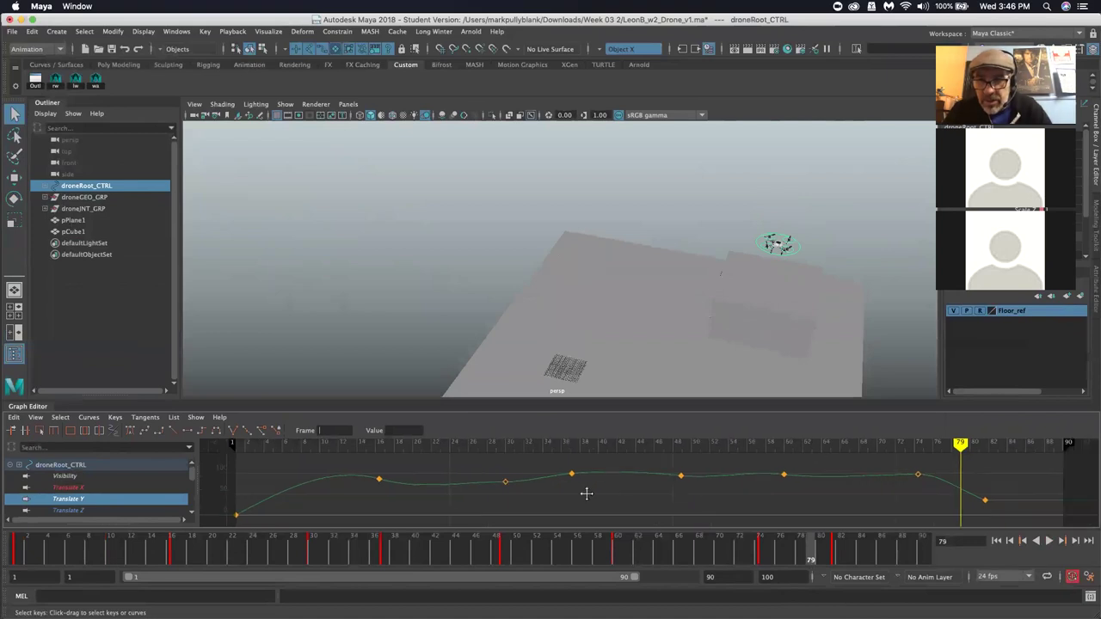
scroll(680, 505, down, 5)
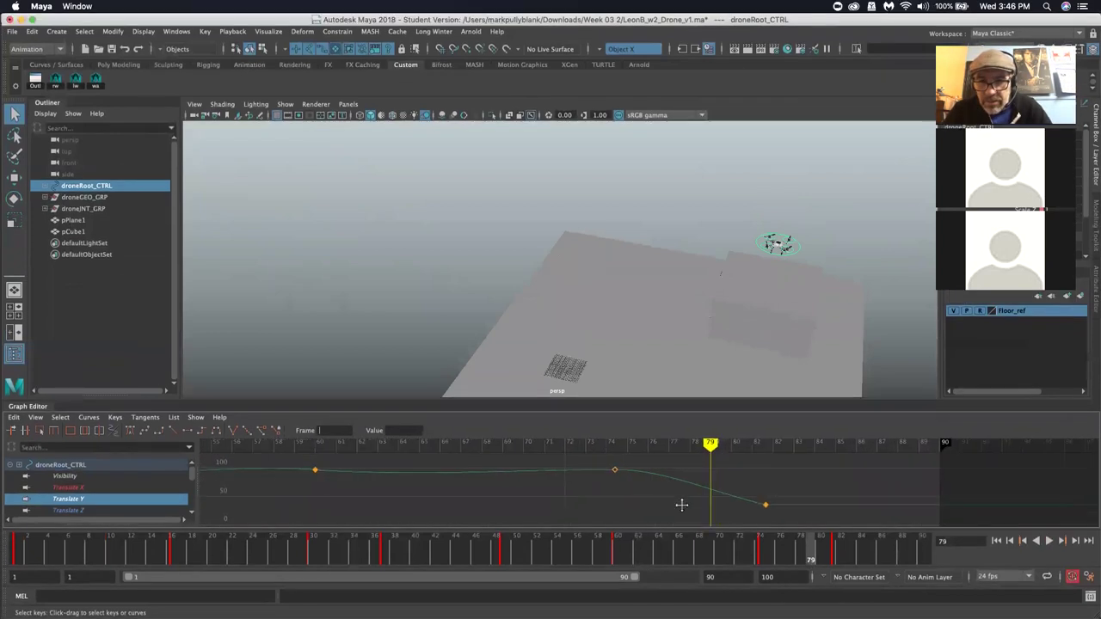
drag(722, 491, 755, 526)
mouse_move(676, 490)
middle_down()
mouse_move(680, 482)
mouse_move(677, 493)
middle_up()
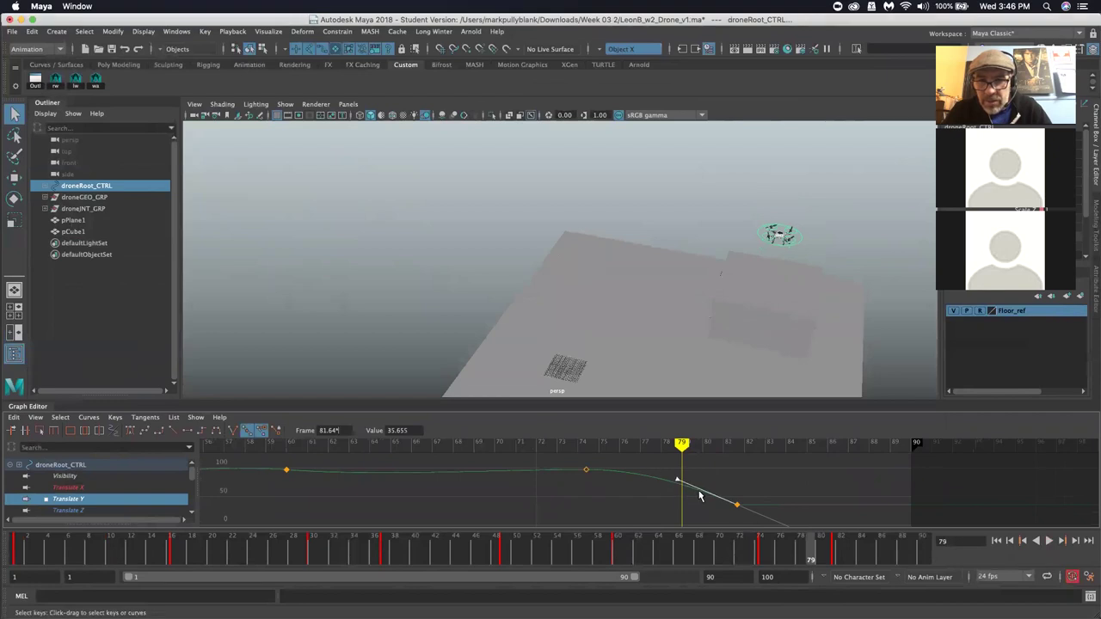
Review the landing on the cube from frame 69 to the last key in a lower side view, and return to frame 1
click(709, 550)
alt+drag(740, 275, 785, 247)
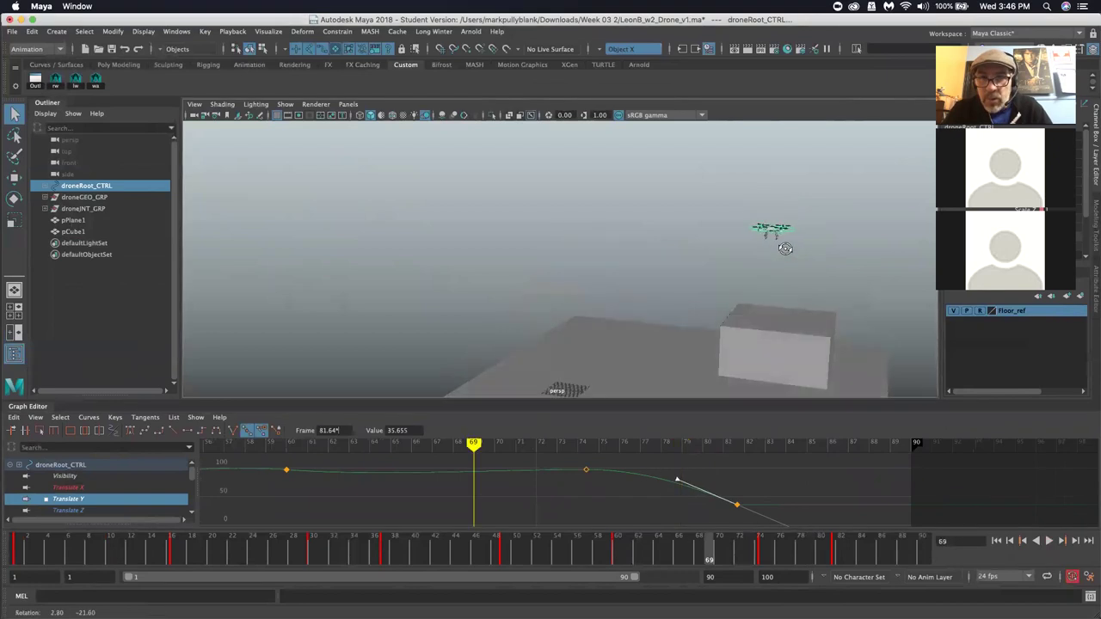
drag(789, 551, 834, 559)
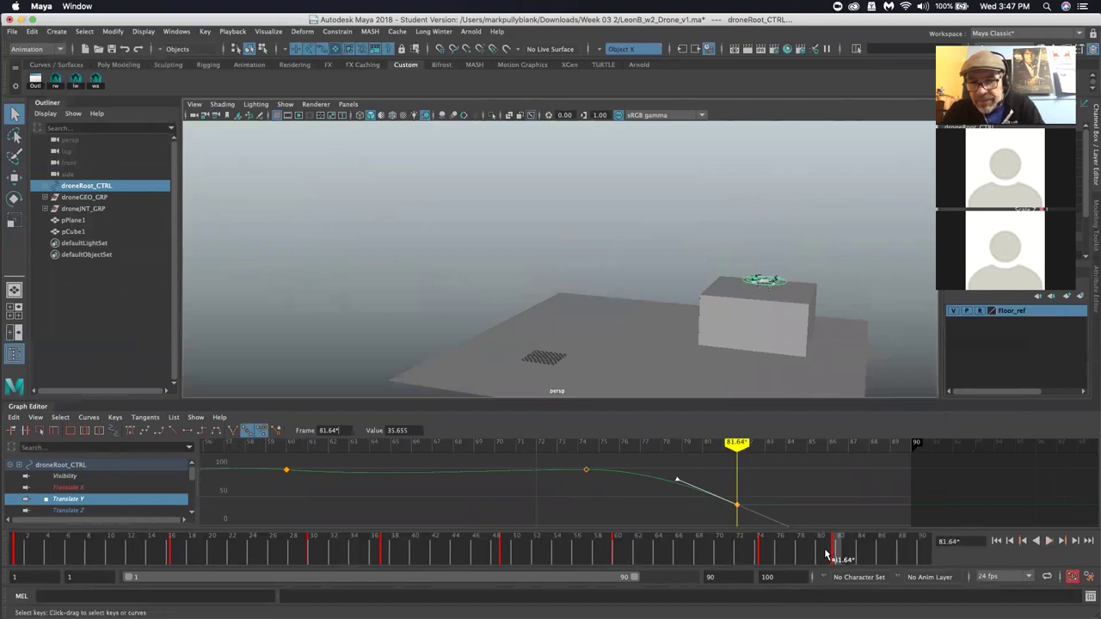
key(alt+shift+v)
Set the frame of droneRoot_CTRL's last Translate Y key to 82
click(737, 505)
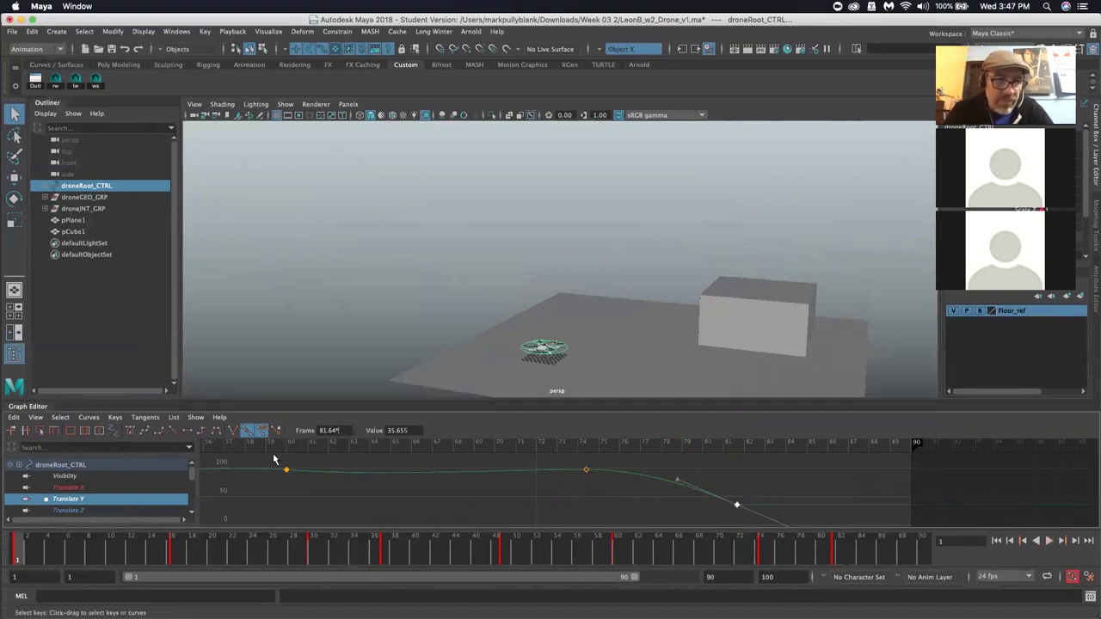
double_click(339, 431)
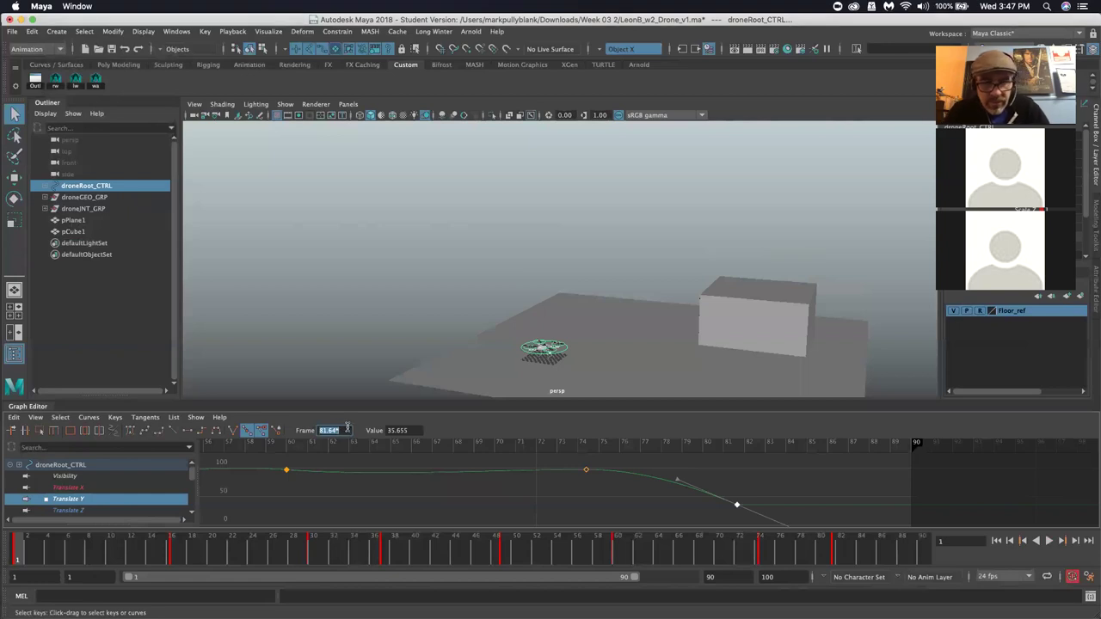
key(Return)
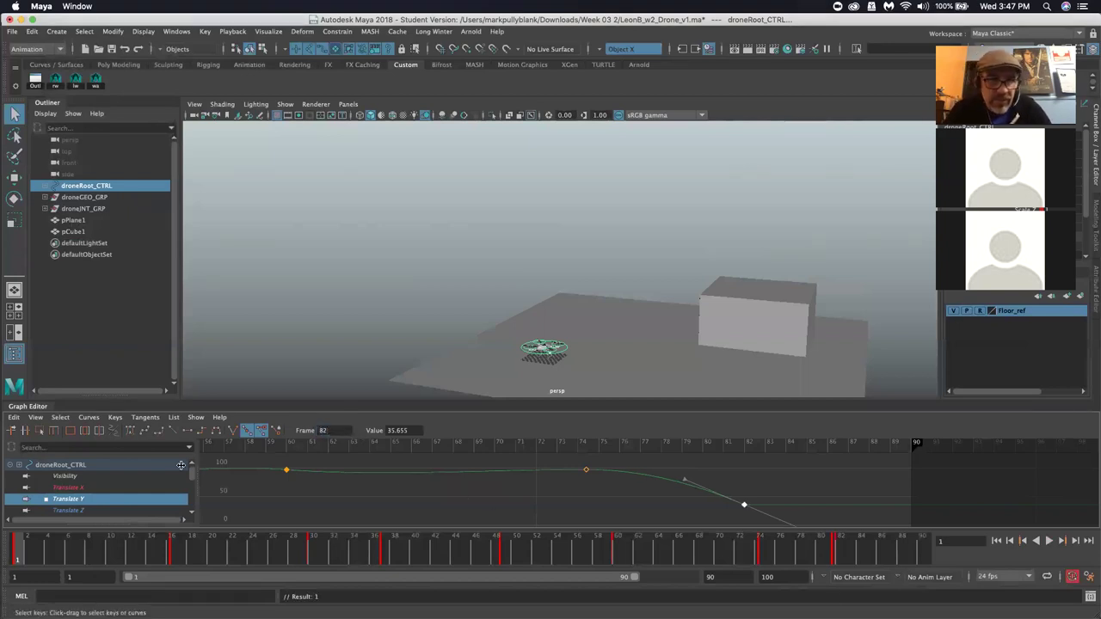
Show all of droneRoot_CTRL's curves and snap their keys to whole frames
click(118, 464)
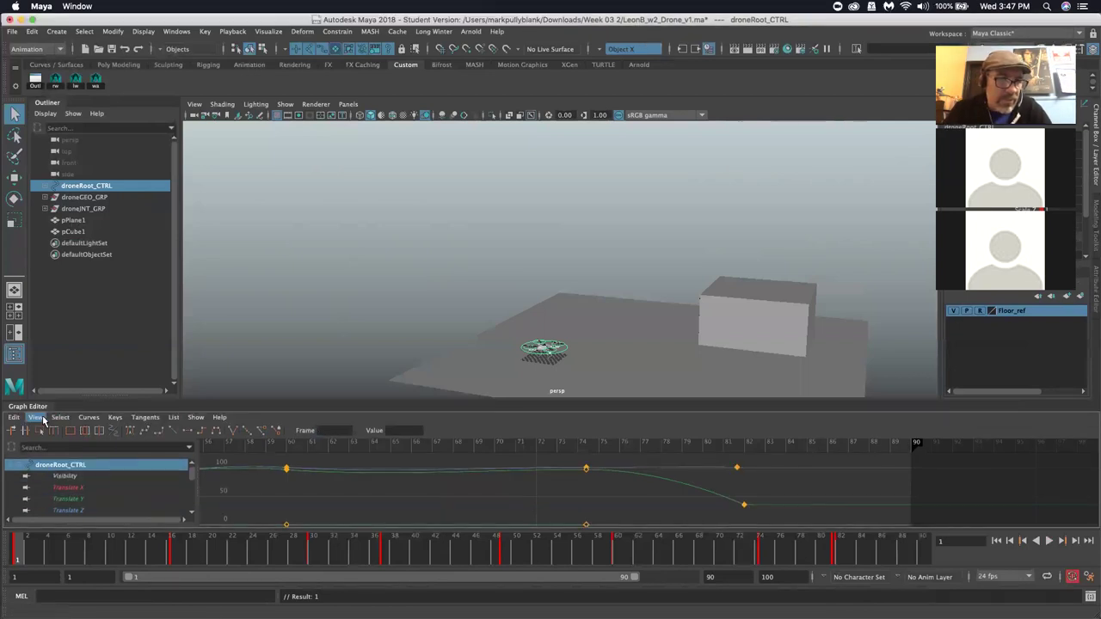
click(14, 419)
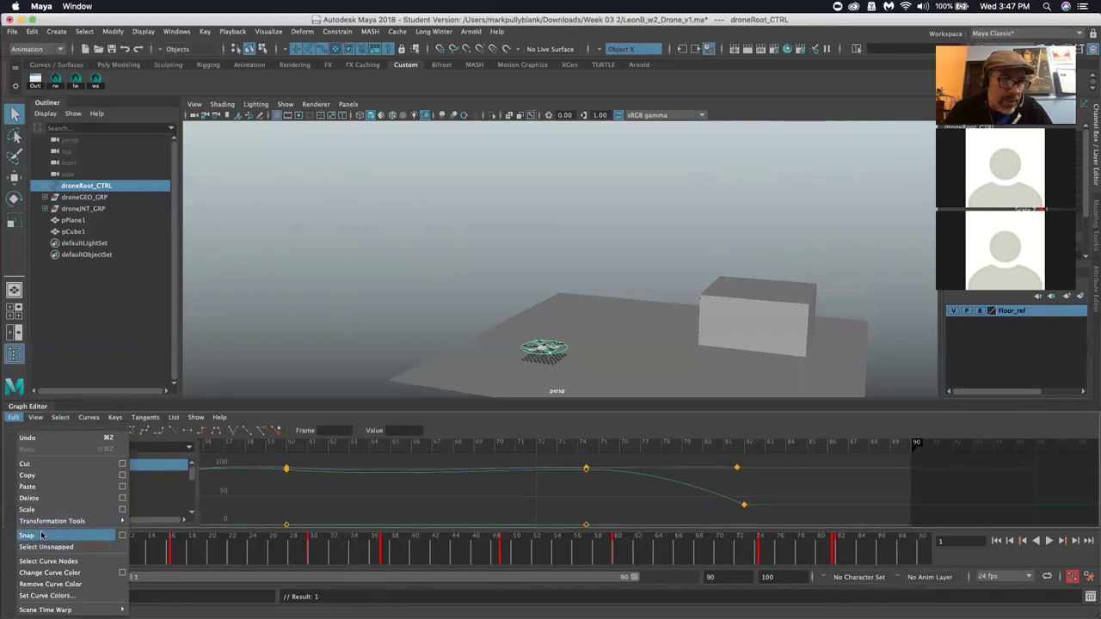
click(43, 539)
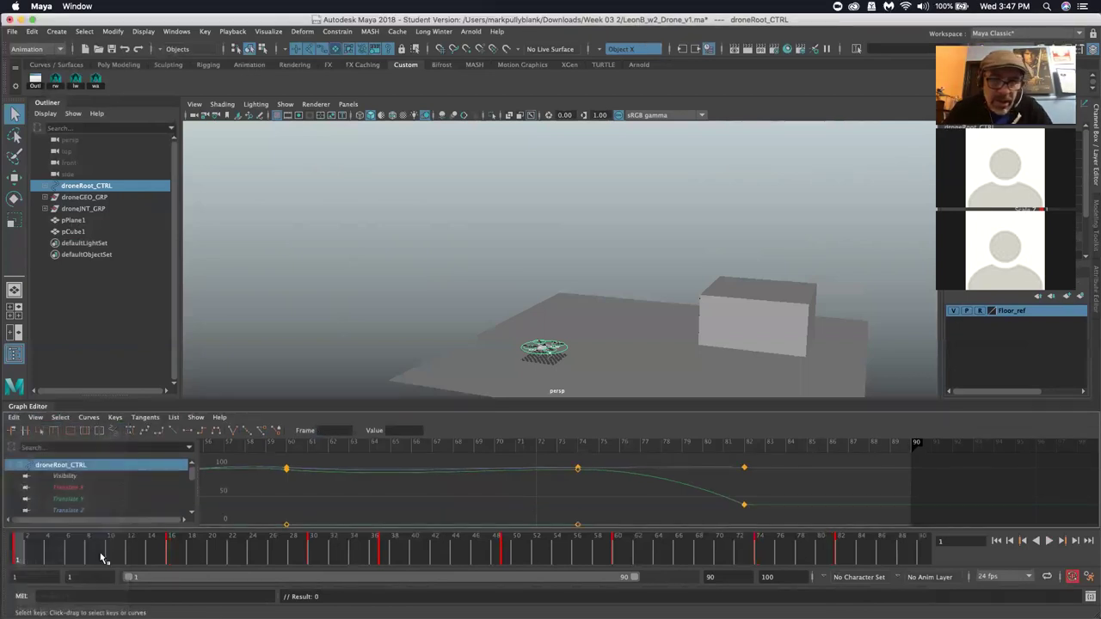
Key droneRoot_CTRL in its landed pose at frames 84 and 86
click(840, 548)
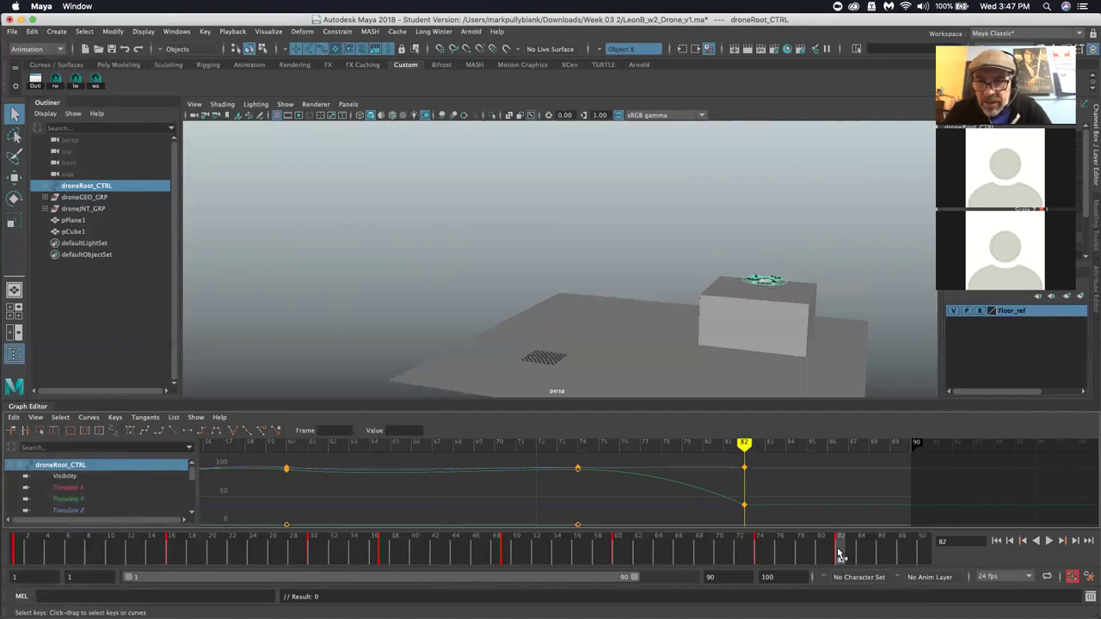
drag(841, 553, 879, 555)
key(s)
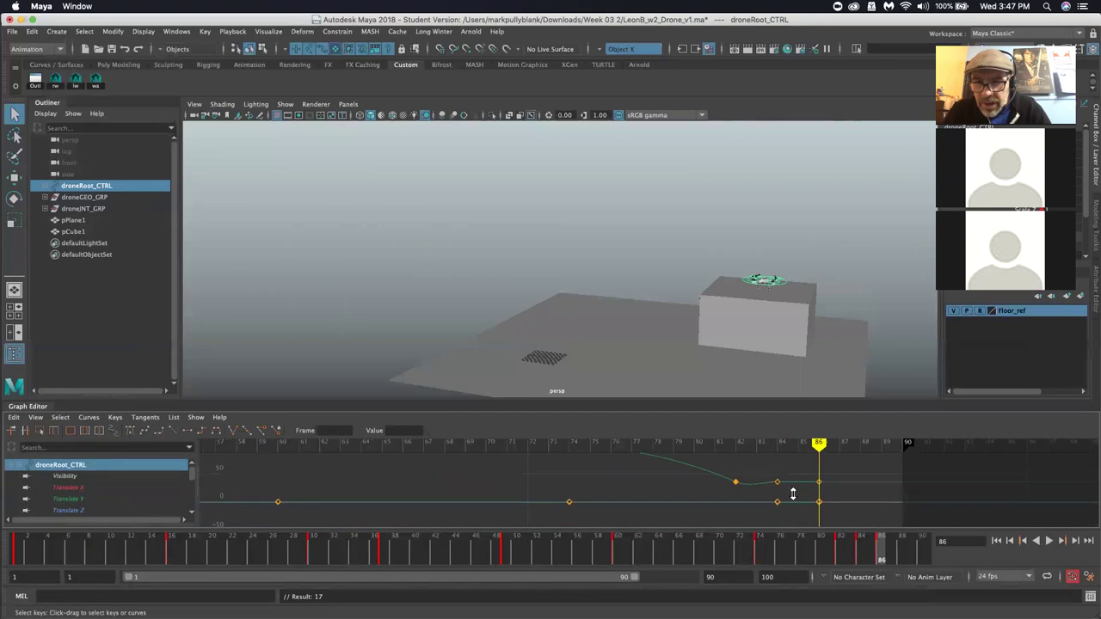
Raise the Translate Y key at frame 84 to about 46 to form a small landing bounce
alt+right_drag(792, 499, 758, 519)
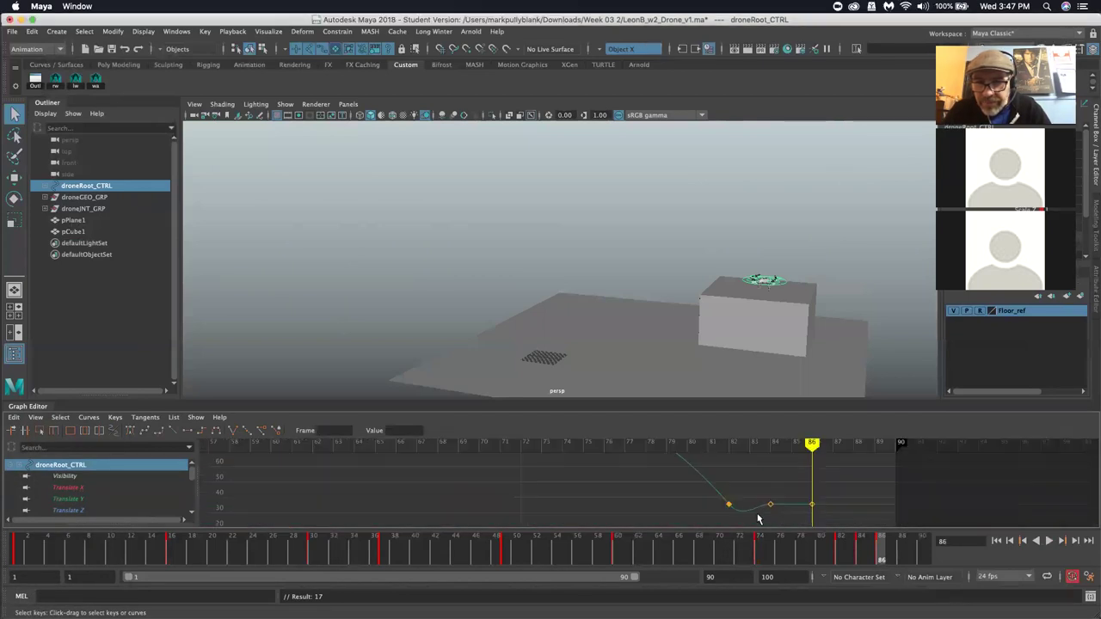
drag(765, 524, 768, 515)
middle_drag(769, 503, 772, 491)
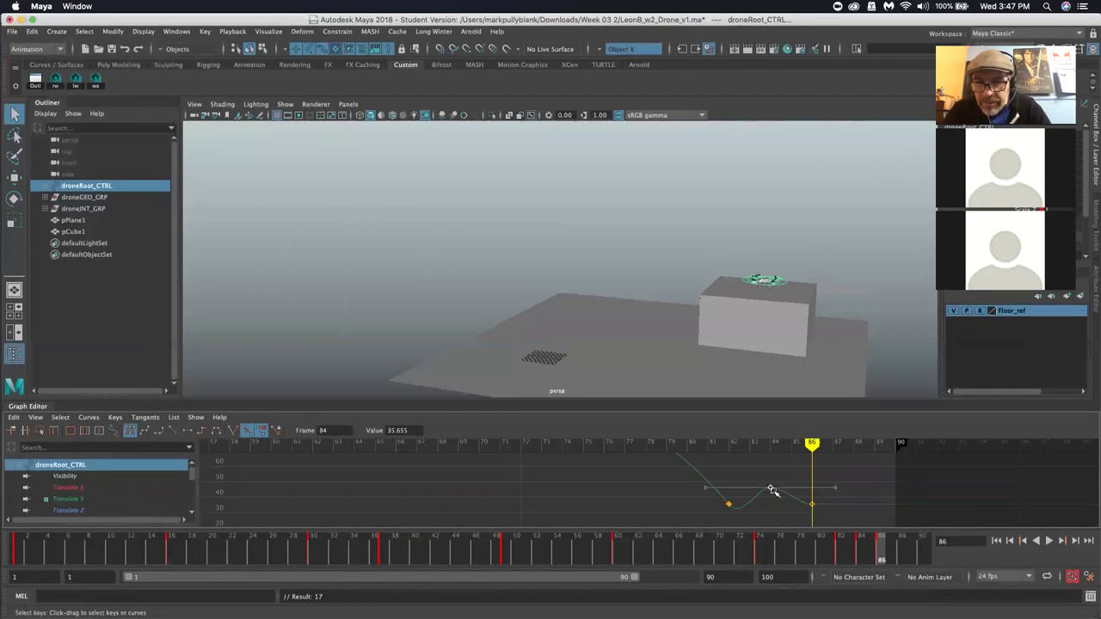
Break the Translate Y tangents at frames 82 and 86 and angle the handles facing the bounce steeply upward for sharp contacts
click(729, 504)
click(231, 431)
alt+middle_drag(728, 502, 711, 452)
drag(824, 484, 786, 511)
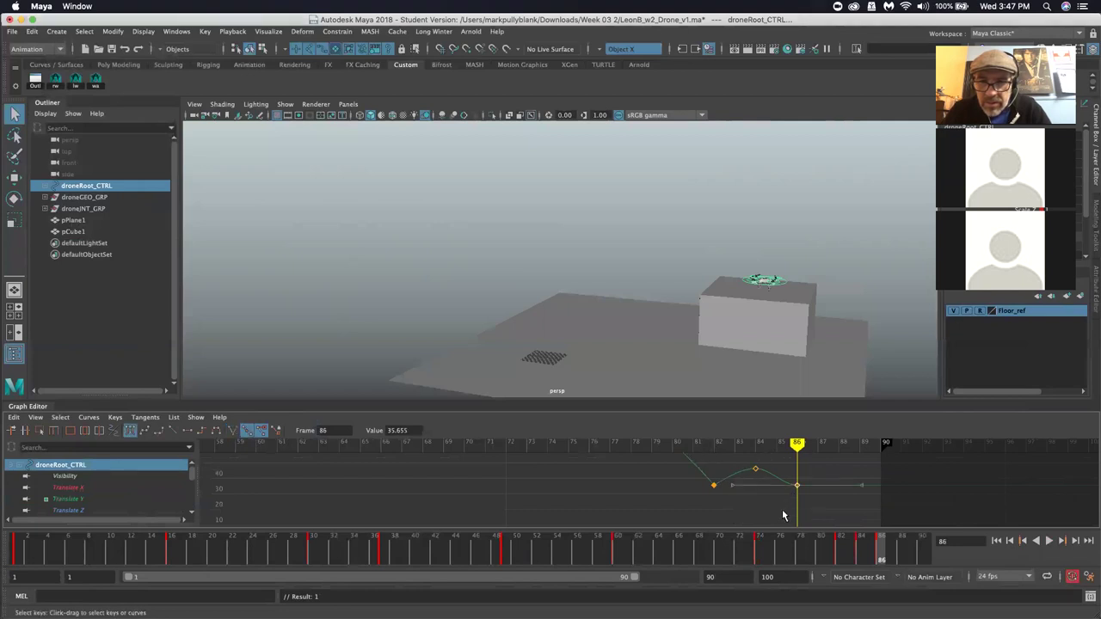
click(230, 432)
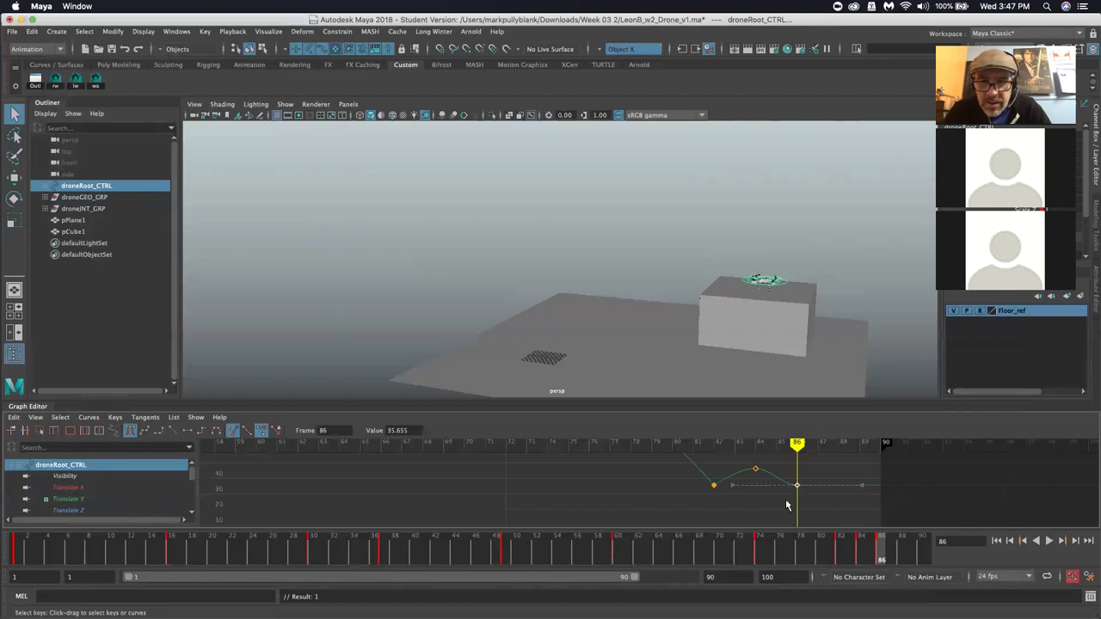
drag(753, 488, 760, 467)
middle_drag(772, 453, 777, 445)
Play the landing from frame 63 and lower the Translate Y bounce key at frame 84 to just above the landing height
click(652, 563)
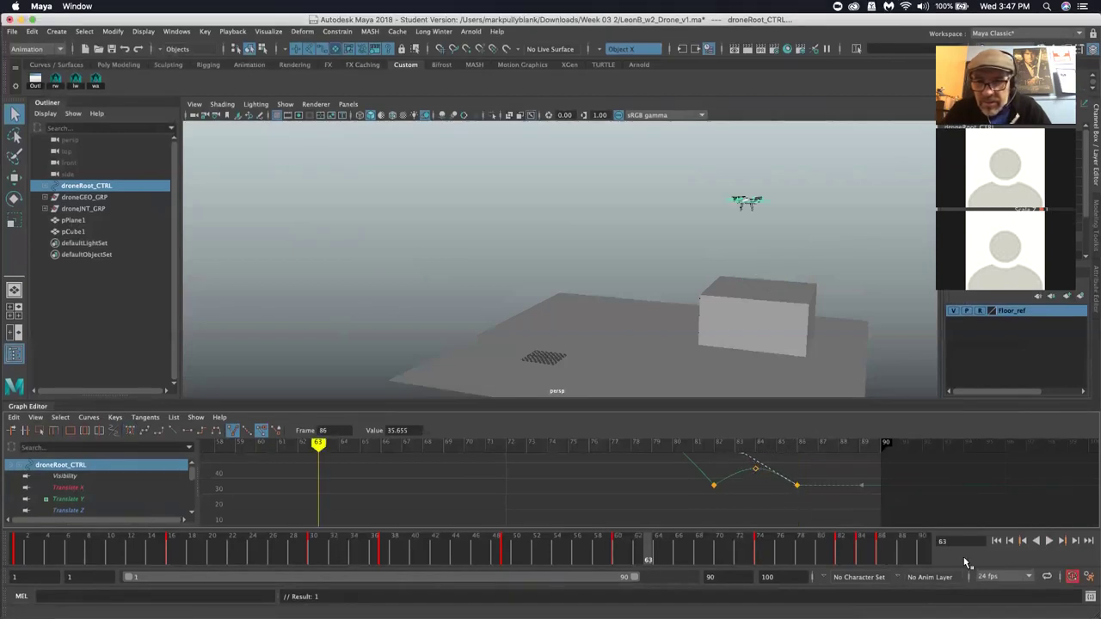
click(1050, 541)
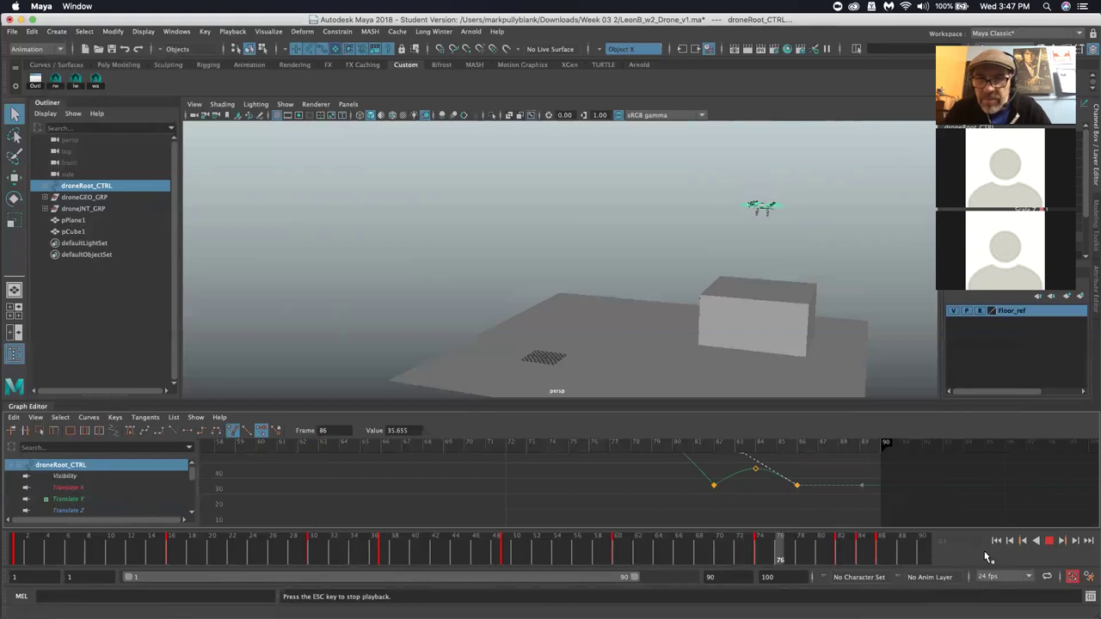
click(757, 471)
middle_drag(749, 481, 755, 545)
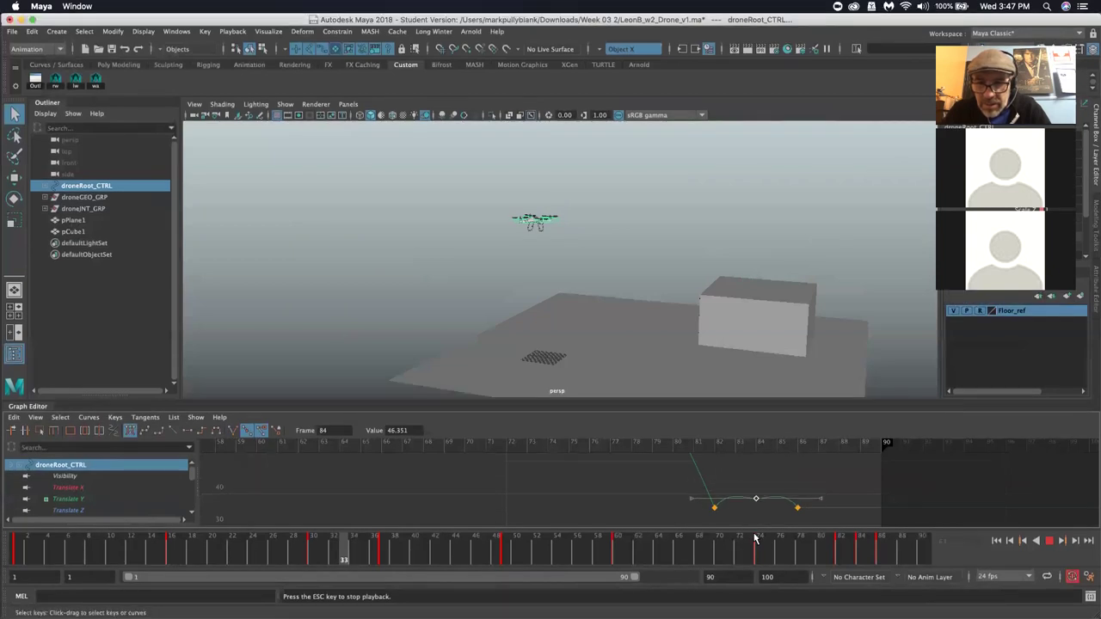
Flatten the tangents of the Translate Y bounce key at frame 84 into a smooth, level peak
click(714, 507)
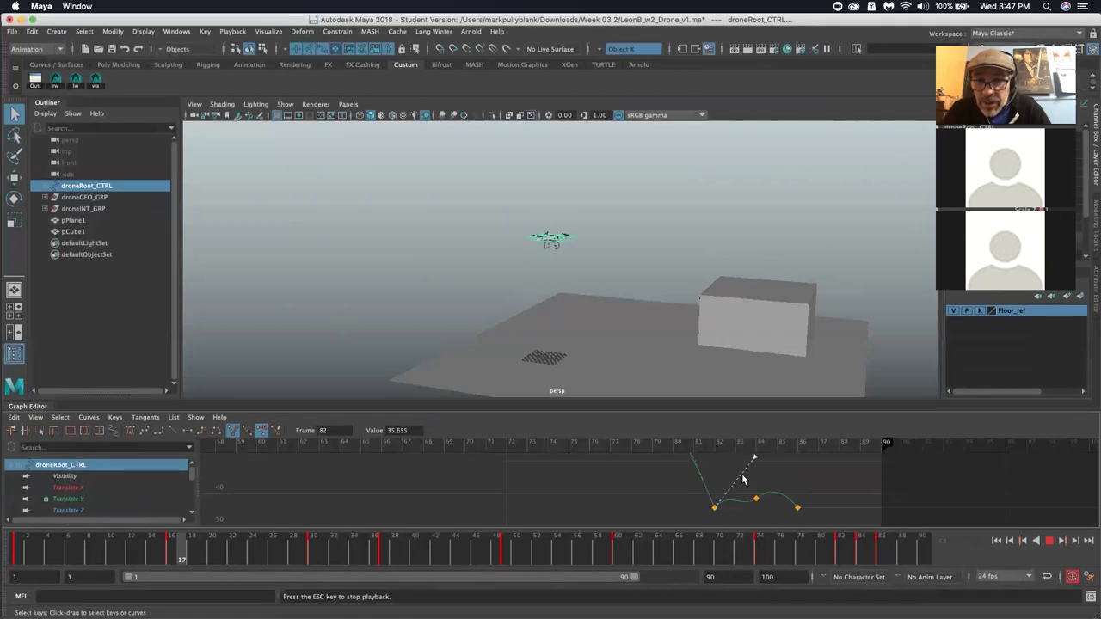
click(797, 509)
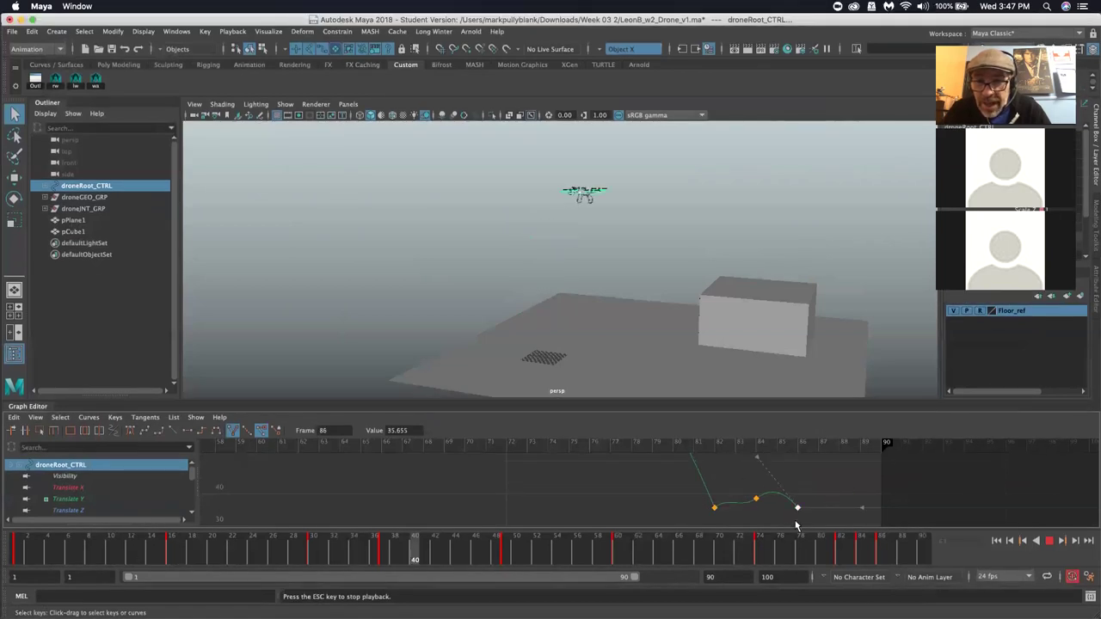
middle_drag(770, 469, 765, 472)
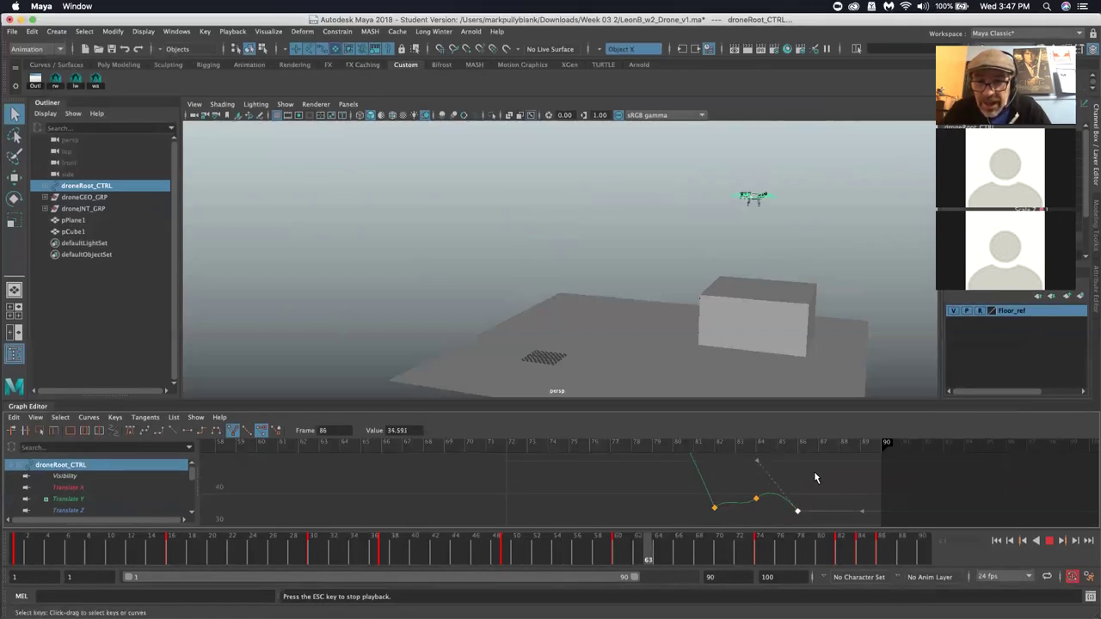
key(ctrl+z)
drag(743, 495, 766, 509)
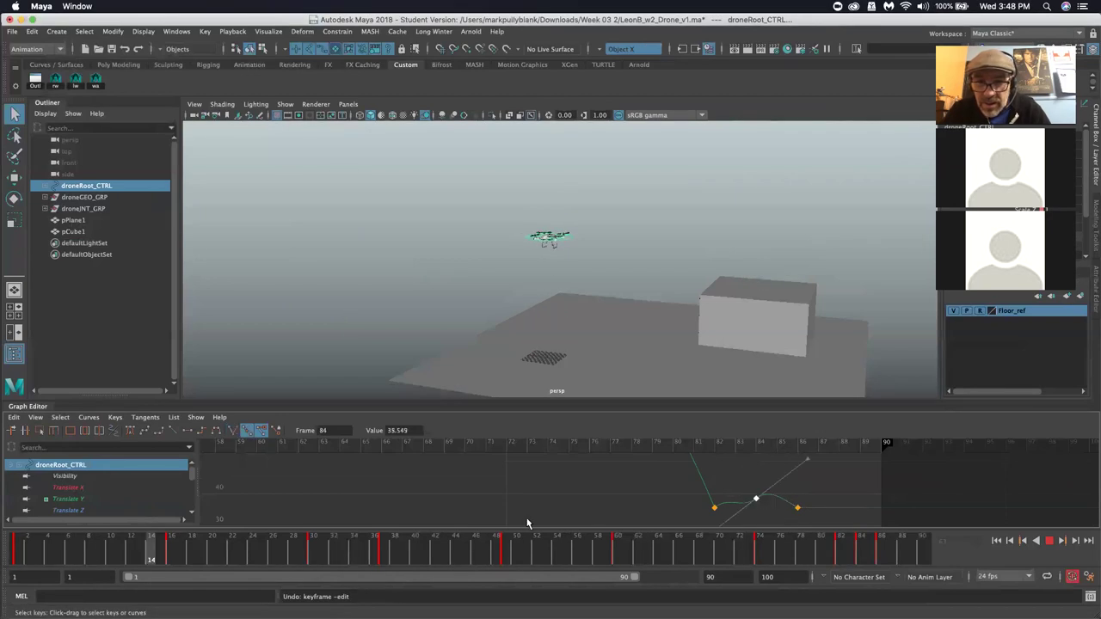
click(130, 427)
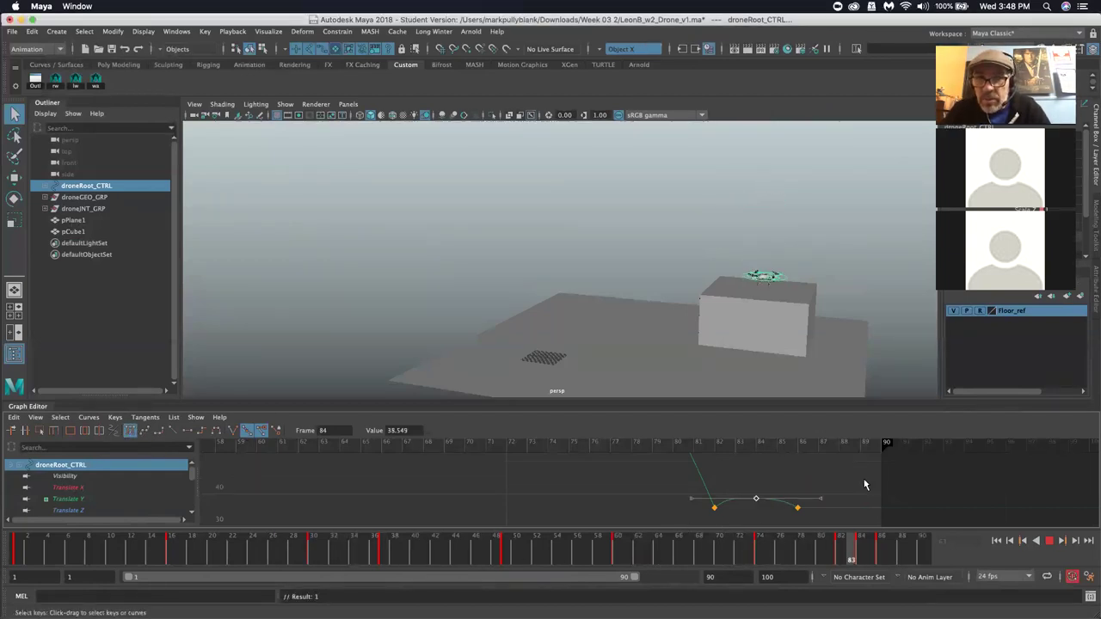
Adjust the Translate Y tangent handles facing the bounce at frames 82 and 86 to round the arc, and stop playback
alt+right_drag(811, 467, 752, 443)
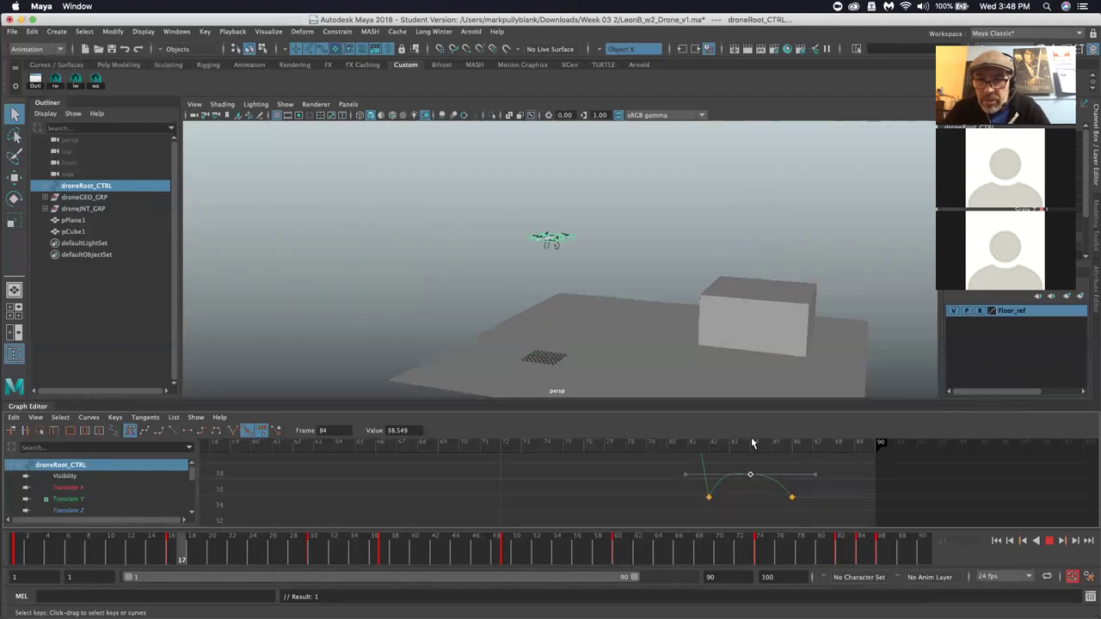
click(709, 496)
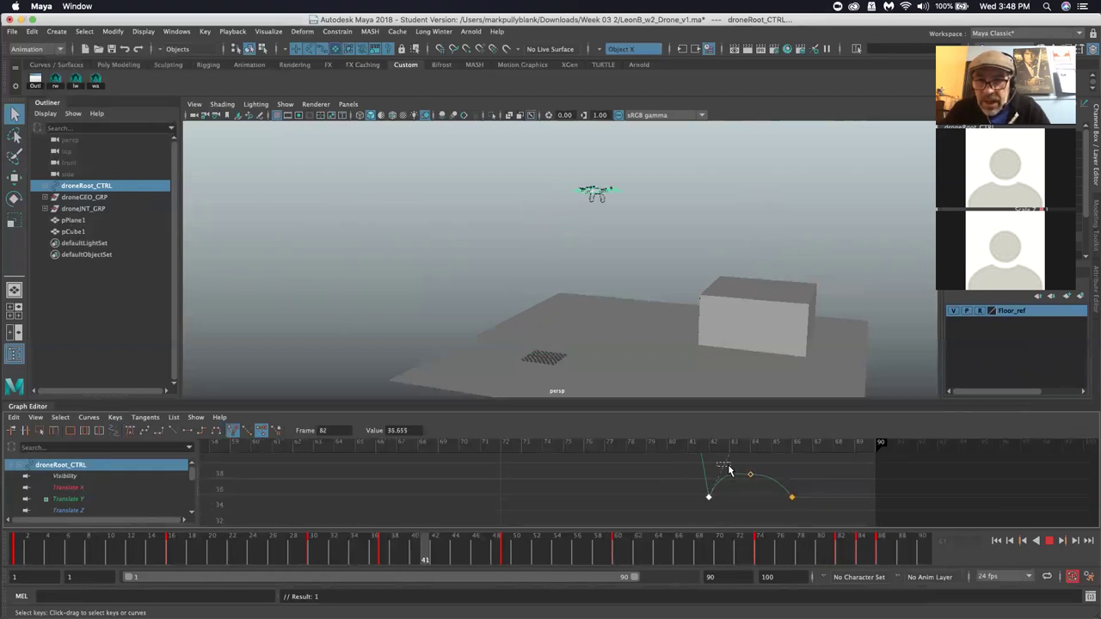
middle_drag(728, 469, 733, 465)
click(791, 497)
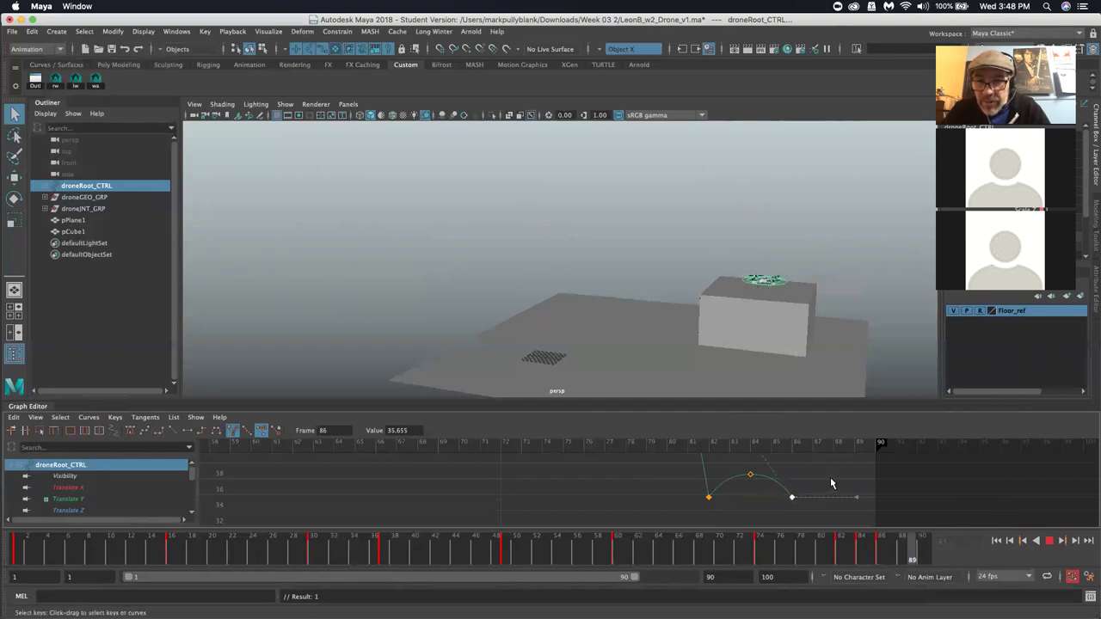
click(770, 472)
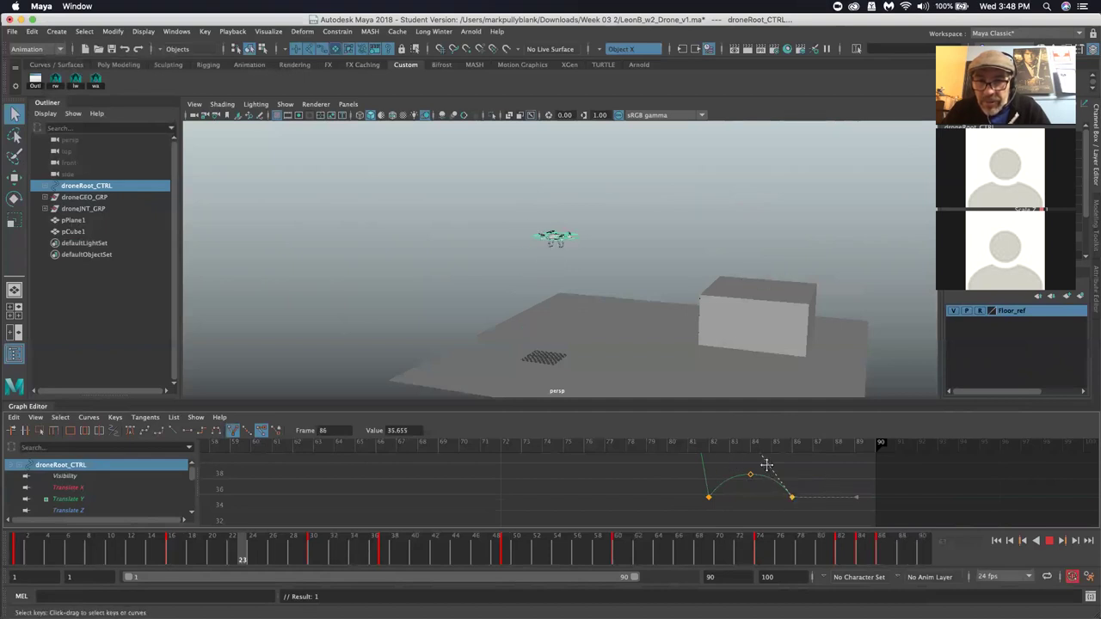
key(Escape)
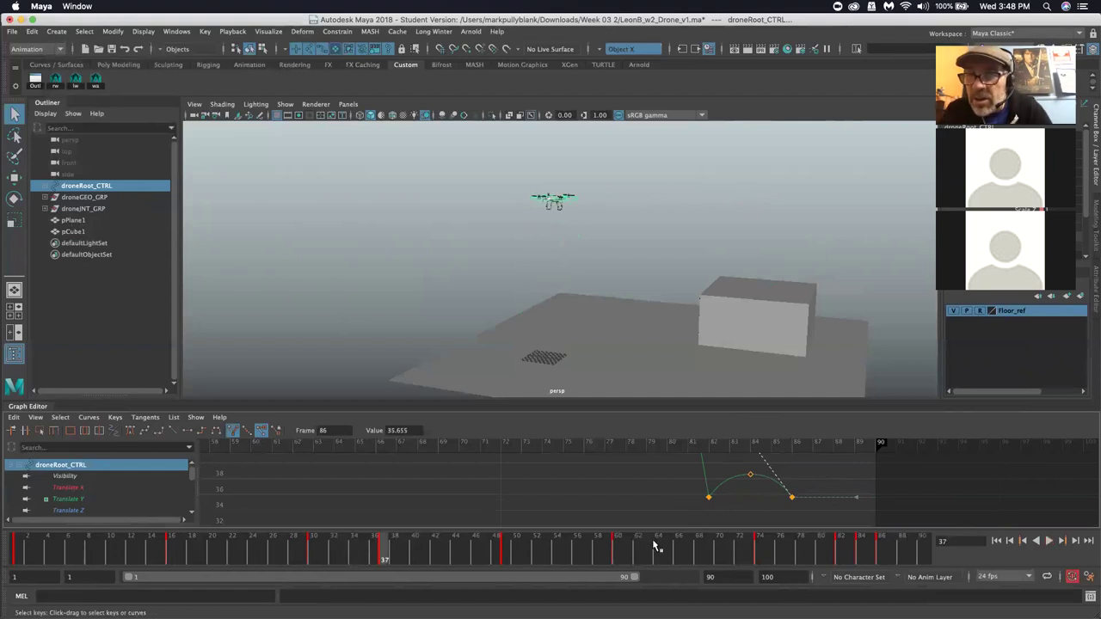
Rotate droneRoot_CTRL to tilt one way at frame 4 and the opposite way at frame 14 during takeoff
click(19, 555)
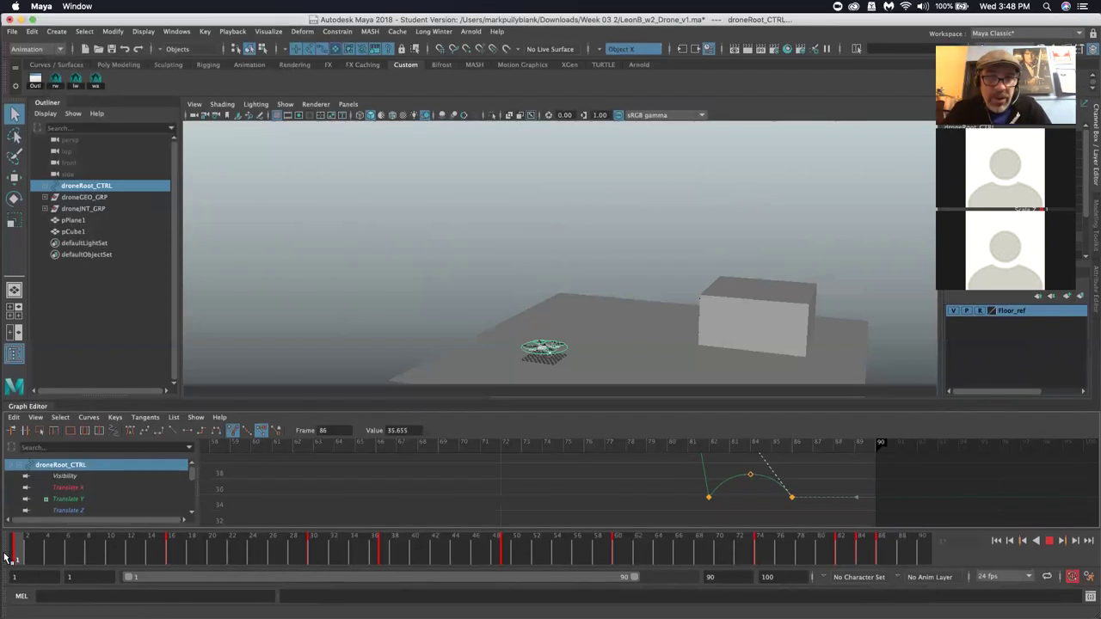
key(alt+v)
key(Escape)
key(e)
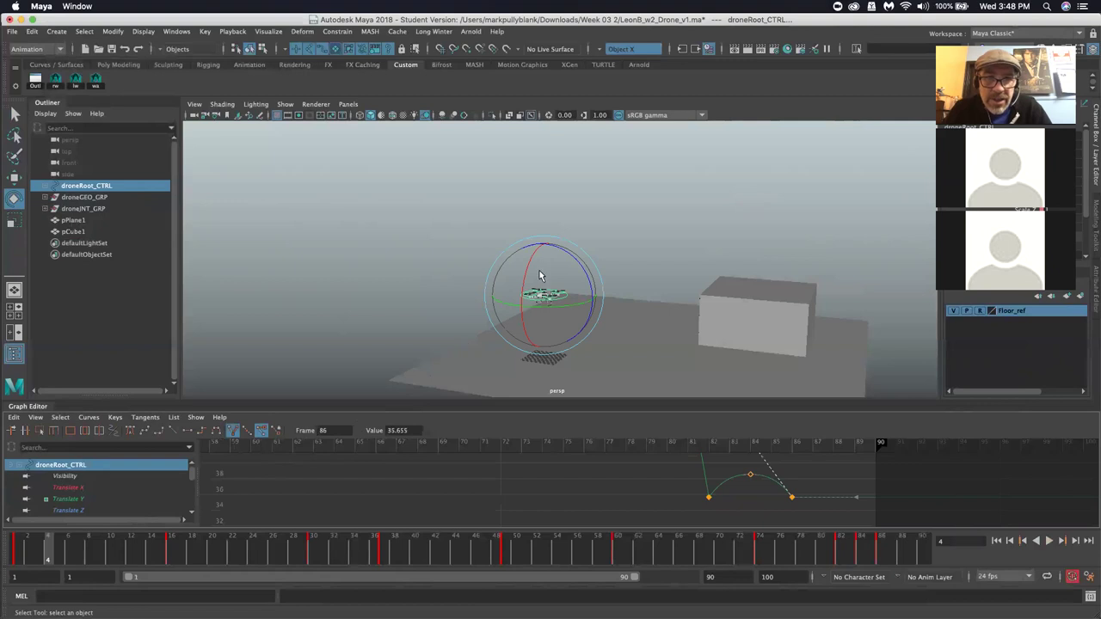
drag(535, 276, 537, 299)
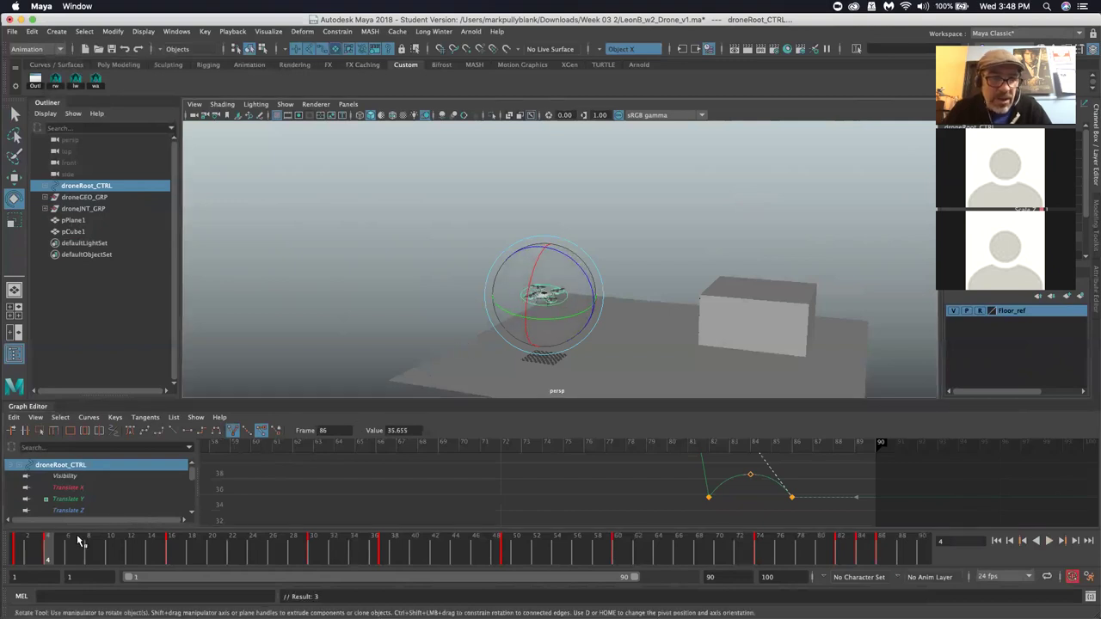
drag(16, 555, 149, 543)
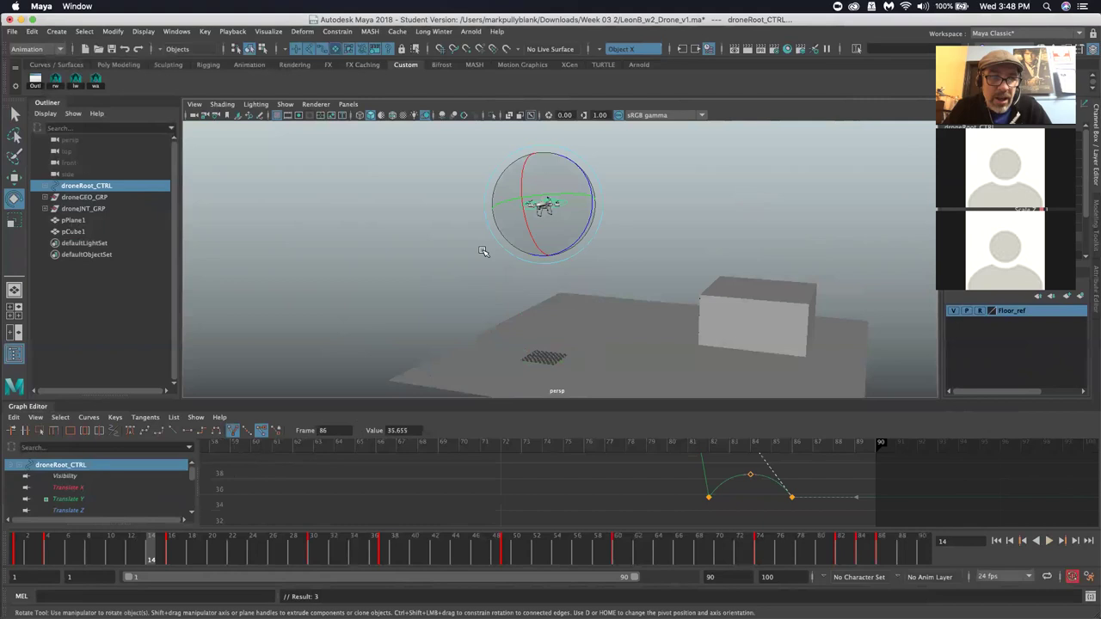
key(alt+v)
drag(114, 556, 191, 556)
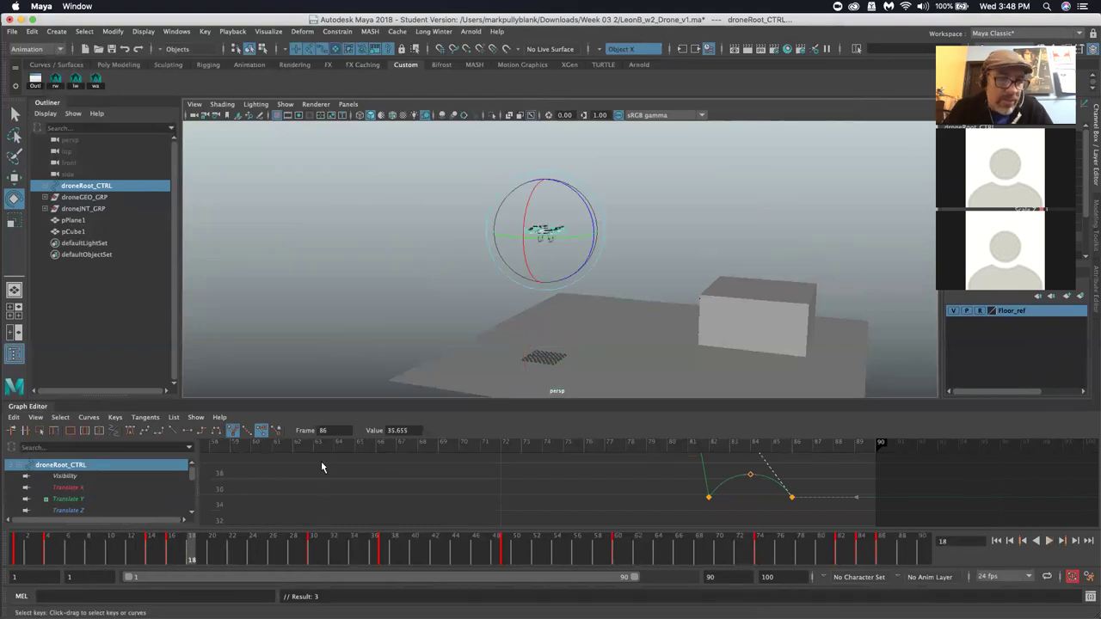
Isolate the Rotate X, Y and Z curves of droneRoot_CTRL and move their level keys from frame 16 to frame 20
key(f)
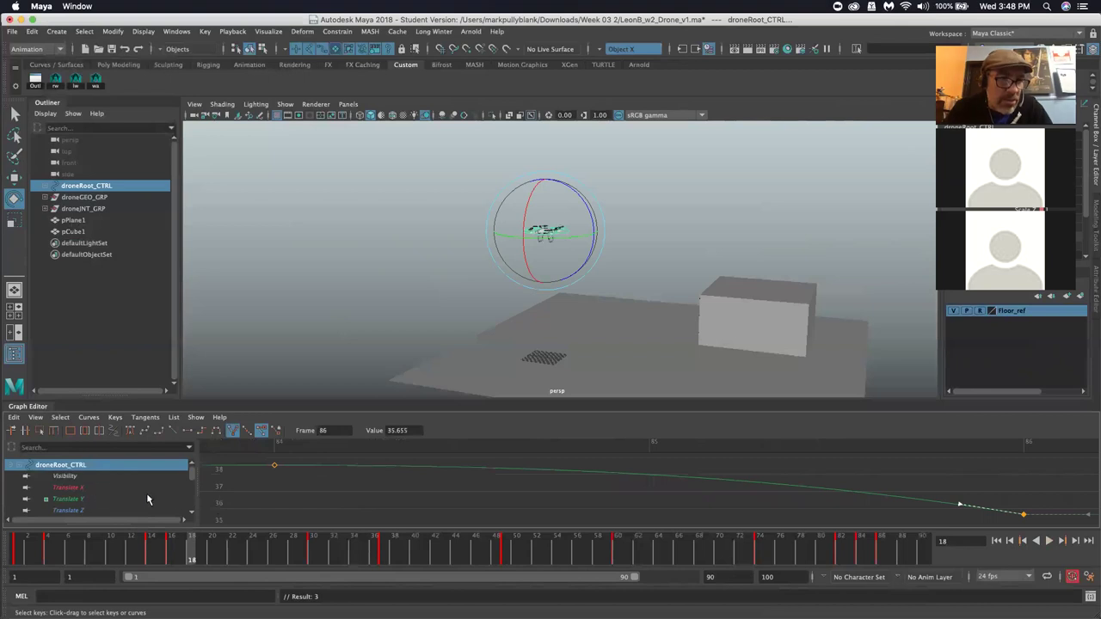
click(191, 517)
drag(94, 487, 103, 511)
key(f)
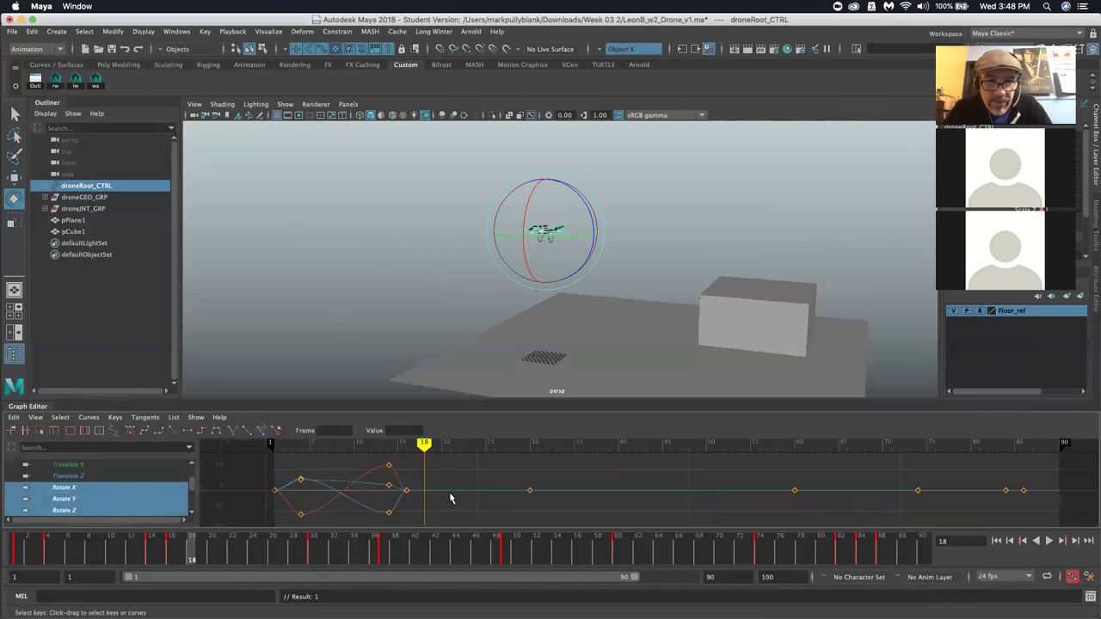
drag(432, 508, 434, 508)
shift+middle_drag(443, 508, 476, 502)
Key a tilt on droneRoot_CTRL at frame 24 and remove the level rotation keys at frame 20
mouse_move(181, 569)
mouse_down()
mouse_move(140, 560)
mouse_move(315, 560)
mouse_move(83, 564)
mouse_move(253, 560)
mouse_up()
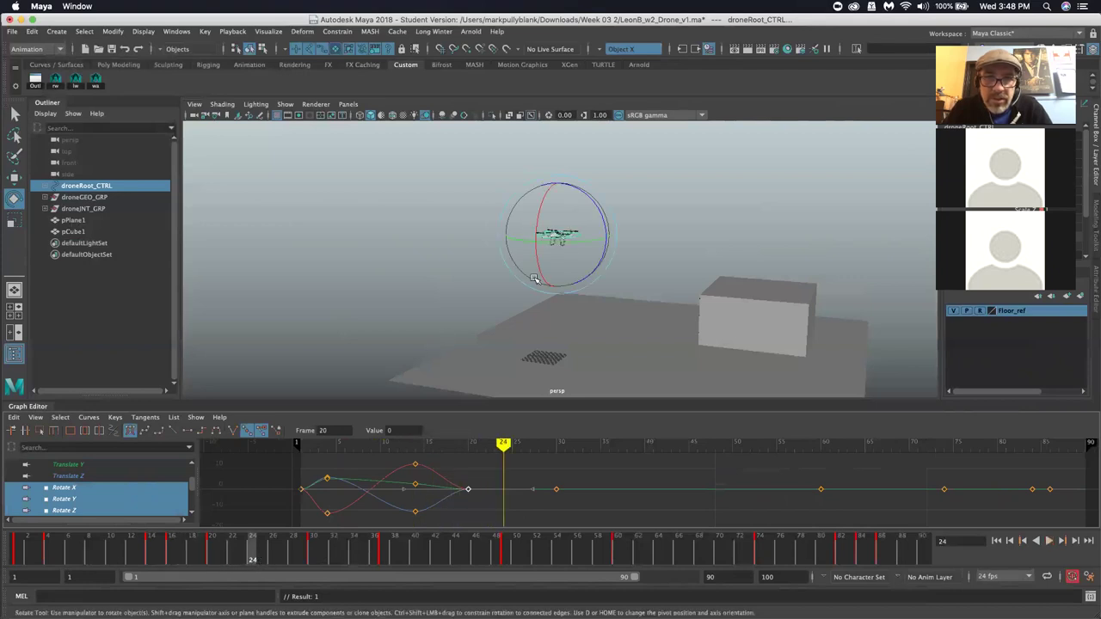
click(558, 236)
key(s)
drag(483, 474, 461, 520)
Play the animation from the start to review the added takeoff wobble
mouse_move(98, 558)
mouse_down()
mouse_move(491, 558)
mouse_move(4, 558)
mouse_up()
click(1049, 540)
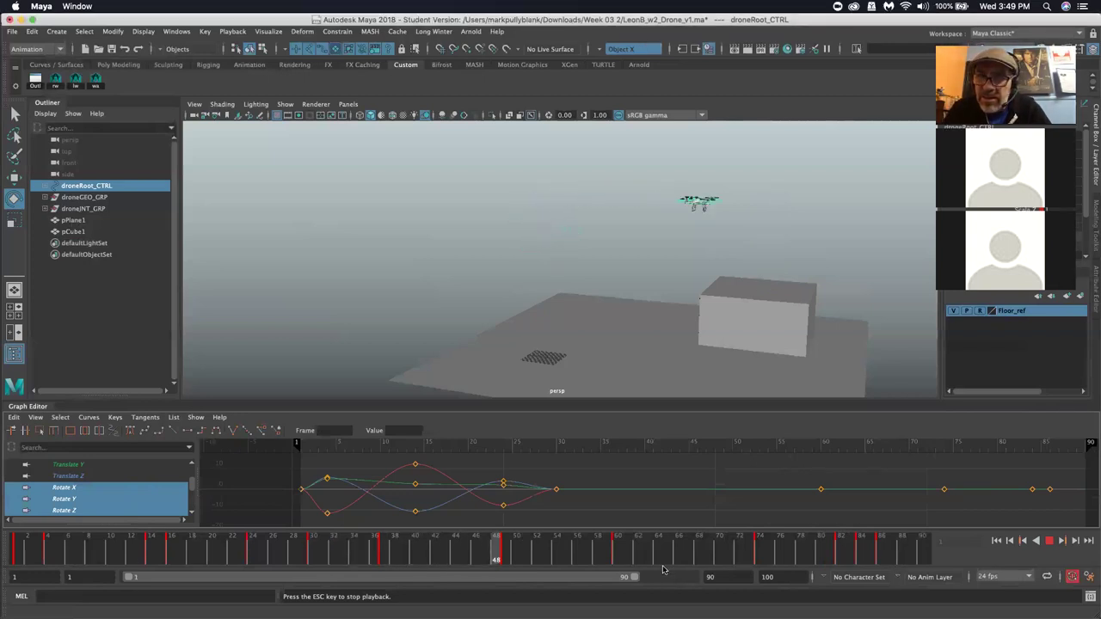
key(Escape)
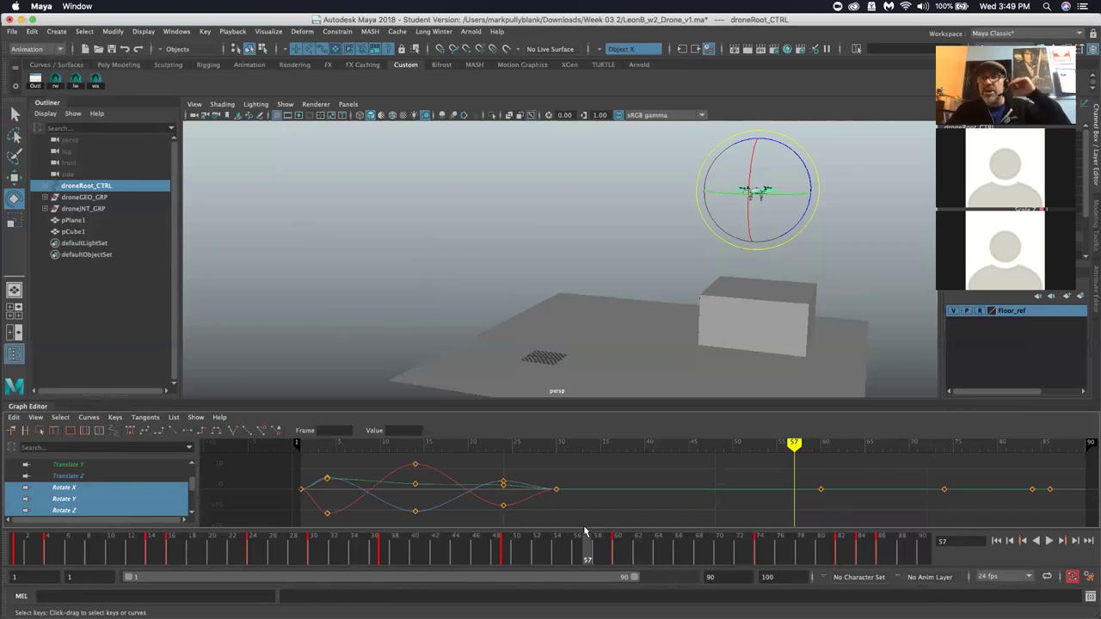
Tilt droneRoot_CTRL in opposite directions at frames 30 and 37 to continue the hovering wobble
drag(32, 551, 313, 561)
drag(511, 212, 520, 210)
drag(283, 547, 384, 546)
drag(525, 212, 494, 287)
Key a strong tilt on droneRoot_CTRL at frame 56, with rotation about 21.9, 18.6, 26.5
drag(285, 565, 584, 551)
drag(748, 167, 764, 157)
key(s)
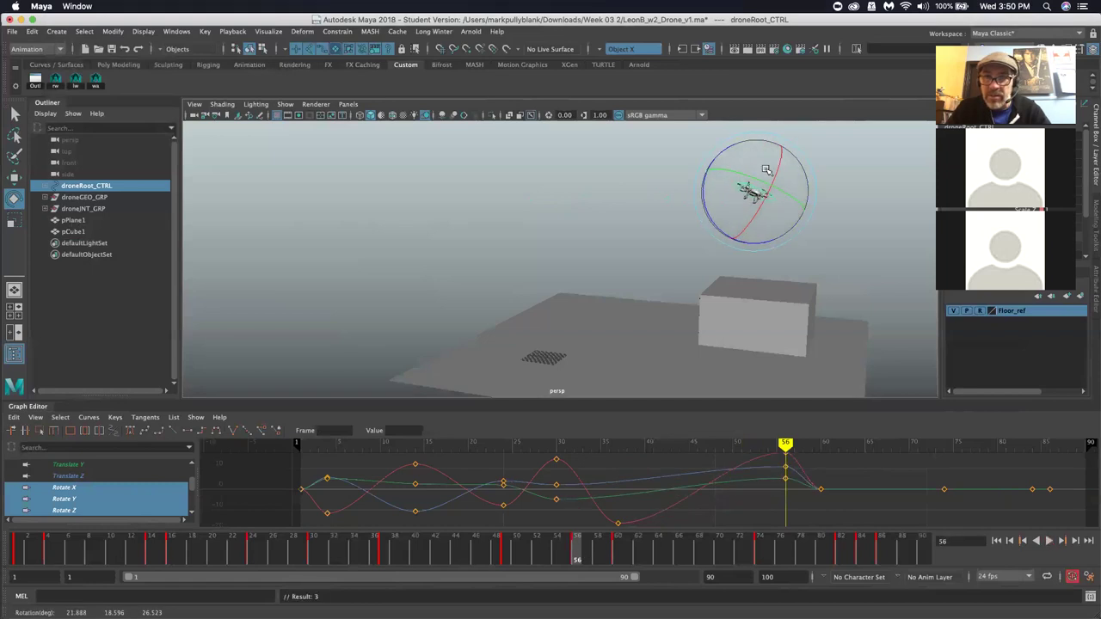
Key a counter-tilt of about -15.4, 3.3, -9.0 at frame 64 and delete the level rotation keys at frame 60
drag(448, 556, 657, 556)
drag(710, 191, 713, 221)
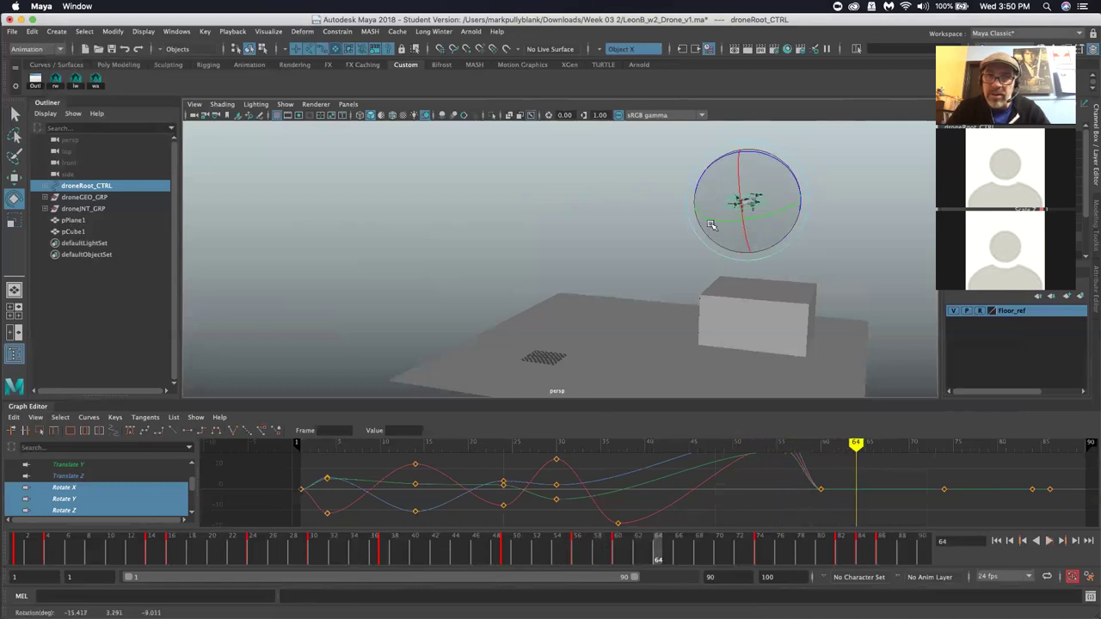
key(s)
click(821, 490)
key(Delete)
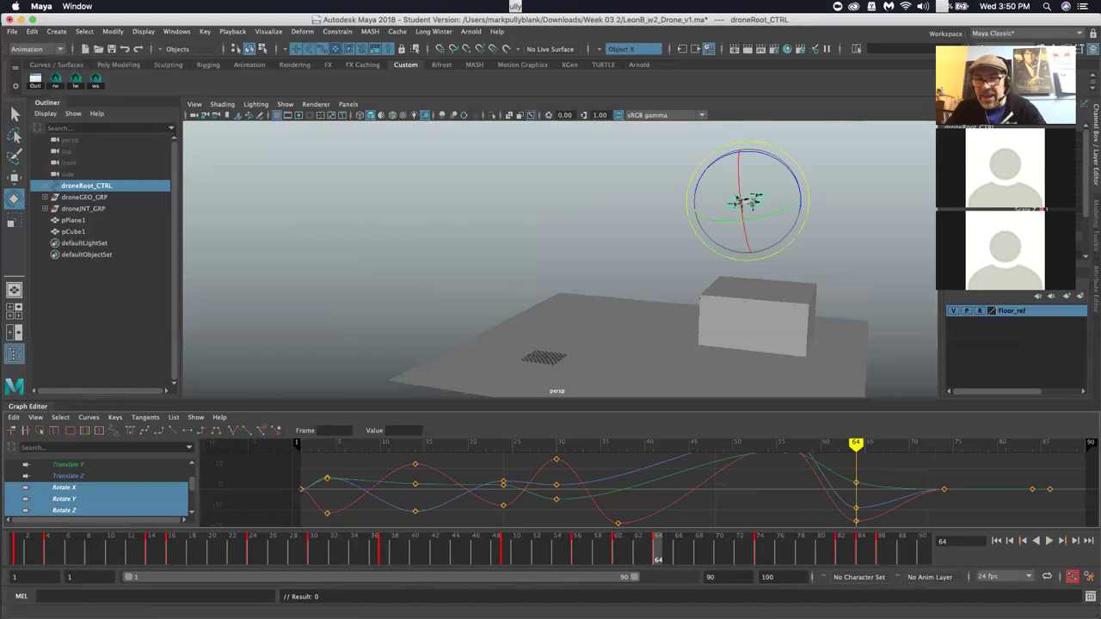
Play back the flight and move the strong tilt's rotation keys from frame 56 to frame 51
click(422, 555)
key(alt+v)
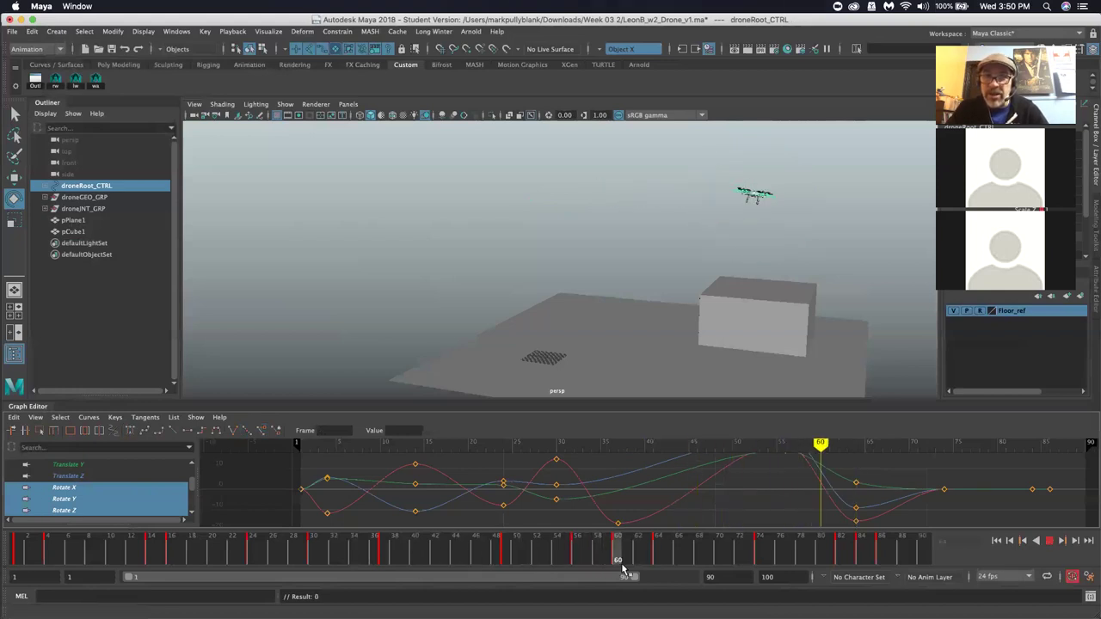
key(alt+v)
key(s)
drag(770, 456, 796, 484)
middle_drag(791, 487, 765, 487)
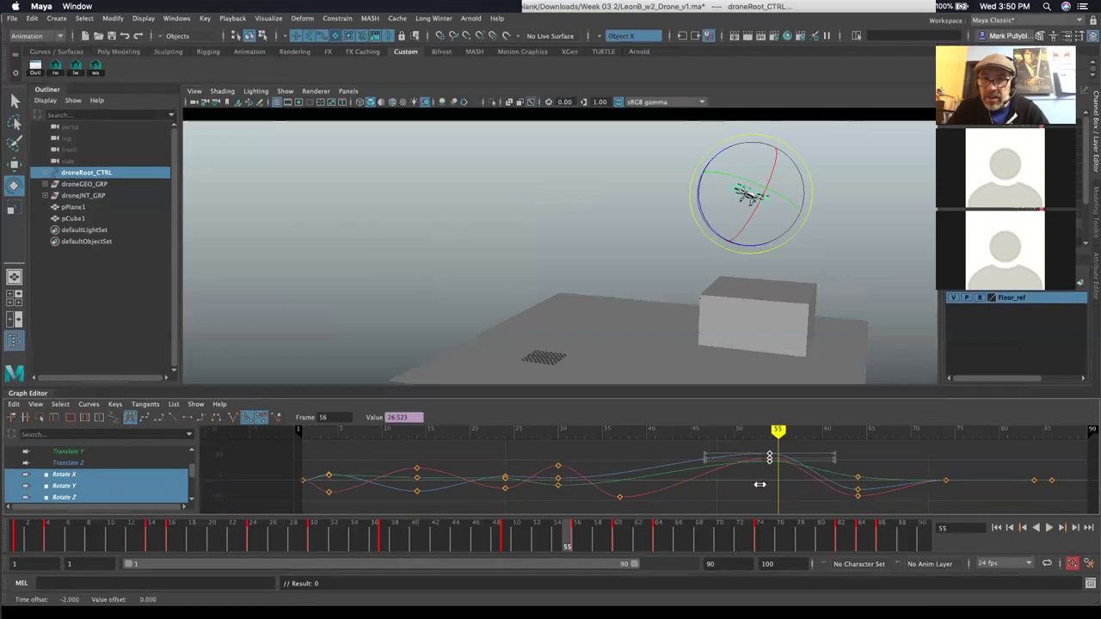
mouse_move(524, 556)
mouse_down()
mouse_move(474, 556)
mouse_move(593, 555)
mouse_move(535, 562)
mouse_up()
key(e)
middle_drag(703, 511, 672, 508)
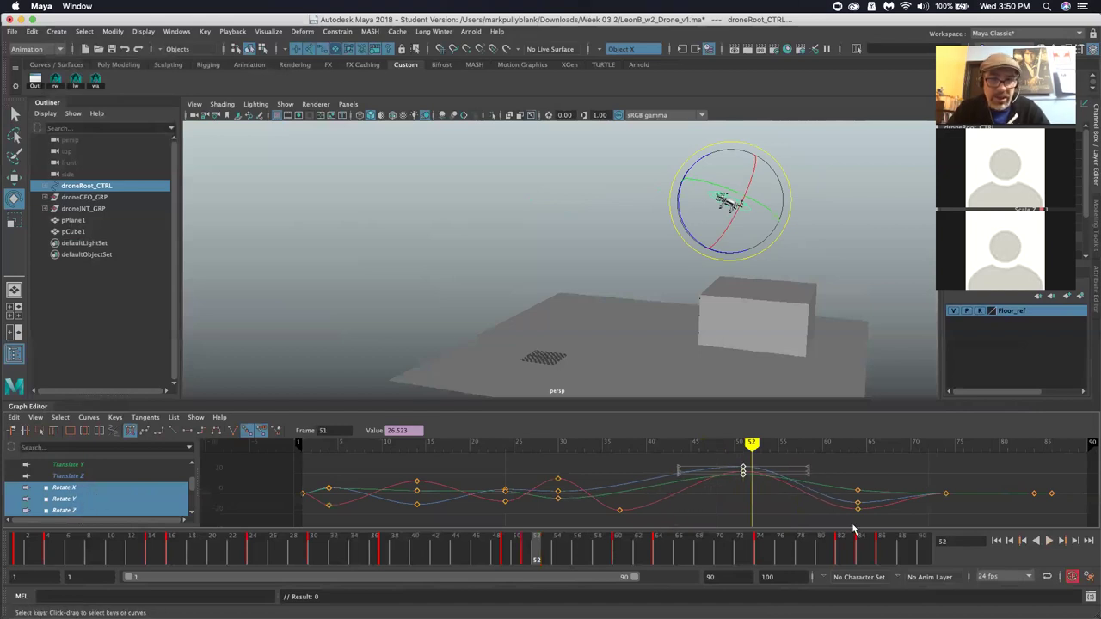
Move the counter-tilt rotation keys from frame 64 to frame 62 and add a small settling tilt at frame 67
drag(845, 481, 867, 515)
middle_drag(871, 507, 855, 507)
drag(466, 561, 688, 593)
mouse_move(711, 203)
mouse_down()
mouse_move(723, 173)
mouse_move(728, 191)
mouse_up()
Play the drone animation repeatedly to review the timing of the rotation wobble
drag(543, 555, 516, 555)
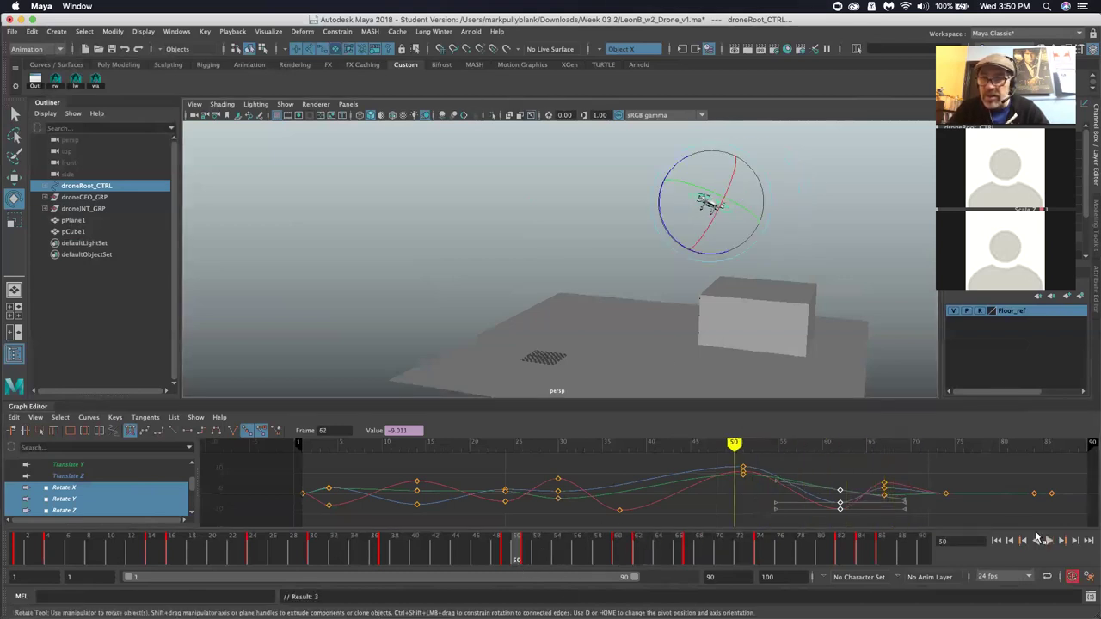
click(1048, 541)
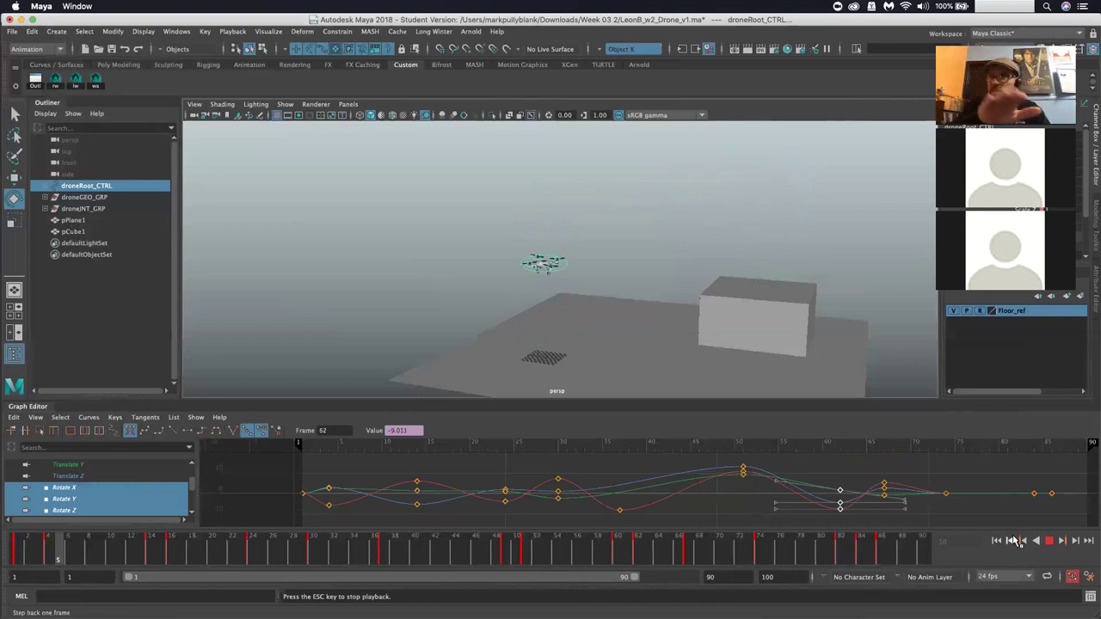
key(Escape)
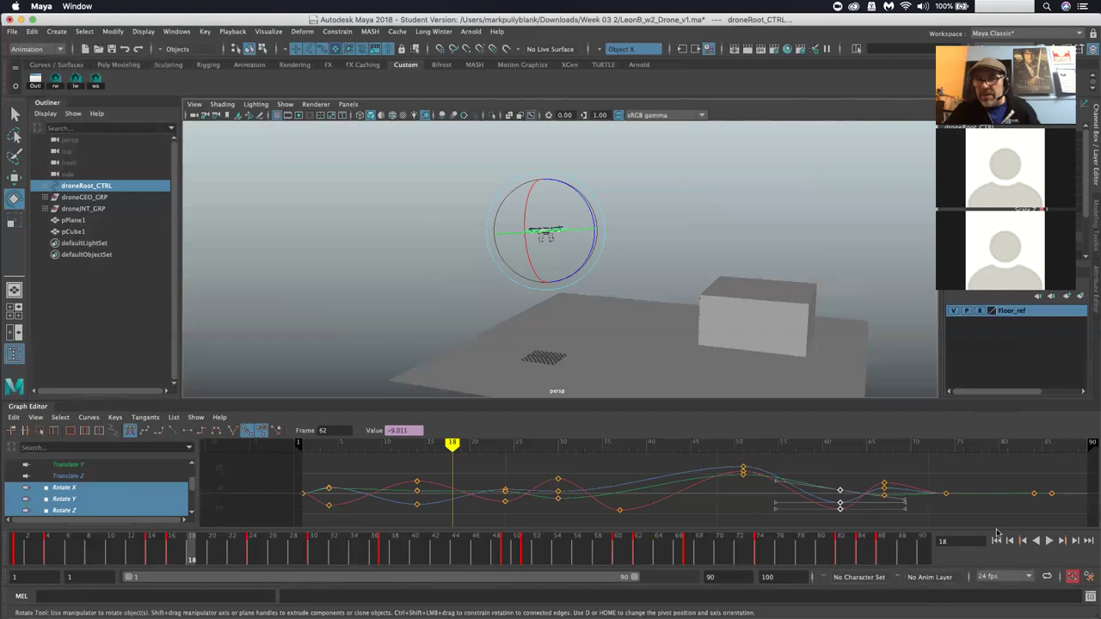
click(1048, 540)
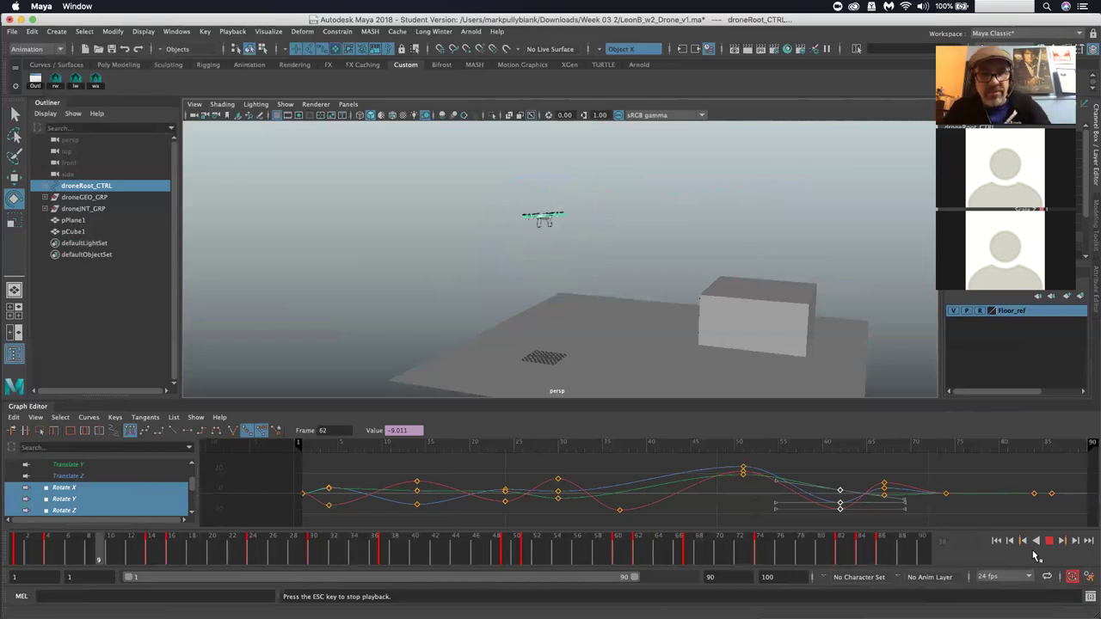
key(Escape)
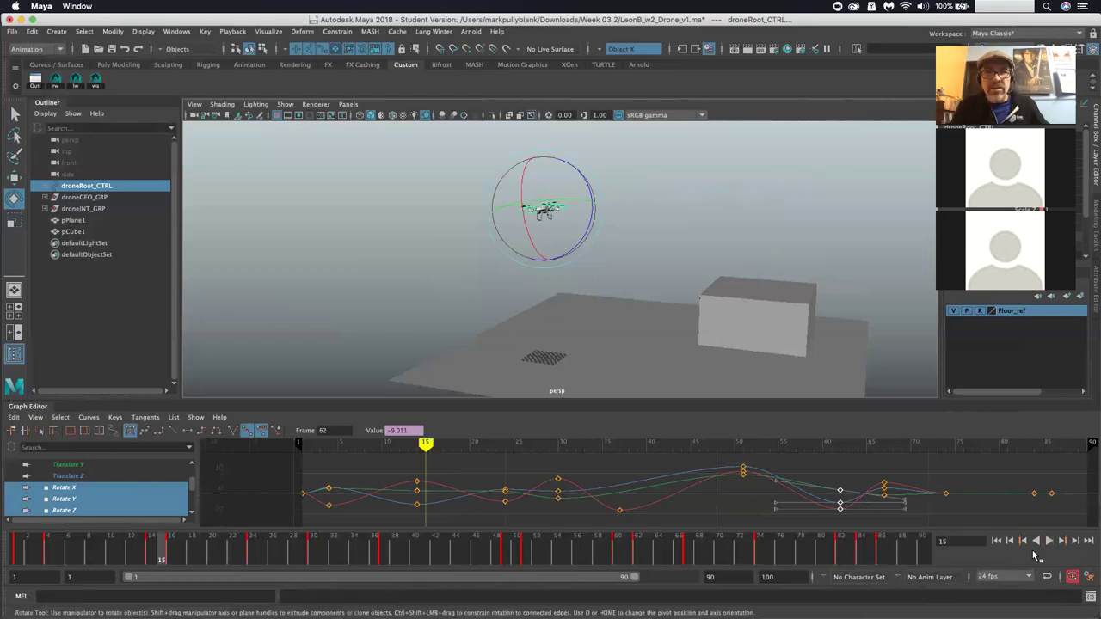
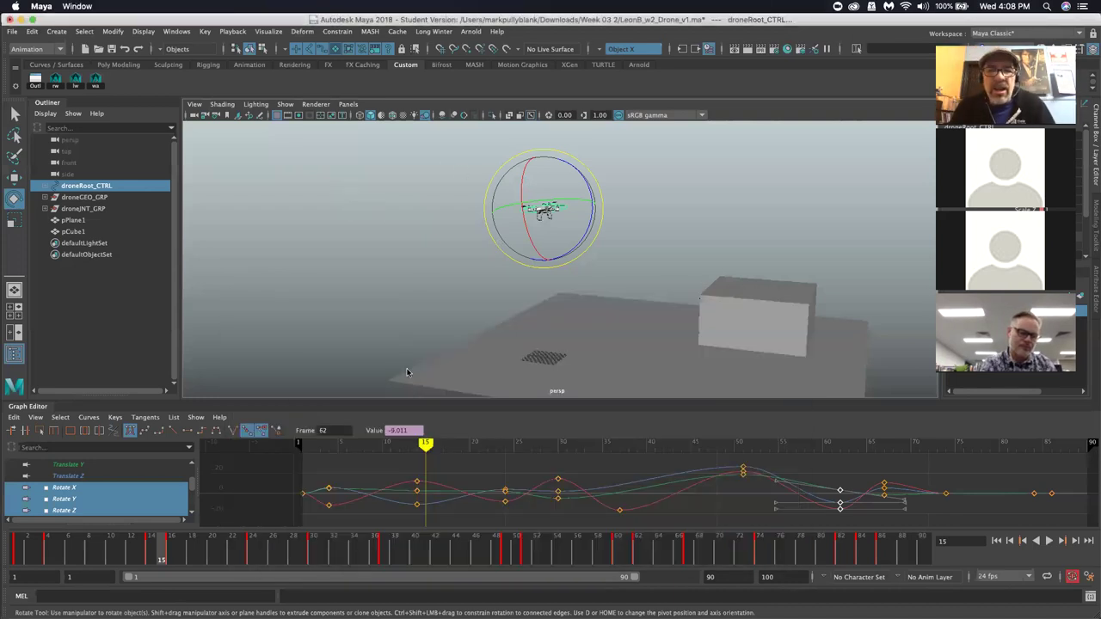
Open LeonB_w3_Posing_v1.ma from the Week 03 2 folder without saving the drone scene's changes
key(super+Tab)
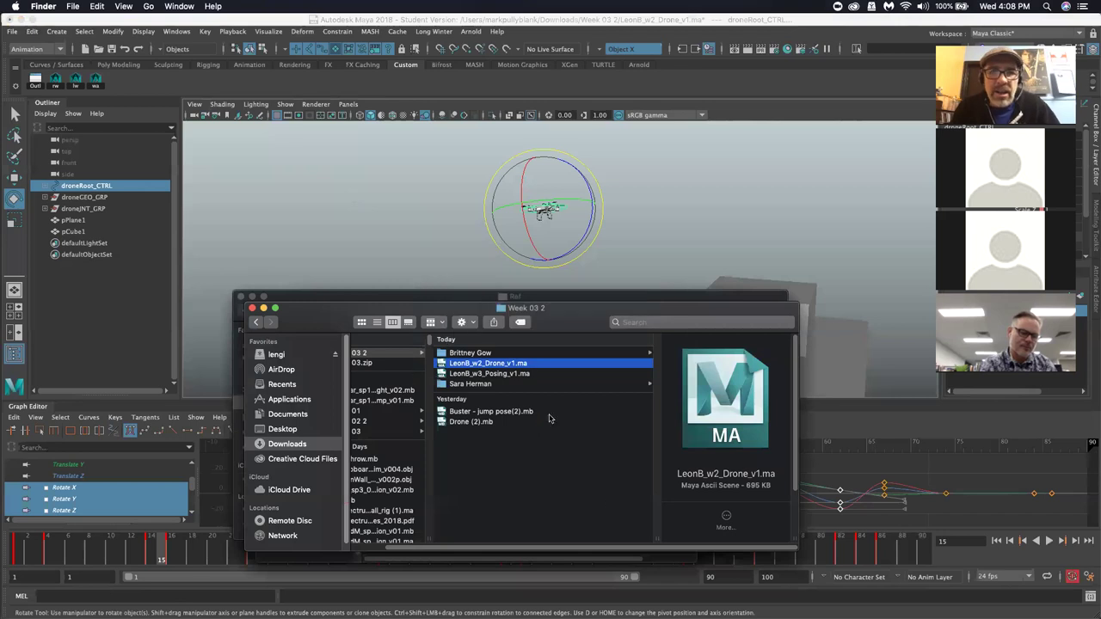
double_click(505, 375)
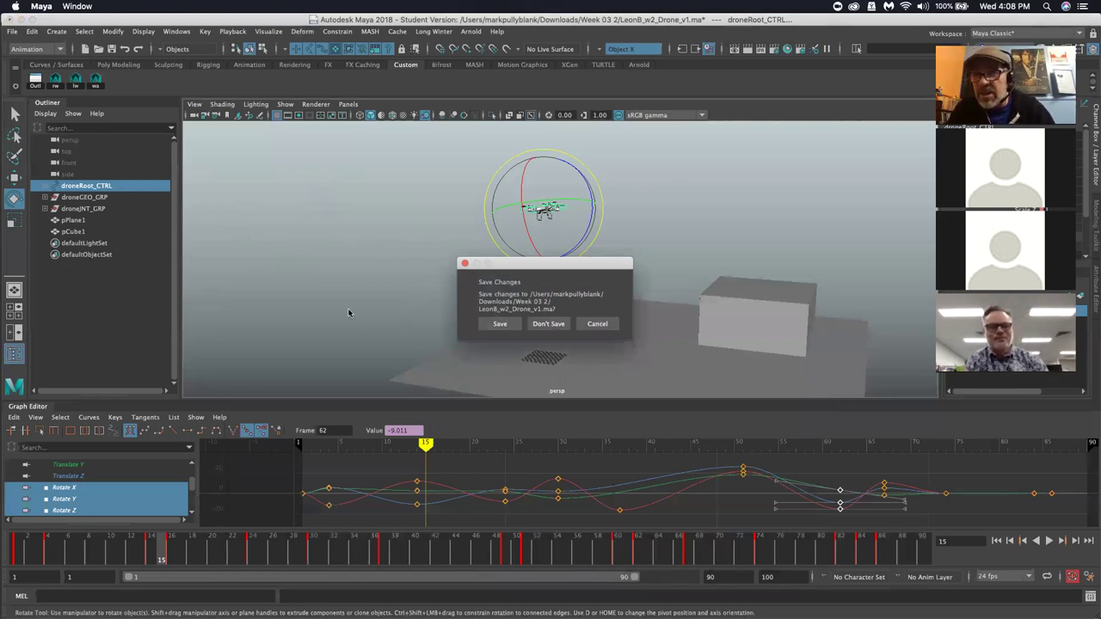
key(super+Tab)
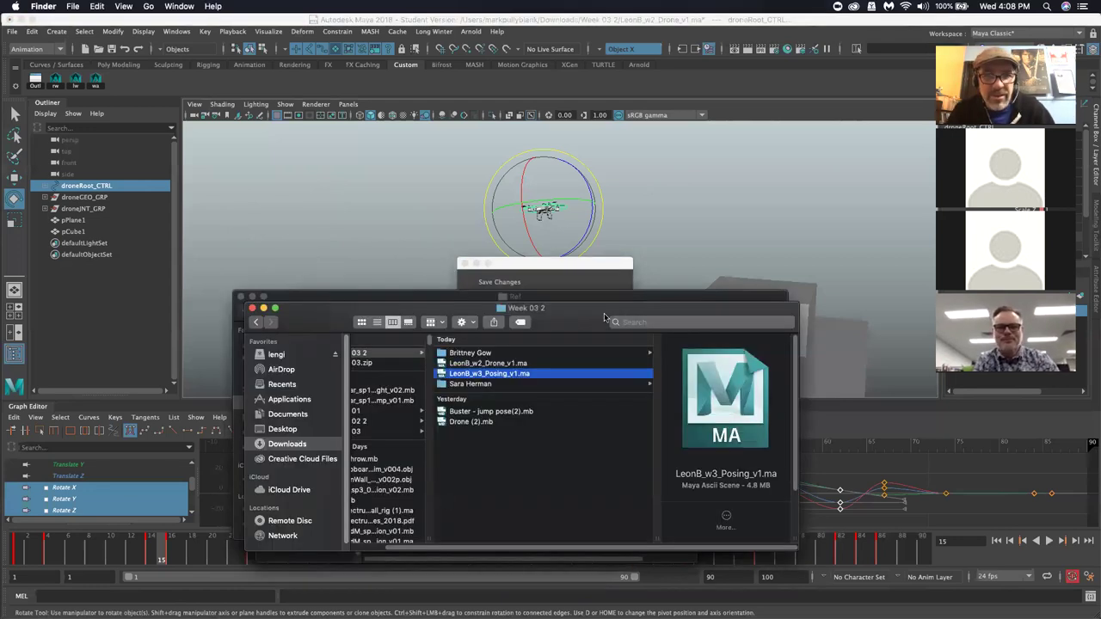
key(super+Tab)
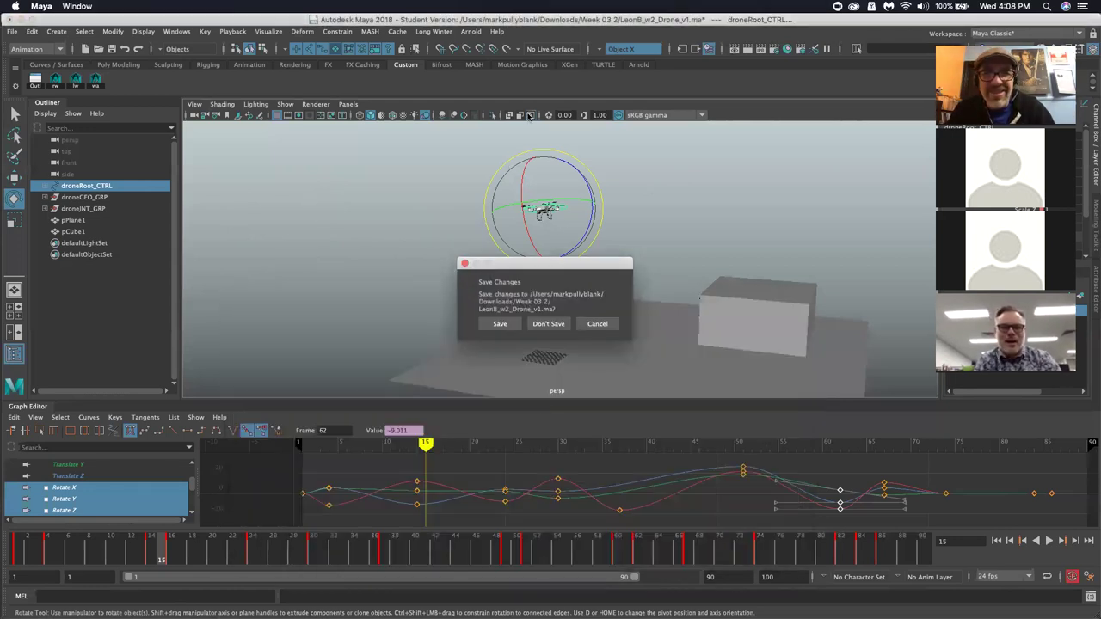
click(549, 323)
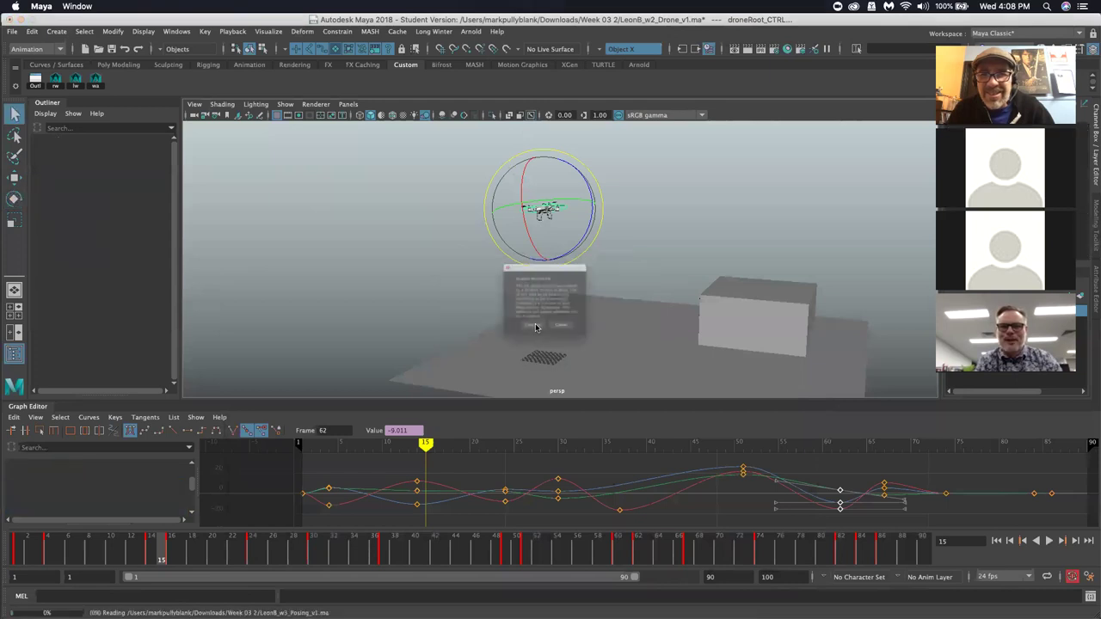
click(512, 344)
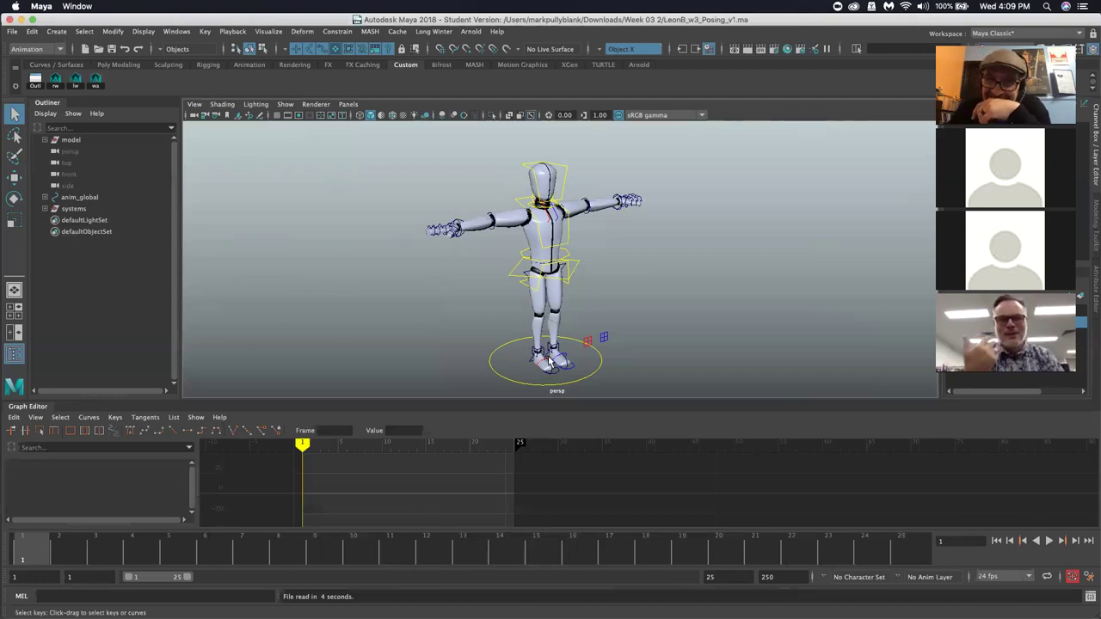
Check the posing scene for posed or keyed controls by selecting the COG and right arm area and scrubbing the timeline
click(515, 277)
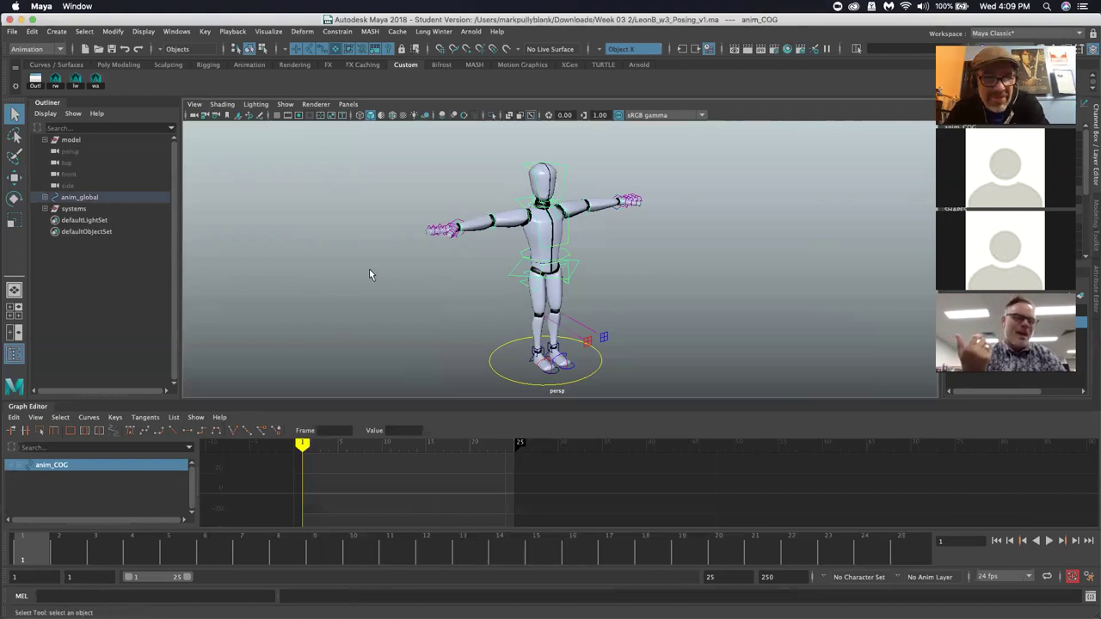
drag(340, 351, 474, 216)
drag(176, 550, 23, 550)
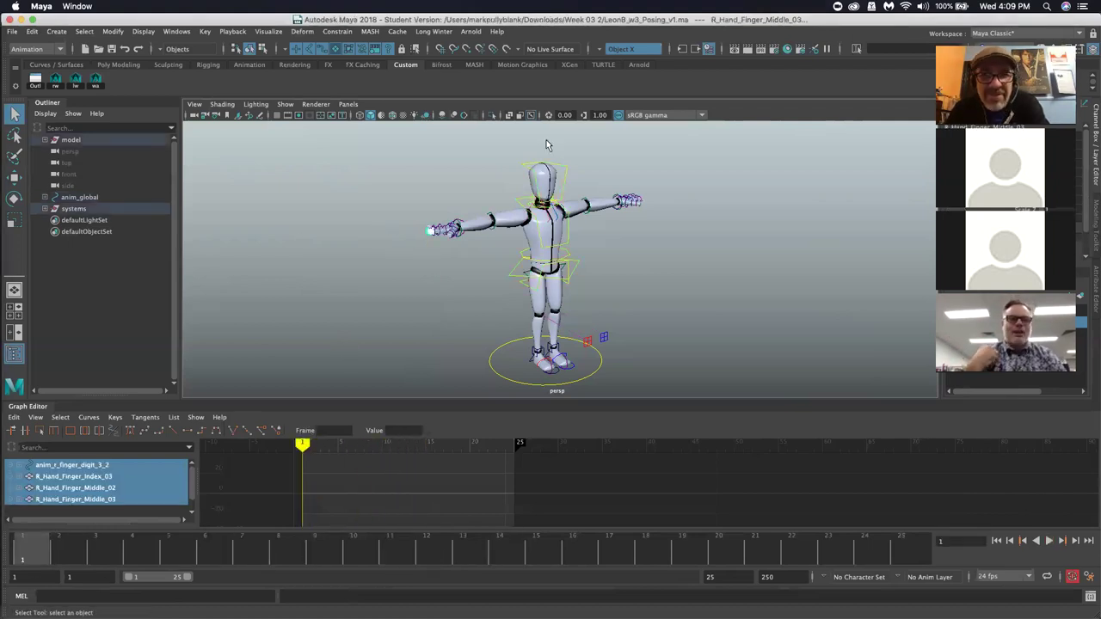
click(392, 177)
scroll(469, 202, down, 3)
alt+middle_drag(469, 202, 303, 210)
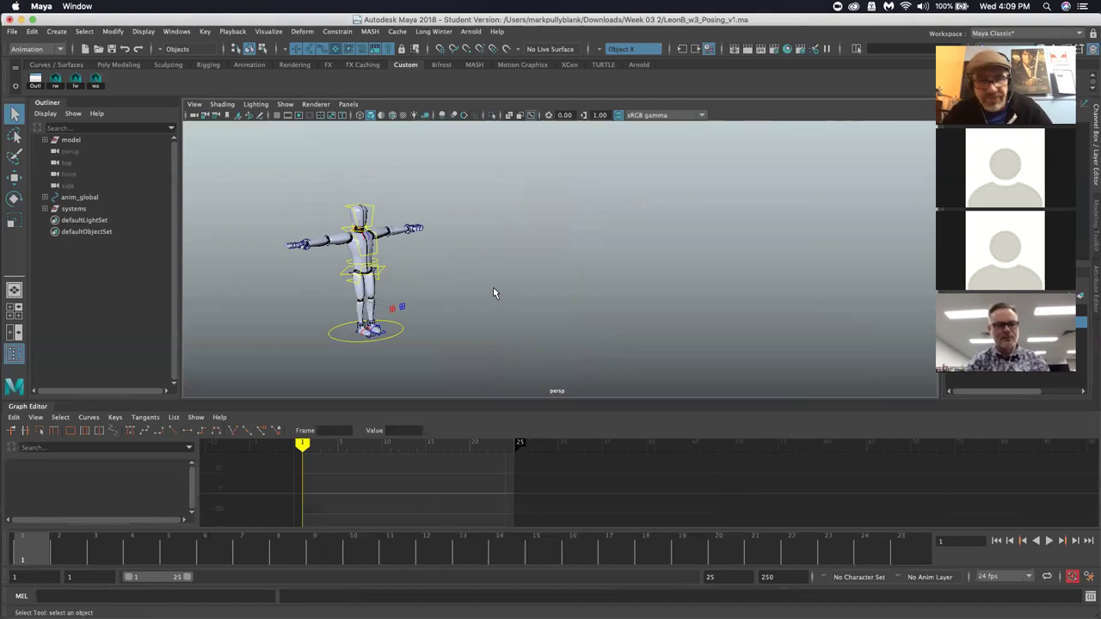
mouse_move(40, 545)
mouse_down()
mouse_move(695, 546)
mouse_move(41, 546)
mouse_up()
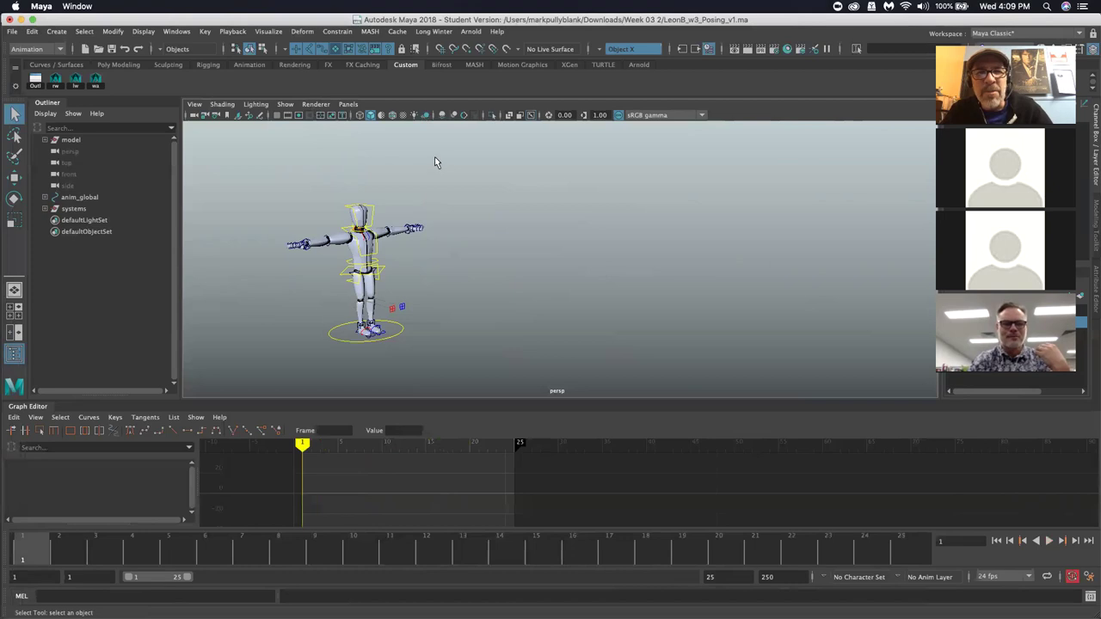
Import LeonB_w3_Posing_v1.ma from Finder into the open scene and play the timeline briefly to check for a pose
key(super+Tab)
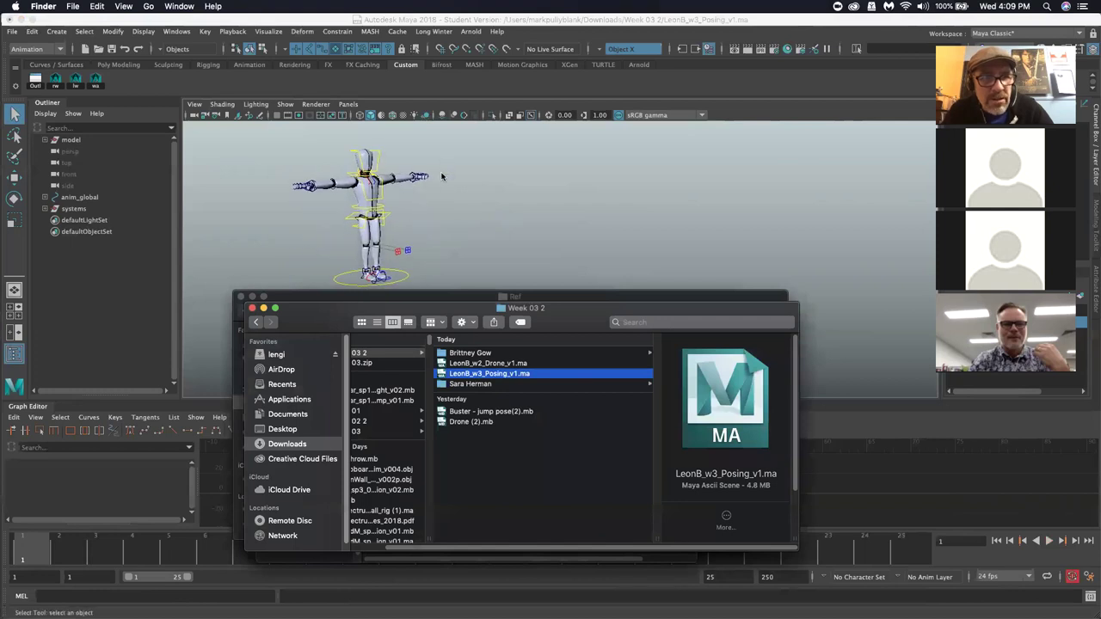
click(321, 266)
click(339, 281)
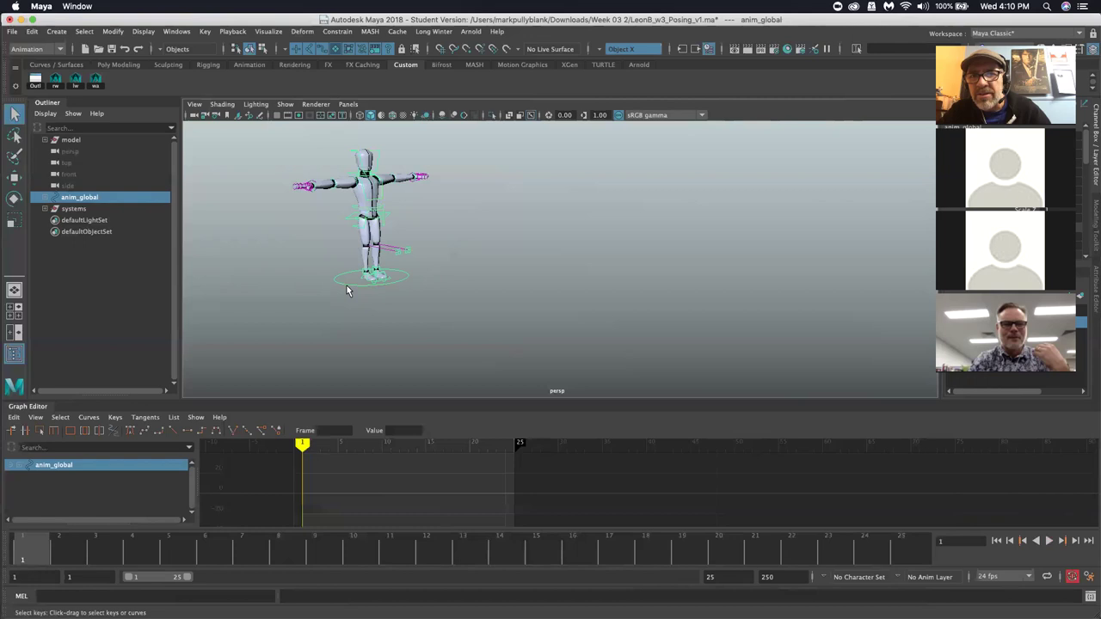
key(super+Tab)
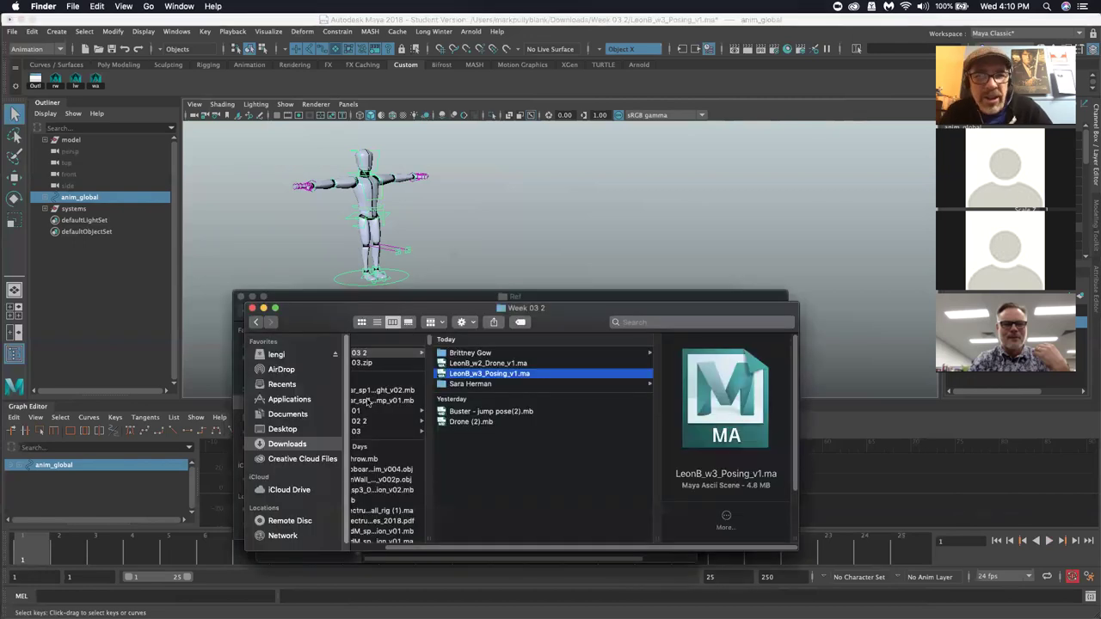
drag(460, 276, 469, 205)
click(506, 284)
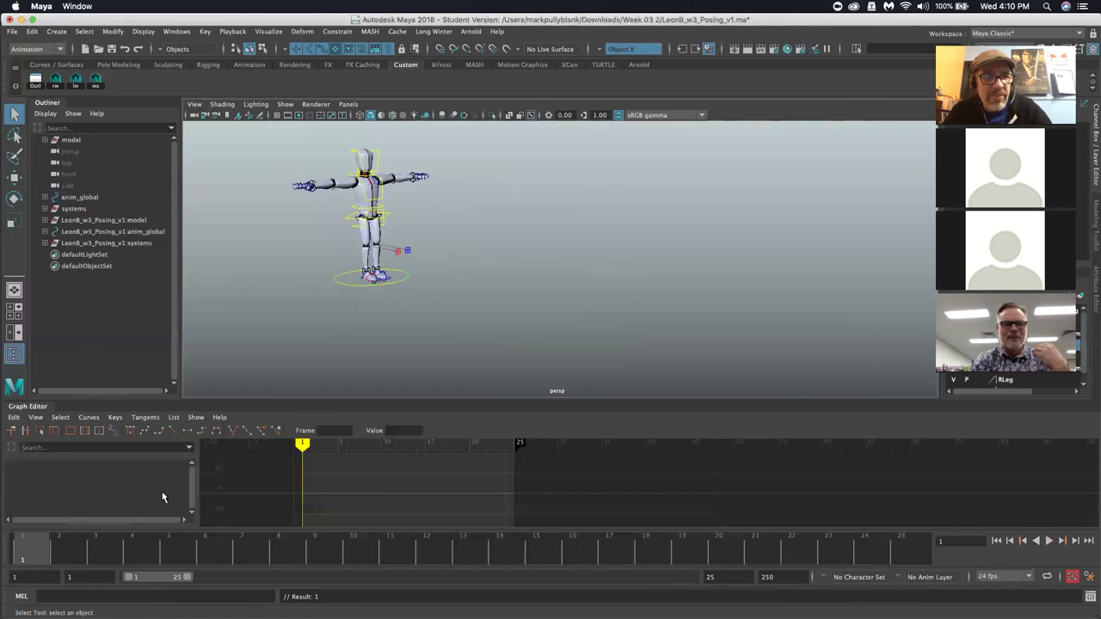
key(alt+v)
key(alt+v)
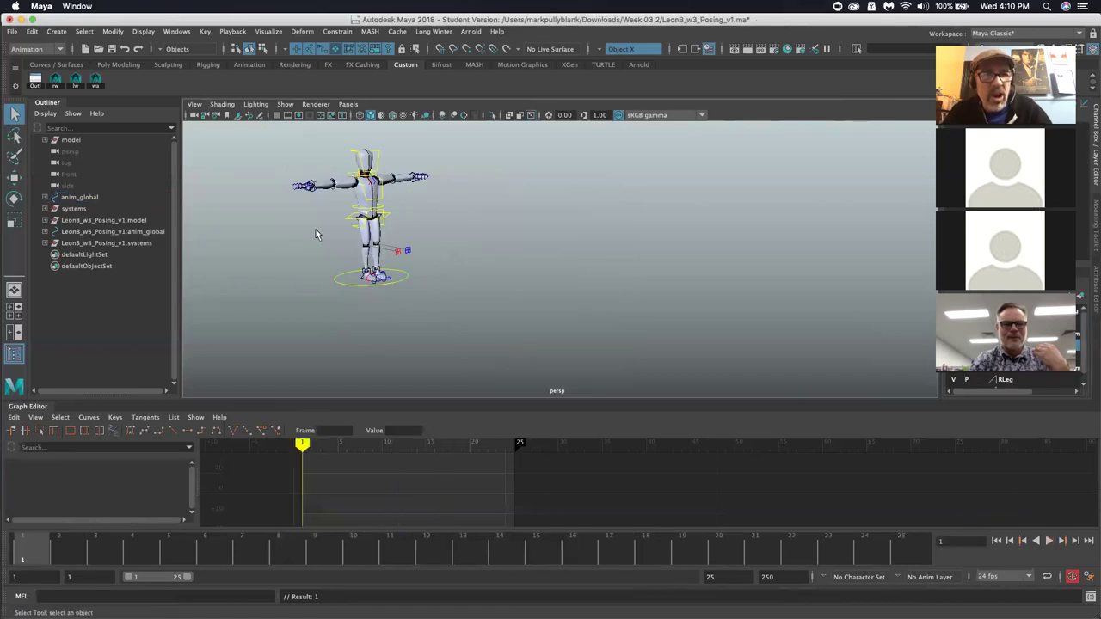
key(super+Tab)
key(super+Tab)
key(super+Tab)
key(super+Tab)
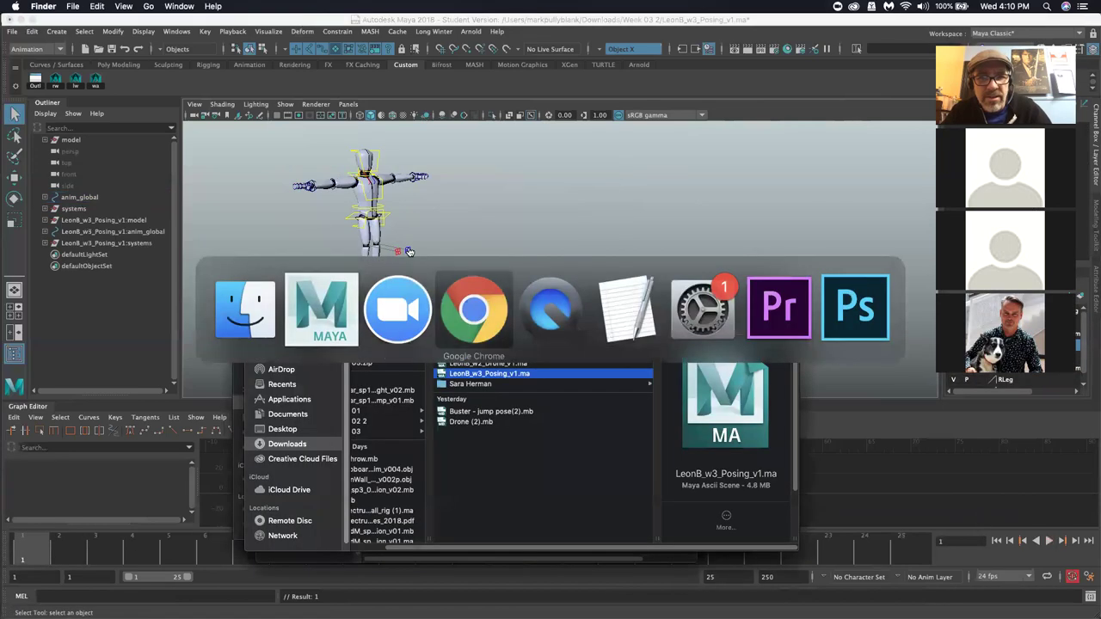
click(192, 190)
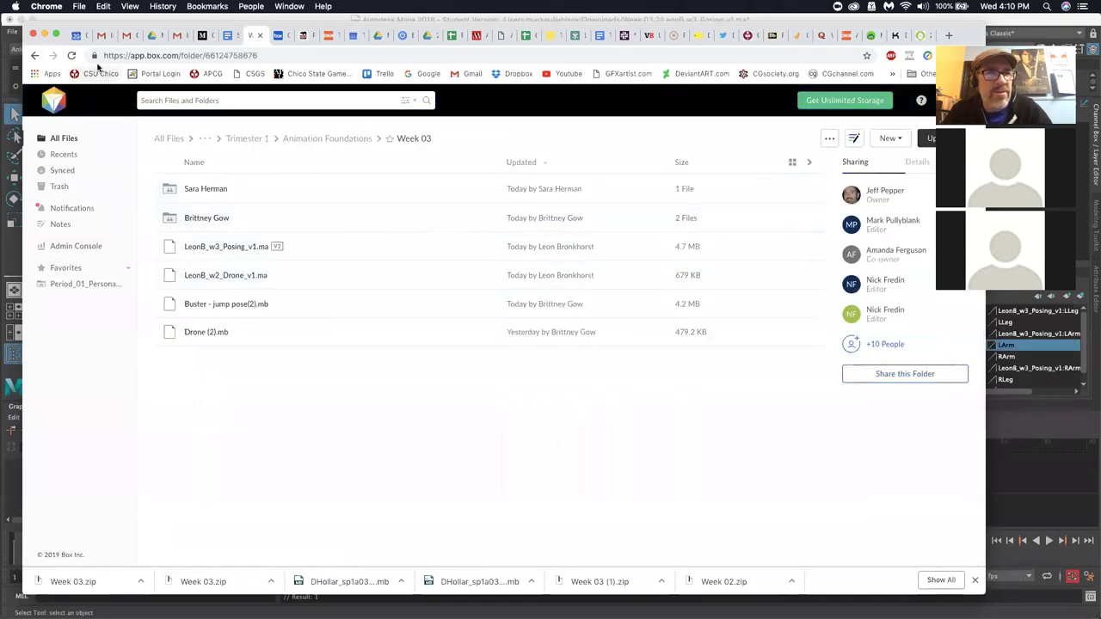
right_click(226, 248)
click(269, 312)
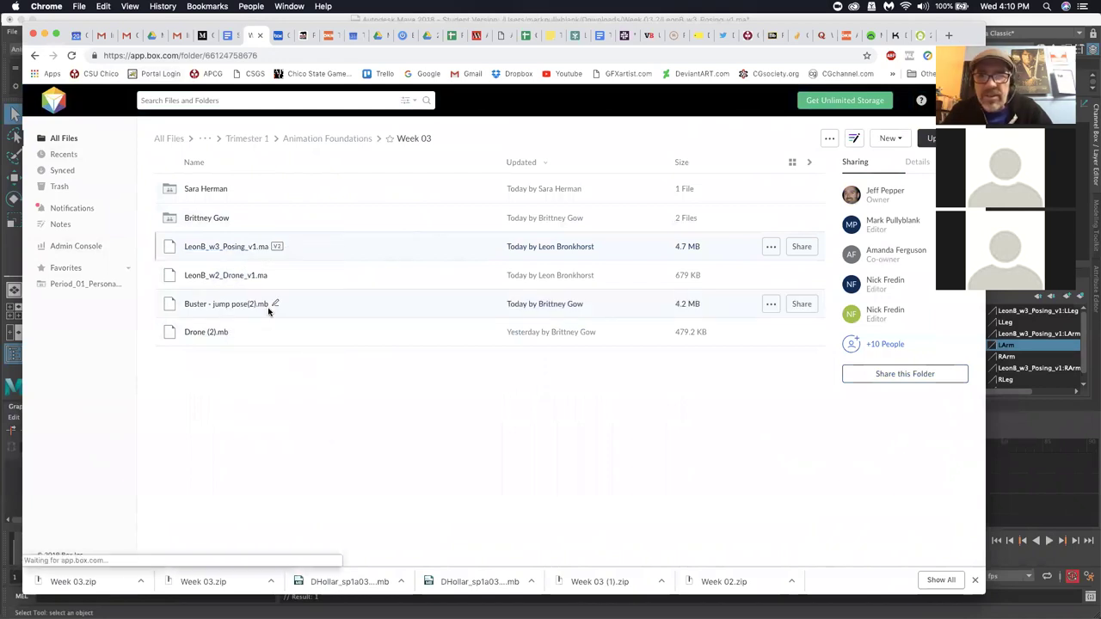
Open the newly downloaded LeonB_w3_Posing_v1.ma in Maya without saving the current scene
key(super+Tab)
click(546, 322)
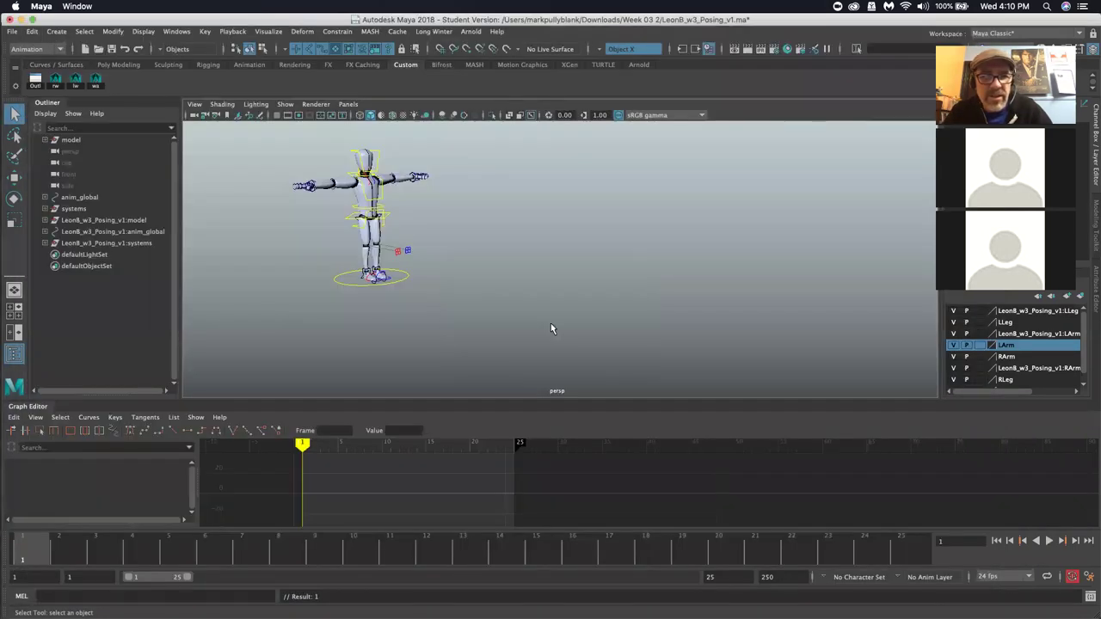
click(516, 342)
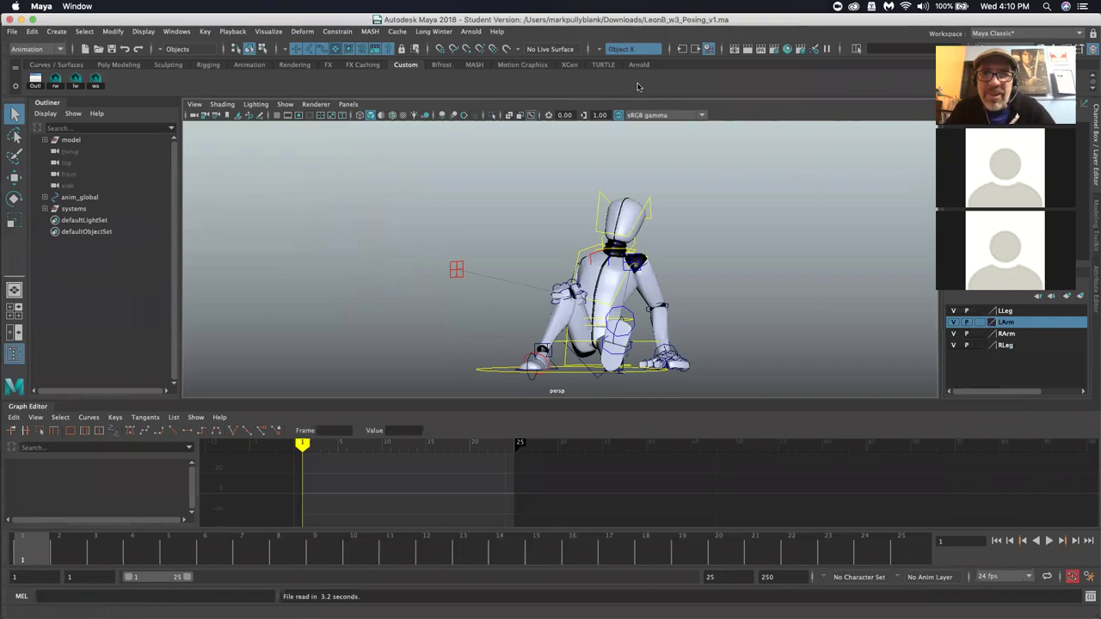
Play the timeline briefly and examine the seated character's pose from the front and both sides
key(alt+v)
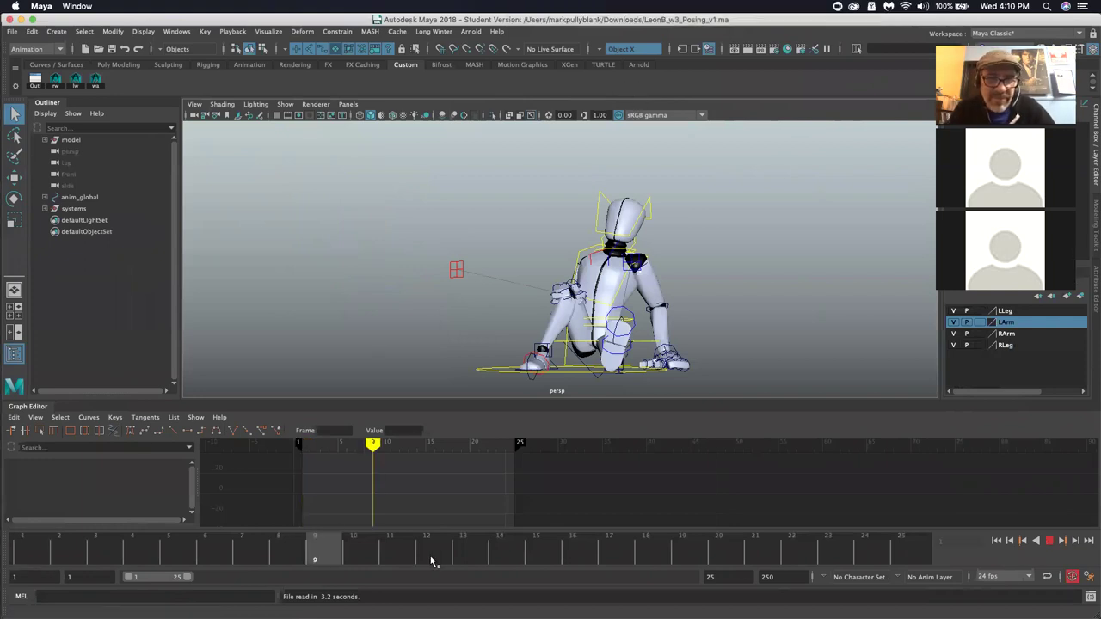
key(alt+v)
alt+drag(605, 315, 620, 319)
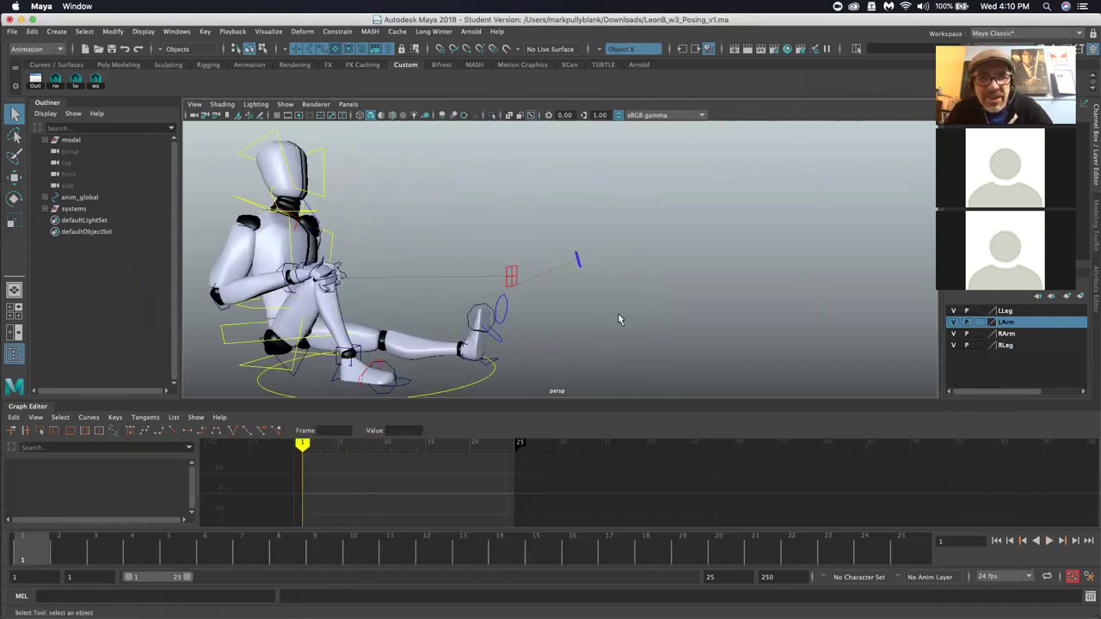
alt+right_drag(619, 319, 686, 287)
alt+drag(686, 287, 610, 267)
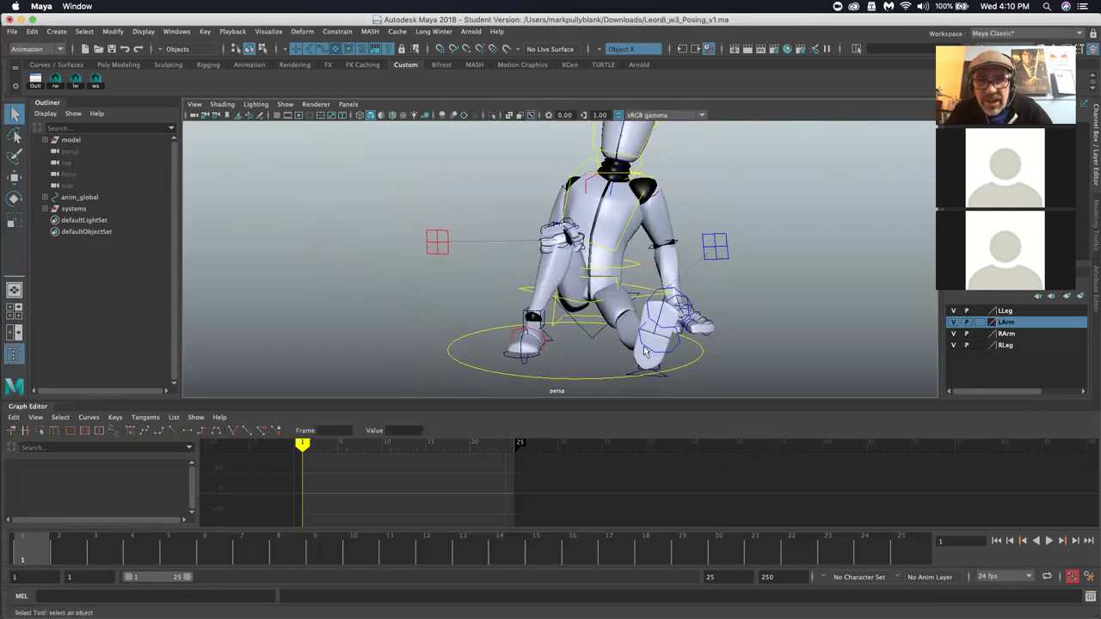
alt+drag(668, 303, 598, 290)
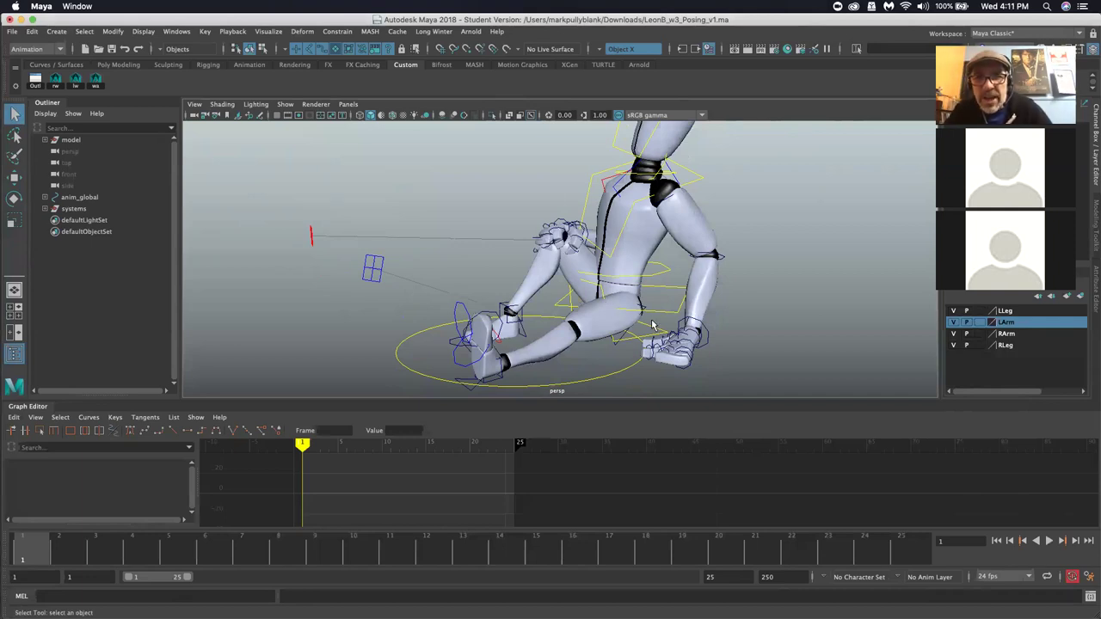
alt+drag(607, 294, 600, 315)
Try rotating the seated character's pelvis control by about -11.8 degrees on X, and undo that rotation
click(639, 193)
alt+drag(640, 193, 585, 297)
click(578, 302)
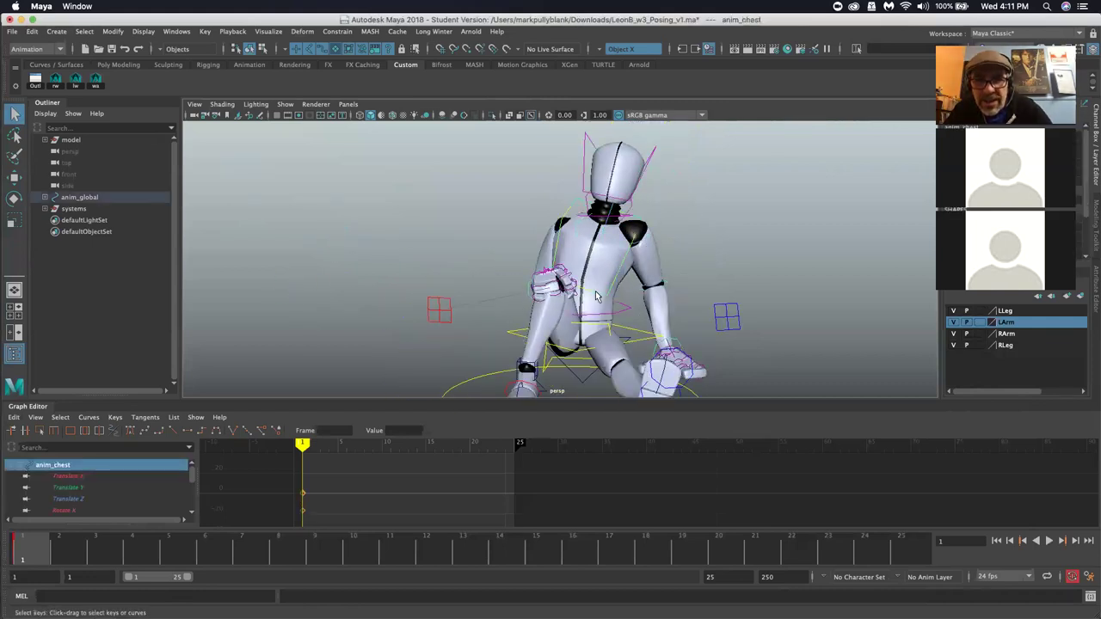
click(595, 329)
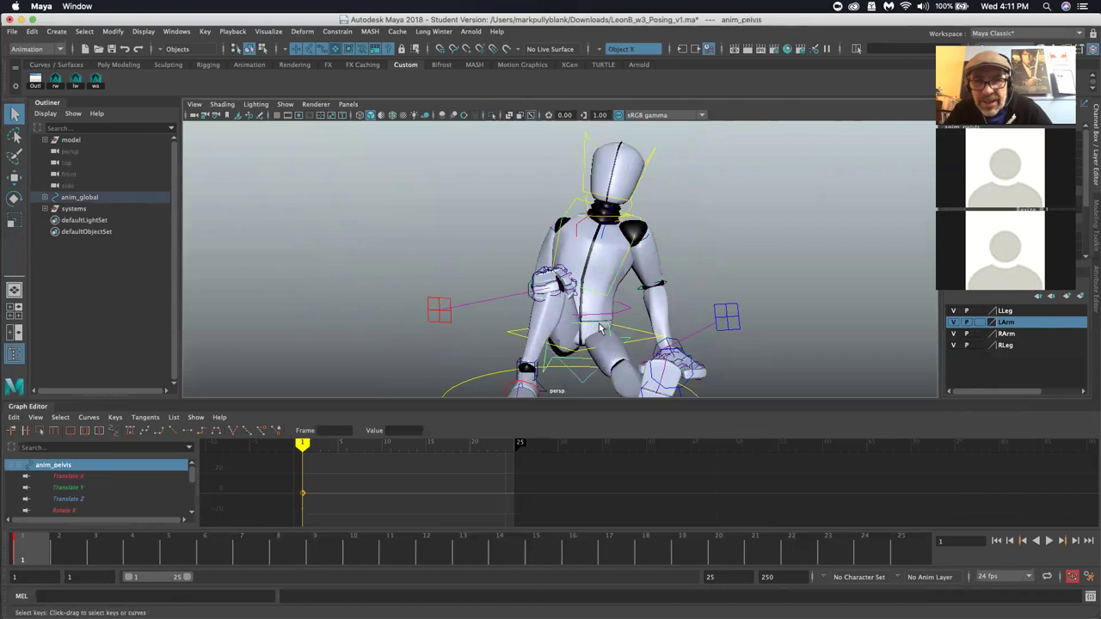
key(e)
drag(625, 308, 603, 284)
drag(475, 283, 468, 275)
key(z)
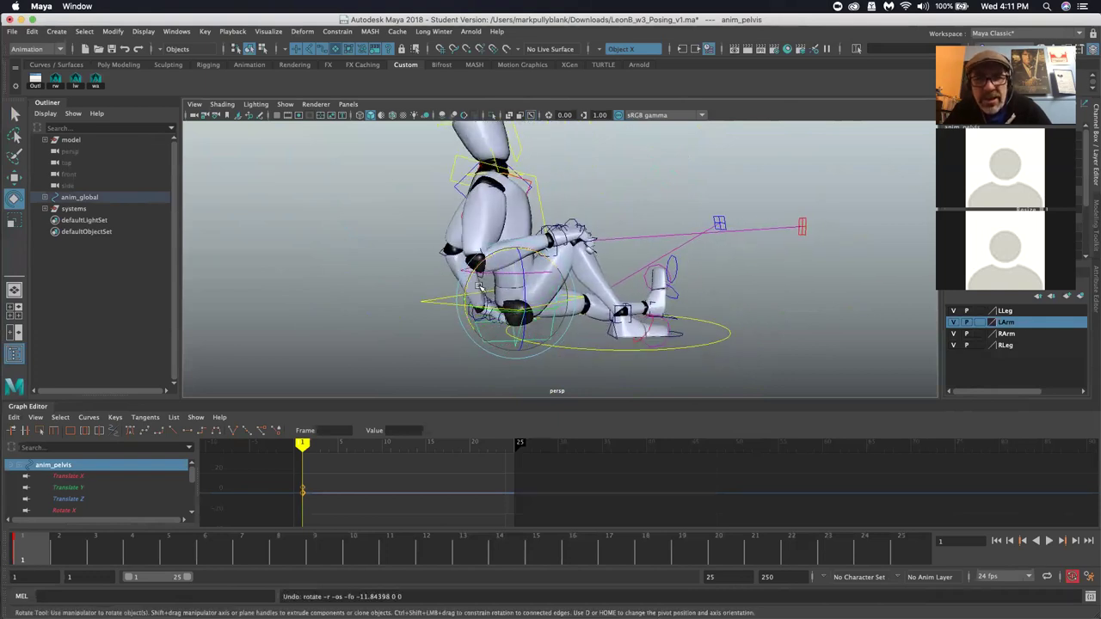
Try reshaping the torso lean by rotating the pelvis, the chest and the right FK shoulder controls
drag(475, 271, 739, 222)
click(540, 200)
click(512, 194)
drag(517, 234, 682, 236)
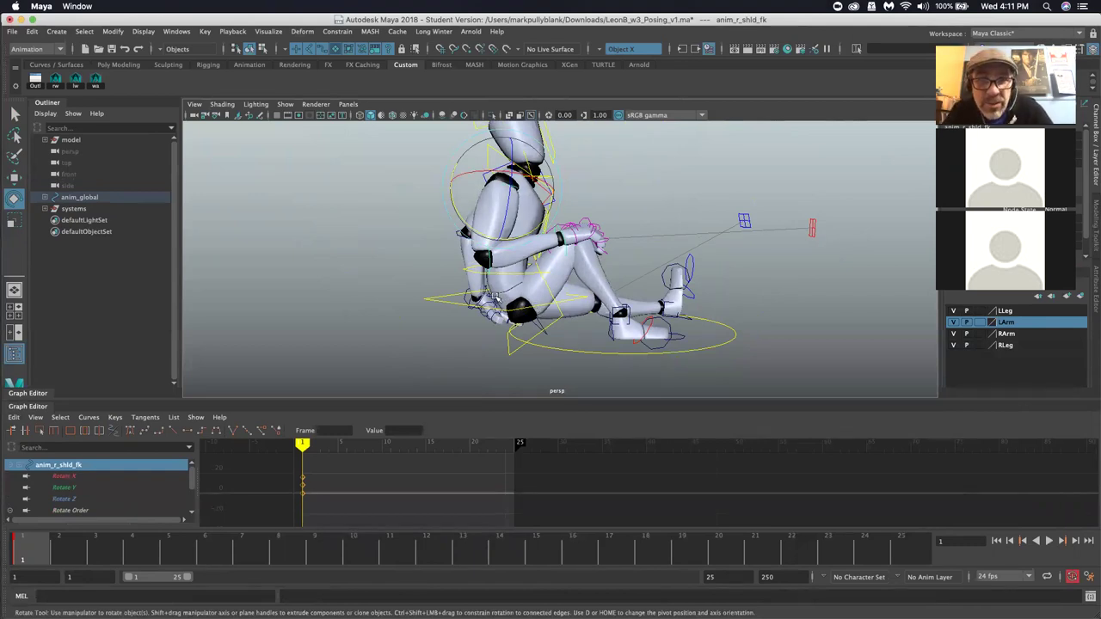
Undo the trial rotations of the right shoulder, chest and pelvis controls
key(z)
key(z)
key(z)
key(z)
key(z)
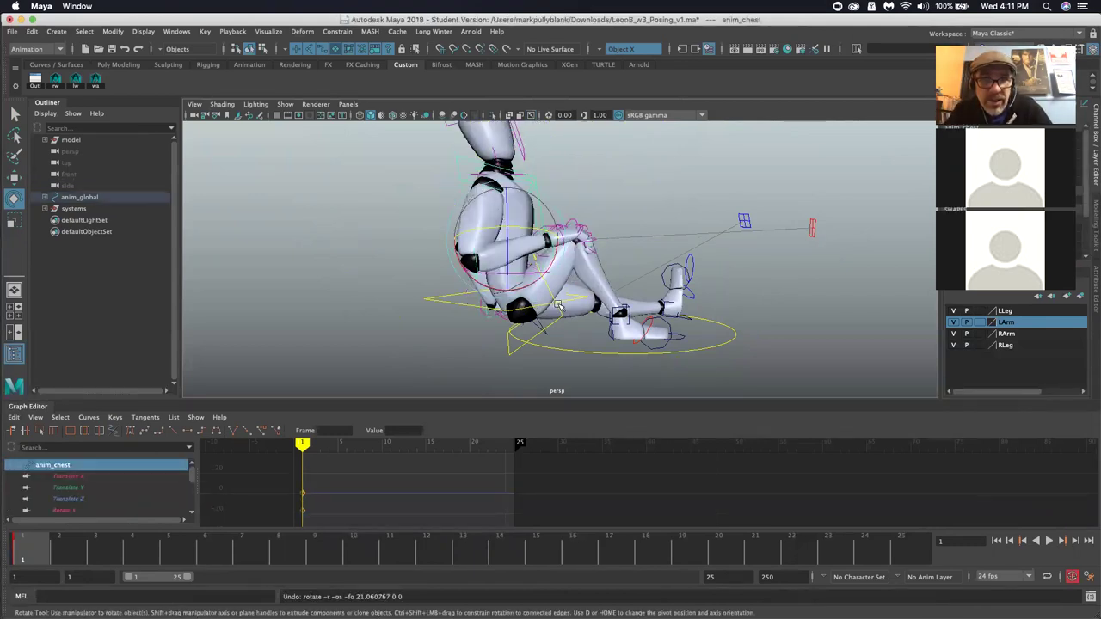
key(z)
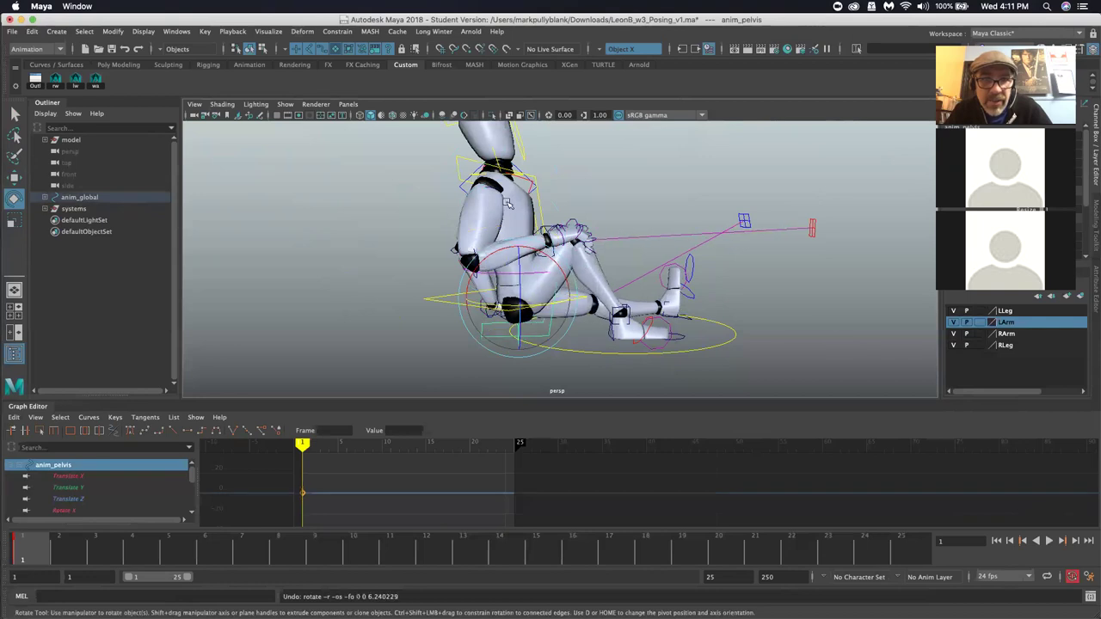
Add a Grease Pencil frame at frame 1, enable Grease Pencil display and draw a red curve from the neck down to the hips
alt+drag(486, 249, 381, 154)
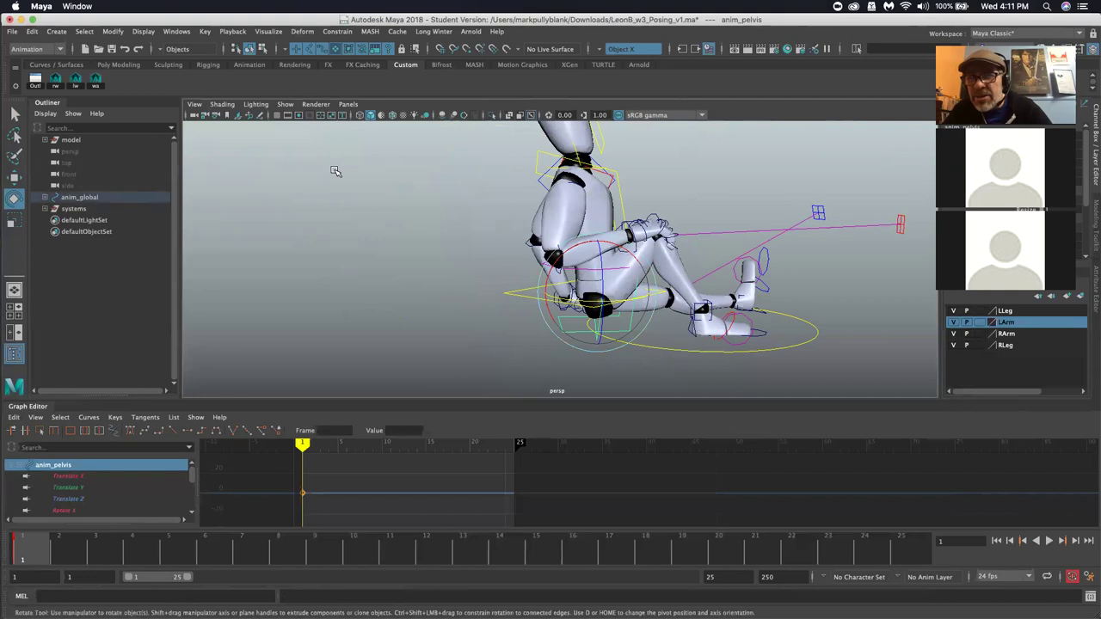
click(262, 114)
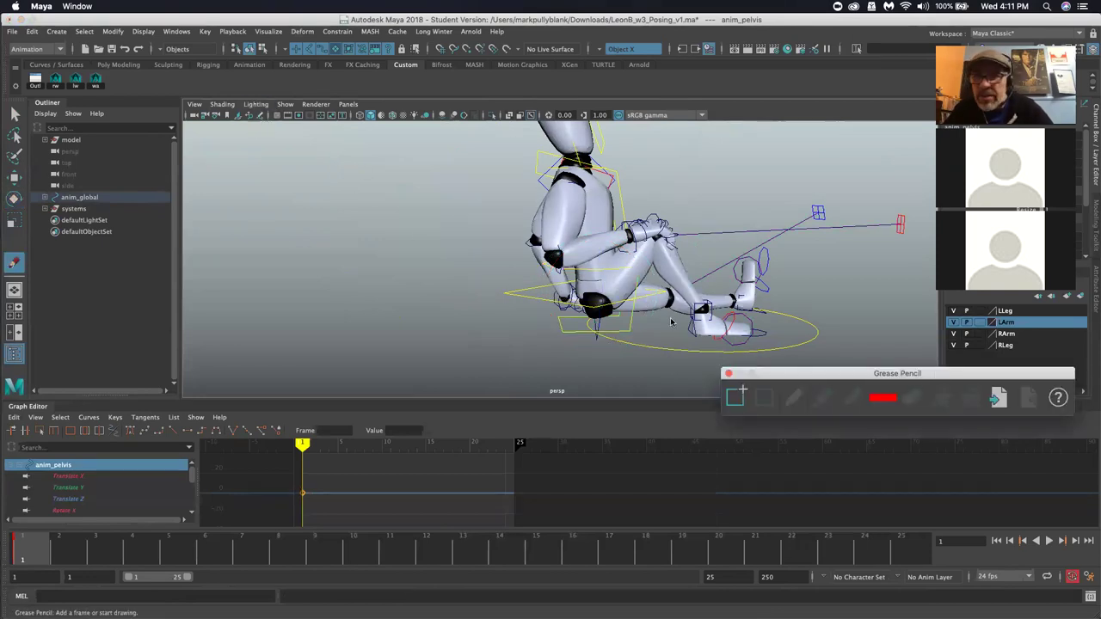
click(738, 394)
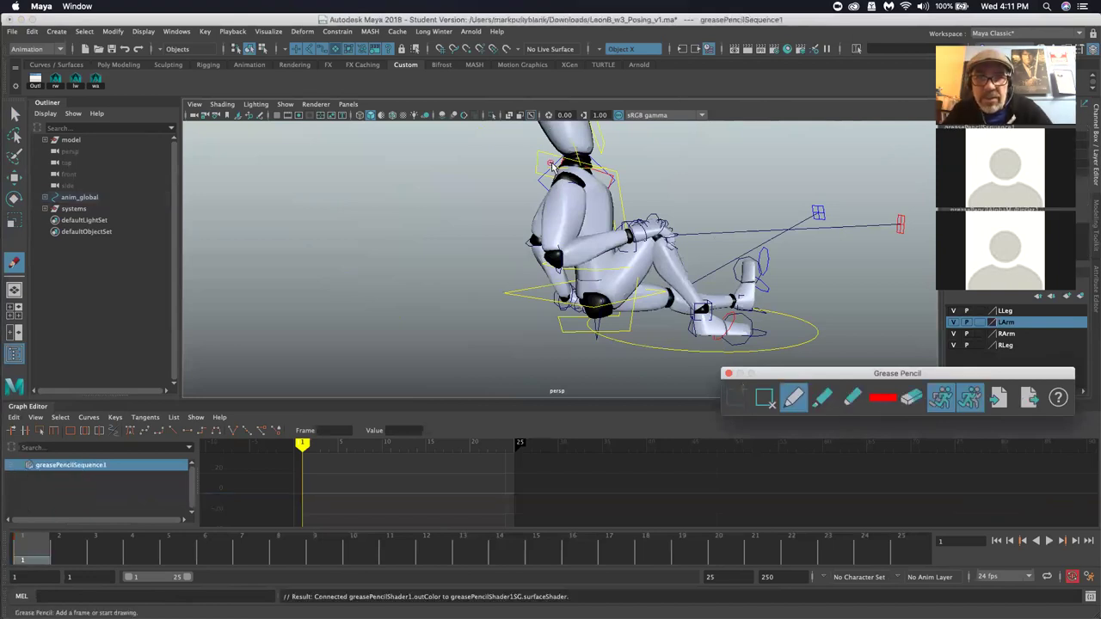
click(285, 104)
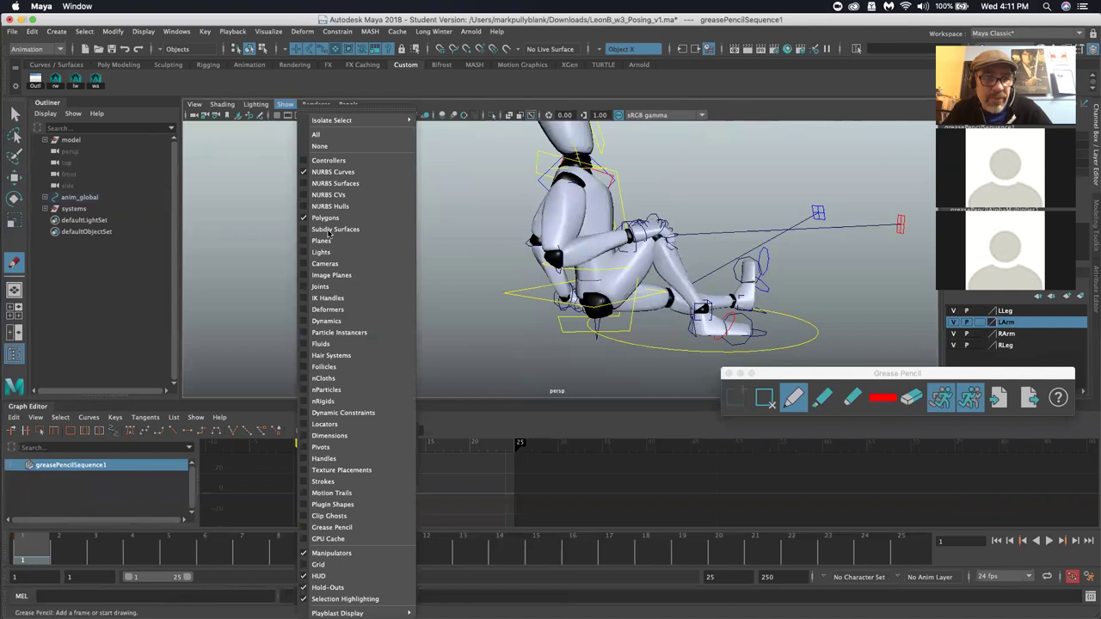
click(345, 526)
mouse_move(552, 163)
mouse_down()
mouse_move(569, 192)
mouse_move(568, 270)
mouse_up()
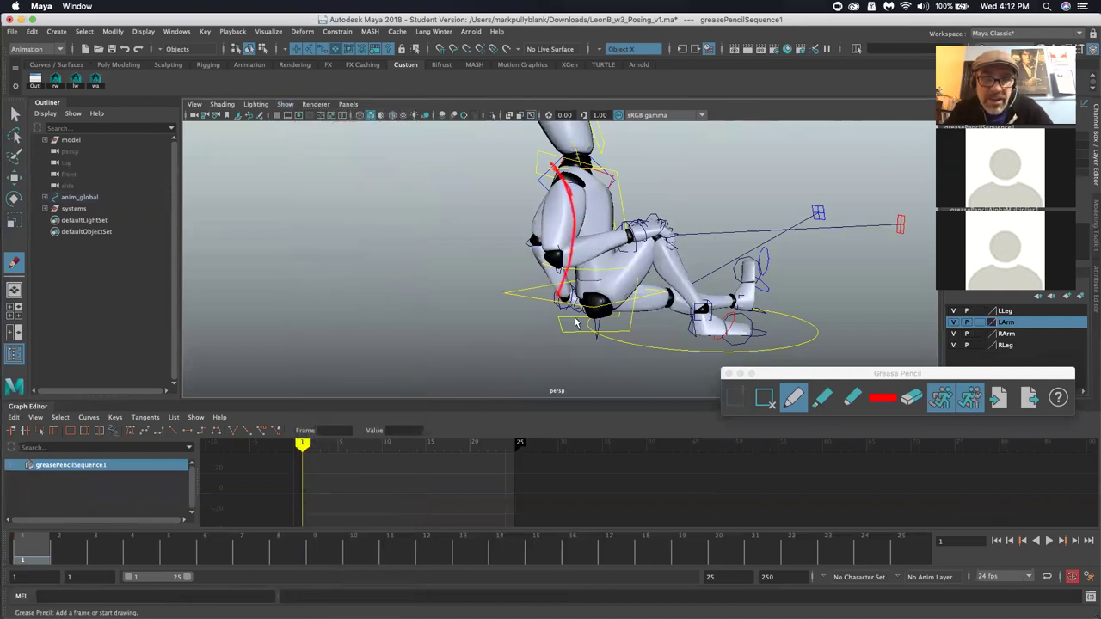
Draw red Grease Pencil strokes along the thigh, shin and foot of the seated character's bent leg
mouse_move(584, 321)
mouse_down()
mouse_move(657, 241)
mouse_move(696, 303)
mouse_up()
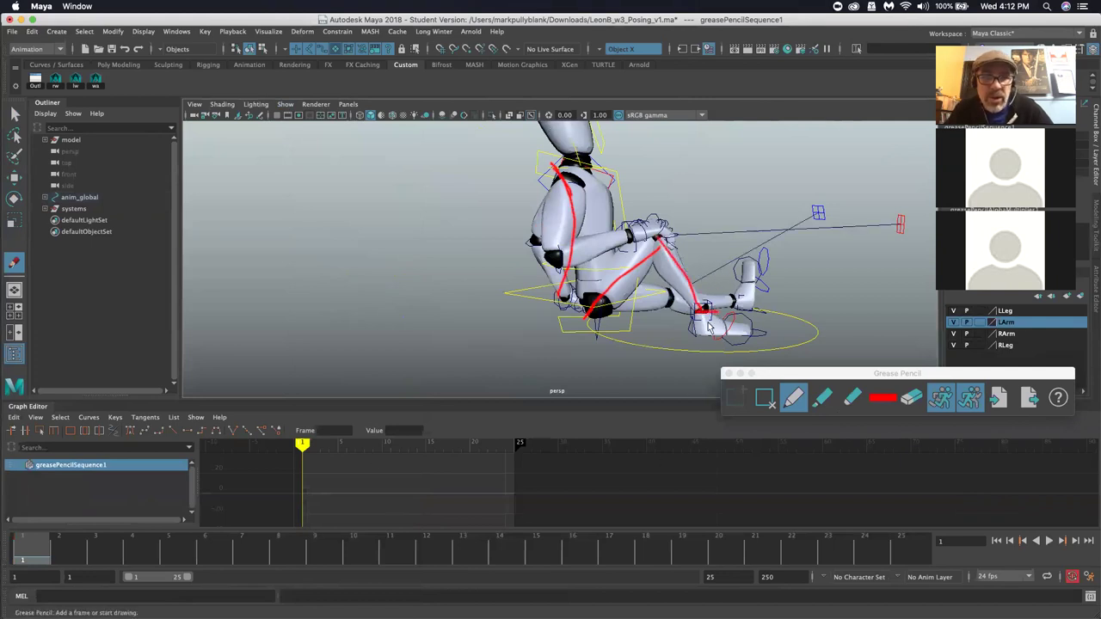
mouse_move(540, 334)
alt+mouse_down()
mouse_move(422, 266)
mouse_move(290, 270)
alt+mouse_up()
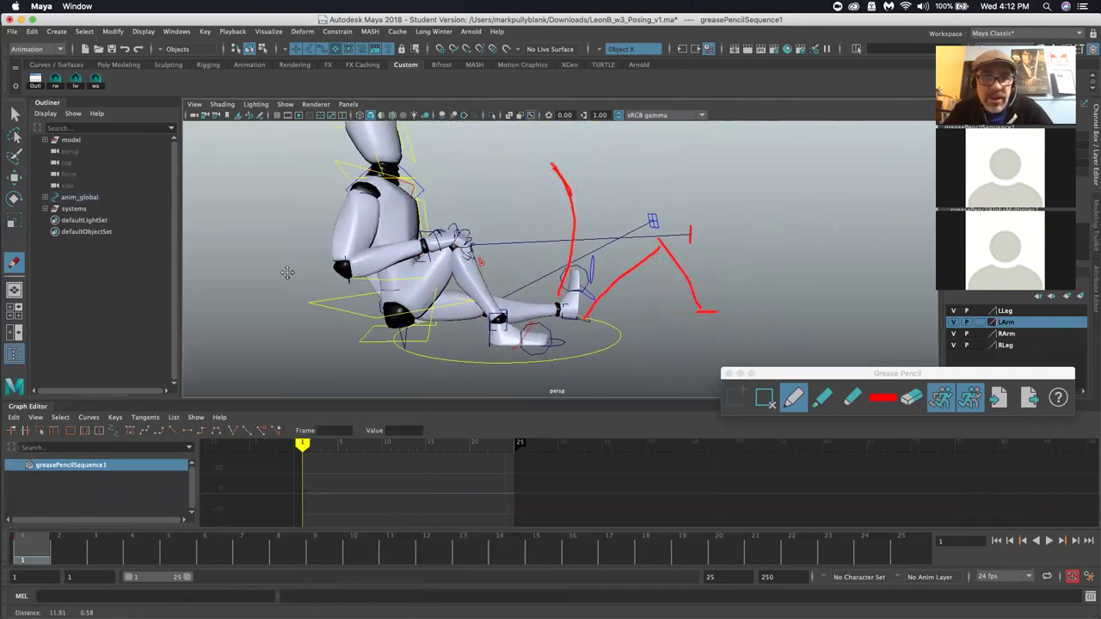
Rotate the chest control forward and adjust the pelvis rotation to round the seated character's torso
click(14, 113)
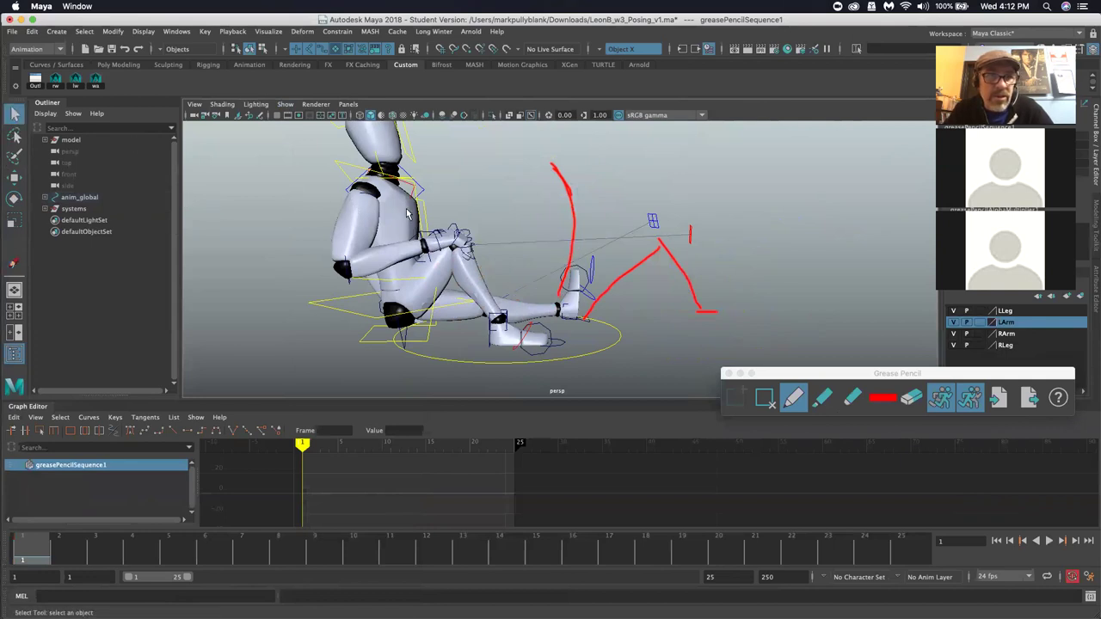
click(432, 212)
key(e)
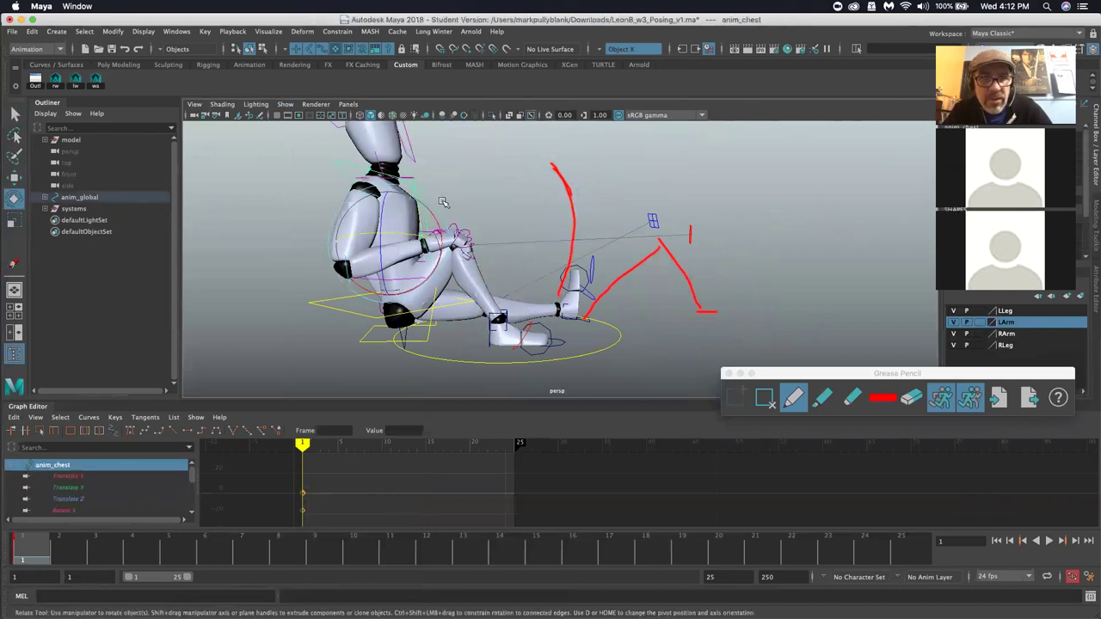
drag(437, 205, 432, 227)
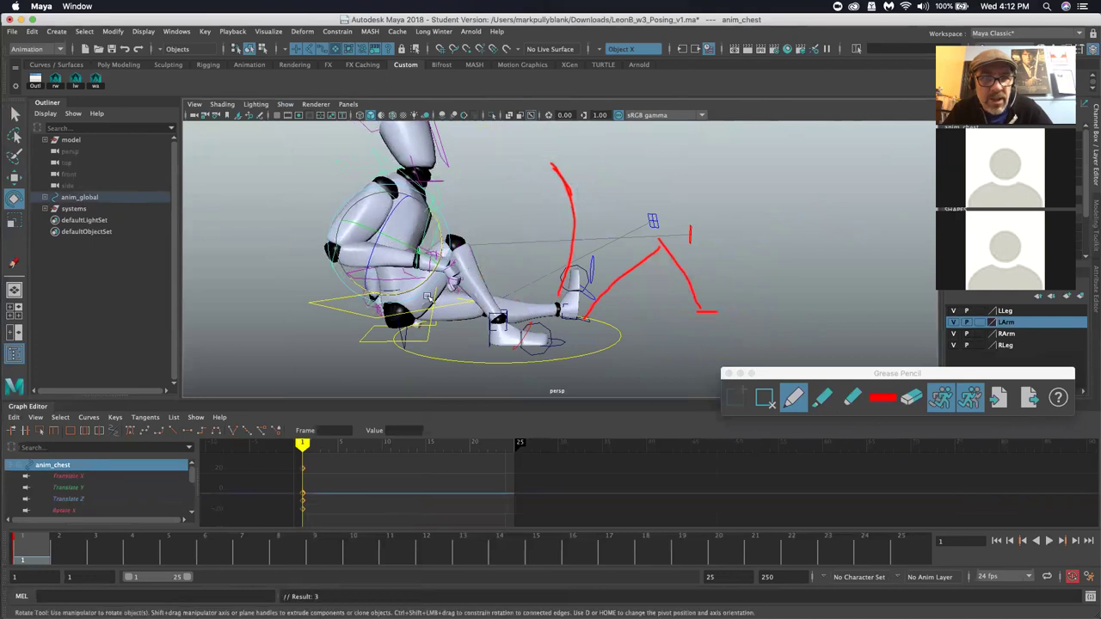
click(432, 327)
drag(450, 320, 487, 258)
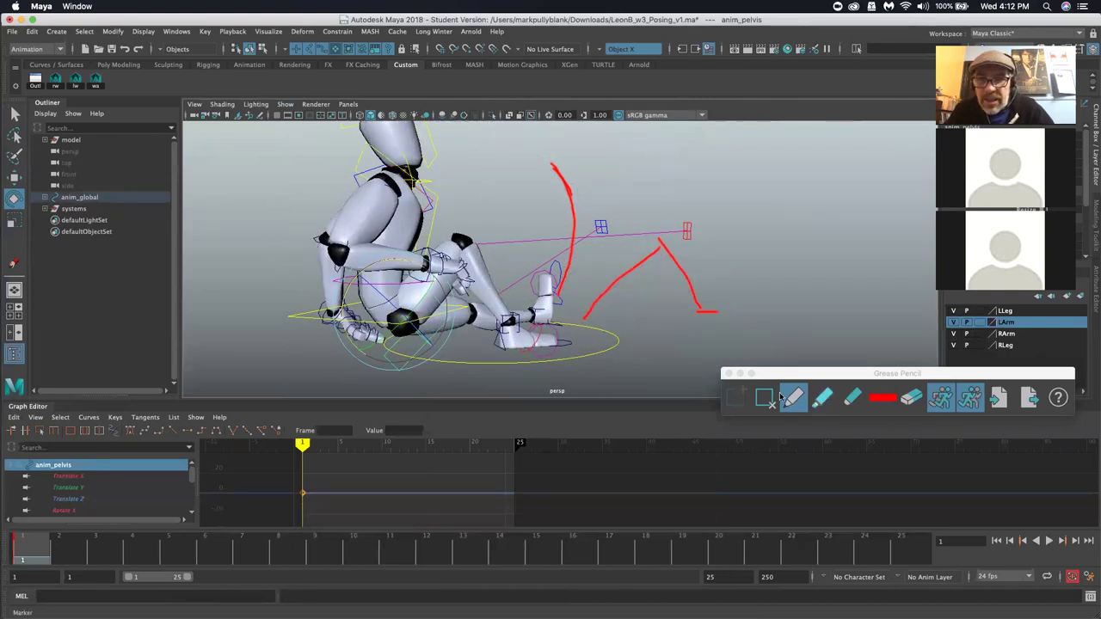
Trace red curves over the back and thigh, restroke the earlier body lines beside the character, and delete the Grease Pencil frame
click(14, 262)
drag(379, 175, 353, 258)
drag(406, 306, 476, 235)
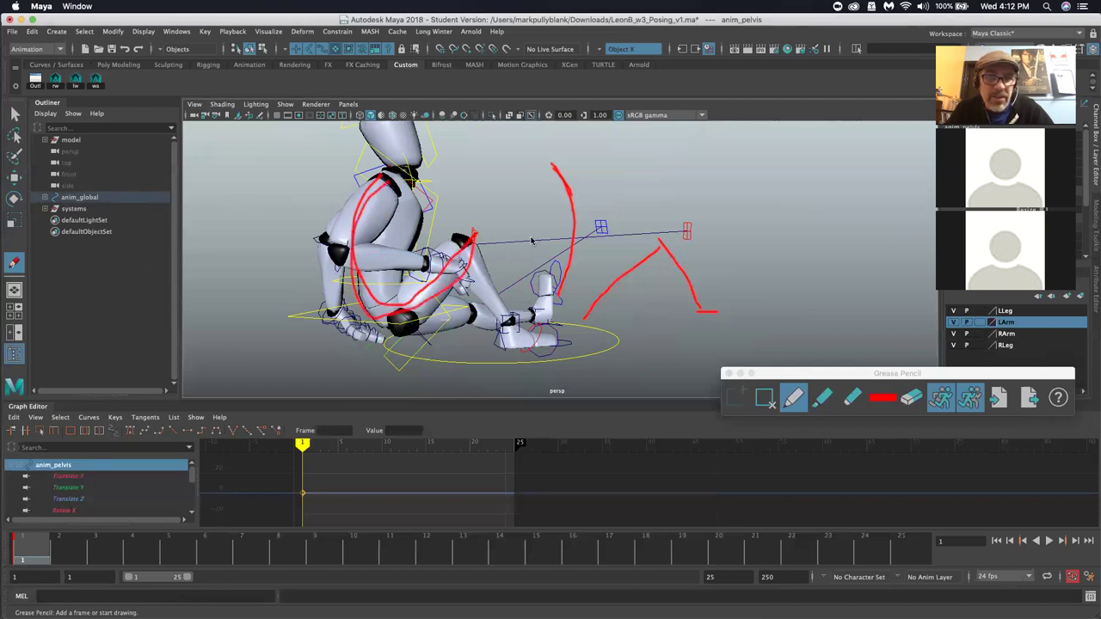
mouse_move(568, 165)
mouse_down()
mouse_move(593, 199)
mouse_move(589, 272)
mouse_move(567, 298)
mouse_move(579, 323)
mouse_move(650, 232)
mouse_move(733, 336)
mouse_up()
mouse_move(594, 189)
mouse_down()
mouse_move(585, 305)
mouse_move(659, 251)
mouse_up()
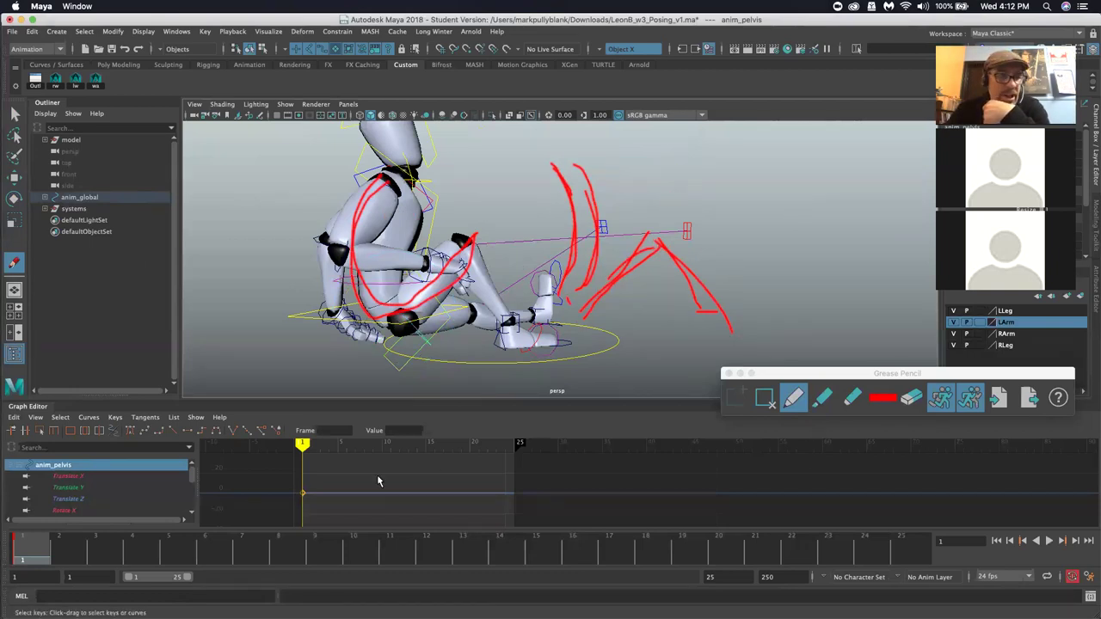
click(764, 398)
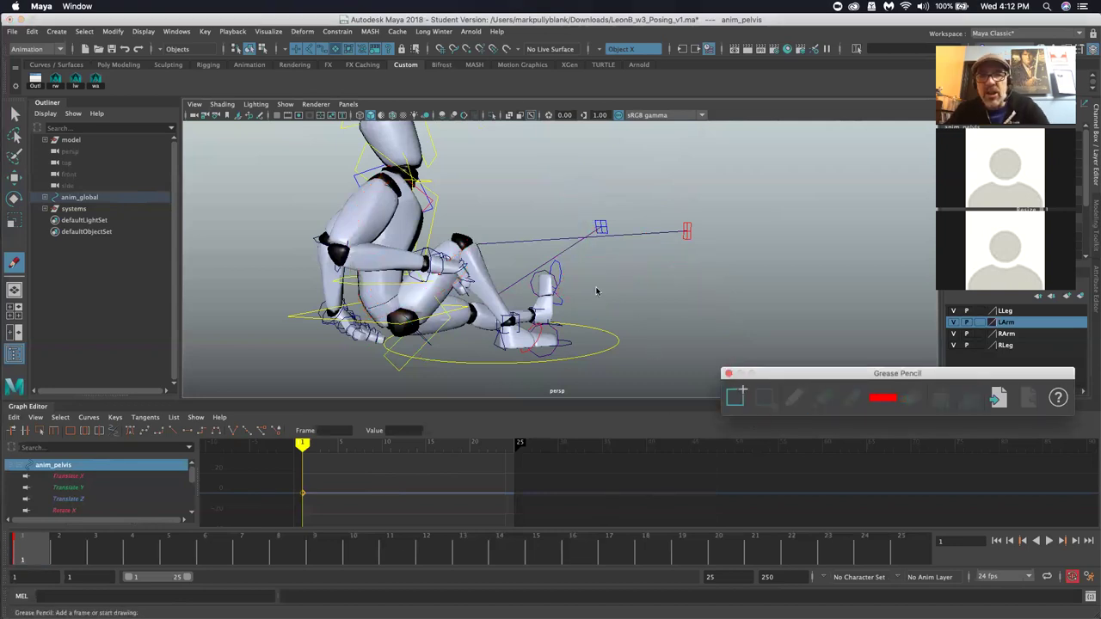
Add a Grease Pencil frame at frame 1 and sketch two red standing stick figures, emphasizing their torso curves
alt+drag(613, 232, 503, 260)
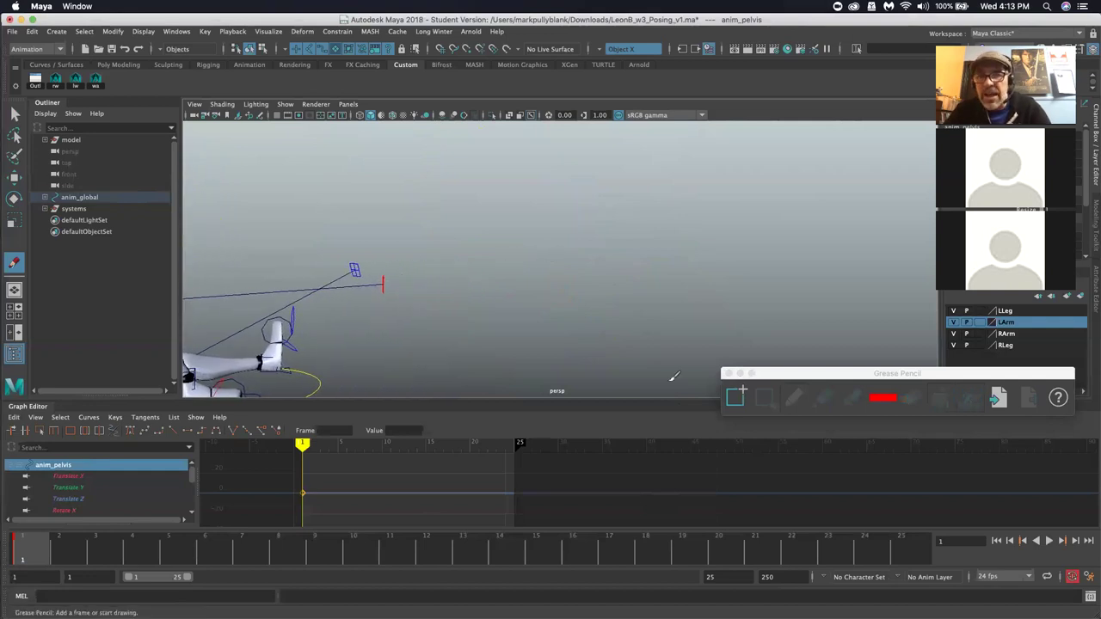
click(554, 317)
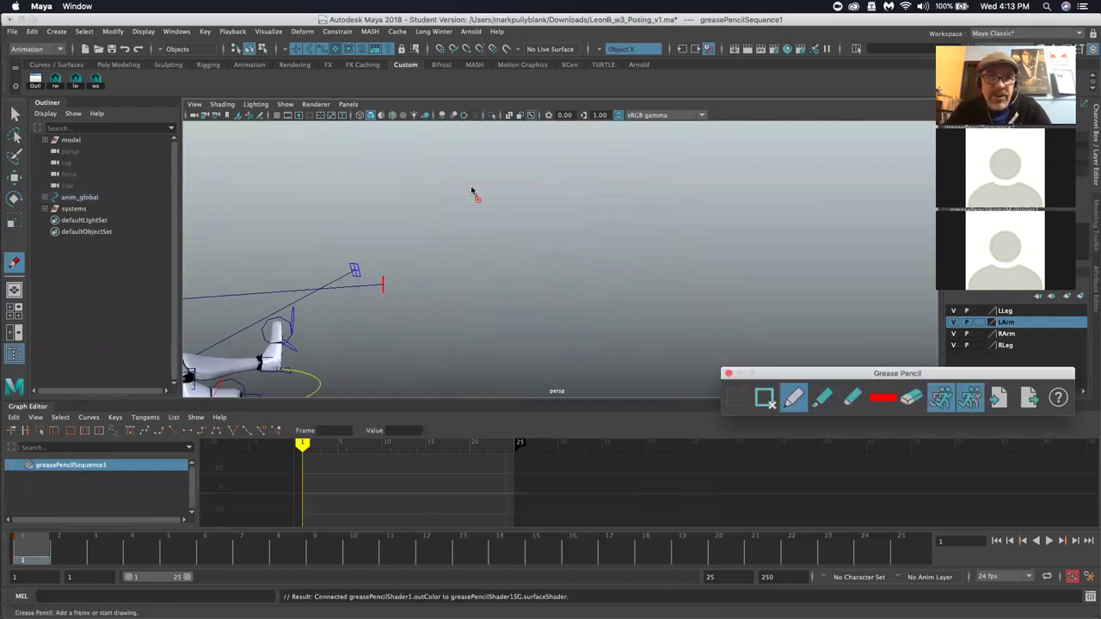
drag(487, 155, 465, 176)
drag(447, 272, 456, 281)
drag(498, 158, 499, 161)
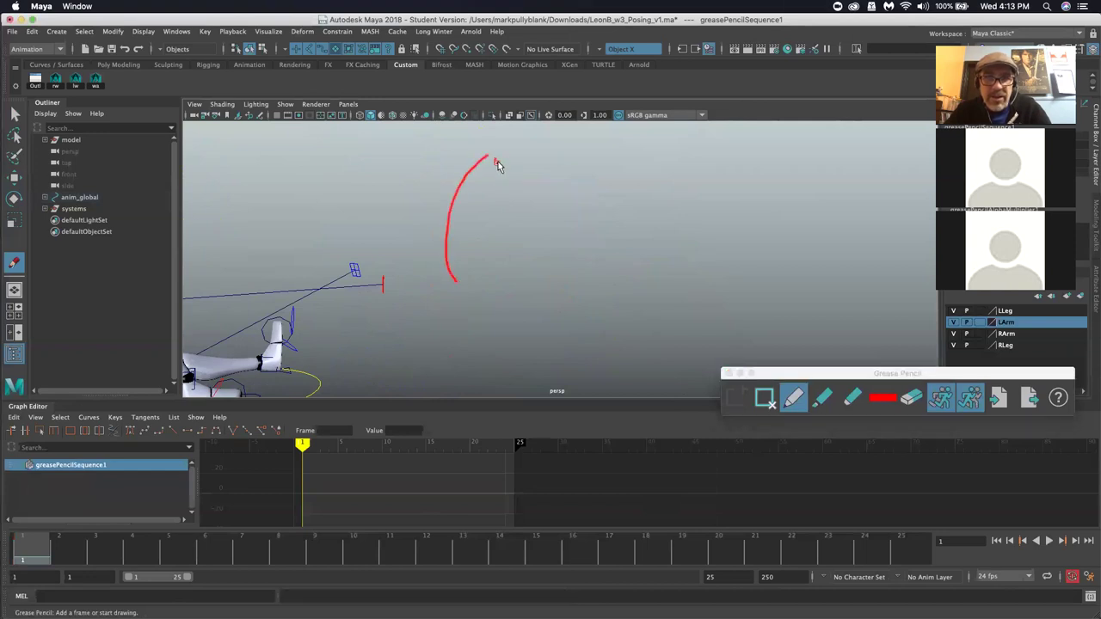
mouse_move(465, 277)
mouse_down()
mouse_move(490, 261)
mouse_move(490, 336)
mouse_move(511, 352)
mouse_move(461, 332)
mouse_move(428, 342)
mouse_up()
mouse_move(488, 257)
mouse_down()
mouse_move(502, 177)
mouse_move(507, 248)
mouse_move(568, 262)
mouse_move(610, 220)
mouse_move(570, 143)
mouse_move(550, 320)
mouse_up()
mouse_move(582, 255)
mouse_down()
mouse_move(555, 334)
mouse_move(592, 336)
mouse_up()
click(573, 164)
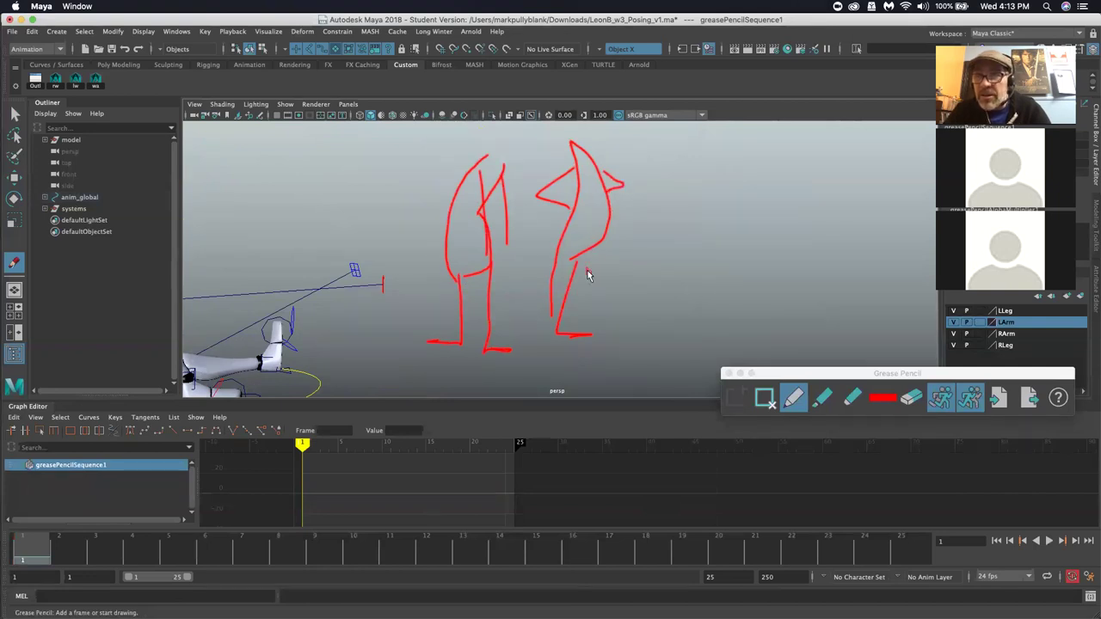
mouse_move(483, 161)
mouse_down()
mouse_move(447, 190)
mouse_move(436, 227)
mouse_move(439, 274)
mouse_move(461, 284)
mouse_move(439, 255)
mouse_move(441, 203)
mouse_move(482, 172)
mouse_up()
mouse_move(578, 152)
mouse_down()
mouse_move(610, 195)
mouse_move(561, 275)
mouse_up()
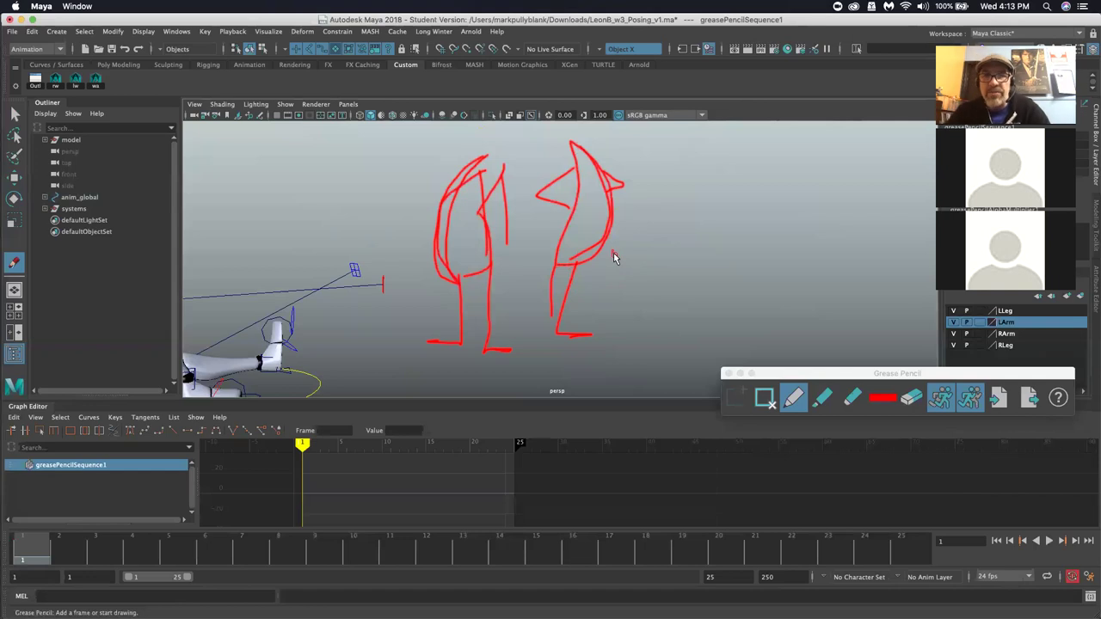
Delete the Grease Pencil frame that holds the two stick figures
alt+middle_drag(353, 269, 424, 239)
mouse_move(424, 238)
alt+mouse_down()
mouse_move(465, 245)
mouse_move(392, 246)
mouse_move(402, 254)
alt+mouse_up()
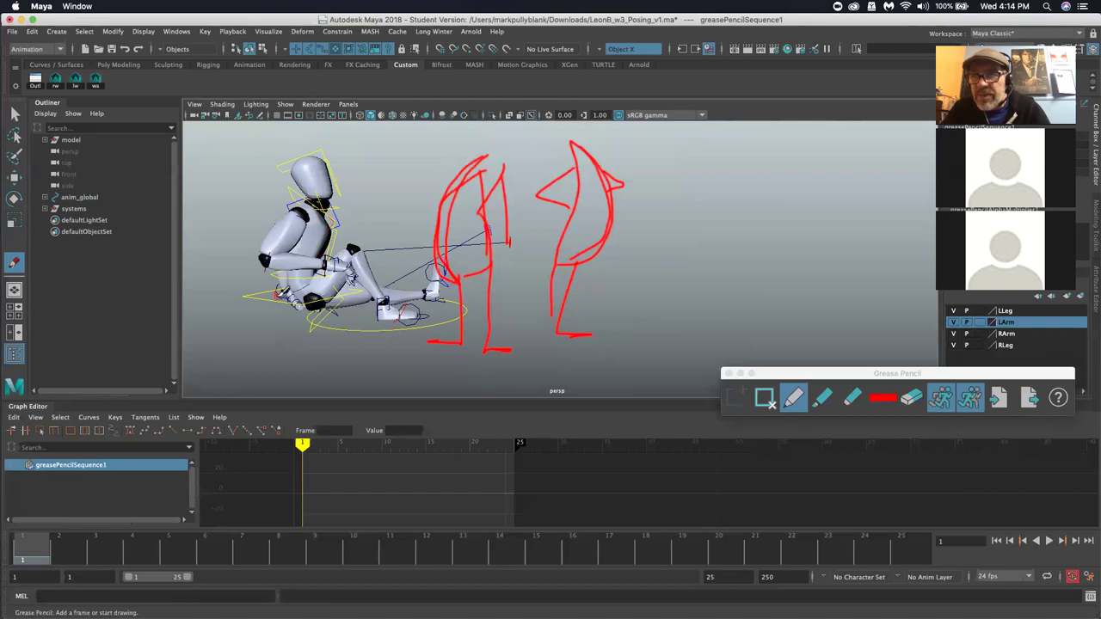
mouse_move(249, 288)
alt+mouse_down()
mouse_move(329, 273)
mouse_move(307, 277)
alt+mouse_up()
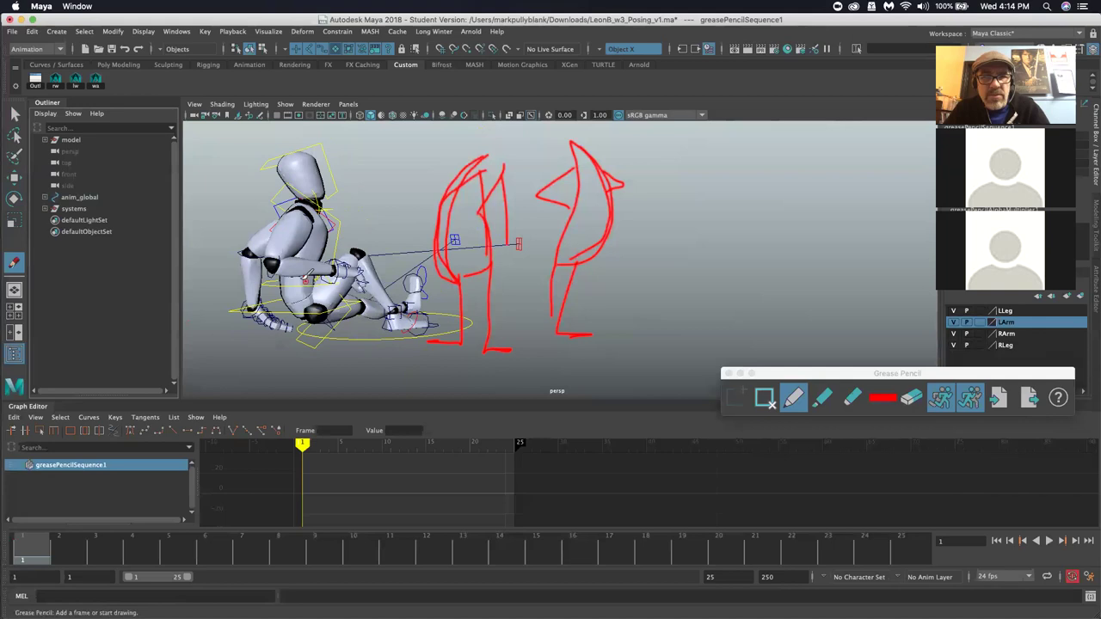
click(764, 398)
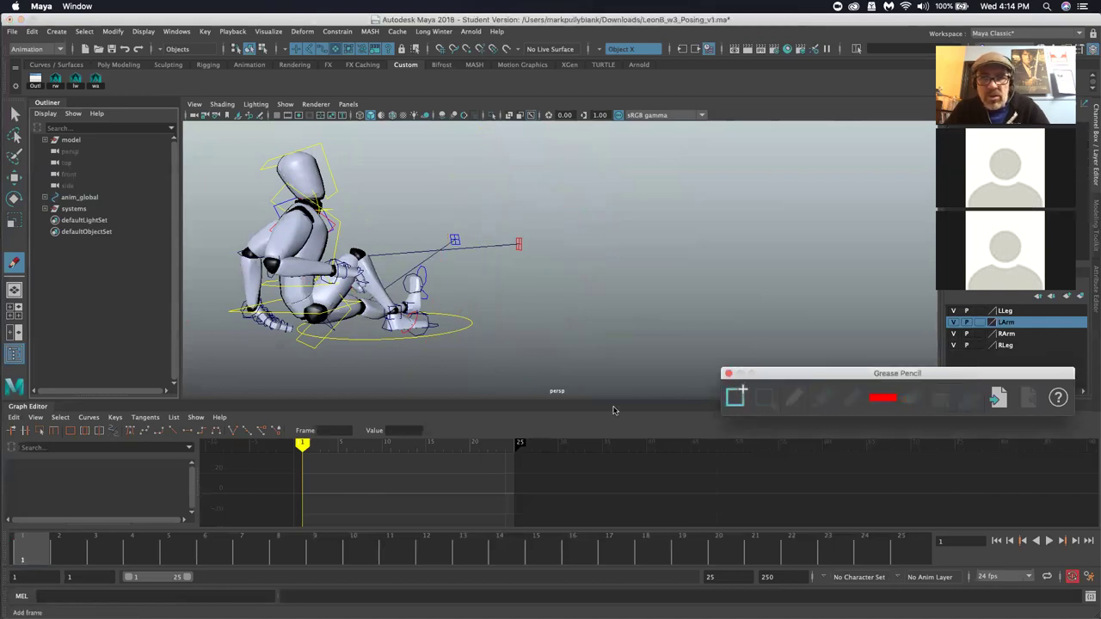
Return to object selection, lean the character's torso back with the body controls, and key the pelvis control at frame 1
mouse_move(524, 290)
alt+mouse_down()
mouse_move(556, 290)
mouse_move(558, 315)
alt+mouse_up()
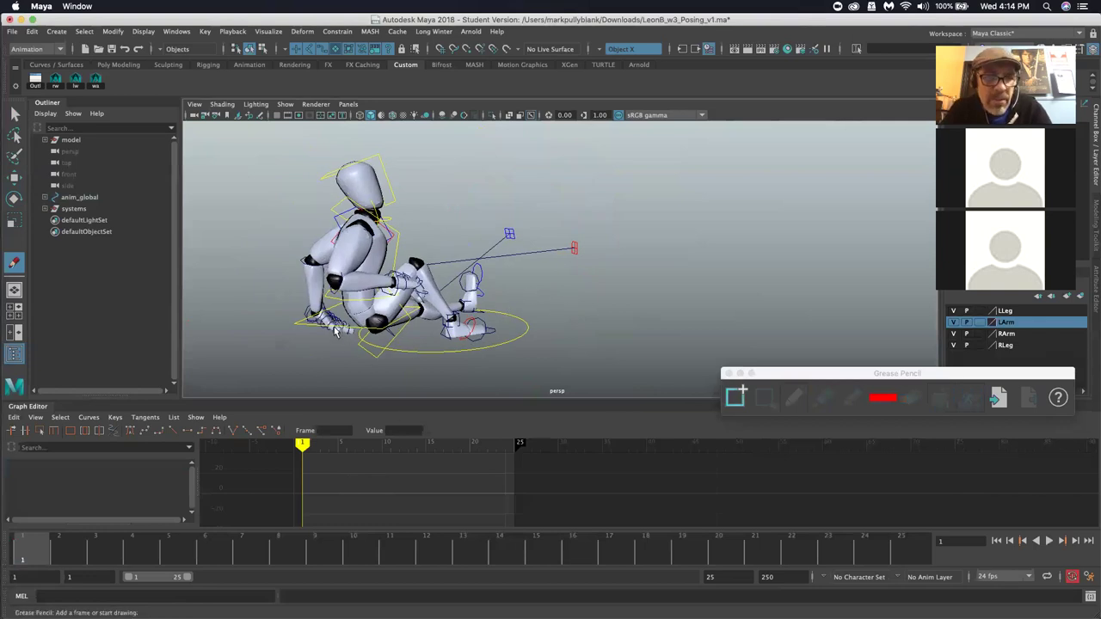
click(307, 323)
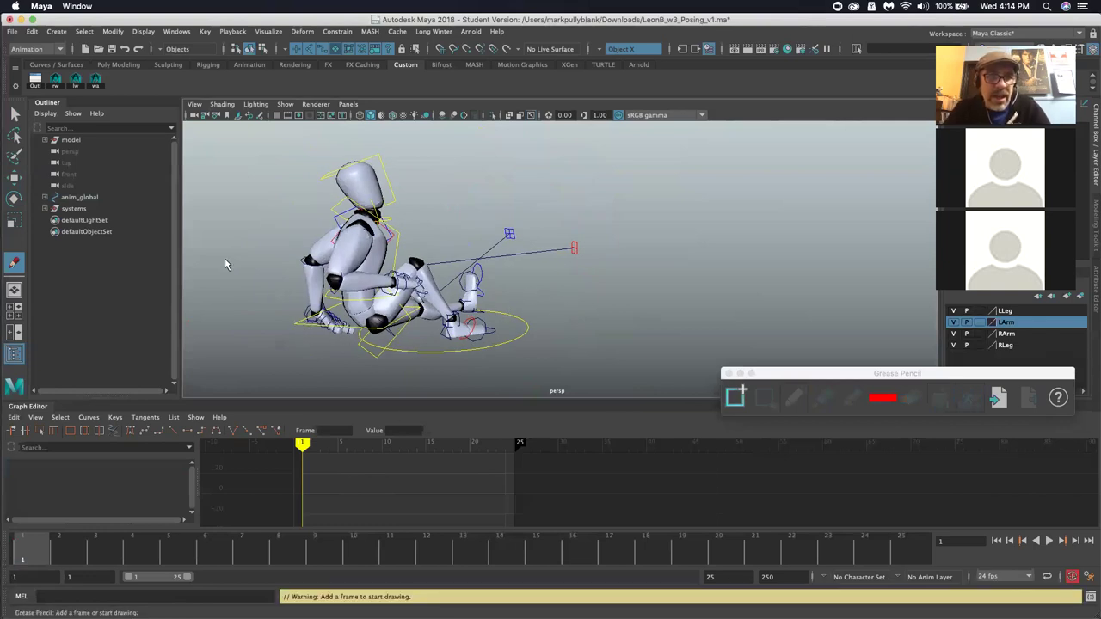
click(14, 114)
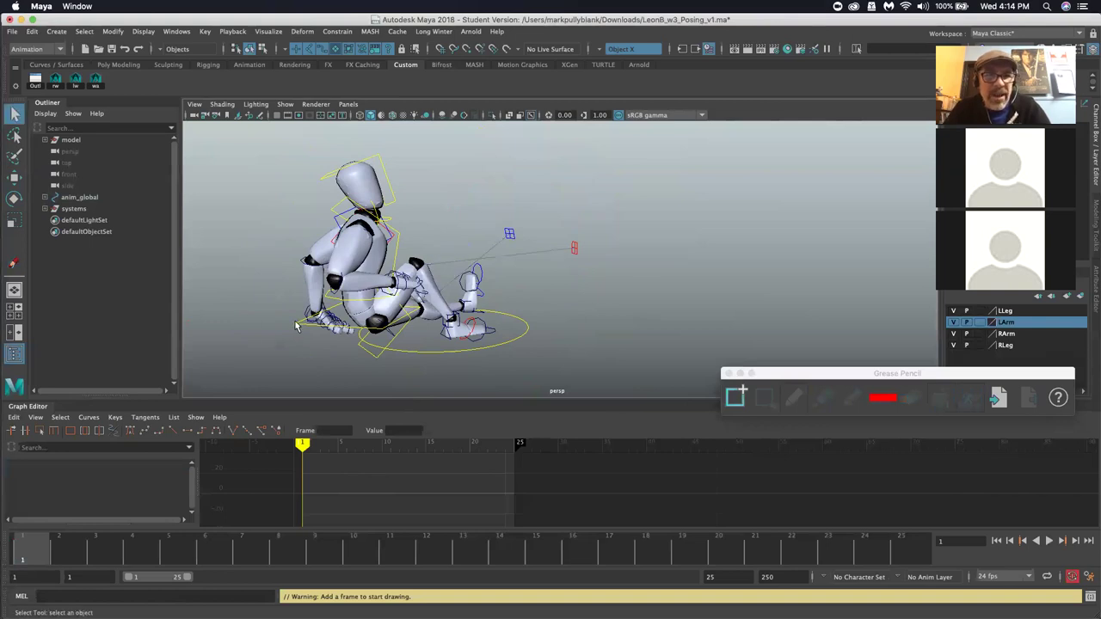
click(296, 325)
key(e)
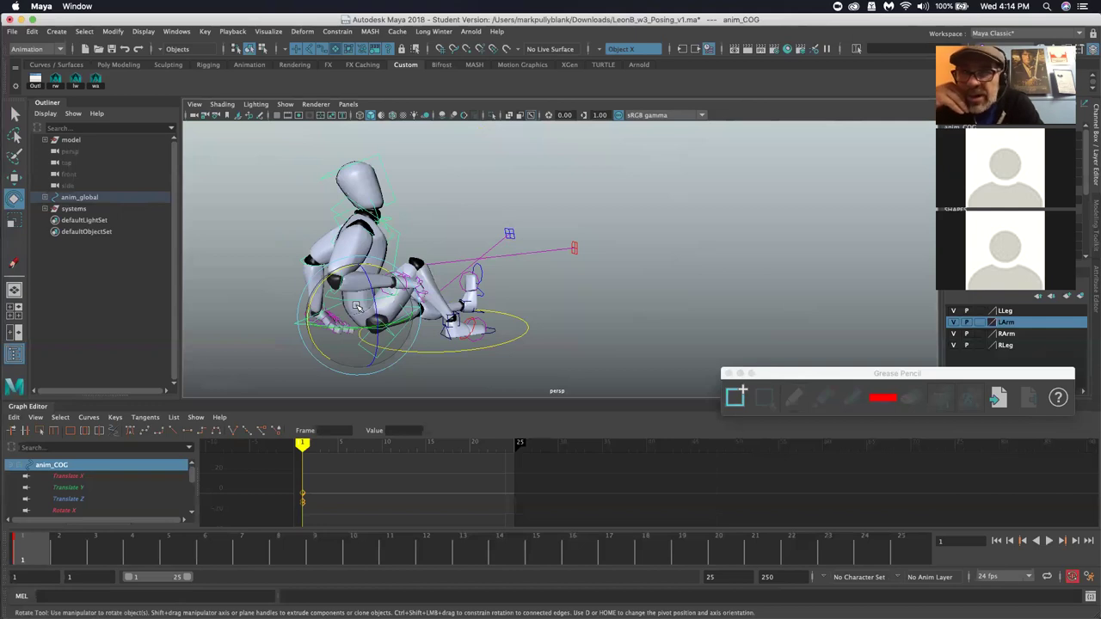
click(392, 256)
drag(325, 228, 317, 278)
click(748, 237)
click(740, 238)
click(364, 344)
key(s)
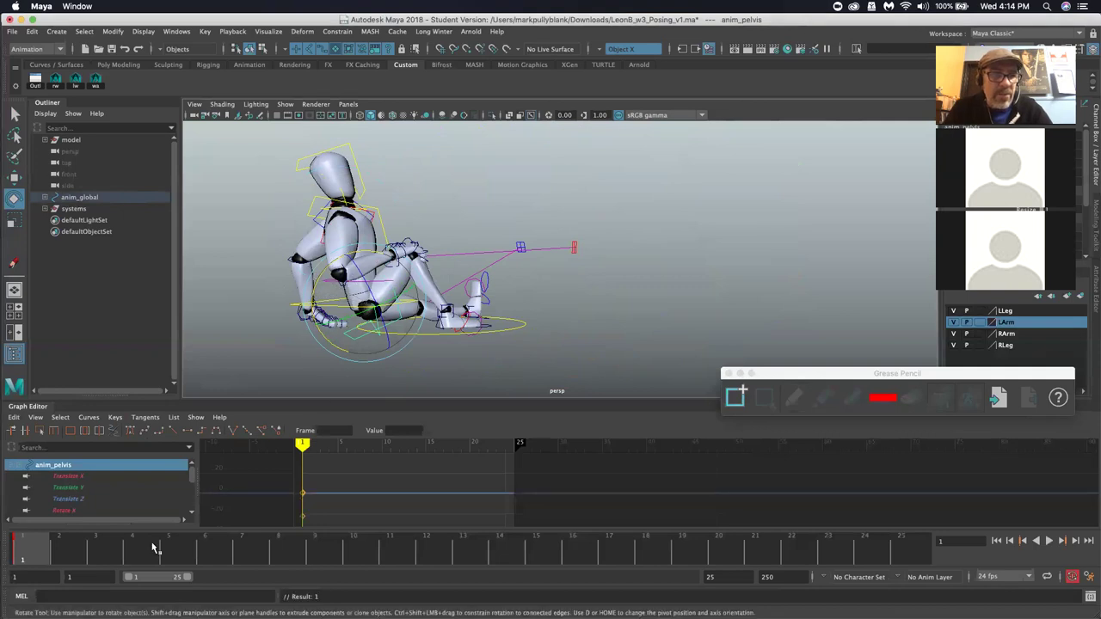
At frame 3, rotate the chest control forward and key it
click(114, 551)
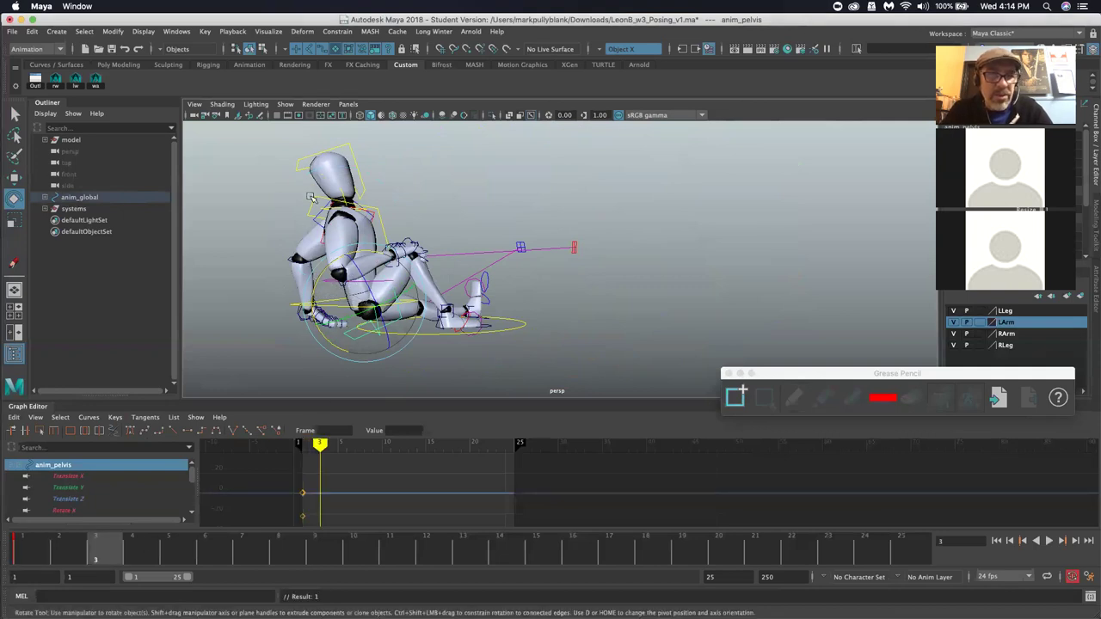
click(308, 202)
click(309, 205)
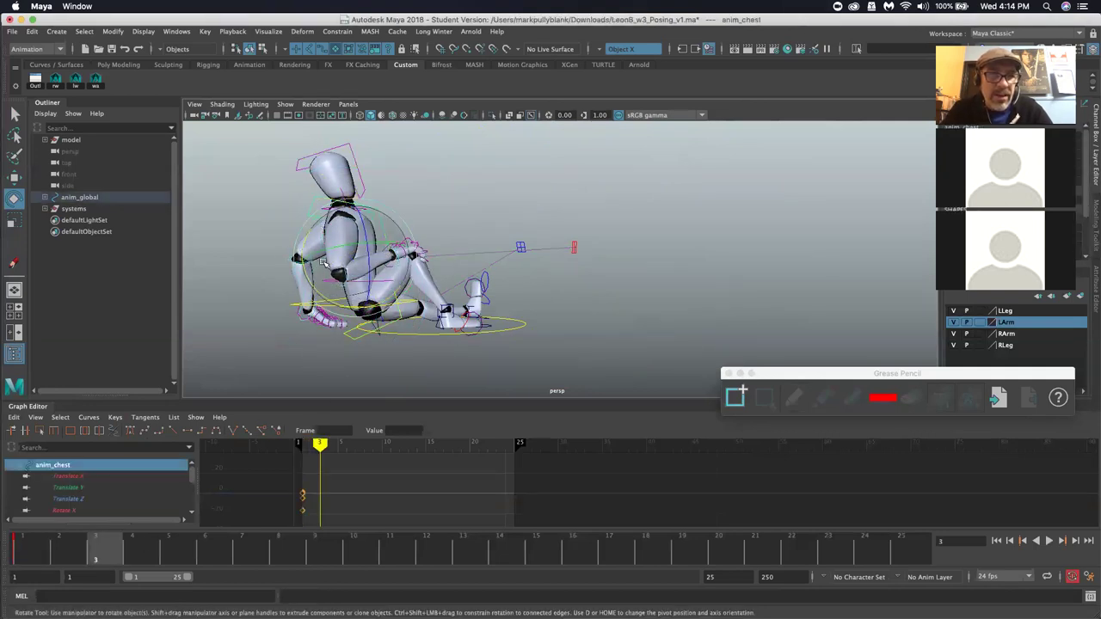
drag(306, 264, 306, 237)
key(s)
Hide the LArm and RArm layers and rotate the pelvis, chest and head controls at frame 3 into a hunched pose
click(953, 322)
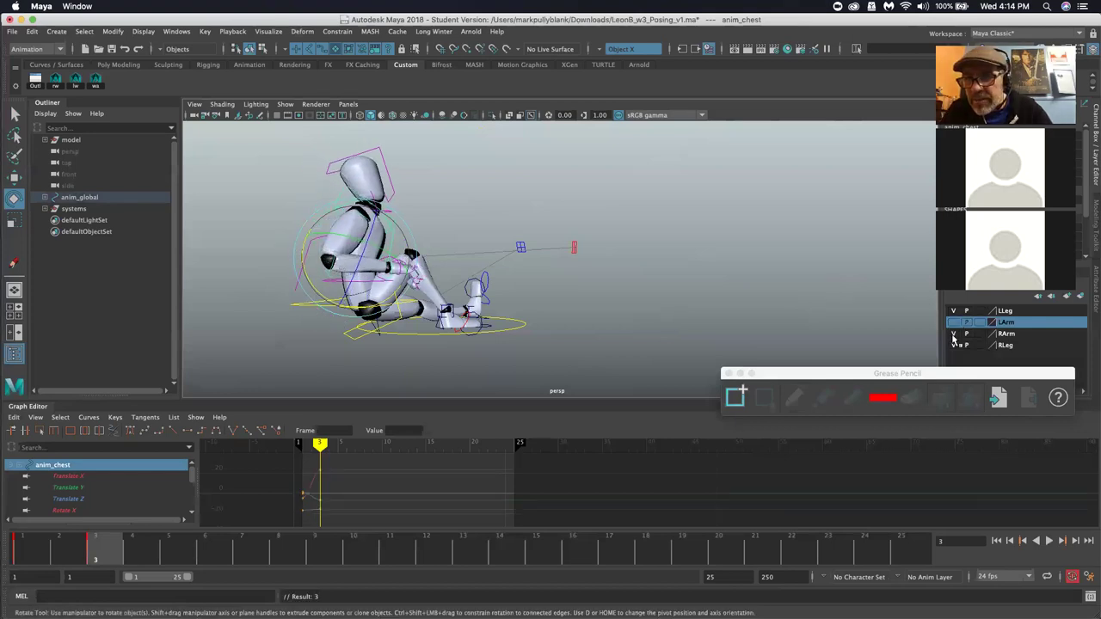
click(953, 334)
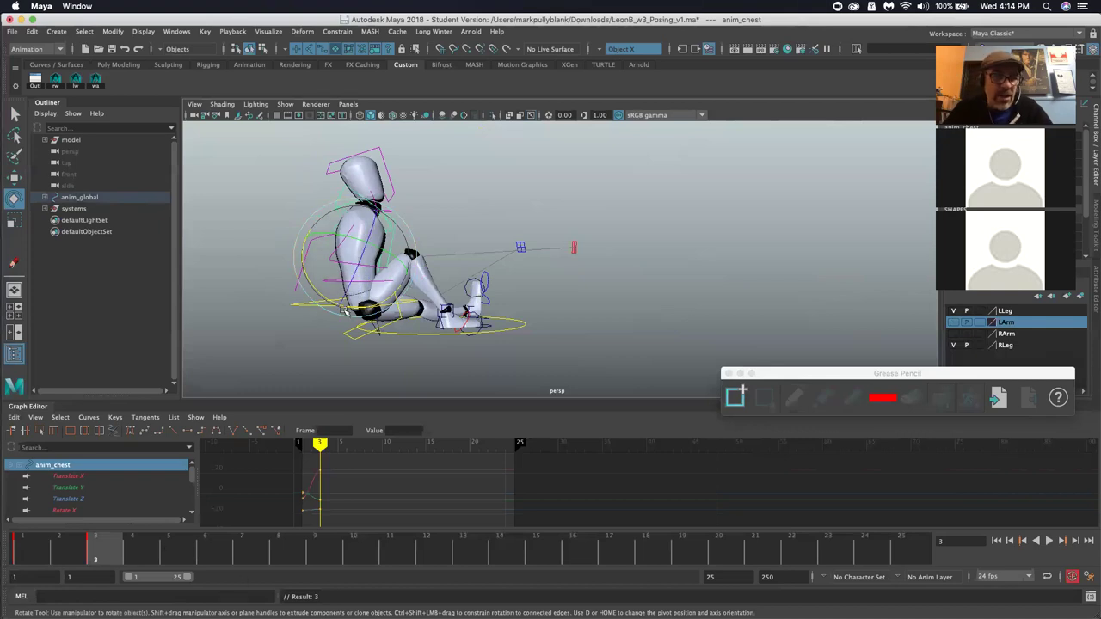
click(350, 340)
drag(348, 336, 314, 296)
click(348, 277)
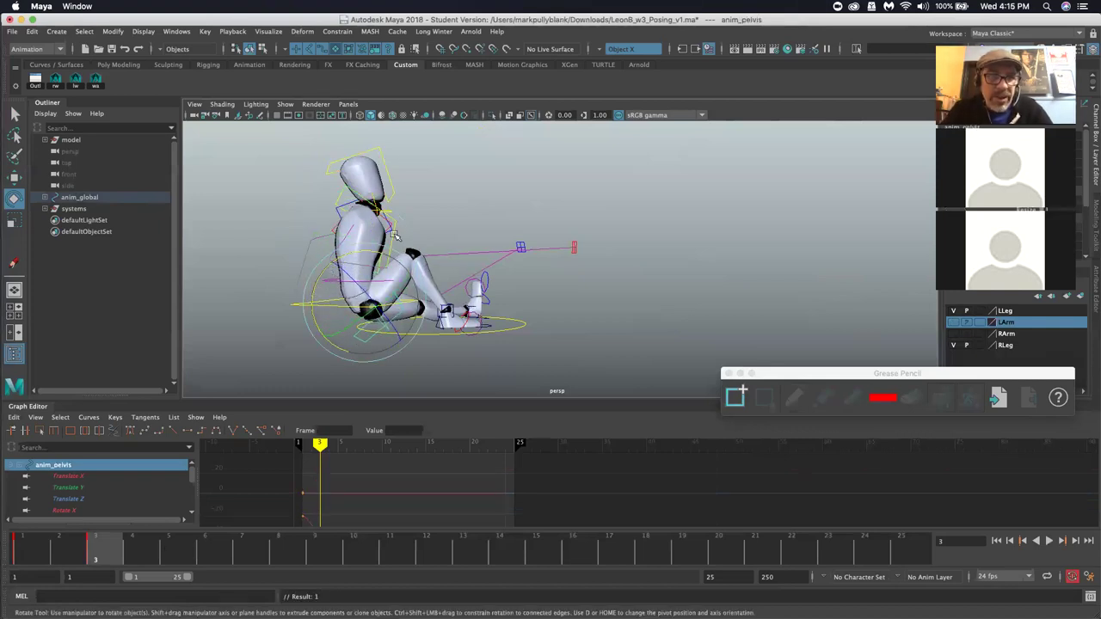
drag(368, 227, 404, 190)
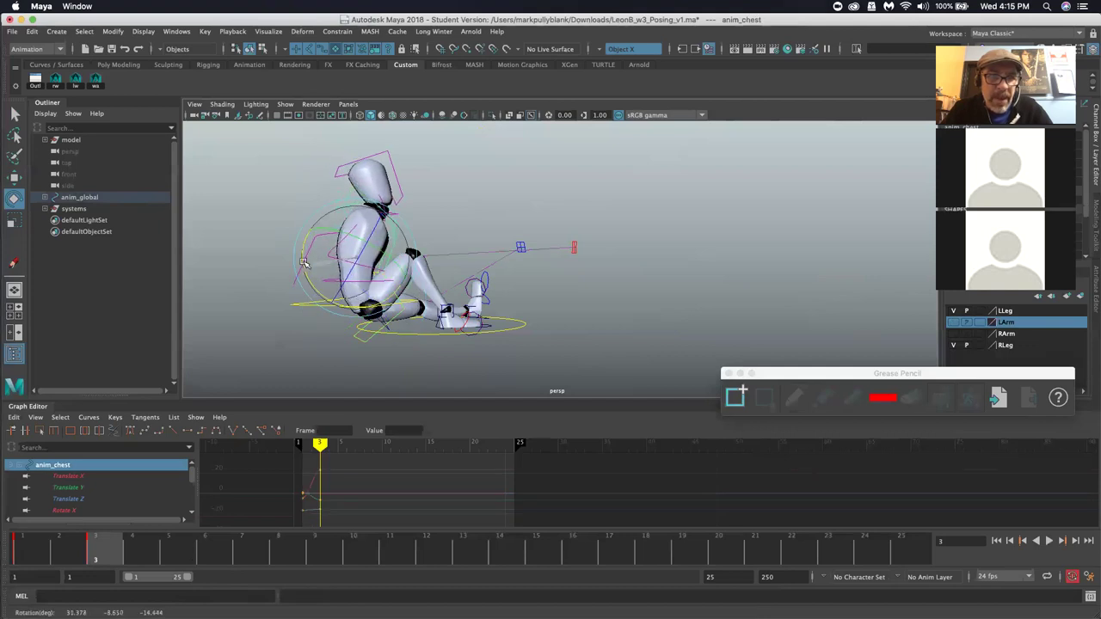
click(405, 191)
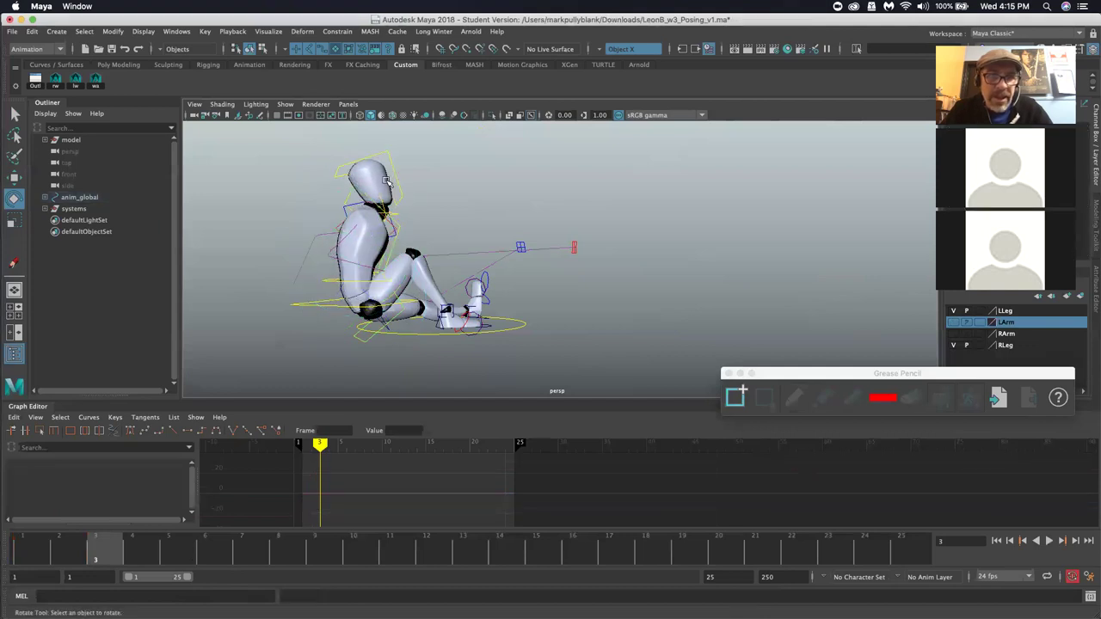
click(387, 185)
drag(387, 185, 344, 129)
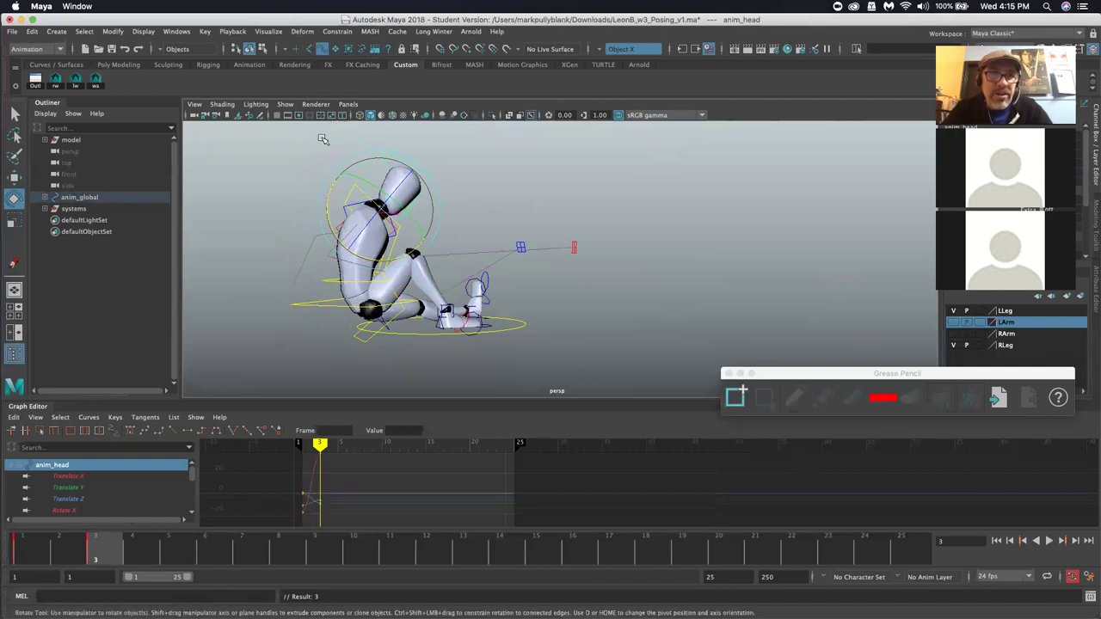
Hide the systems group
click(77, 197)
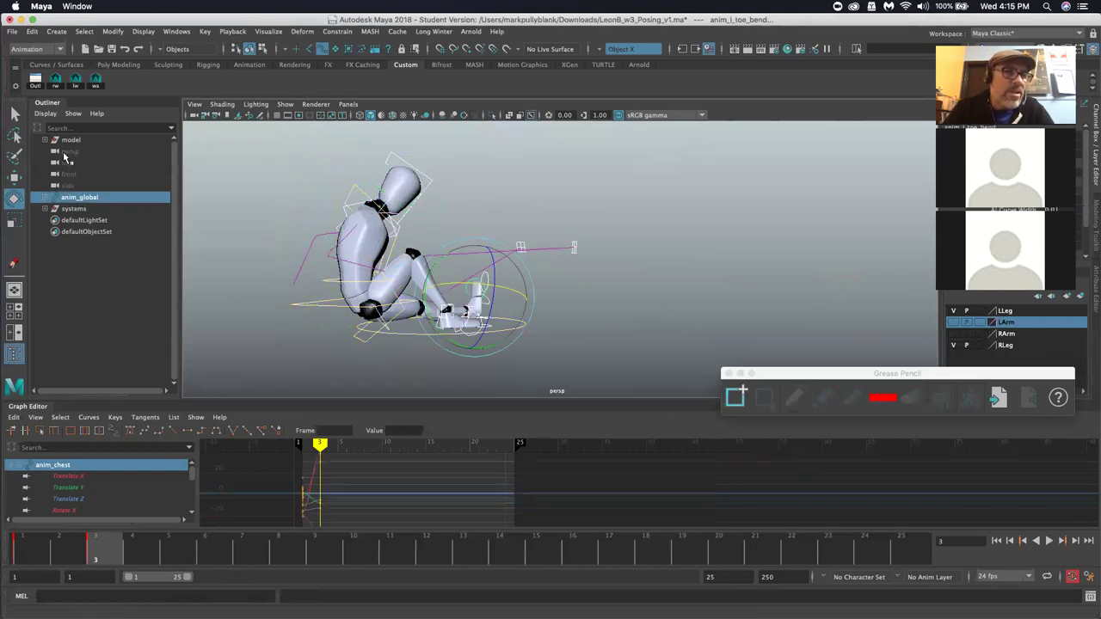
click(79, 208)
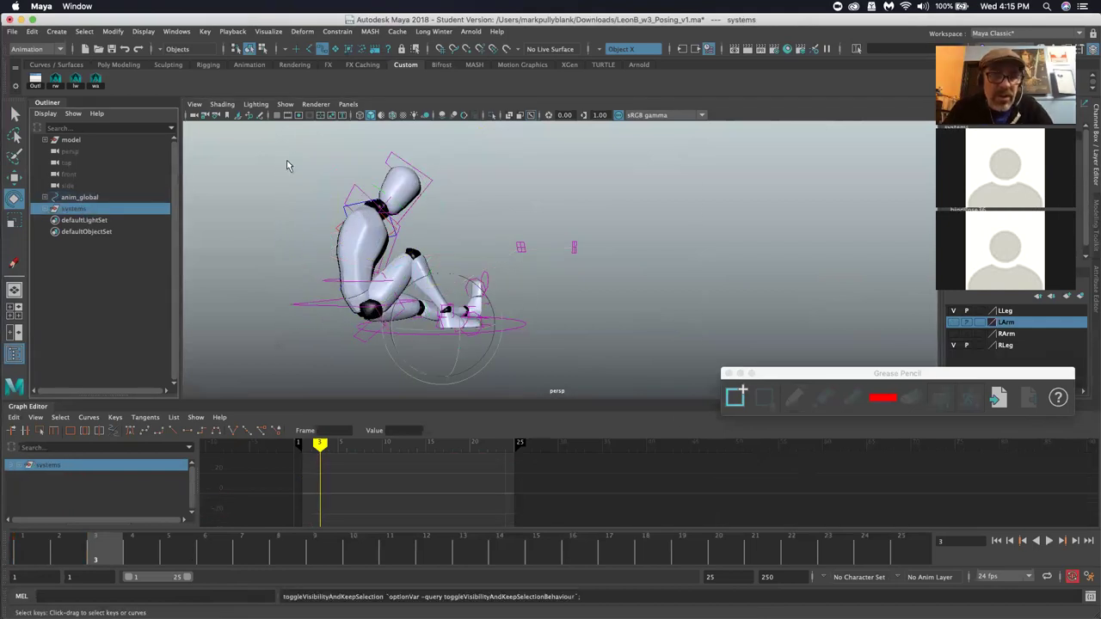
Select all the character's controls, move their frame 1 keys to frame 9, and move the frame 3 keys to frame 1
drag(268, 150, 565, 369)
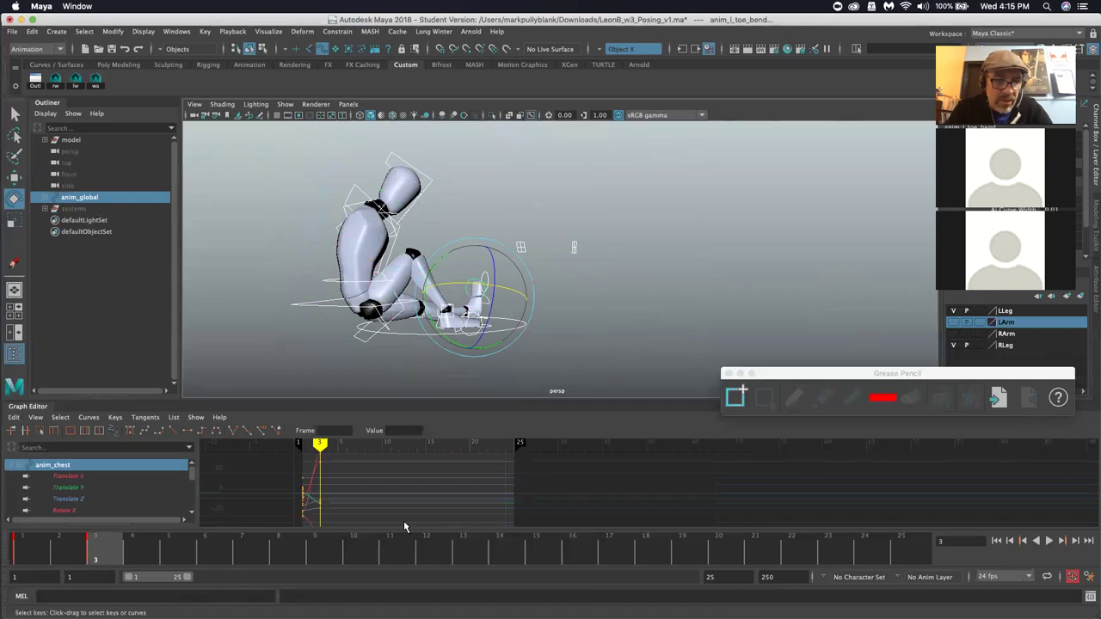
click(31, 548)
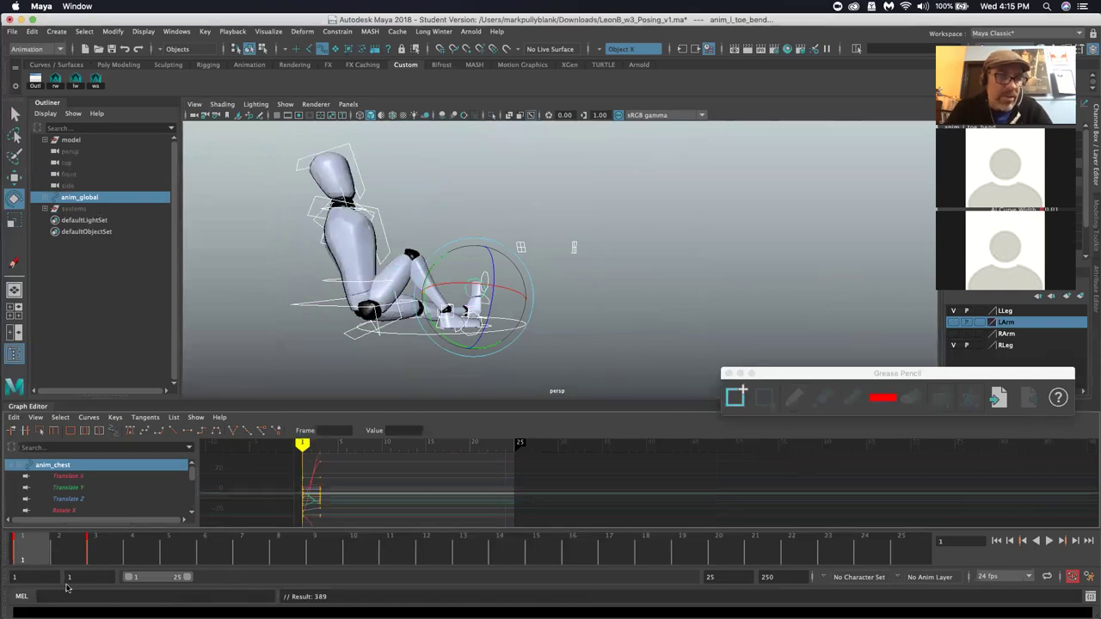
shift+click(35, 555)
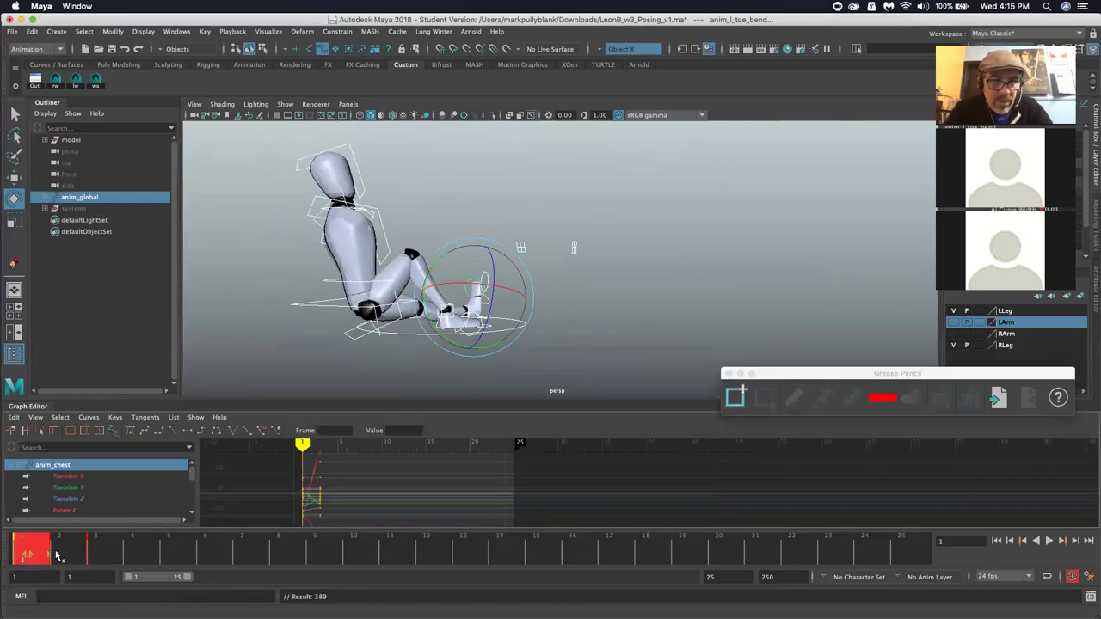
drag(57, 557, 323, 555)
shift+click(102, 556)
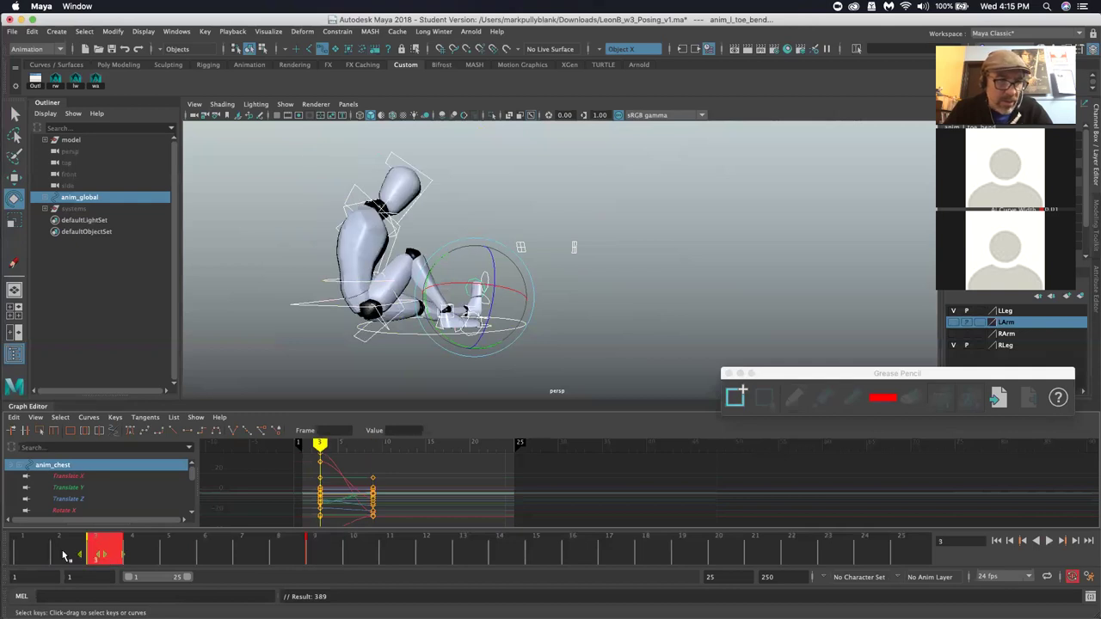
shift+click(31, 555)
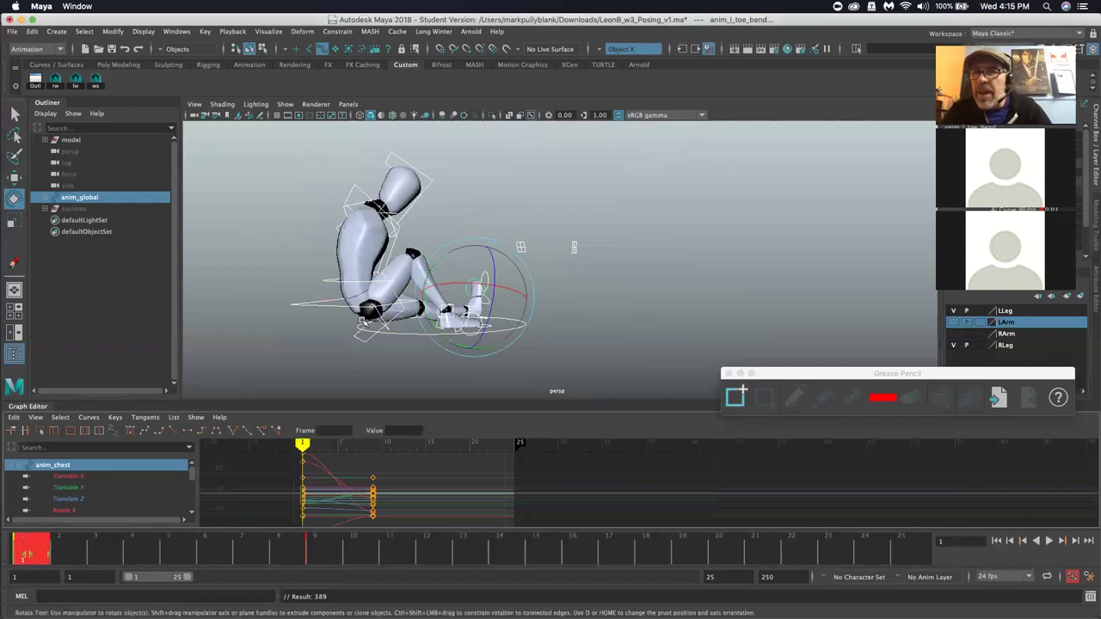
Adjust the hunched pose at frame 1 with the chest and pelvis controls and move the right foot's IK control forward
alt+drag(406, 265, 397, 267)
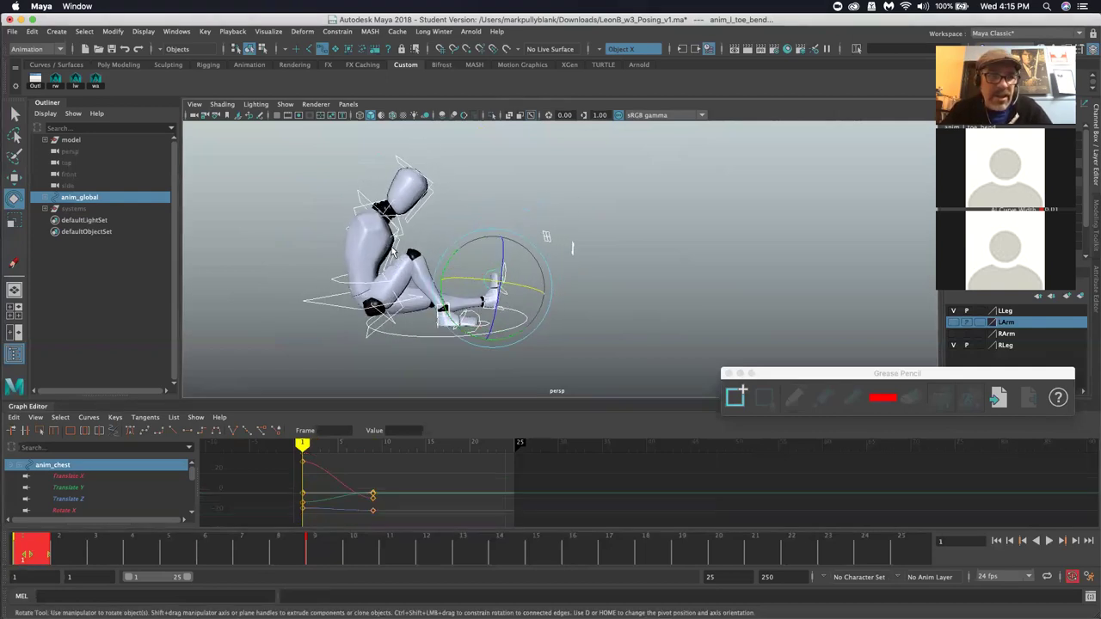
click(405, 253)
mouse_move(416, 259)
mouse_down()
mouse_move(420, 277)
mouse_move(411, 263)
mouse_up()
click(373, 336)
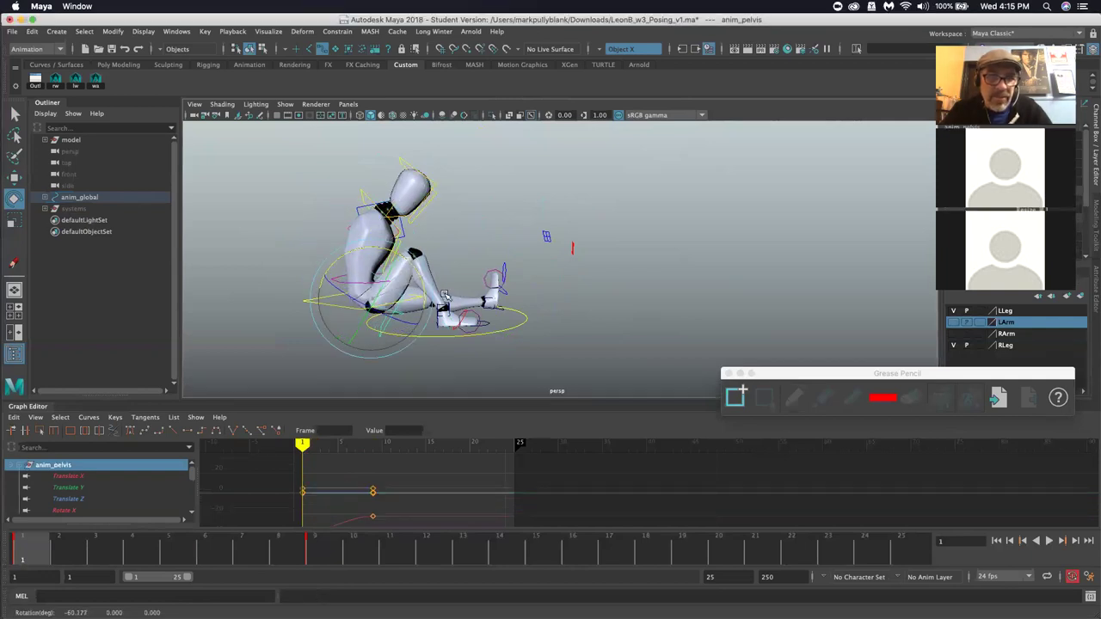
click(449, 308)
key(w)
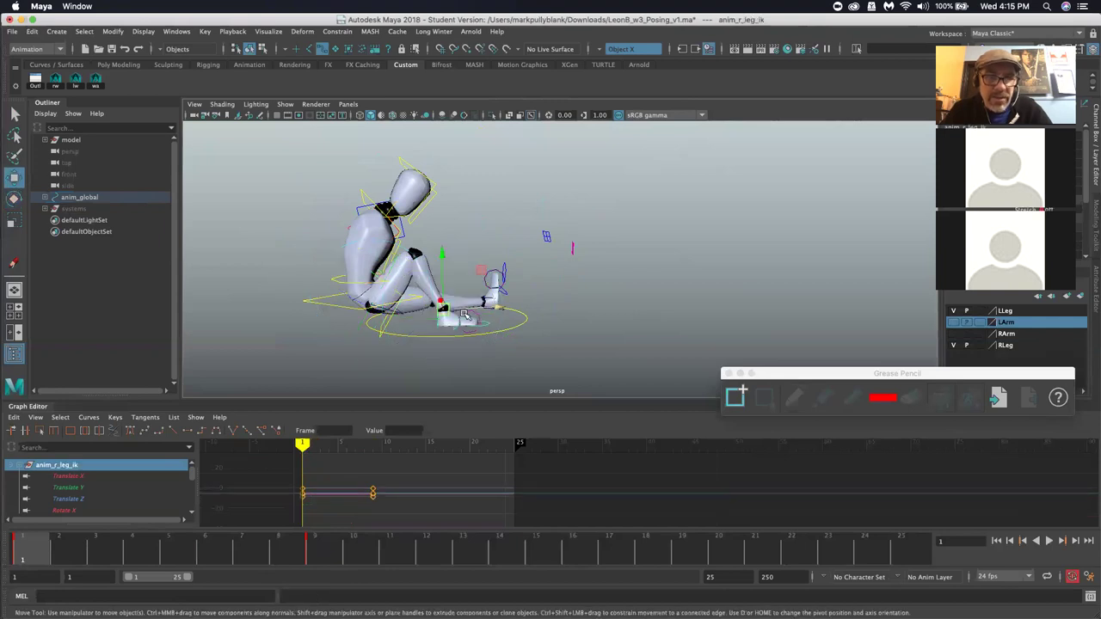
drag(495, 308, 507, 306)
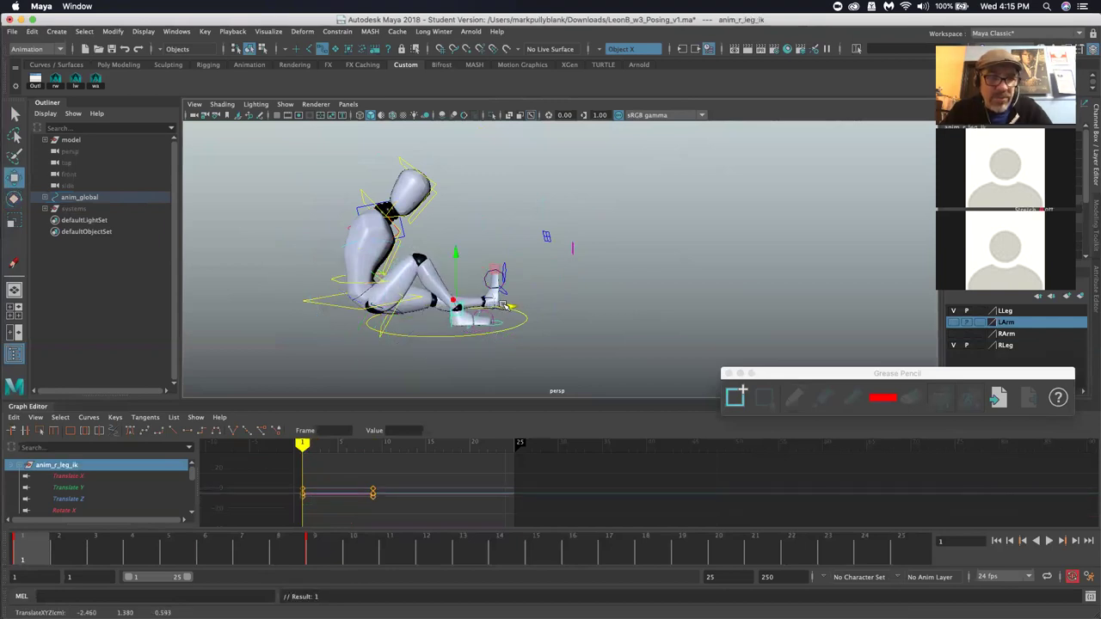
For all controls, move the frame 9 keys to frame 14 and copy the frame 1 hunched pose to frame 8 as a key
drag(302, 160, 663, 381)
shift+drag(319, 554, 336, 555)
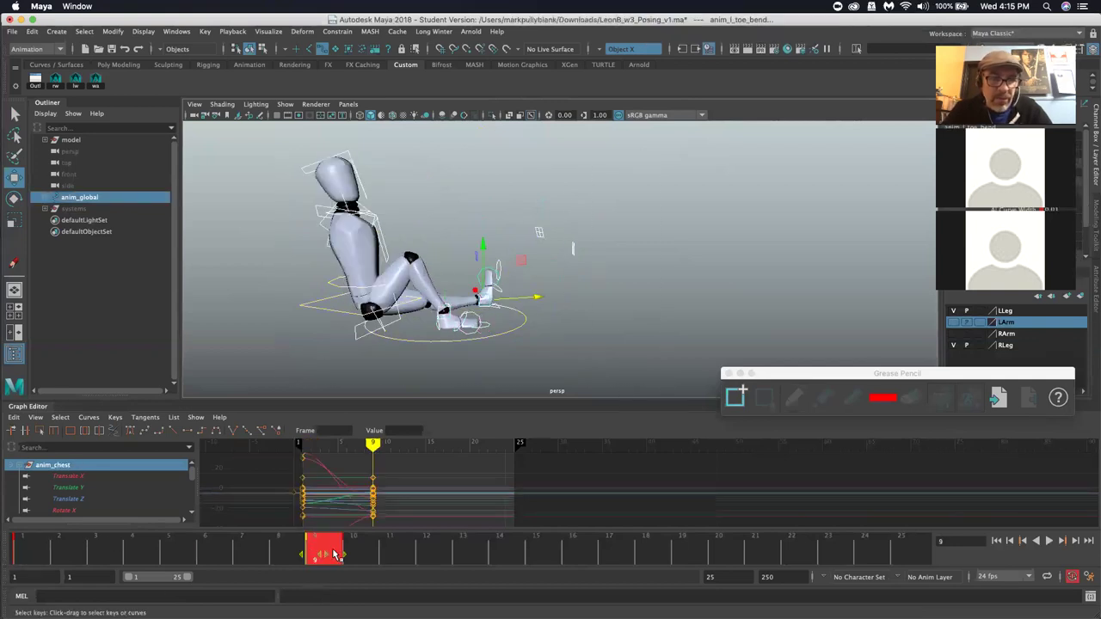
drag(50, 553, 508, 555)
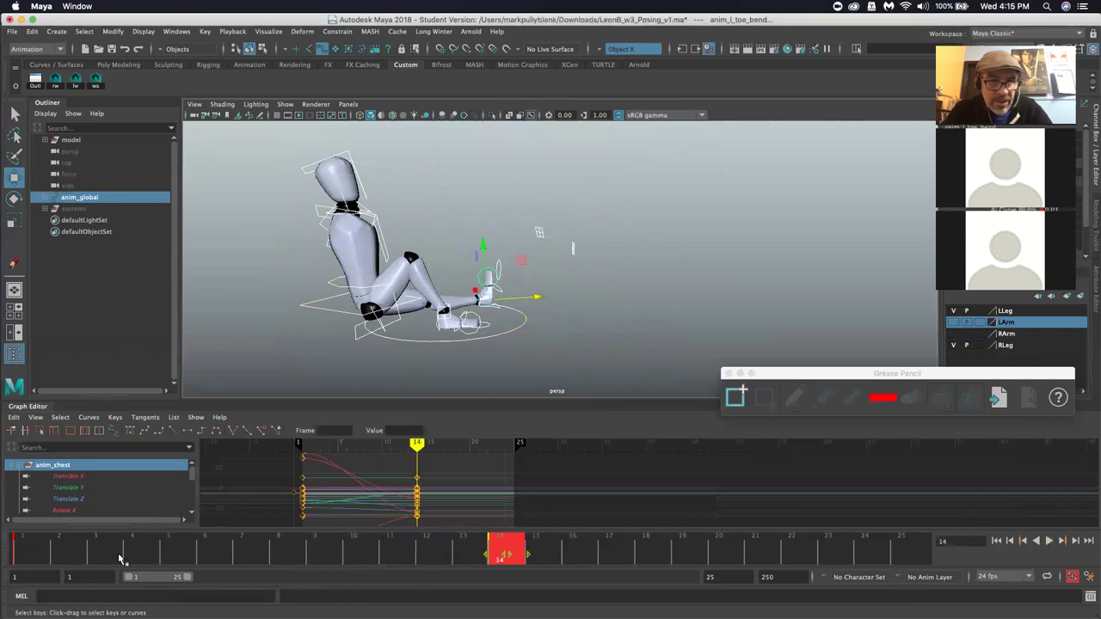
drag(35, 551, 277, 545)
key(s)
Compare the poses at frames 8 and 14, and move the frame 14 keys to frame 16
click(508, 551)
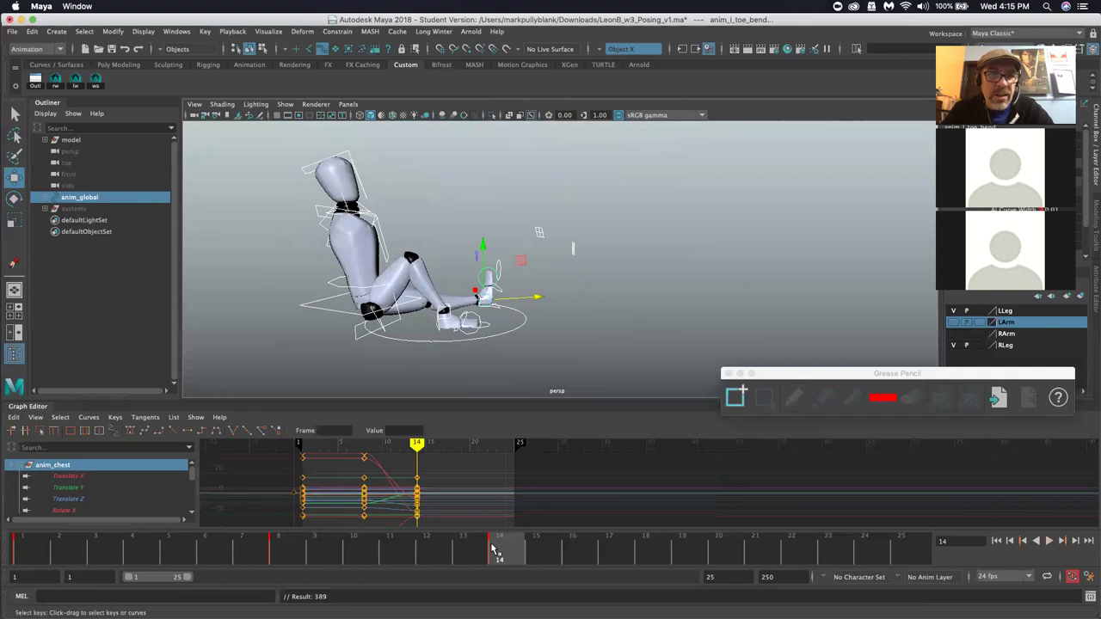
click(289, 559)
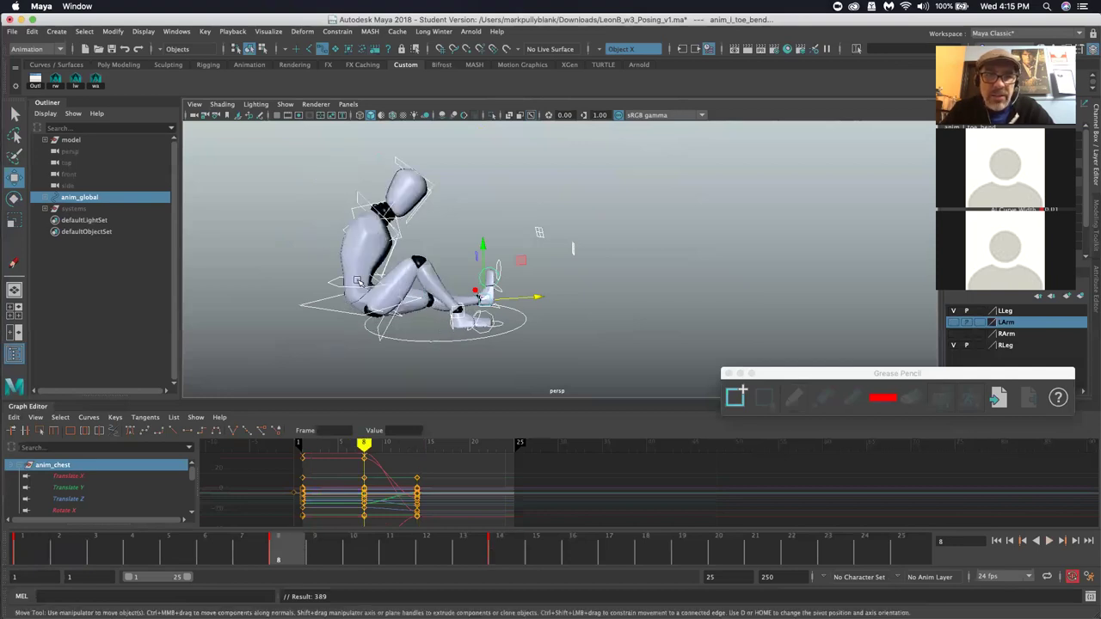
click(508, 556)
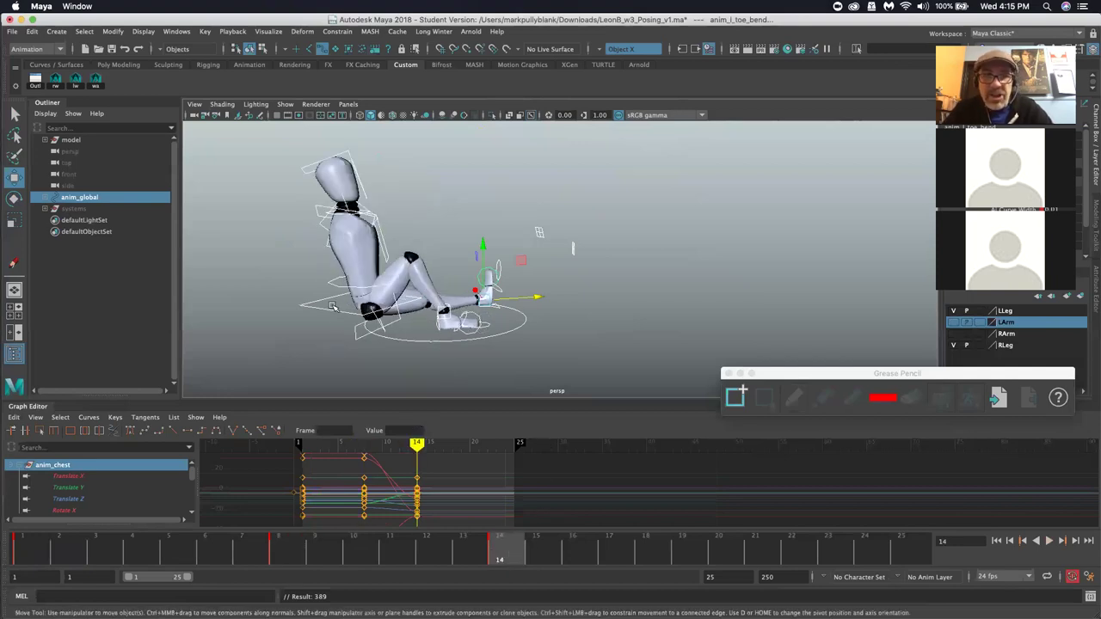
click(279, 559)
click(497, 556)
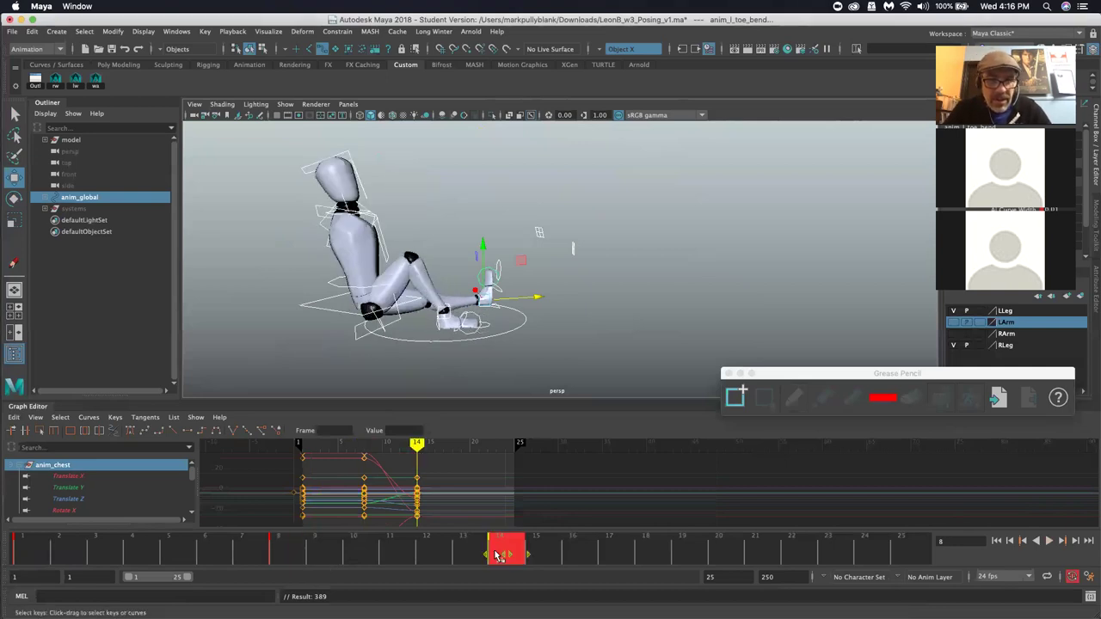
drag(535, 554, 607, 554)
click(292, 559)
click(572, 555)
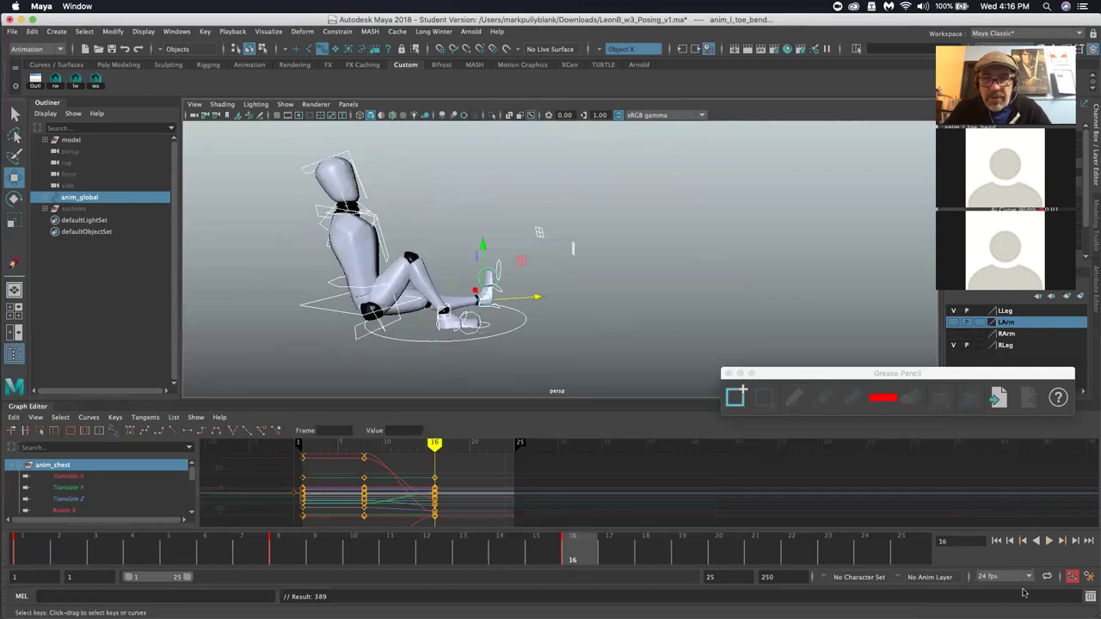
Play the animation, change the playback speed in the Time Slider preferences, save, and play it again
click(1051, 541)
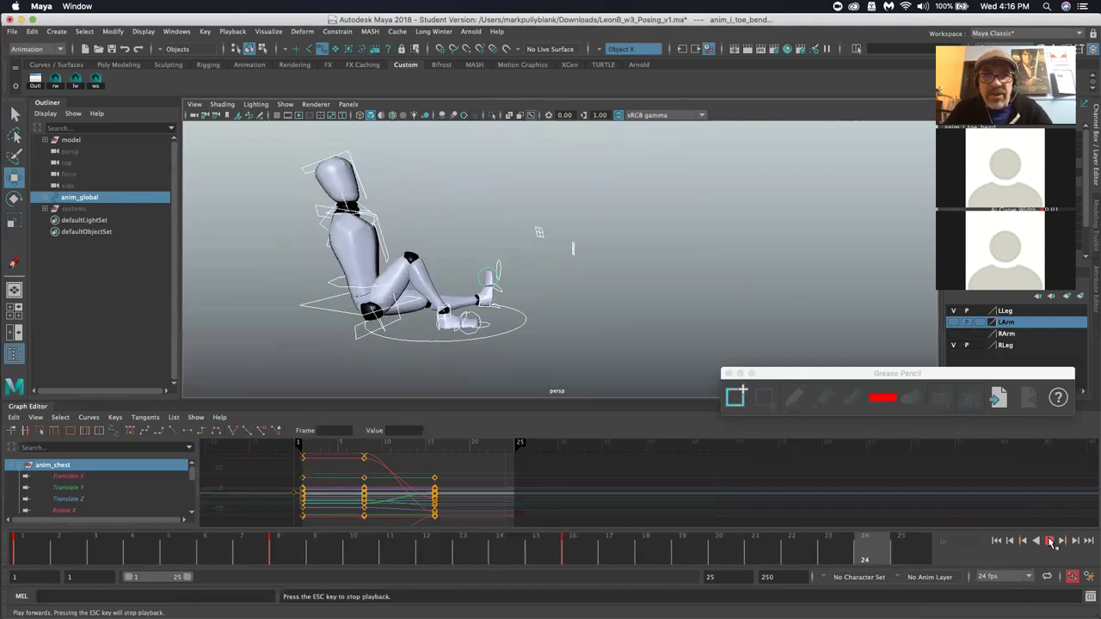
click(1051, 541)
click(1089, 577)
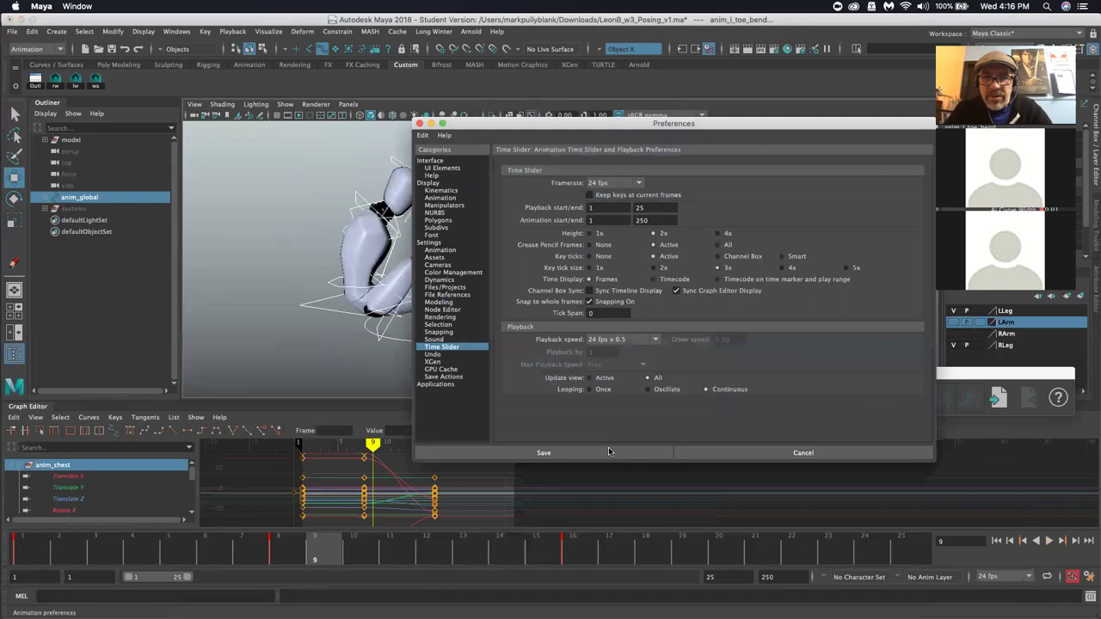
click(441, 250)
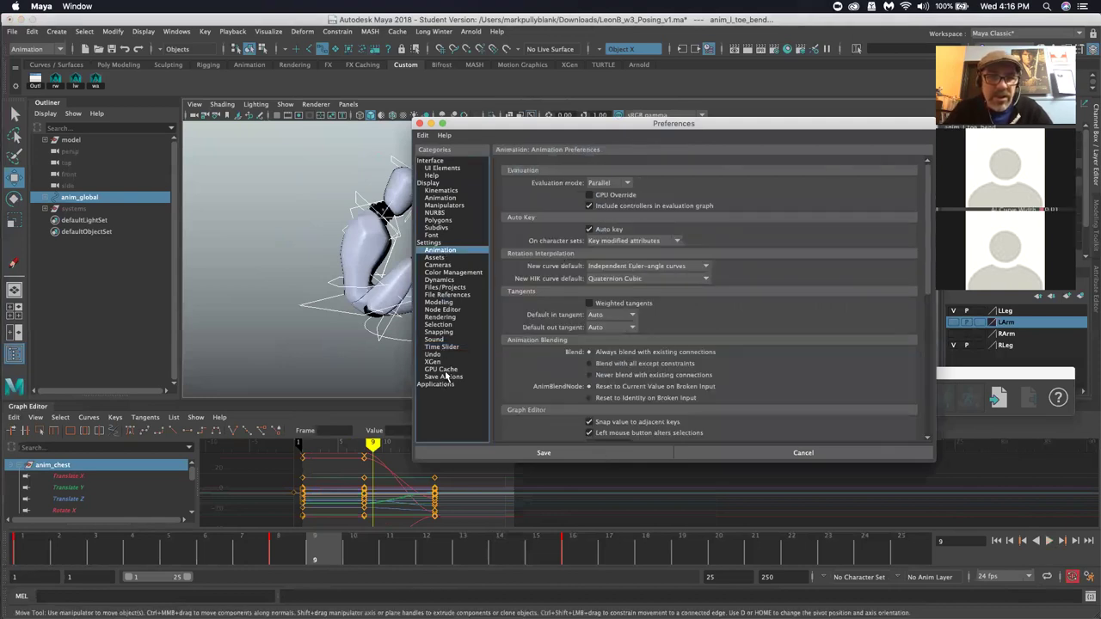
click(441, 347)
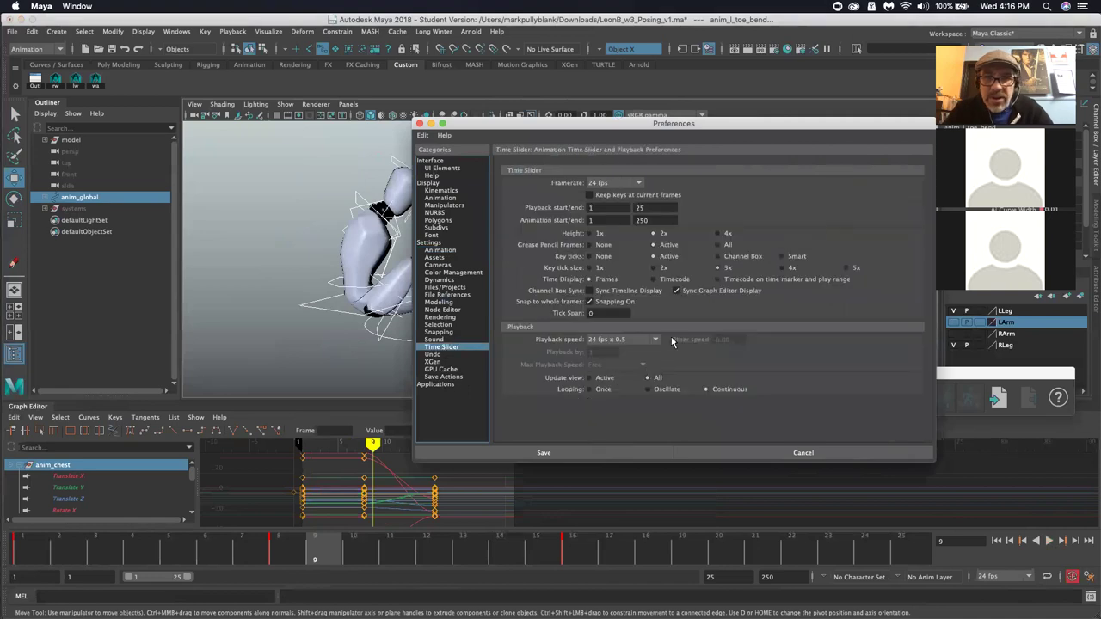
click(614, 341)
click(621, 364)
click(588, 453)
click(1046, 541)
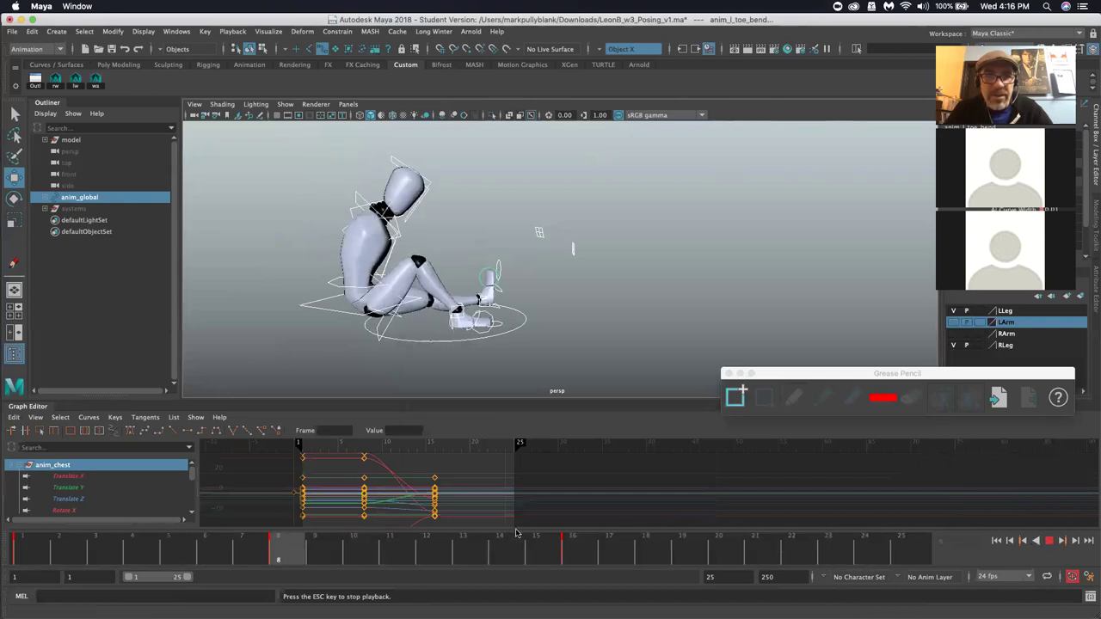
key(Escape)
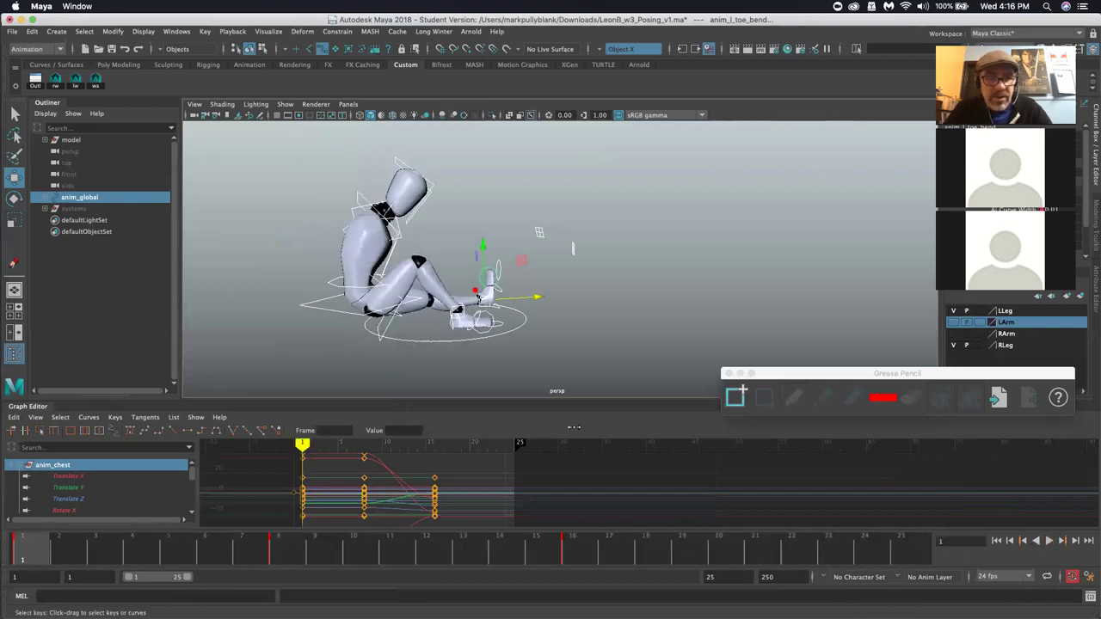
Copy the right foot IK control's frame 1 position to frame 16, key it, and play back the result
click(535, 327)
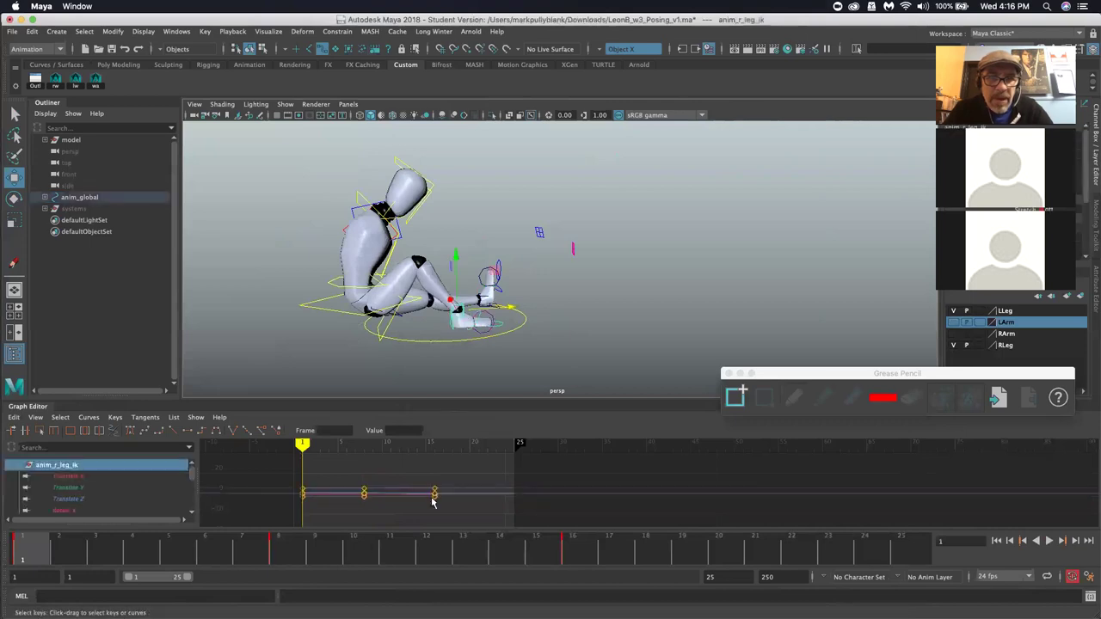
key(alt+v)
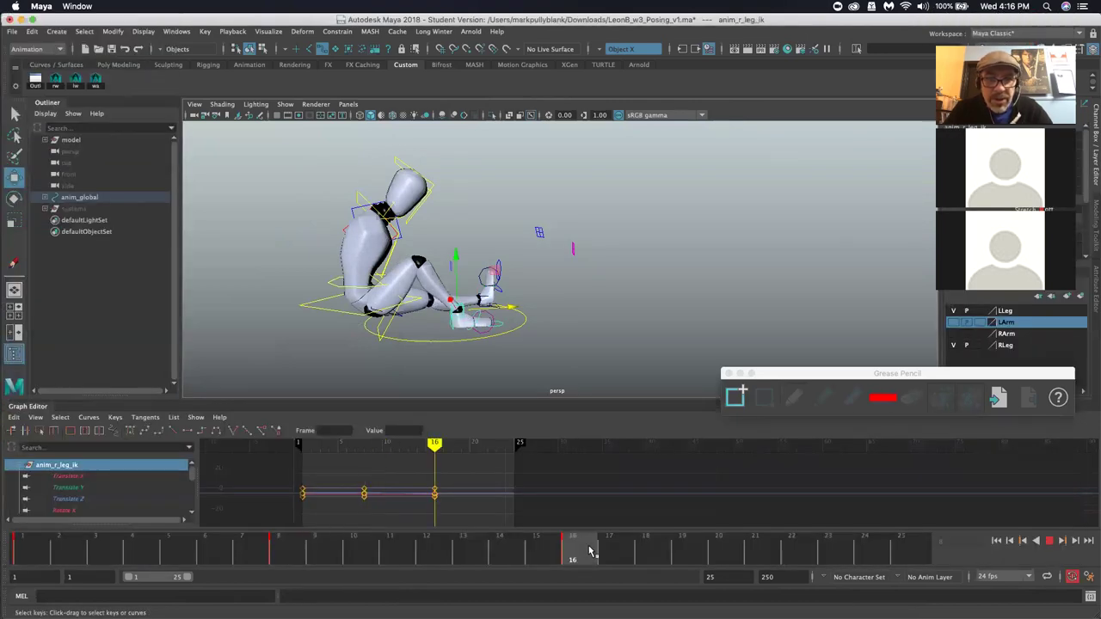
key(Escape)
Review the motion from frame 8, lower the chest control at frame 12, key it, and play the animation
click(294, 552)
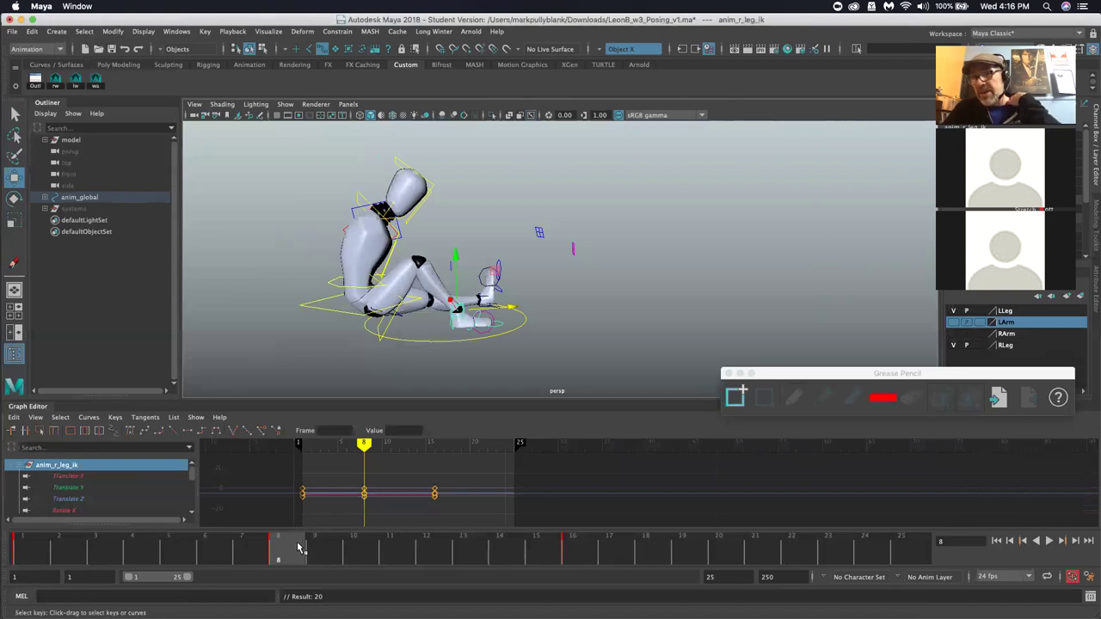
drag(291, 556, 425, 571)
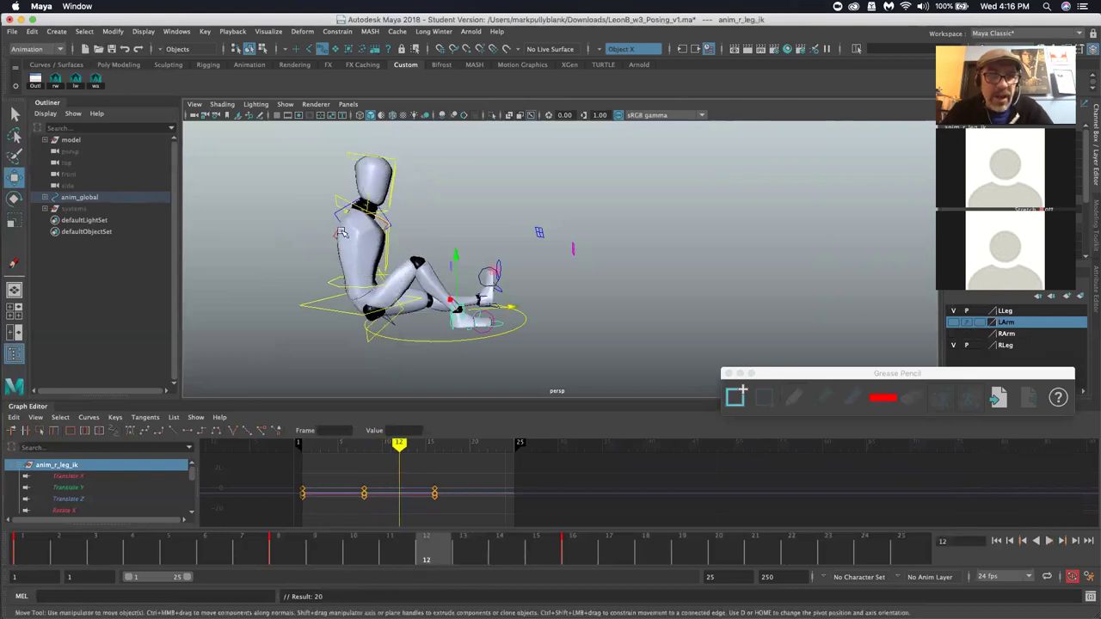
click(339, 199)
drag(362, 203, 352, 222)
key(s)
key(alt+v)
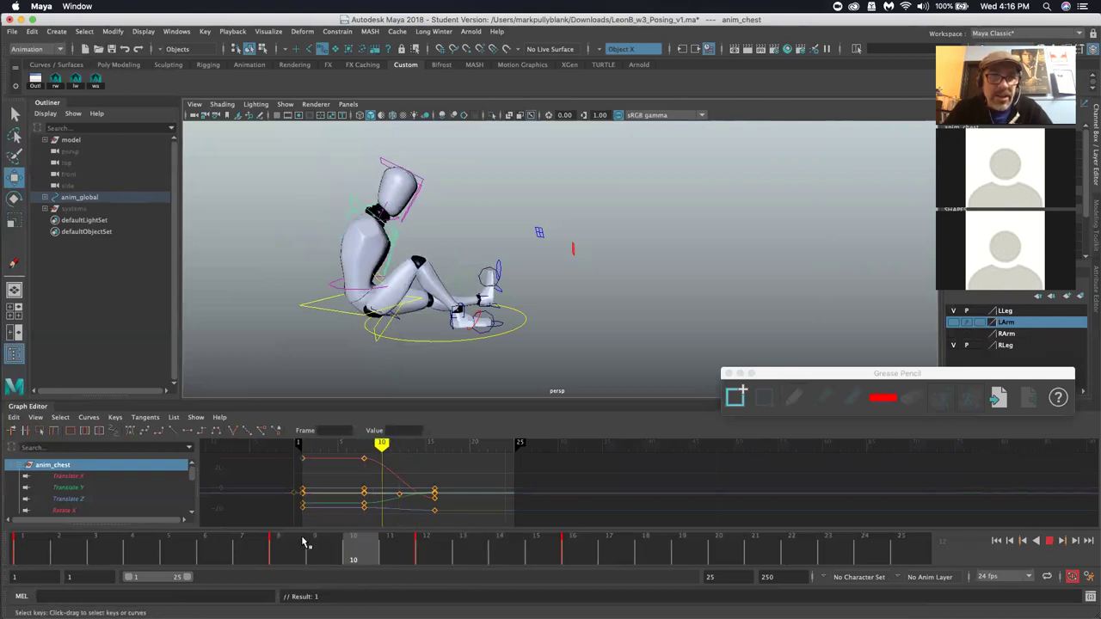
At frame 12, rotate the head and chest controls forward so the head drags behind the torso, and scrub through the motion
click(434, 561)
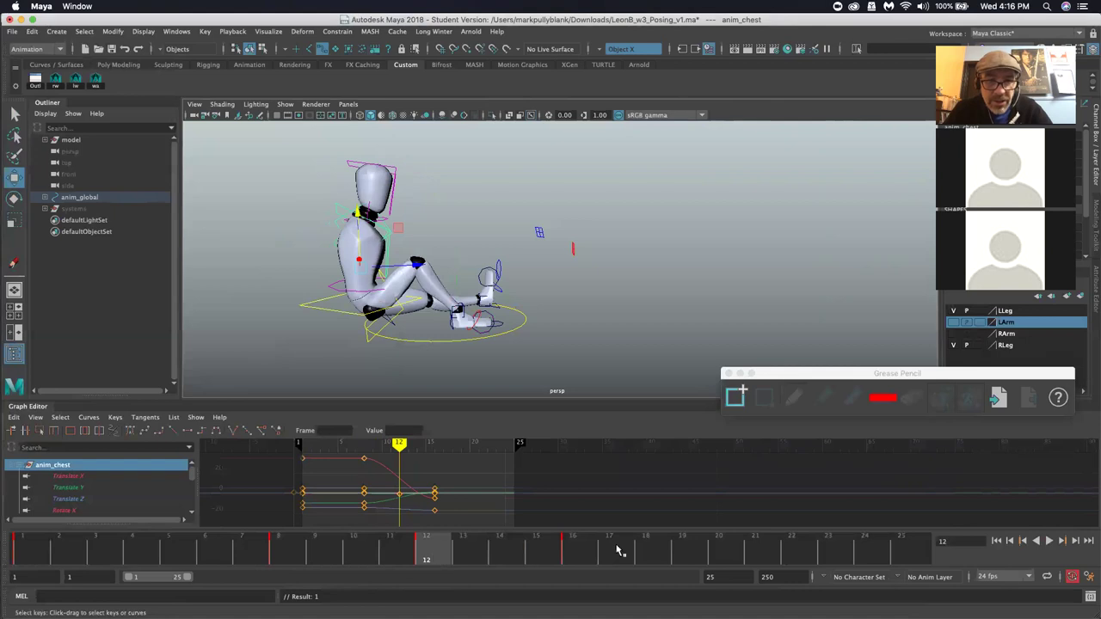
click(387, 168)
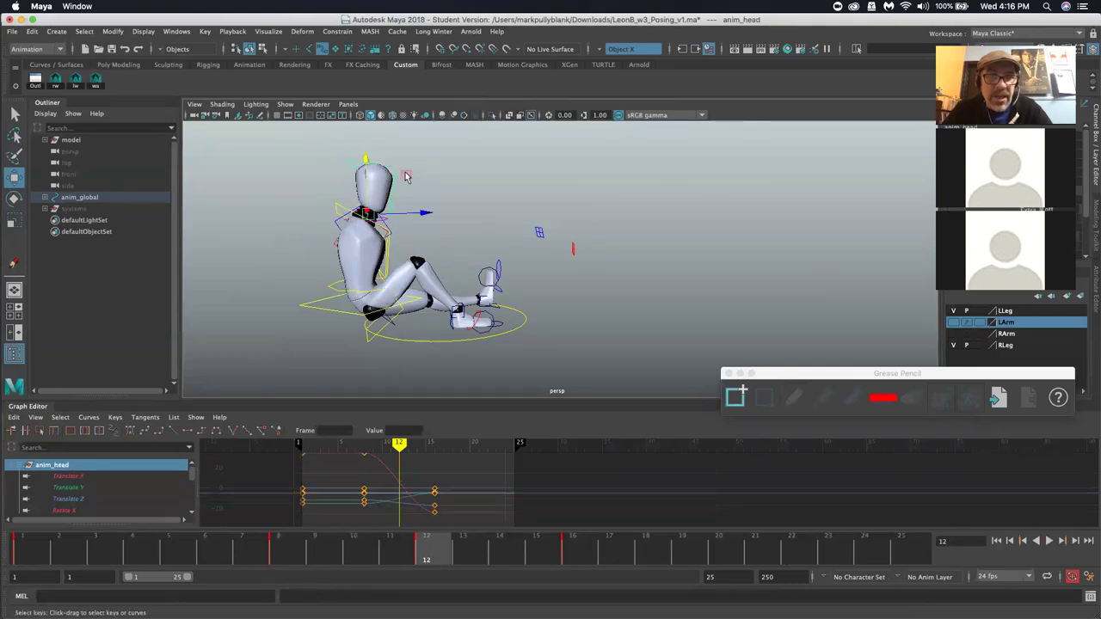
key(e)
drag(406, 181, 399, 206)
click(336, 201)
click(370, 219)
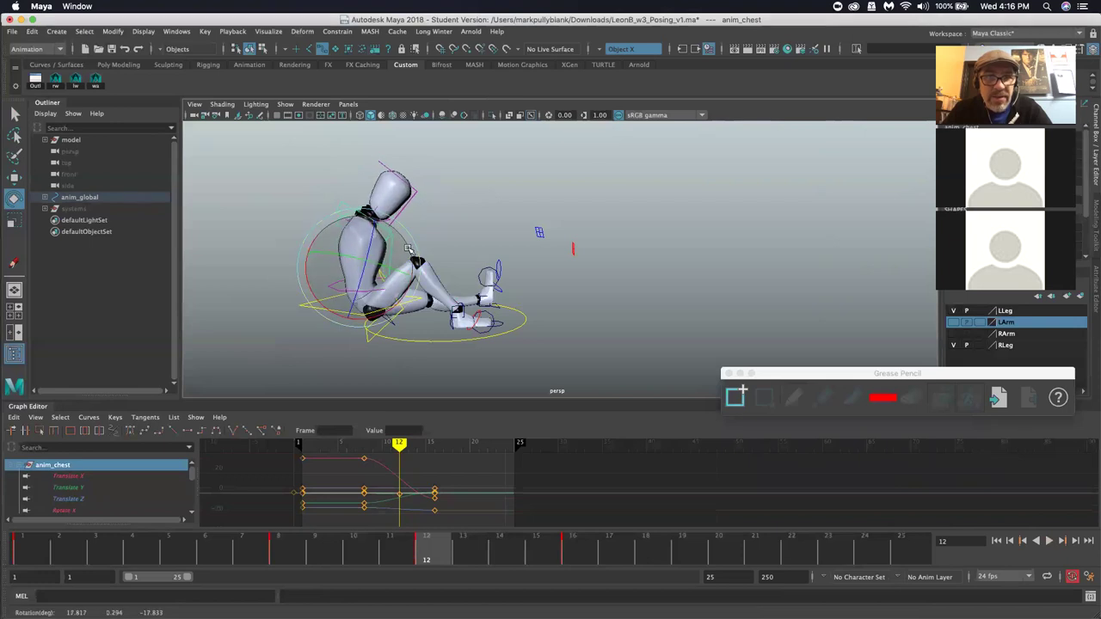
drag(291, 565, 169, 564)
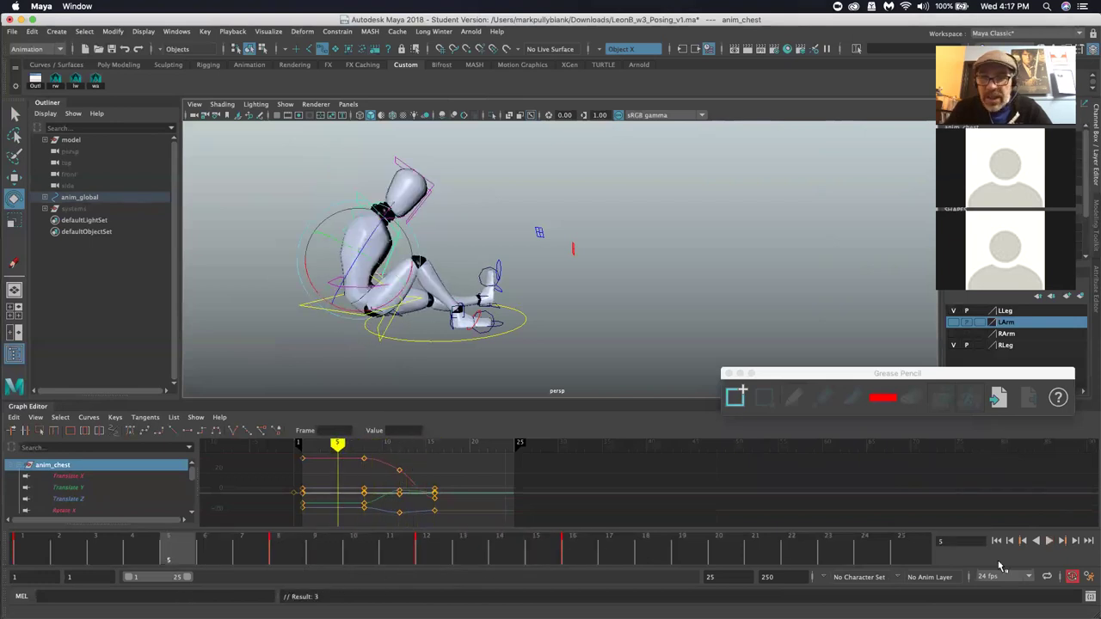
Refine the head control's rotation at frame 12 and check the head and torso motion through frame 16
click(1049, 541)
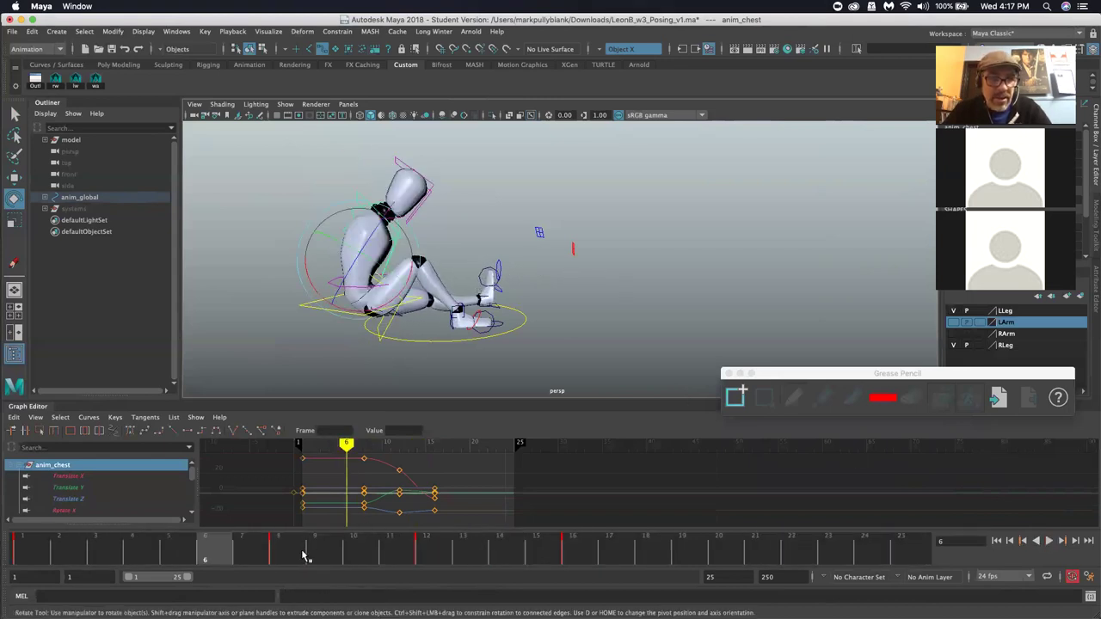
click(424, 544)
click(416, 197)
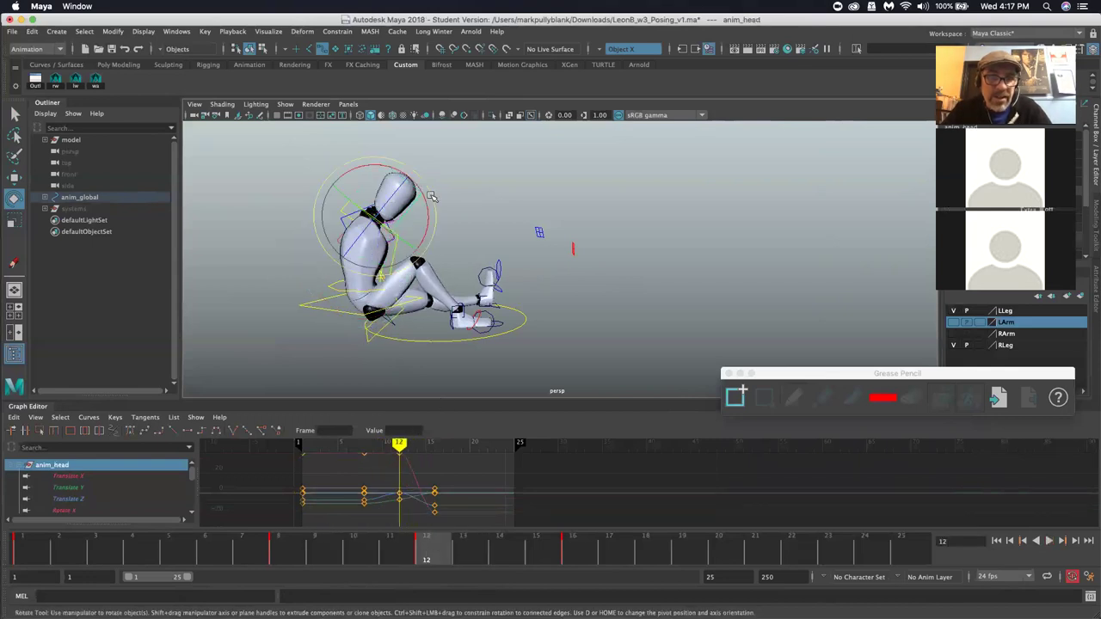
drag(293, 546, 499, 547)
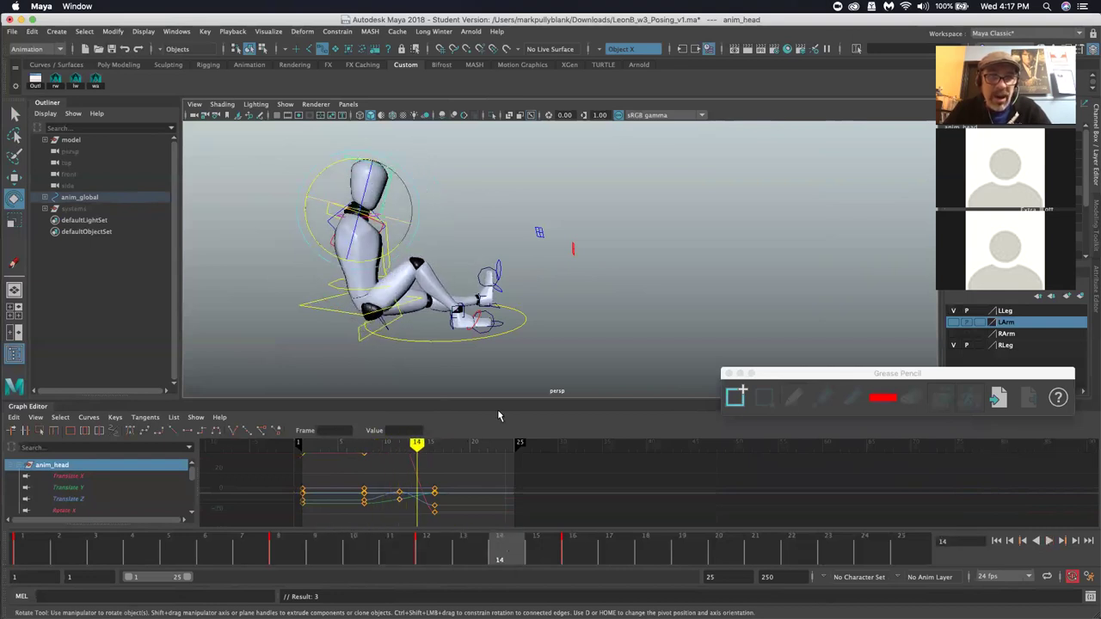
click(576, 552)
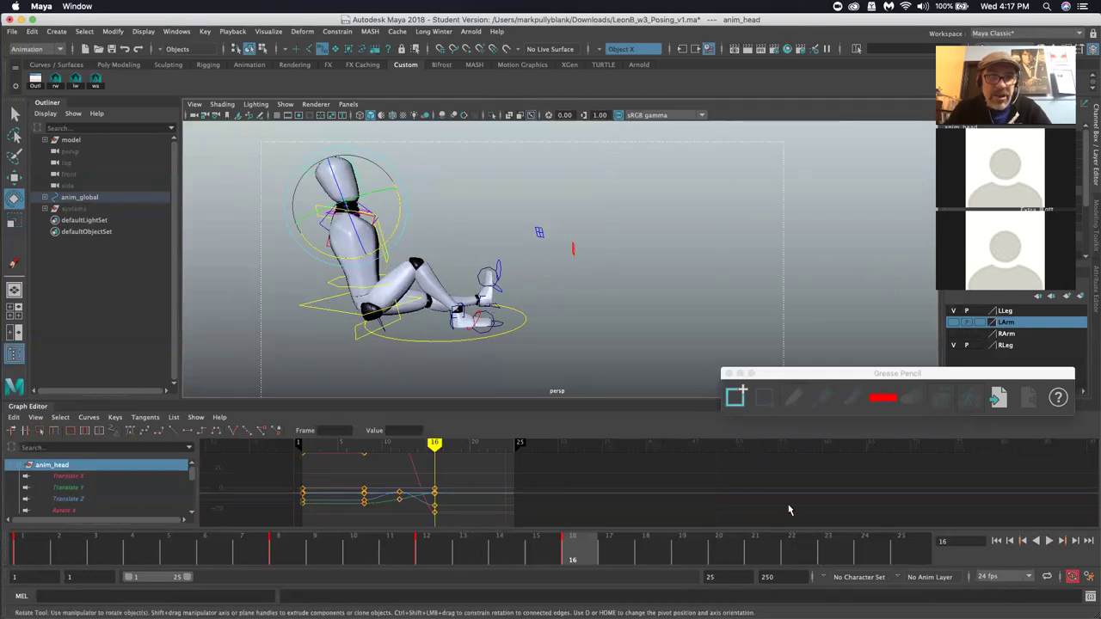
Select all character controls, key their frame 16 pose at frame 25, and delete the keys at frame 16
key(ctrl+a)
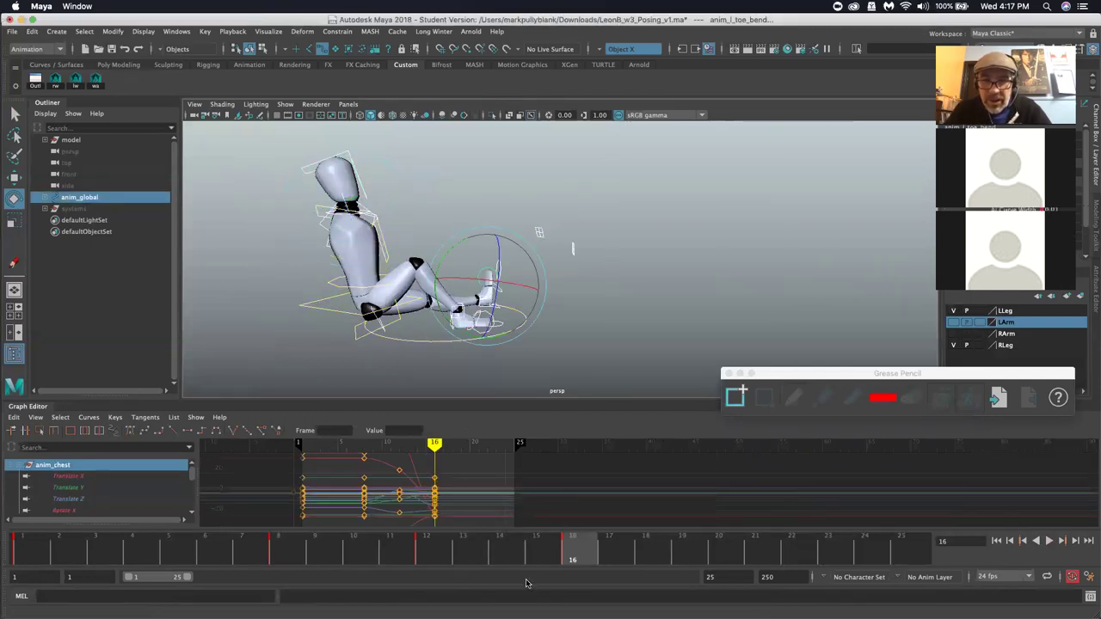
key(e)
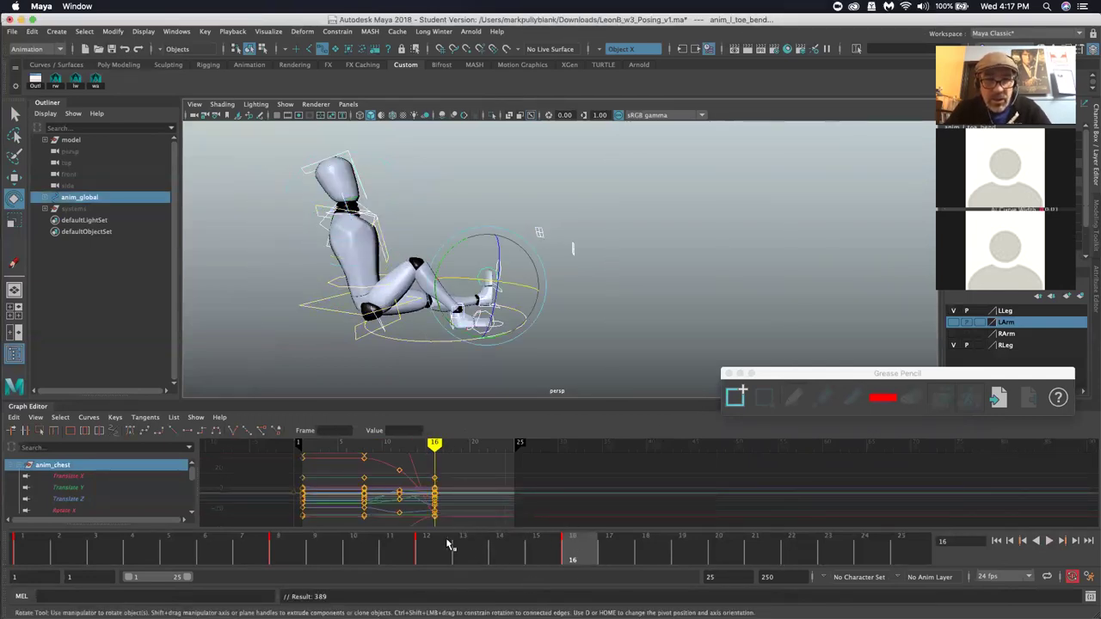
click(913, 553)
key(s)
click(572, 551)
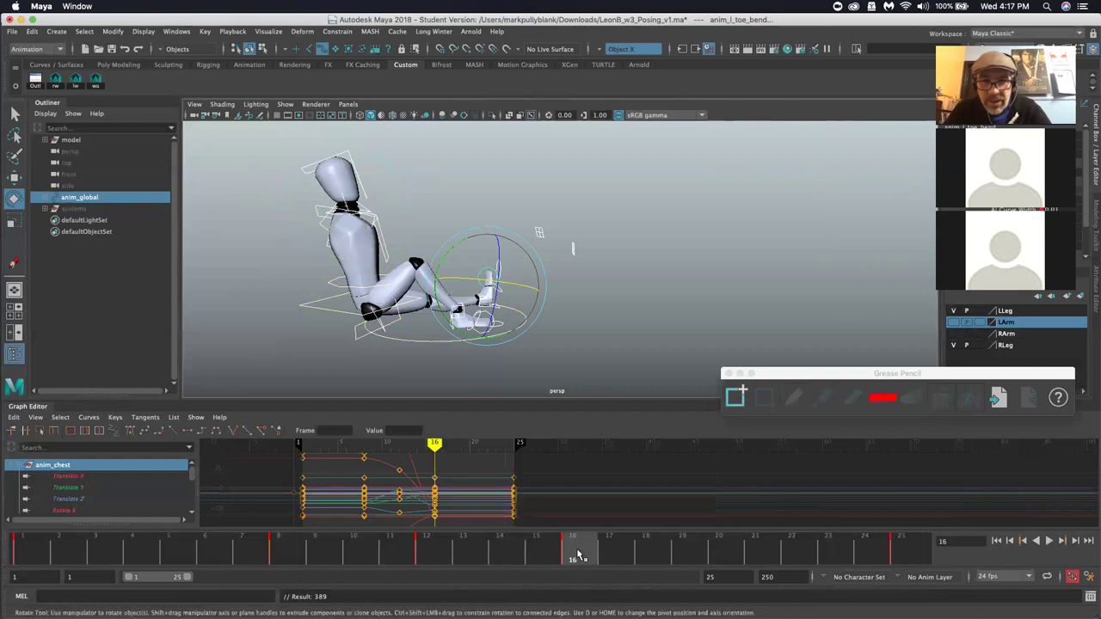
right_click(577, 549)
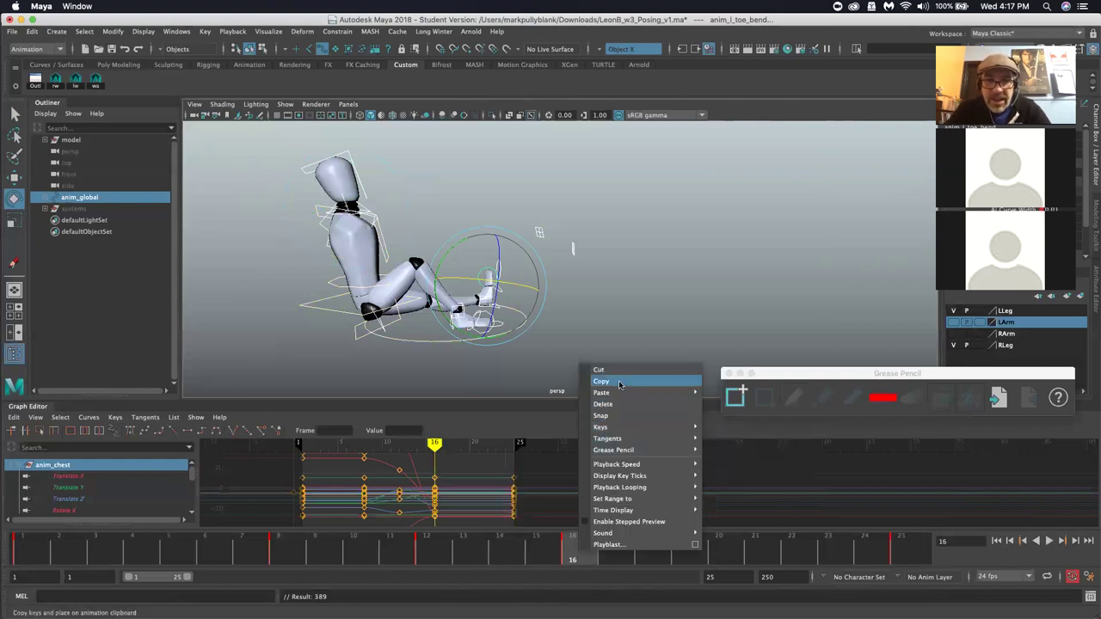
click(614, 404)
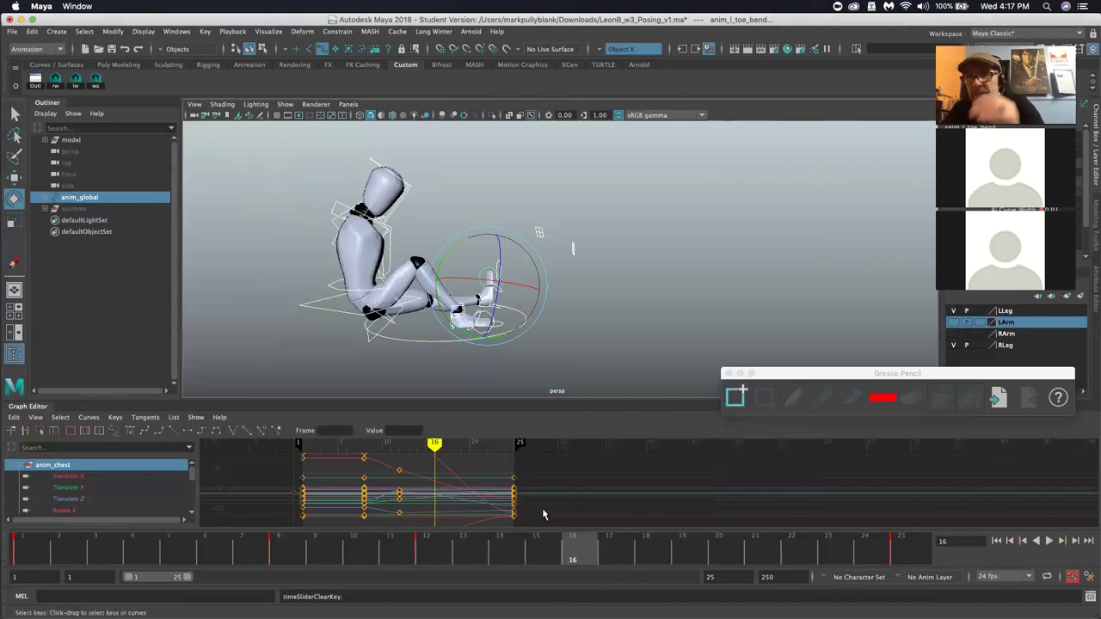
Key the in-between pose at frame 23, move that key to frame 16, and play back the motion
click(845, 559)
key(s)
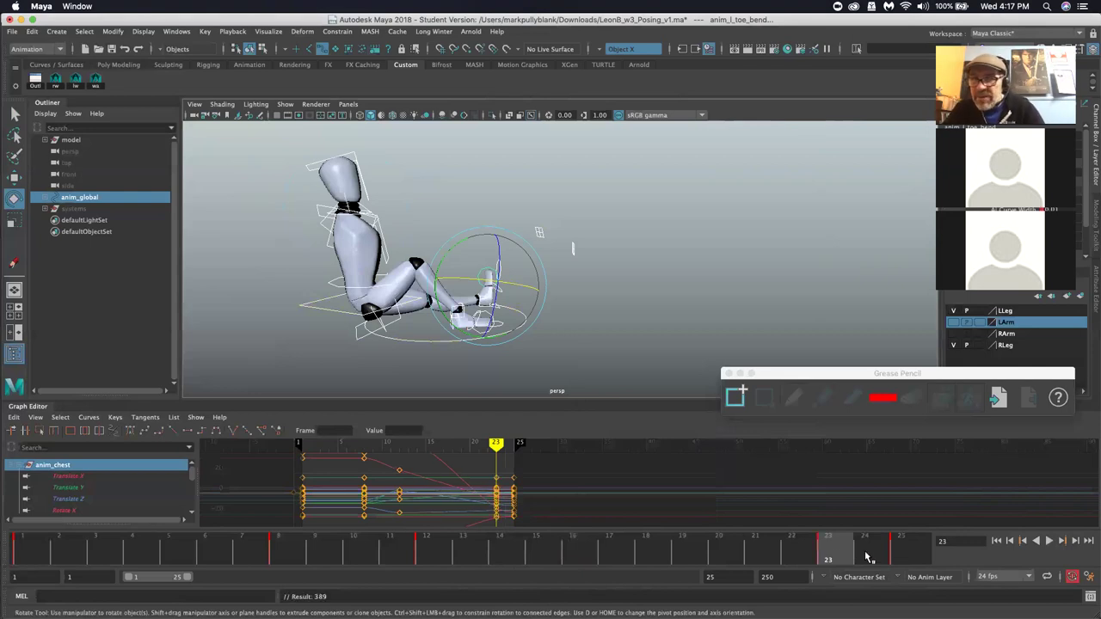
shift+click(831, 557)
drag(835, 557, 583, 562)
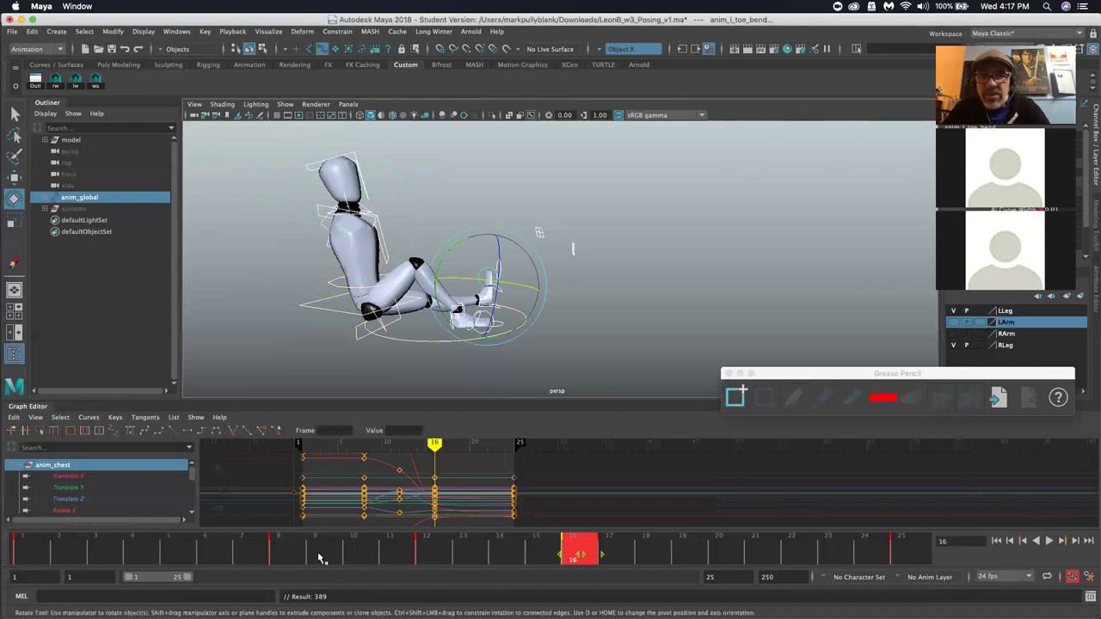
click(245, 546)
click(1048, 540)
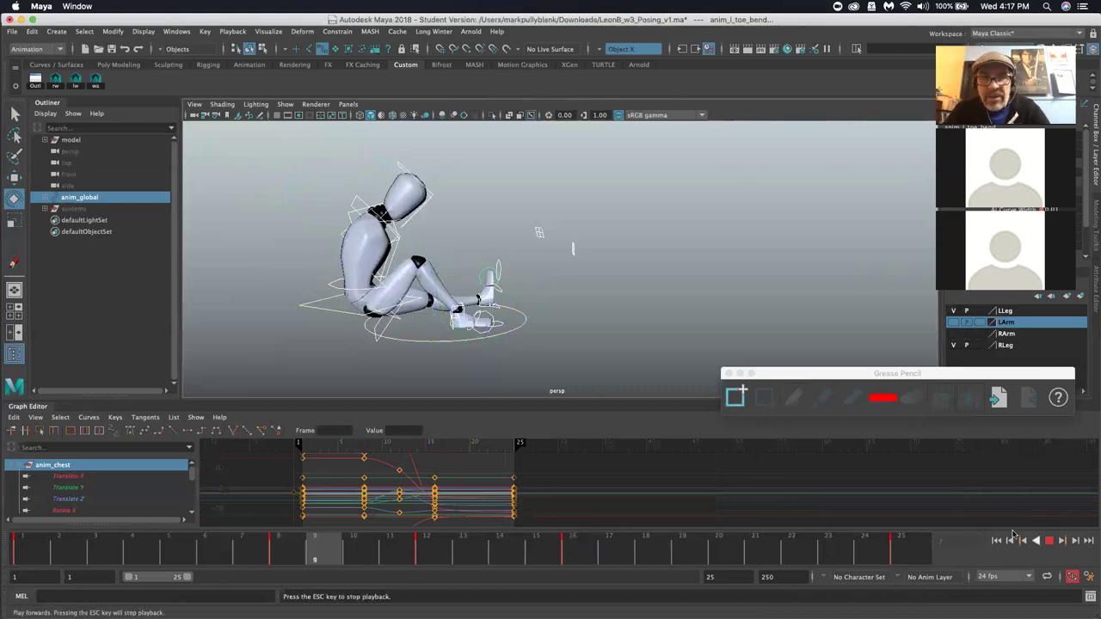
click(1049, 541)
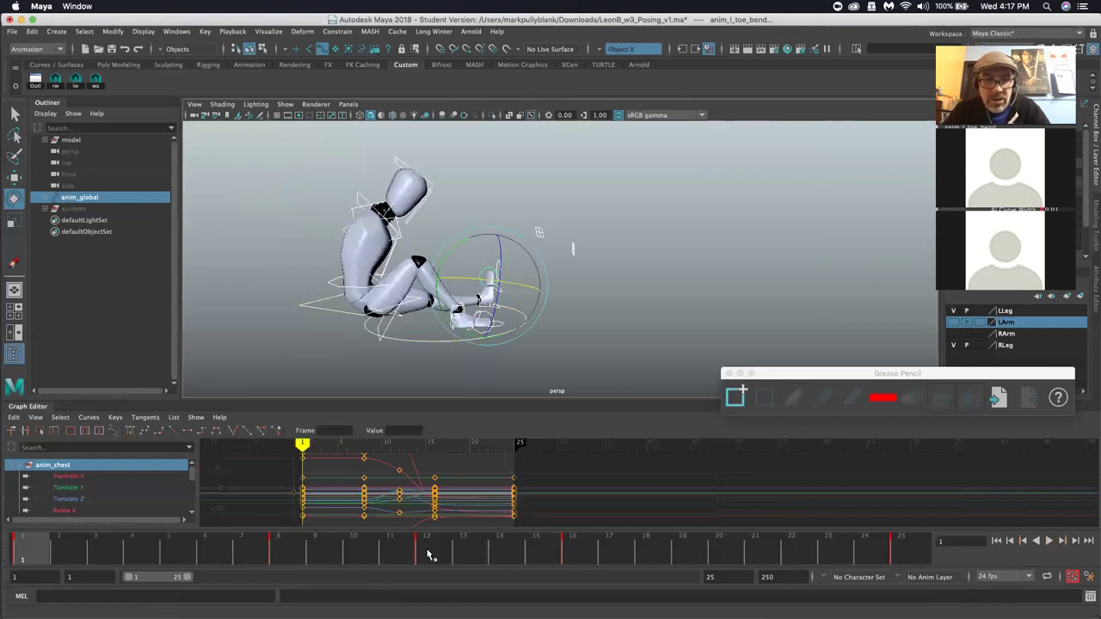
Delay the head control by moving its frame 16 key to 18 and its frame 12 key to 15, and play back the overlap
drag(418, 554, 527, 555)
click(319, 163)
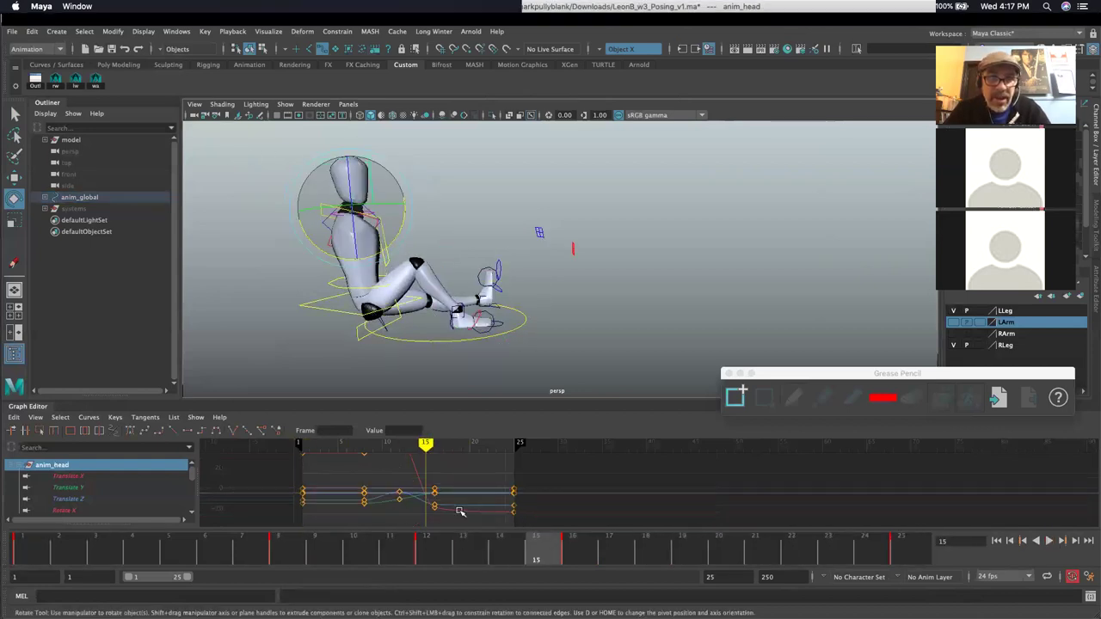
shift+click(567, 557)
drag(578, 555, 655, 555)
shift+click(433, 555)
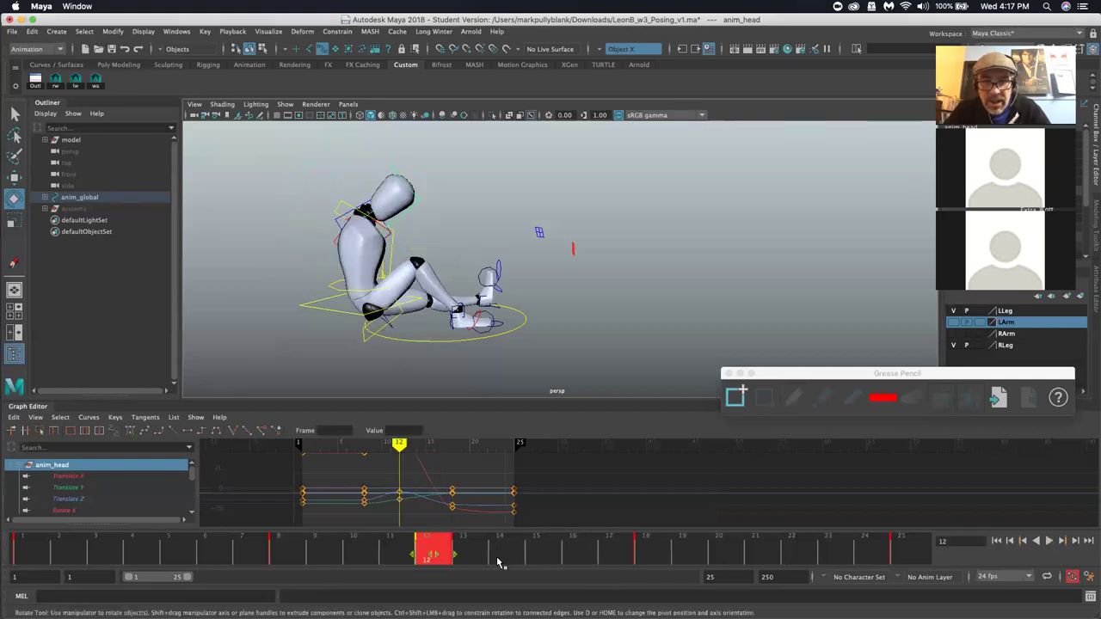
drag(500, 564, 540, 557)
click(314, 555)
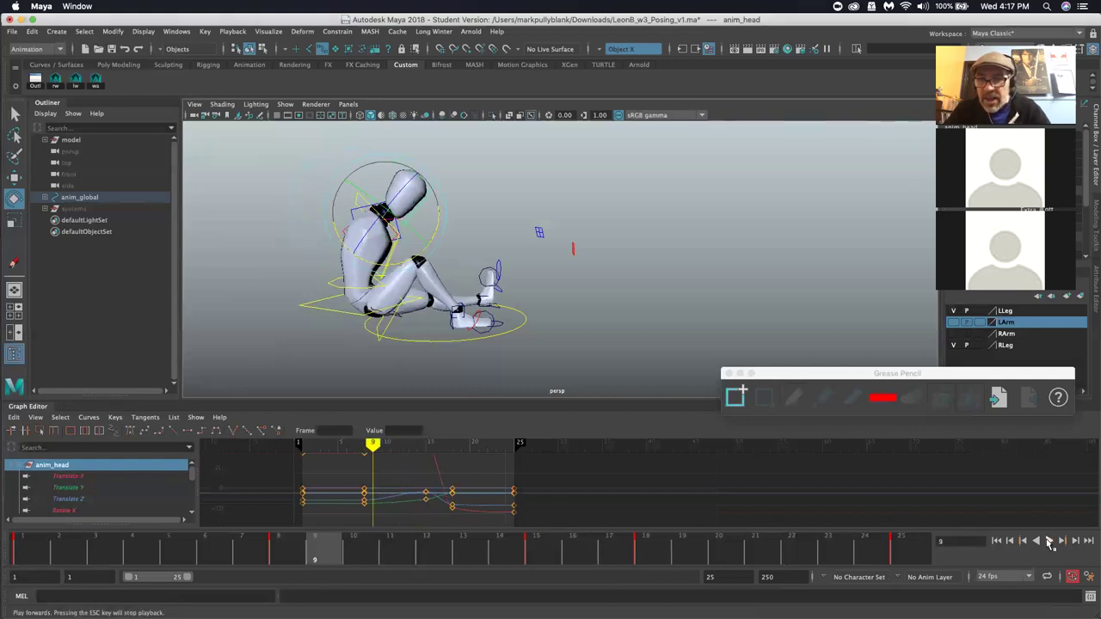
click(1050, 542)
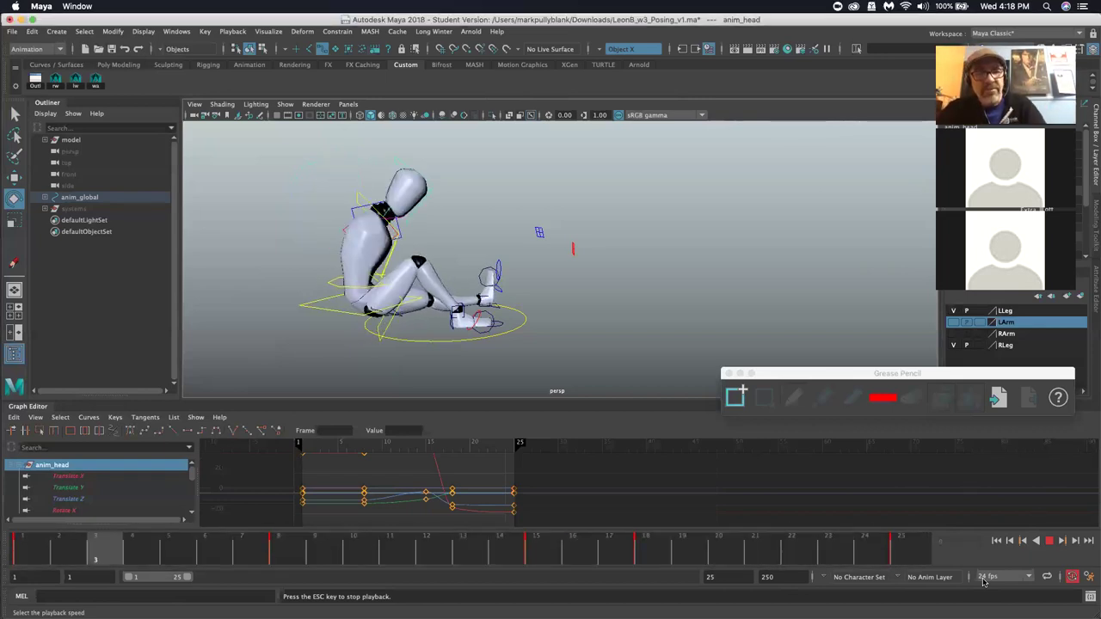
key(Escape)
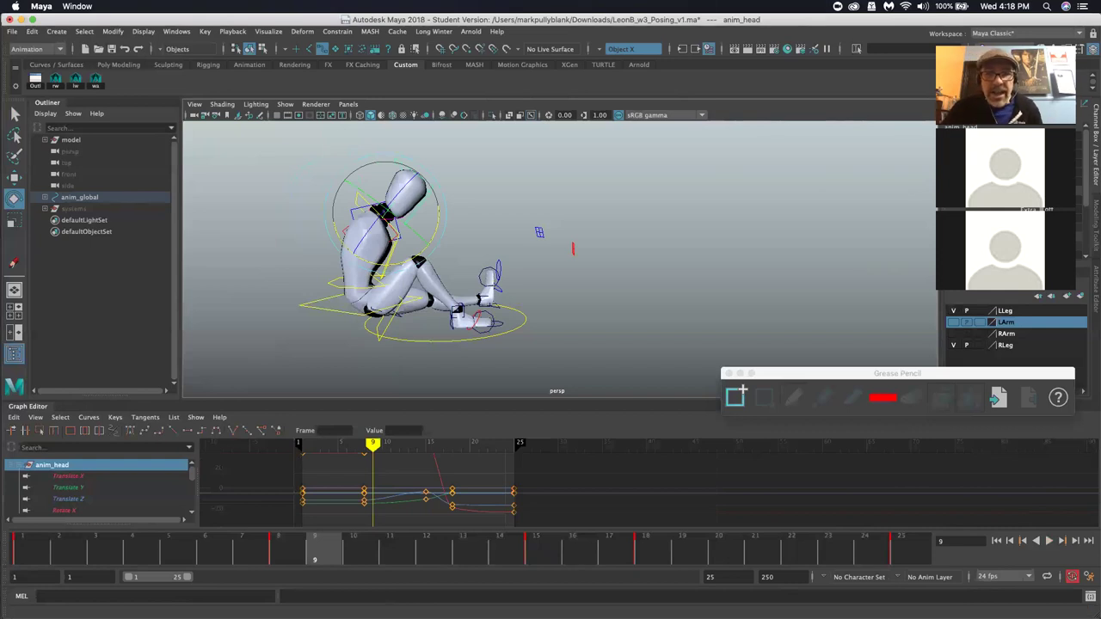
At frame 8, rotate the head control back to an upright angle, key it, and check the head pose at frames 15 and 25
click(645, 542)
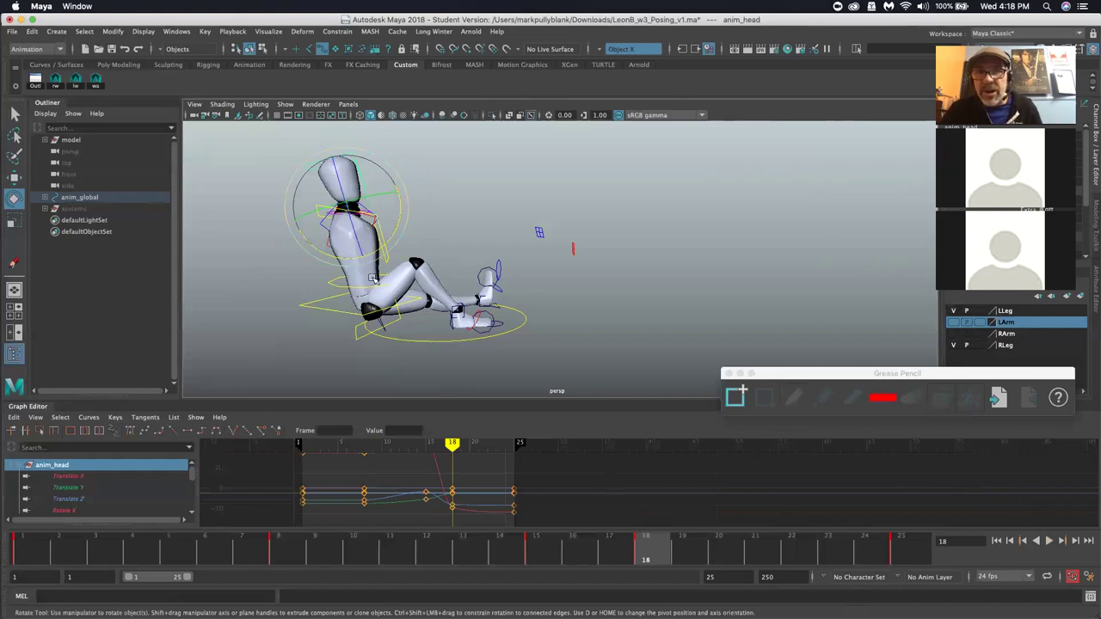
click(278, 556)
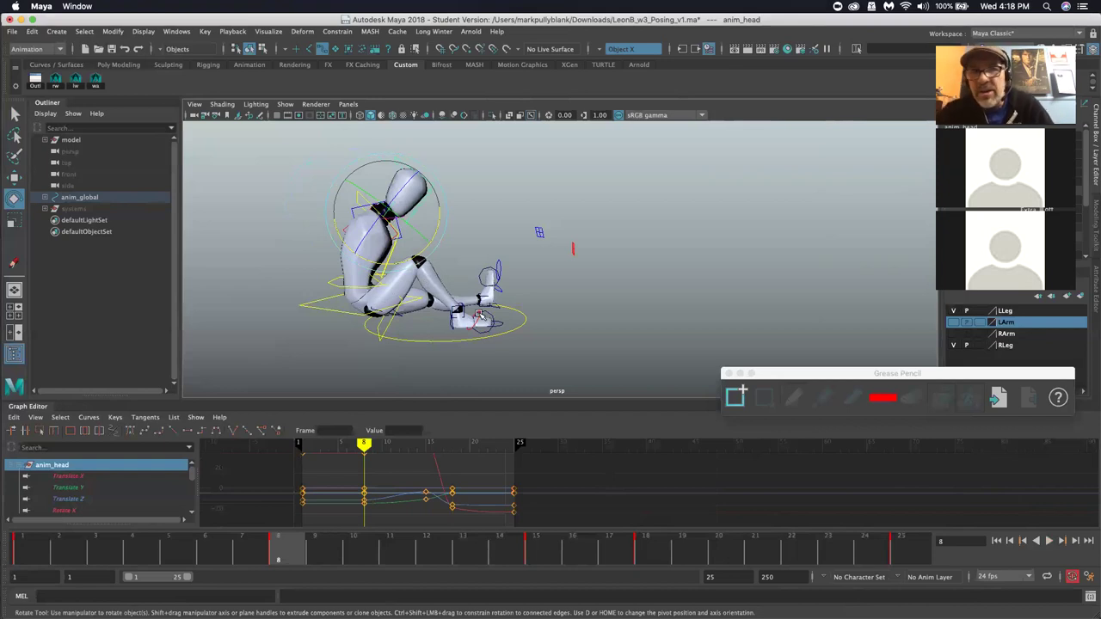
click(457, 172)
click(435, 184)
mouse_move(435, 184)
mouse_down()
mouse_move(434, 208)
mouse_move(435, 191)
mouse_up()
key(s)
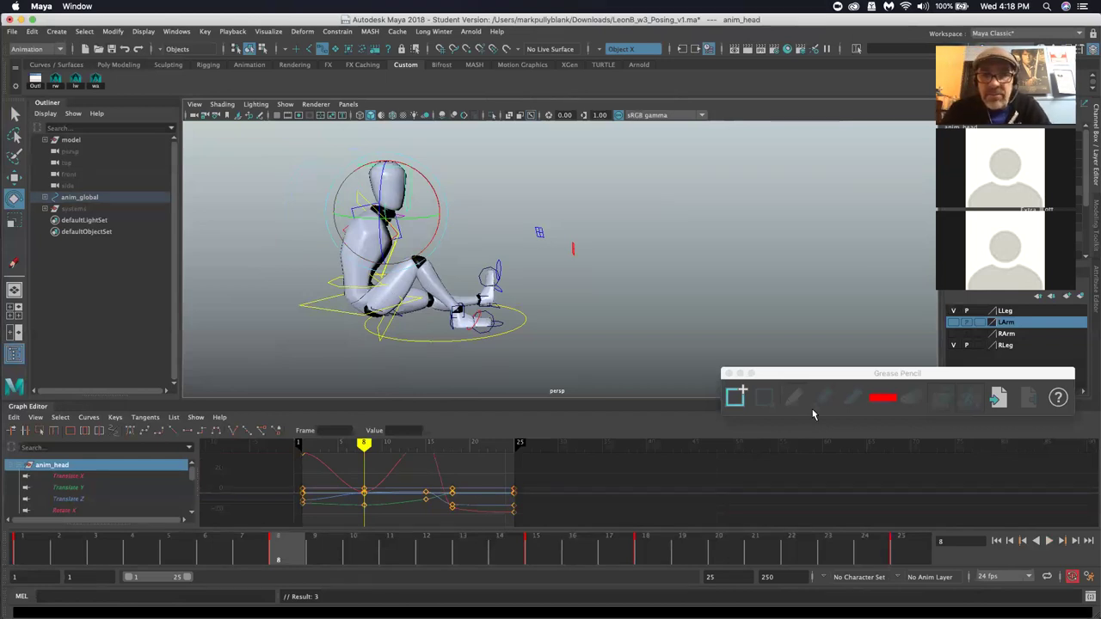
click(535, 556)
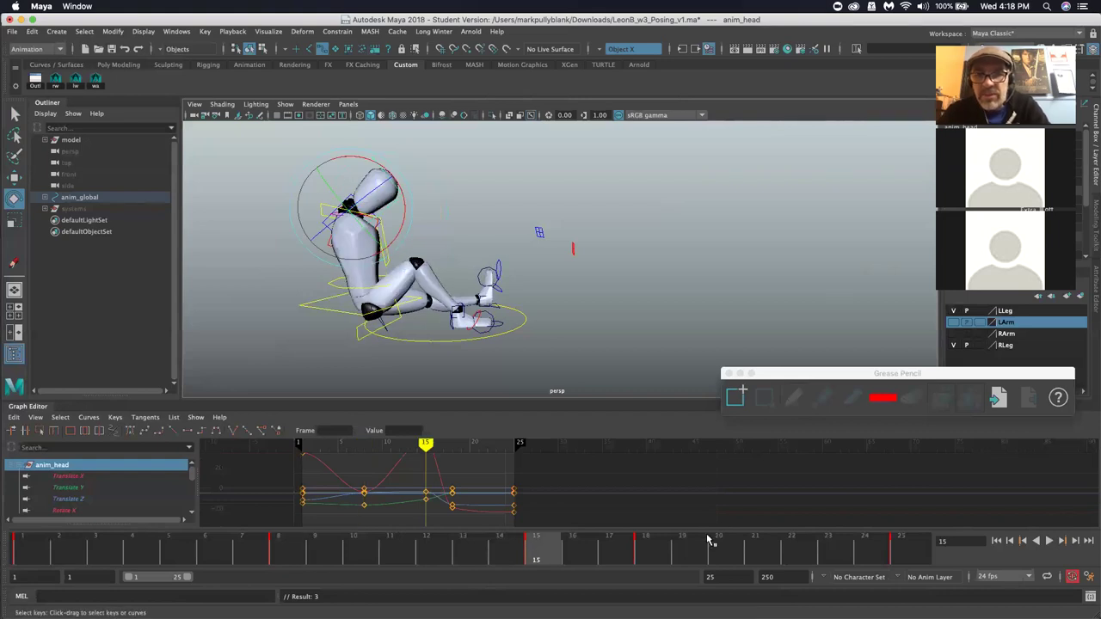
key(period)
click(906, 547)
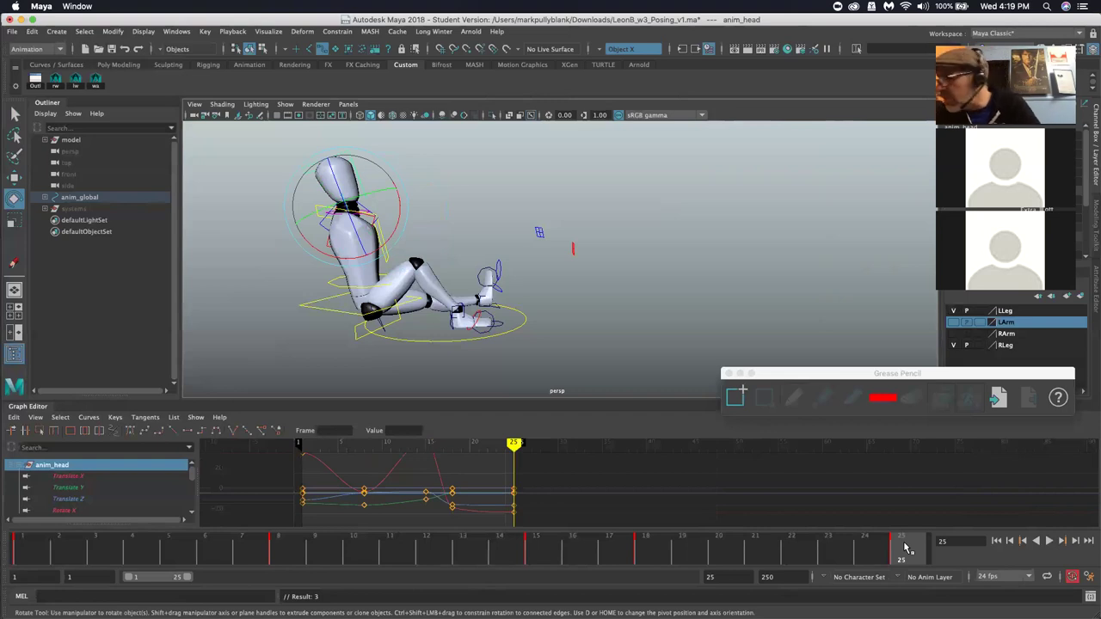
Switch to Box in the browser and to Finder to look over the submissions in the Week 03 folders
key(super+Tab)
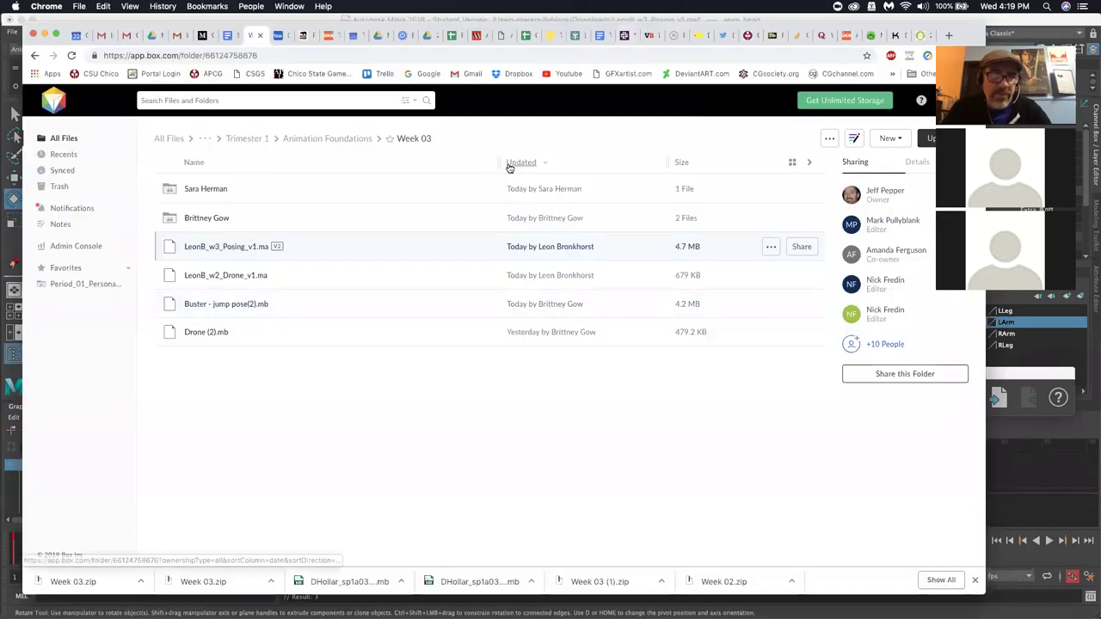
key(super+Tab)
key(super+Tab)
key(super+Tab)
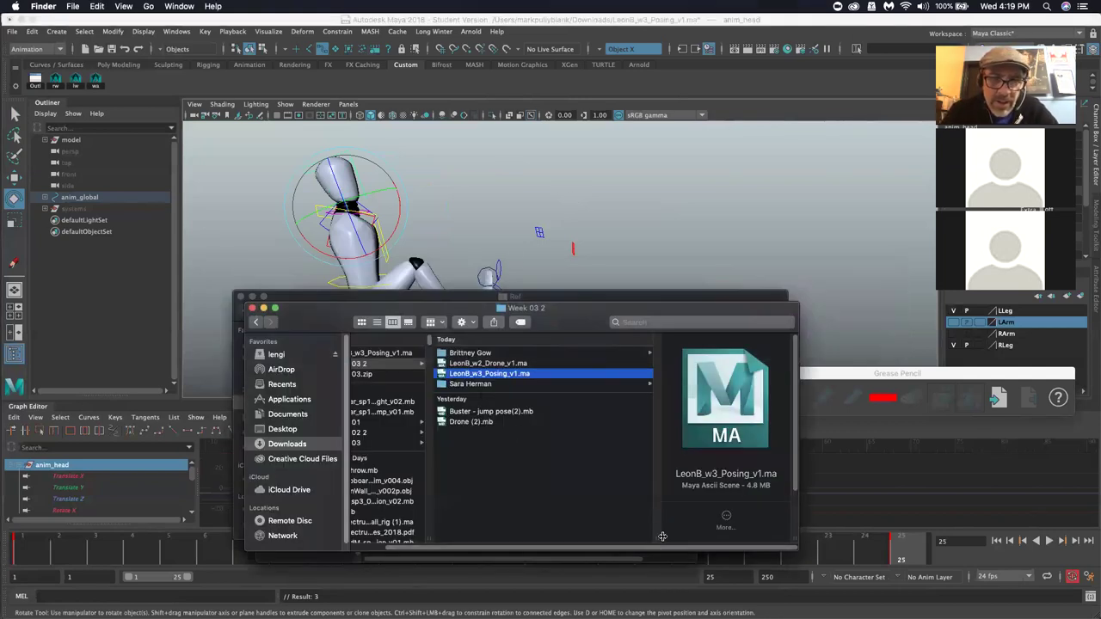
drag(663, 536, 762, 536)
key(super+Tab)
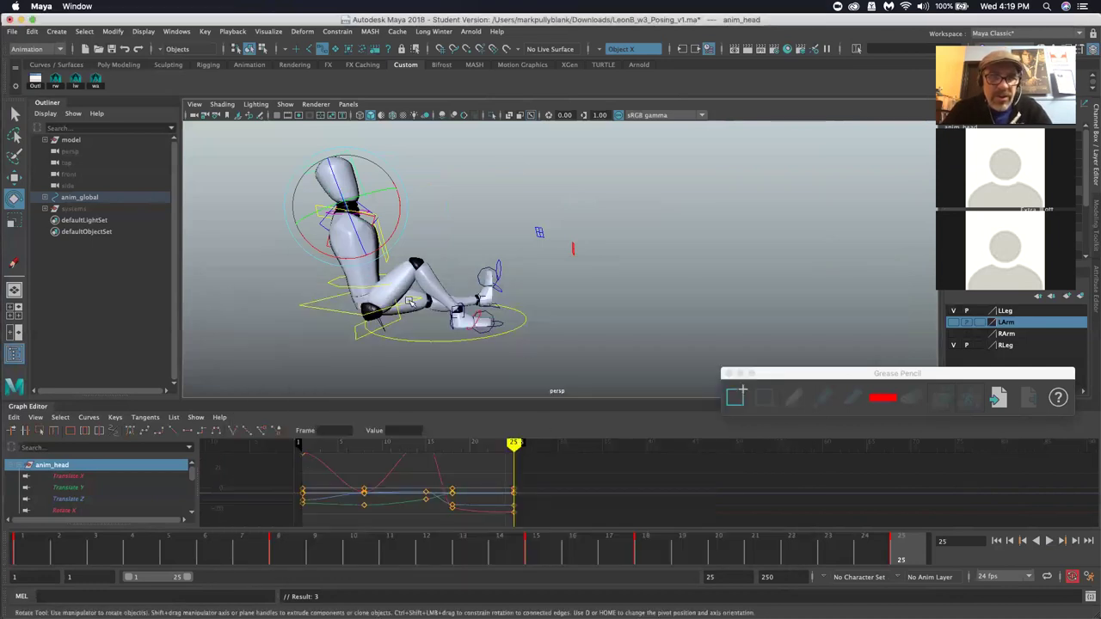
key(super+Tab)
click(411, 306)
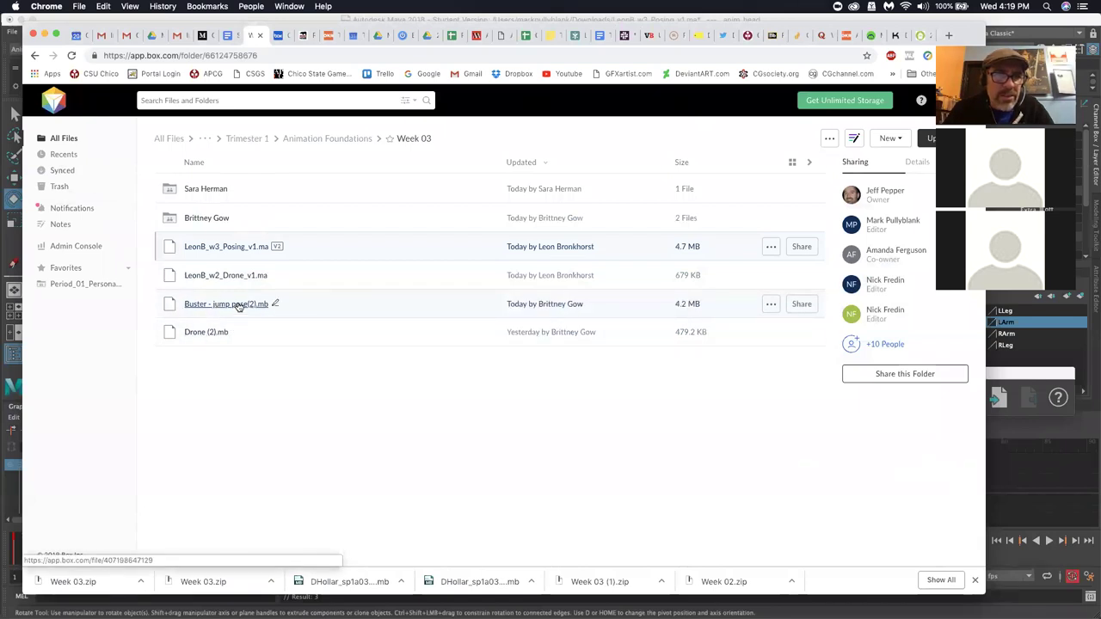
In Finder, locate the student's folder inside Week 03 2 and open Buster - jump pose(2).mb in Maya
key(super+Tab)
key(super+Tab)
key(super+Tab)
key(Tab)
key(super+Tab)
key(Tab)
click(496, 341)
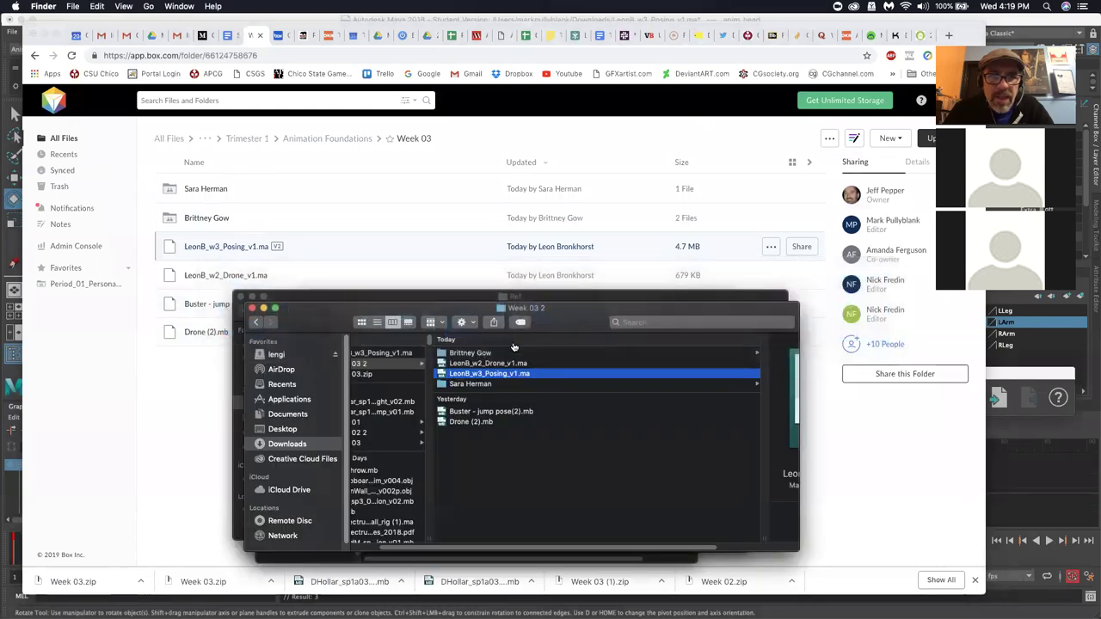
click(465, 354)
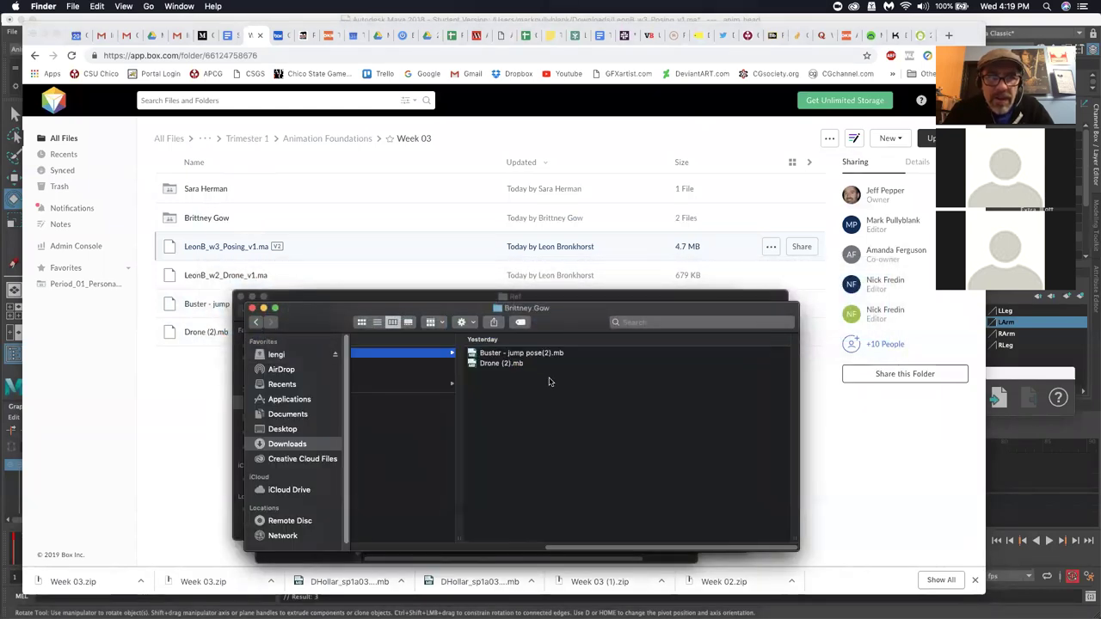
double_click(505, 357)
click(546, 320)
click(523, 342)
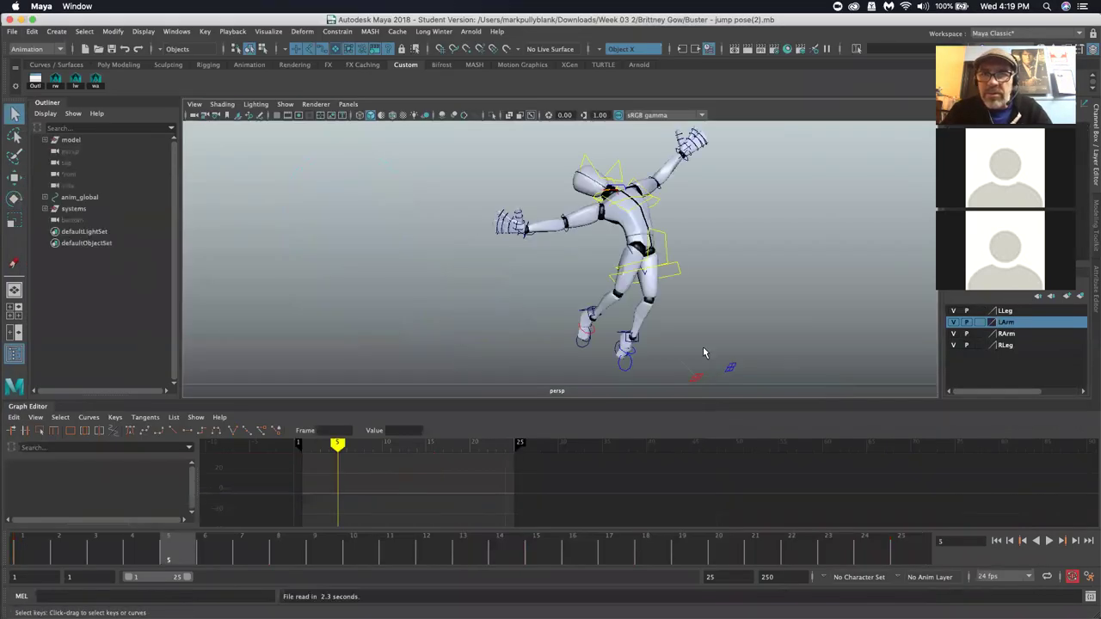
Compare the character's pose across the first frames and examine the jump pose's torso and limbs from several angles
drag(74, 555, 5, 554)
click(98, 546)
click(11, 555)
click(93, 545)
click(14, 554)
click(58, 551)
click(13, 555)
click(58, 550)
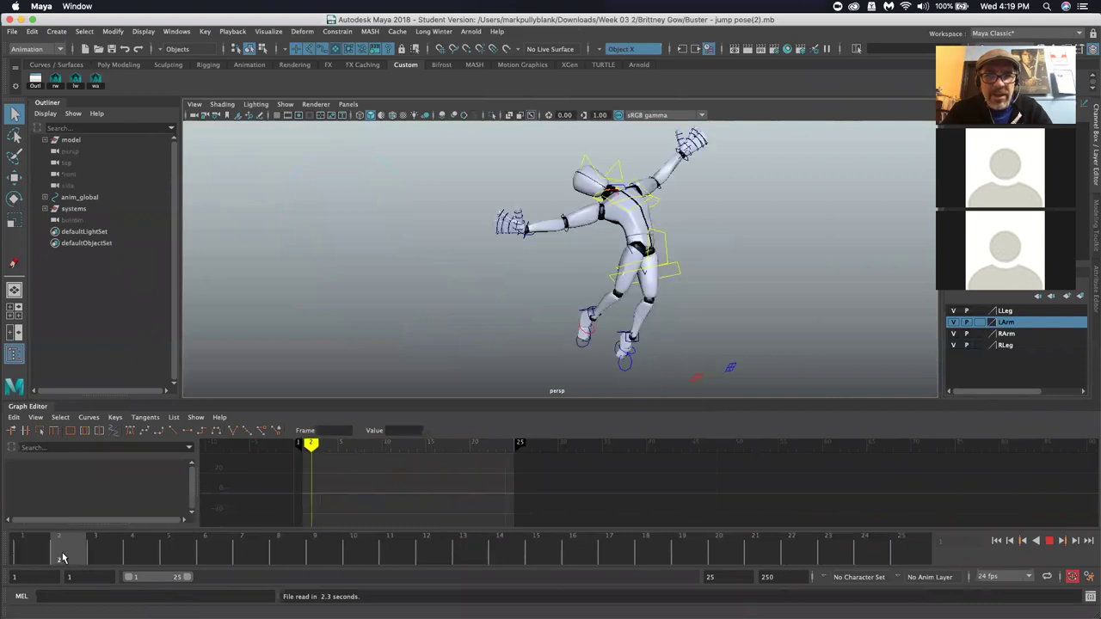
mouse_move(497, 288)
alt+mouse_down()
mouse_move(609, 256)
mouse_move(462, 271)
mouse_move(510, 282)
alt+mouse_up()
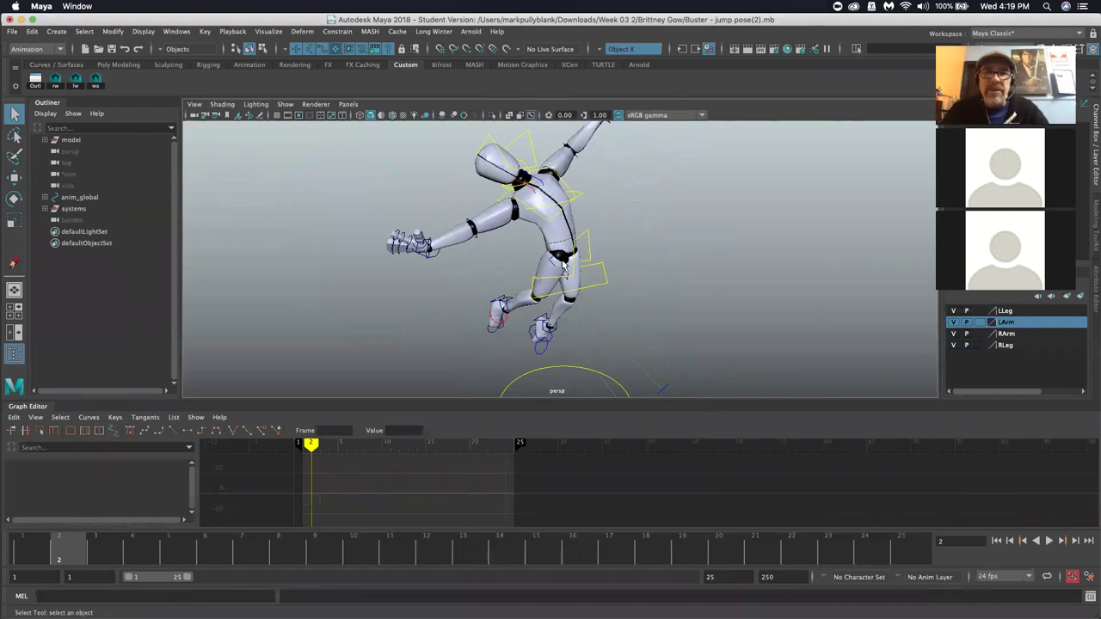
alt+drag(572, 241, 575, 275)
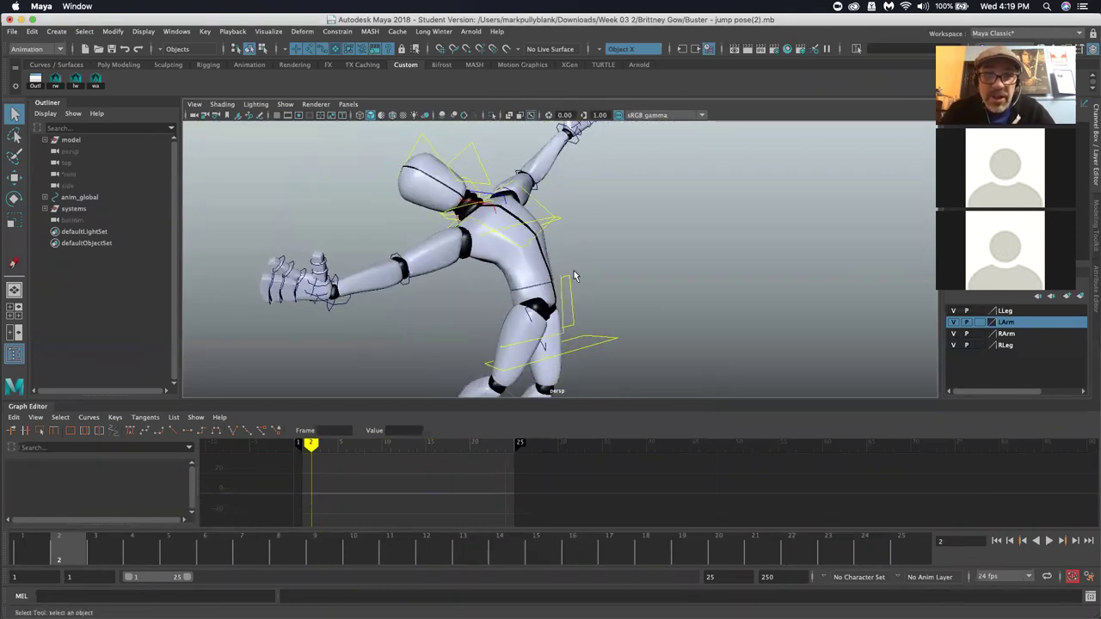
alt+drag(551, 329, 499, 272)
Inspect the back control at frame 2, show the channel values, and rotate the pelvis control to about X 18.6, Y 19.8, Z -7.1
click(515, 258)
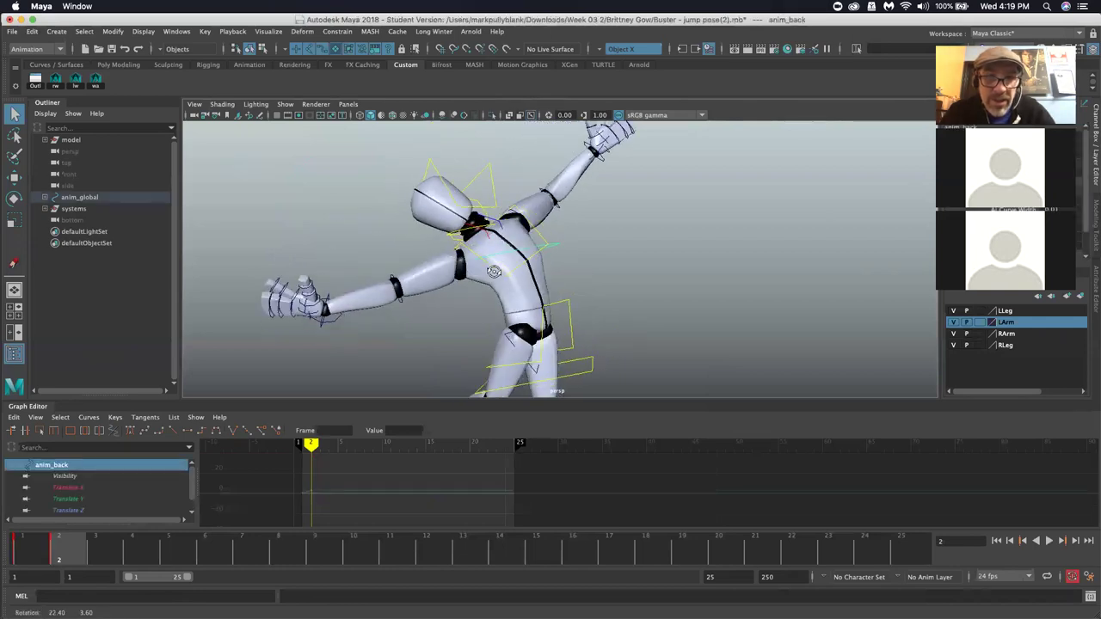
key(w)
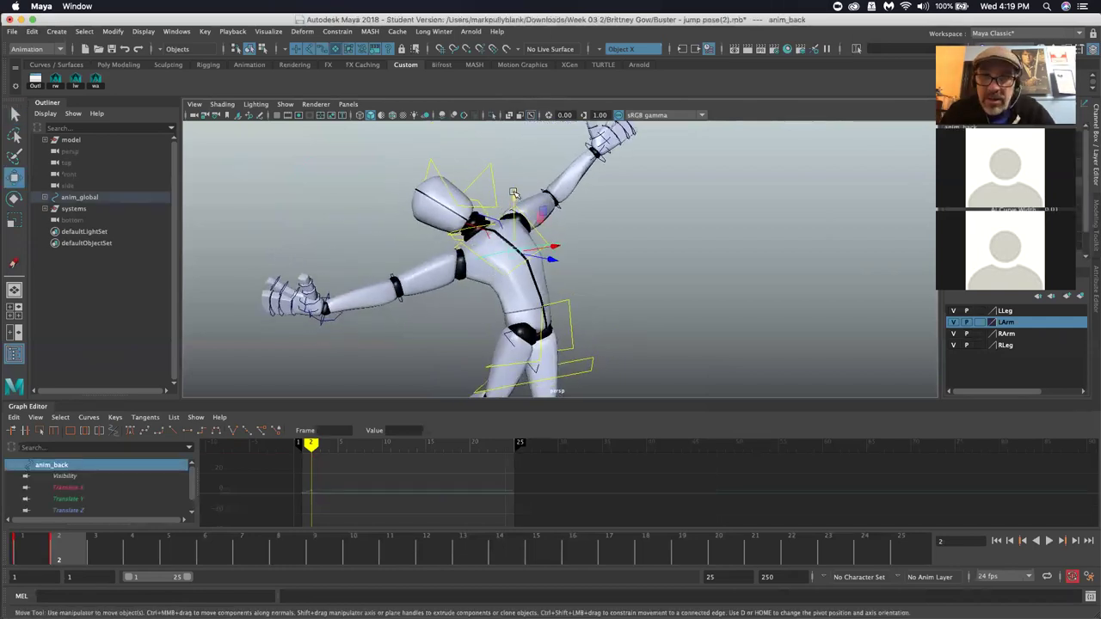
alt+drag(514, 248, 560, 293)
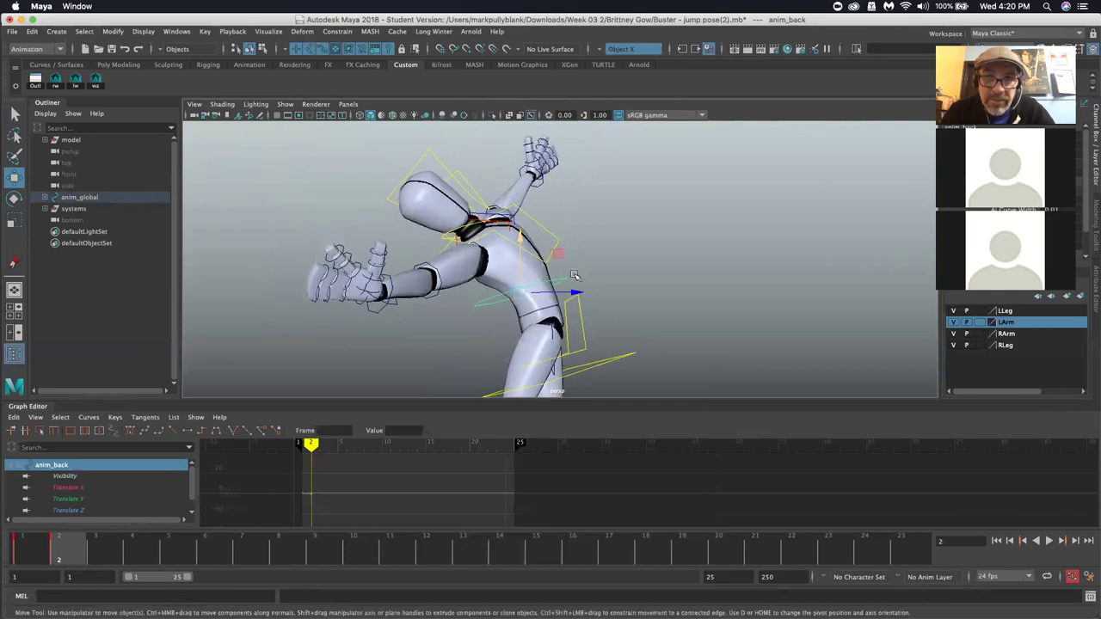
click(948, 52)
alt+drag(555, 289, 579, 342)
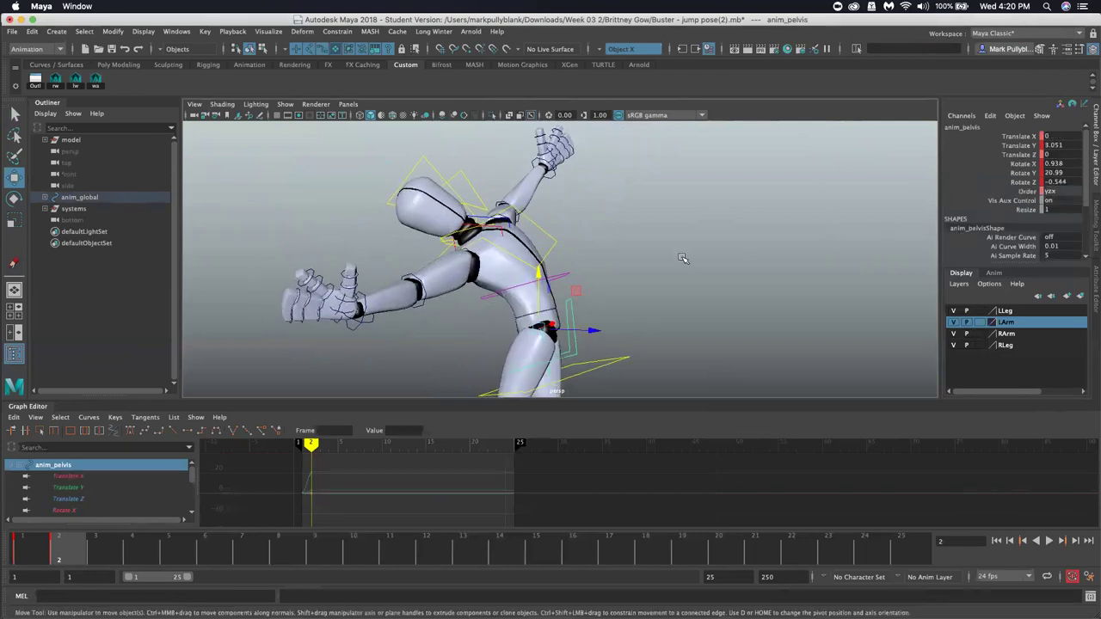
key(e)
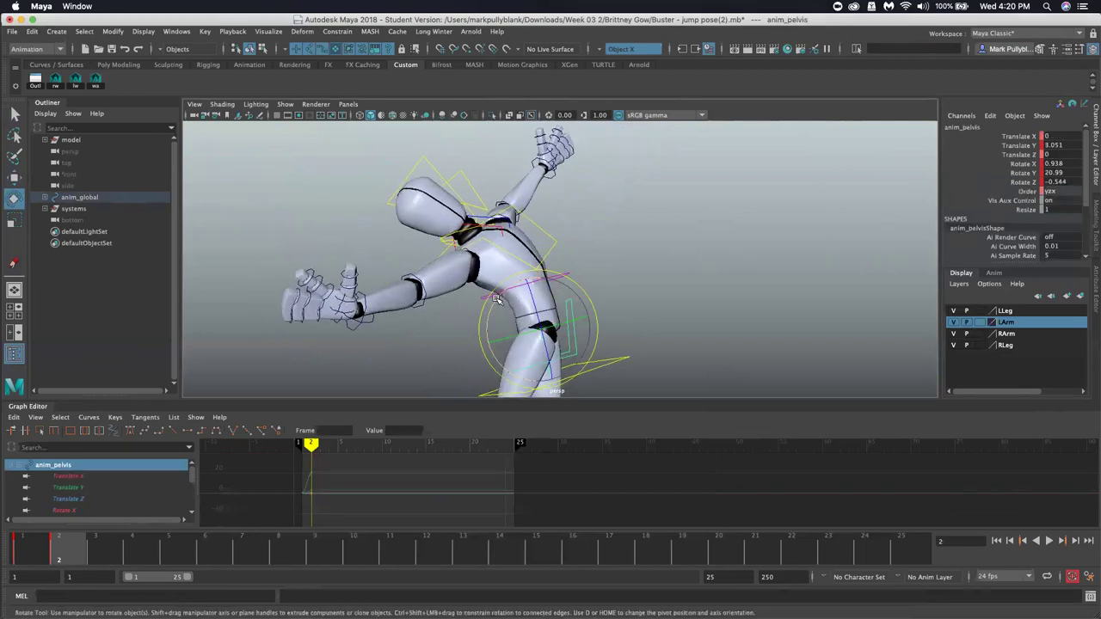
drag(497, 298, 559, 251)
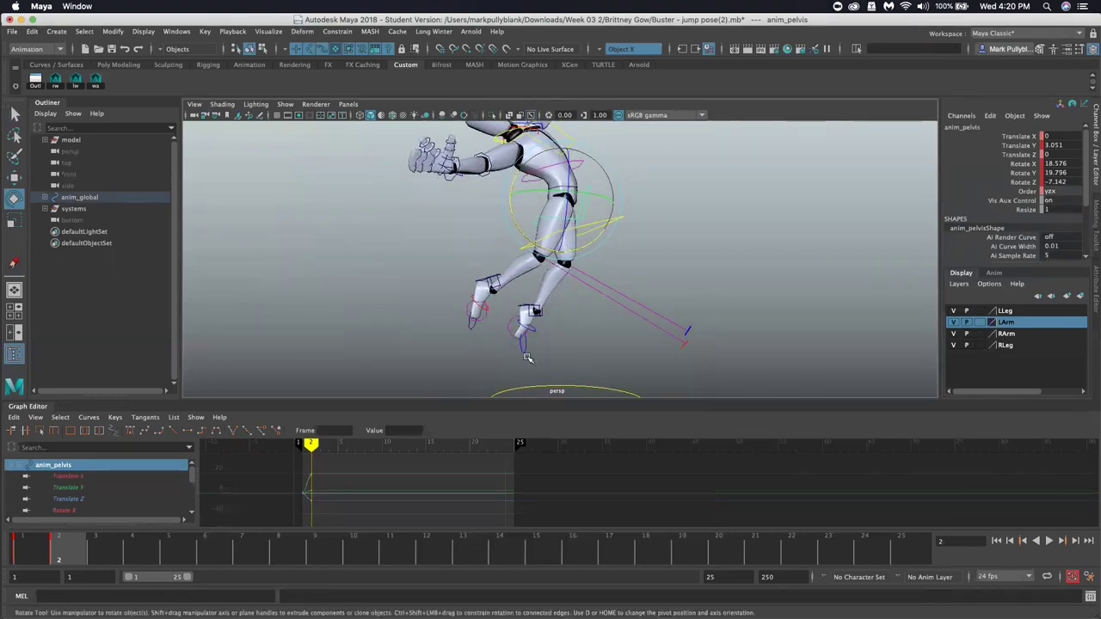
Disable surface selection, raise the right leg IK control to about Y 13.5, Z -8.3, and rotate it to about X 95
click(496, 288)
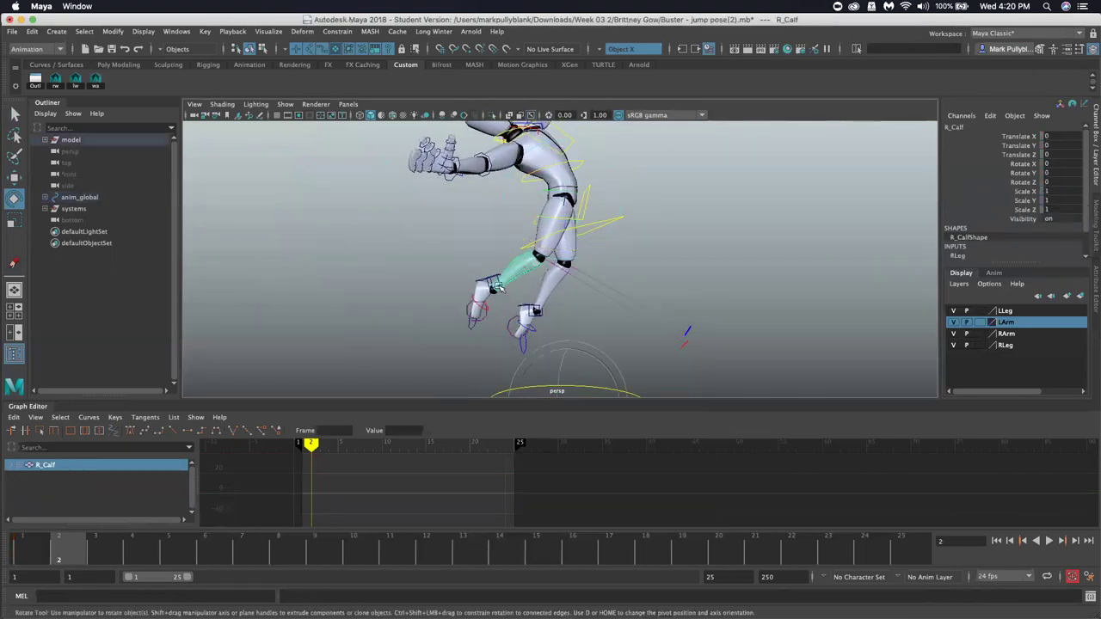
click(522, 320)
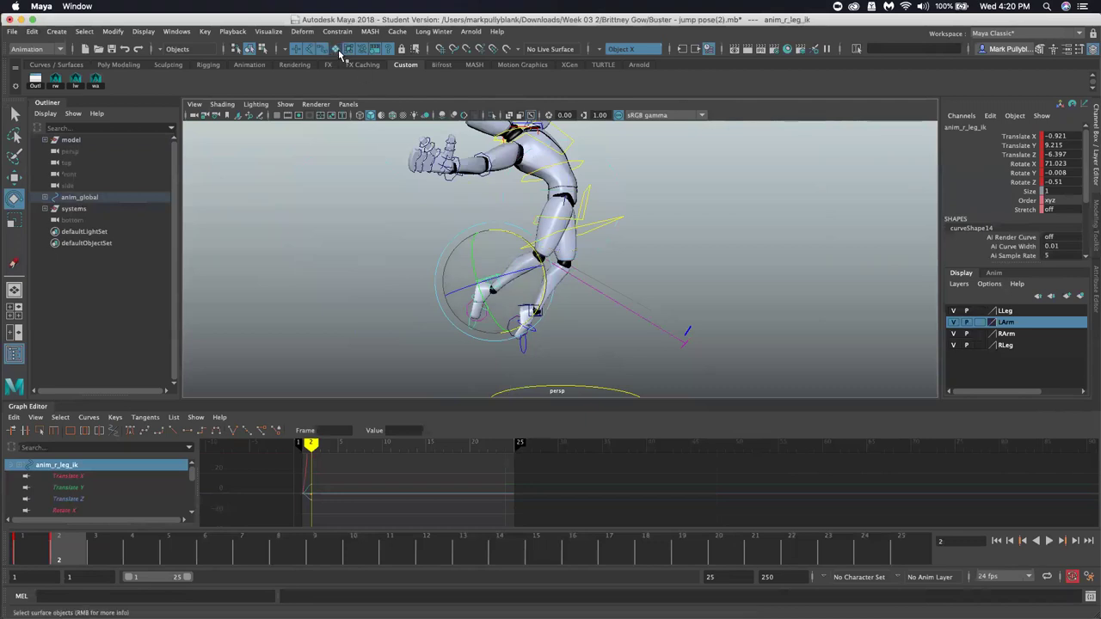
key(w)
drag(492, 224, 494, 265)
key(e)
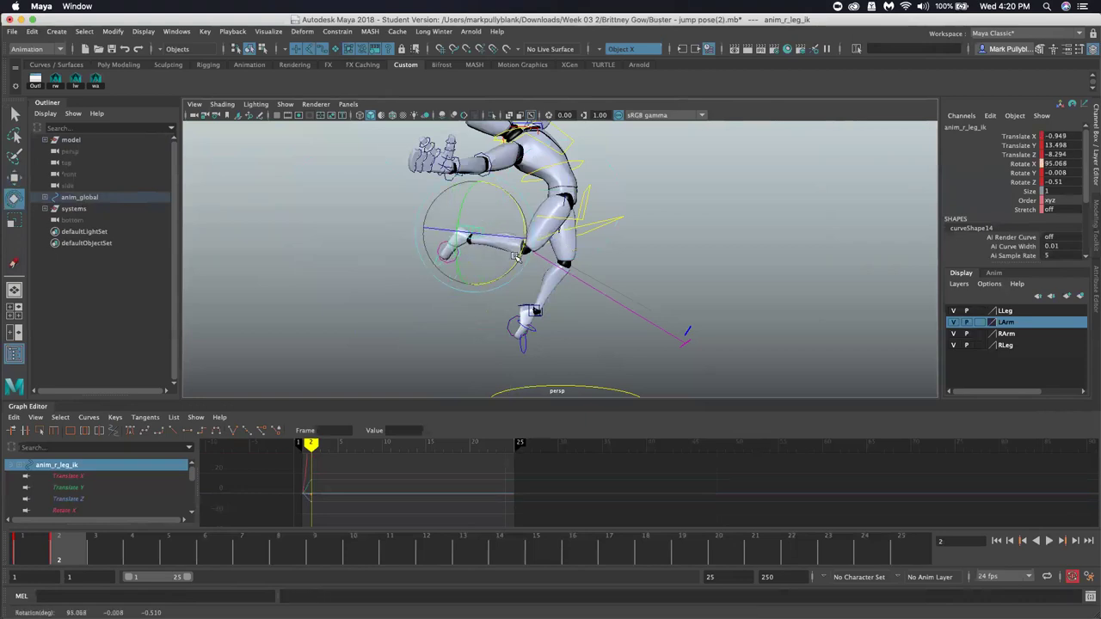
Select the toe bend control on the raised right foot and inspect its rotation values
click(469, 272)
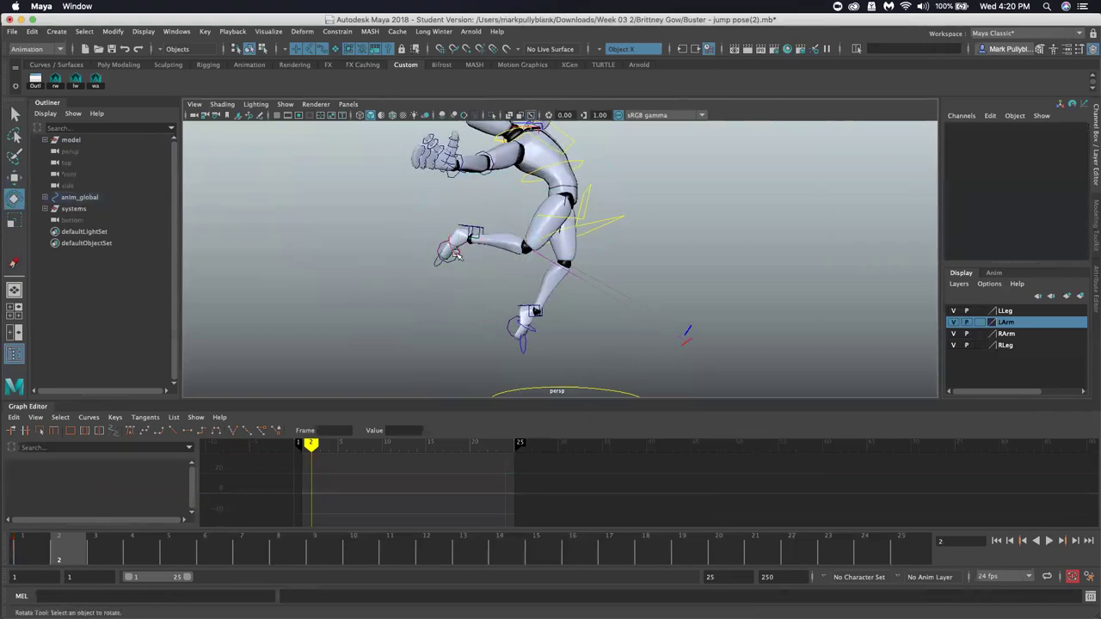
click(450, 252)
click(385, 276)
click(449, 257)
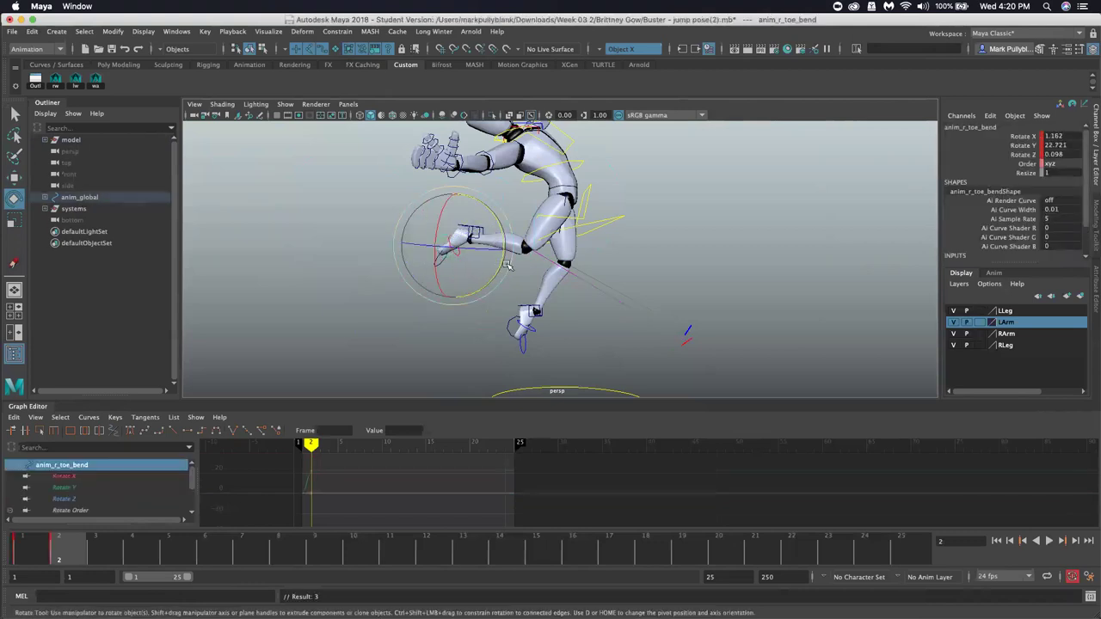
Raise the left clavicle control slightly and select the left shoulder FK control to examine the shoulder up close
mouse_move(510, 280)
alt+mouse_down()
mouse_move(491, 258)
mouse_move(504, 247)
mouse_move(501, 314)
mouse_move(501, 299)
alt+mouse_up()
scroll(545, 239, up, 5)
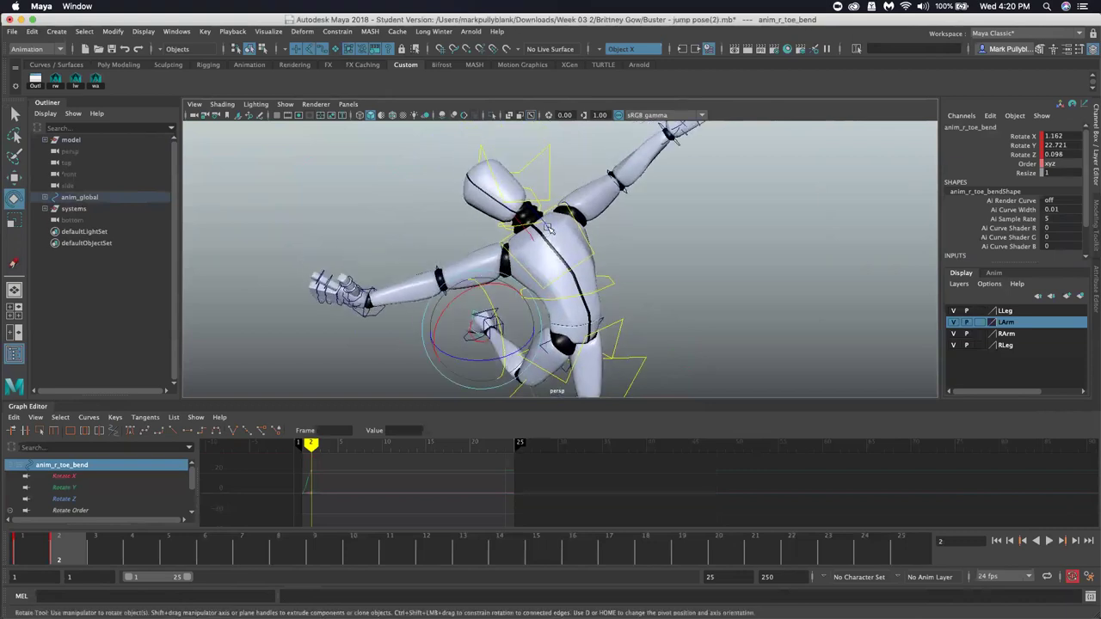
click(547, 227)
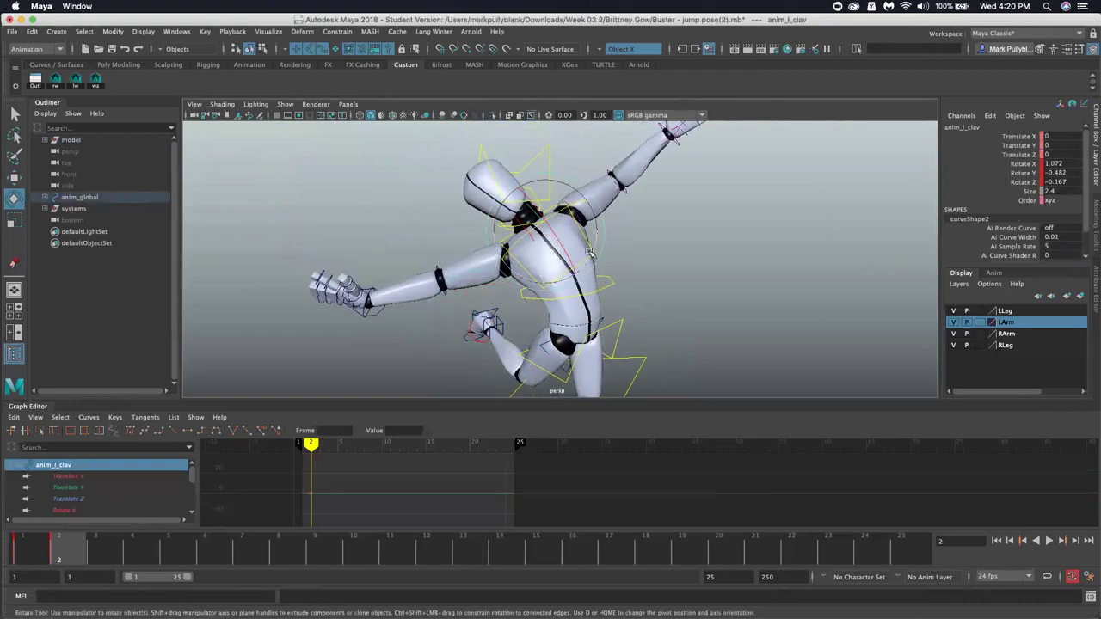
click(545, 185)
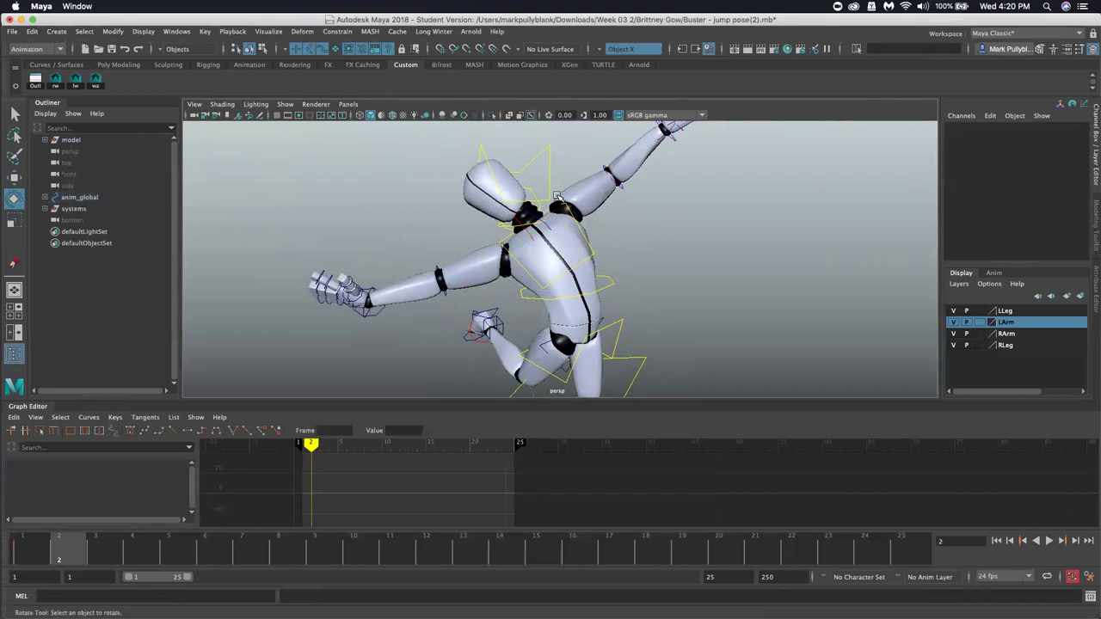
click(557, 197)
drag(579, 256, 542, 245)
alt+right_drag(542, 245, 520, 155)
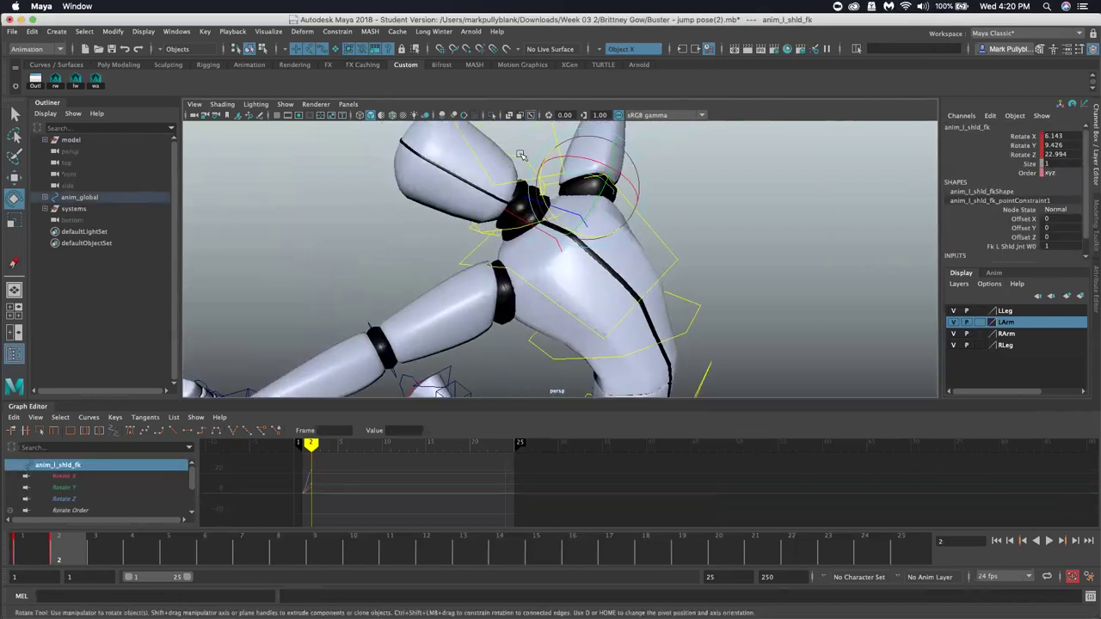
Check the head's tilt on the main head control and set the auxiliary head control's Rotate X, Y and Z to 0
click(517, 157)
alt+drag(763, 209, 463, 187)
click(478, 153)
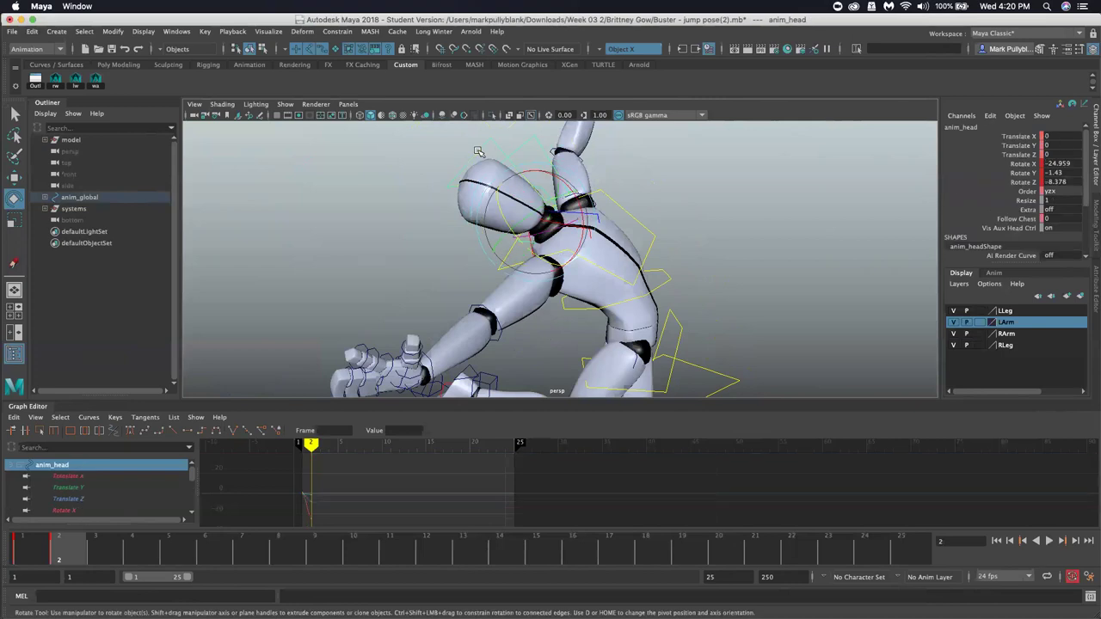
alt+drag(515, 211, 553, 204)
click(678, 273)
click(508, 167)
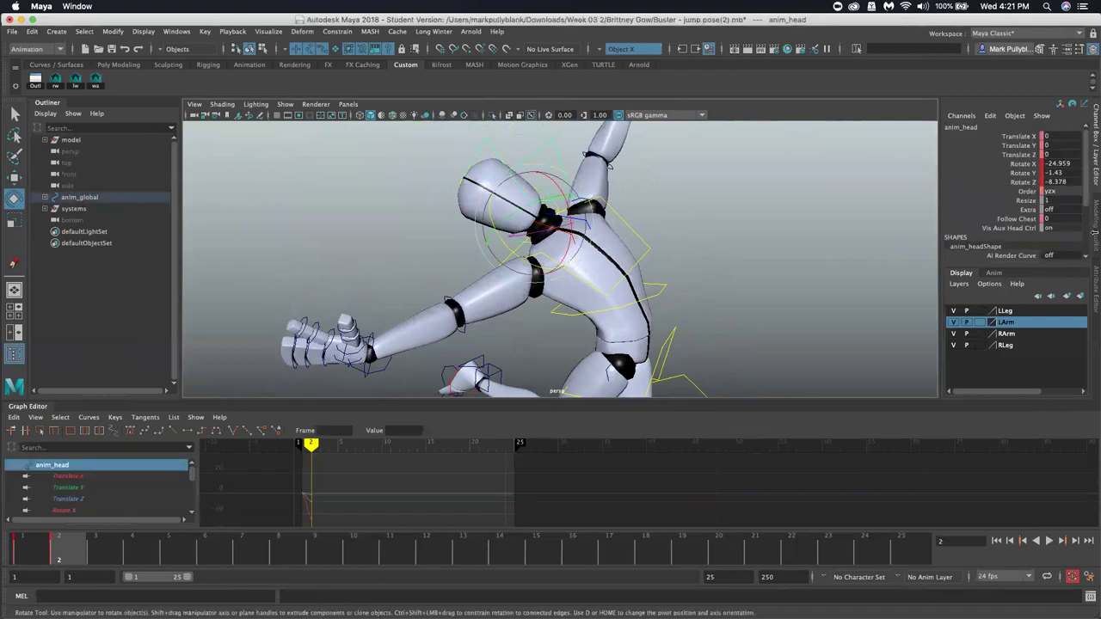
click(606, 234)
alt+drag(607, 235, 585, 185)
click(543, 193)
drag(1060, 136, 1063, 157)
text(0)
key(Return)
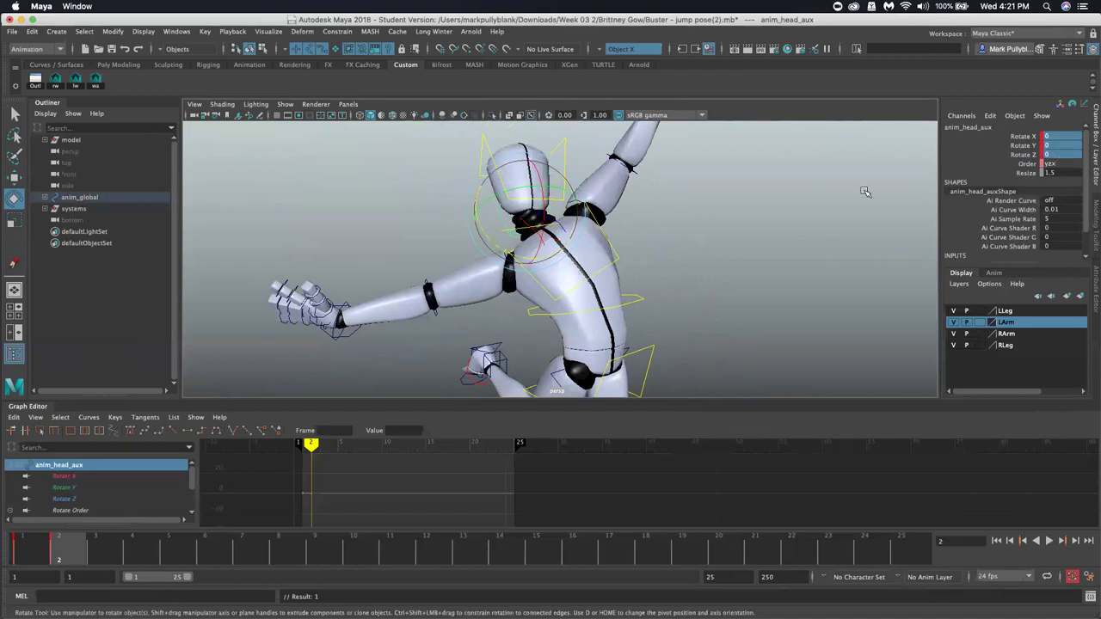
Select the main head control for adjusting the head's pose
click(658, 213)
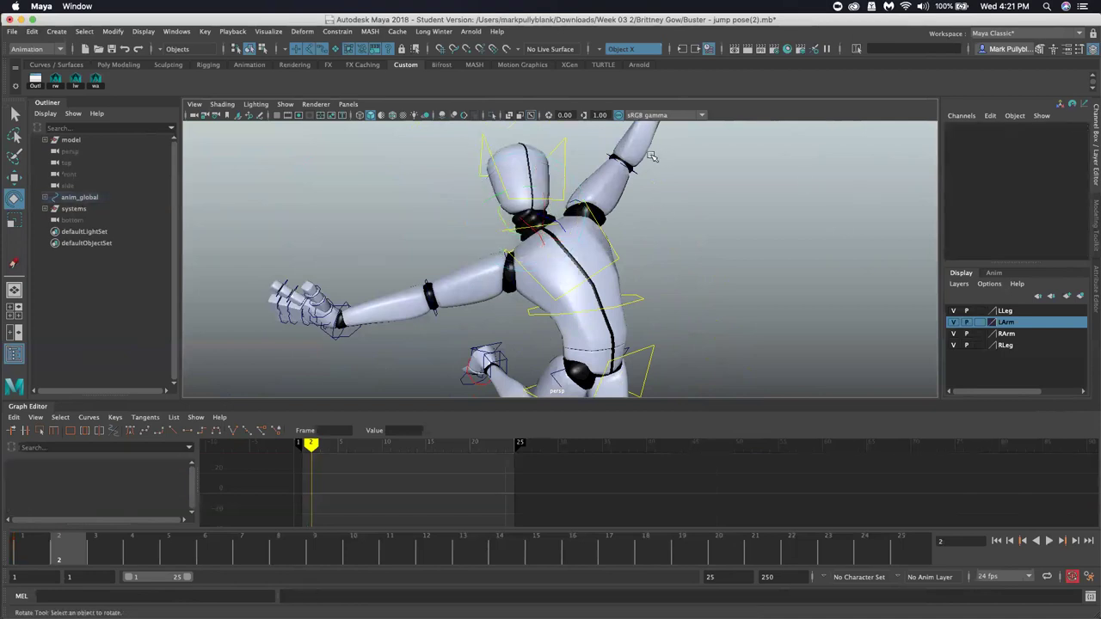
click(504, 178)
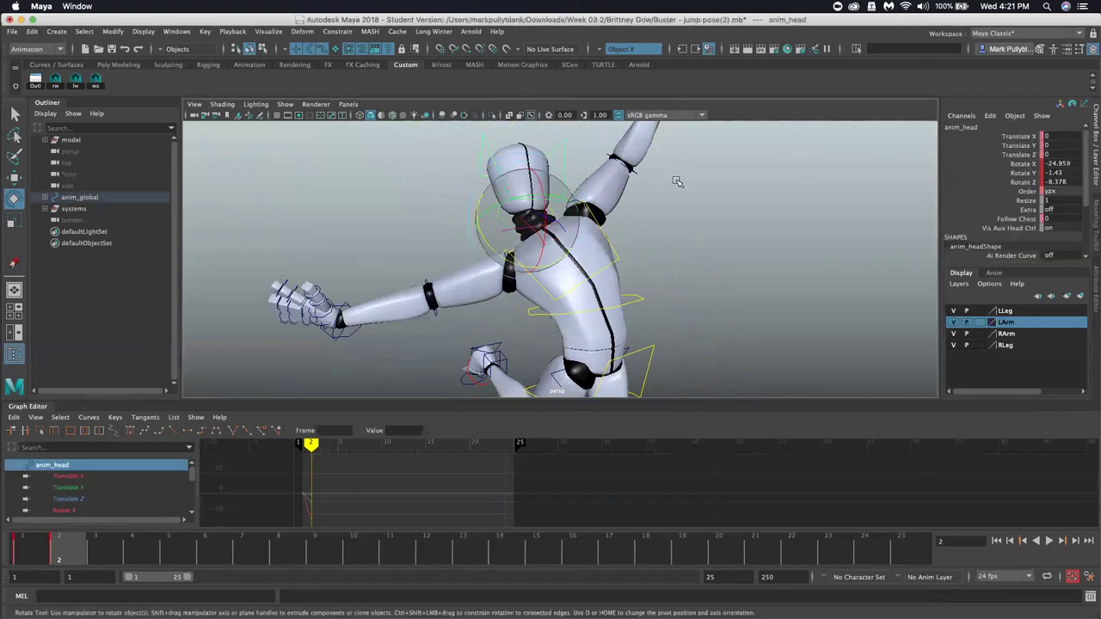
Turn off the head control's Vis Aux Head Ctrl attribute and deselect the control
double_click(1052, 228)
text(0)
key(Return)
click(435, 207)
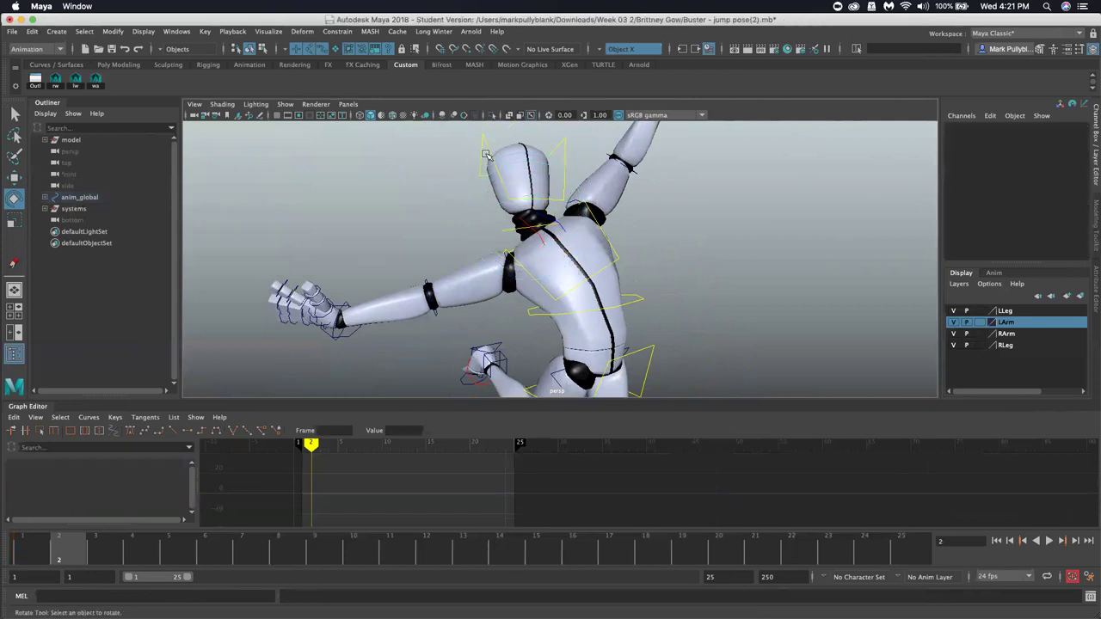
Rotate the character's head control to about -39.2, -26.3 and 20.7 degrees in X, Y and Z
click(487, 156)
drag(490, 228, 504, 195)
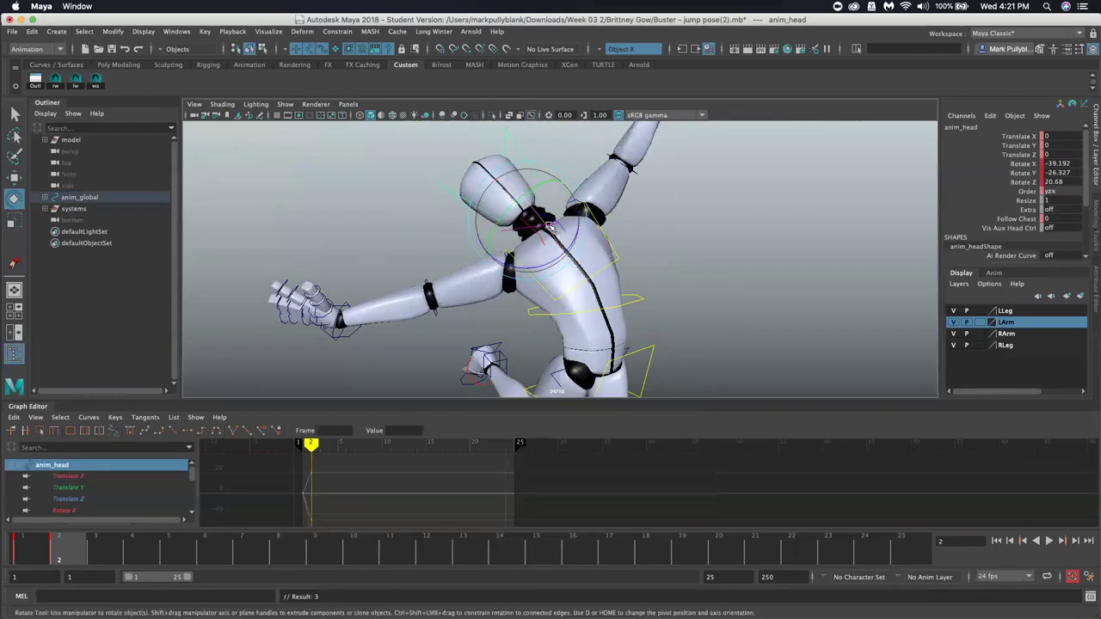
scroll(520, 247, down, 5)
alt+drag(520, 247, 681, 259)
click(654, 264)
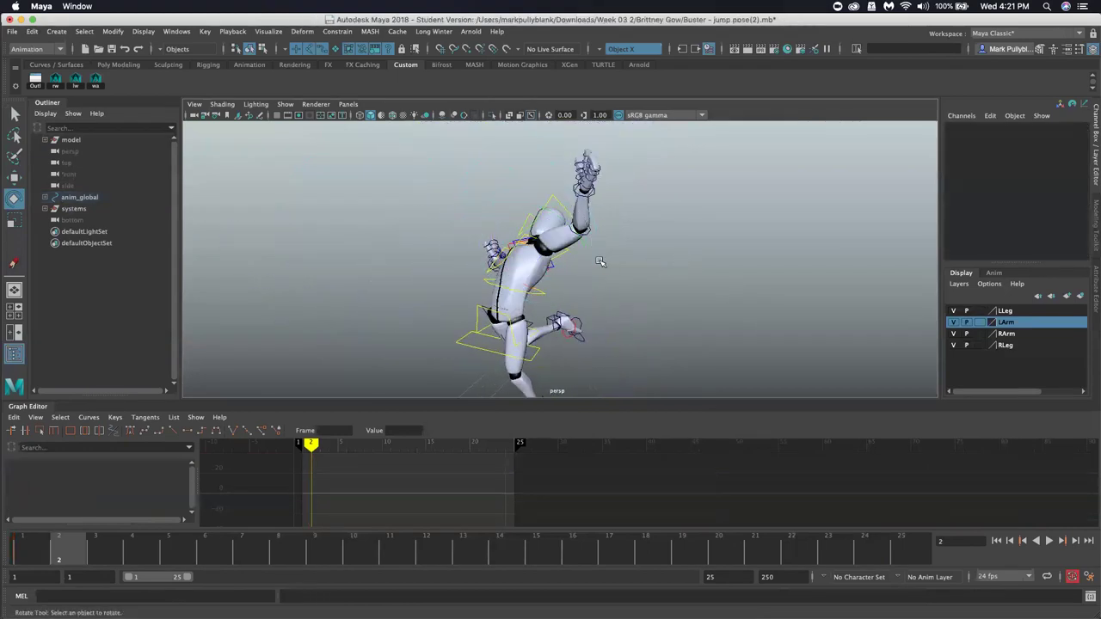
alt+drag(583, 268, 634, 270)
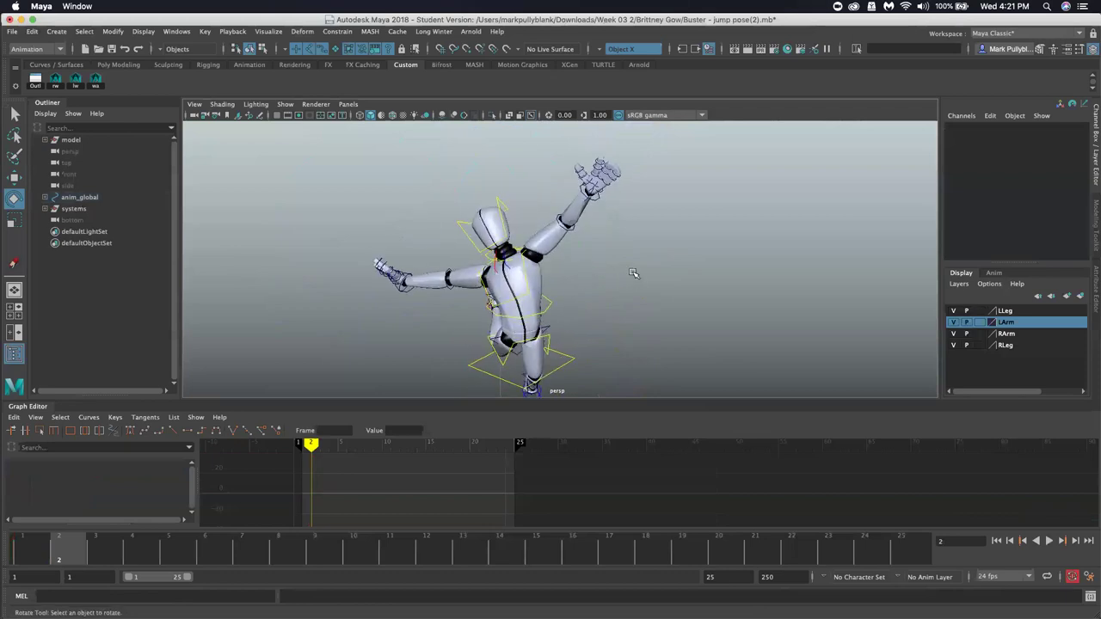
Examine the raised left arm from several angles, selecting its shoulder FK control and the left clavicle control
scroll(632, 272, up, 4)
click(527, 256)
alt+drag(527, 256, 618, 252)
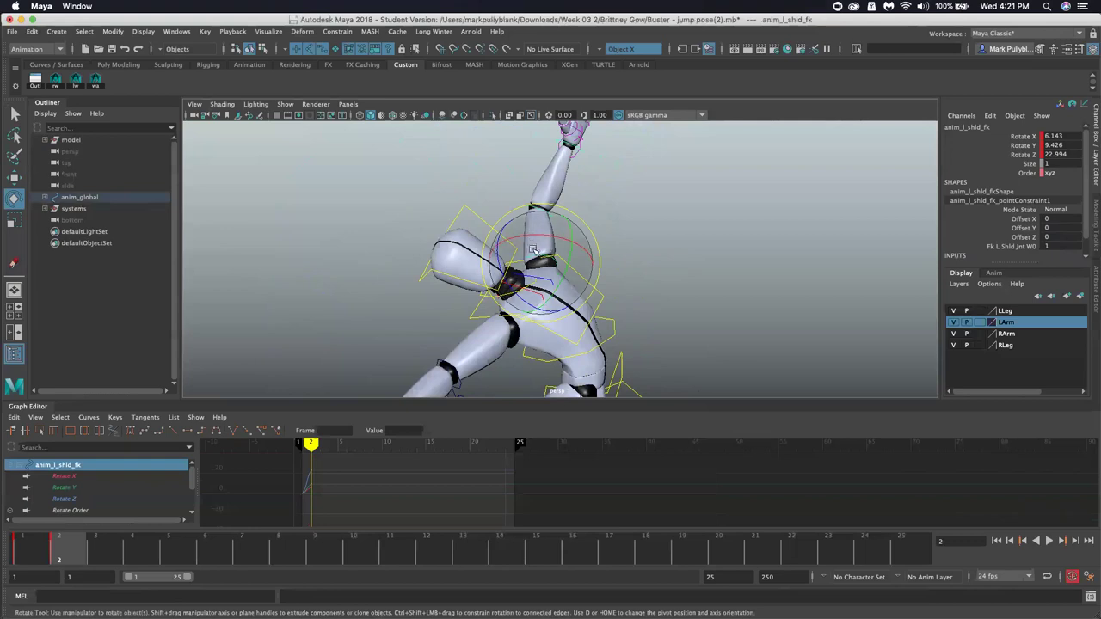
alt+drag(513, 238, 558, 250)
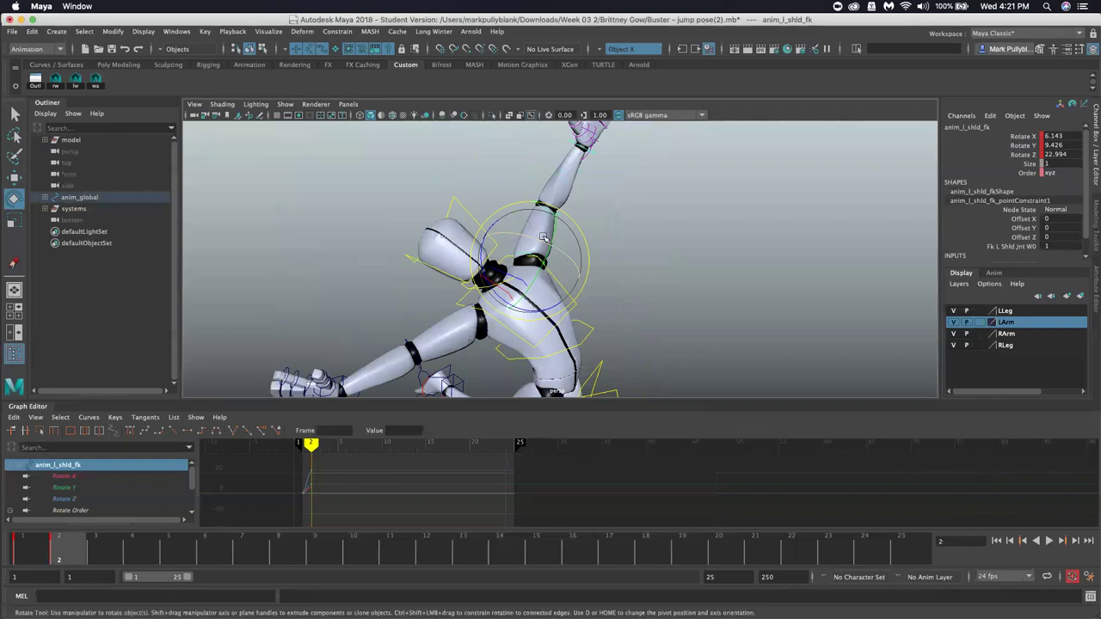
drag(545, 240, 582, 281)
click(560, 267)
click(479, 271)
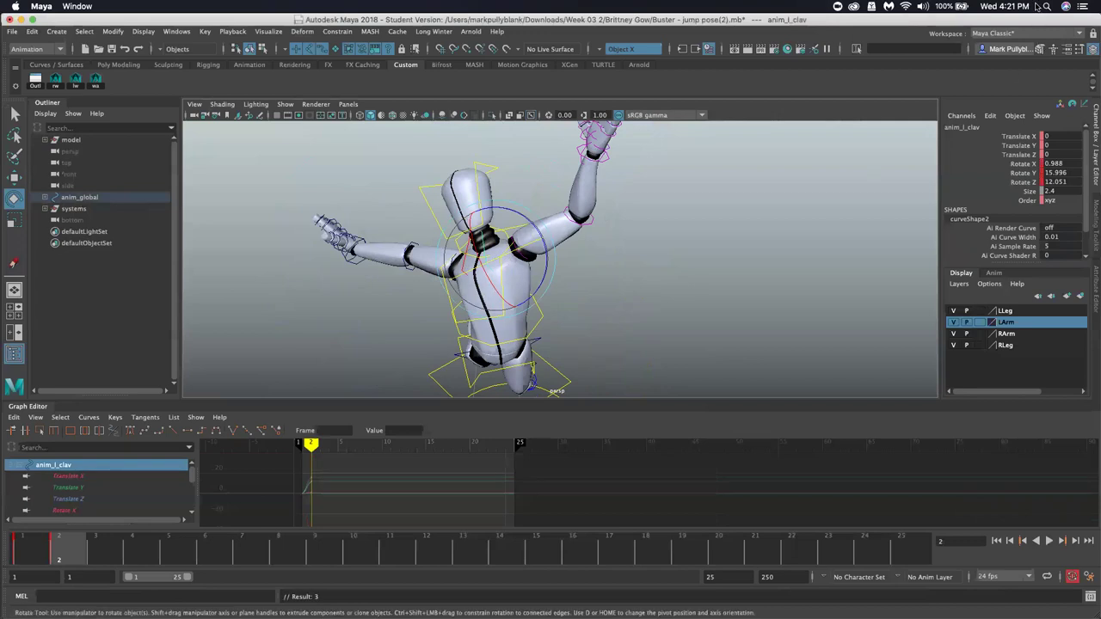
Rotate the left wrist FK control to about -61.4, 9.8 and 6.9 degrees in X, Y and Z
click(611, 162)
drag(569, 140, 587, 148)
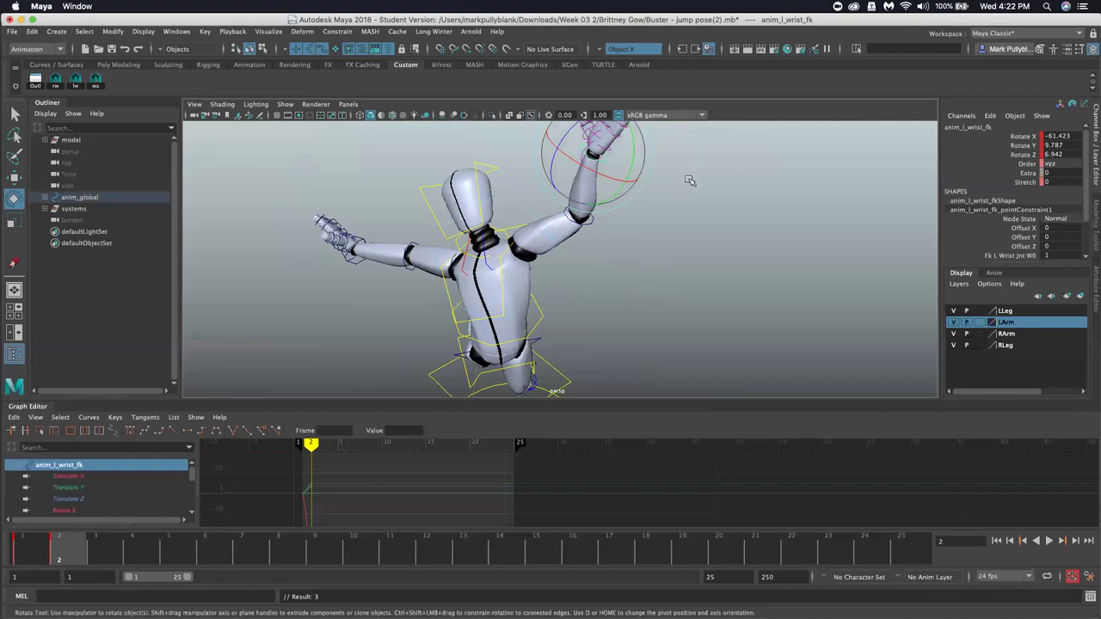
alt+drag(495, 204, 603, 181)
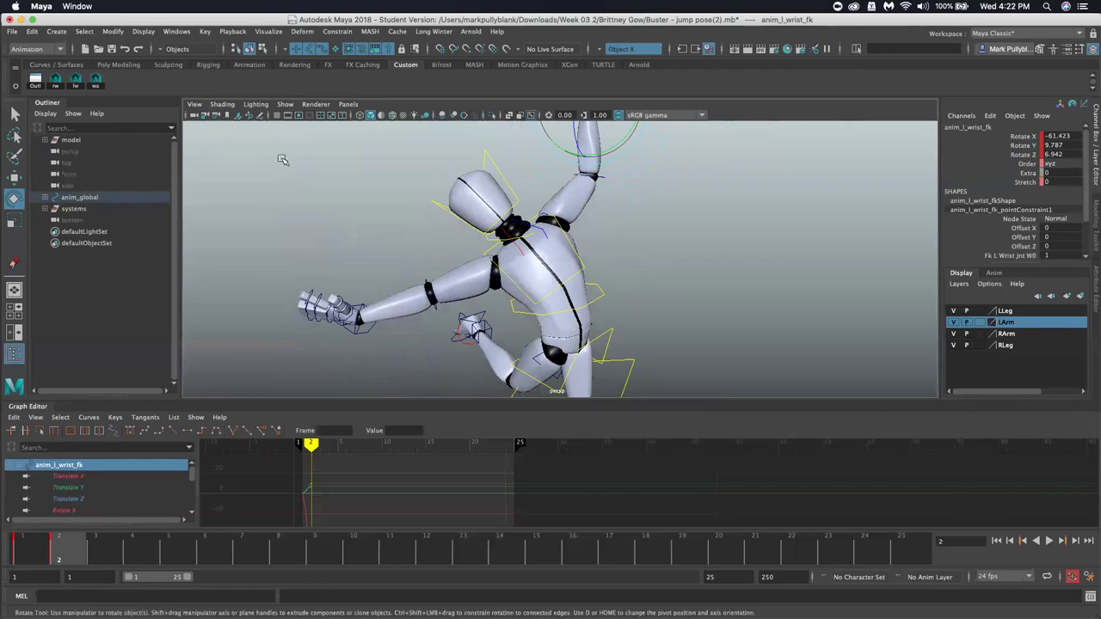
Open the Grease Pencil, add a drawing frame at frame 2 and enable Grease Pencil display in the viewport
click(261, 115)
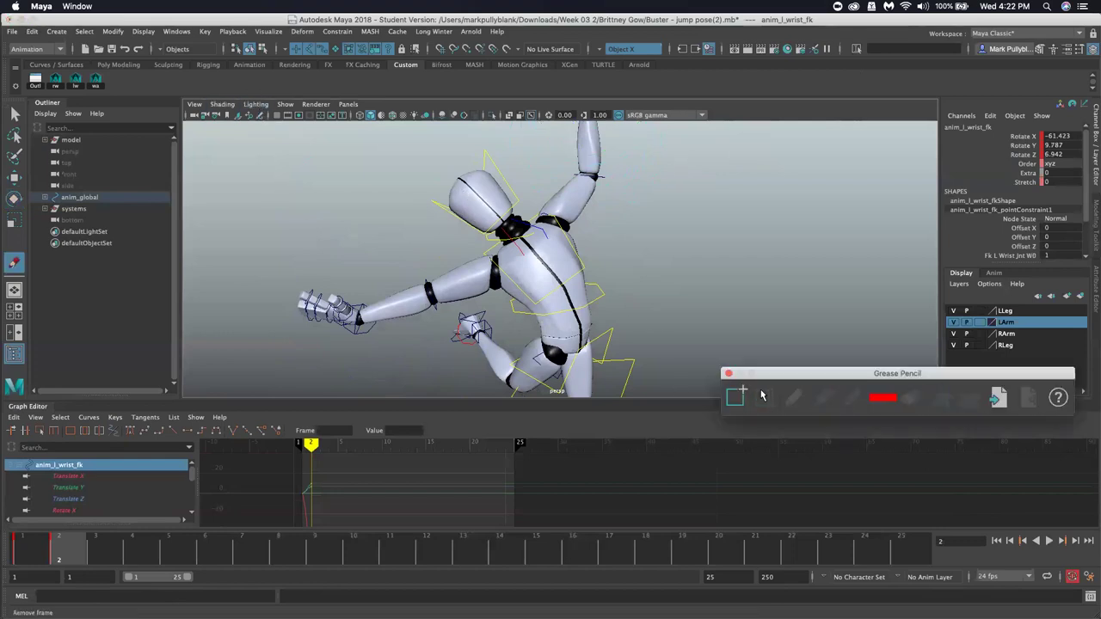
click(737, 396)
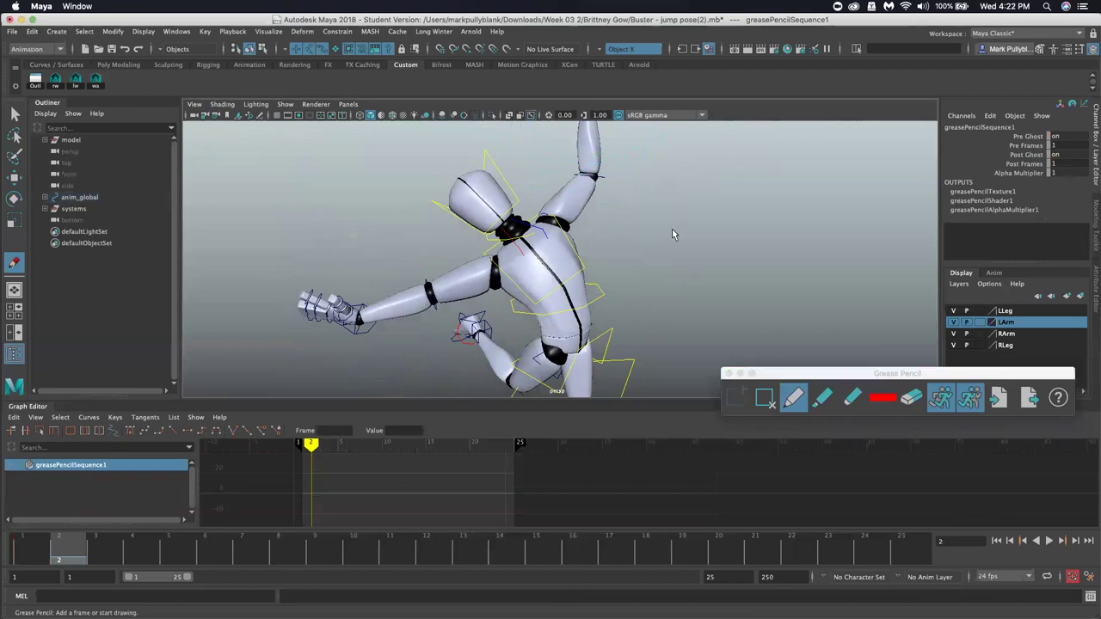
click(285, 105)
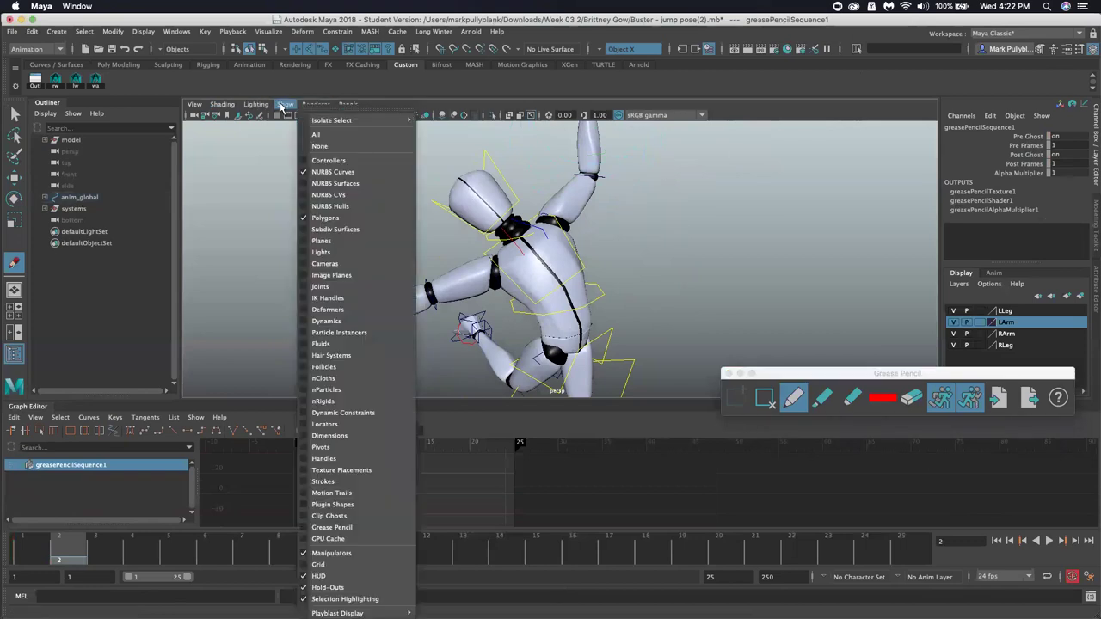
click(339, 528)
Handwrite C"OH"K in red in the empty space beside the figure's raised arm
mouse_move(711, 197)
mouse_down()
mouse_move(698, 206)
mouse_move(708, 221)
mouse_move(711, 197)
mouse_move(734, 214)
mouse_move(734, 228)
mouse_move(752, 228)
mouse_move(751, 212)
mouse_up()
drag(768, 177, 771, 231)
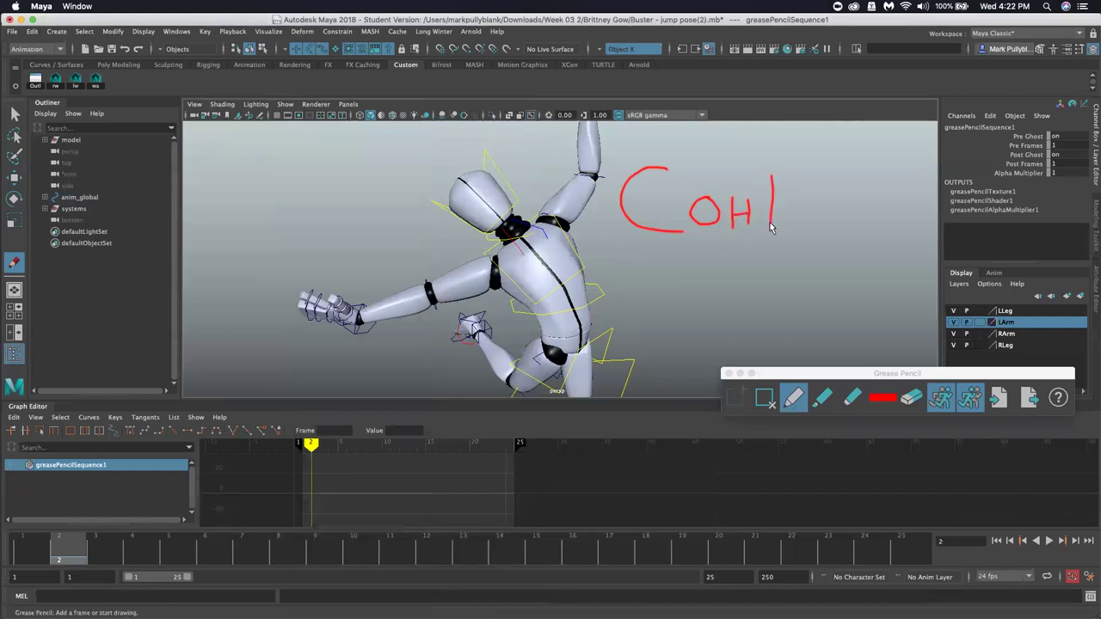
mouse_move(788, 179)
mouse_down()
mouse_move(773, 206)
mouse_move(806, 221)
mouse_up()
drag(756, 182, 756, 195)
drag(683, 187, 674, 198)
drag(761, 185, 759, 197)
Handwrite "Caurk" below the first word, and "Grapes" above "Gripes" on the other side of the figure
mouse_move(660, 270)
mouse_down()
mouse_move(624, 304)
mouse_move(634, 322)
mouse_move(663, 324)
mouse_move(679, 300)
mouse_move(671, 313)
mouse_move(689, 304)
mouse_move(699, 317)
mouse_move(703, 301)
mouse_move(712, 314)
mouse_move(721, 296)
mouse_move(728, 322)
mouse_move(759, 269)
mouse_move(764, 334)
mouse_up()
mouse_move(778, 291)
mouse_down()
mouse_move(774, 315)
mouse_move(790, 328)
mouse_up()
click(877, 285)
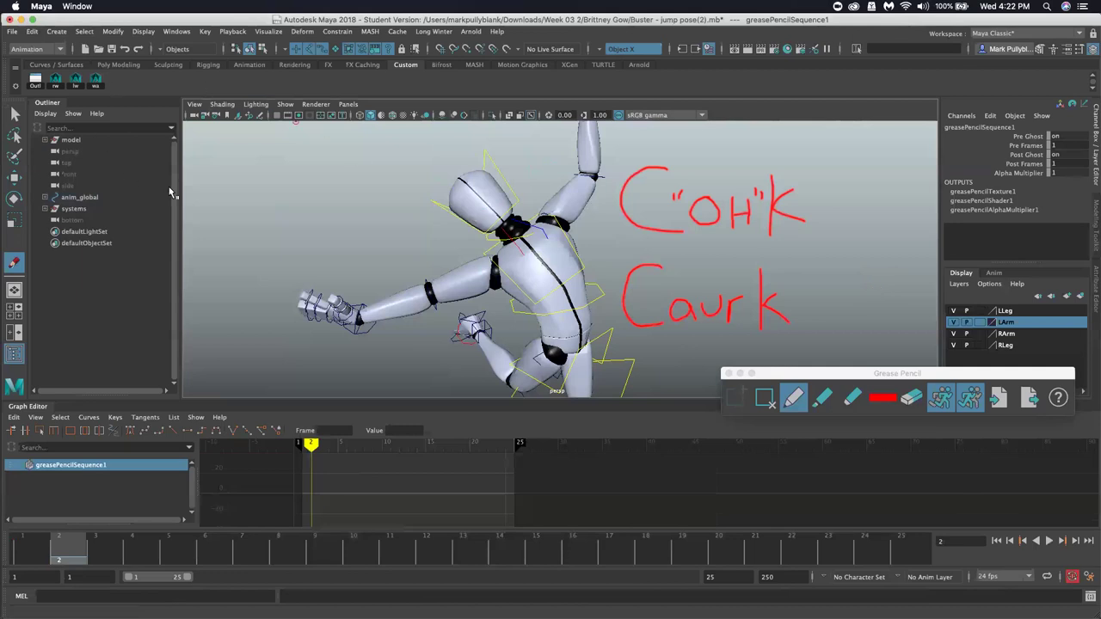
mouse_move(239, 141)
mouse_down()
mouse_move(207, 162)
mouse_move(211, 181)
mouse_move(238, 187)
mouse_move(228, 172)
mouse_move(247, 170)
mouse_move(255, 190)
mouse_move(257, 174)
mouse_move(272, 173)
mouse_move(307, 191)
mouse_move(280, 161)
mouse_move(318, 182)
mouse_move(316, 194)
mouse_move(350, 177)
mouse_move(373, 193)
mouse_up()
mouse_move(239, 226)
mouse_down()
mouse_move(214, 251)
mouse_move(247, 240)
mouse_move(251, 255)
mouse_move(272, 240)
mouse_move(282, 251)
mouse_move(283, 231)
mouse_move(293, 265)
mouse_move(300, 245)
mouse_move(333, 236)
mouse_move(324, 239)
mouse_move(353, 257)
mouse_up()
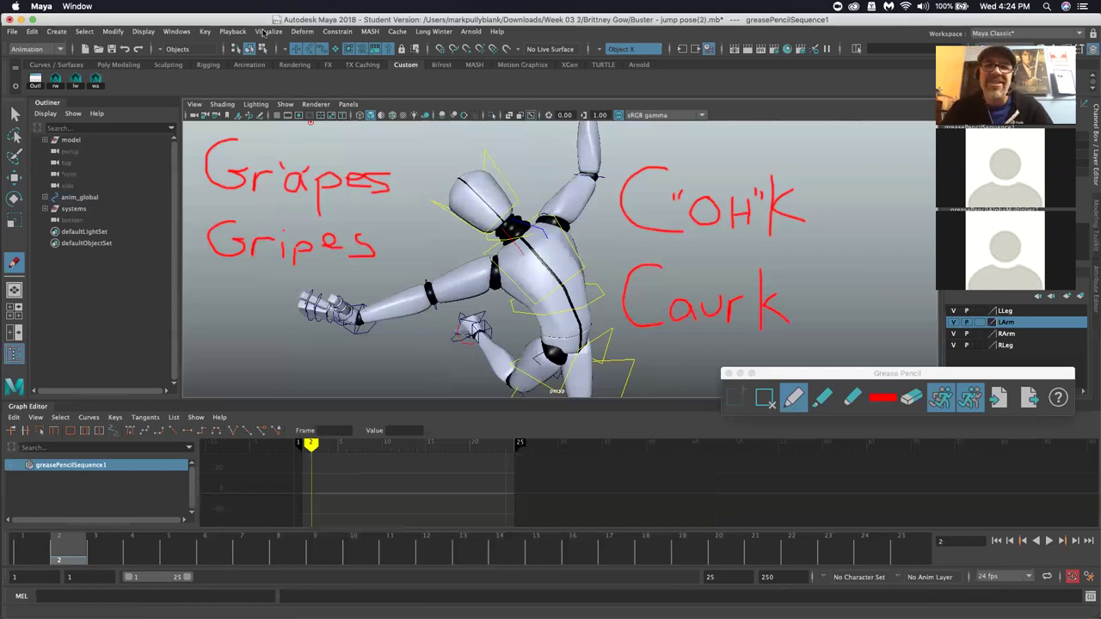
Delete the Grease Pencil frame with its handwriting and close the Grease Pencil window
click(765, 400)
click(765, 400)
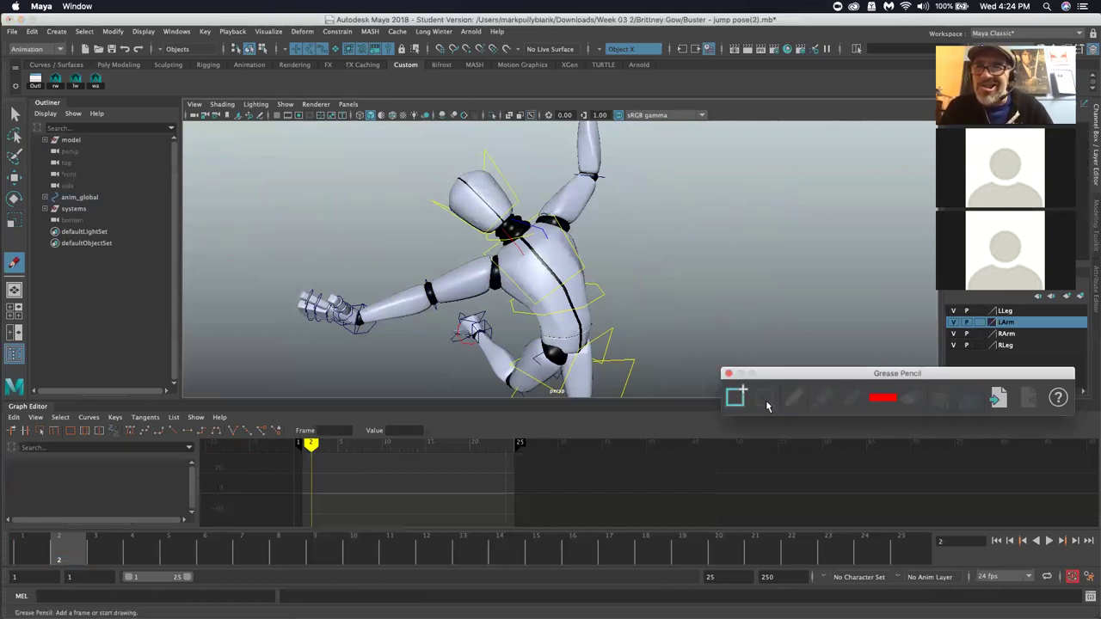
click(729, 373)
scroll(614, 250, down, 4)
alt+drag(613, 250, 561, 222)
Switch to Chrome to look at the Week 03 folder on Box
key(super+Tab)
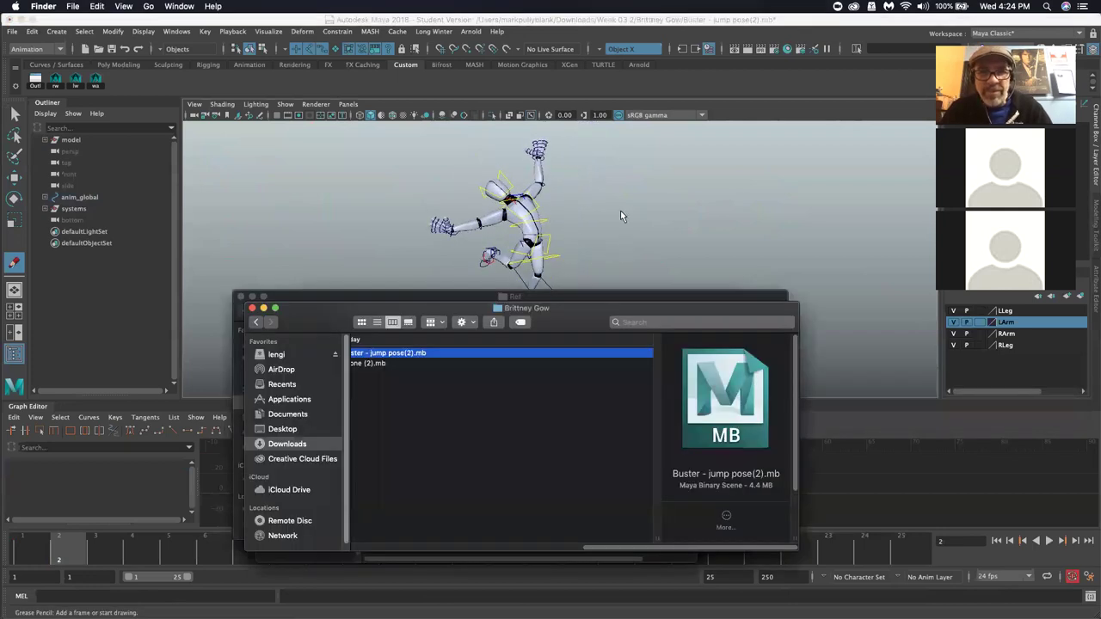
key(super+Tab)
key(super+Tab)
key(super+Tab)
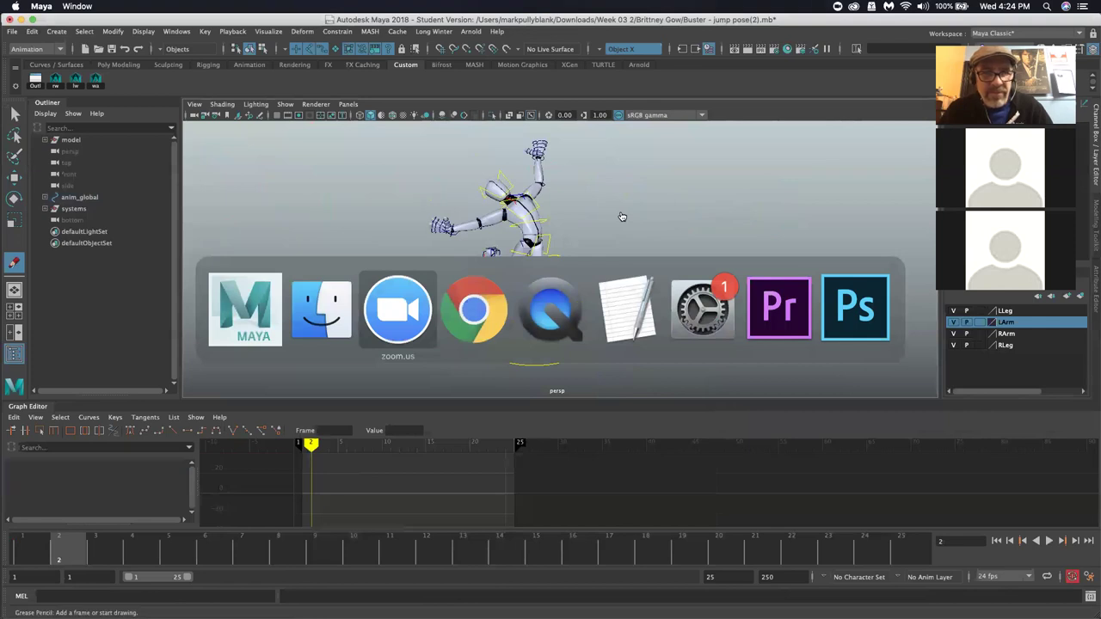
key(super+Tab)
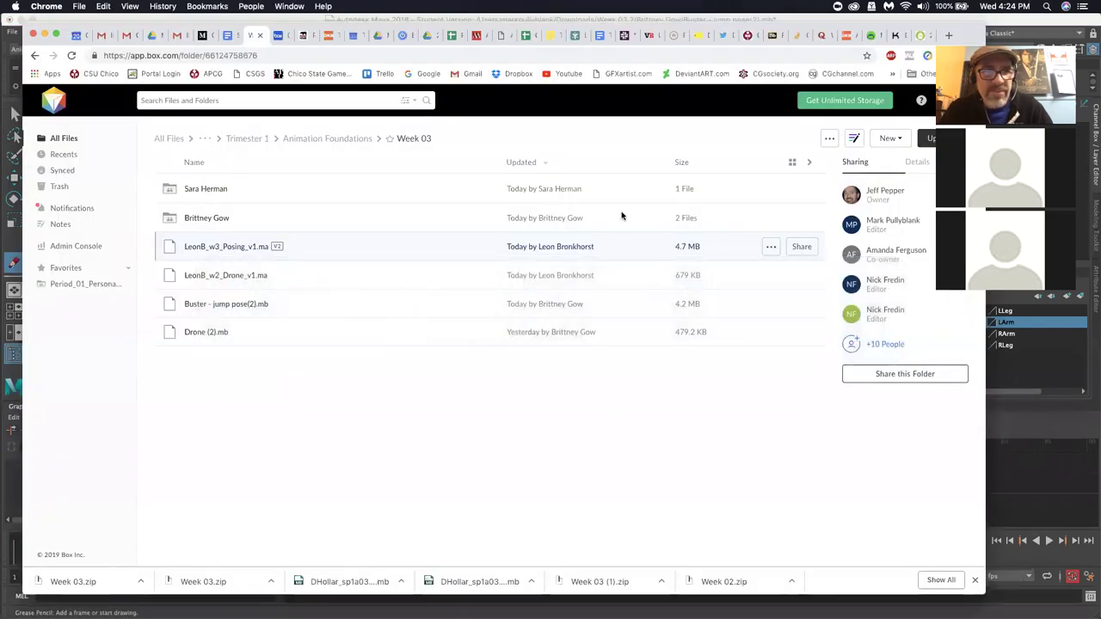
Switch to Finder and open Drone (2).mb from the student's folder in Maya, without saving the jump pose scene
key(super+Tab)
key(super+Tab)
key(super+Tab)
key(super+Tab)
key(super+Tab)
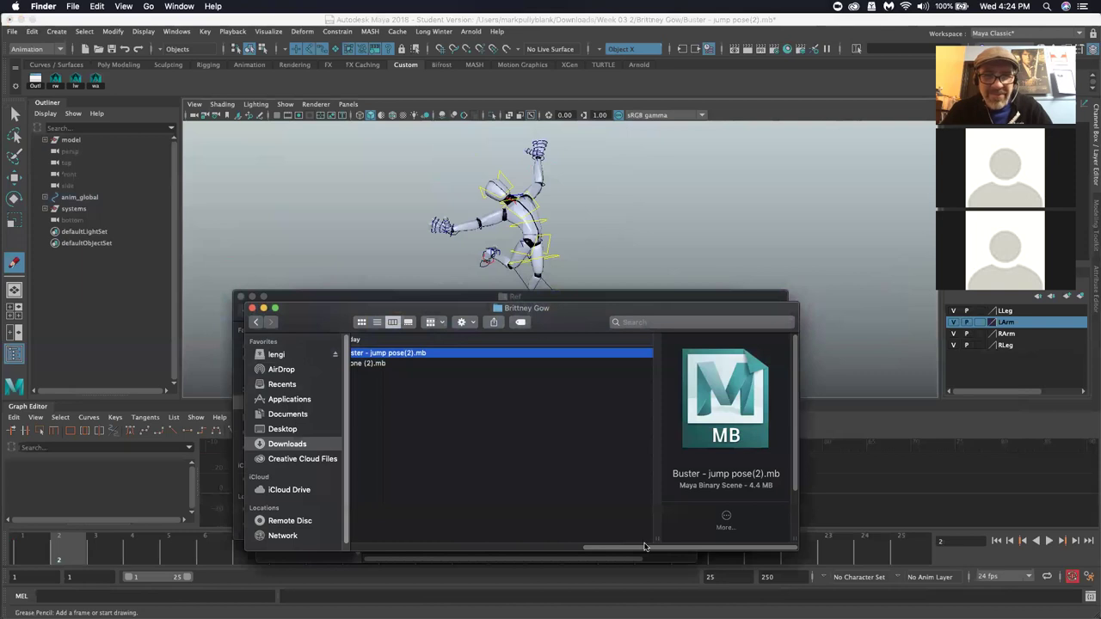
scroll(645, 546, left, 5)
double_click(594, 364)
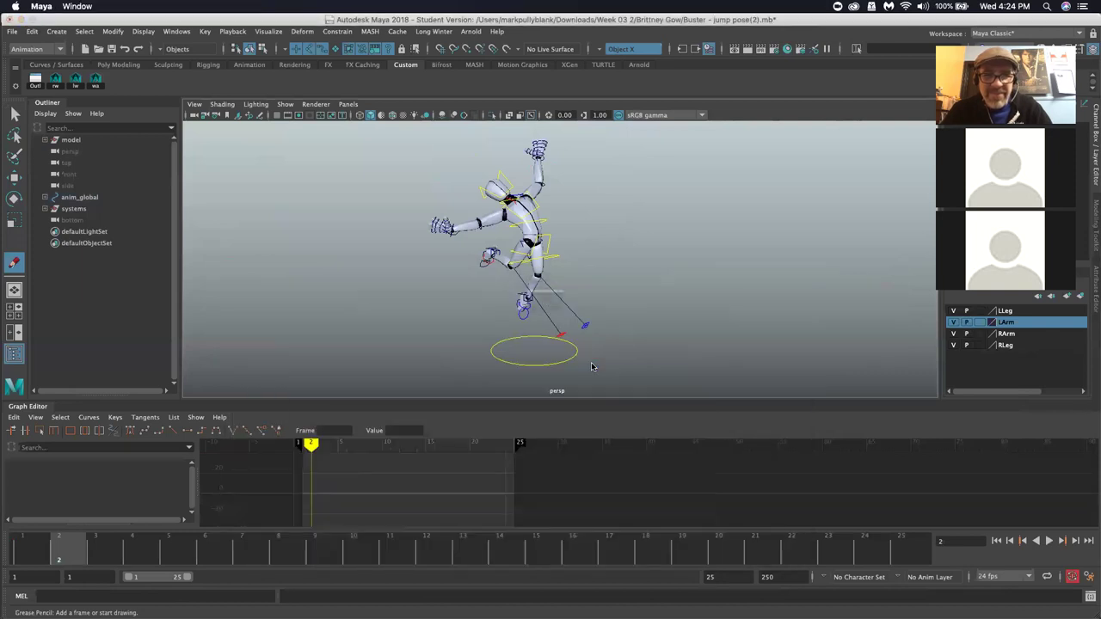
click(558, 327)
click(543, 344)
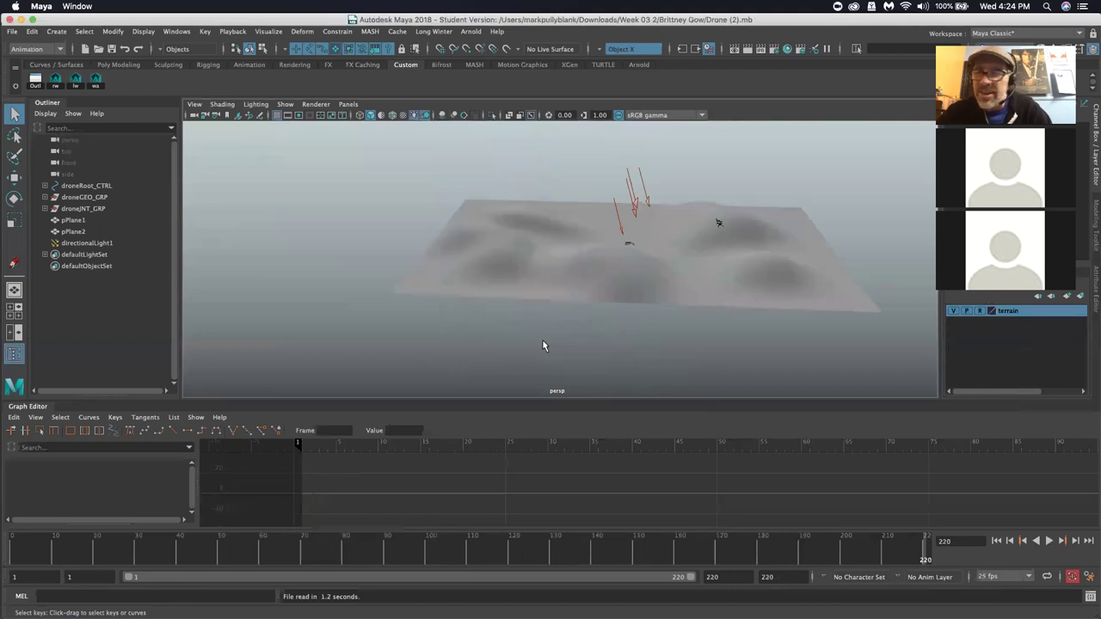
Play the drone animation, stop it and return to frame 1
key(alt+v)
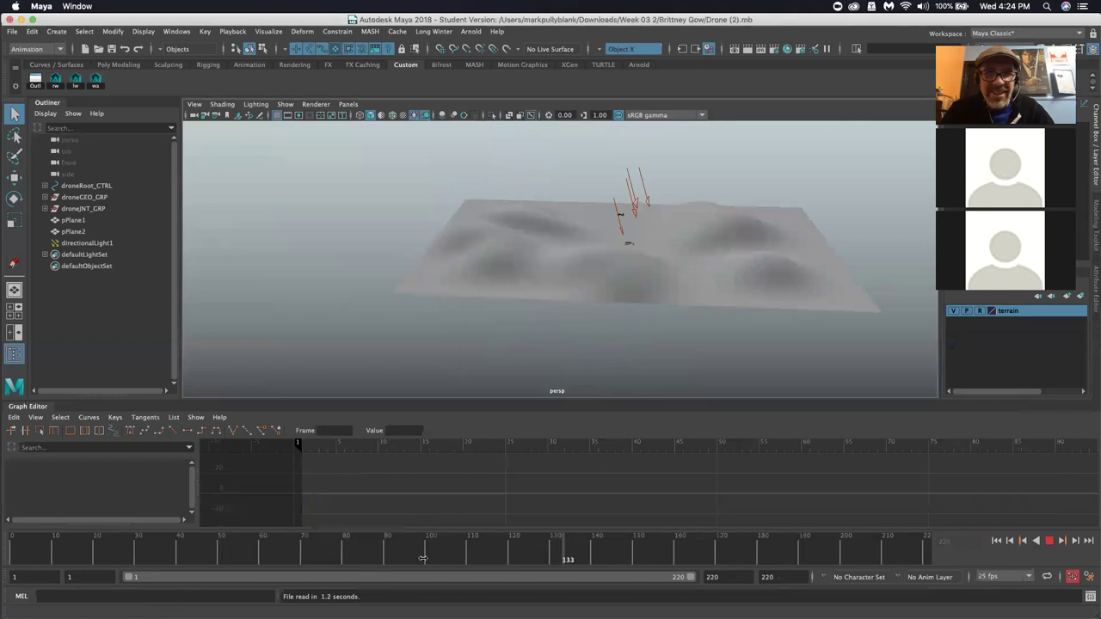
key(alt+v)
key(alt+shift+v)
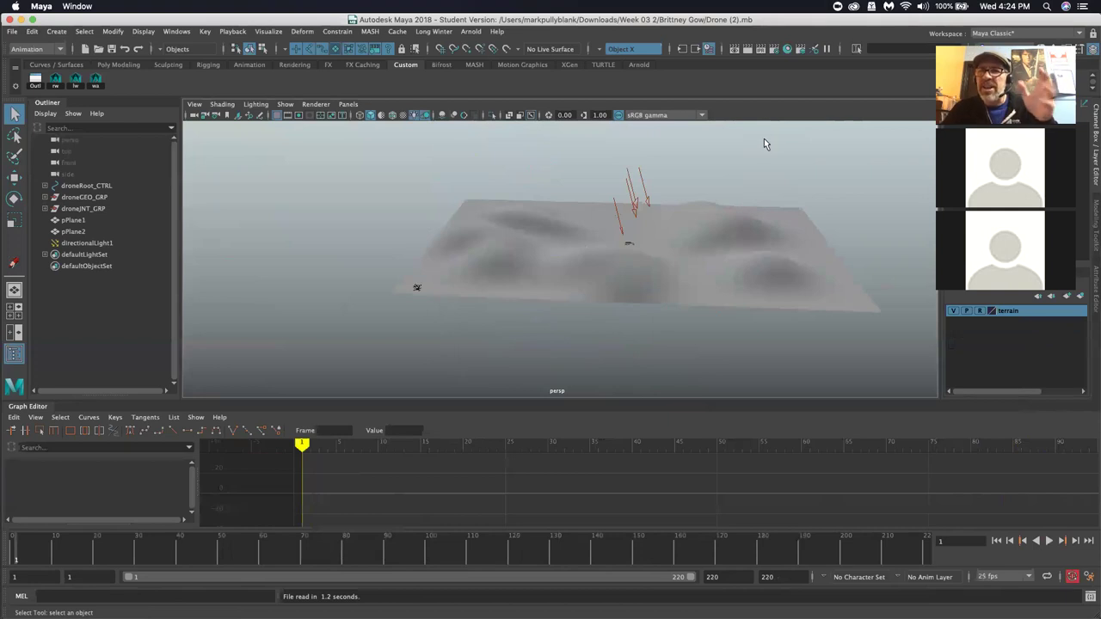
Replay the drone's flight over the terrain from closer viewpoints, stopping playback at frame 15
click(1049, 541)
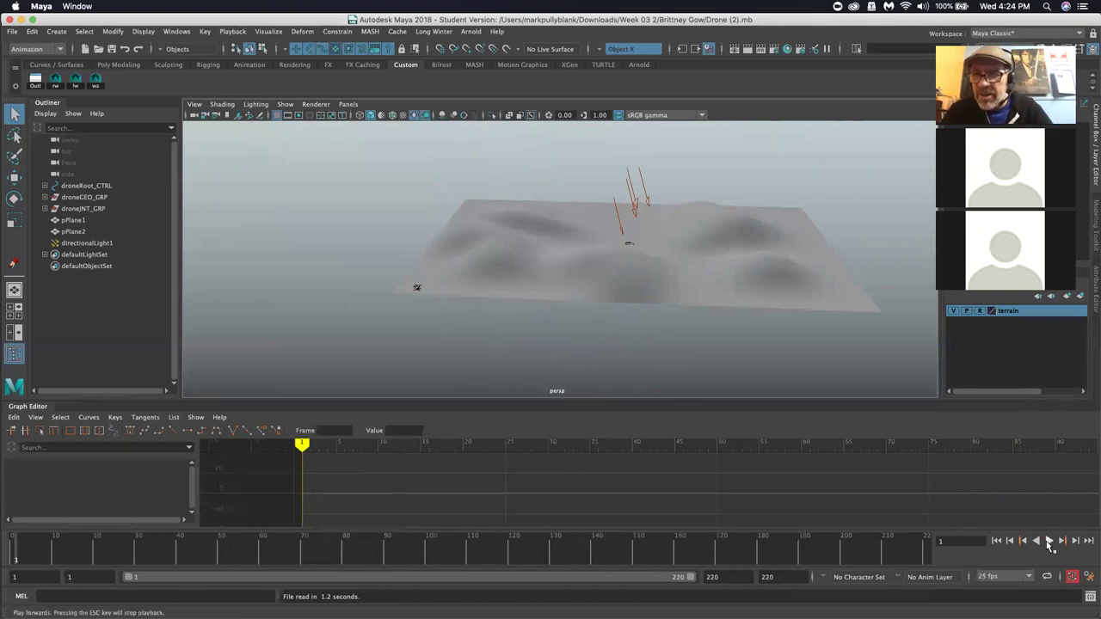
scroll(510, 271, up, 5)
alt+drag(520, 264, 563, 241)
alt+drag(772, 172, 740, 270)
alt+drag(634, 258, 611, 236)
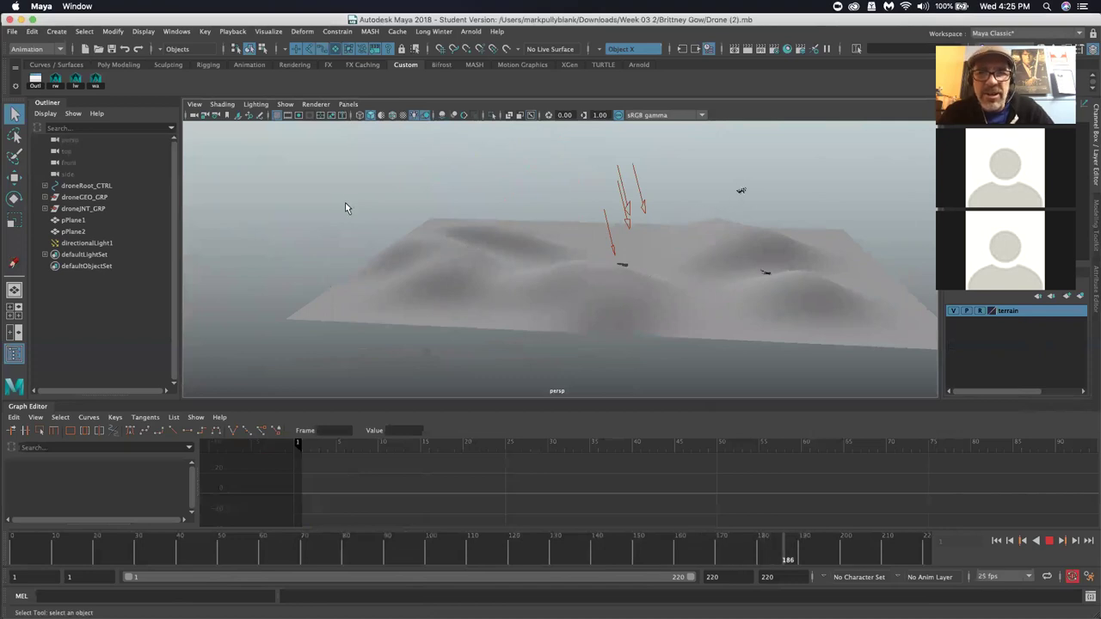
key(Escape)
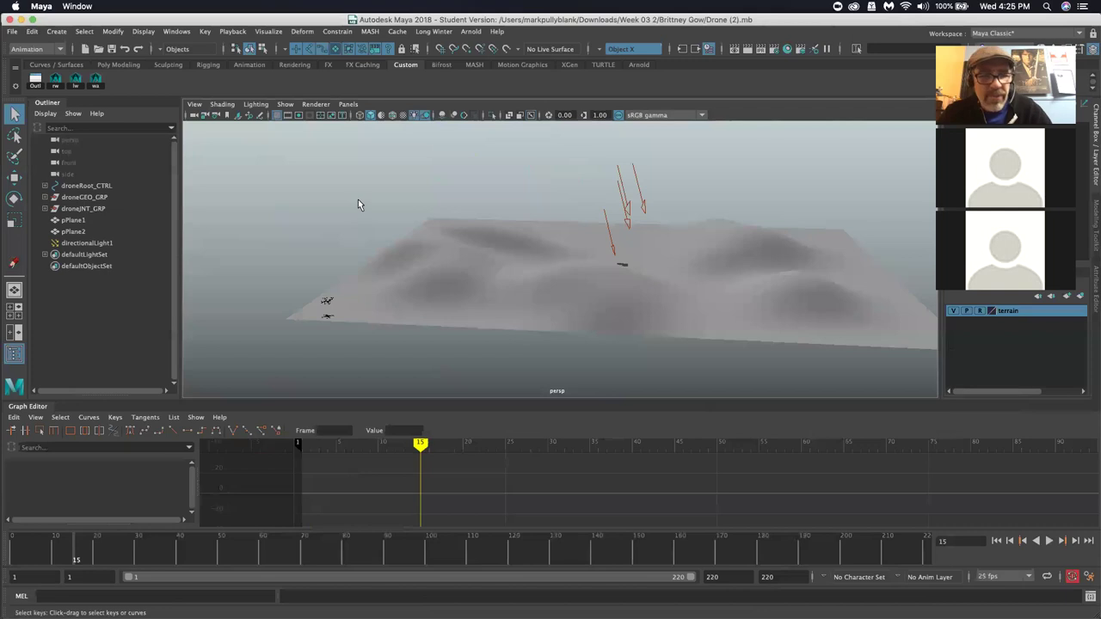
Look through the Week 03 2 downloads folder in Finder and return to the drone scene in Maya
key(super+Tab)
key(super+Tab)
key(super+Tab)
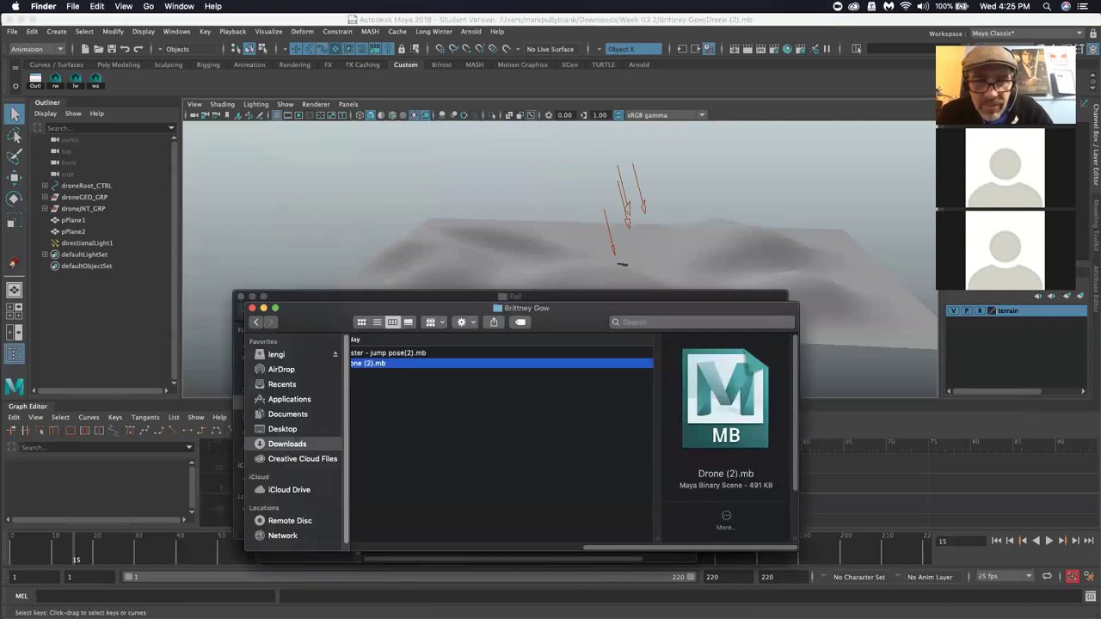
drag(622, 554, 388, 551)
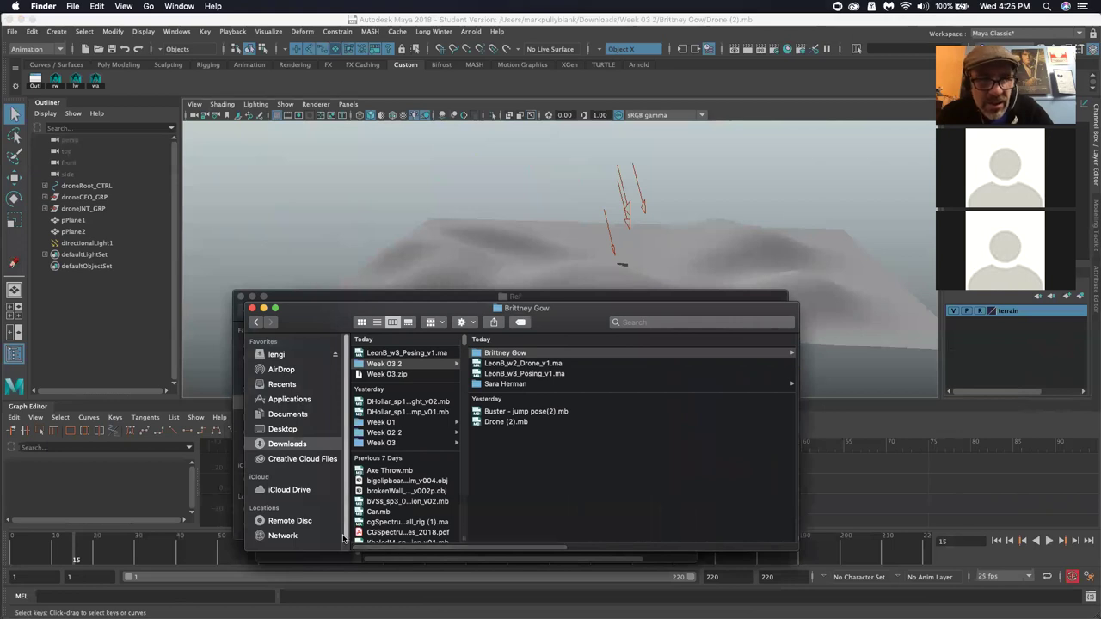
click(342, 197)
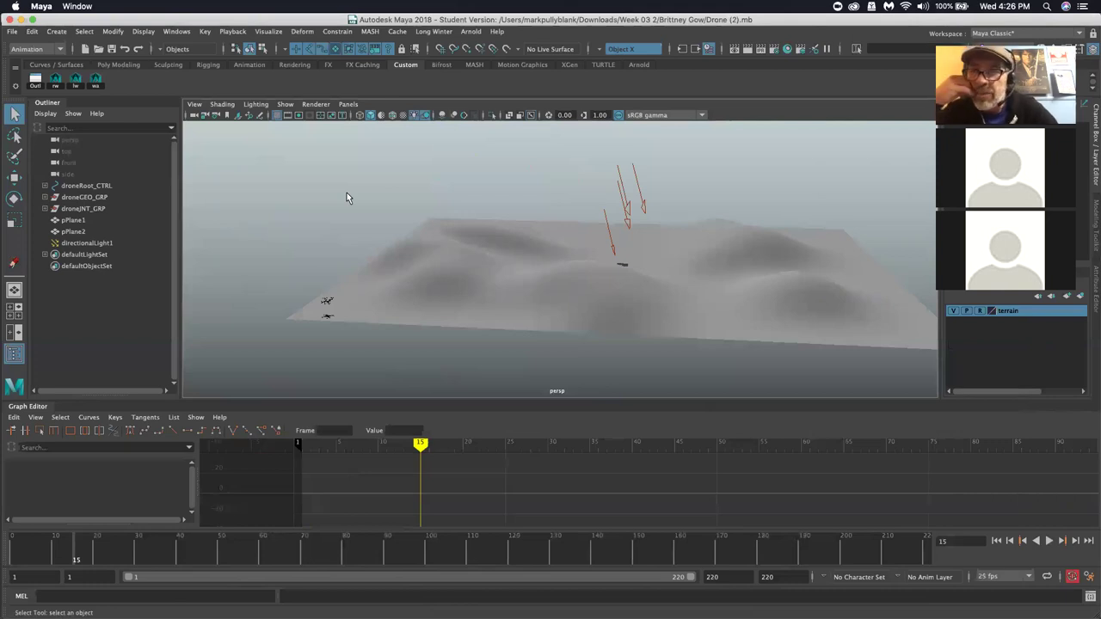
Reopen the recent file Buster - jump pose(2).mb
click(9, 33)
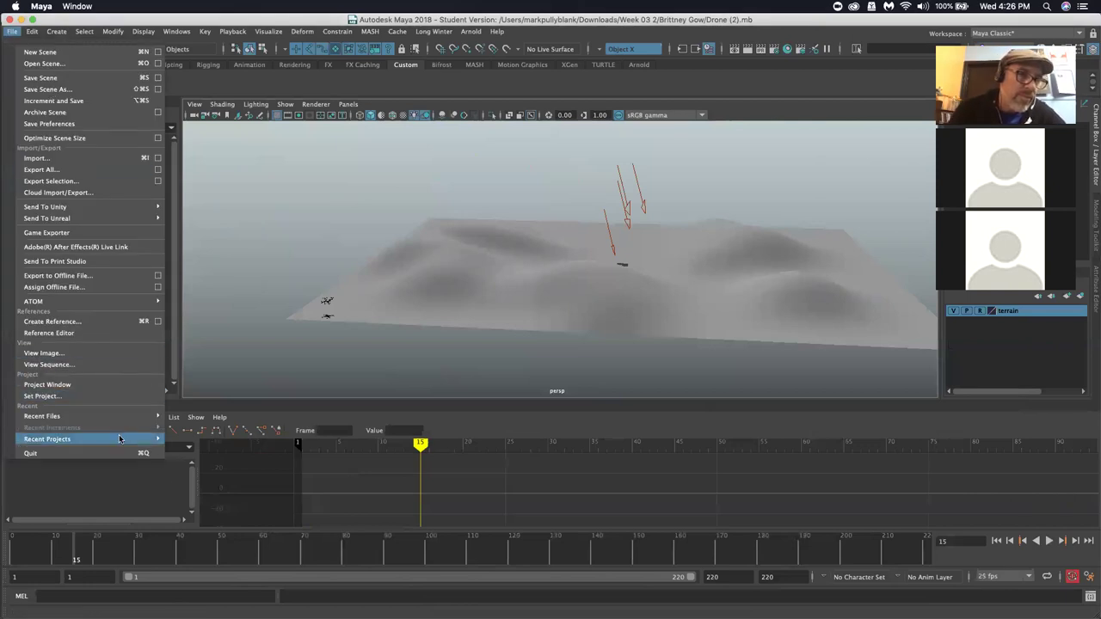
mouse_move(104, 417)
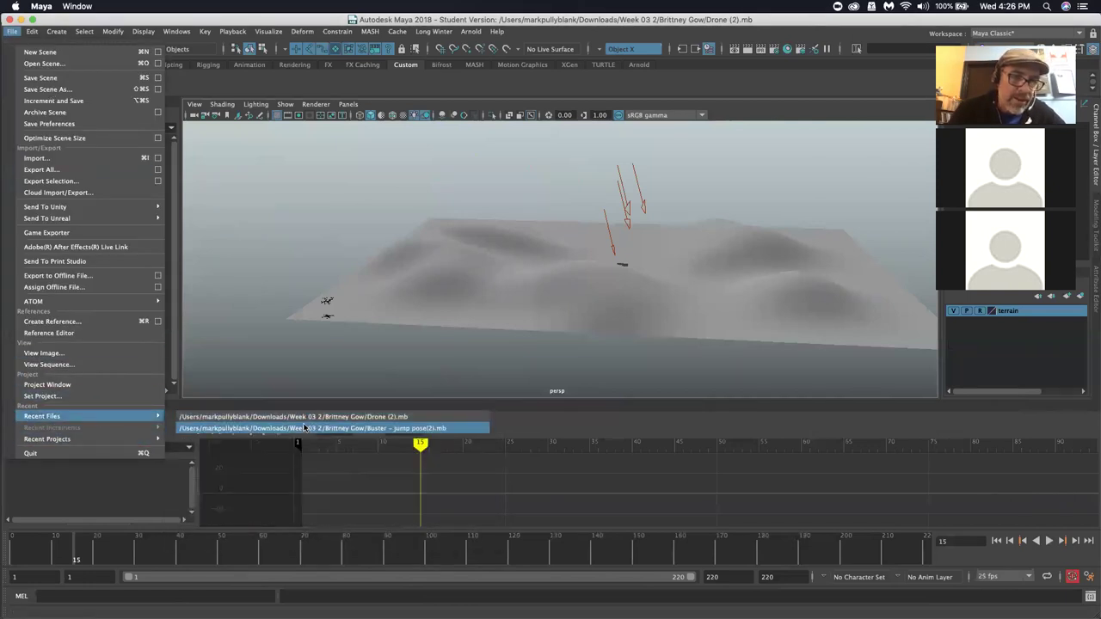
click(302, 428)
click(524, 341)
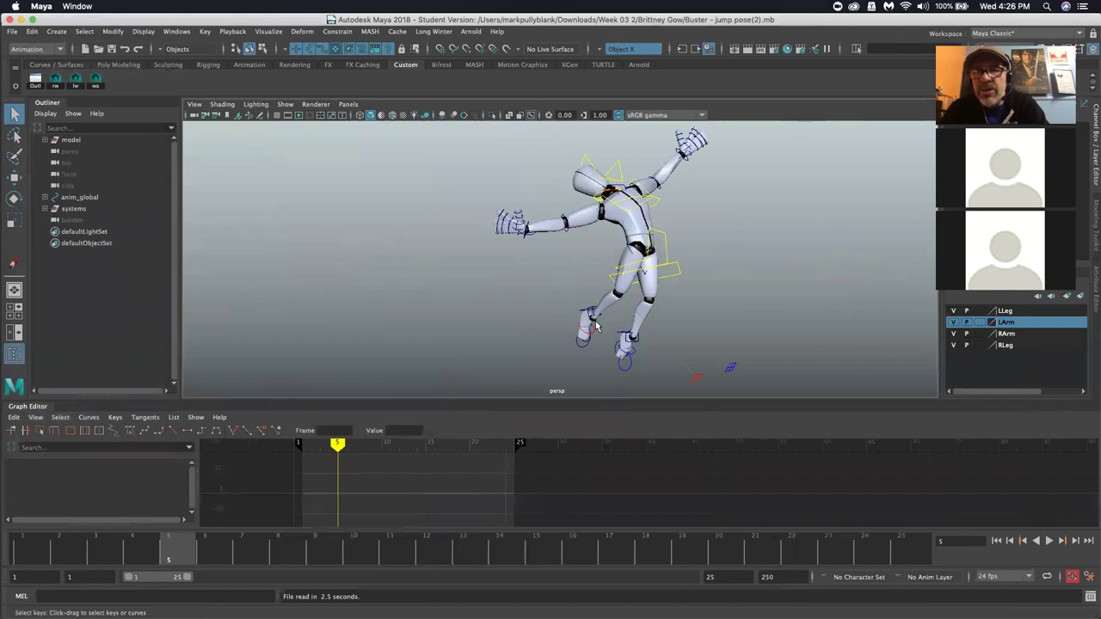
Hide the NURBS curves in the viewport so only the posed figure is displayed
alt+drag(628, 293, 593, 263)
alt+right_drag(593, 263, 602, 268)
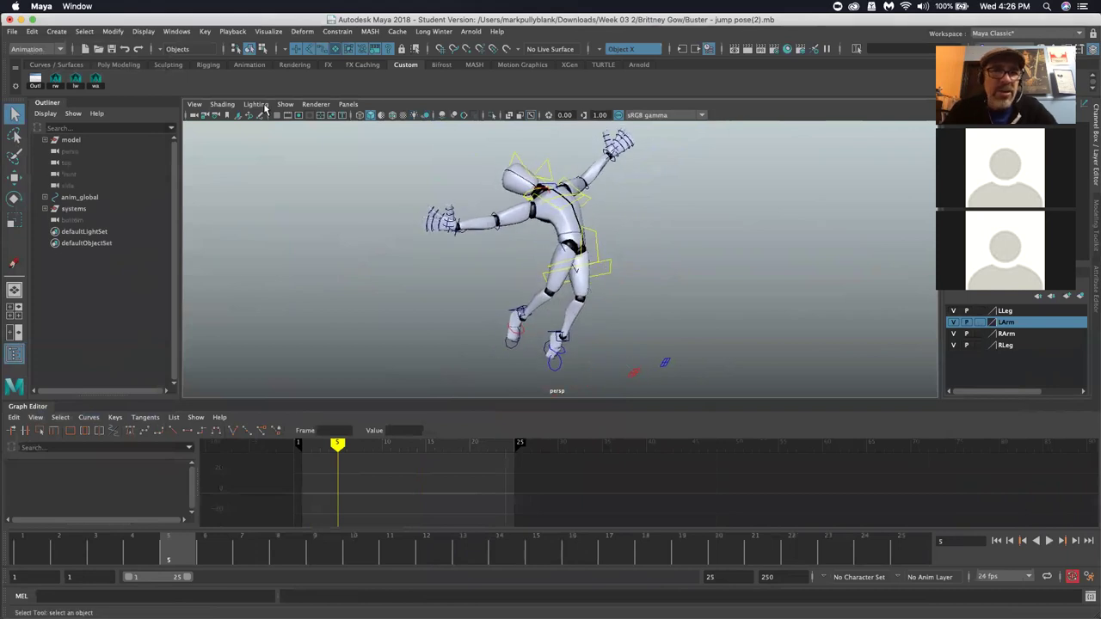
click(285, 104)
click(327, 172)
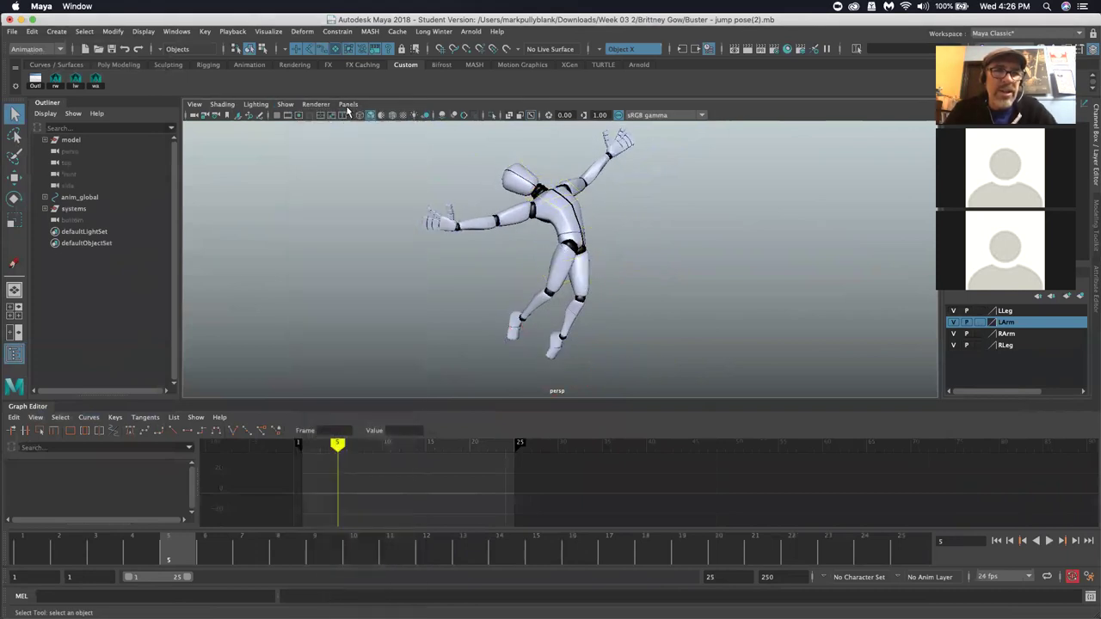
Display the posed figure as a black silhouette with viewport lighting and check the pose from other angles
click(413, 116)
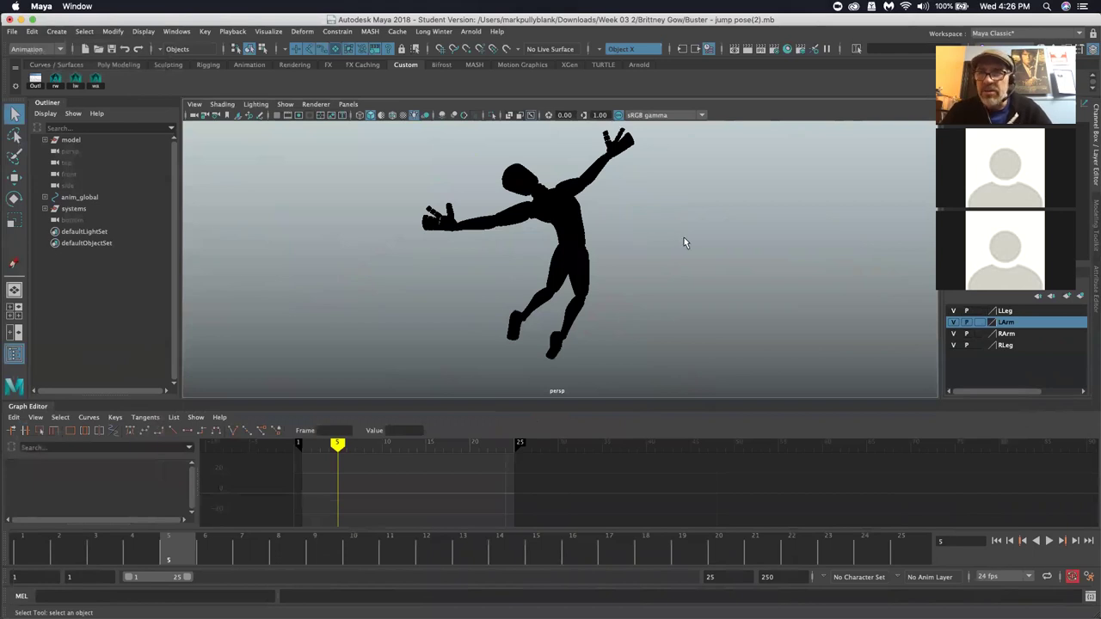
alt+drag(695, 243, 566, 161)
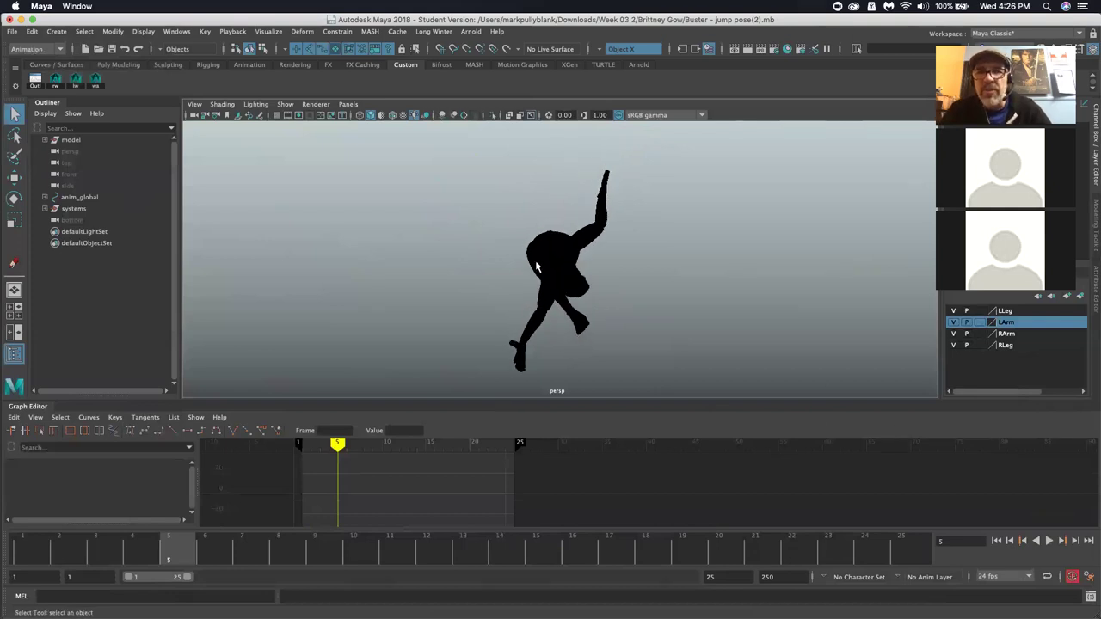
alt+drag(520, 239, 600, 278)
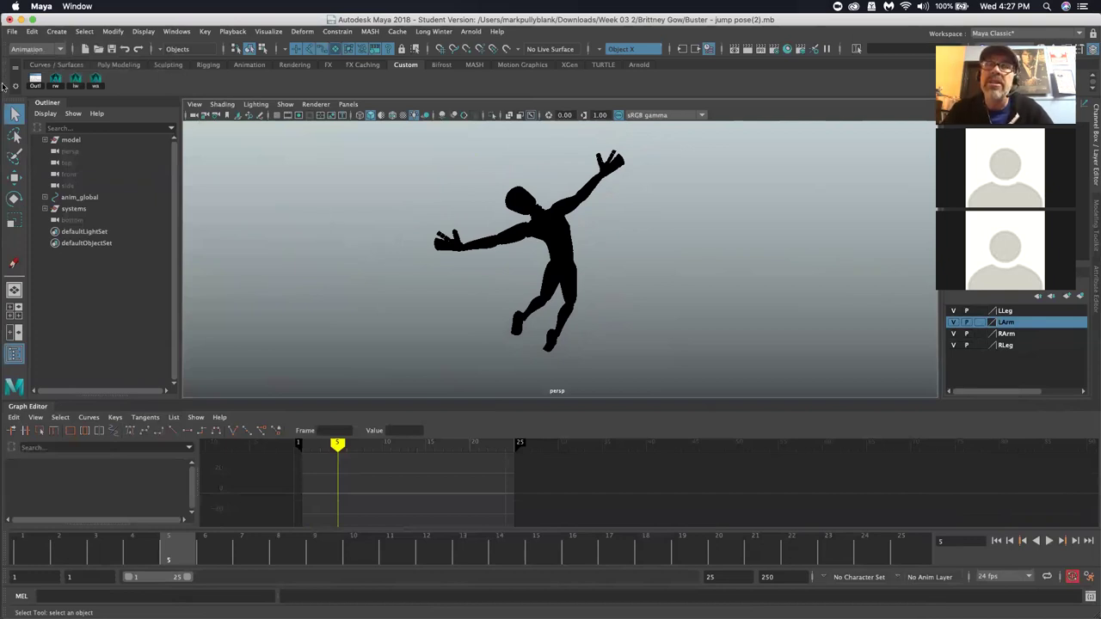
Begin opening another scene and look through the Webinar and RIGS folders inside Documents/CGSpec
click(12, 31)
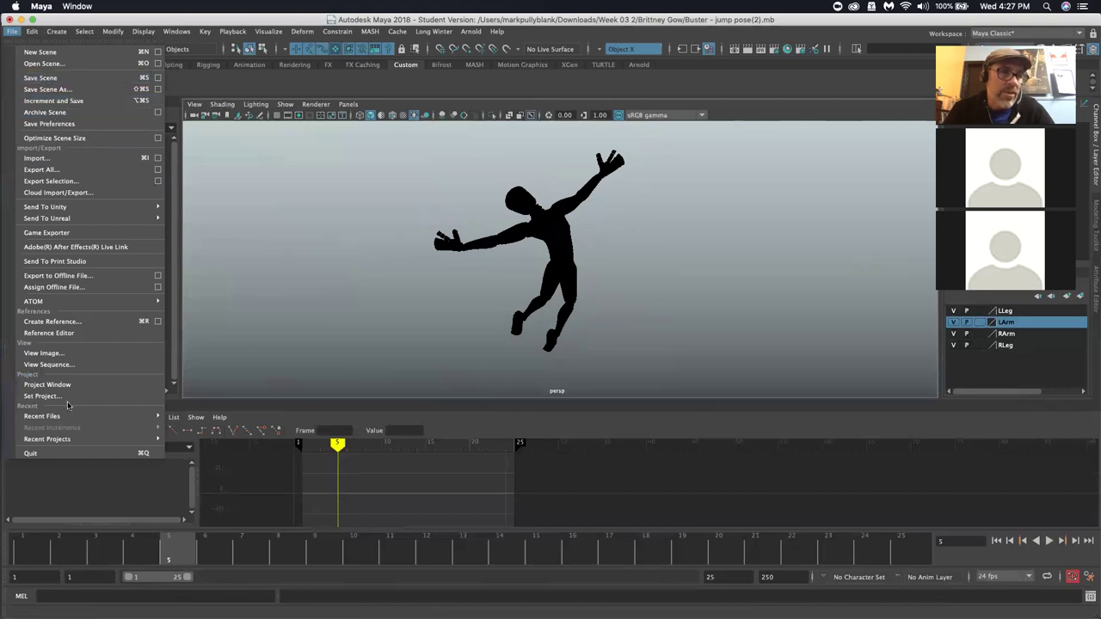
click(43, 63)
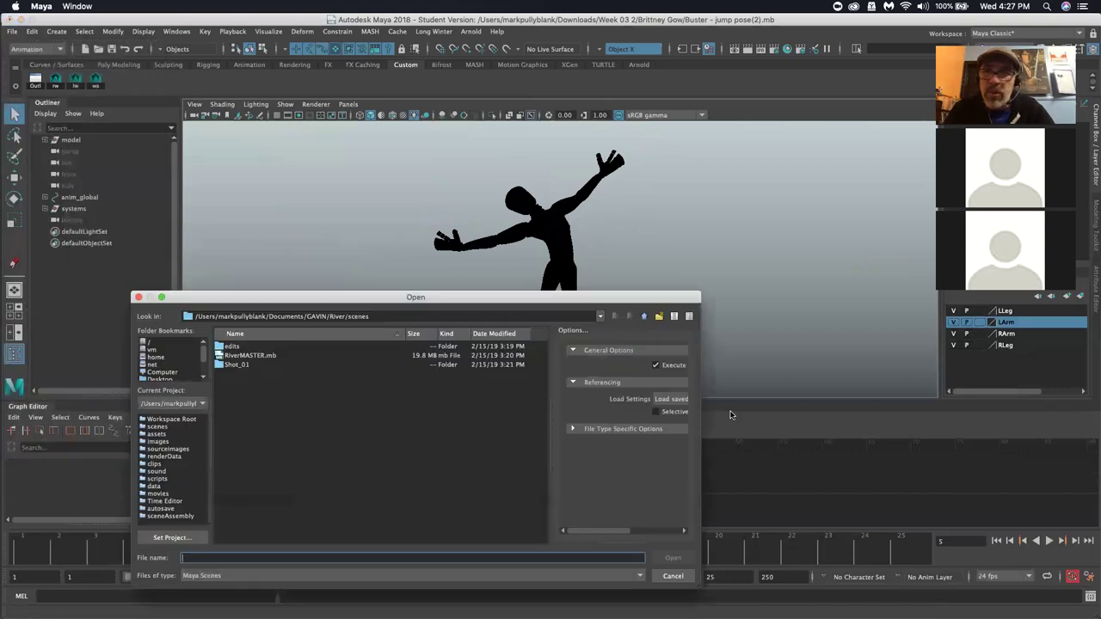
click(644, 317)
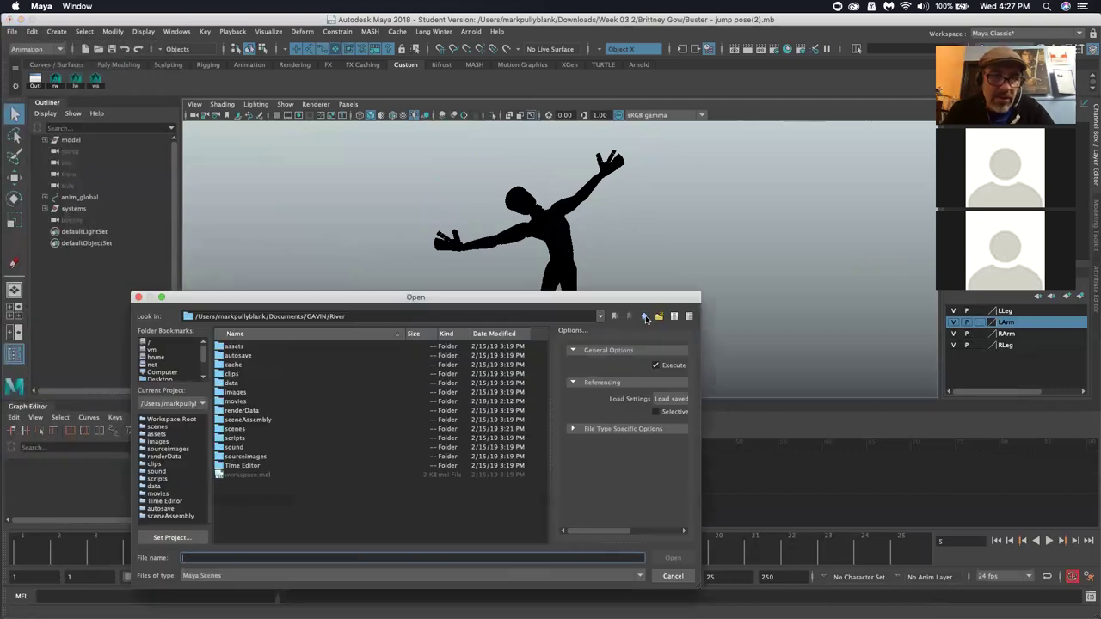
click(644, 316)
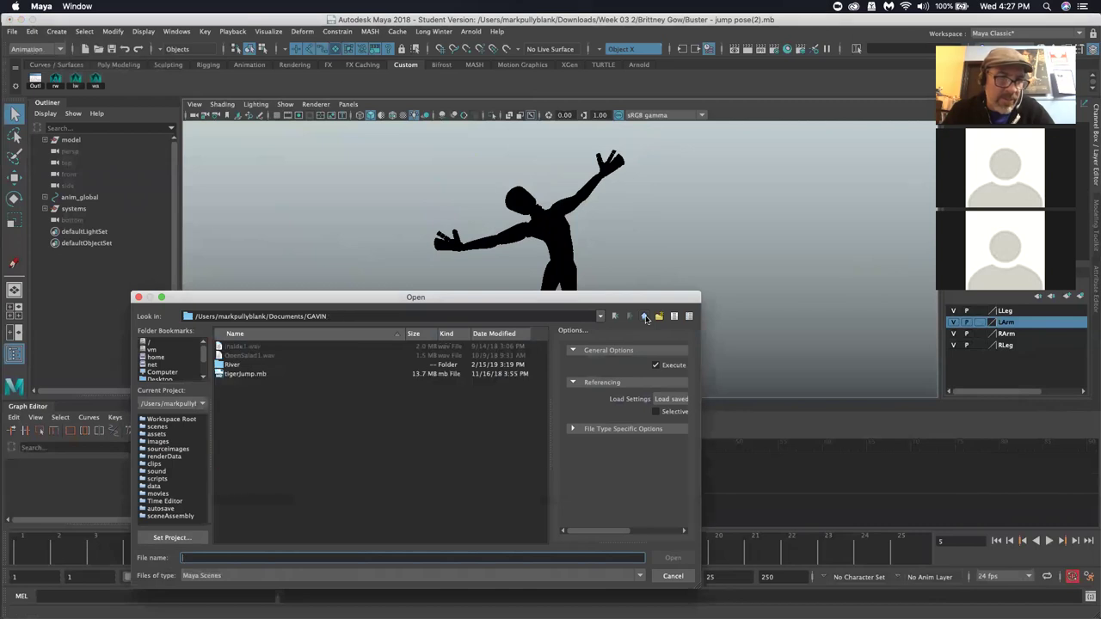
click(645, 318)
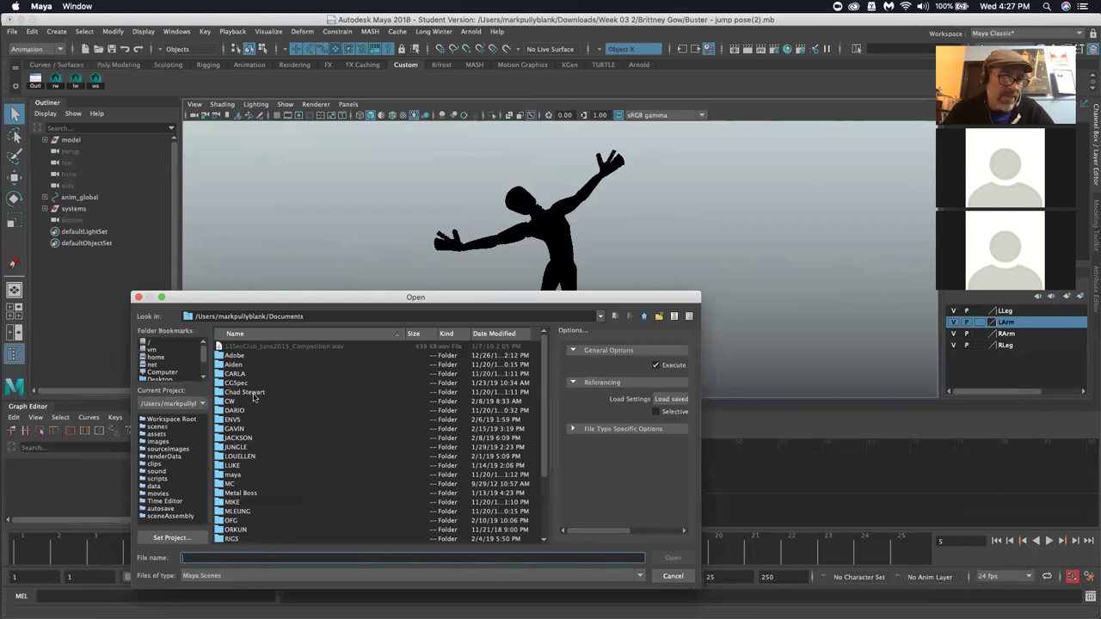
double_click(235, 384)
double_click(237, 410)
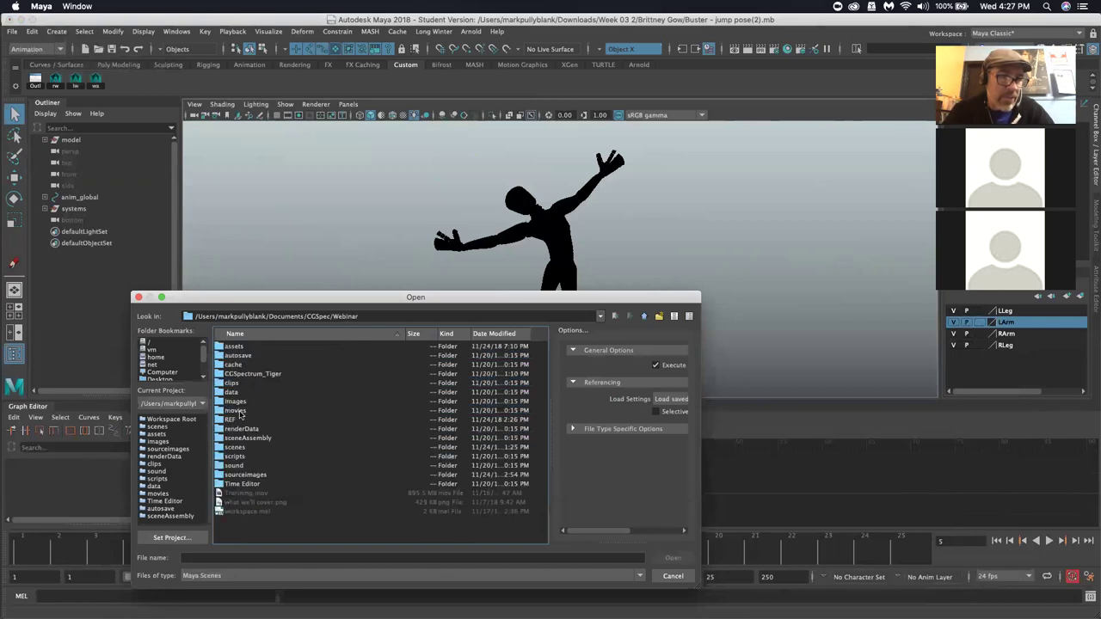
click(652, 316)
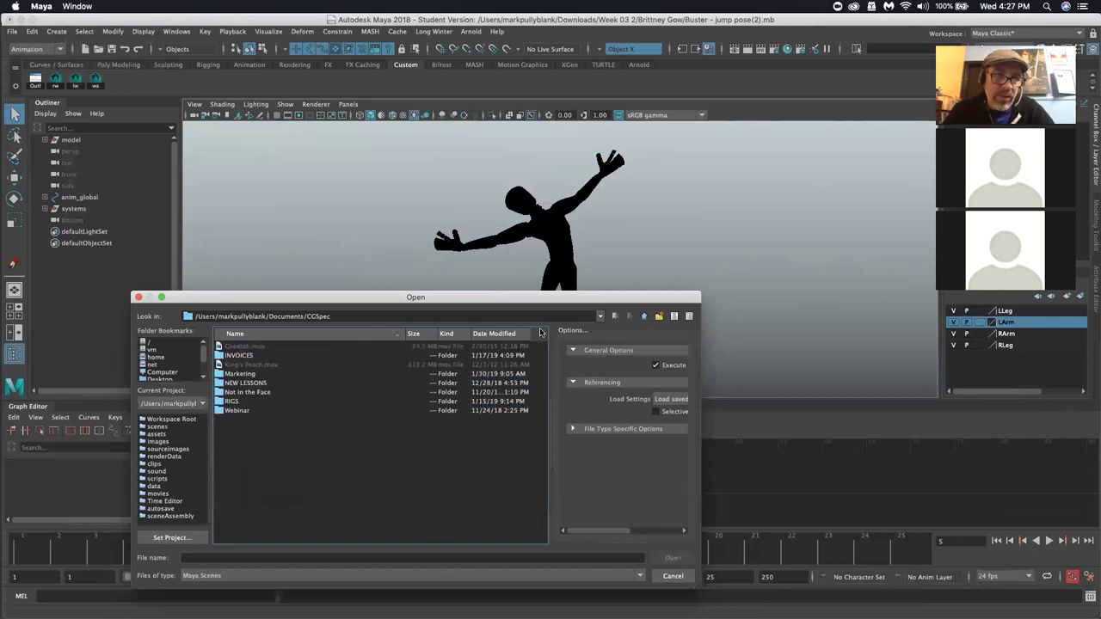
double_click(233, 404)
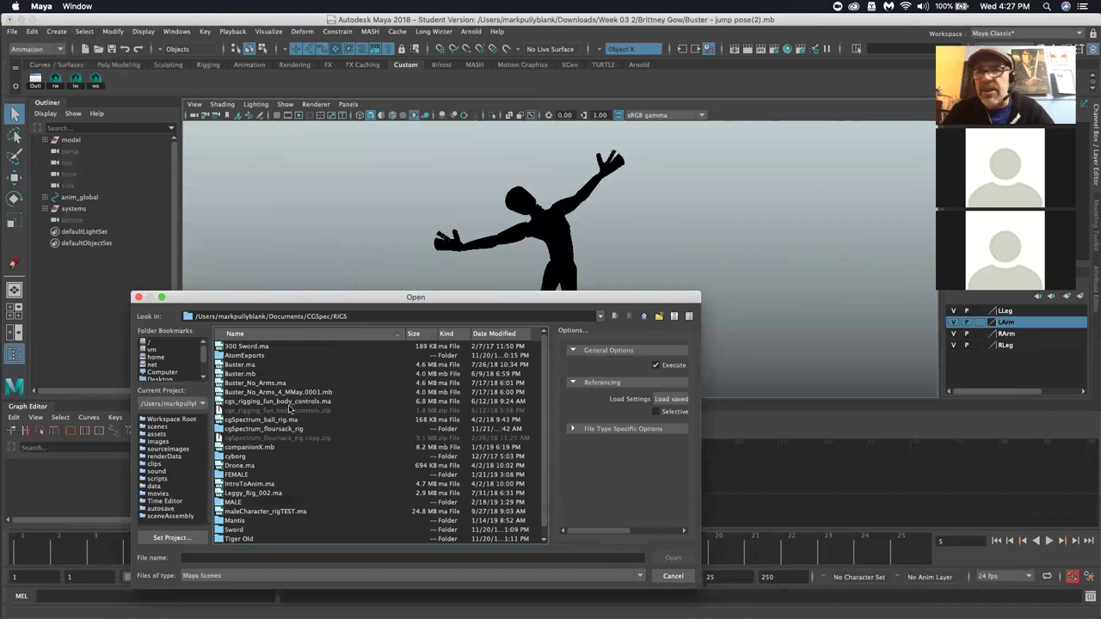
scroll(274, 427, down, 1)
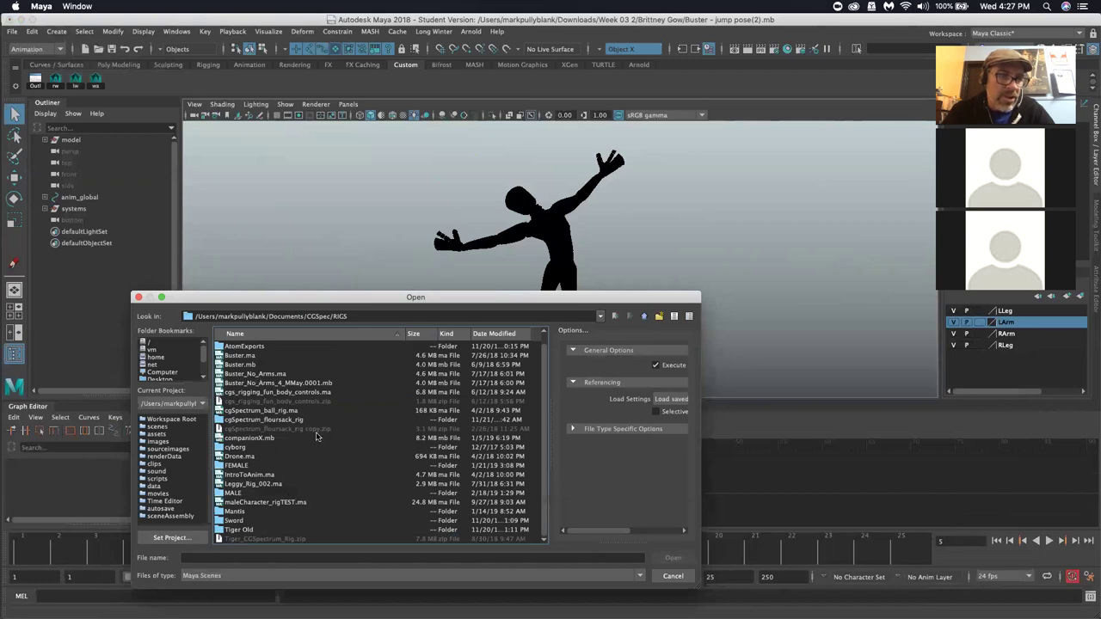
click(644, 316)
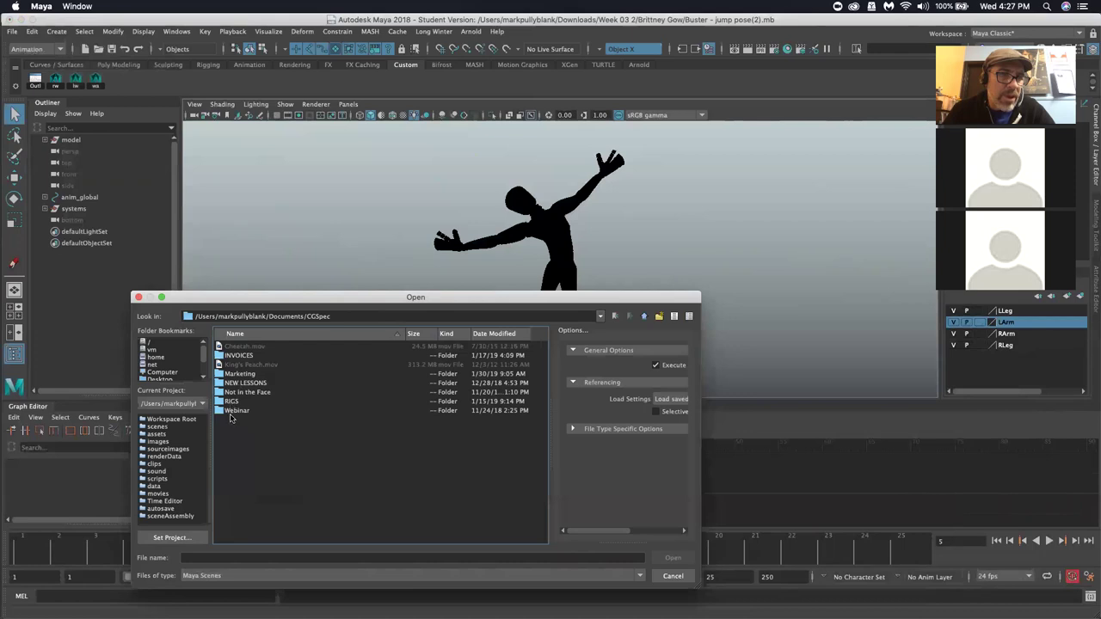
Open Webinar_Splining_v01.mb from the CGSpec/Webinar/scenes folder and continue past the student version notice
double_click(234, 411)
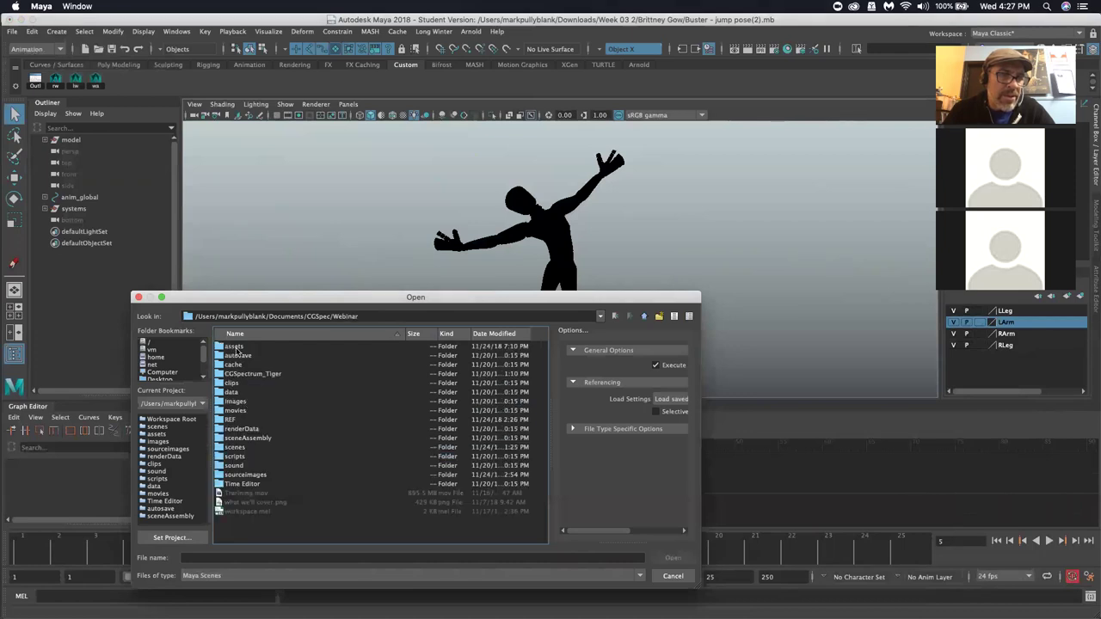
double_click(236, 448)
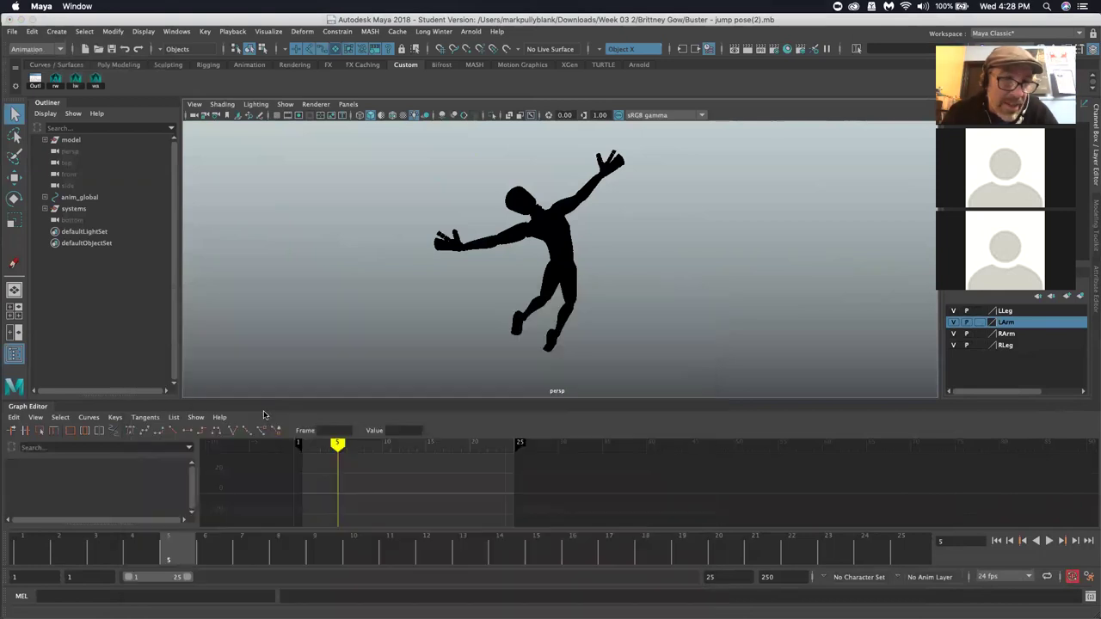
double_click(262, 412)
click(553, 327)
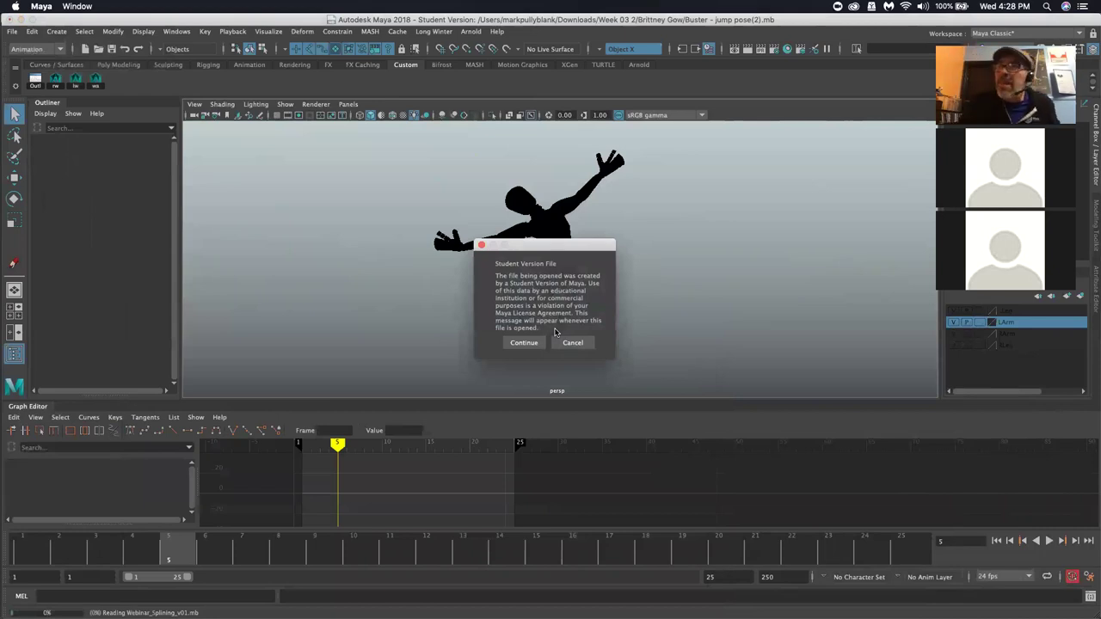
click(523, 343)
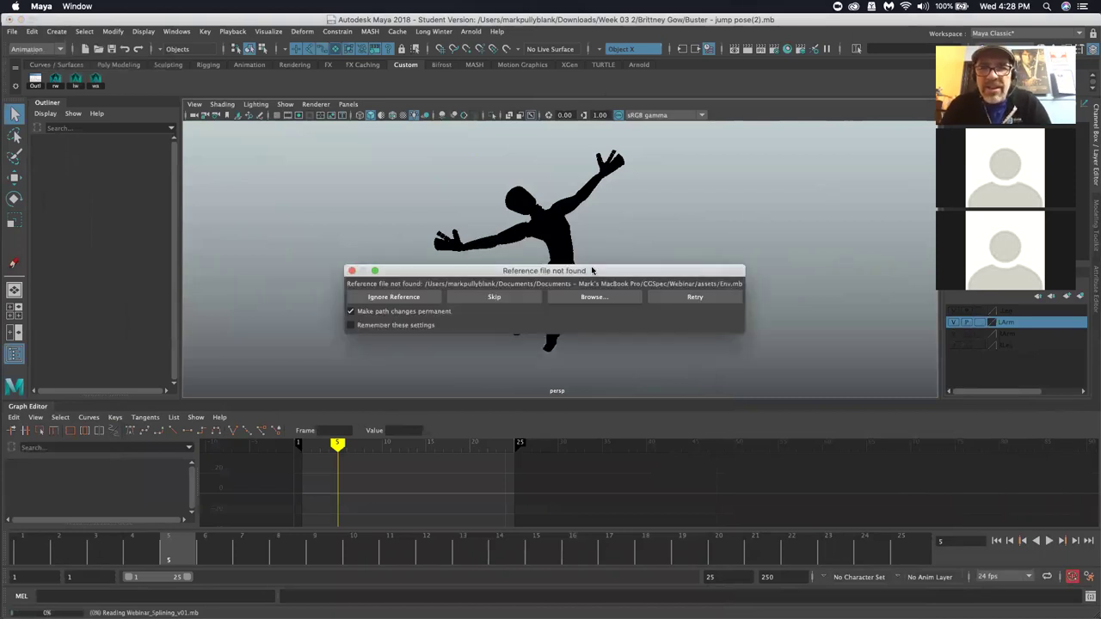
Browse for the missing Env.mb reference, checking the River project's assets folder before going back up to Documents
click(593, 299)
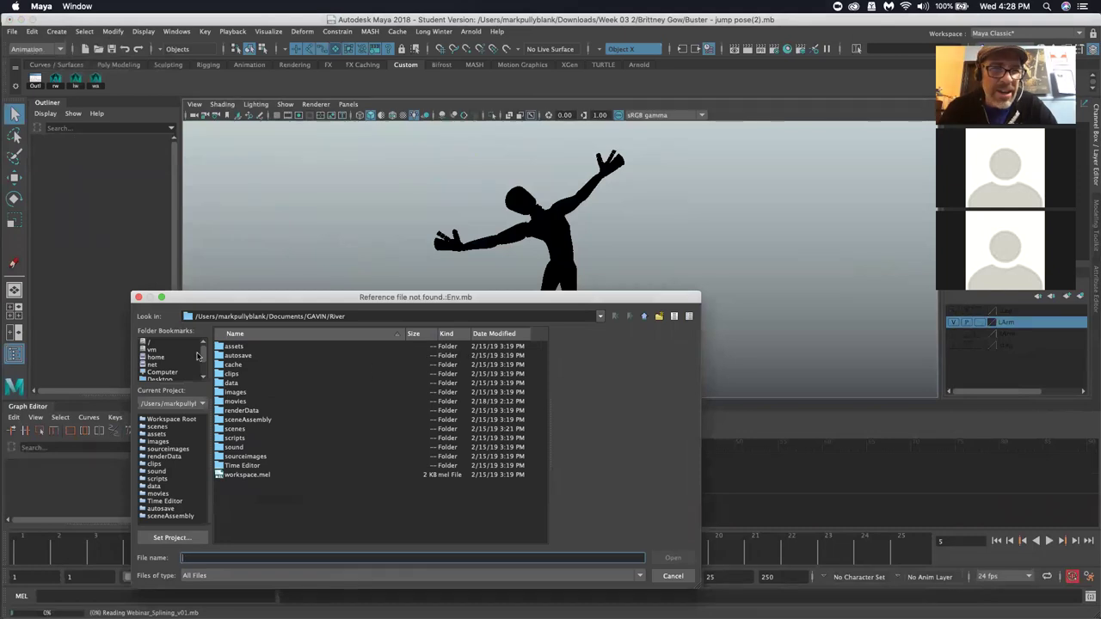
double_click(238, 355)
click(644, 319)
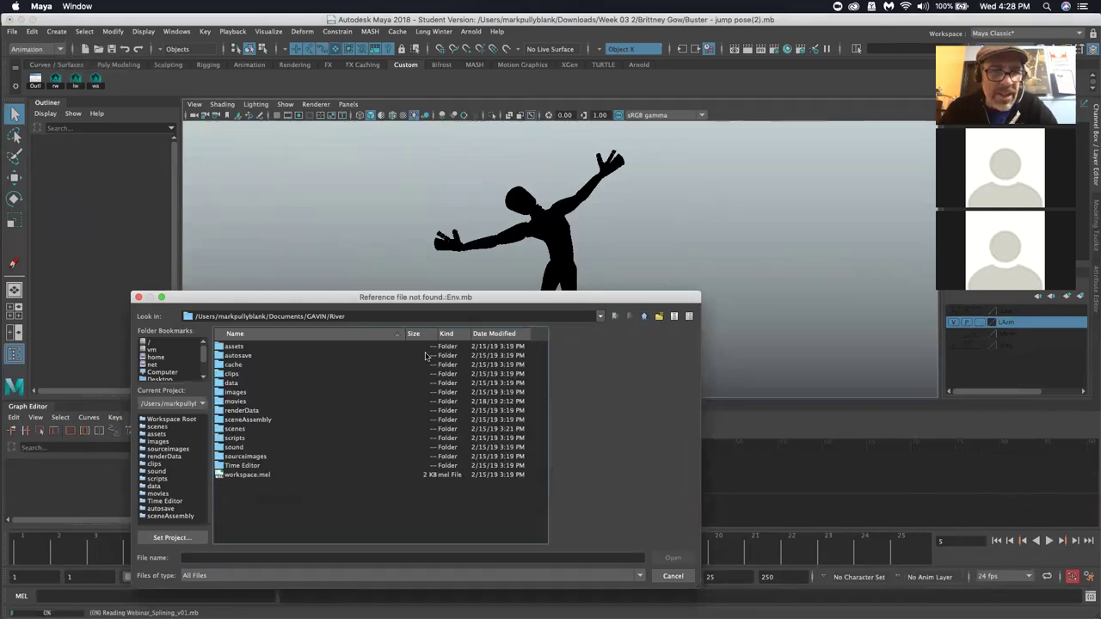
double_click(237, 346)
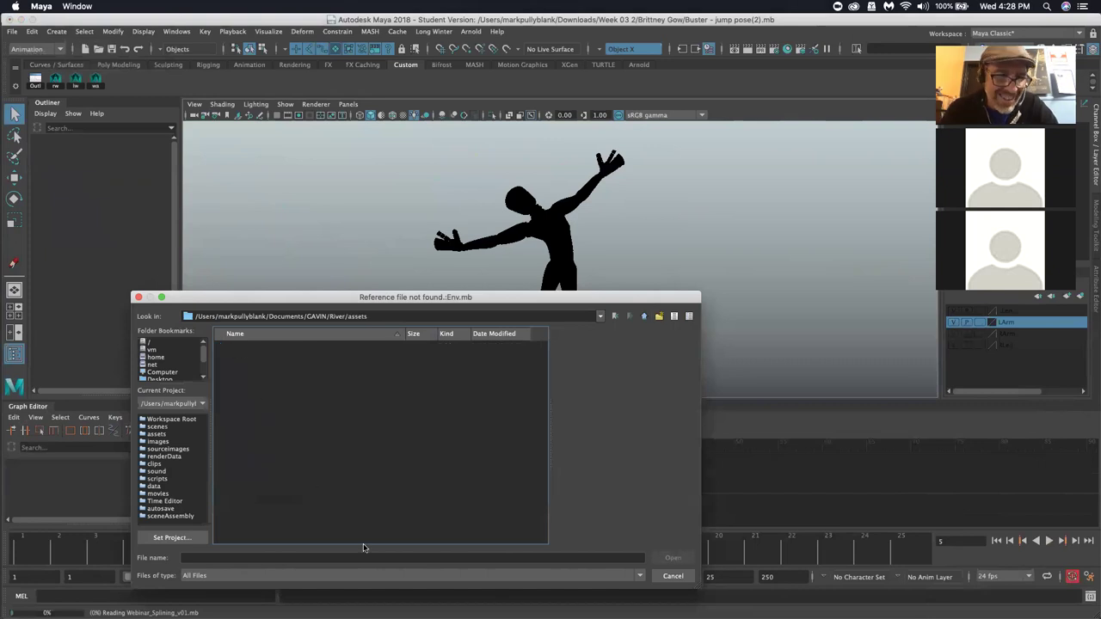
click(644, 316)
click(643, 316)
click(644, 315)
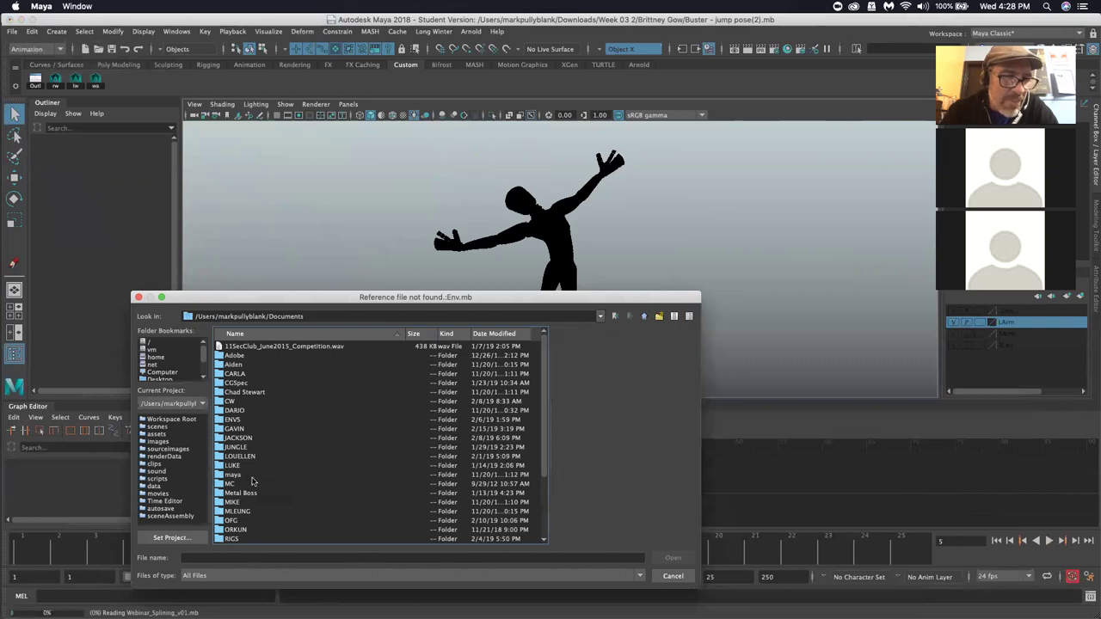
Relink the missing reference to Env.mb in CGSpec/Webinar/assets and finish loading the scene, dismissing the notices
double_click(240, 383)
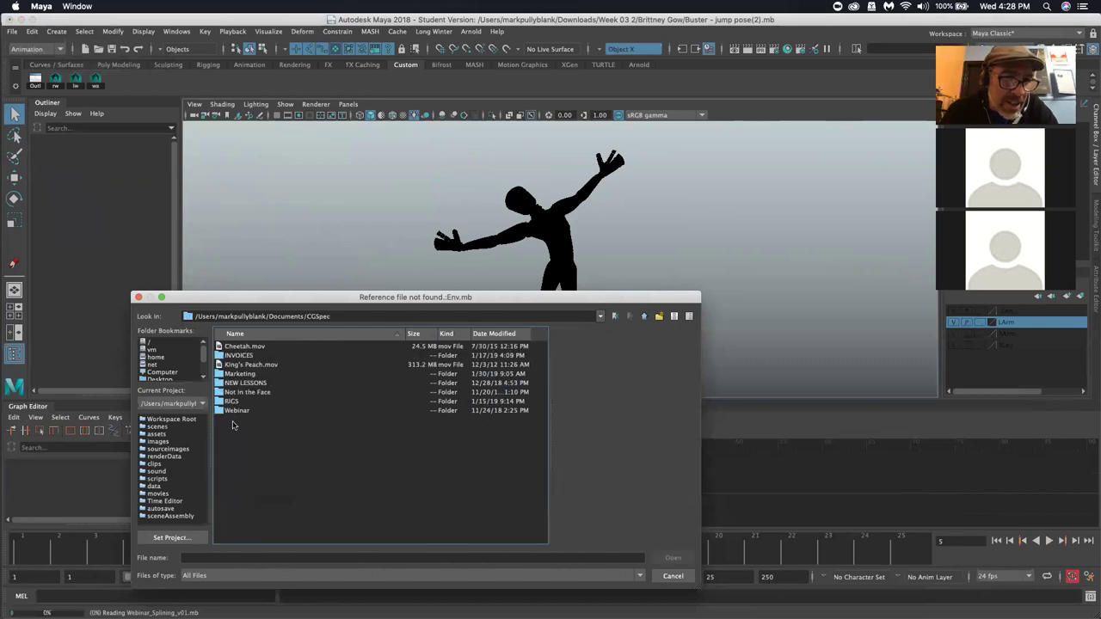
double_click(238, 411)
double_click(233, 347)
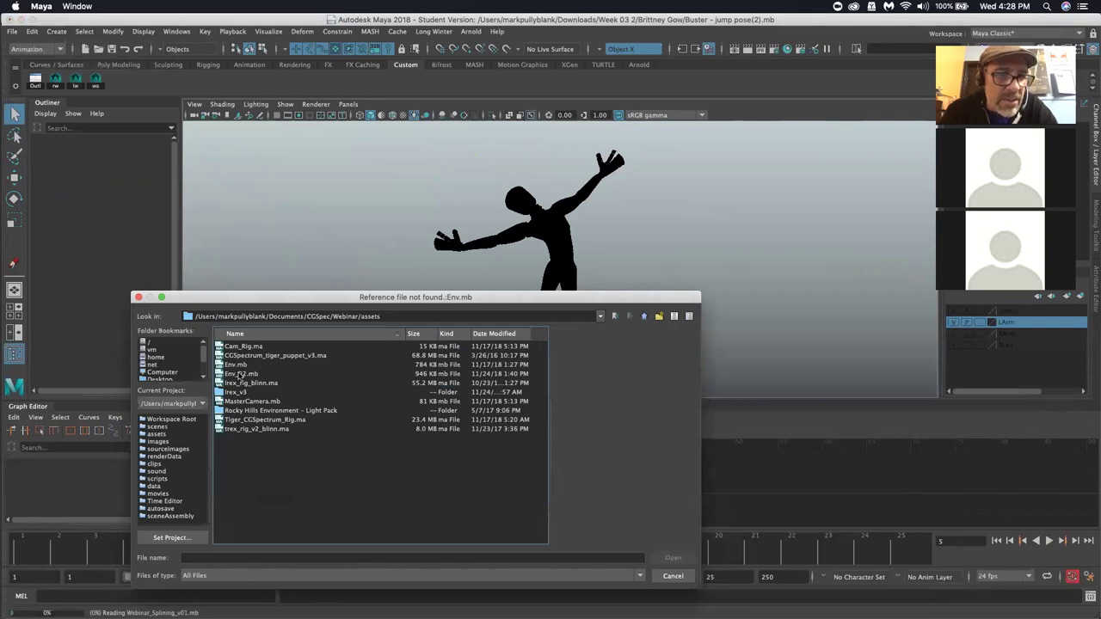
click(236, 365)
click(673, 558)
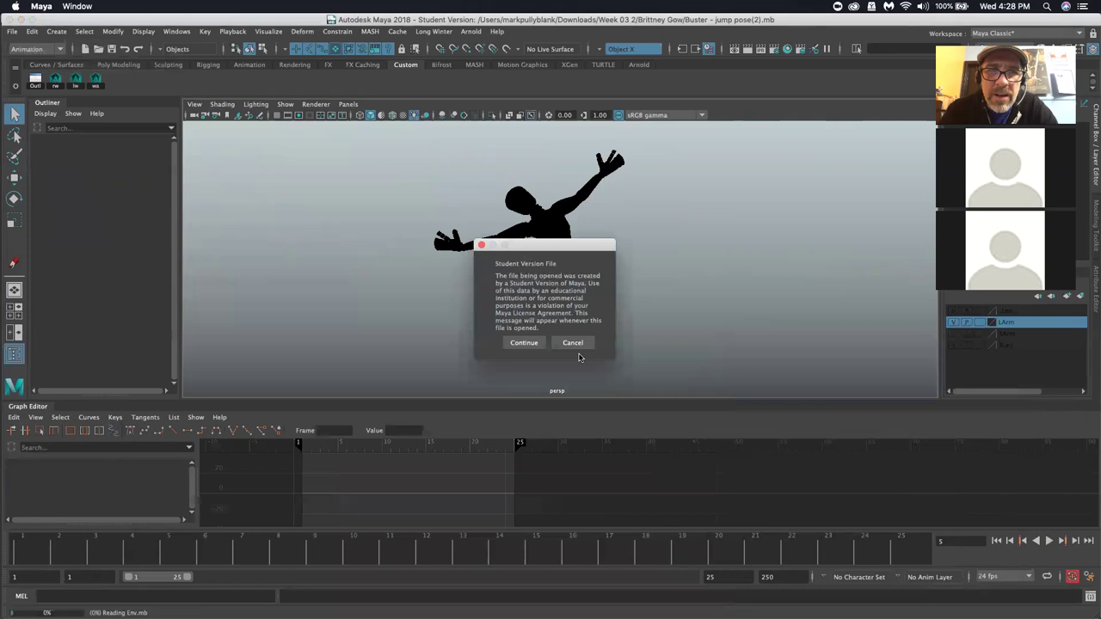
click(527, 344)
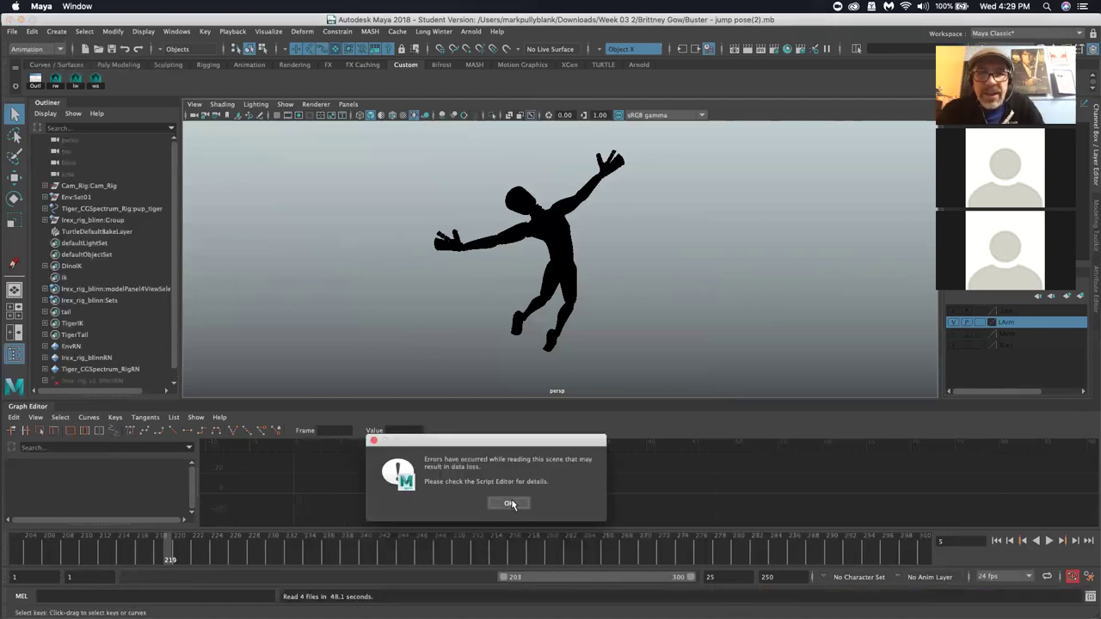
click(511, 504)
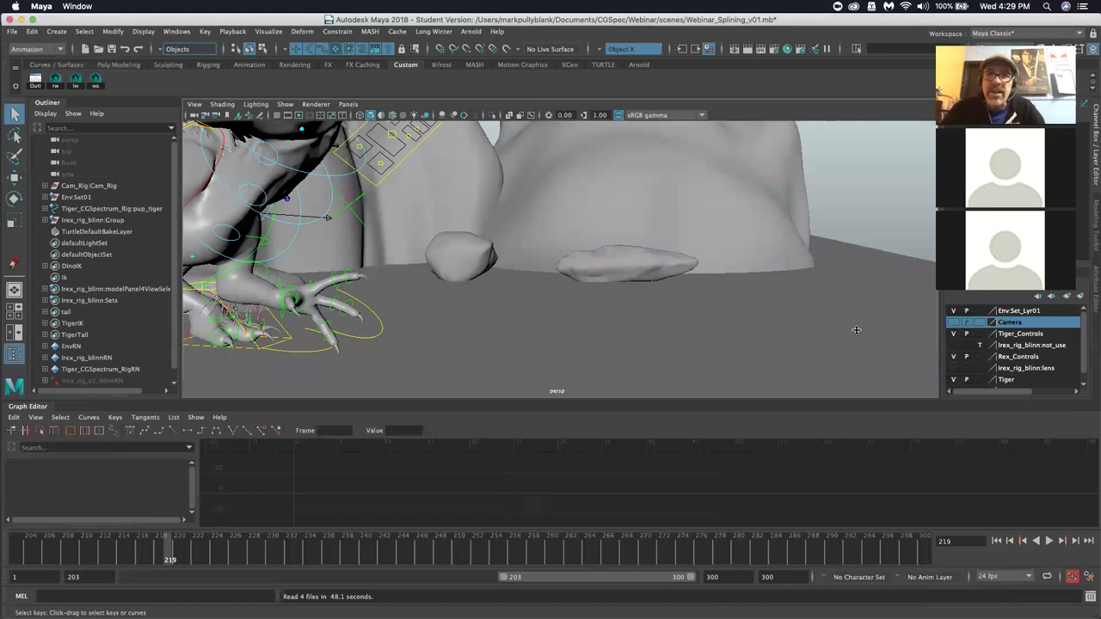
Select all the tiger and dinosaur rig controls in the viewport and frame their animation curves in the Graph Editor
alt+drag(657, 278, 617, 241)
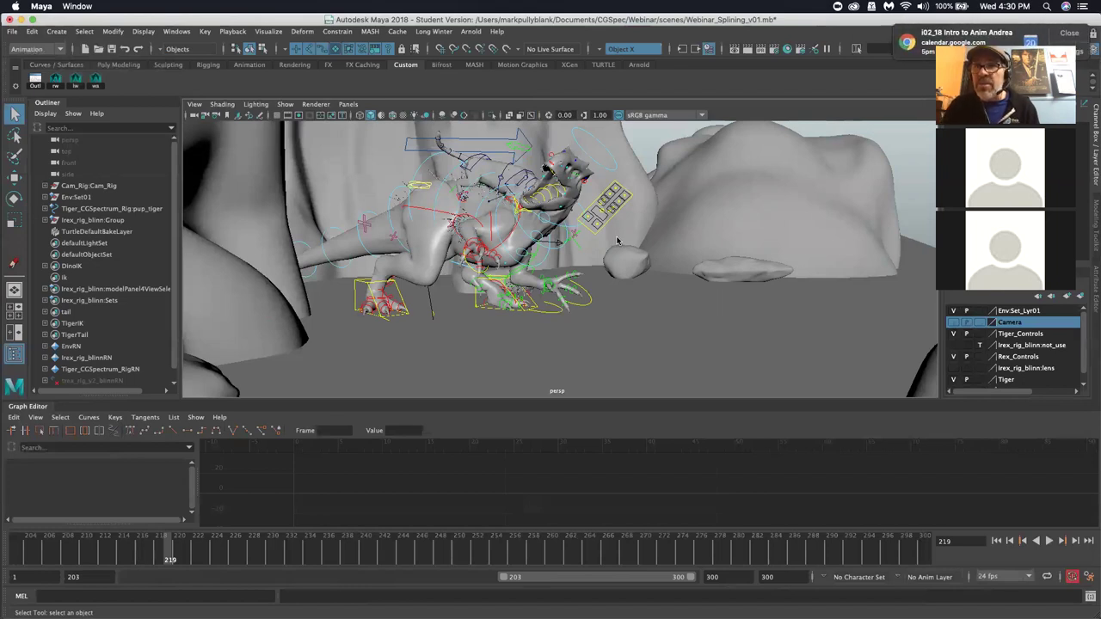
click(1069, 34)
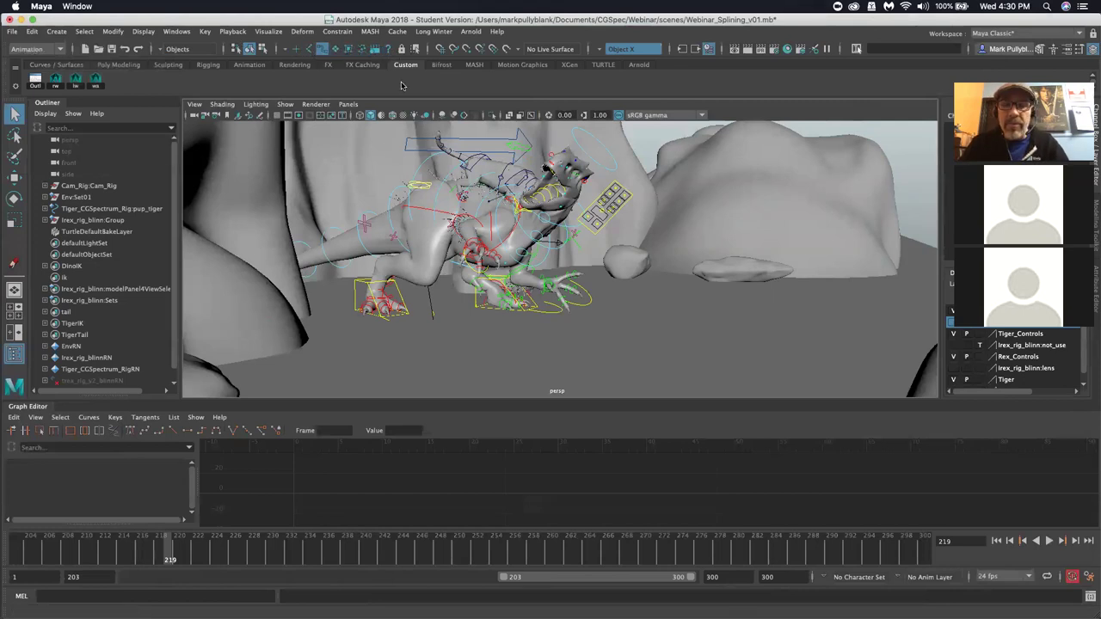
drag(662, 143, 222, 356)
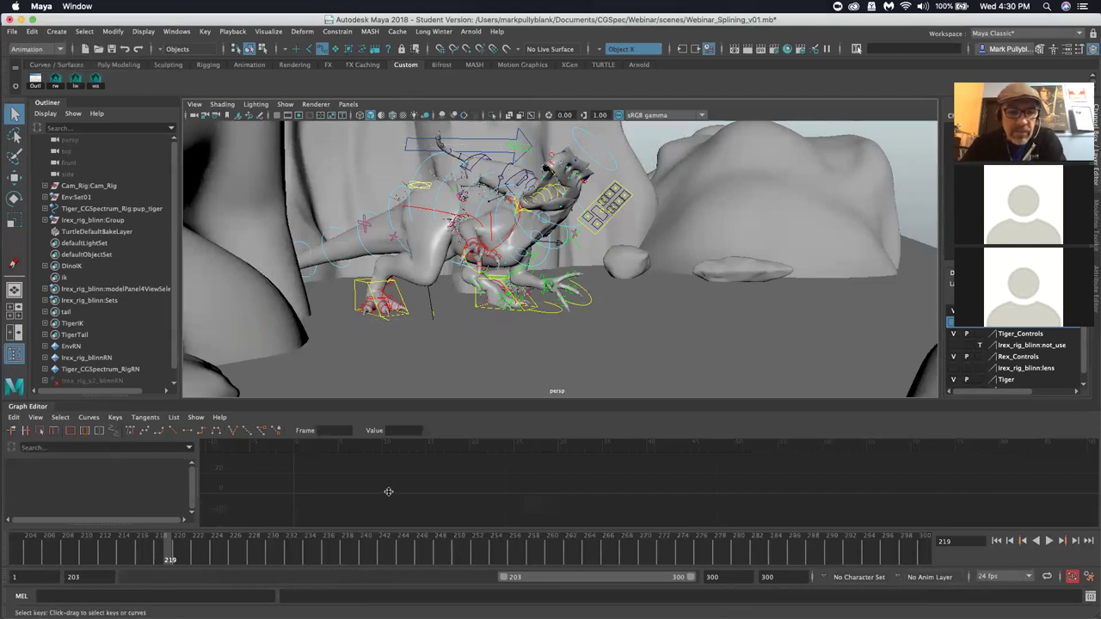
key(f)
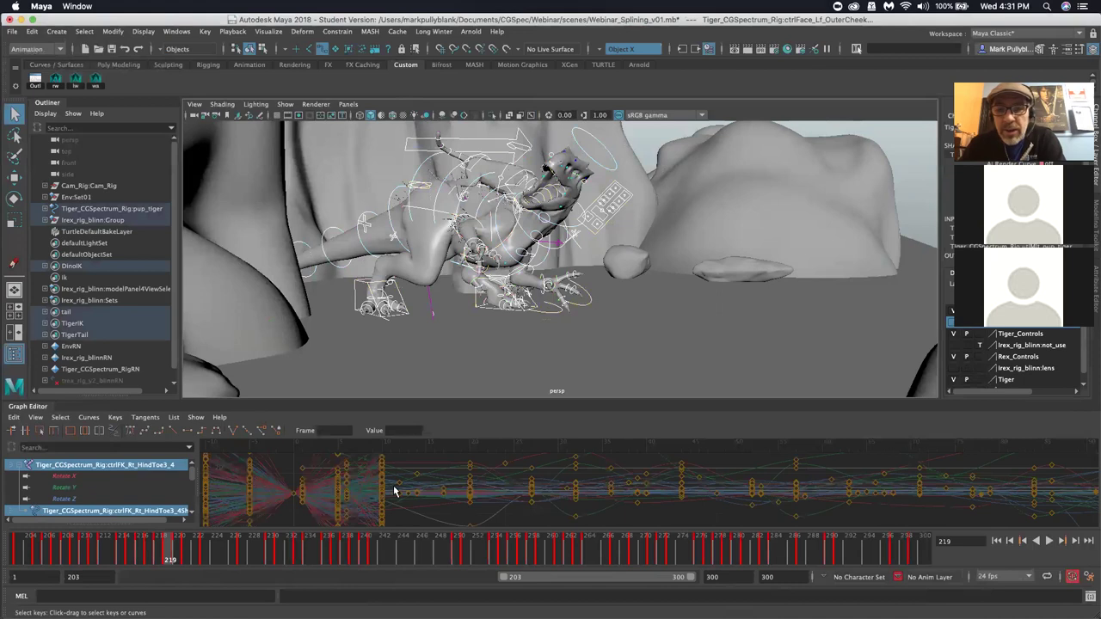
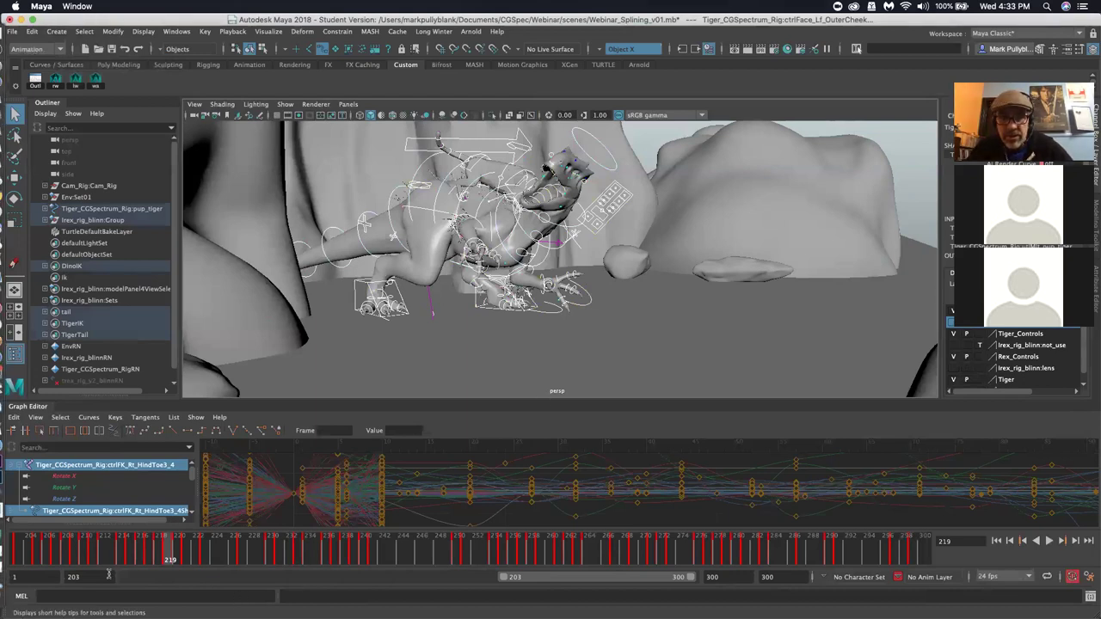
Review the creatures' animation from the opposite side in the persp view, scrubbing from frame 203 to frame 224
click(23, 553)
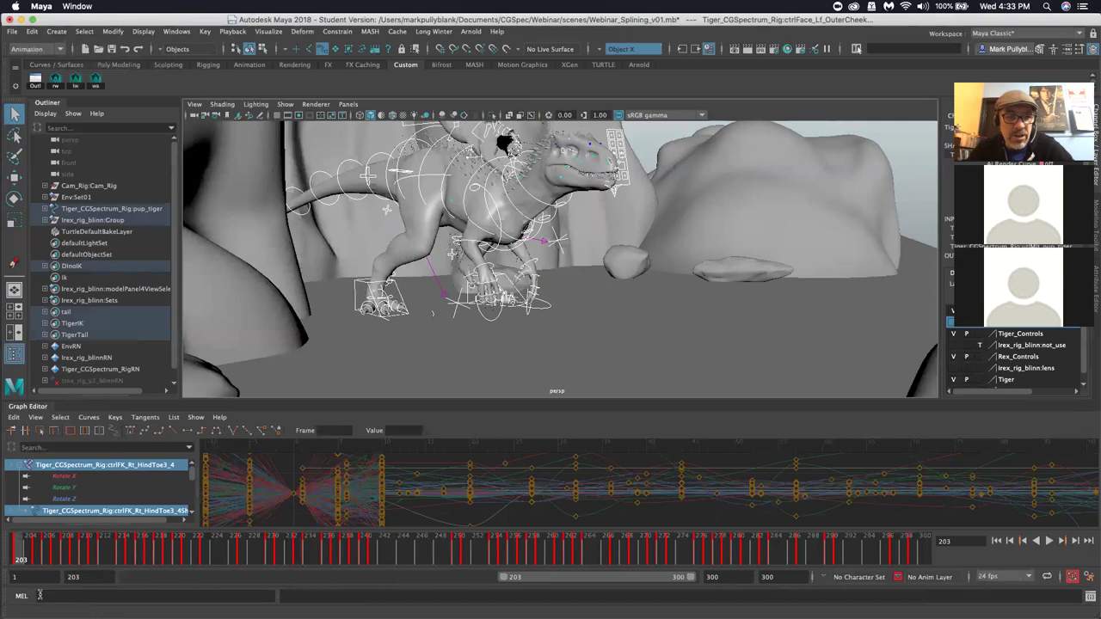
click(352, 104)
mouse_move(370, 116)
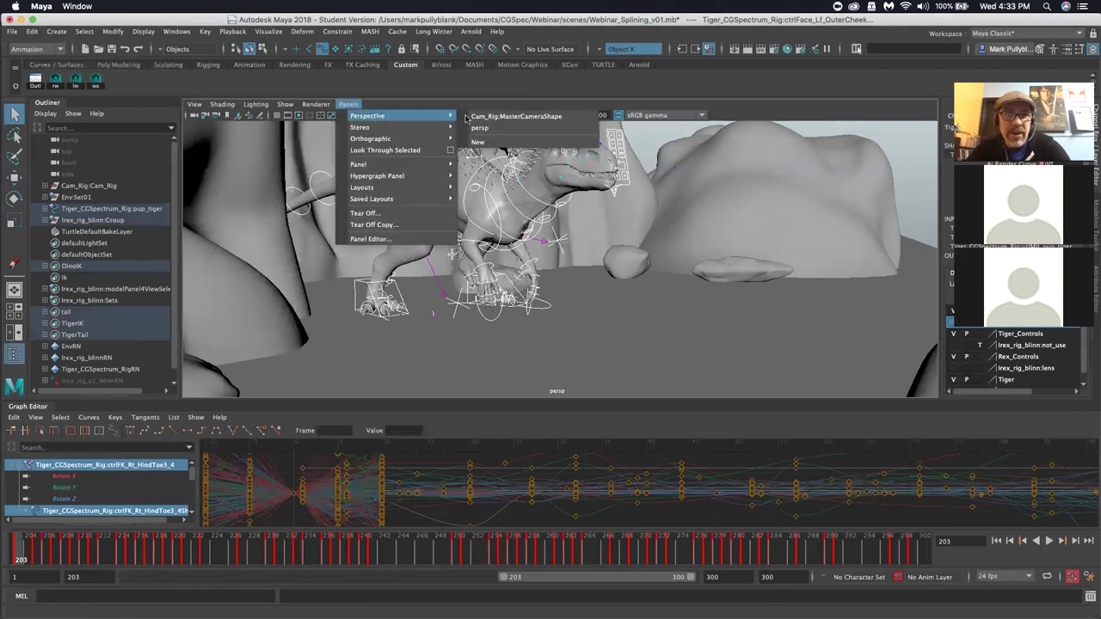
click(499, 128)
alt+drag(559, 255, 585, 215)
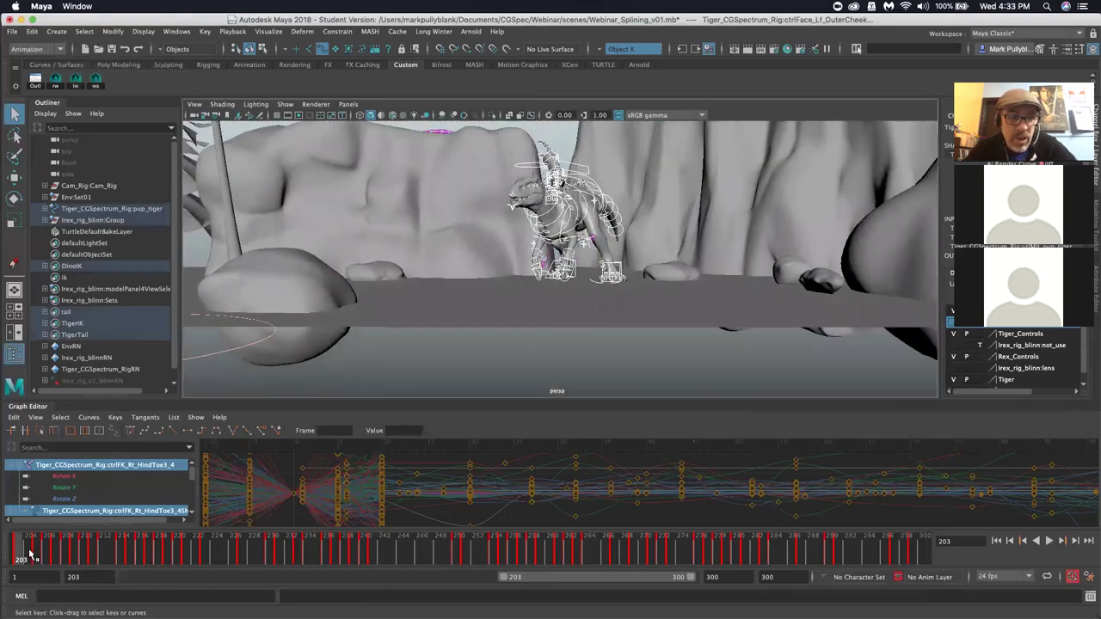
drag(179, 558, 217, 560)
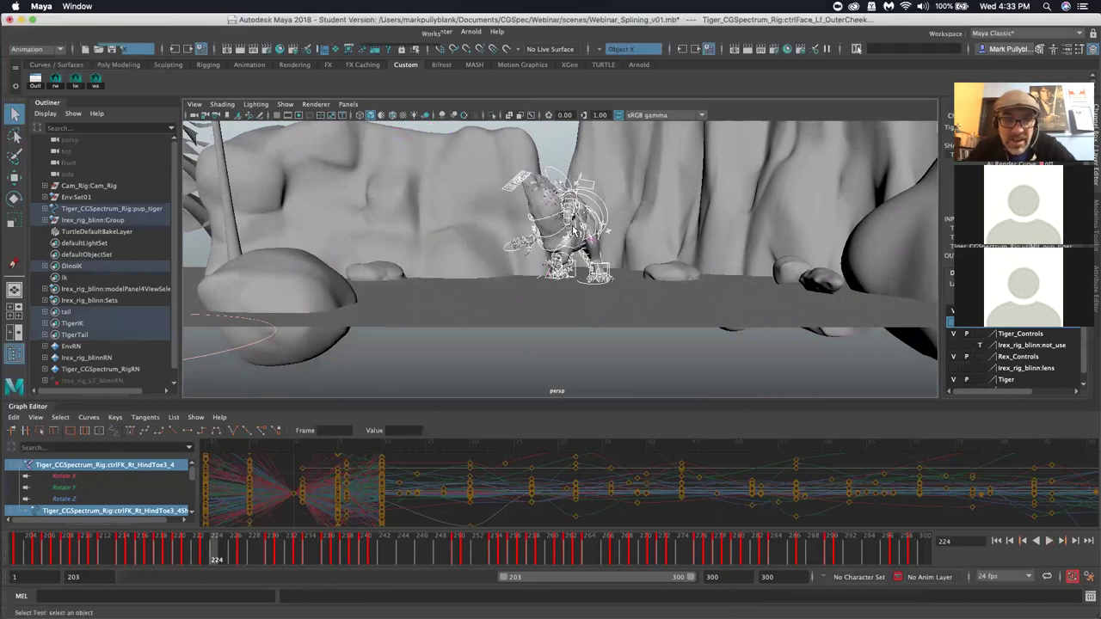
Hide the NURBS curves in the viewport and look through the Cam_Rig:MasterCamera camera
click(285, 104)
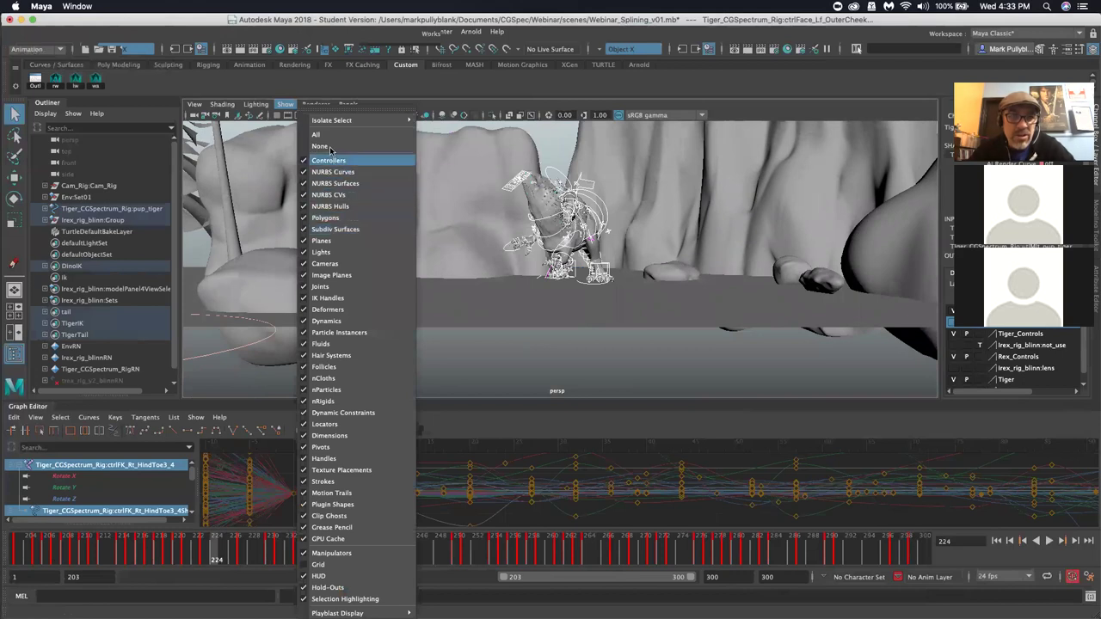
click(334, 180)
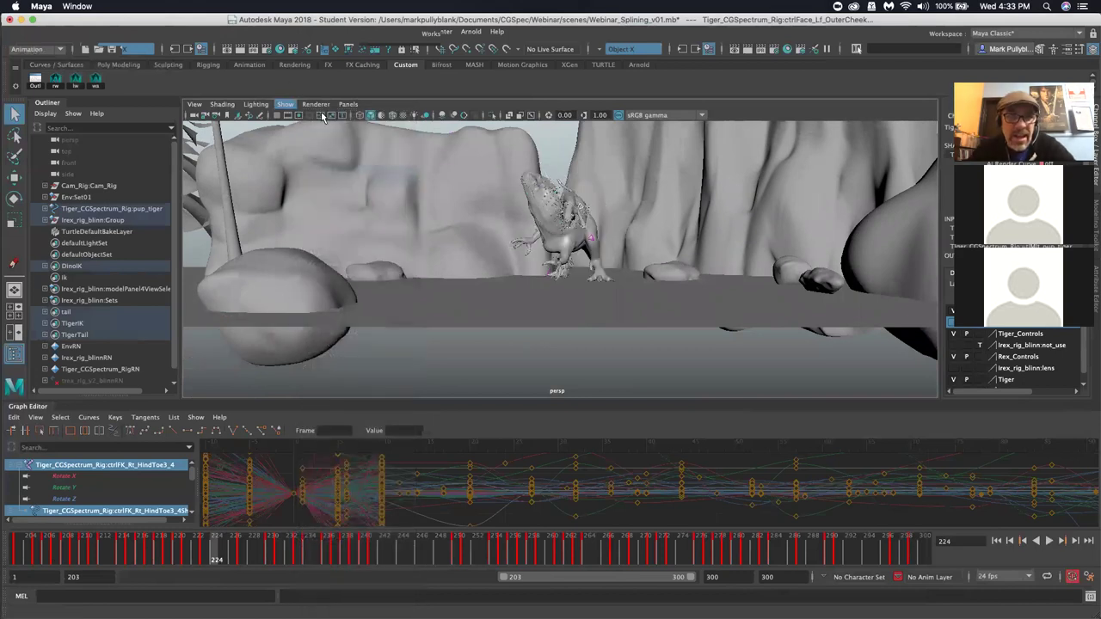
click(348, 104)
click(476, 116)
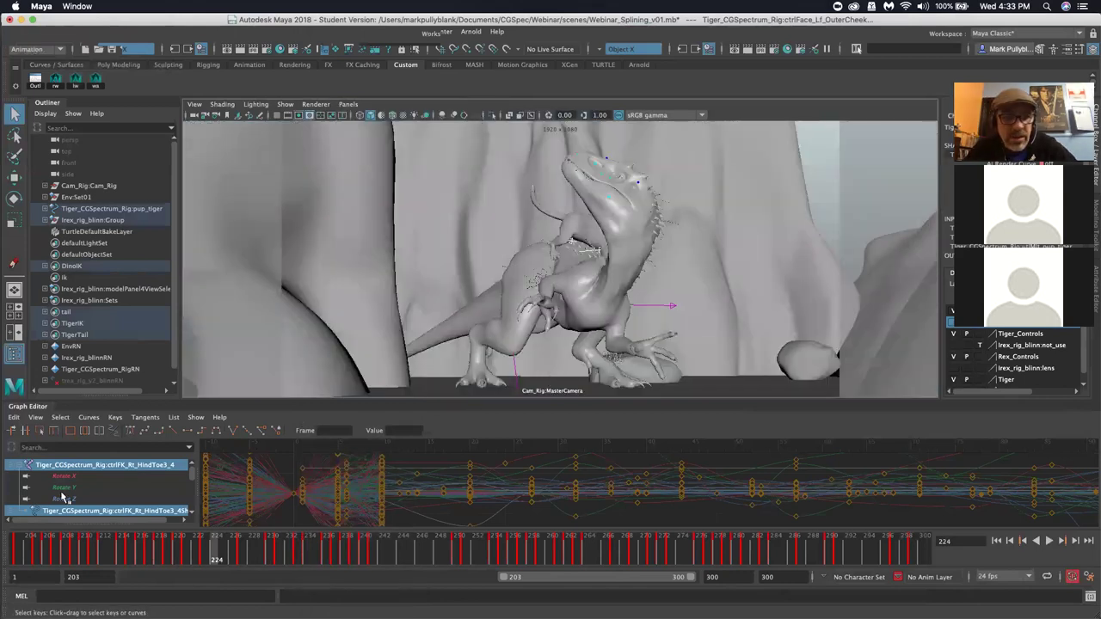
Expand the playback range to the full 1–300 frames and play the splined shot from the start, stopping at frame 108
click(35, 547)
key(alt+v)
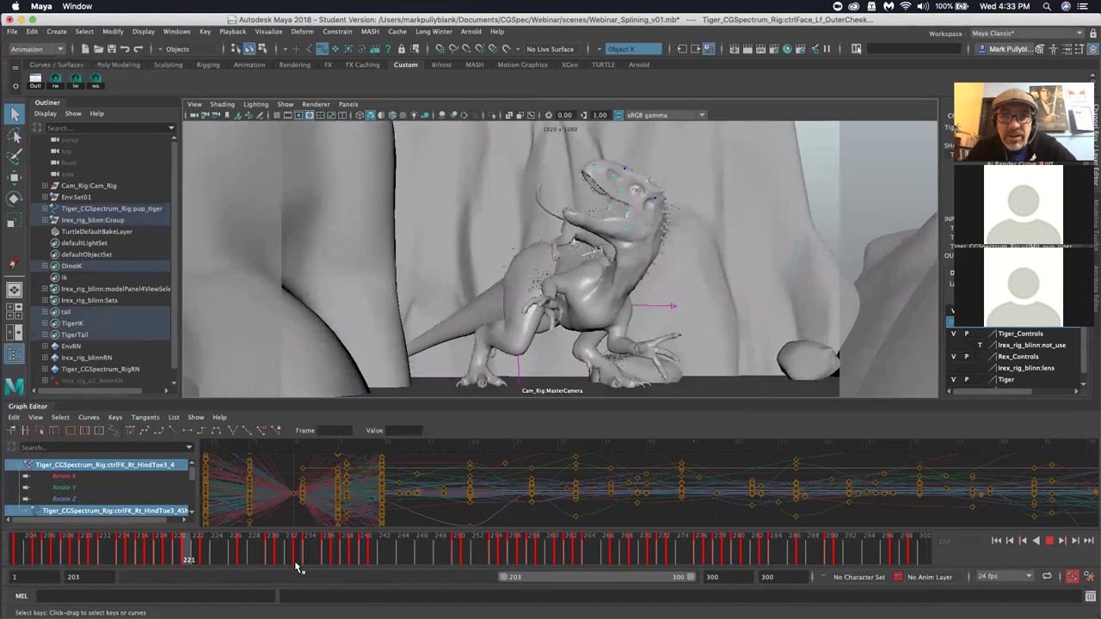
key(alt+v)
double_click(563, 578)
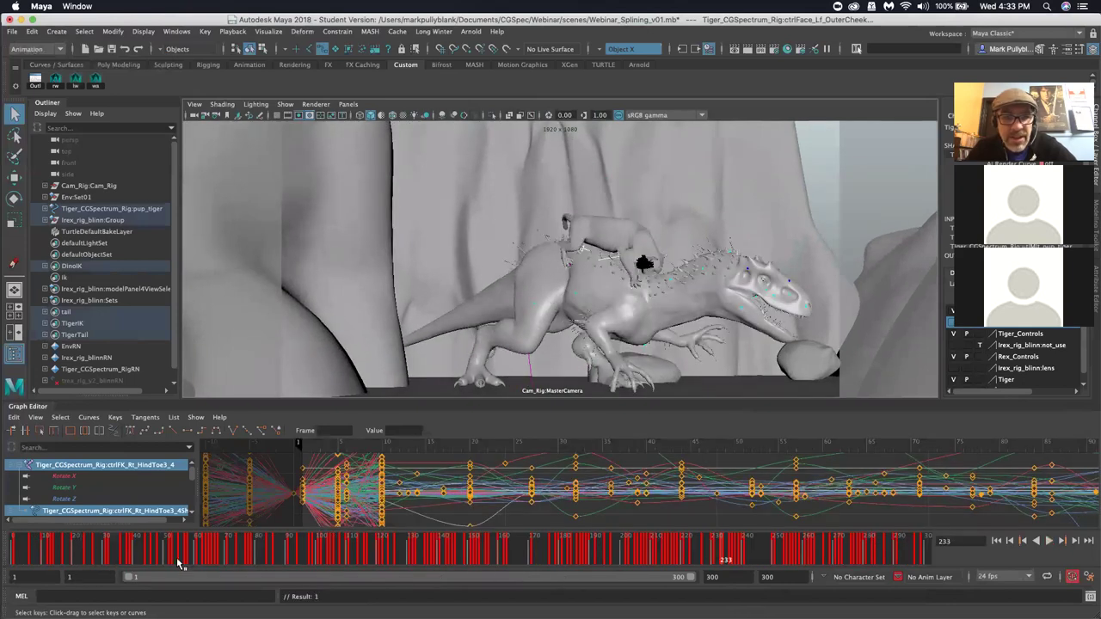
click(26, 546)
key(alt+v)
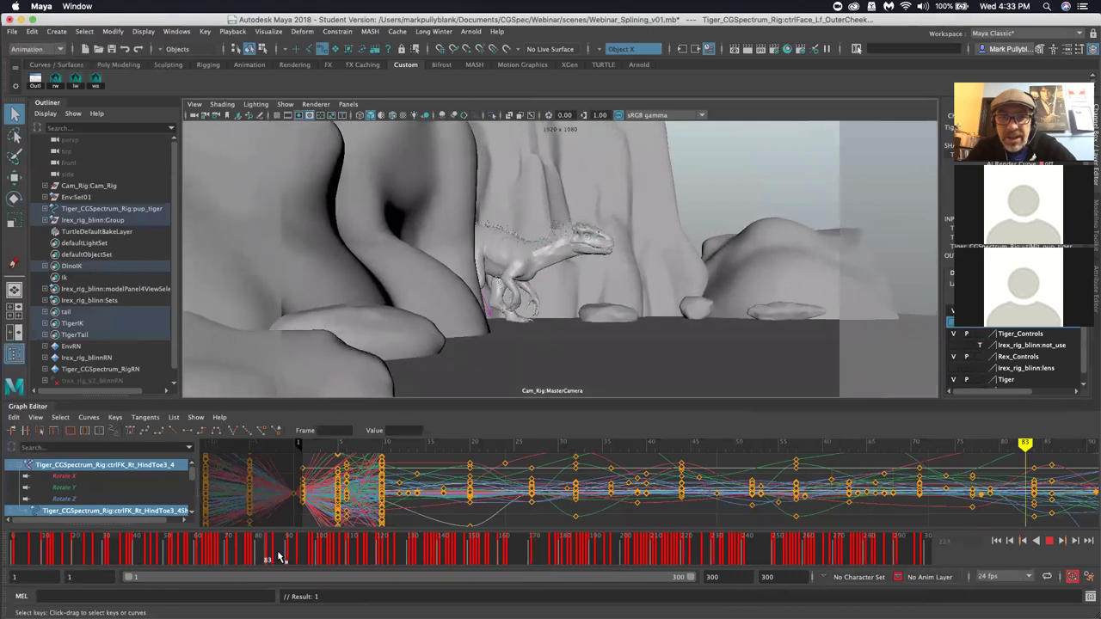
click(345, 560)
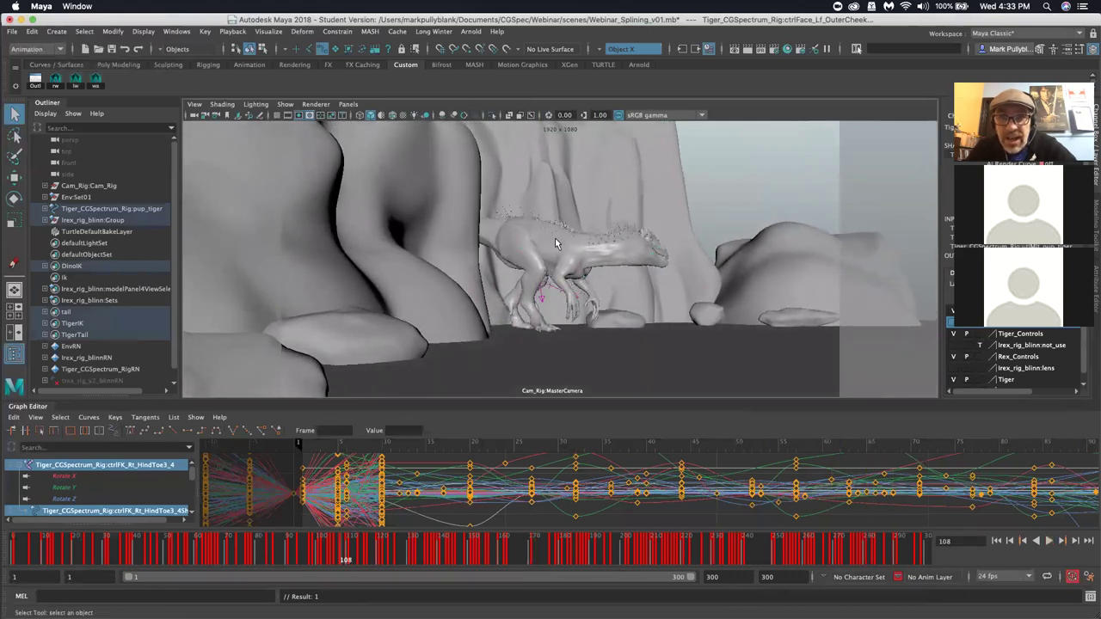
Examine the dinosaur's movement from above in the persp view, scrubbing from frame 108 to frame 137
click(347, 104)
mouse_move(370, 114)
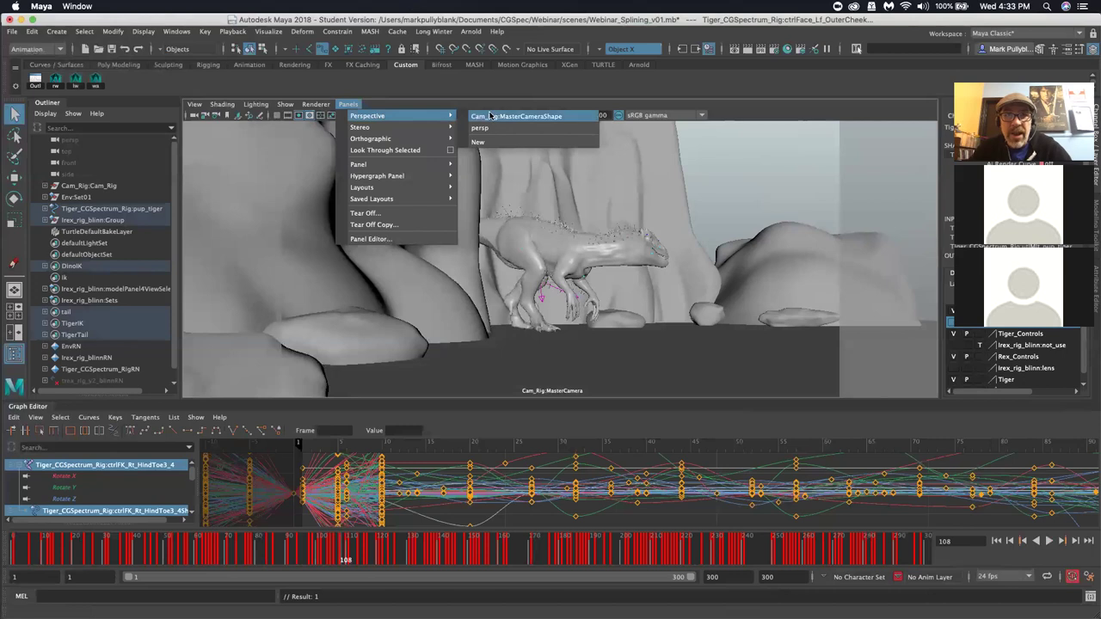
click(517, 126)
alt+drag(547, 221, 640, 226)
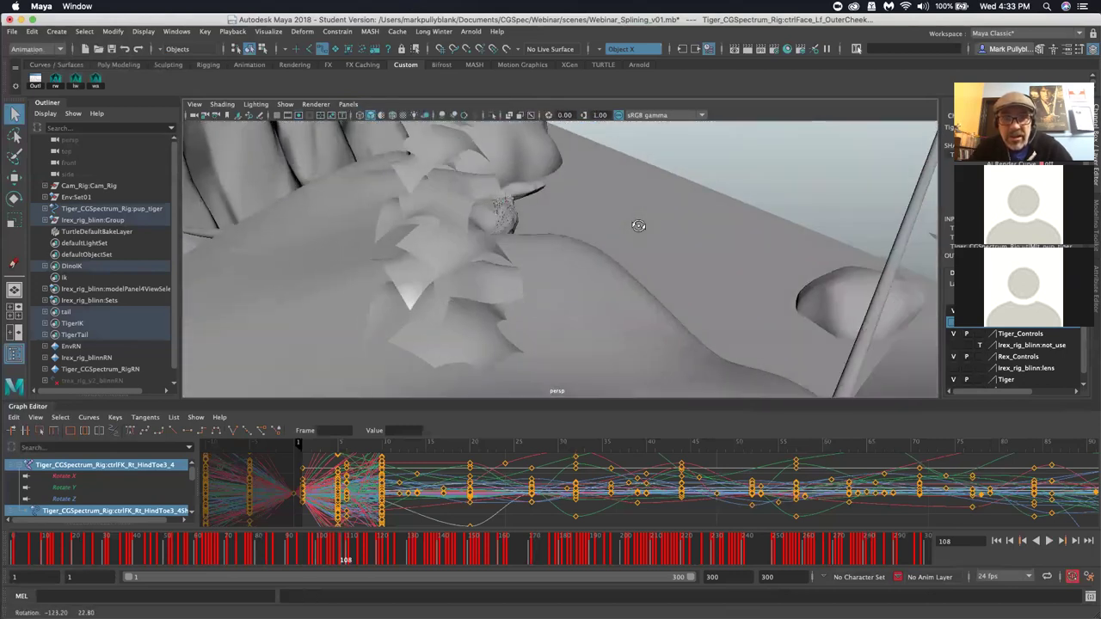
alt+drag(503, 249, 519, 270)
alt+middle_drag(519, 269, 509, 297)
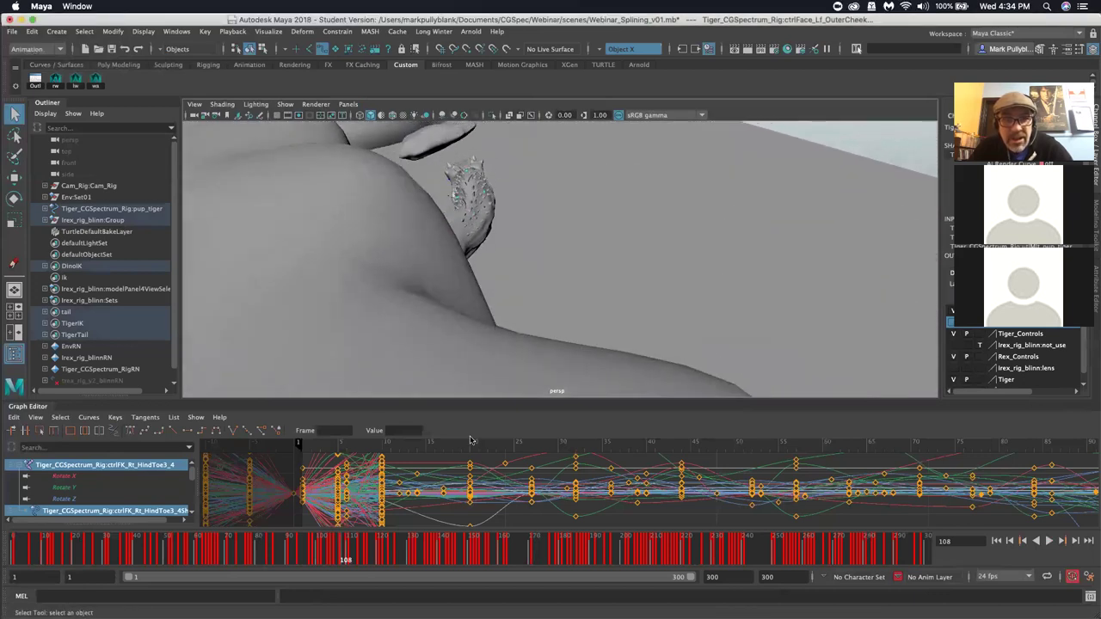
drag(351, 551, 434, 536)
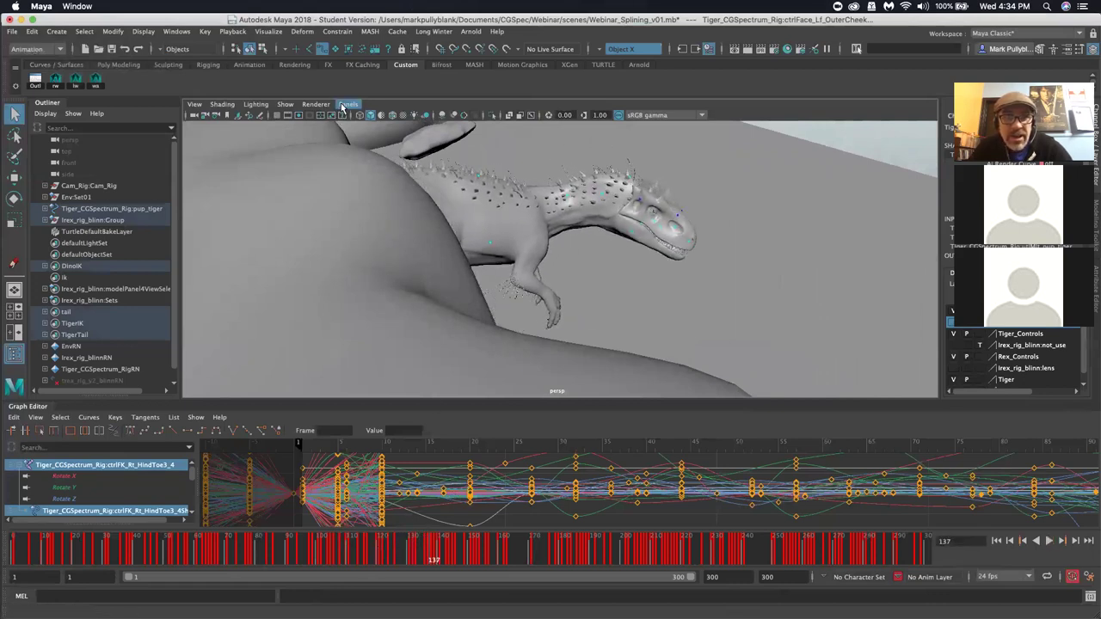
Return to the MasterCamera view and play the shot onward from frame 137, stopping at frame 161
click(348, 104)
mouse_move(405, 115)
click(508, 115)
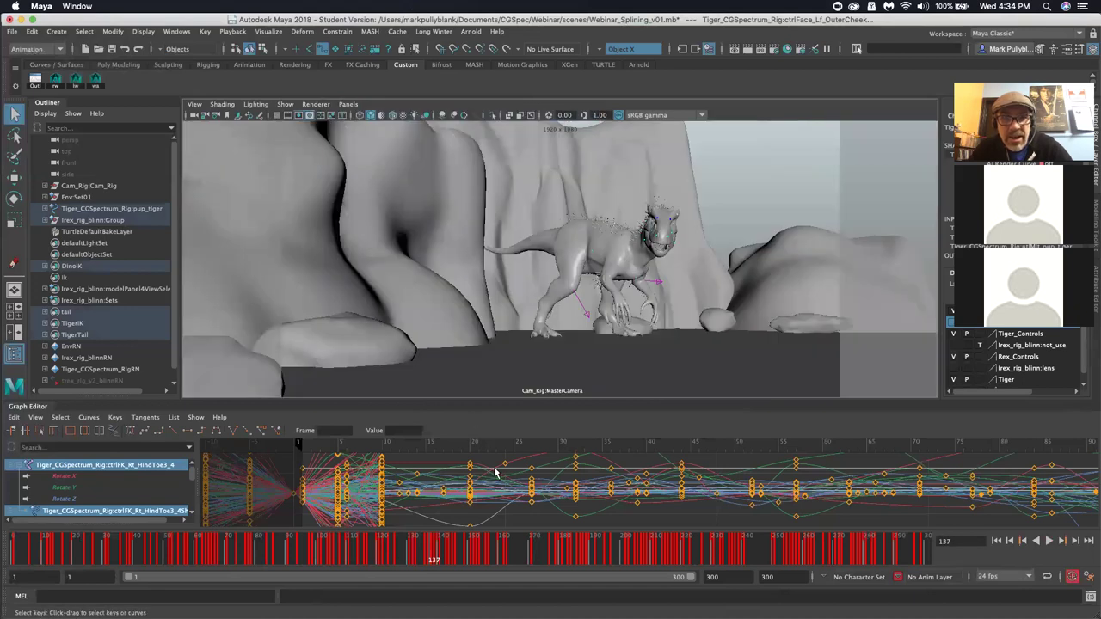
drag(447, 557, 477, 551)
key(alt+v)
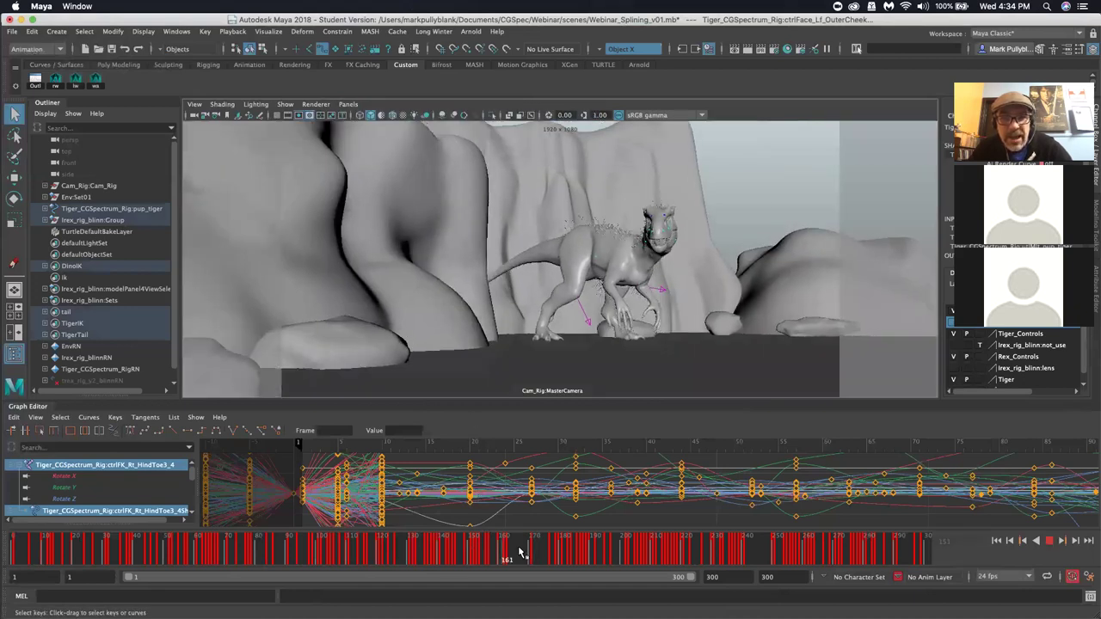
key(alt+v)
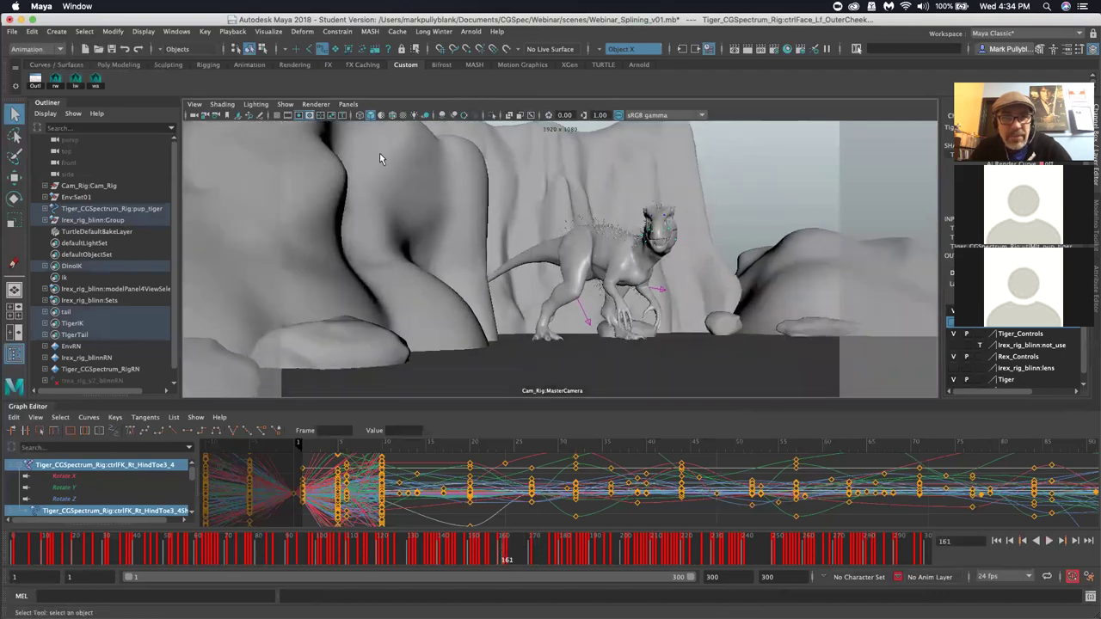
Inspect the set and creatures around frame 161 from other angles in the persp view
click(347, 105)
mouse_move(378, 115)
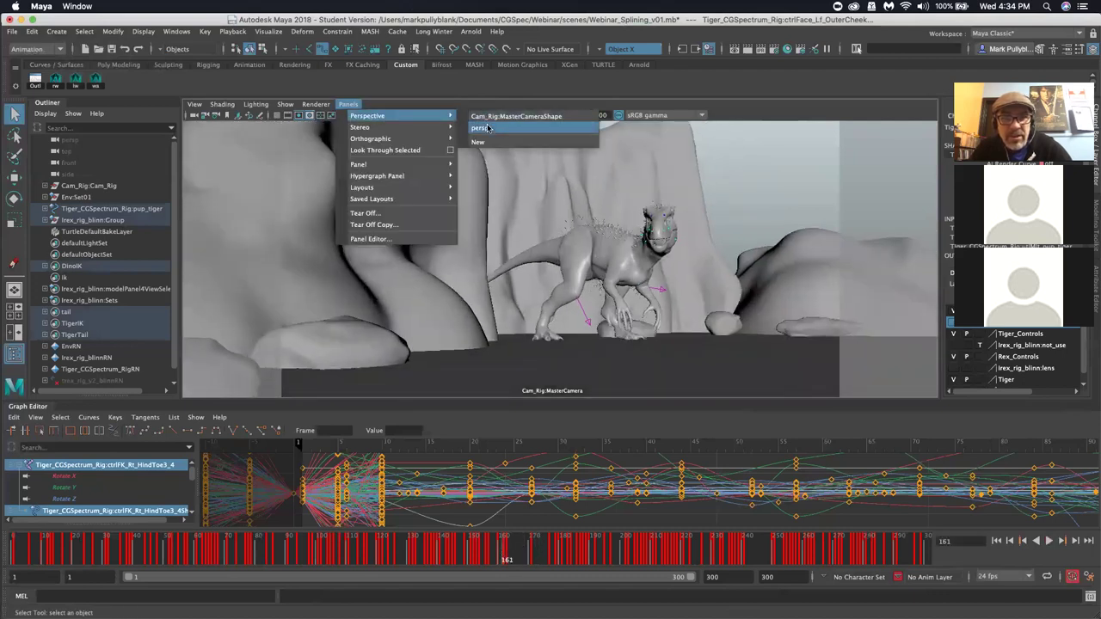
click(480, 127)
alt+drag(462, 198, 607, 226)
alt+middle_drag(608, 226, 495, 232)
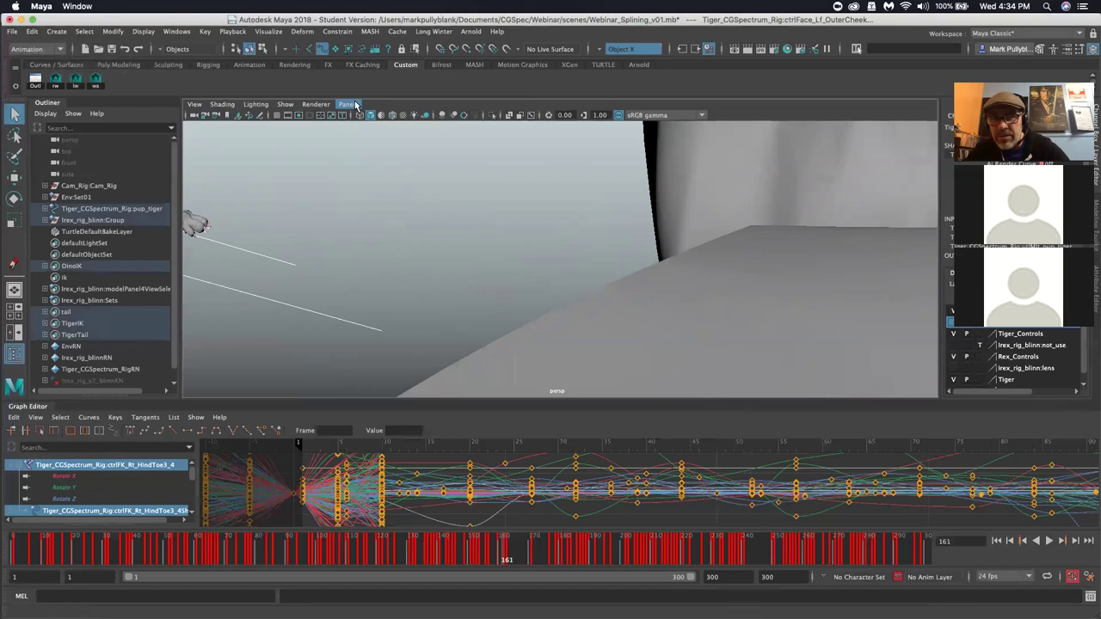
click(355, 104)
mouse_move(443, 116)
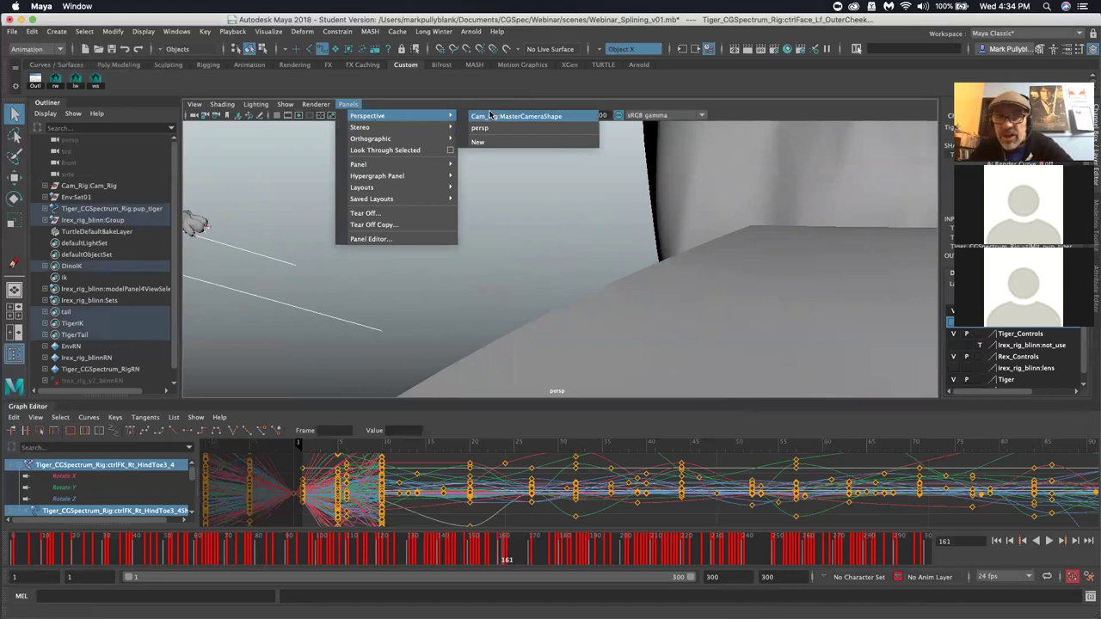
Open the Webinar_Block_v01.mb scene from the Webinar scenes folder, accepting the student version notices and dismissing the error message
click(11, 31)
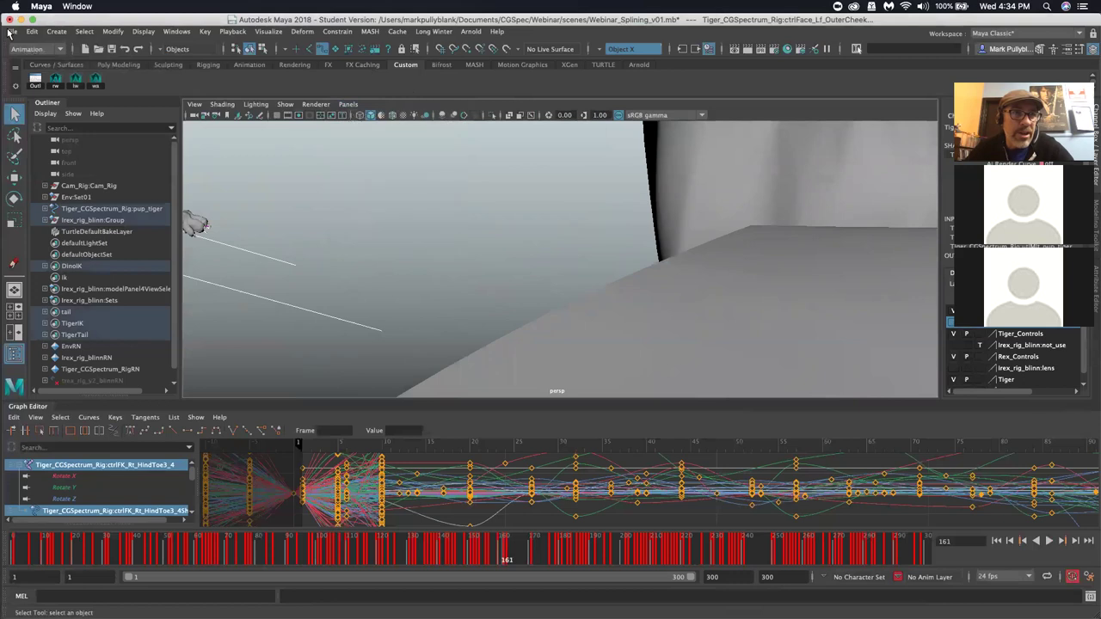
click(38, 60)
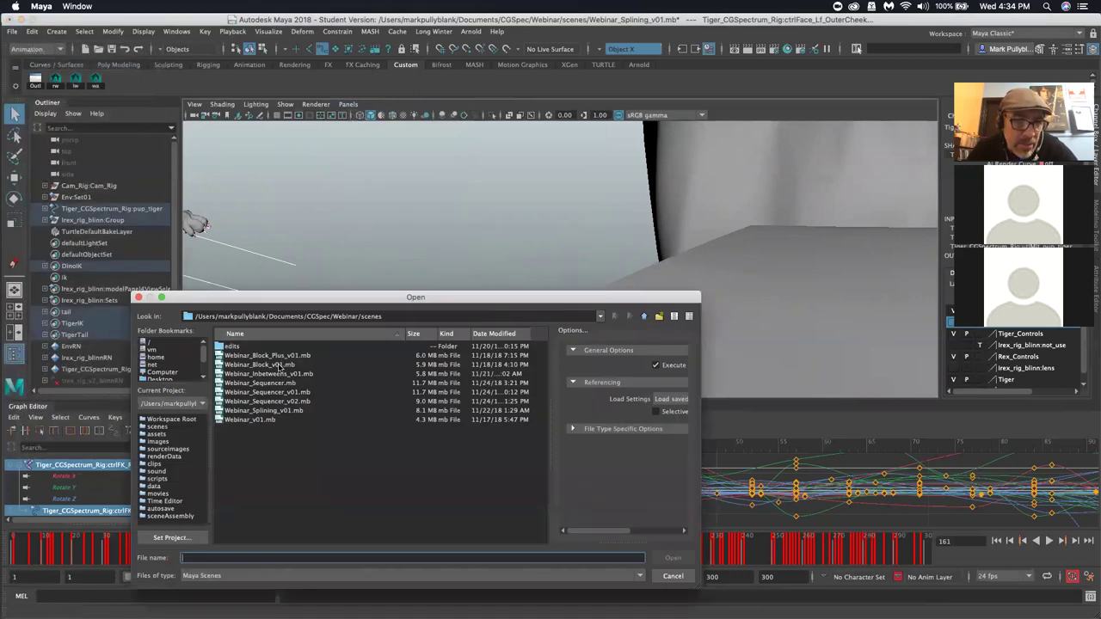
double_click(280, 365)
click(553, 322)
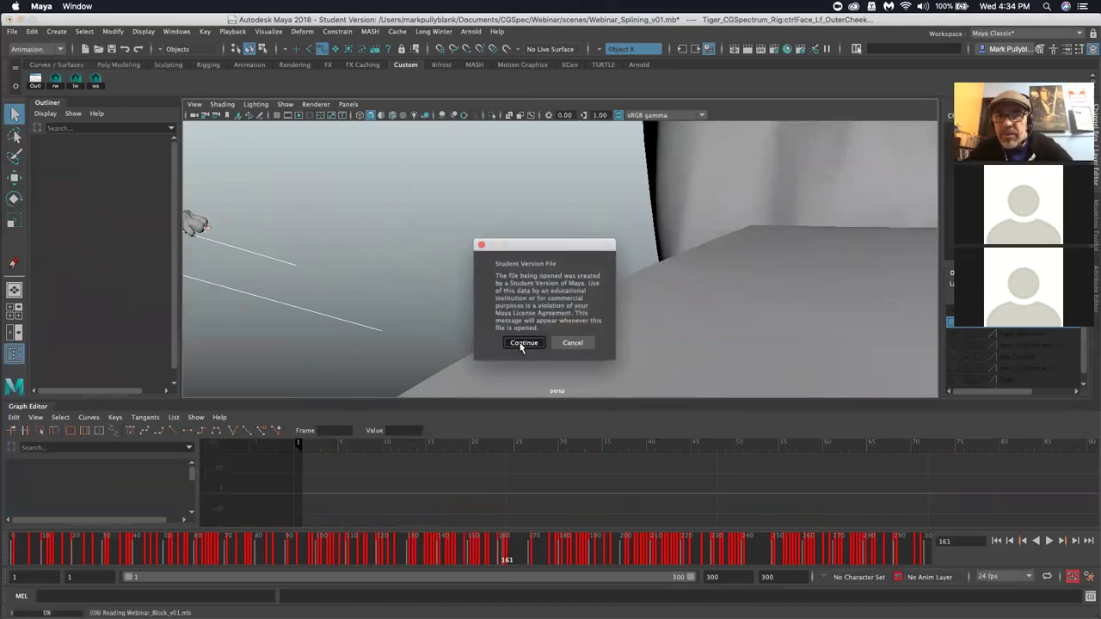
click(522, 342)
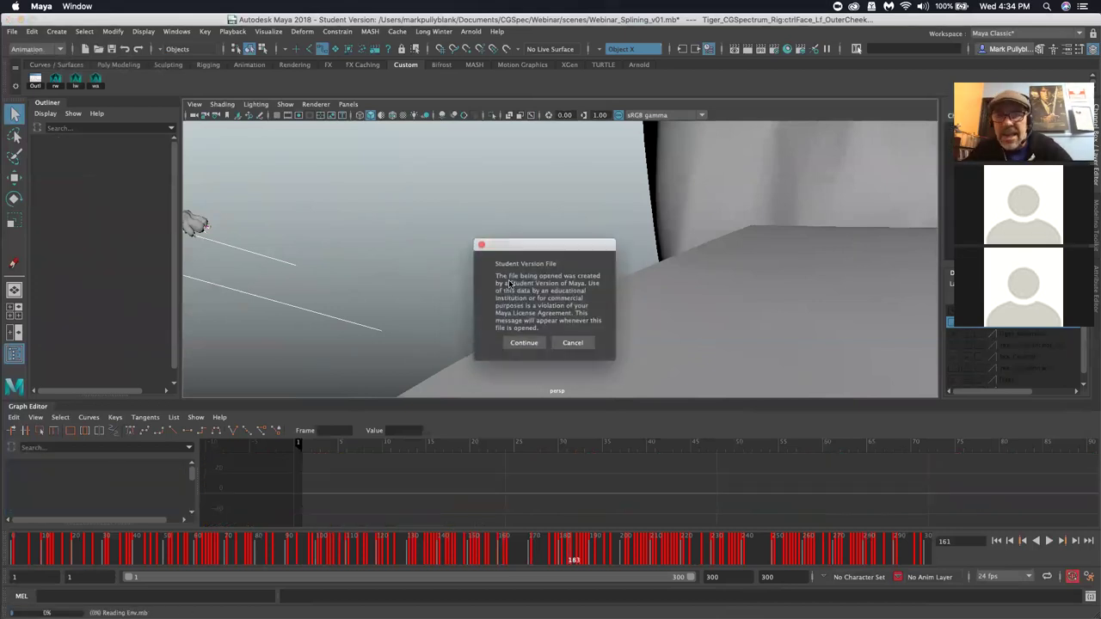
click(540, 343)
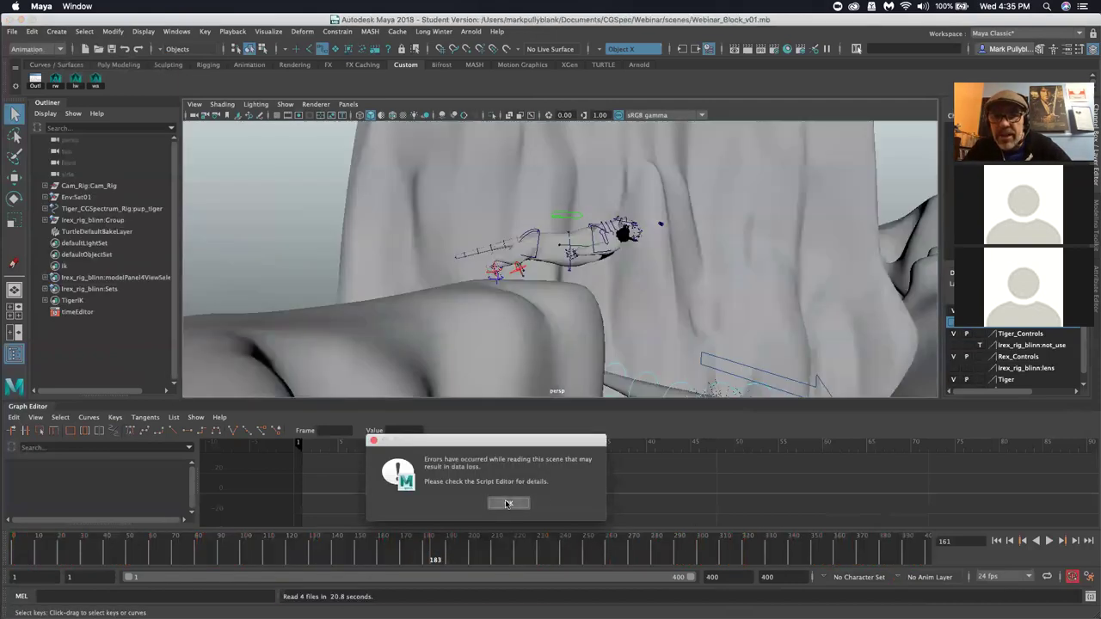
click(508, 503)
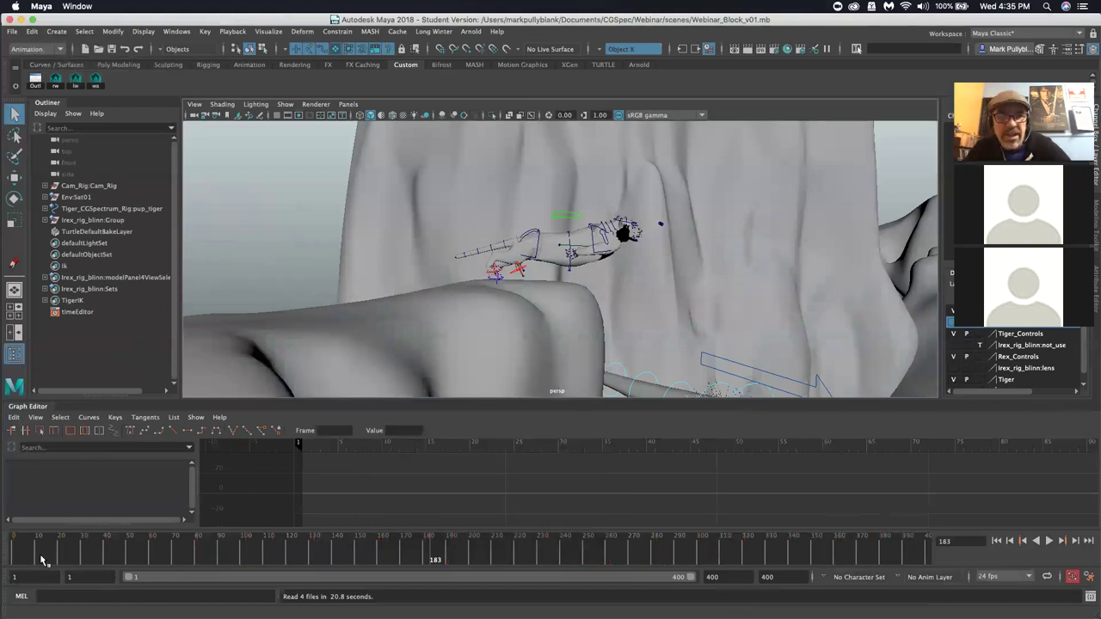
Look through Cam_Rig:MasterCamera and play the blocking animation, stopping at frame 221
drag(25, 555, 32, 555)
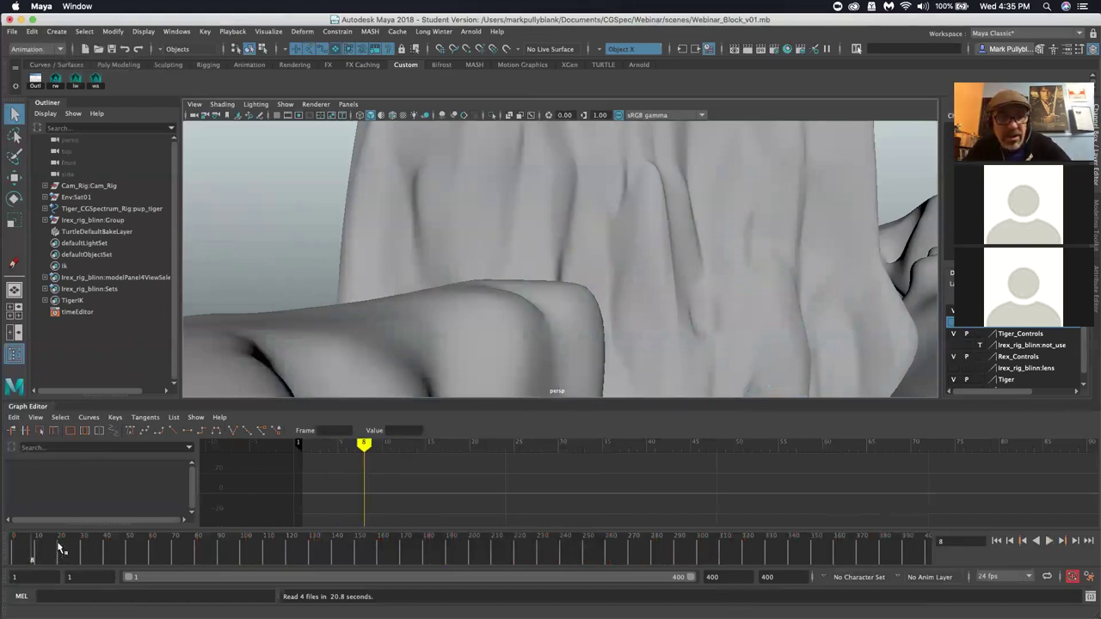
click(349, 104)
mouse_move(378, 115)
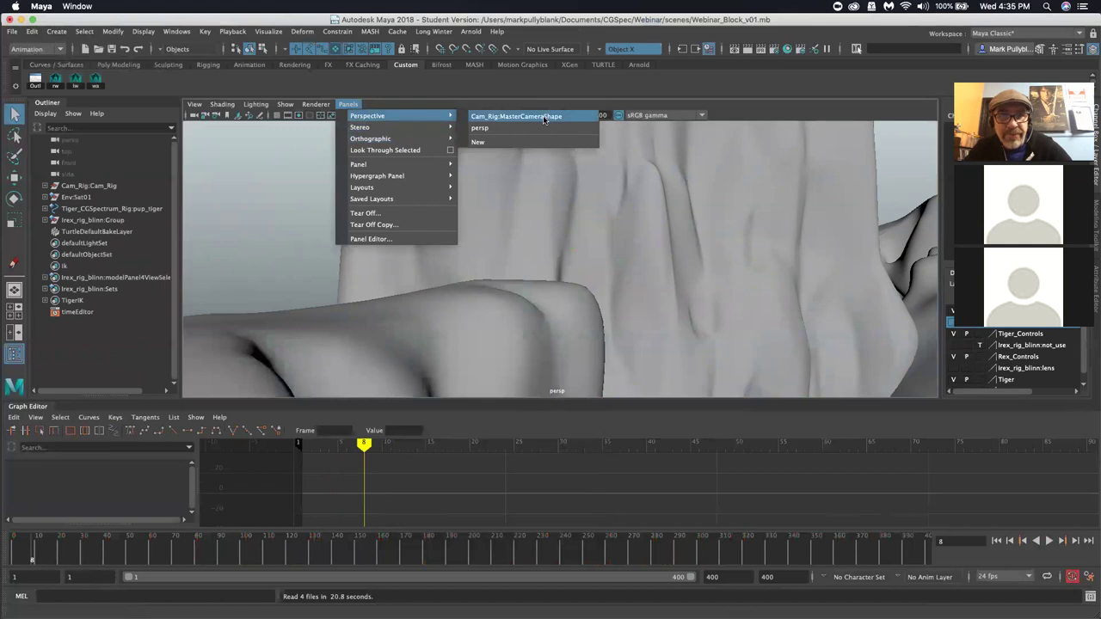
click(544, 115)
key(alt+v)
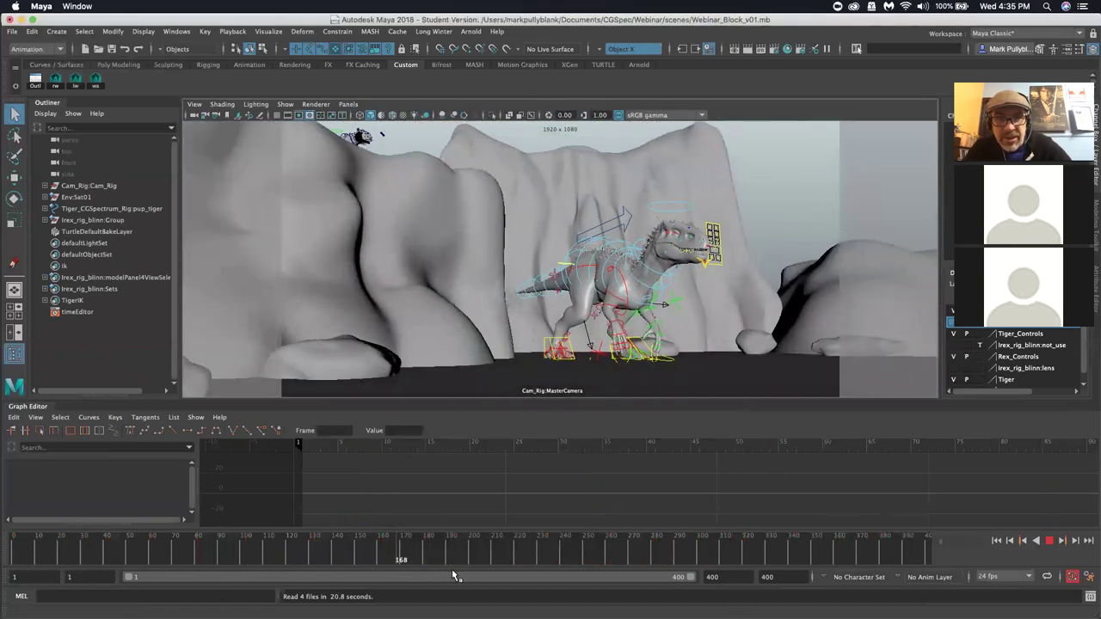
drag(507, 581, 69, 598)
click(1049, 541)
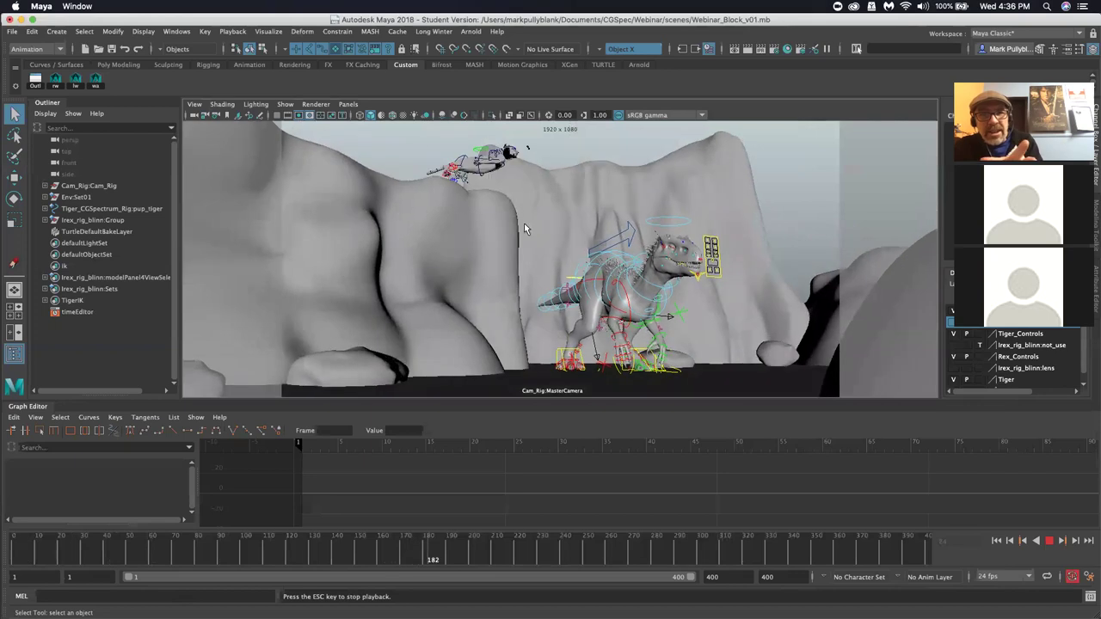
key(Escape)
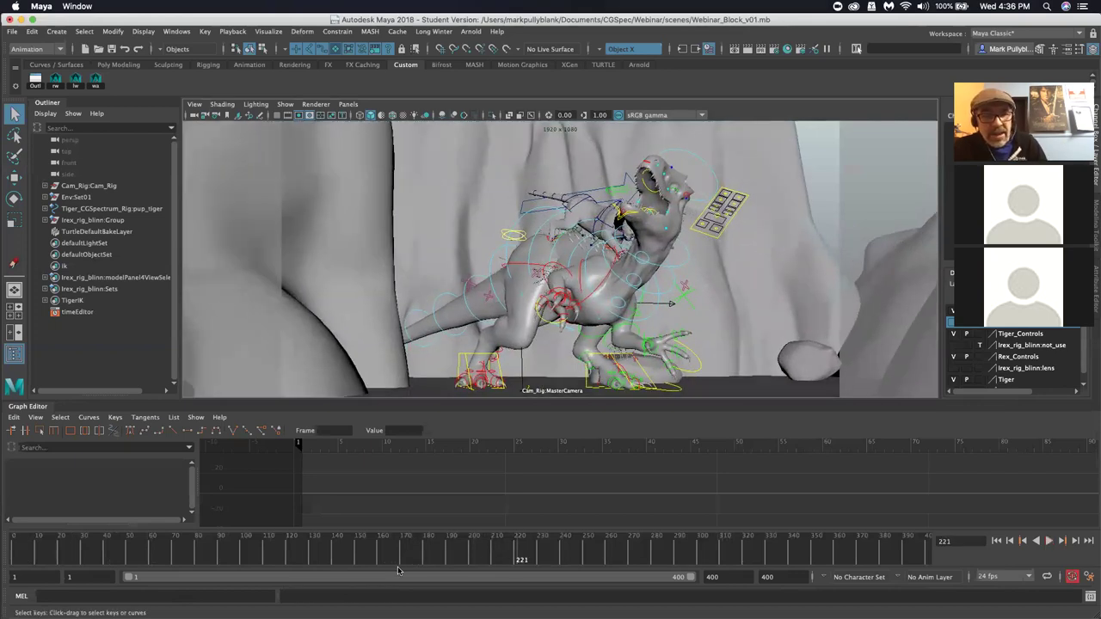
Review the blocked attack on the dinosaur again, replaying from about frame 160 and scrubbing through frame 210 to frame 216
mouse_move(367, 557)
mouse_down()
mouse_move(418, 565)
mouse_move(388, 560)
mouse_up()
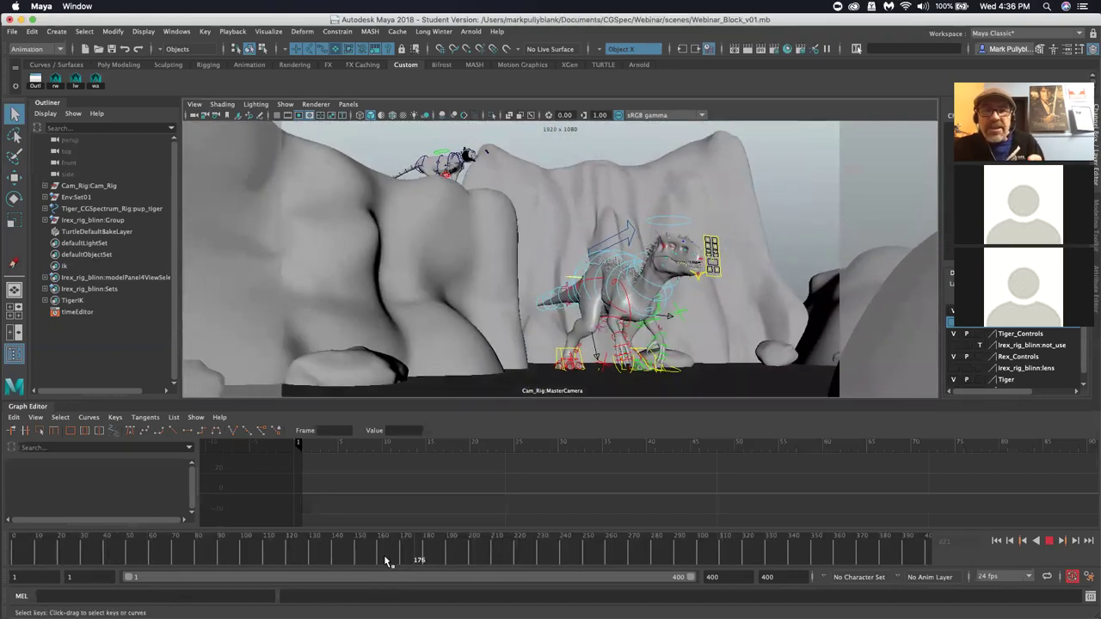
key(alt+v)
key(Escape)
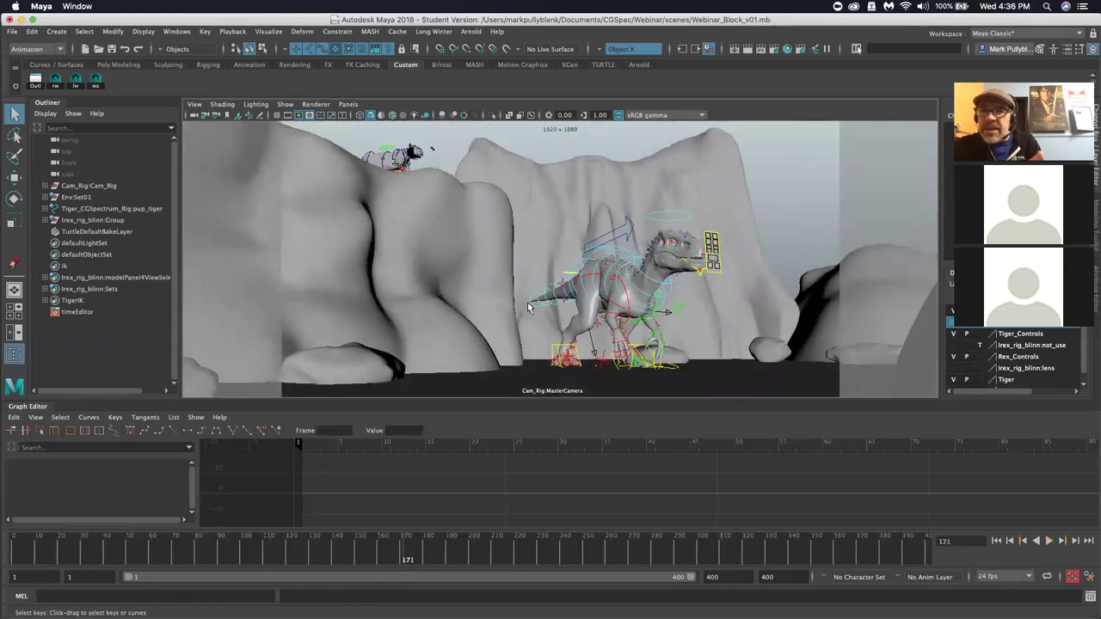
drag(408, 560, 492, 565)
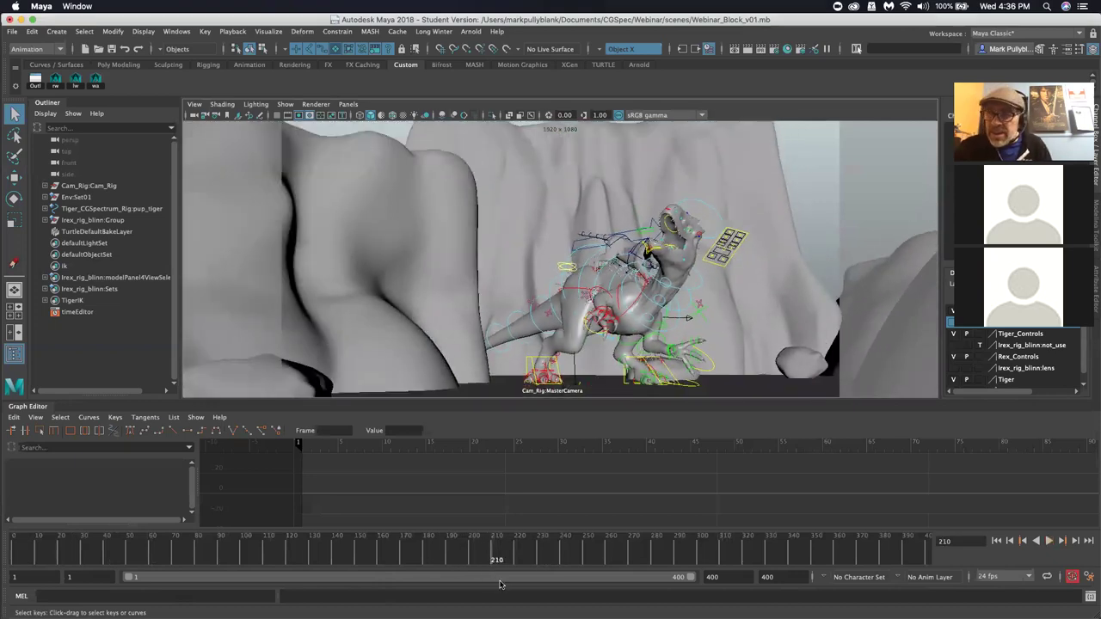
mouse_move(497, 559)
mouse_down()
mouse_move(484, 559)
mouse_move(511, 558)
mouse_up()
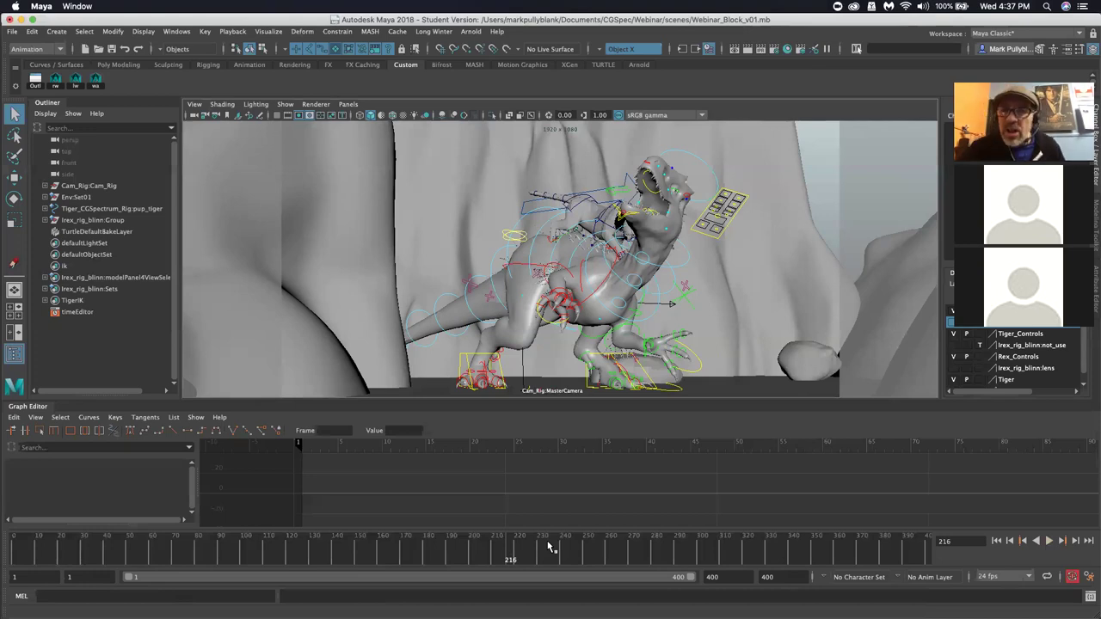
Scrub the blocking from the opening frames to frame 148, then from the start again to frame 160
drag(39, 557, 356, 561)
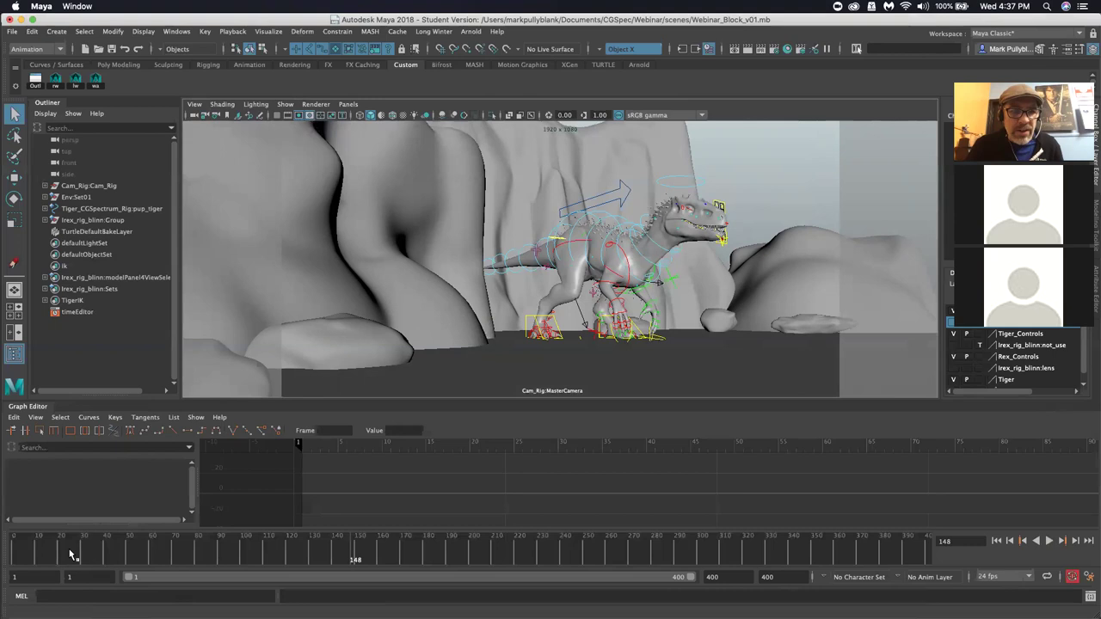
drag(28, 552, 134, 552)
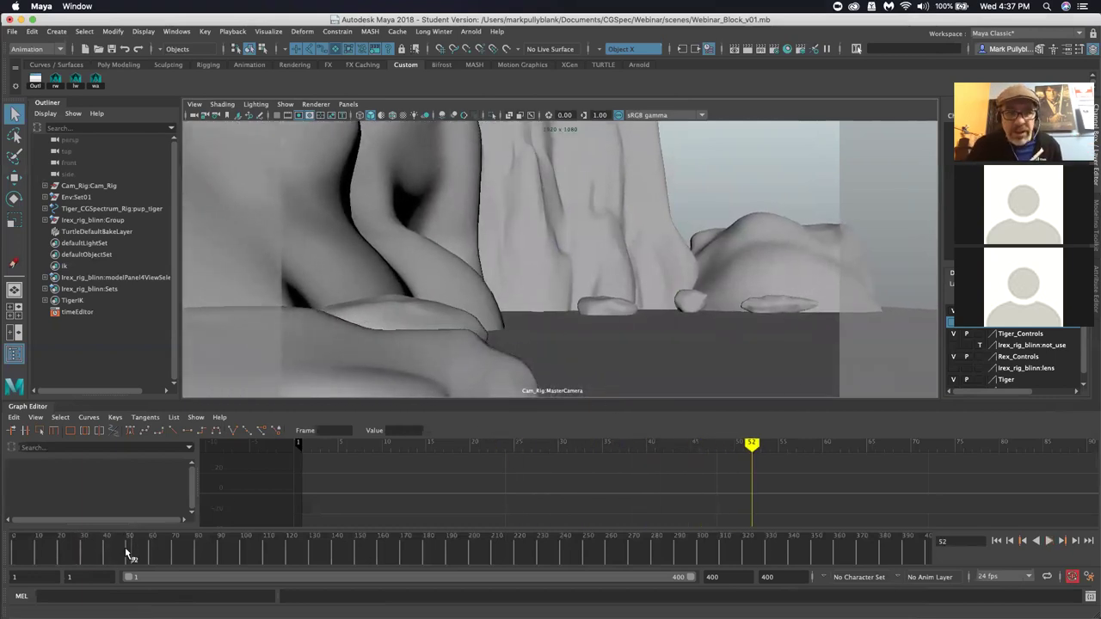
drag(139, 553, 377, 578)
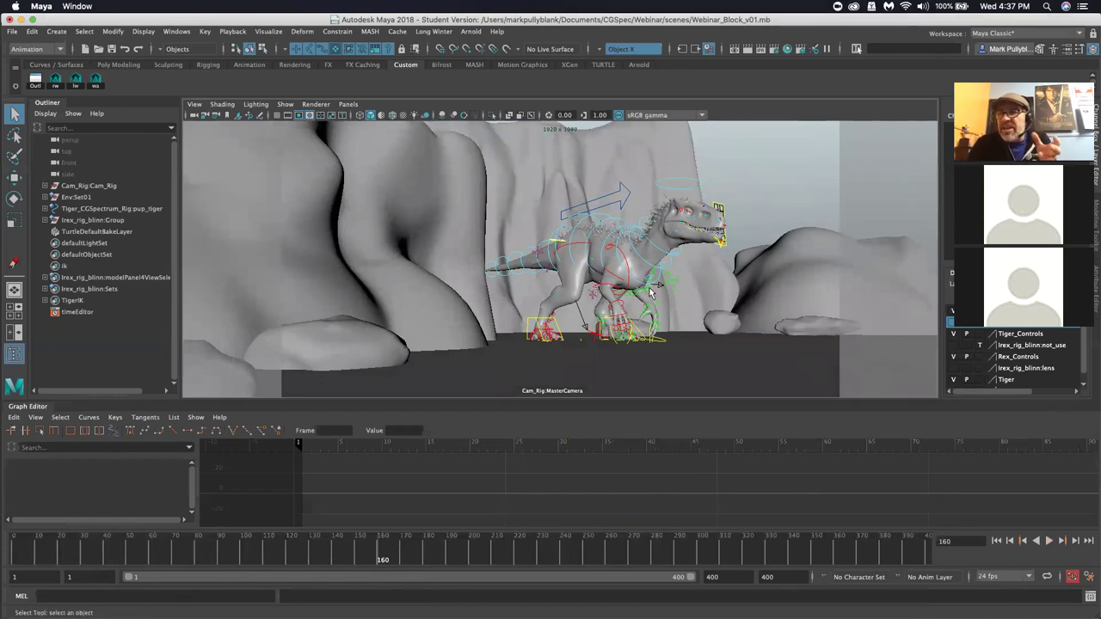
Examine the wider set around the dinosaur at frame 160 and replay the blocking, stopping at frame 157
scroll(651, 255, down, 8)
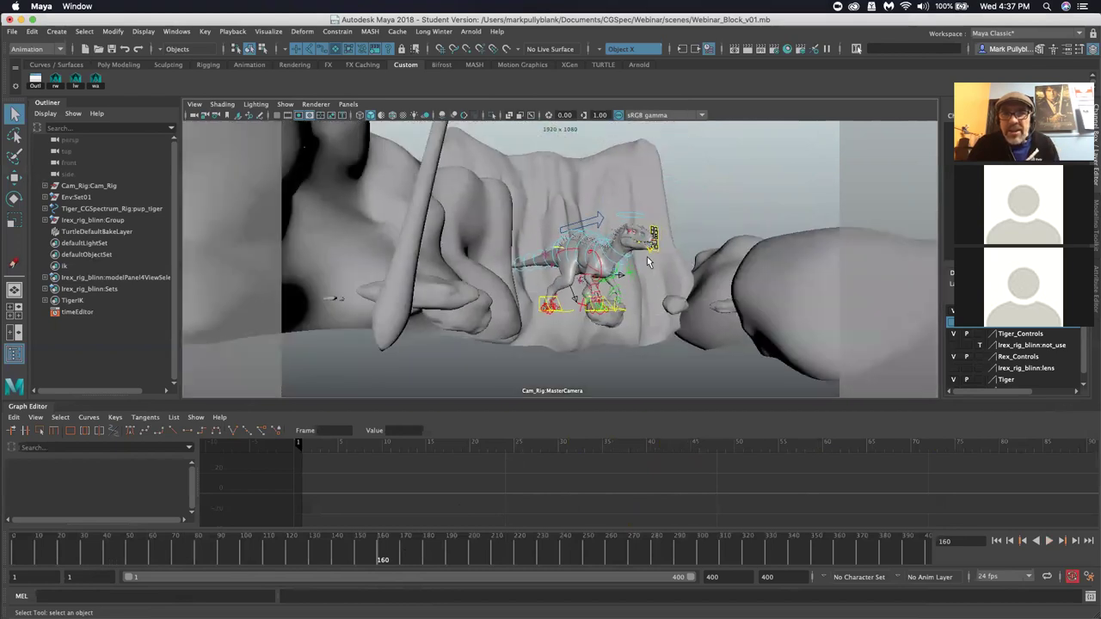
scroll(648, 258, down, 3)
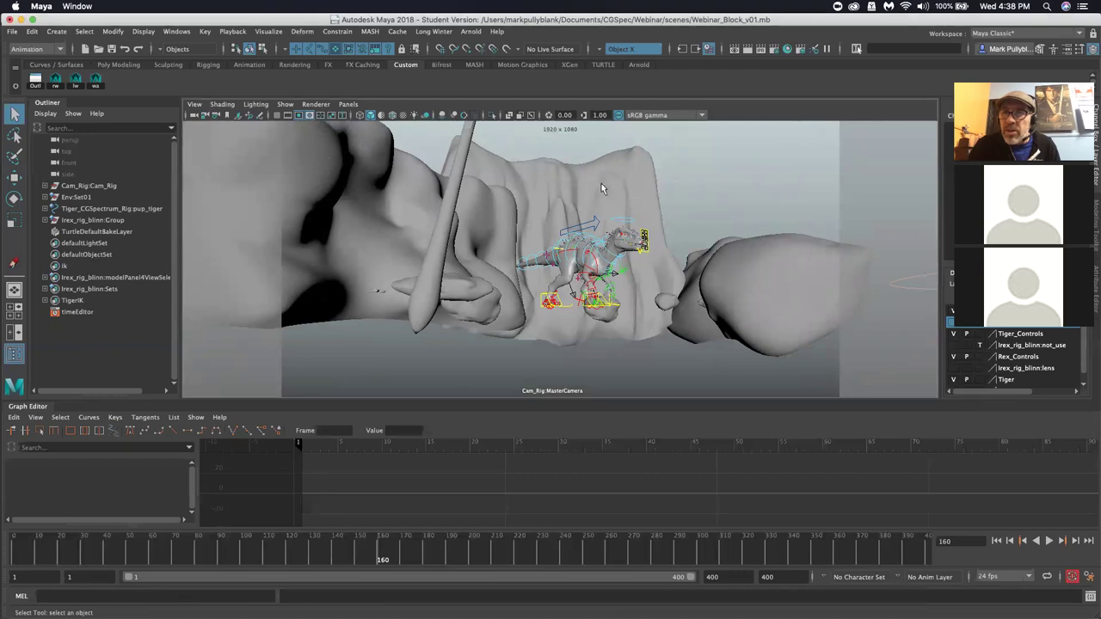
alt+drag(595, 249, 624, 251)
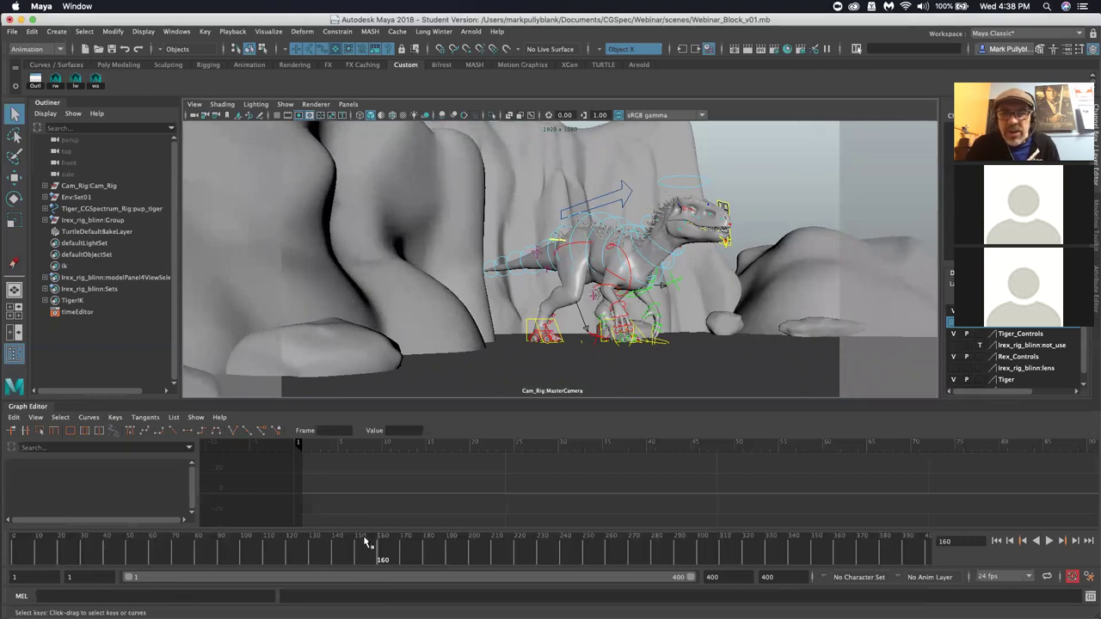
key(alt+v)
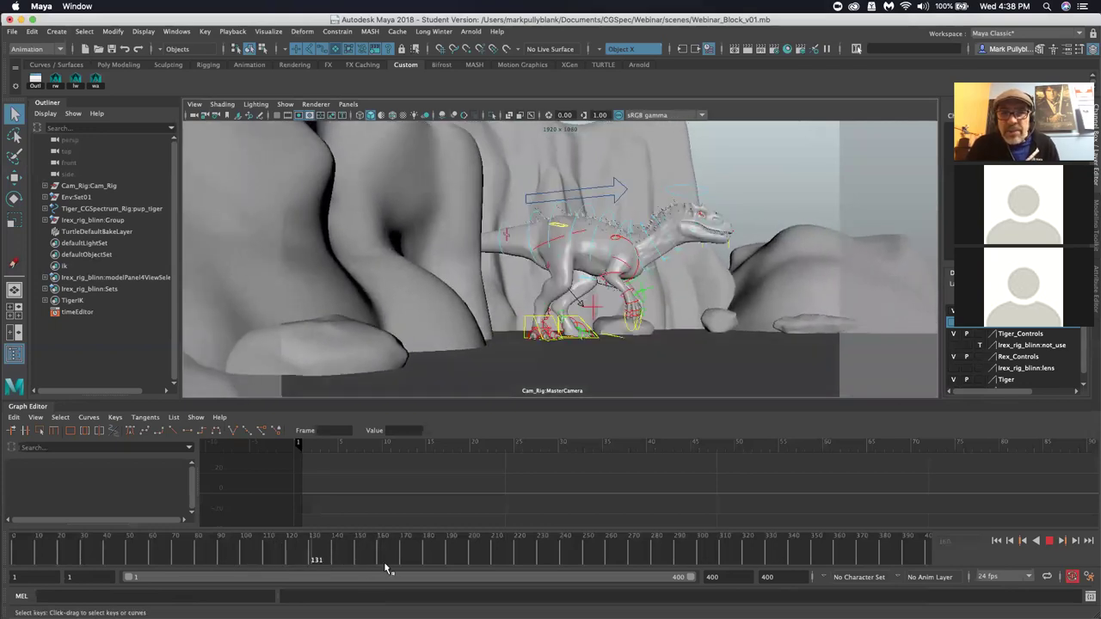
click(372, 562)
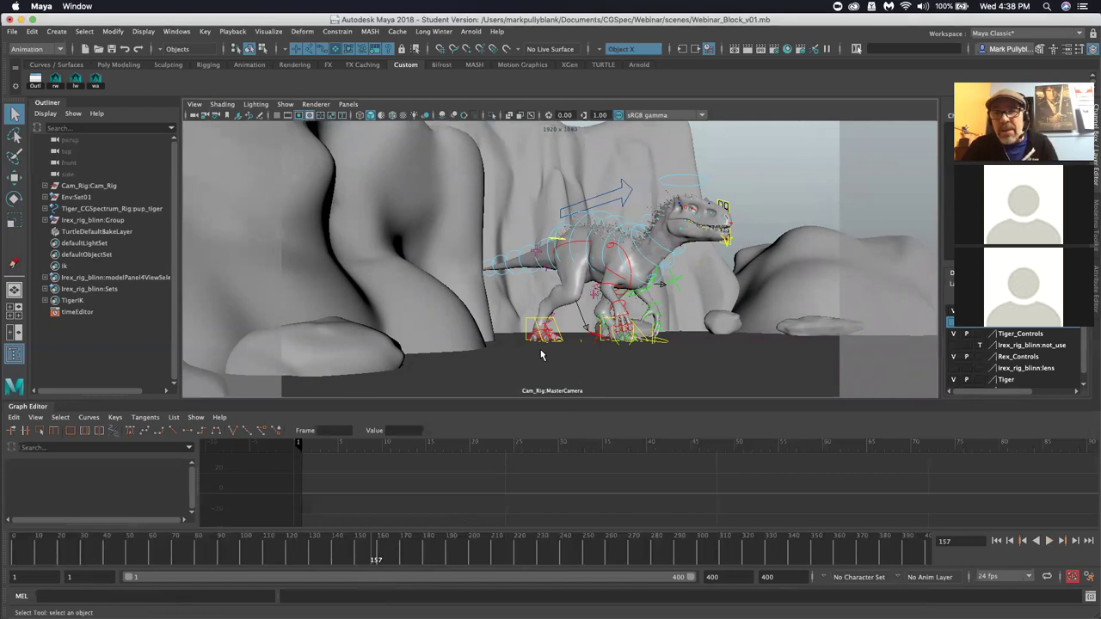
Replay the tiger's approach from frame 157 to 169, and scrub the blocked attack through frame 205 to frame 290
key(alt+v)
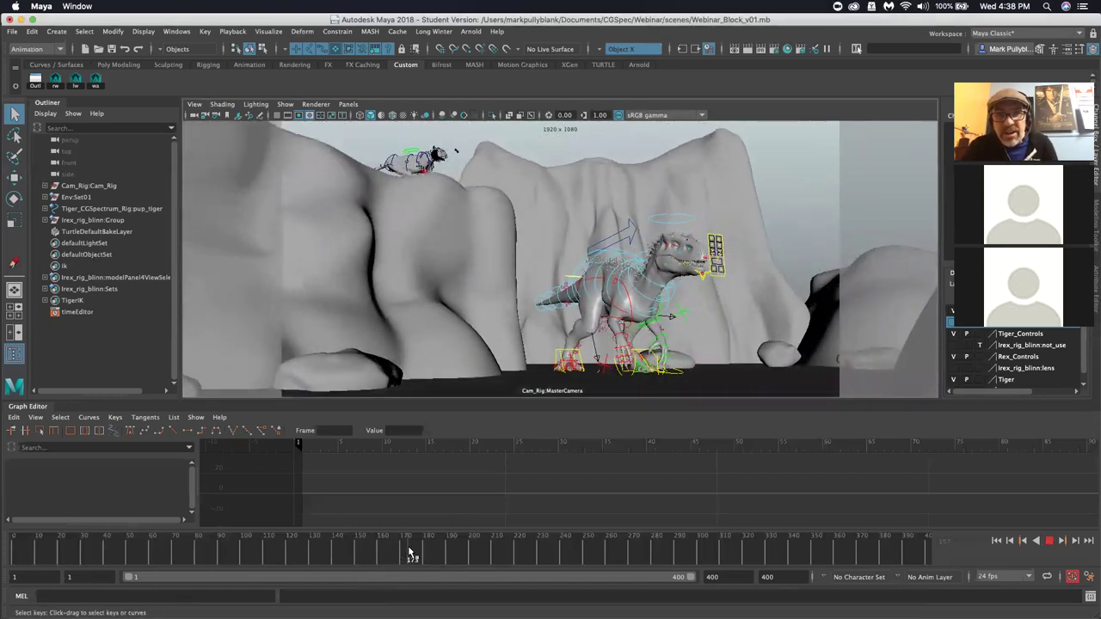
click(399, 551)
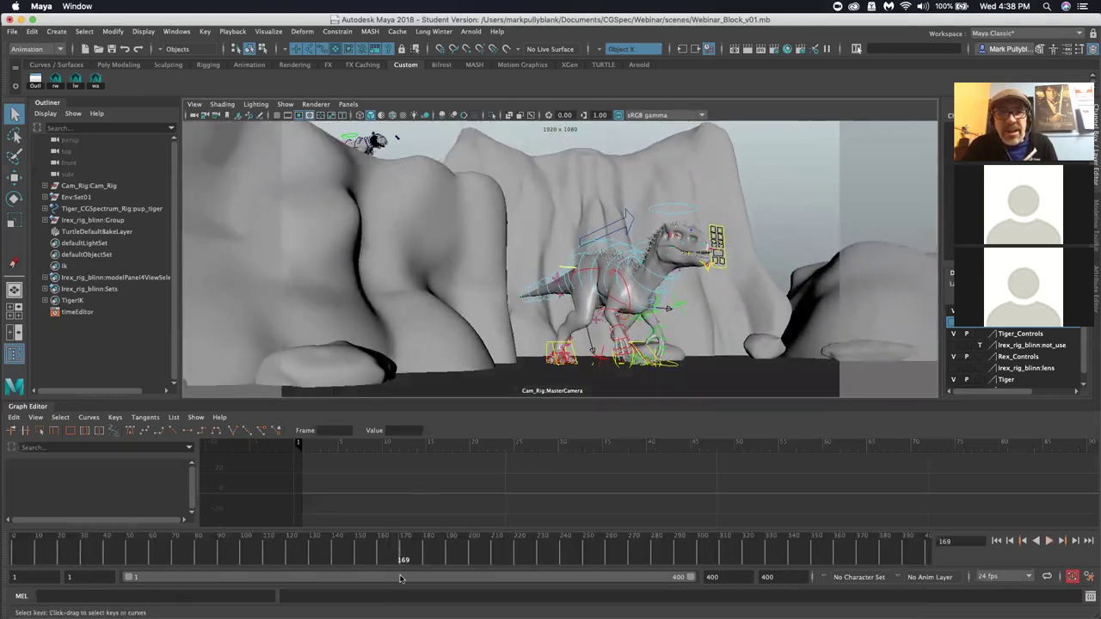
mouse_move(396, 551)
mouse_down()
mouse_move(387, 553)
mouse_move(407, 552)
mouse_up()
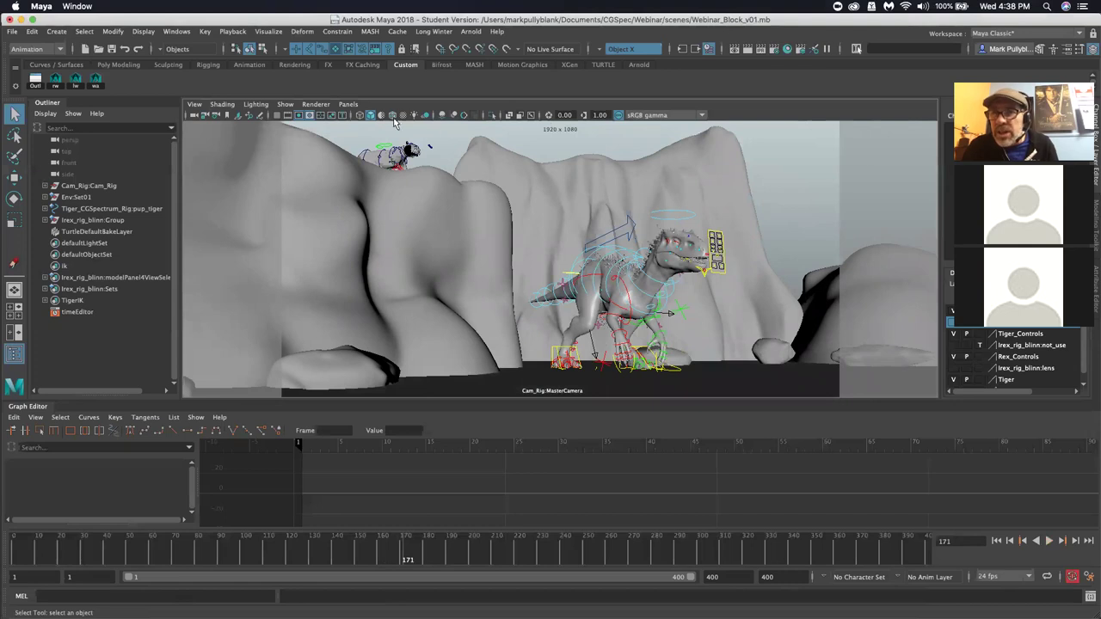
drag(391, 552, 482, 565)
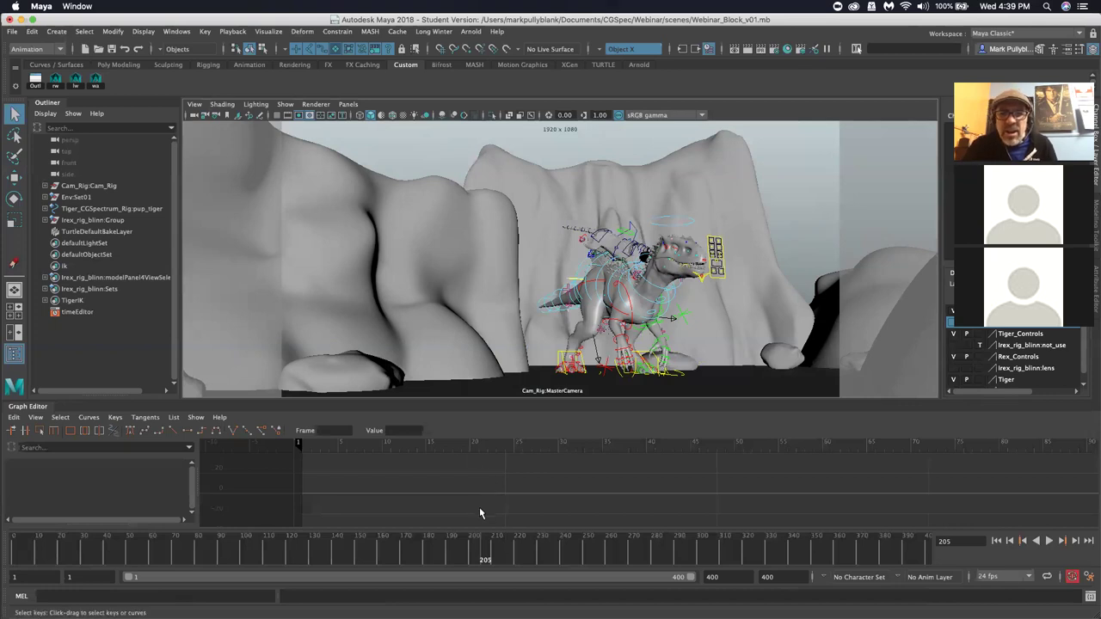
drag(502, 550, 585, 558)
drag(598, 559, 682, 561)
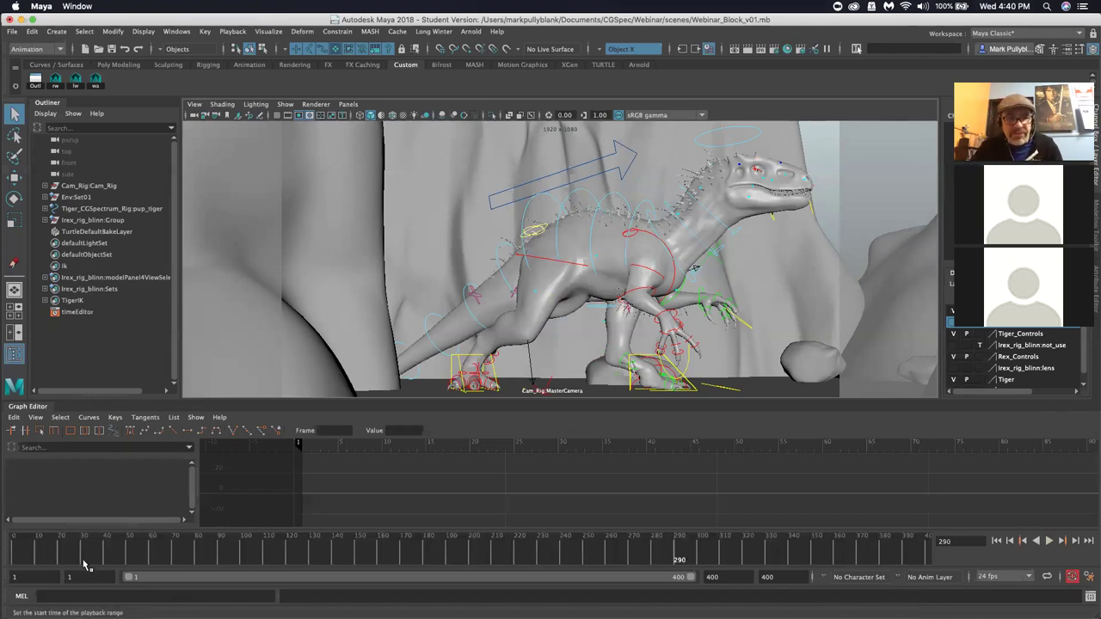
Play the blocking from frame 1 and replay the tiger's attack from frame 210, ending on frame 206
click(16, 557)
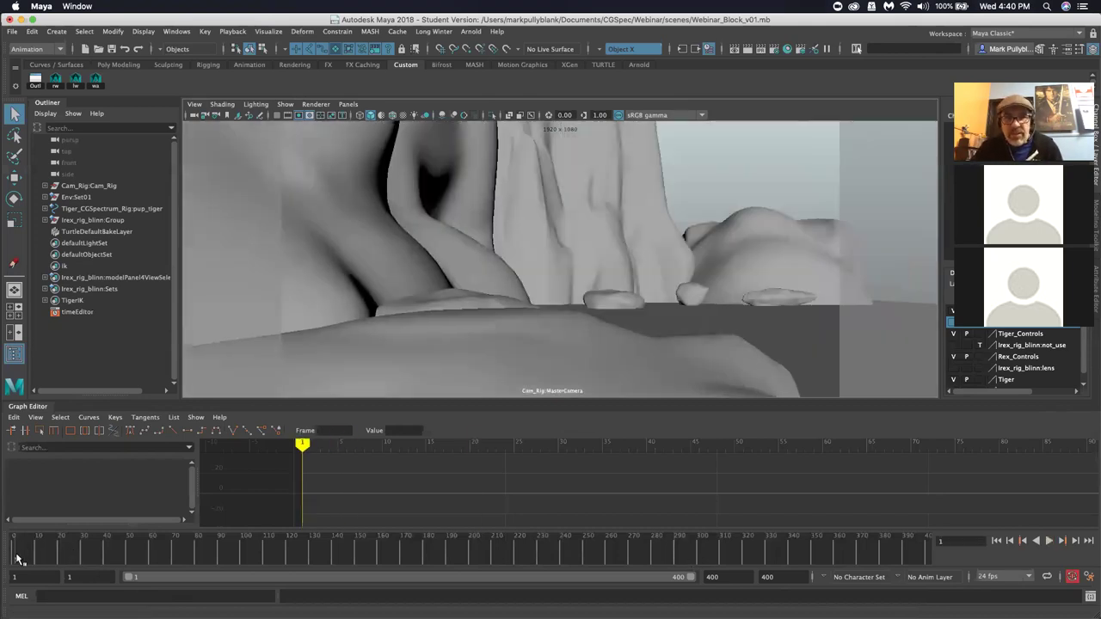
click(1050, 541)
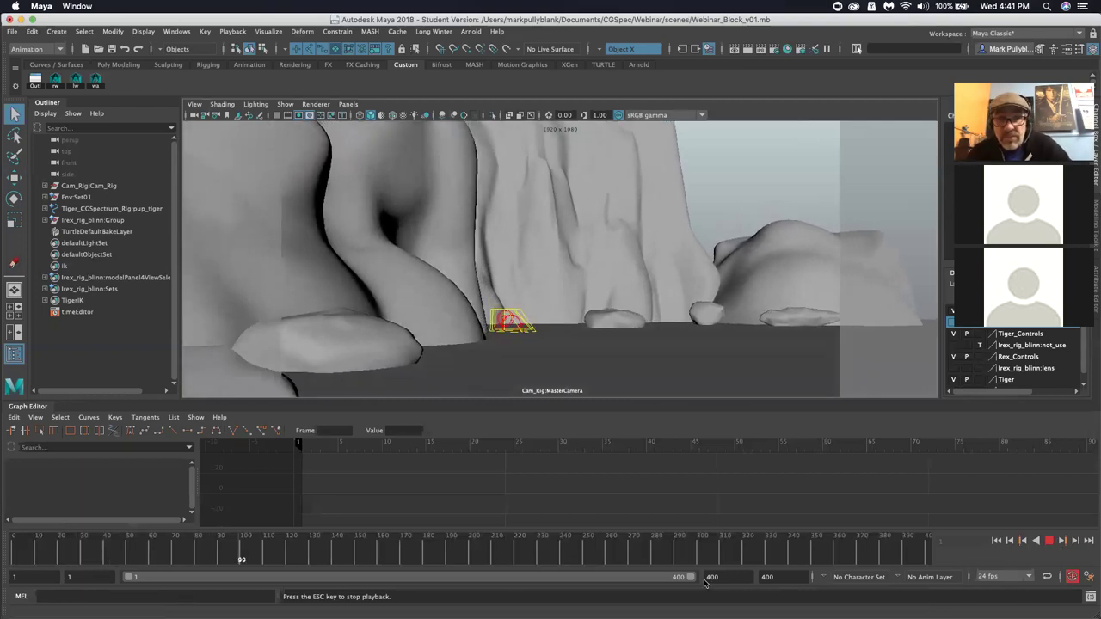
click(1050, 543)
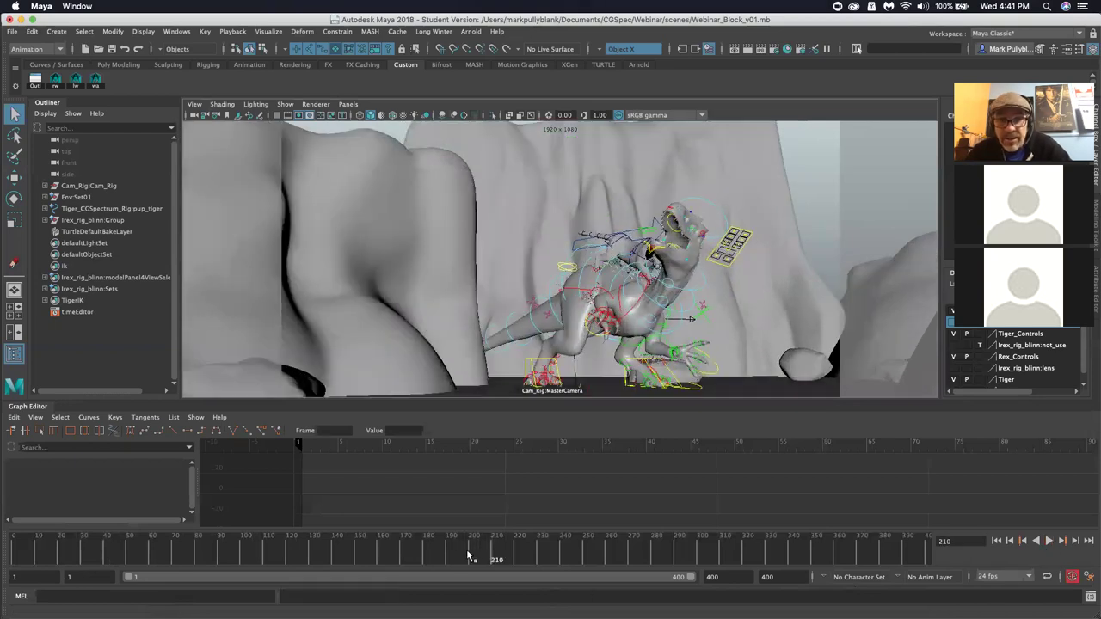
key(alt+v)
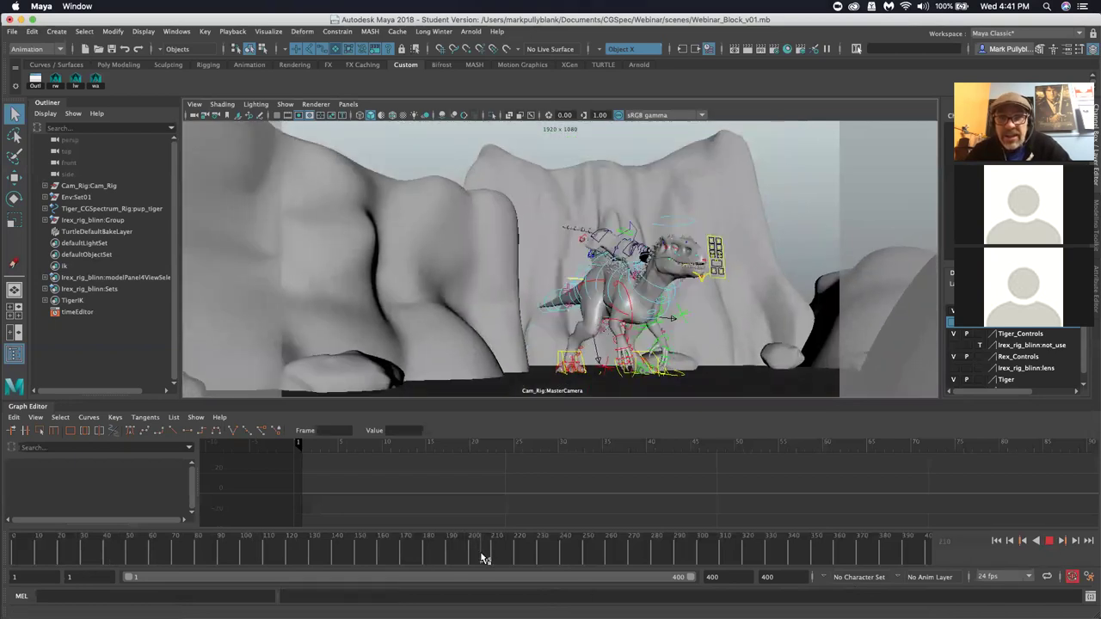
click(486, 559)
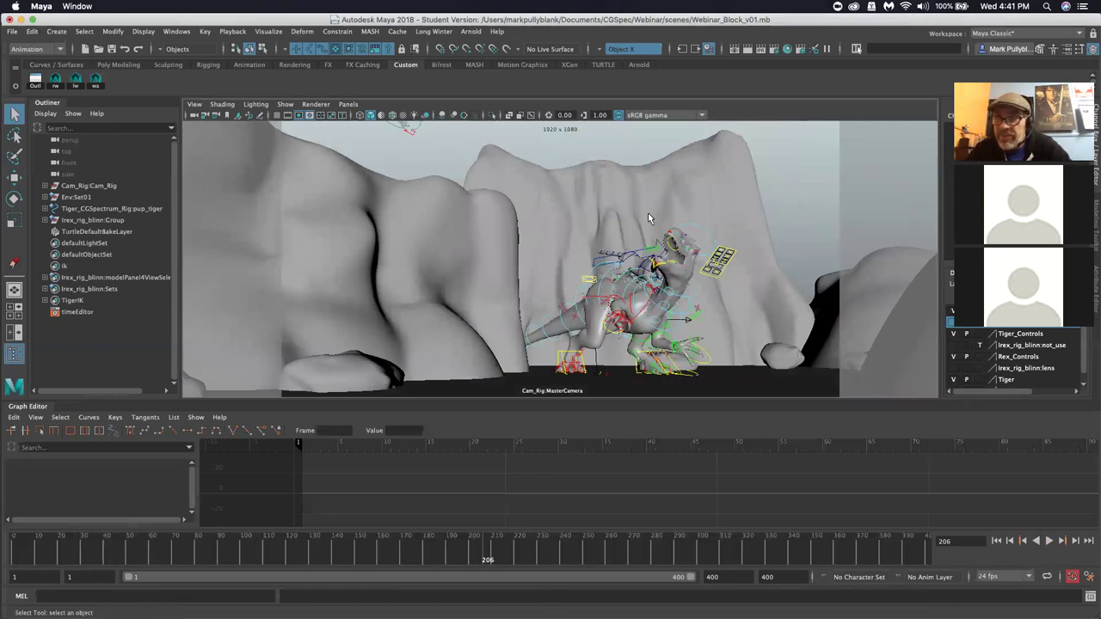
Open MultiCameras.mb from CGSpec/NEW LESSONS/Creatures/Anatomy of a Scene without saving changes to the blocking scene
click(13, 32)
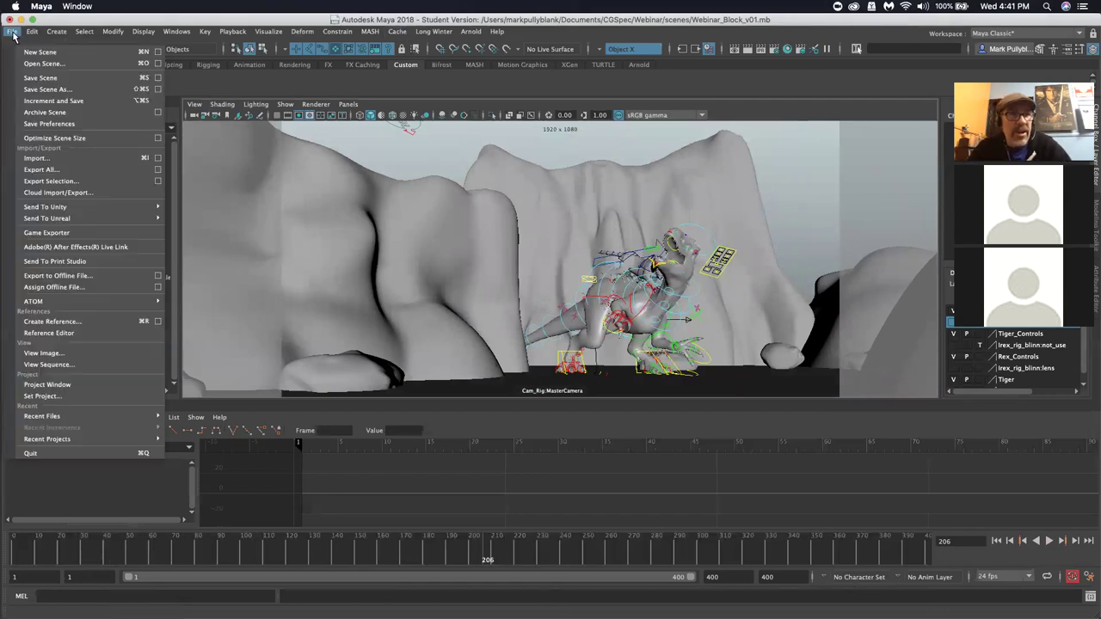
click(52, 65)
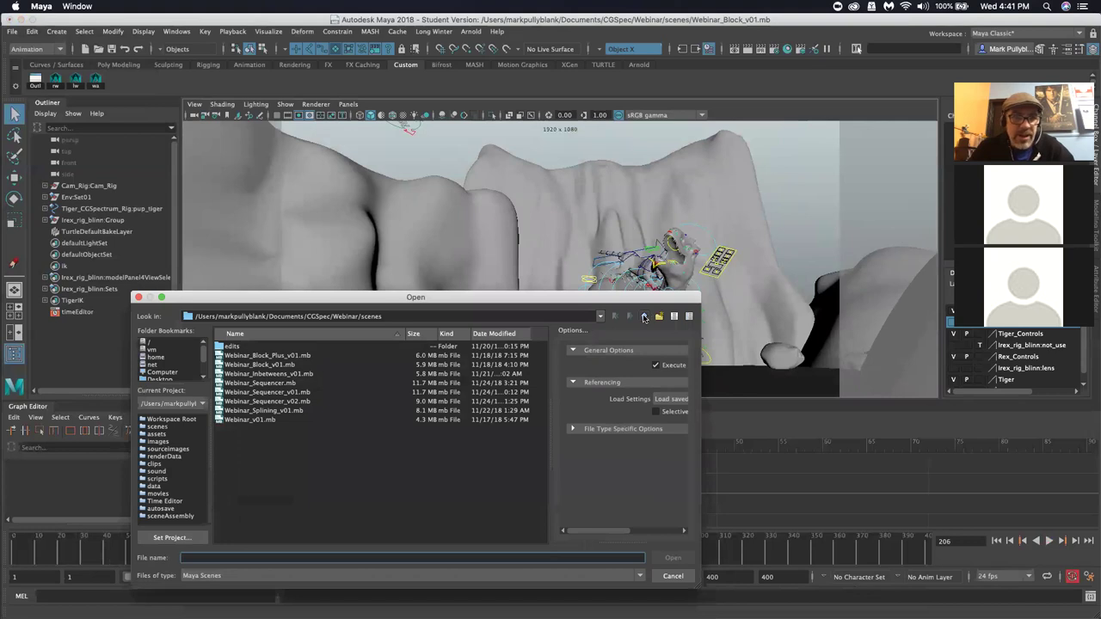
click(644, 317)
click(644, 318)
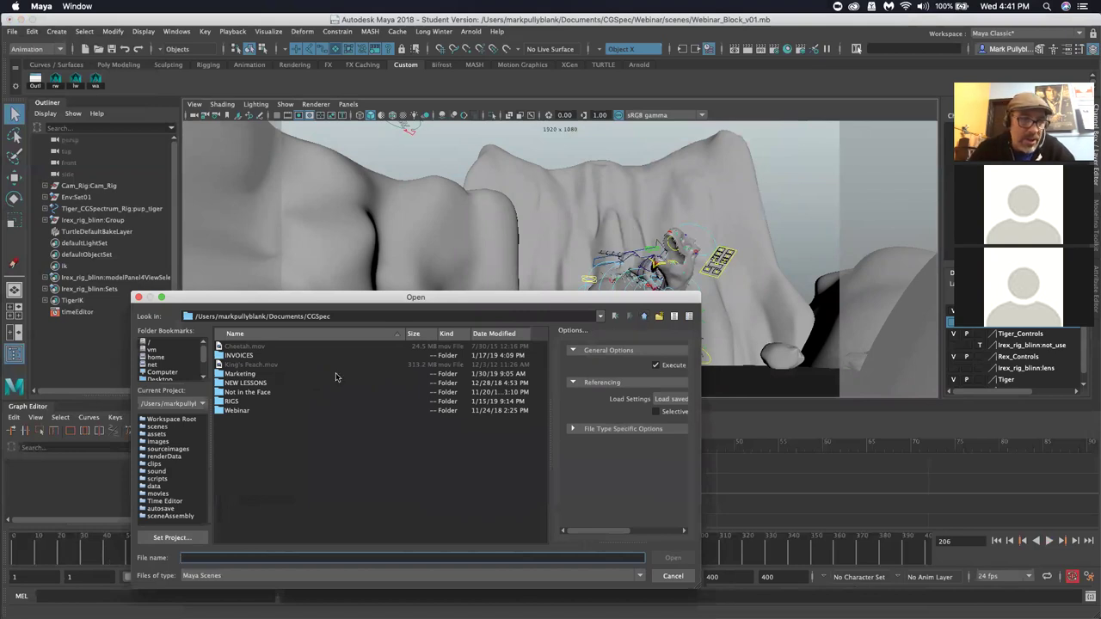
double_click(258, 383)
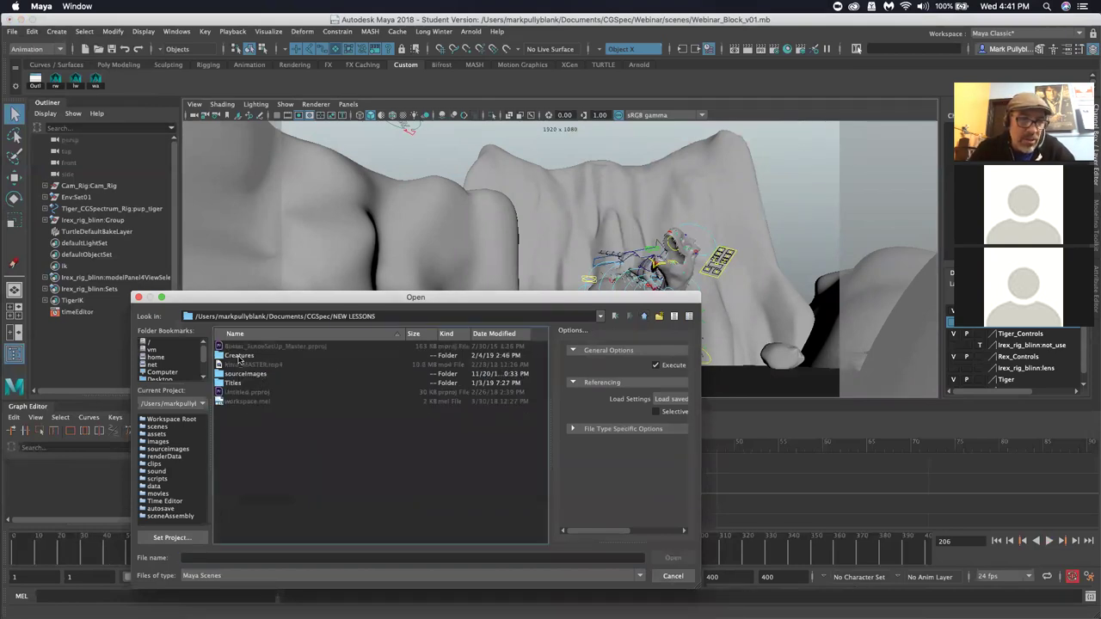
double_click(248, 357)
double_click(252, 347)
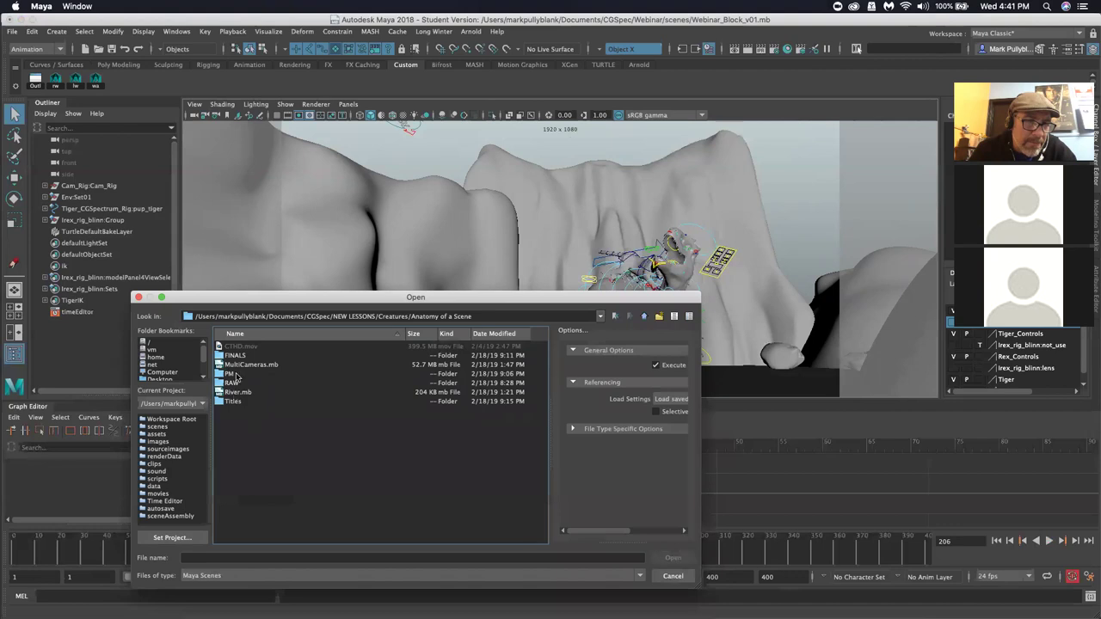
double_click(239, 366)
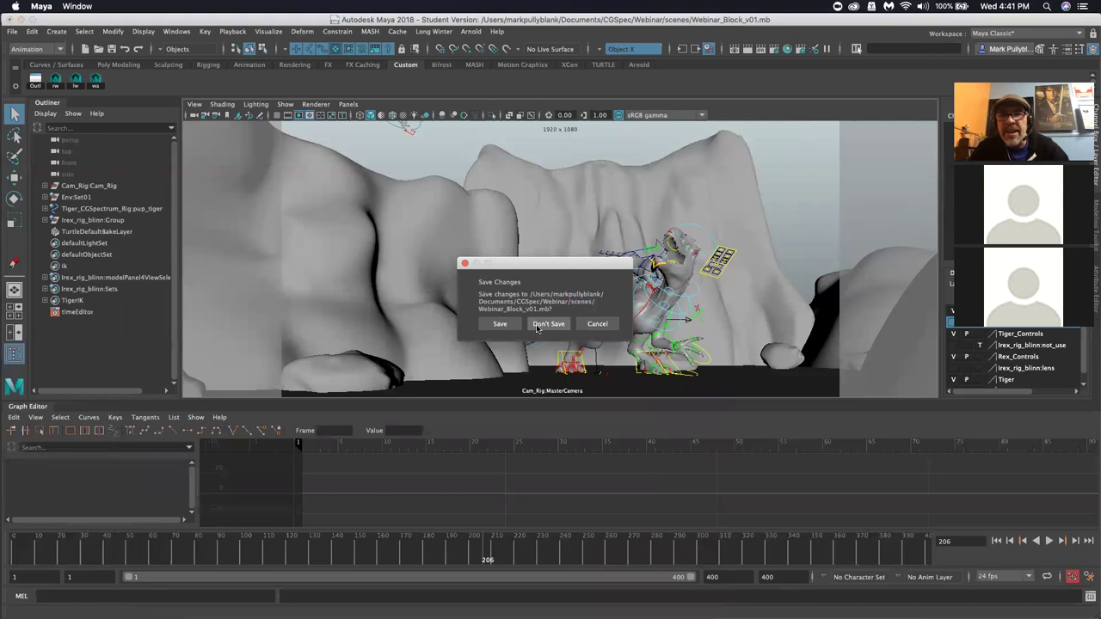
click(538, 325)
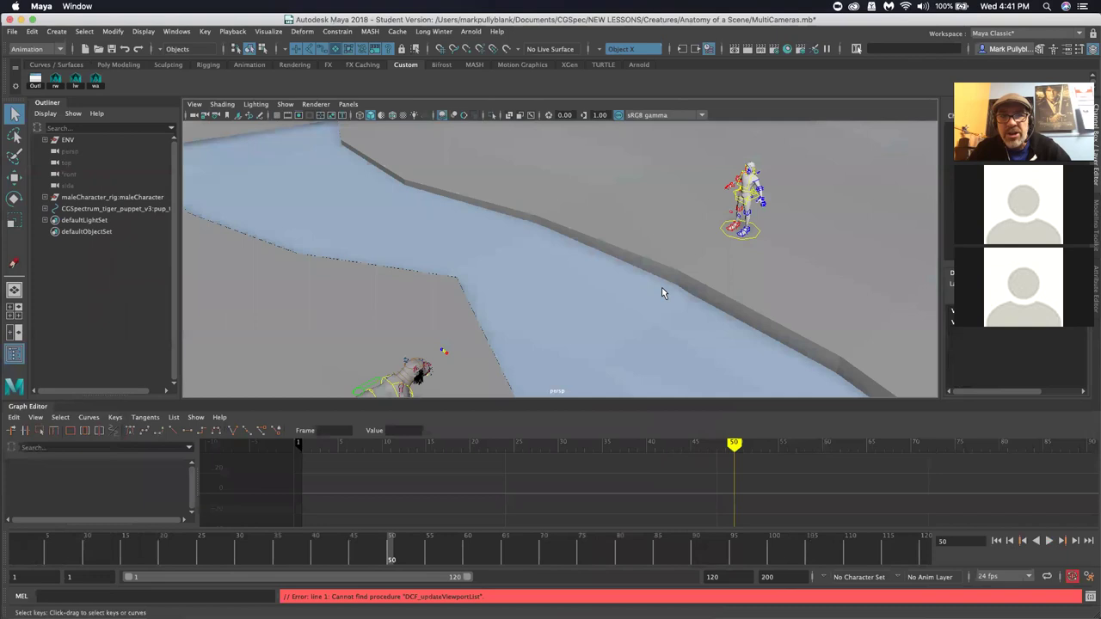
Go to frame 1 and hide the tiger puppet rig in the river scene
click(16, 558)
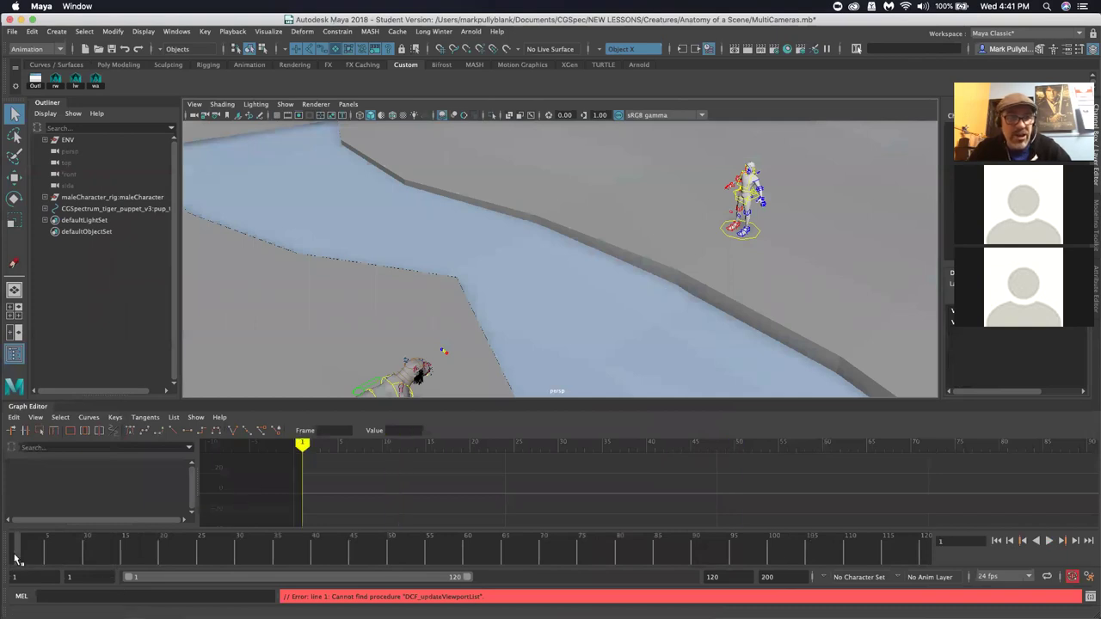
scroll(529, 256, down, 5)
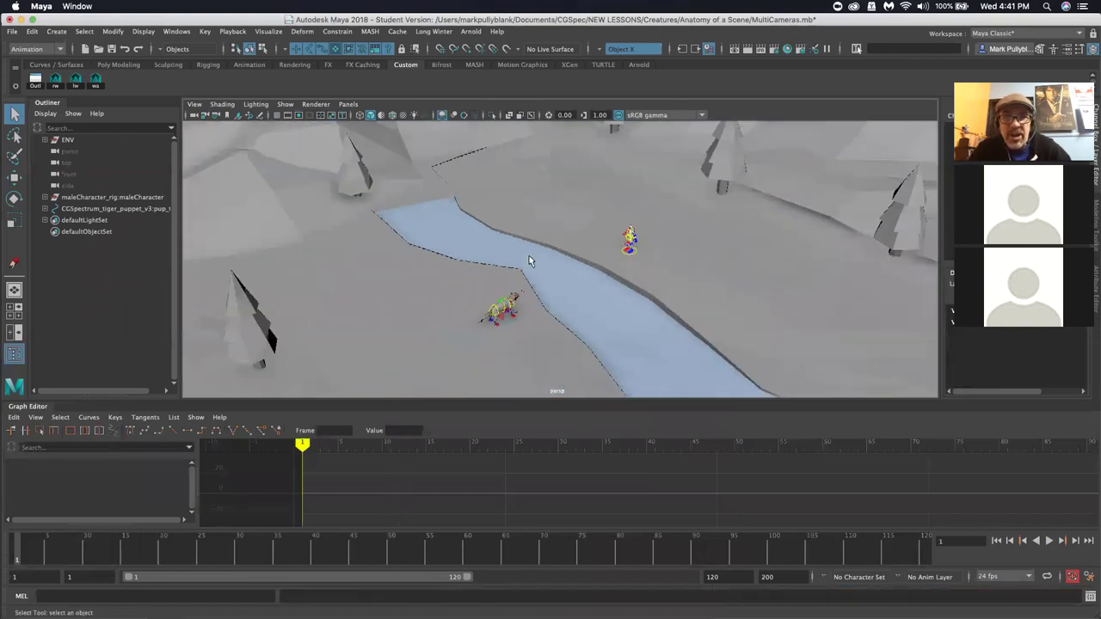
mouse_move(530, 255)
alt+middle_down()
mouse_move(508, 256)
mouse_move(535, 242)
alt+middle_up()
scroll(536, 244, down, 5)
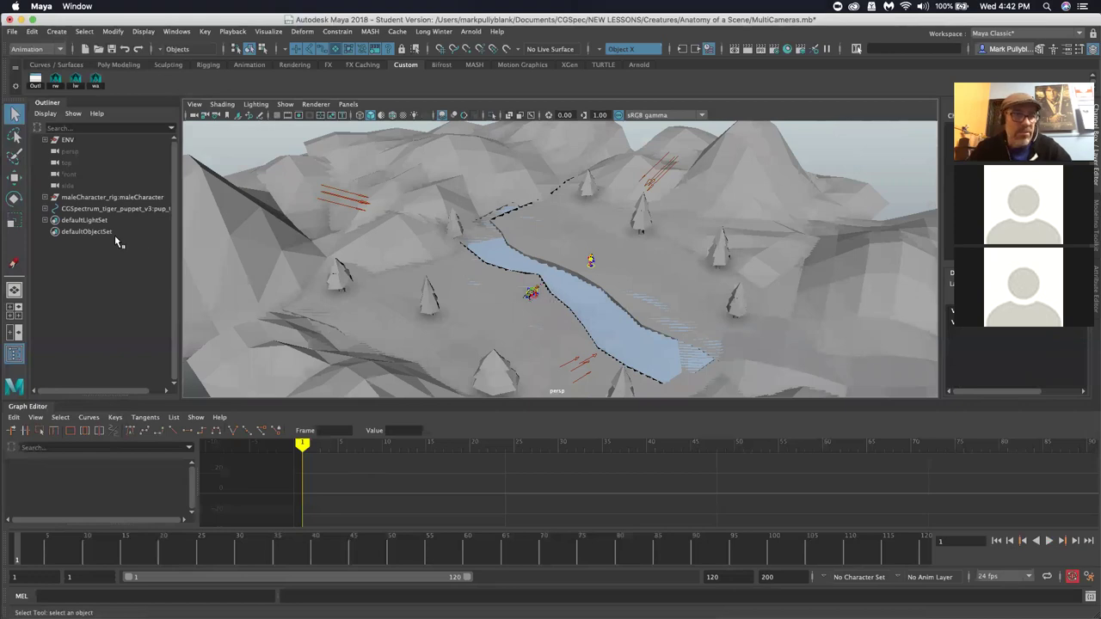
click(87, 208)
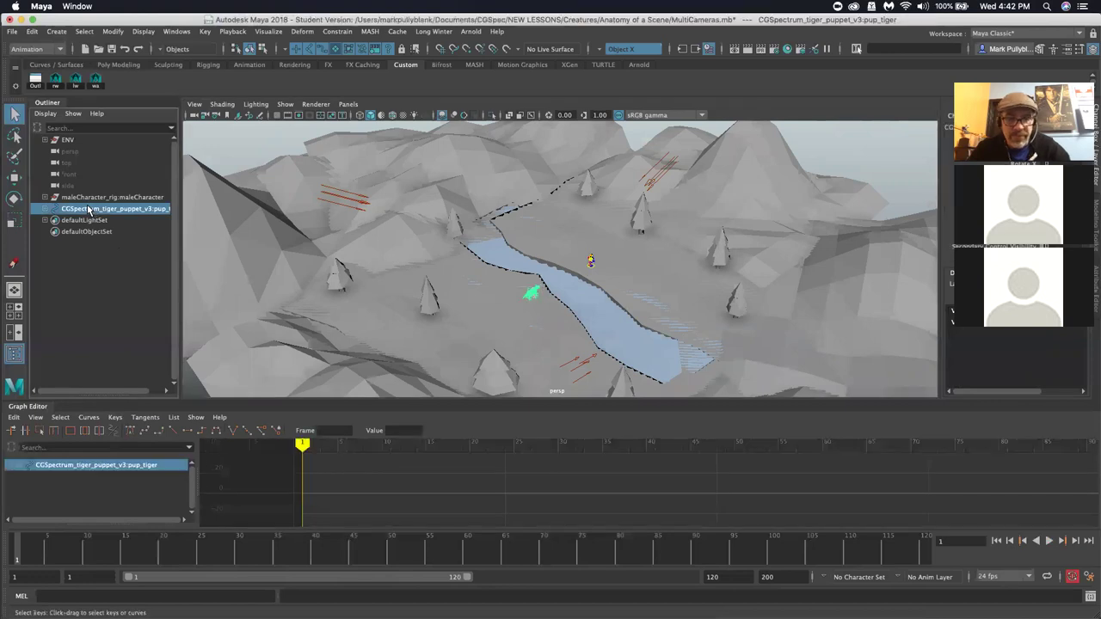
Move the male character's global control along X to a Translate X of 845.725
click(593, 265)
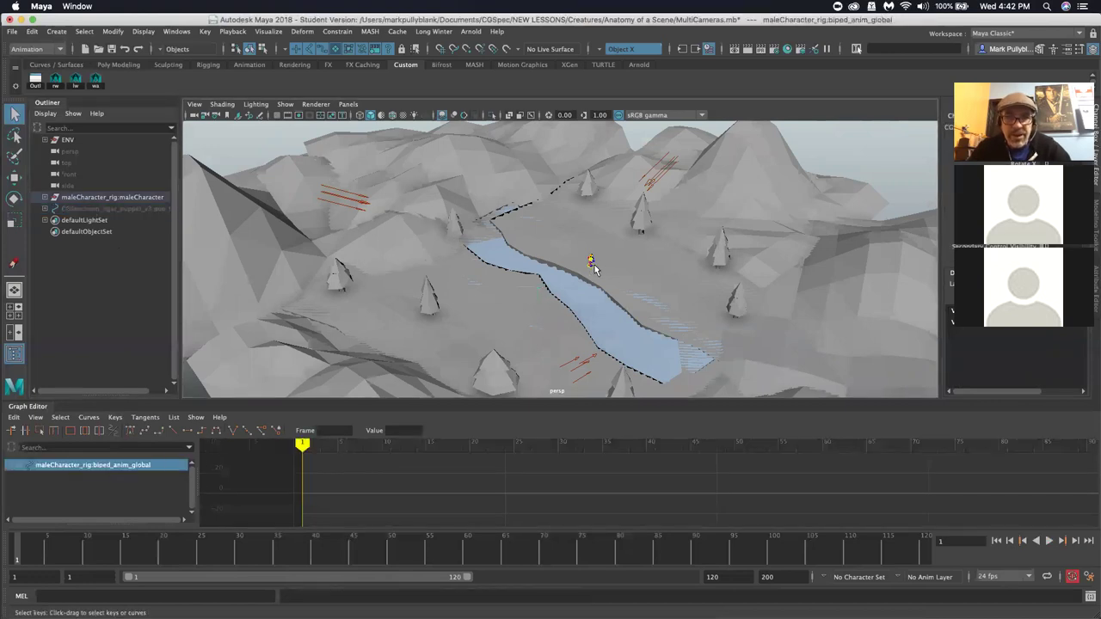
key(w)
mouse_move(549, 288)
middle_down()
mouse_move(568, 277)
mouse_move(545, 287)
middle_up()
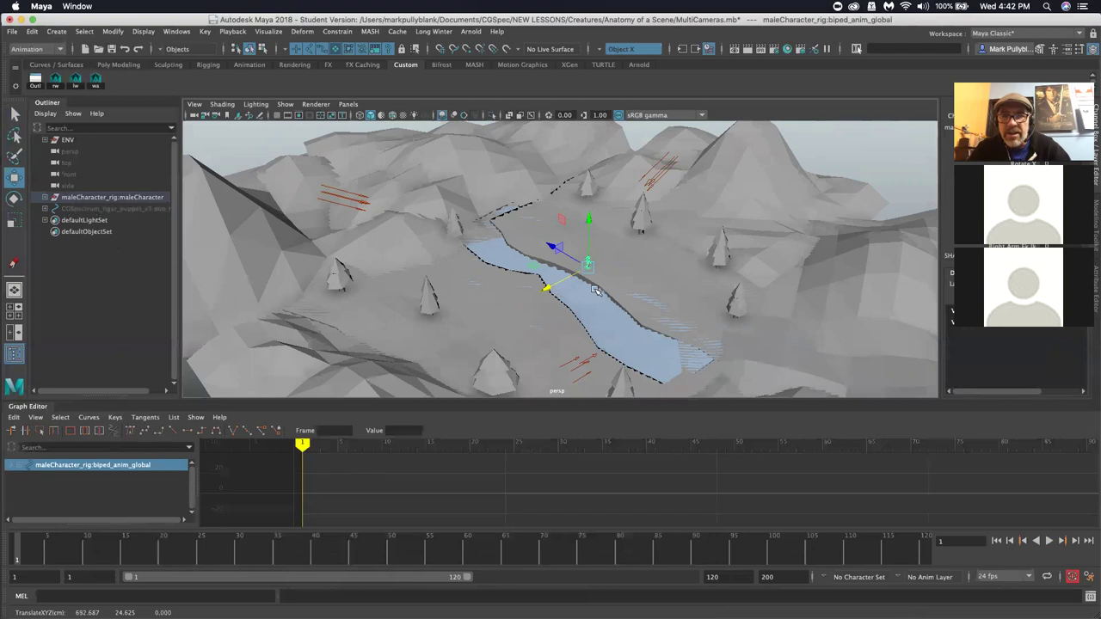
key(f)
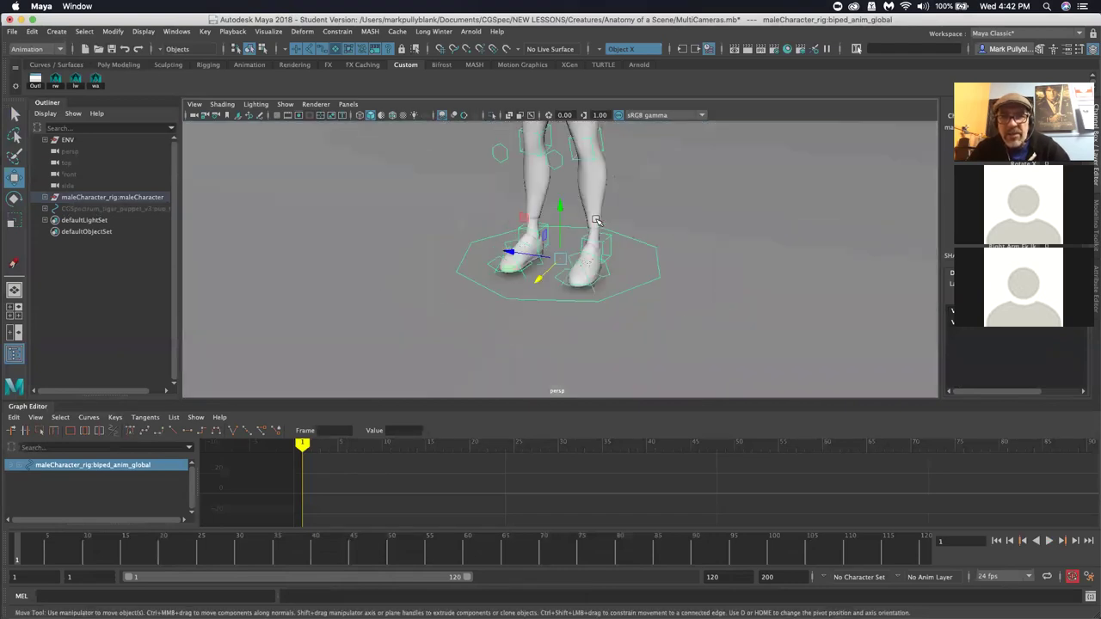
scroll(615, 231, down, 6)
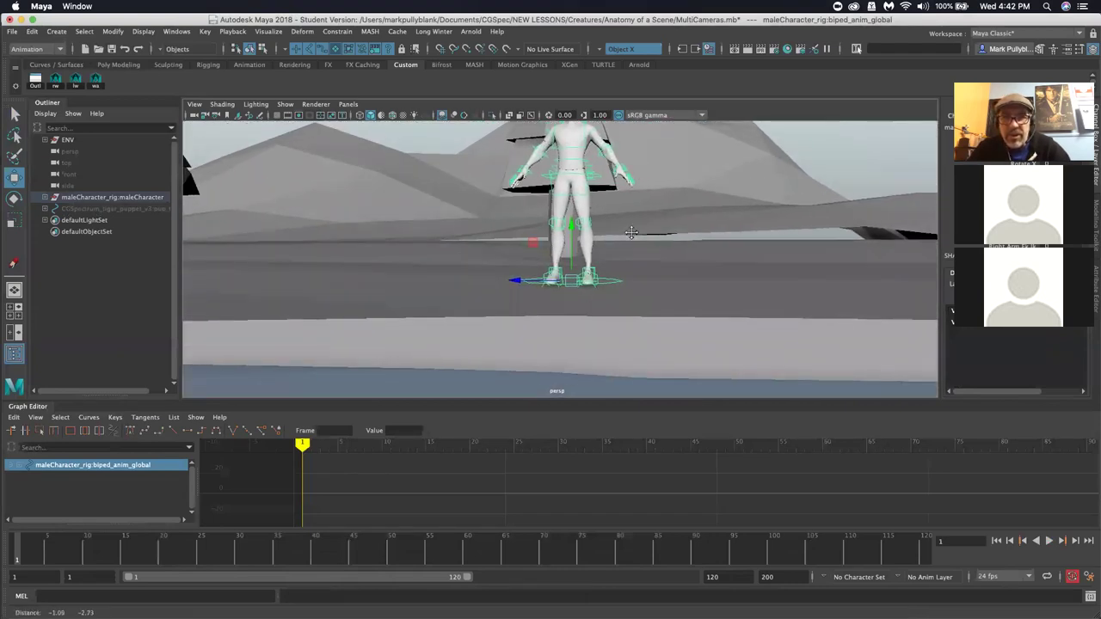
alt+drag(588, 260, 585, 286)
alt+drag(578, 307, 628, 299)
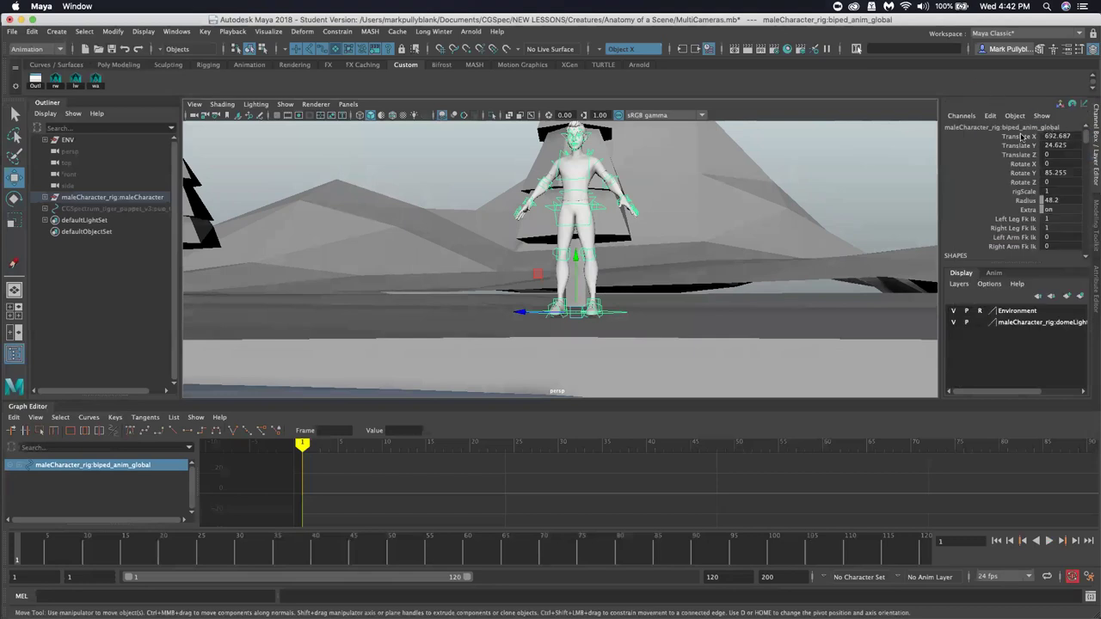
click(1020, 137)
middle_drag(800, 182, 502, 178)
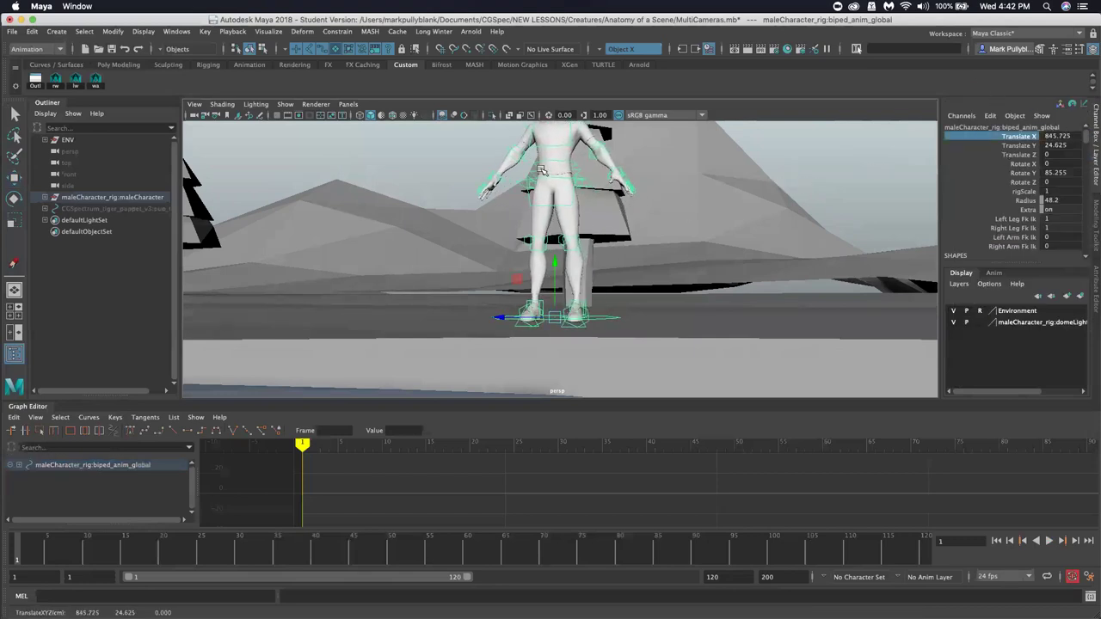
Lower the male character's cog control to a Translate Y of -78.677, putting him in a crouch
click(588, 182)
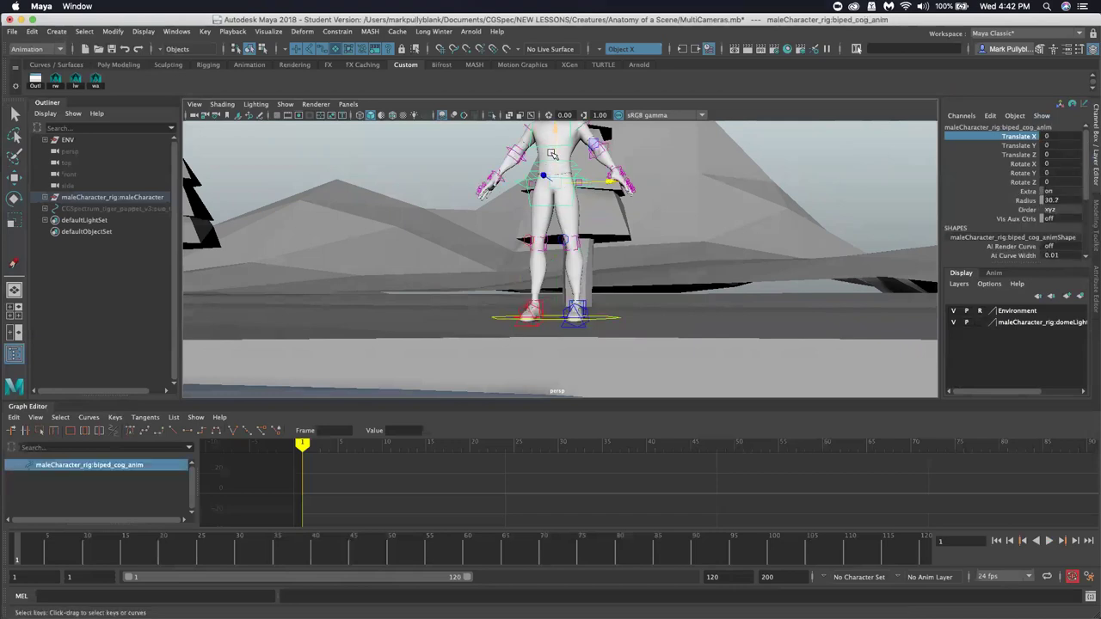
middle_drag(544, 176, 538, 251)
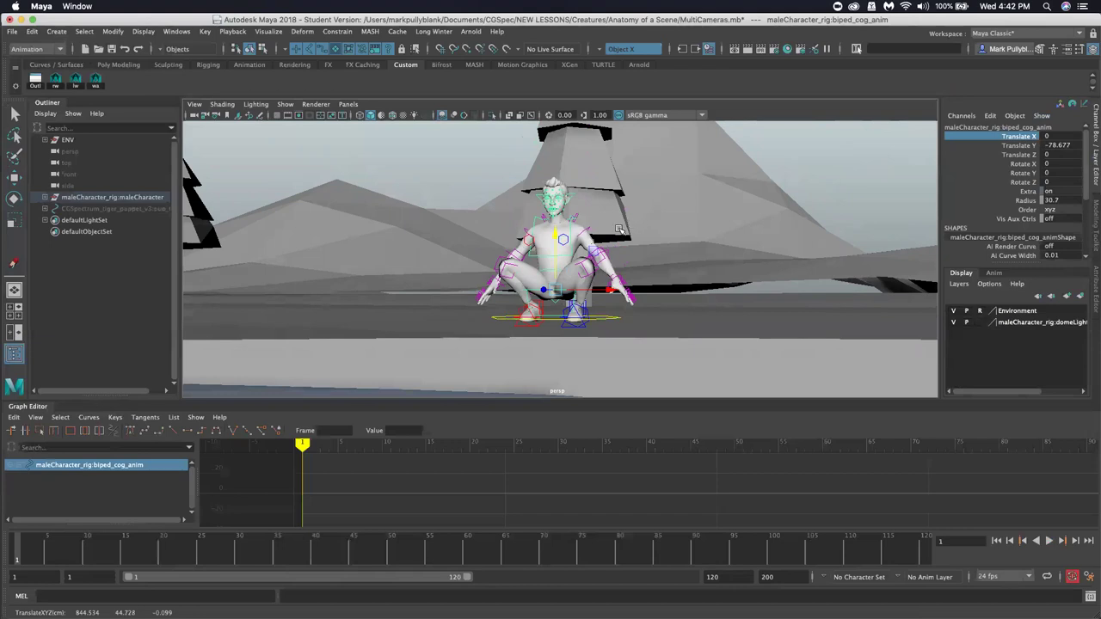
alt+drag(577, 263, 579, 303)
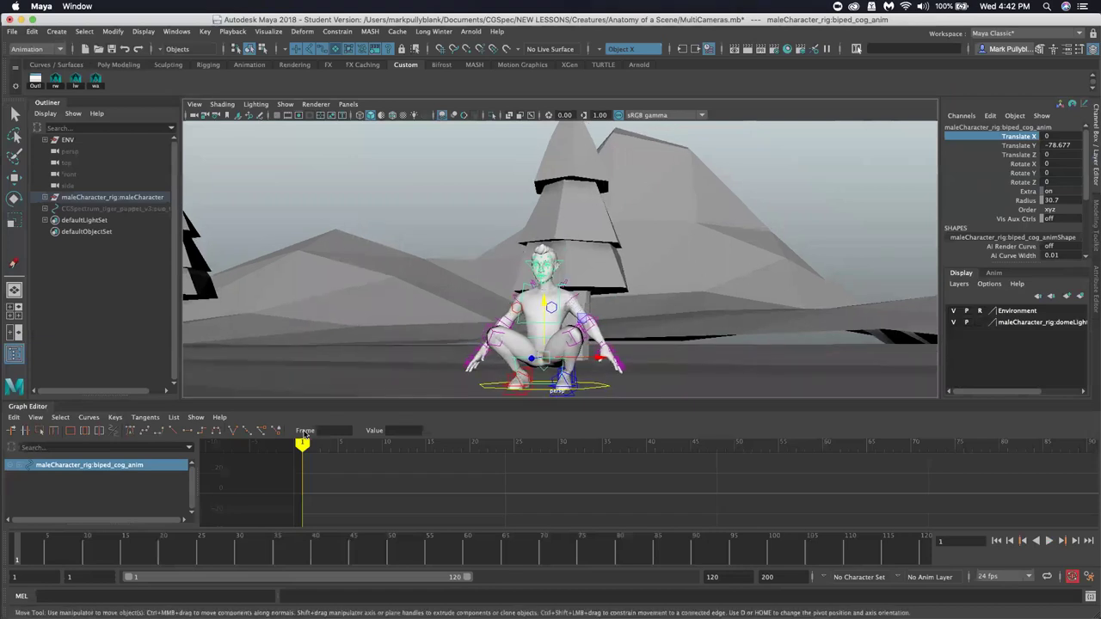
Raise the male character's cog control back to a Translate Y of 0 so he stands upright
drag(544, 308, 550, 234)
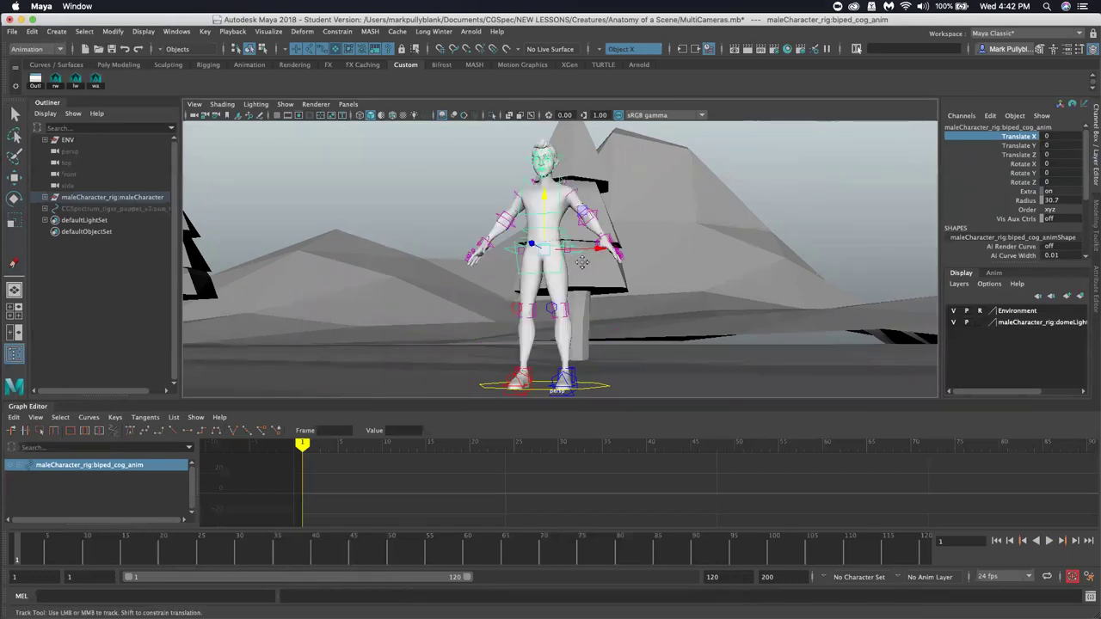
scroll(592, 305, up, 3)
scroll(592, 304, down, 3)
alt+drag(592, 305, 589, 301)
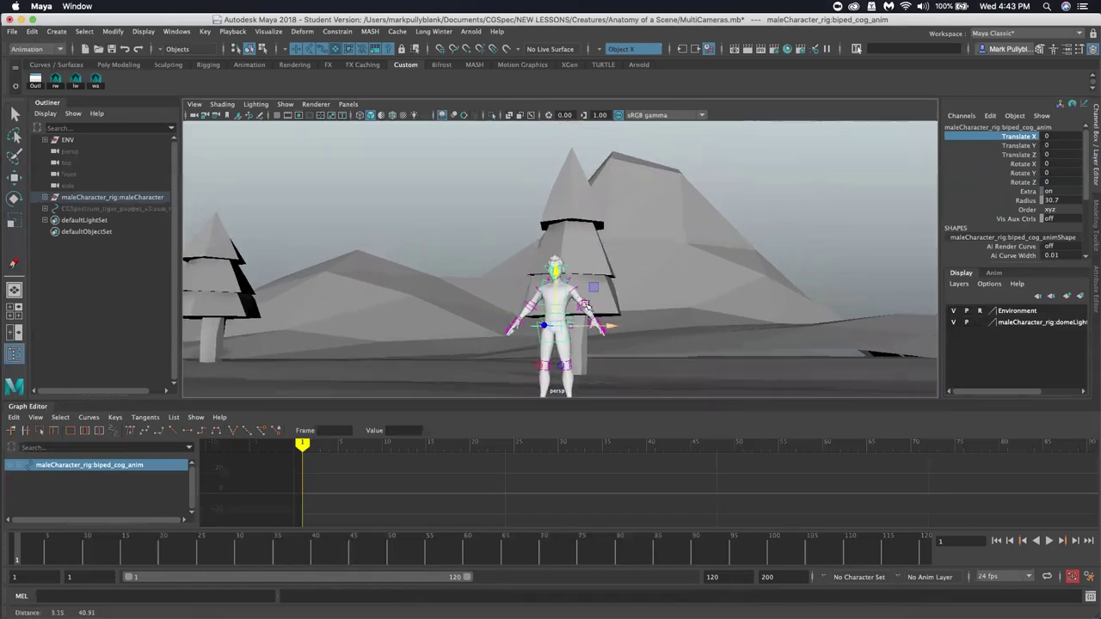
Compare medium and closer framings of the standing male character against the mountains
scroll(588, 301, up, 4)
scroll(588, 300, up, 3)
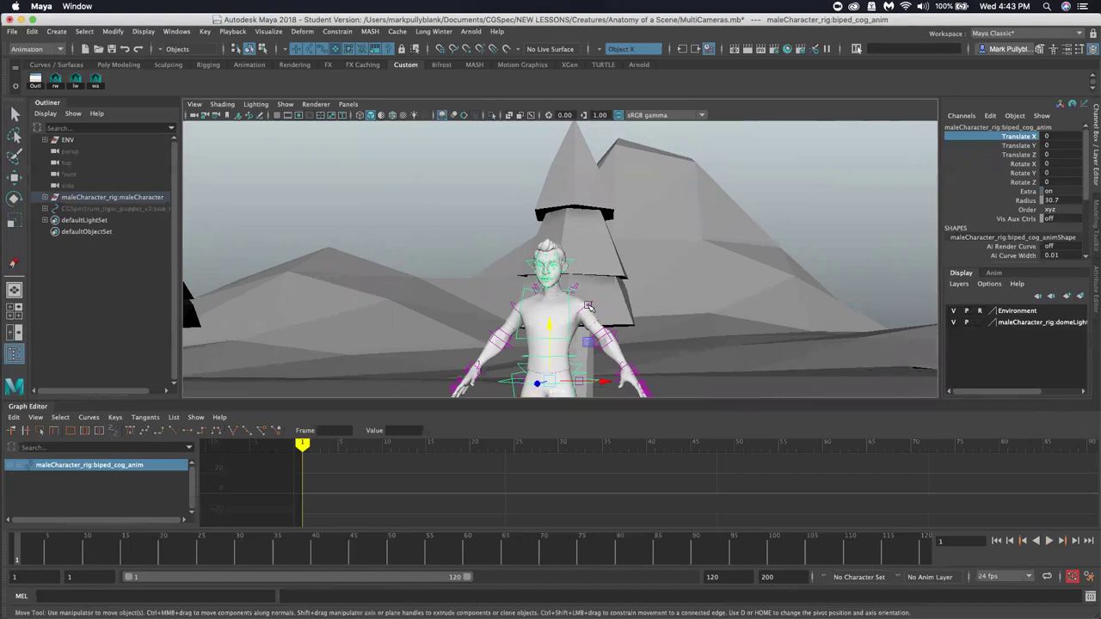
scroll(588, 305, down, 2)
alt+drag(588, 305, 598, 253)
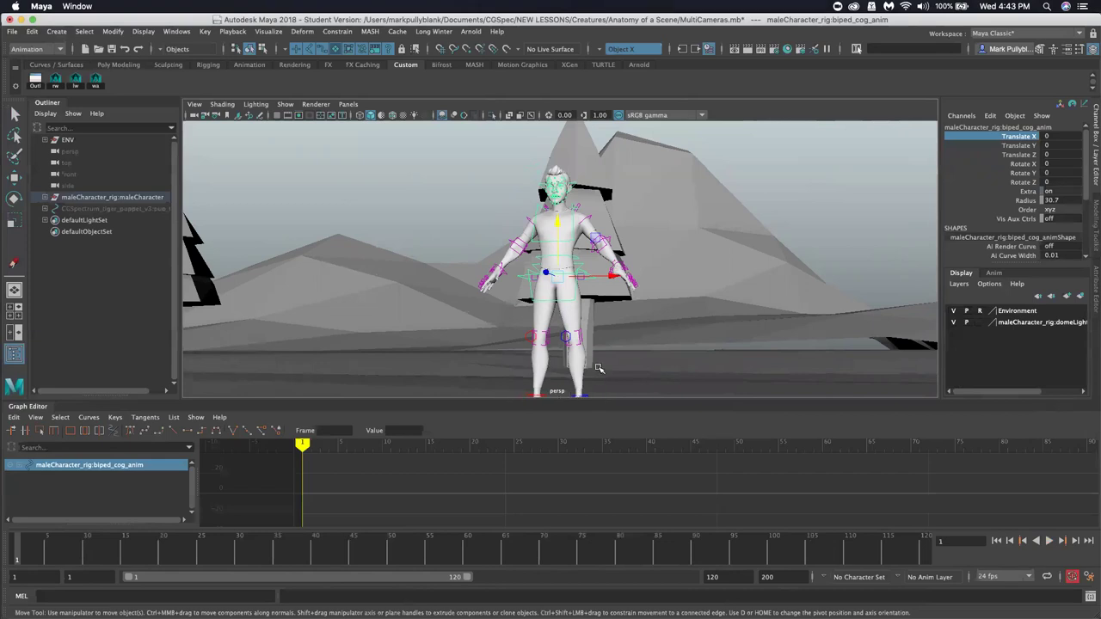
alt+right_drag(610, 275, 606, 291)
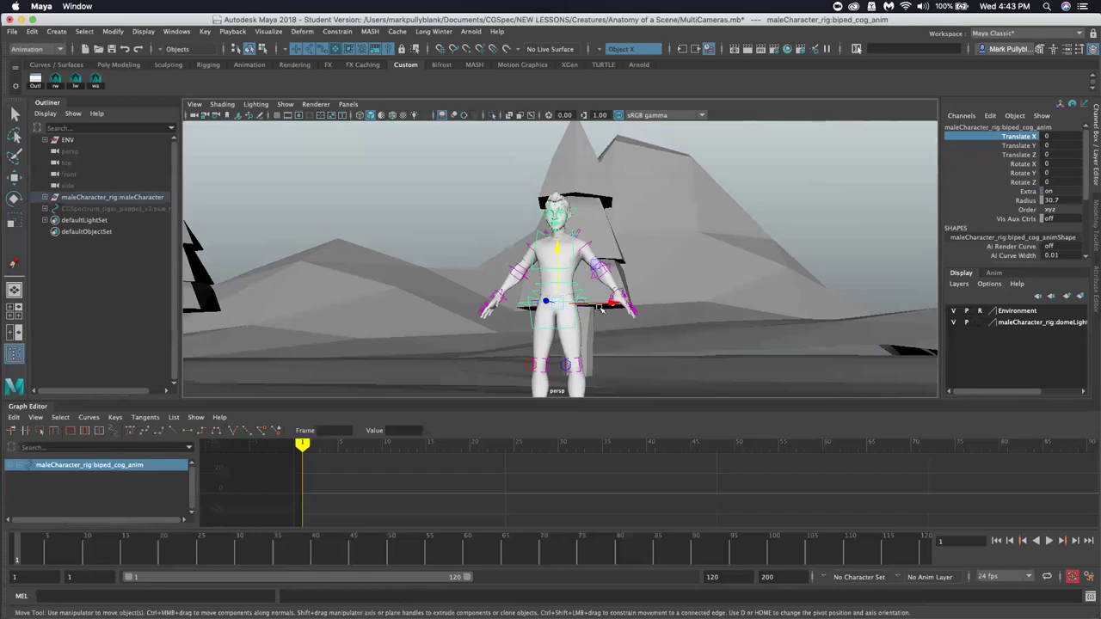
alt+right_drag(563, 355, 562, 322)
alt+middle_drag(562, 322, 576, 294)
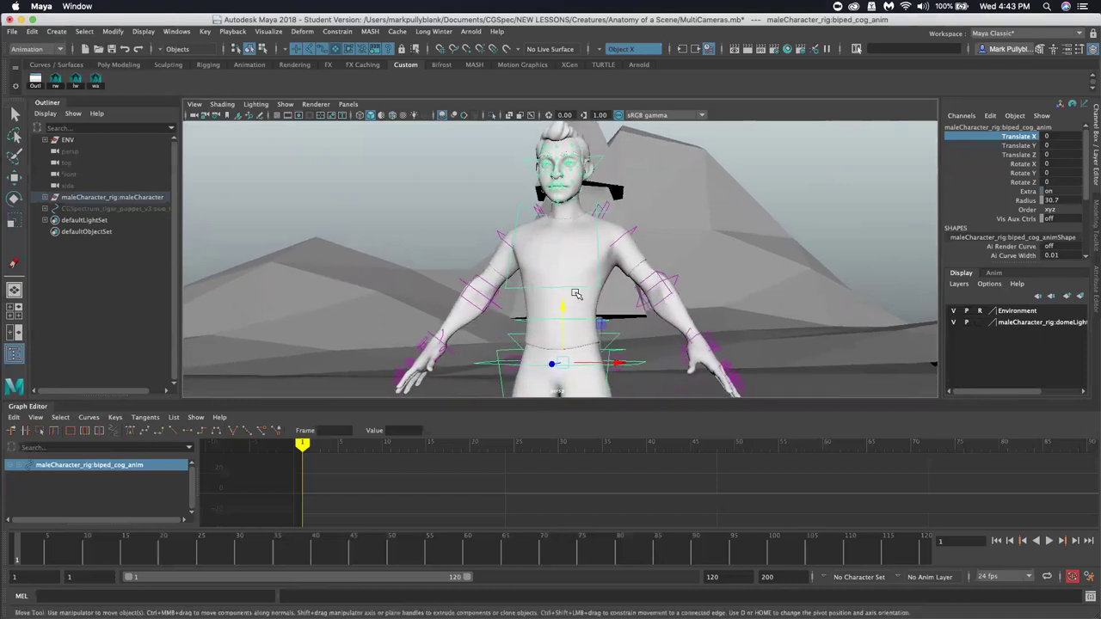
alt+right_drag(576, 294, 572, 298)
alt+drag(572, 297, 577, 284)
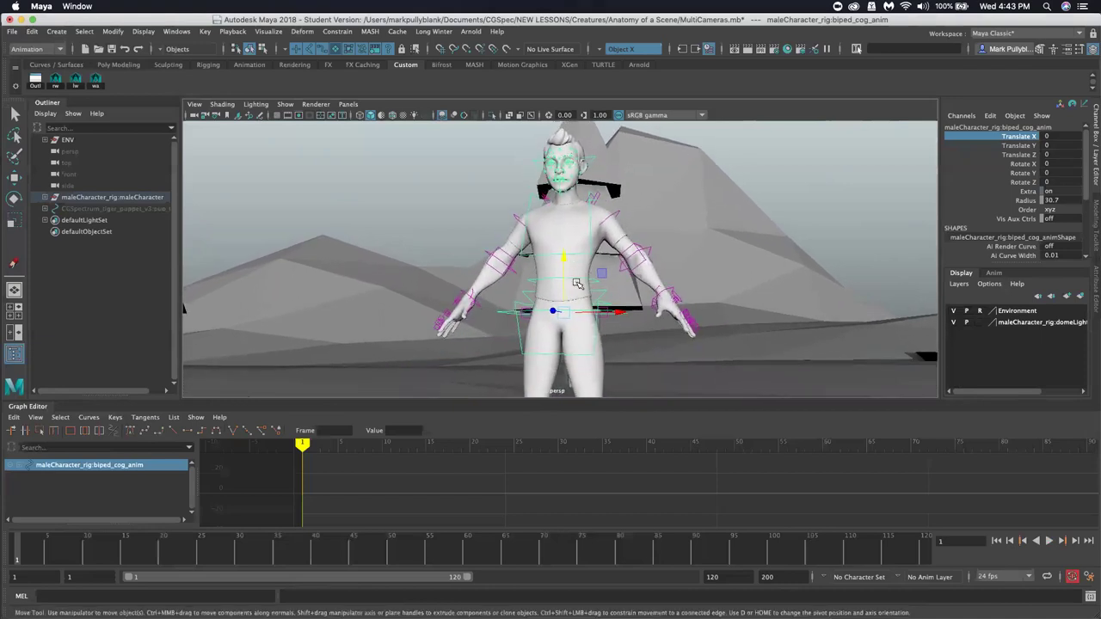
alt+right_drag(577, 284, 575, 288)
mouse_move(574, 288)
alt+mouse_down()
mouse_move(577, 272)
mouse_move(563, 296)
alt+mouse_up()
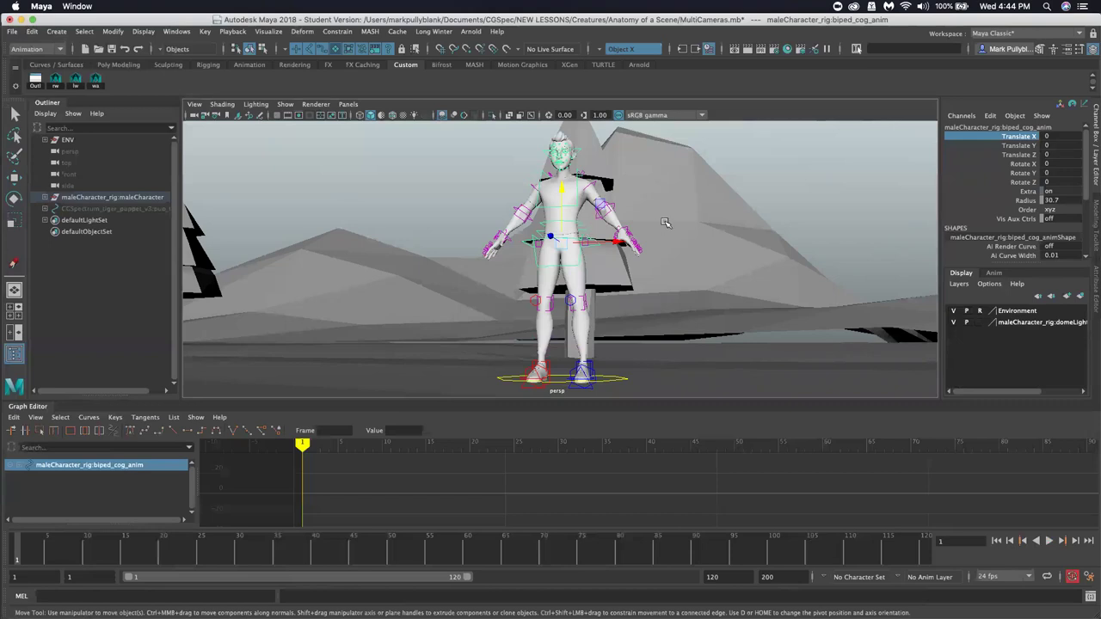
Compare full-body and wide framings of the male character standing on the riverbank
scroll(600, 274, down, 2)
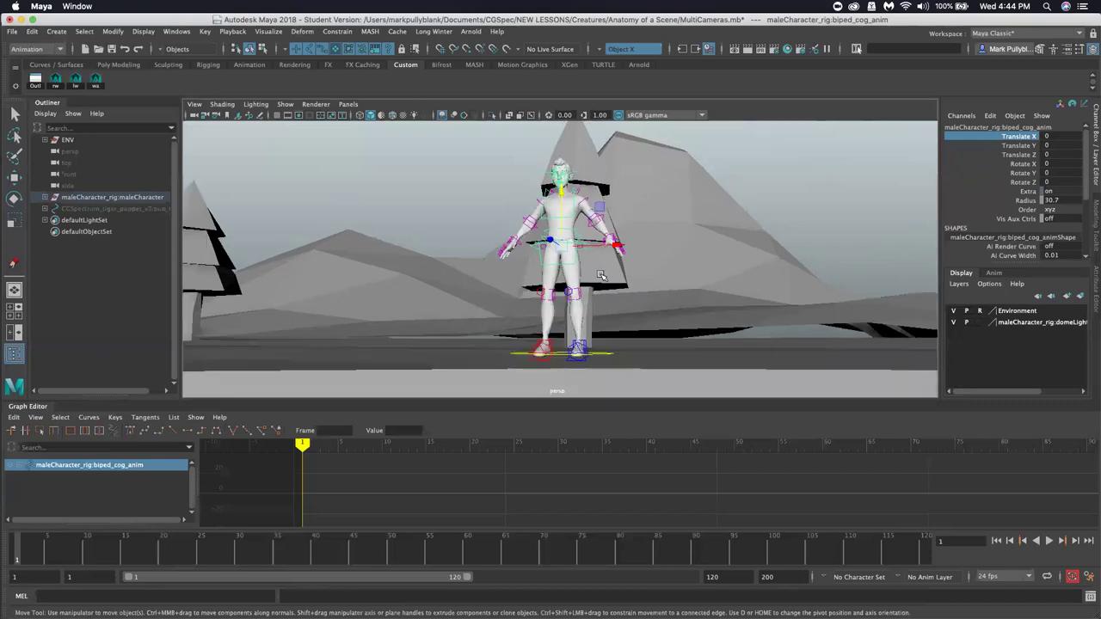
mouse_move(607, 276)
alt+mouse_down()
mouse_move(594, 305)
mouse_move(602, 258)
mouse_move(621, 249)
mouse_move(611, 277)
alt+mouse_up()
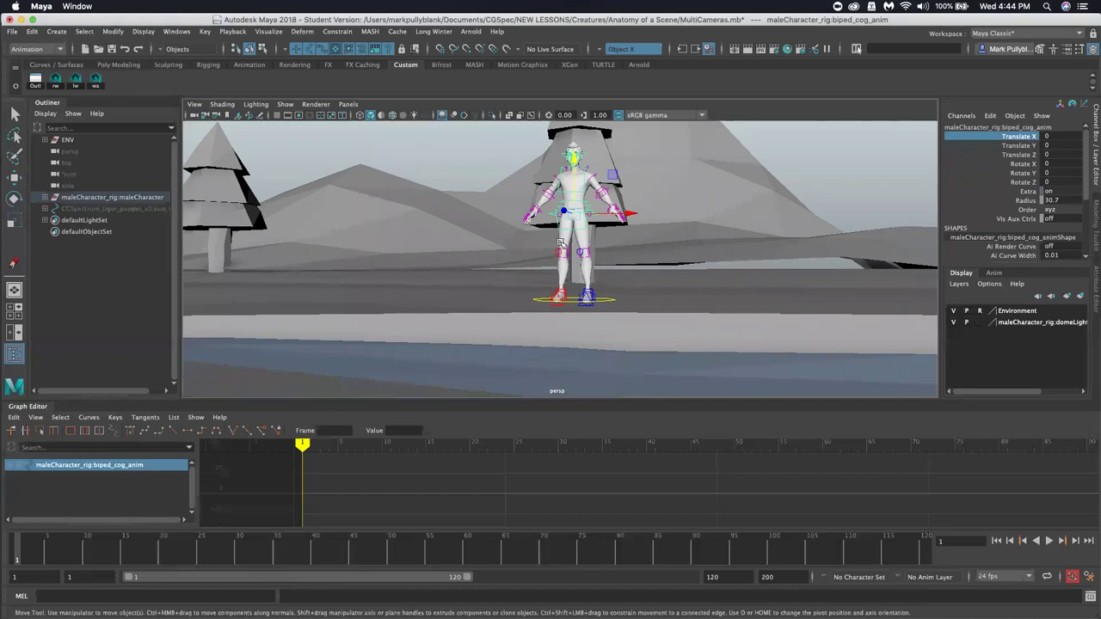
alt+right_drag(574, 318, 644, 294)
mouse_move(643, 295)
alt+mouse_down()
mouse_move(630, 271)
mouse_move(631, 295)
alt+mouse_up()
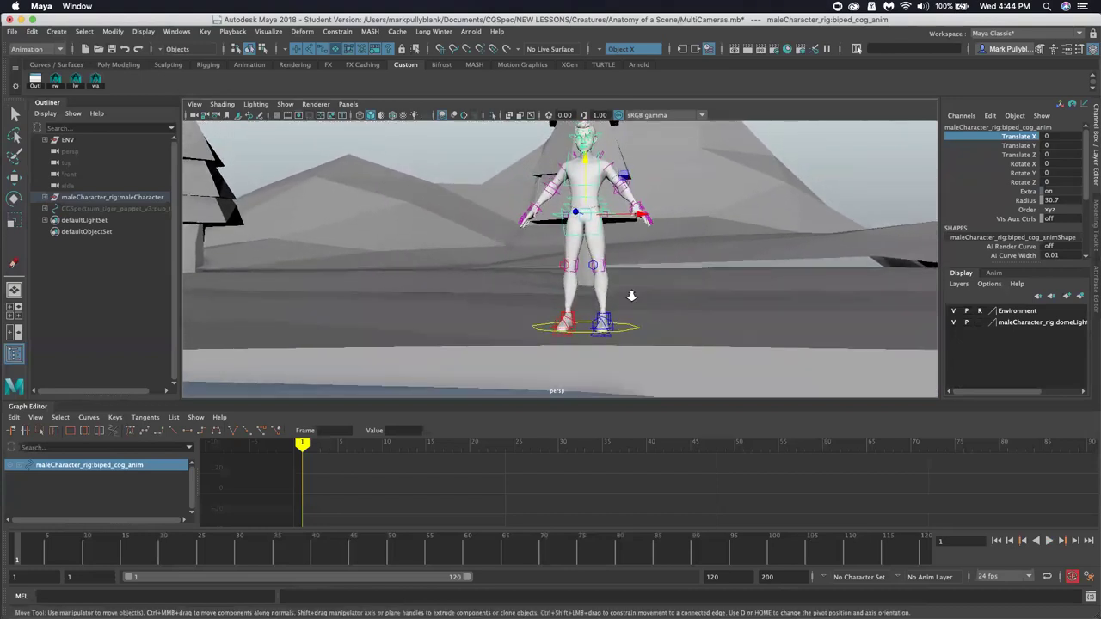
alt+right_drag(632, 295, 370, 221)
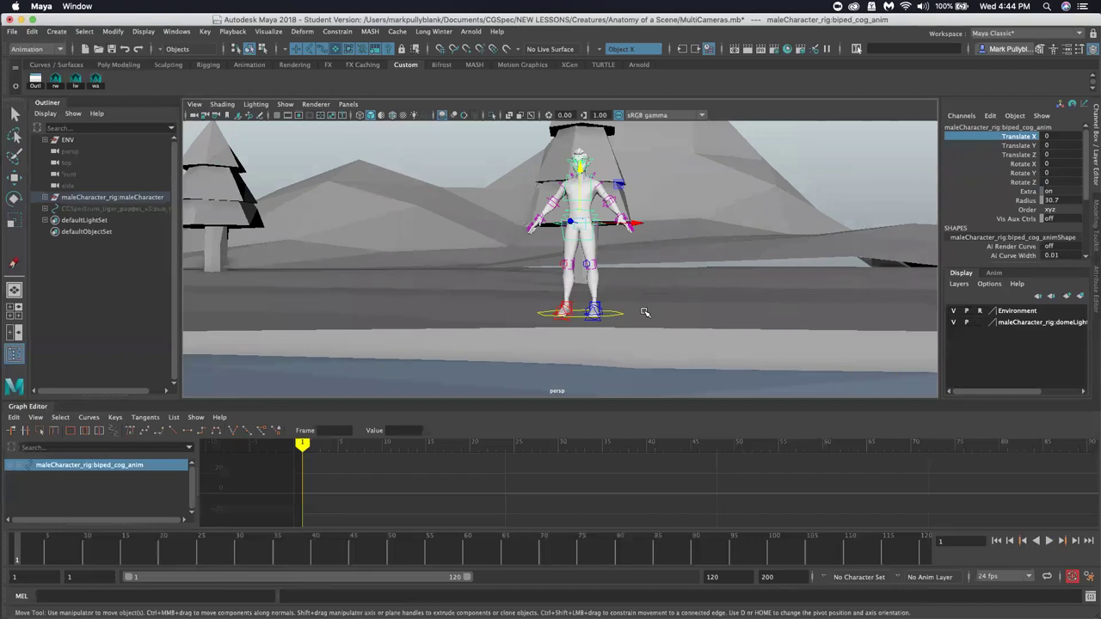
alt+drag(585, 334, 591, 319)
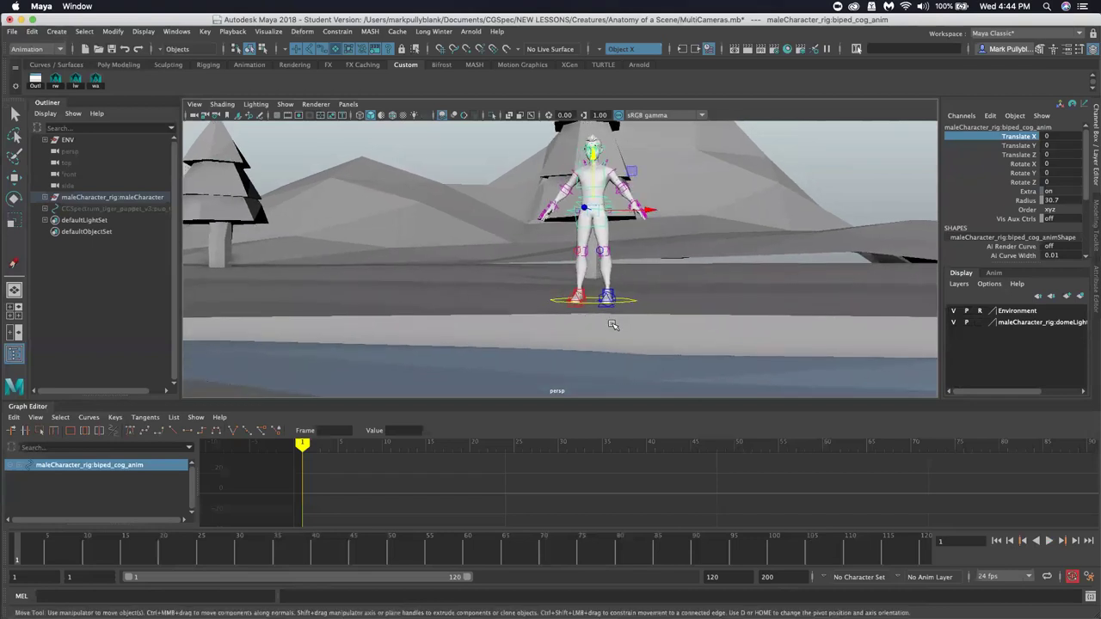
alt+right_drag(597, 317, 585, 320)
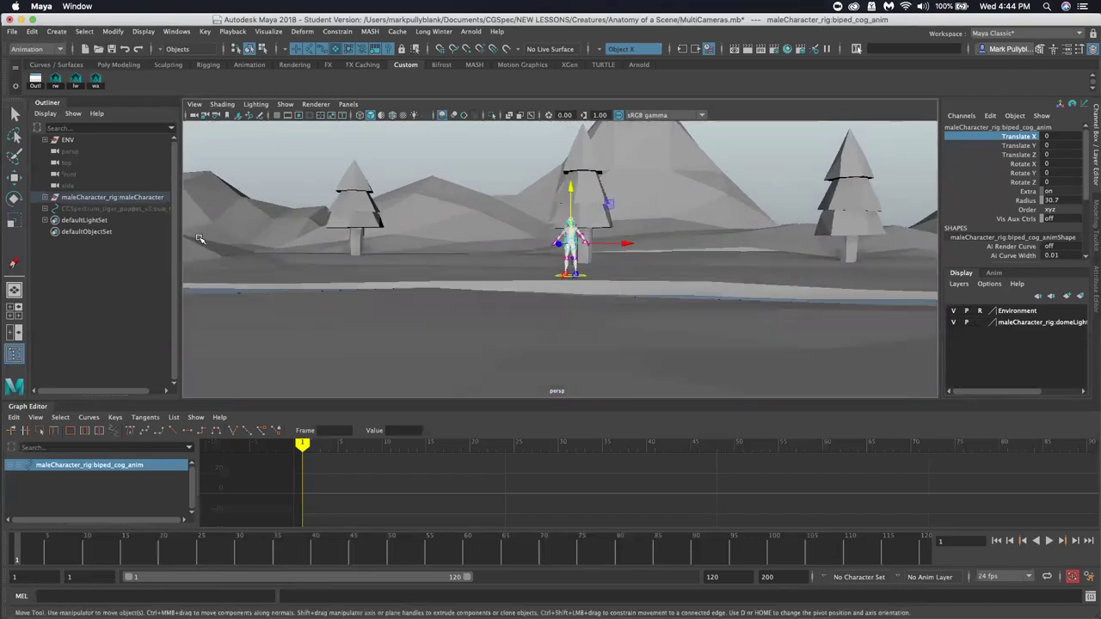
Unhide the tiger puppet rig and inspect the shot past the tiger toward the male character across the river
click(125, 208)
key(shift+h)
alt+right_drag(344, 275, 491, 270)
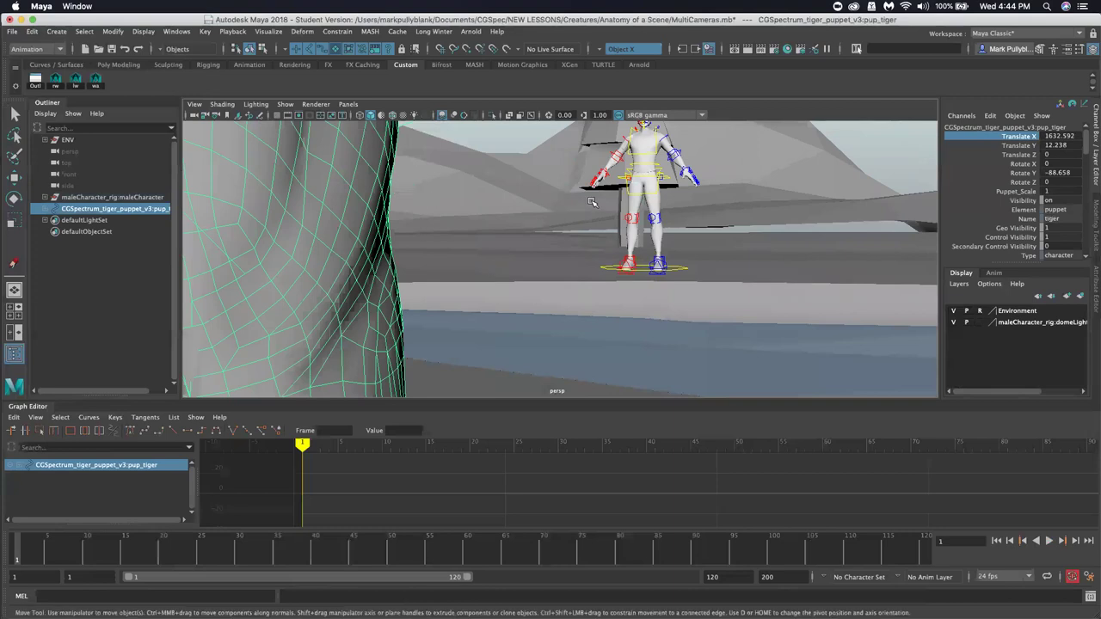
alt+right_drag(590, 203, 588, 230)
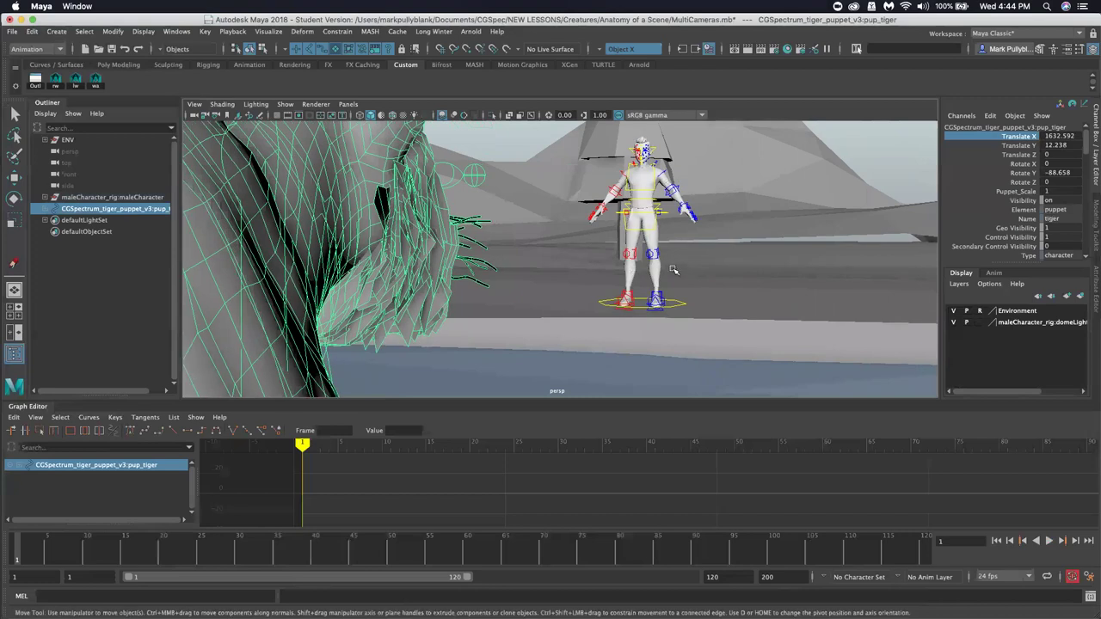
alt+drag(423, 224, 534, 265)
alt+drag(537, 209, 543, 265)
click(376, 273)
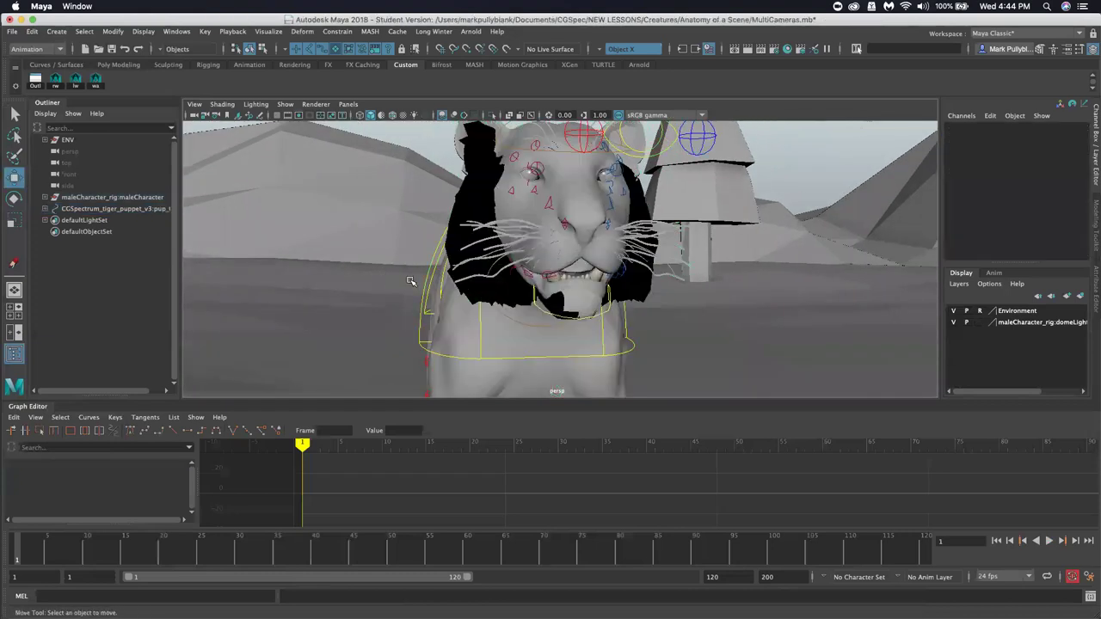
alt+drag(450, 284, 677, 268)
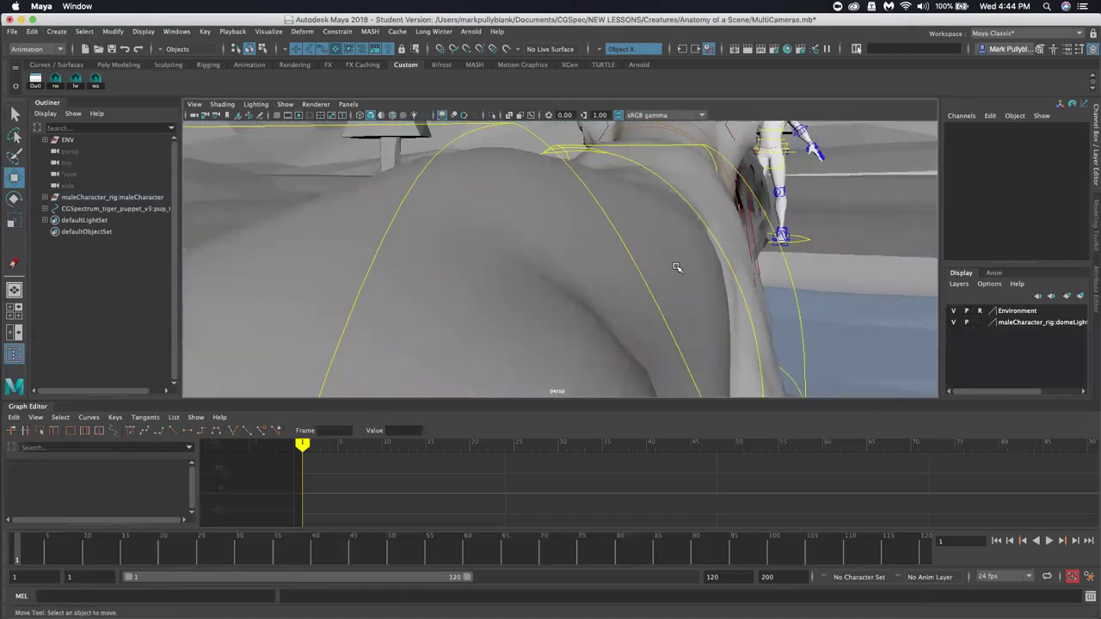
Select the male character's pelvis control and frame a close-up on his face
alt+right_drag(753, 207, 640, 226)
click(713, 189)
key(f)
alt+drag(639, 226, 665, 274)
alt+right_drag(665, 274, 651, 294)
alt+drag(651, 295, 655, 281)
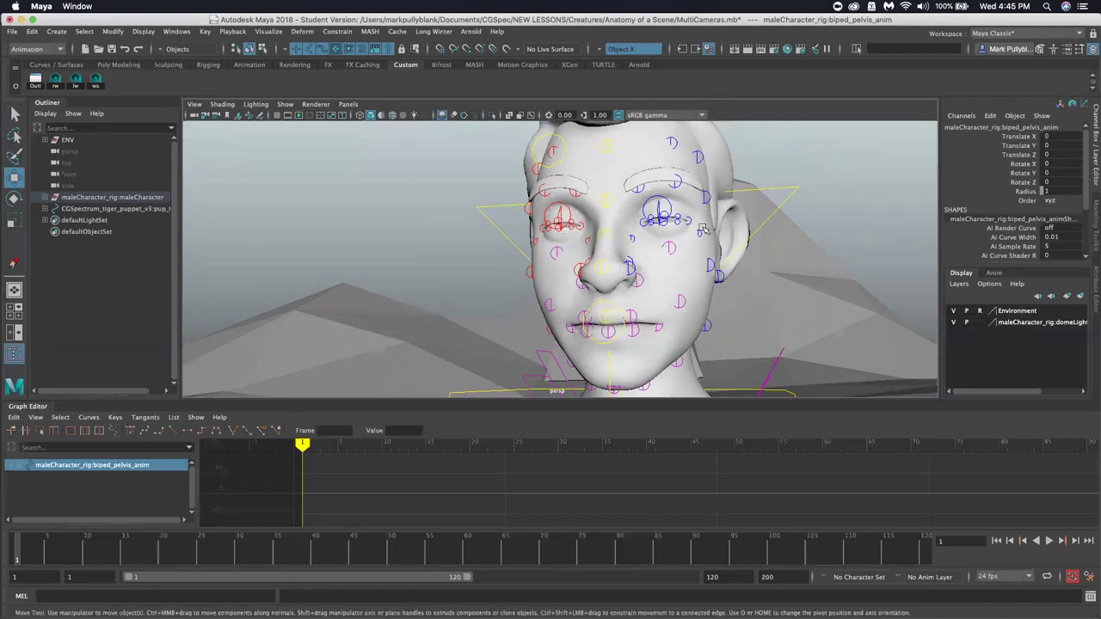
Try displacing the male character's left and right eyelid controls, and undo the moves
click(664, 215)
drag(664, 202, 663, 288)
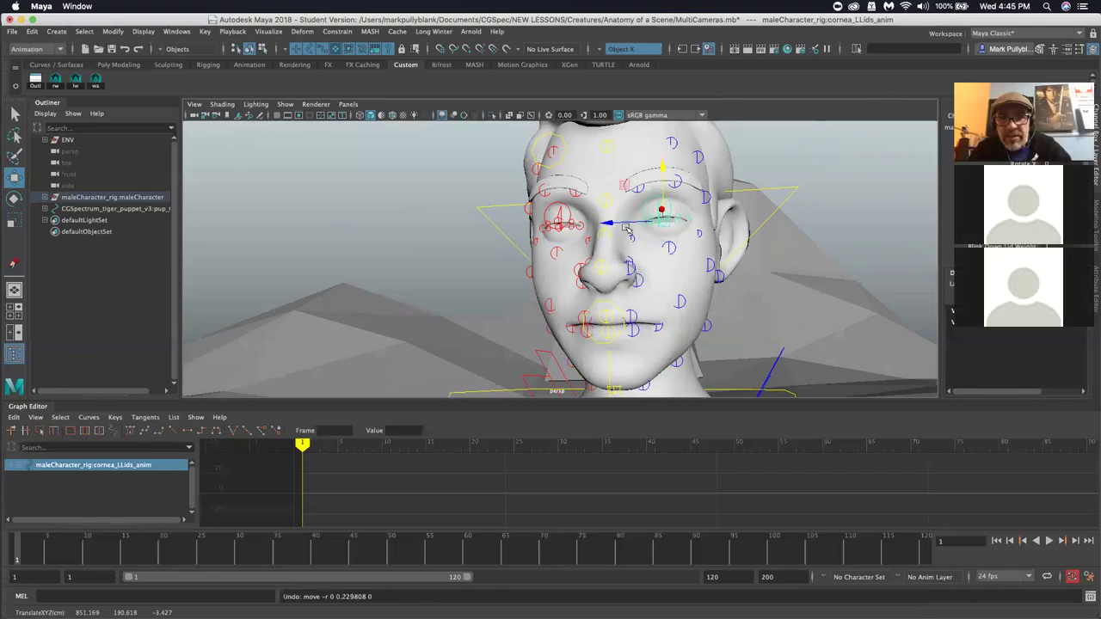
drag(687, 233, 689, 221)
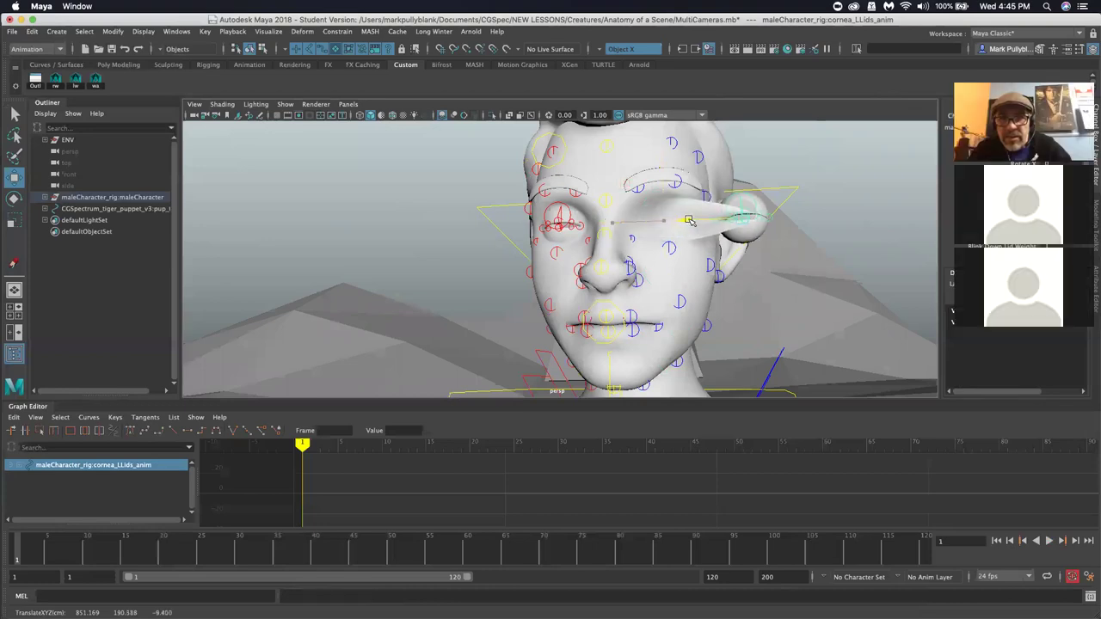
click(570, 217)
click(559, 222)
drag(525, 229, 401, 231)
key(z)
key(z)
key(z)
key(z)
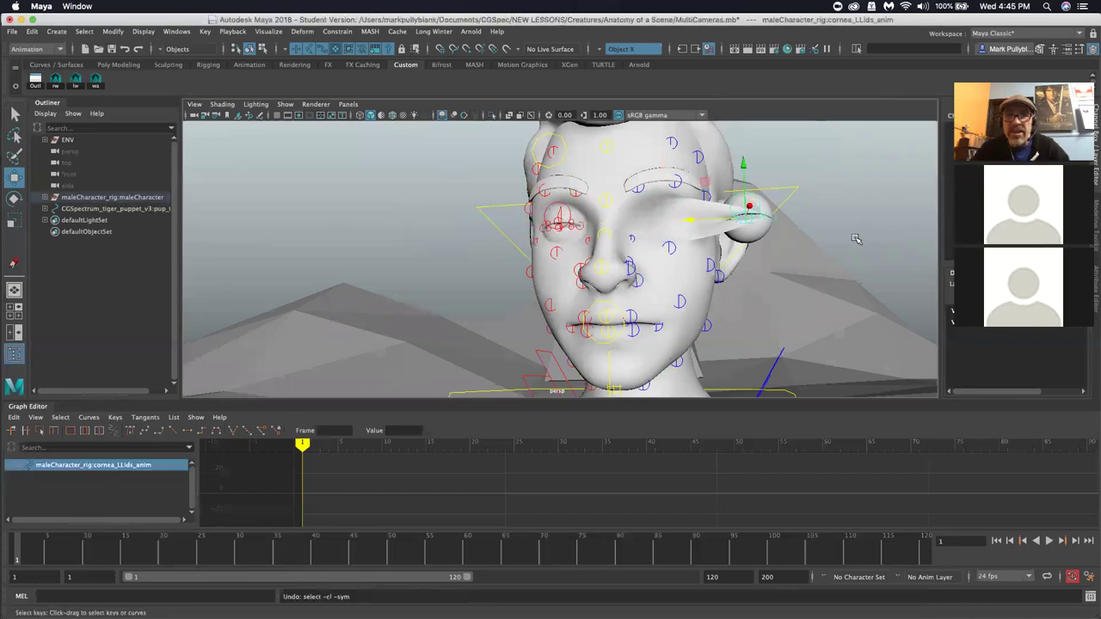
Try raising the male character's right eye target control, undo the move and clear the selection
click(560, 218)
drag(569, 185, 570, 171)
key(z)
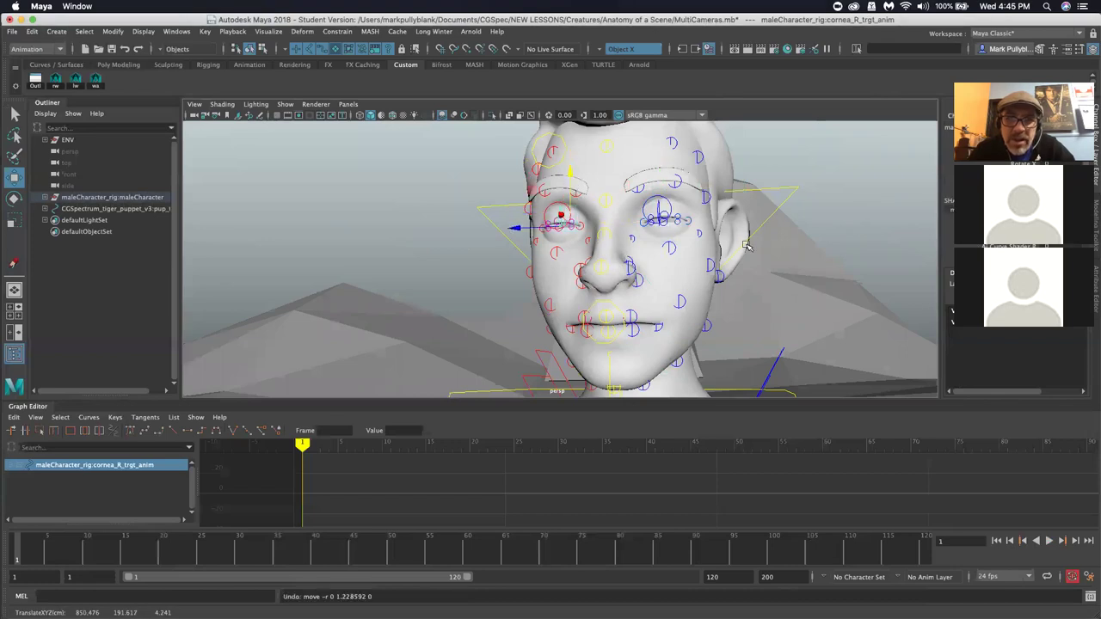
click(784, 241)
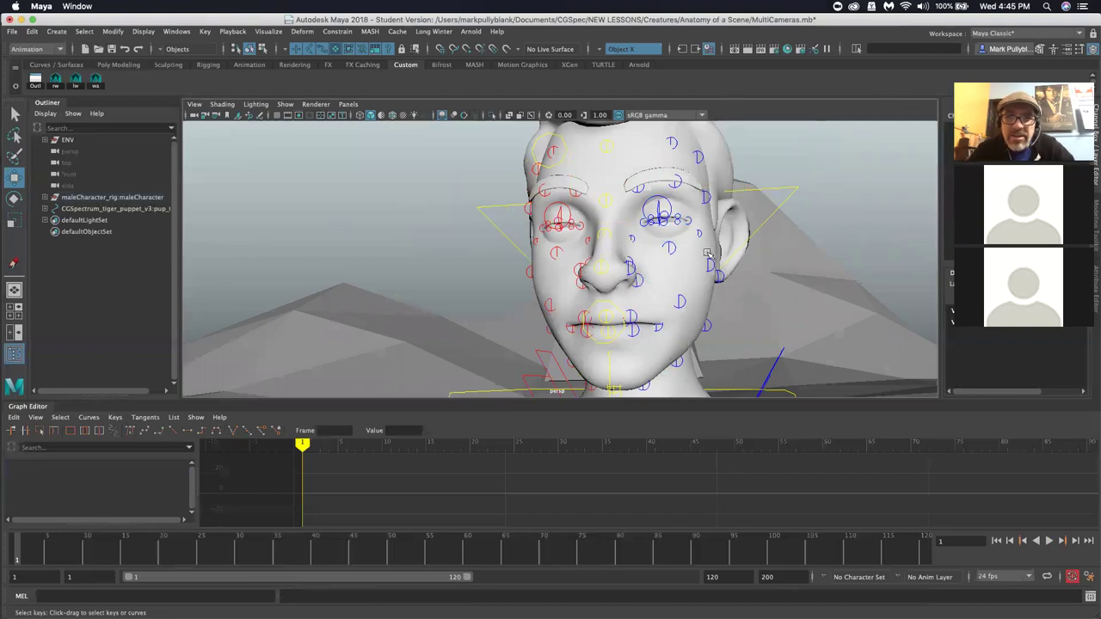
Play the timeline briefly while viewing the male character's face in close-up
scroll(711, 250, down, 3)
scroll(710, 250, up, 5)
alt+middle_drag(601, 226, 667, 222)
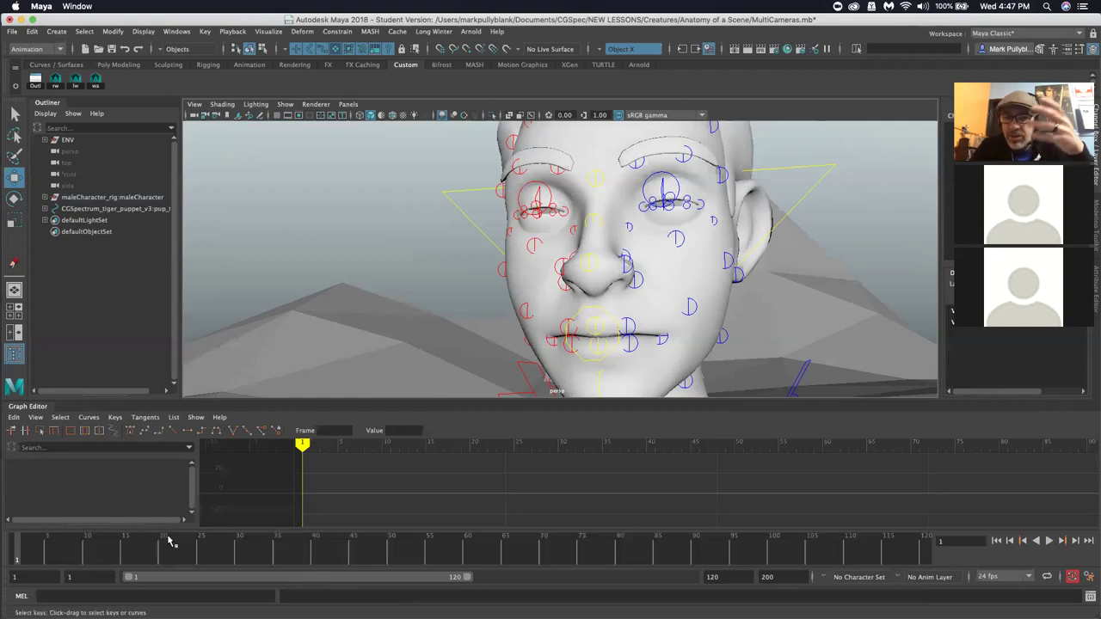
key(alt+v)
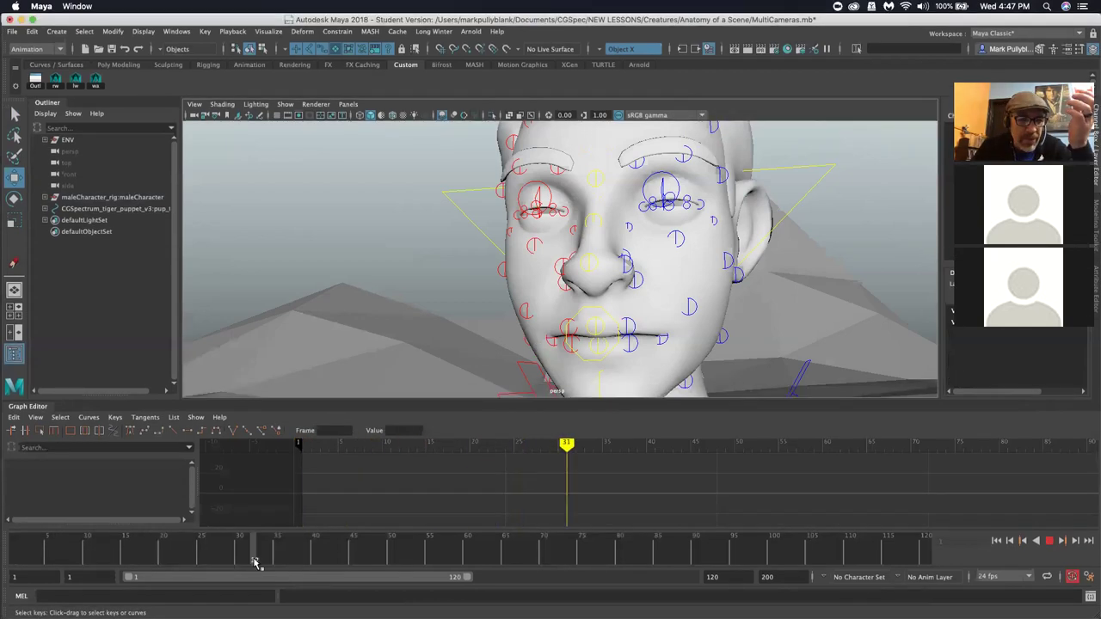
key(alt+v)
Return to frame 1 and review playback from a high wide view of the river with both characters
scroll(528, 316, down, 5)
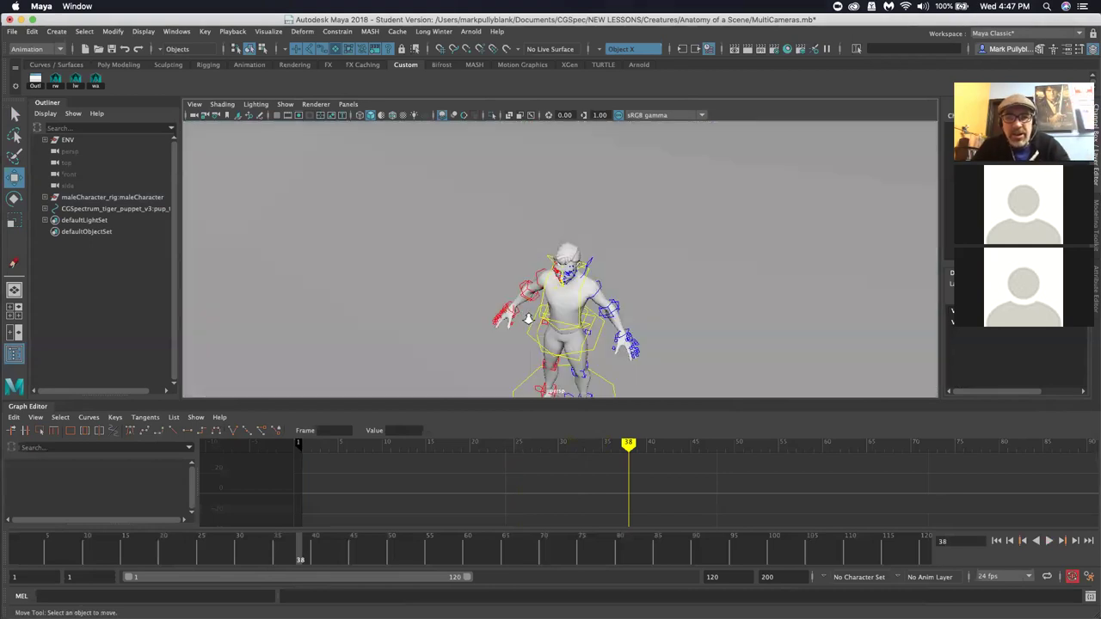
scroll(529, 317, down, 8)
alt+drag(538, 292, 516, 326)
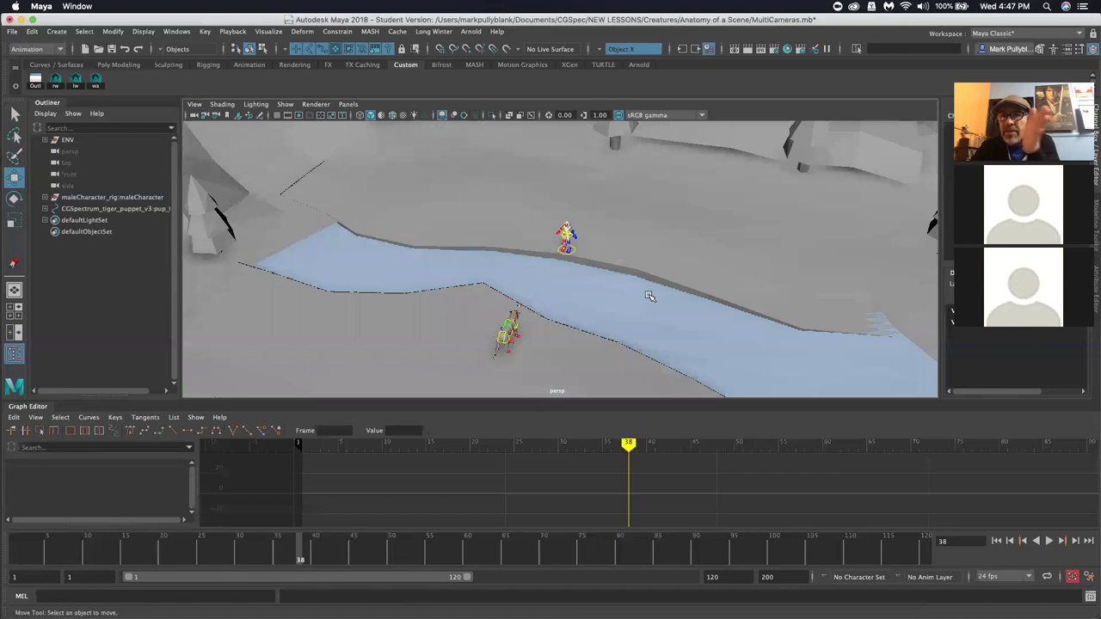
click(4, 553)
key(alt+v)
key(alt+v)
alt+drag(488, 342, 479, 176)
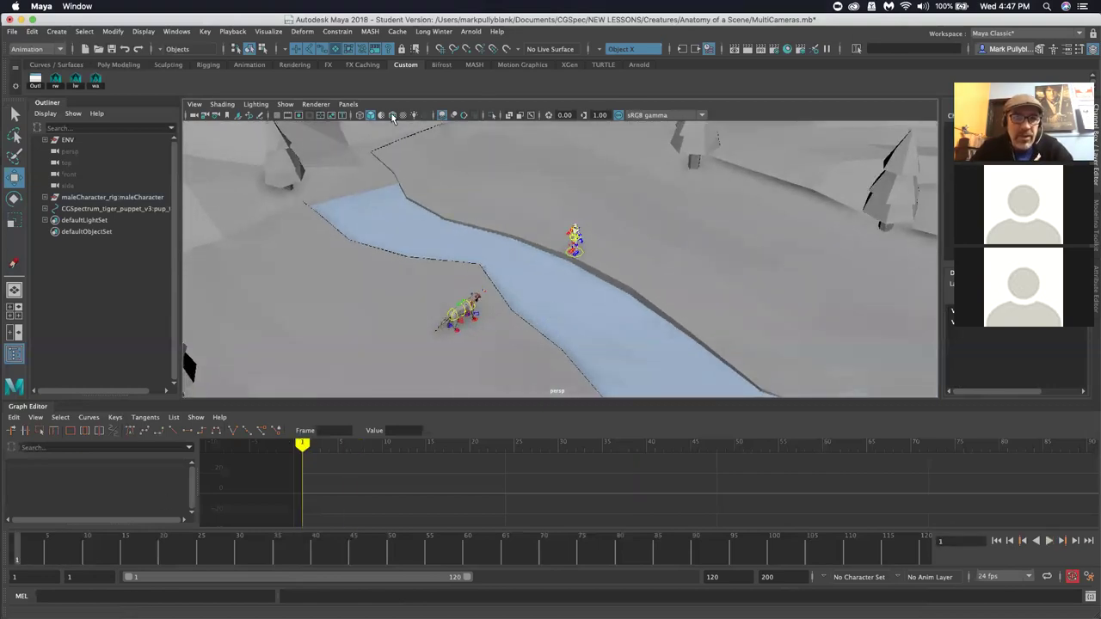
click(348, 104)
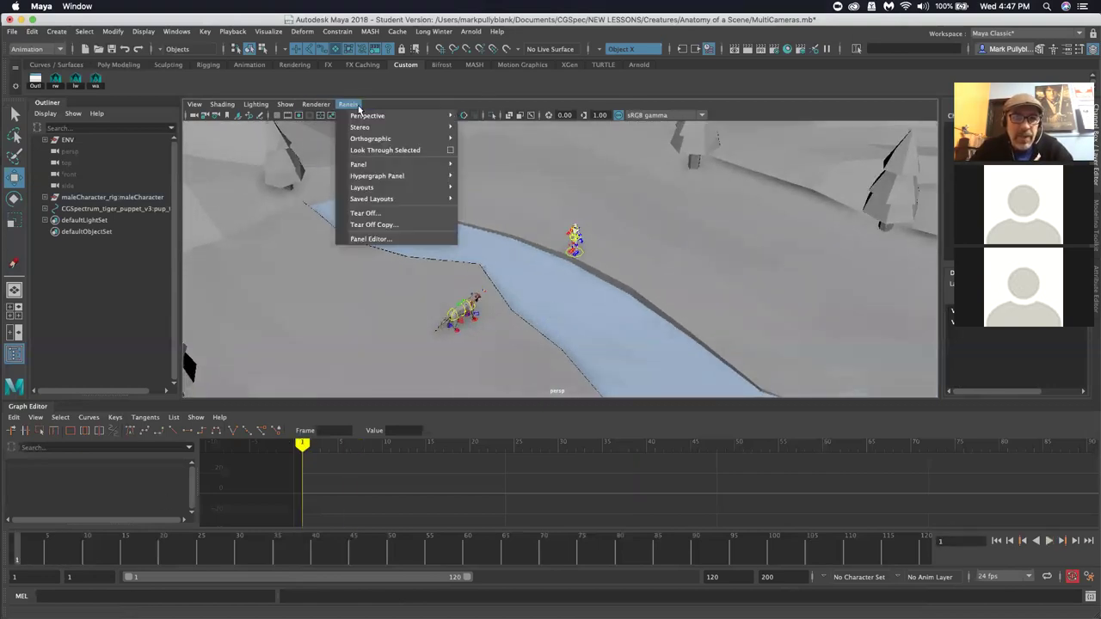
click(395, 225)
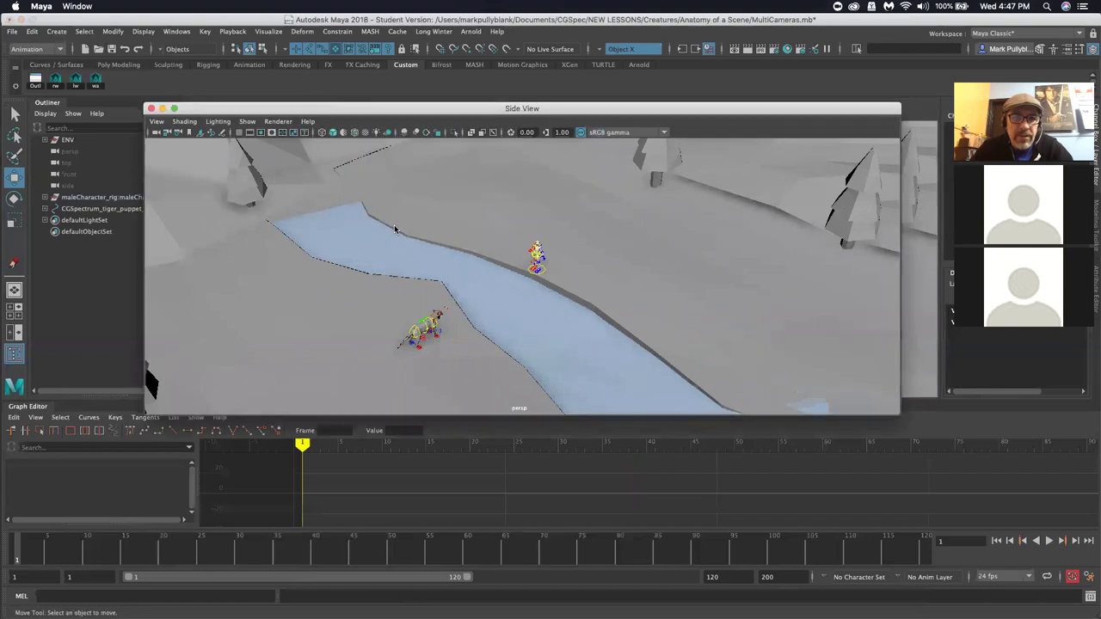
click(152, 110)
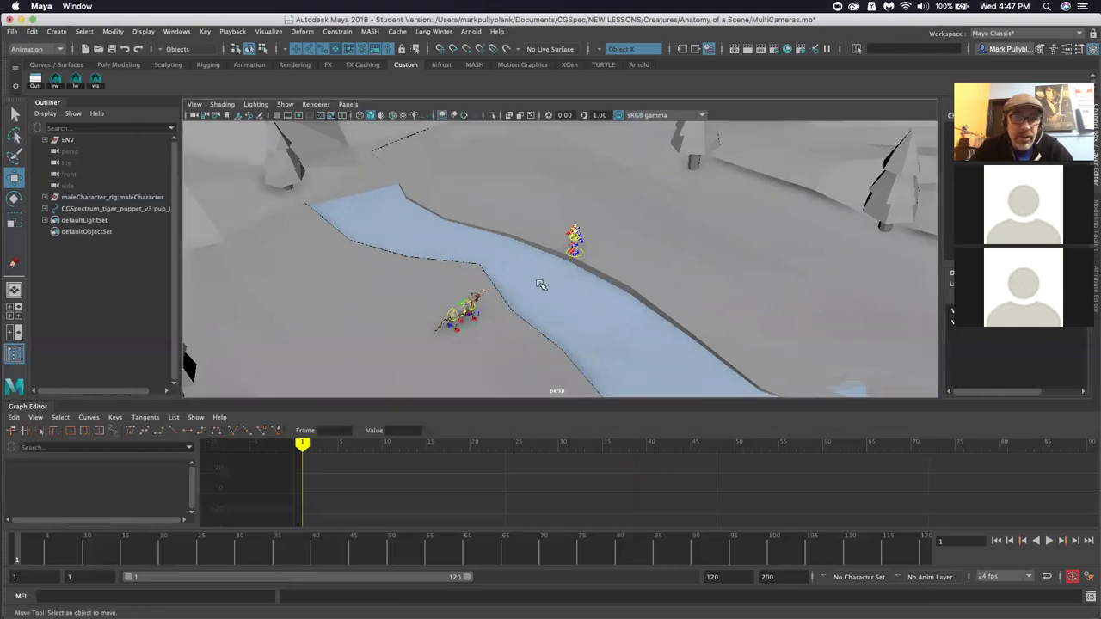
Create a new camera from a high wide perspective view showing the river, the tiger and the male character
alt+drag(541, 278, 583, 275)
scroll(587, 275, down, 5)
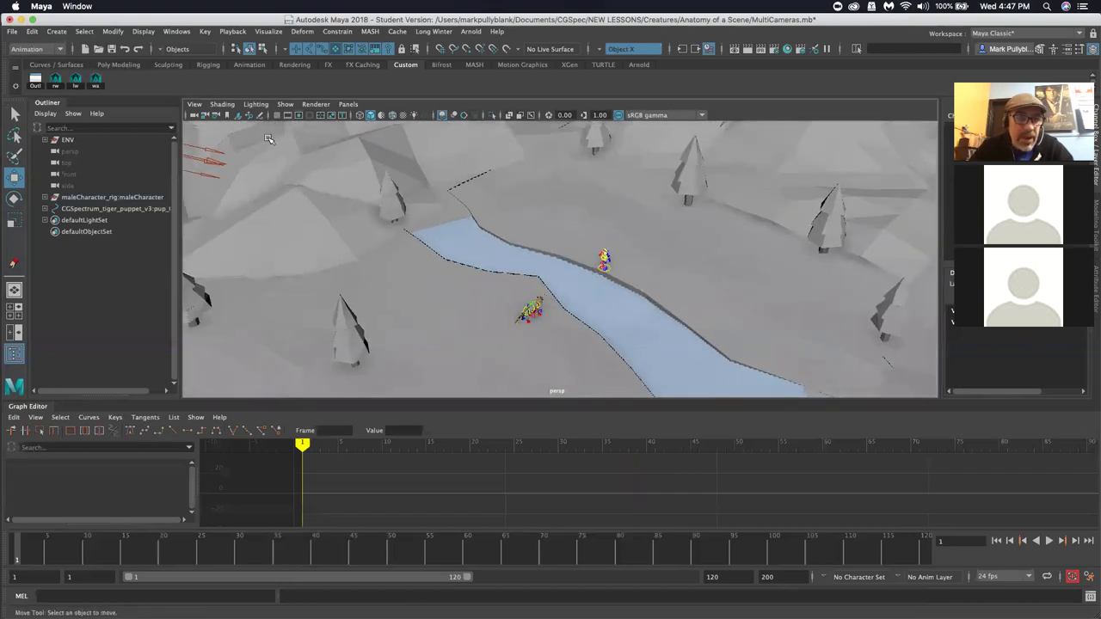
click(194, 104)
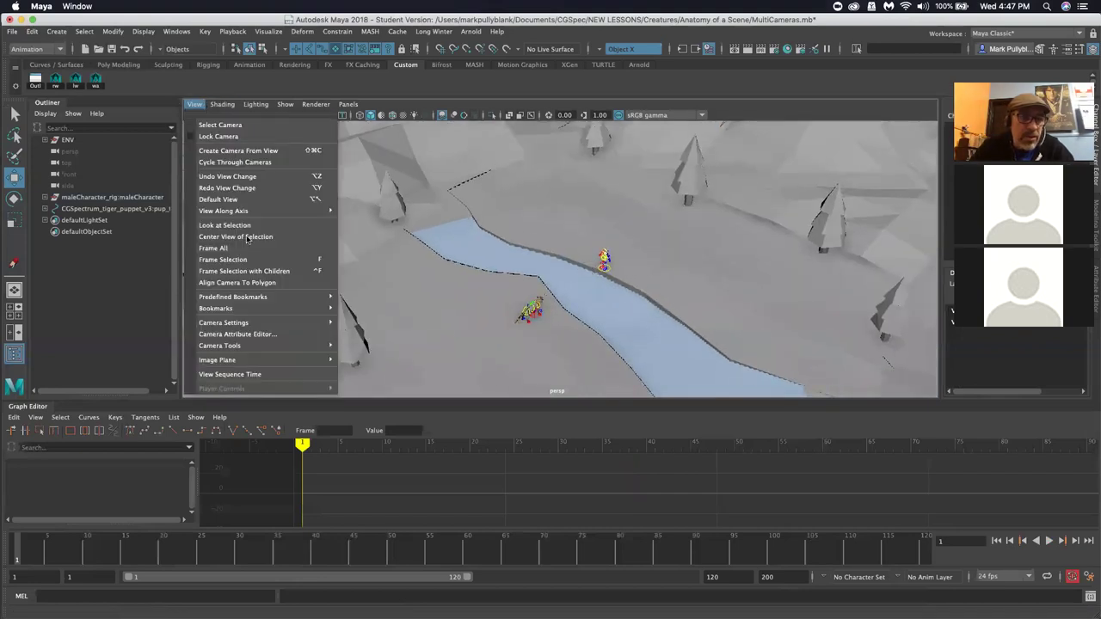
click(238, 150)
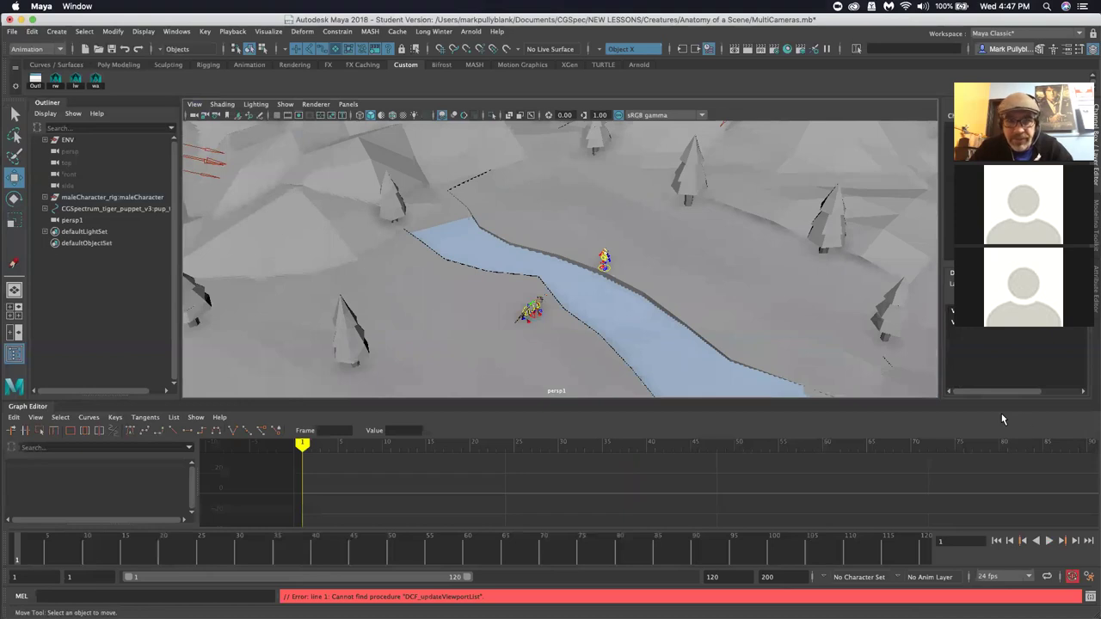
Look through the persp1 camera, tear off a copy of its view into a separate window and narrow that window
click(349, 104)
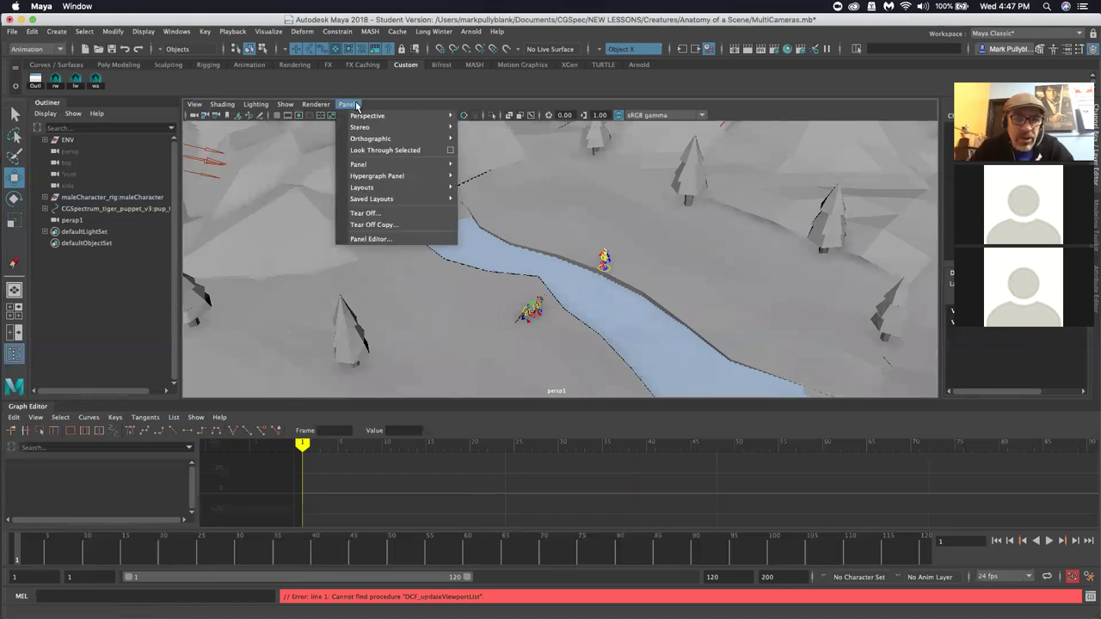
mouse_move(370, 113)
click(486, 128)
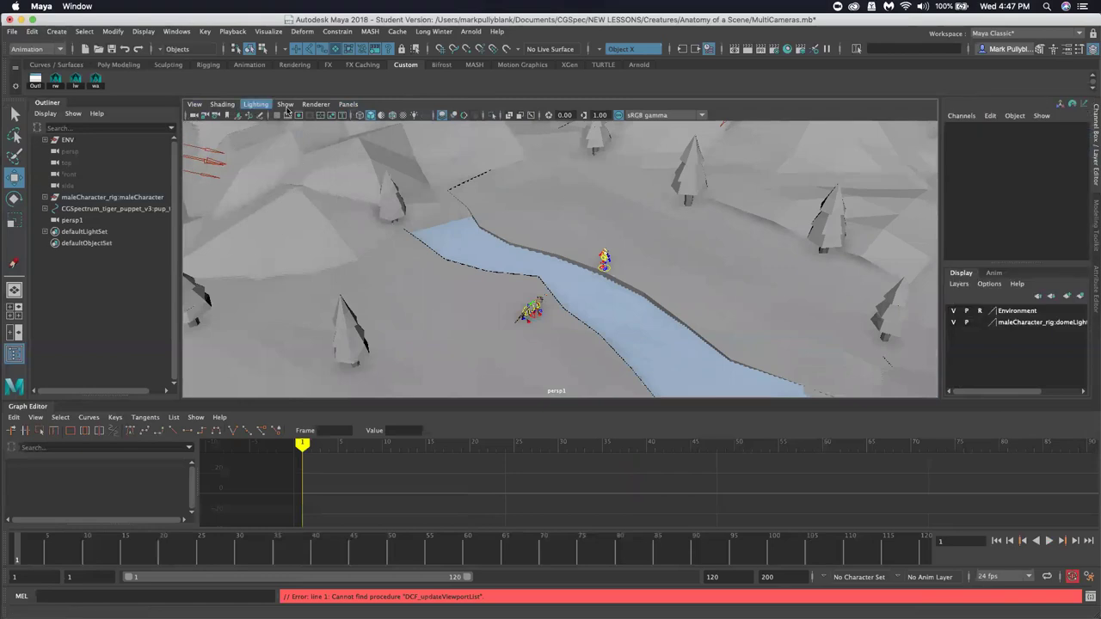
click(348, 104)
mouse_move(396, 116)
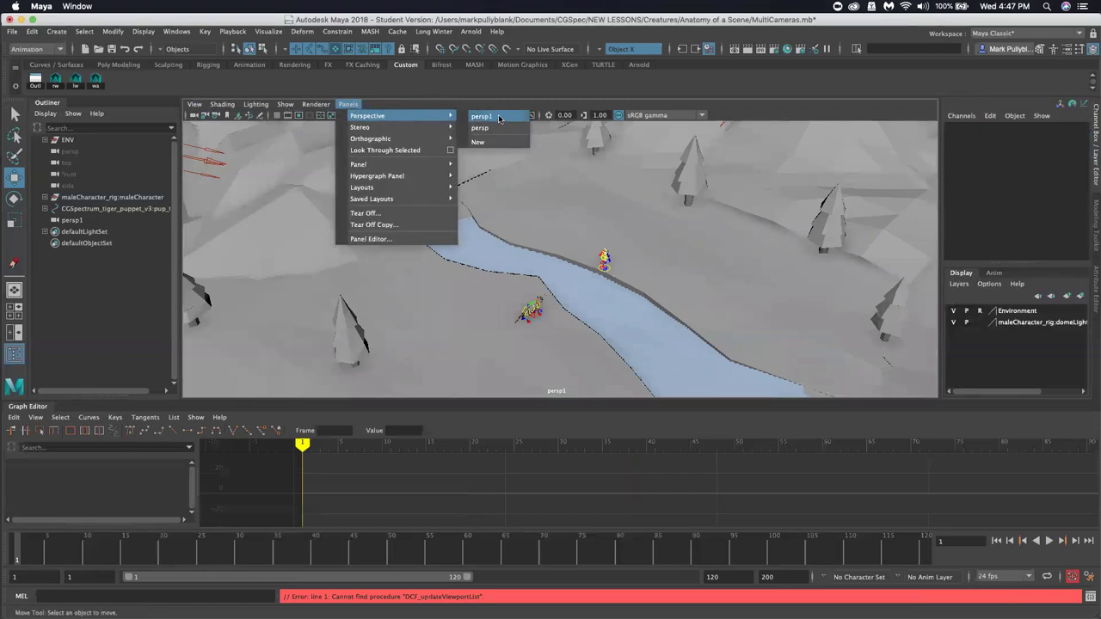
click(486, 115)
click(349, 104)
click(383, 224)
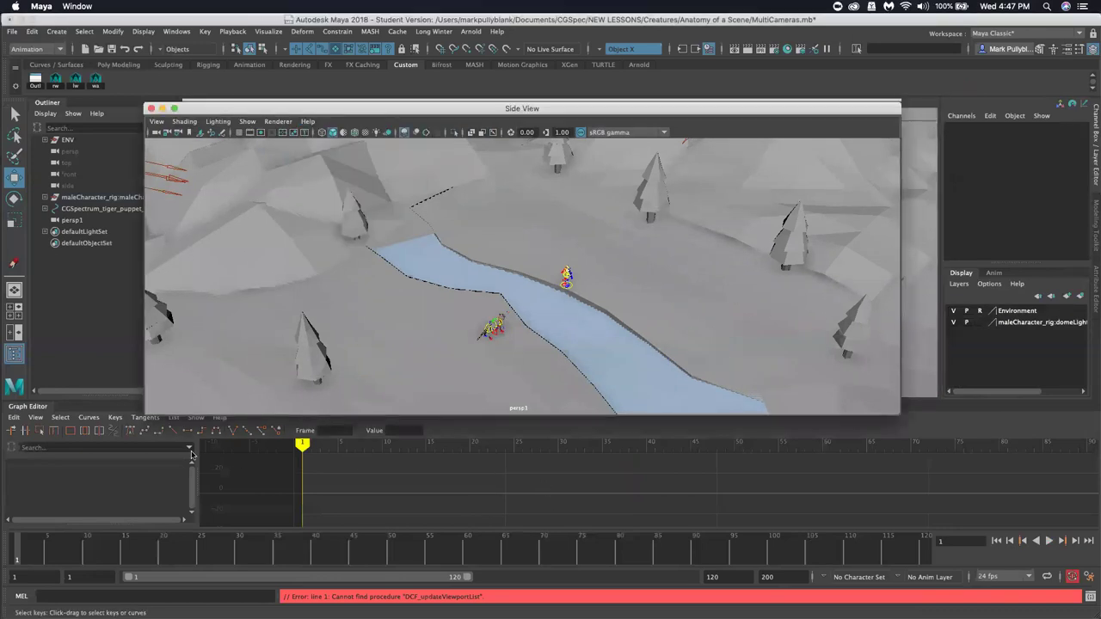
drag(144, 414, 524, 420)
Switch the main viewport to the default persp camera in a high wide view and reposition the torn-off view window
click(348, 104)
mouse_move(370, 115)
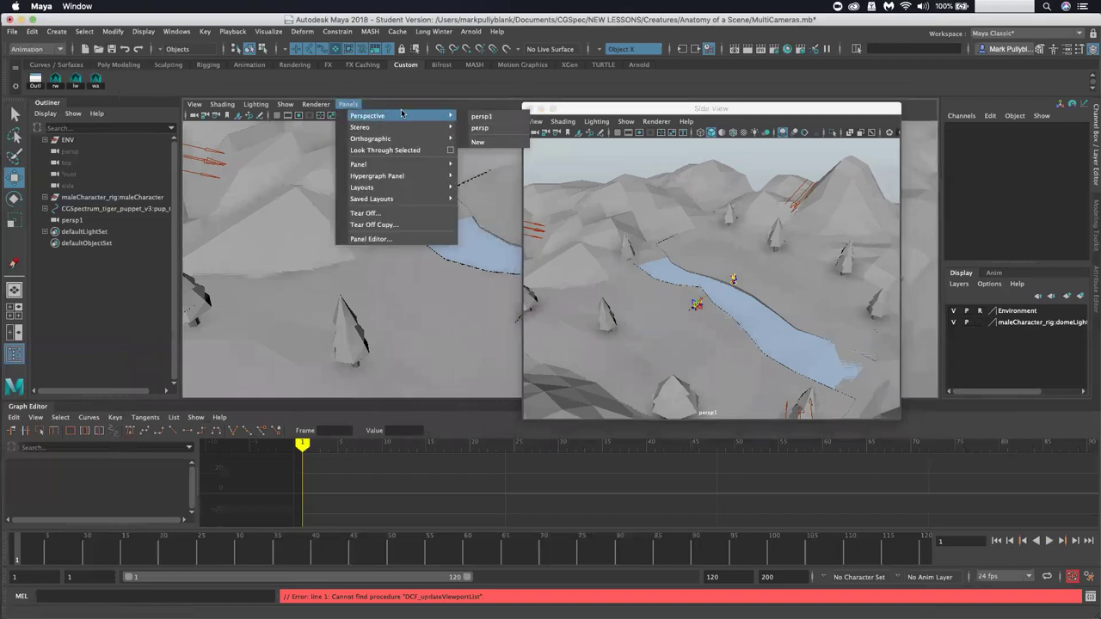
click(480, 127)
alt+drag(401, 207, 430, 215)
drag(682, 109, 688, 139)
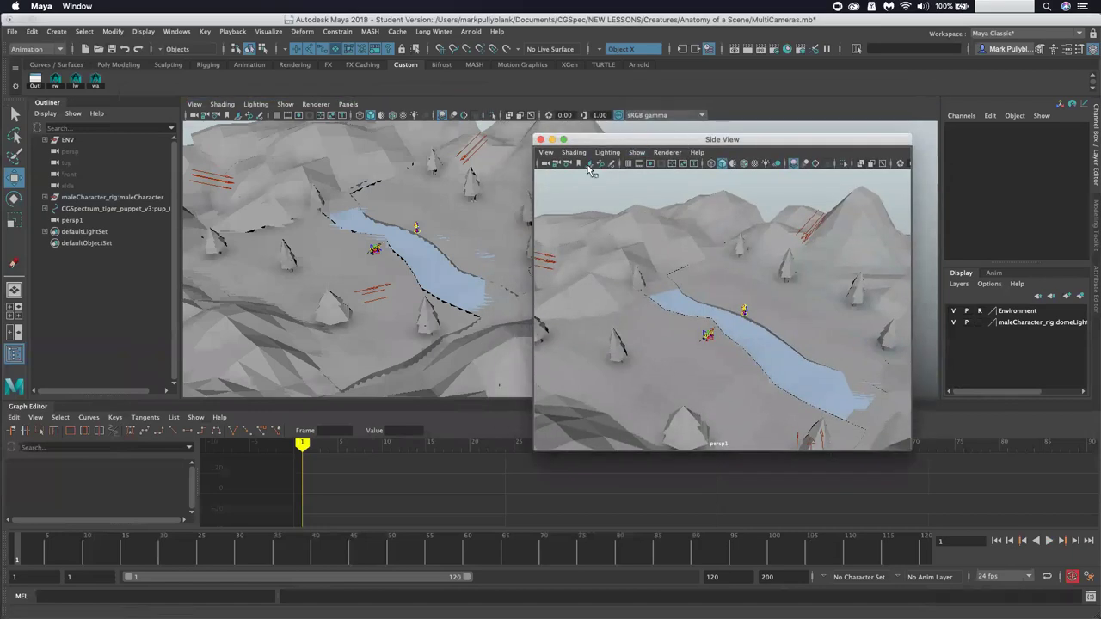
Select the torn-off view's persp1 camera and rename it CAMERA
click(546, 163)
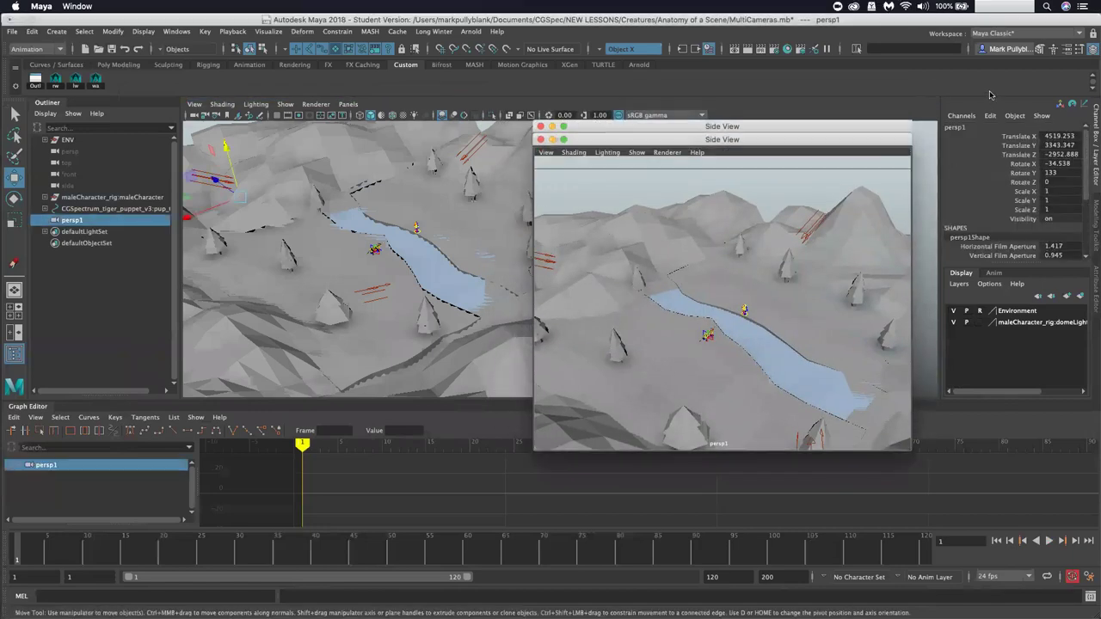
click(992, 128)
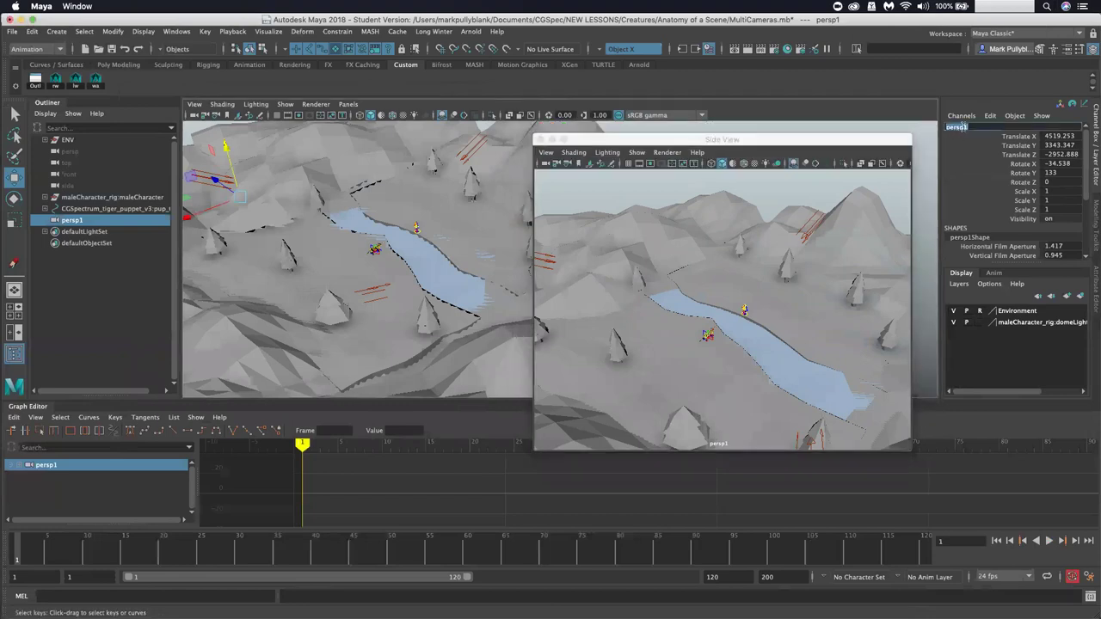
text(c)
text(AMERA)
key(Return)
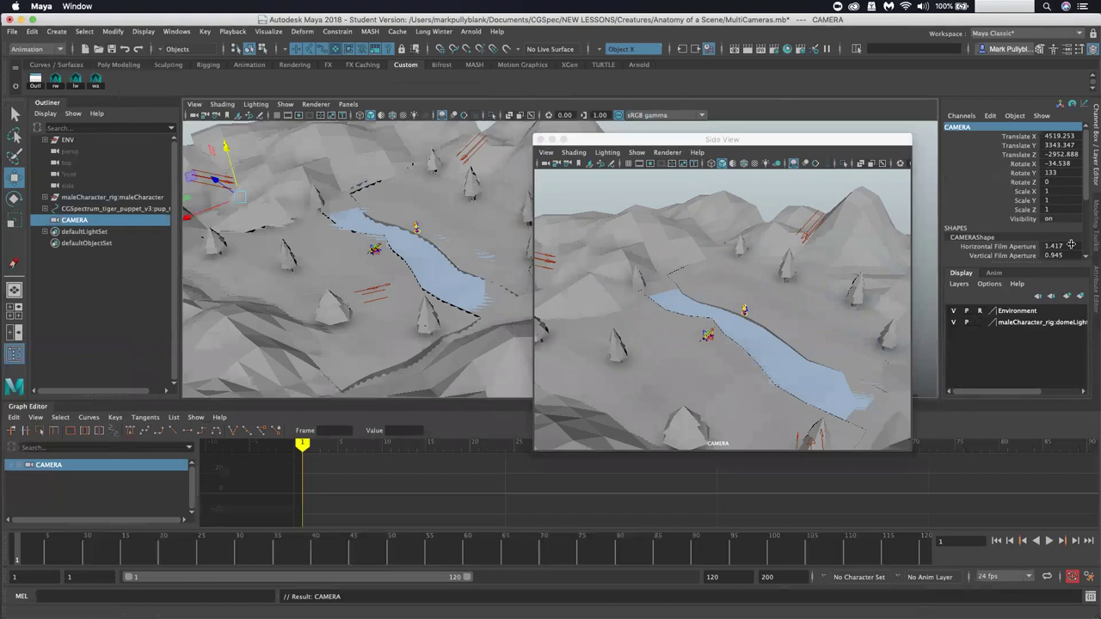
Set the film aspect ratio of CAMERA to 1.85
key(ctrl+a)
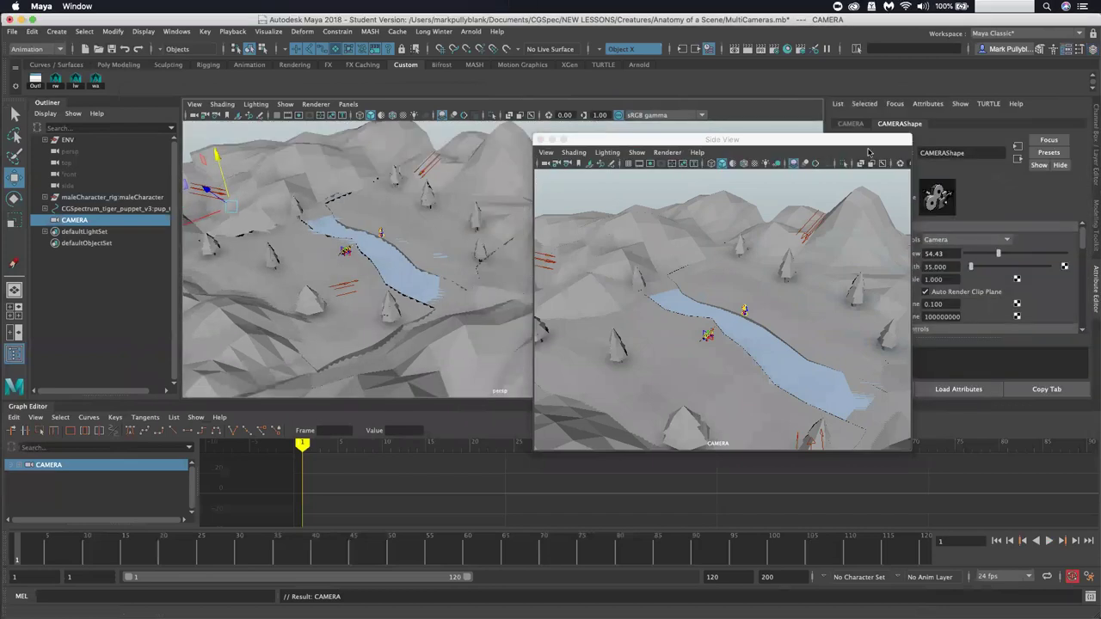
drag(845, 140, 685, 152)
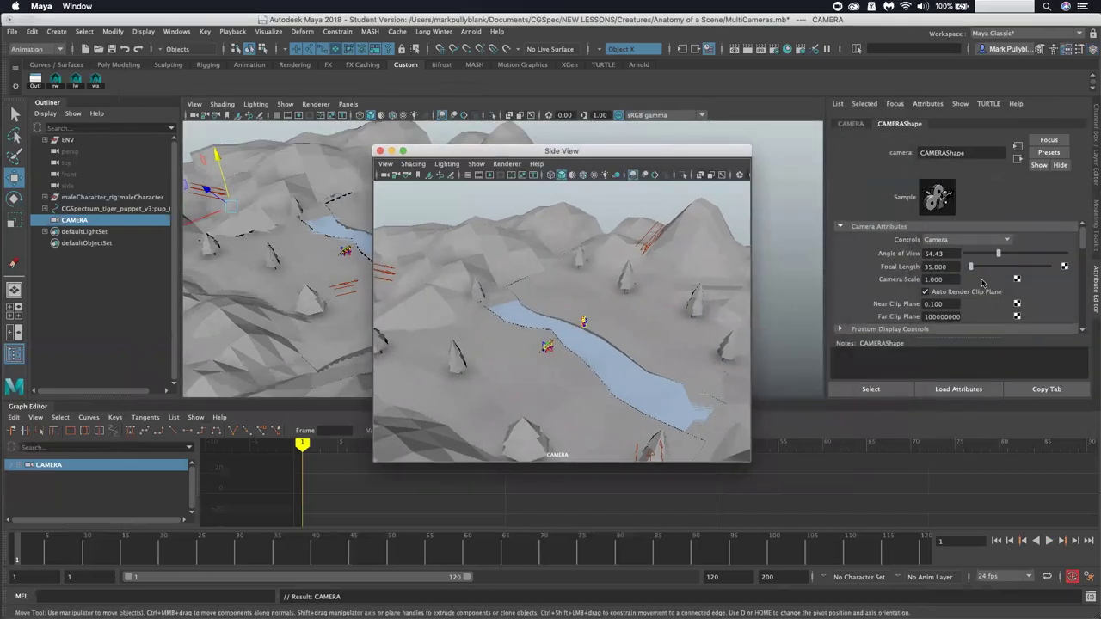
scroll(982, 284, down, 4)
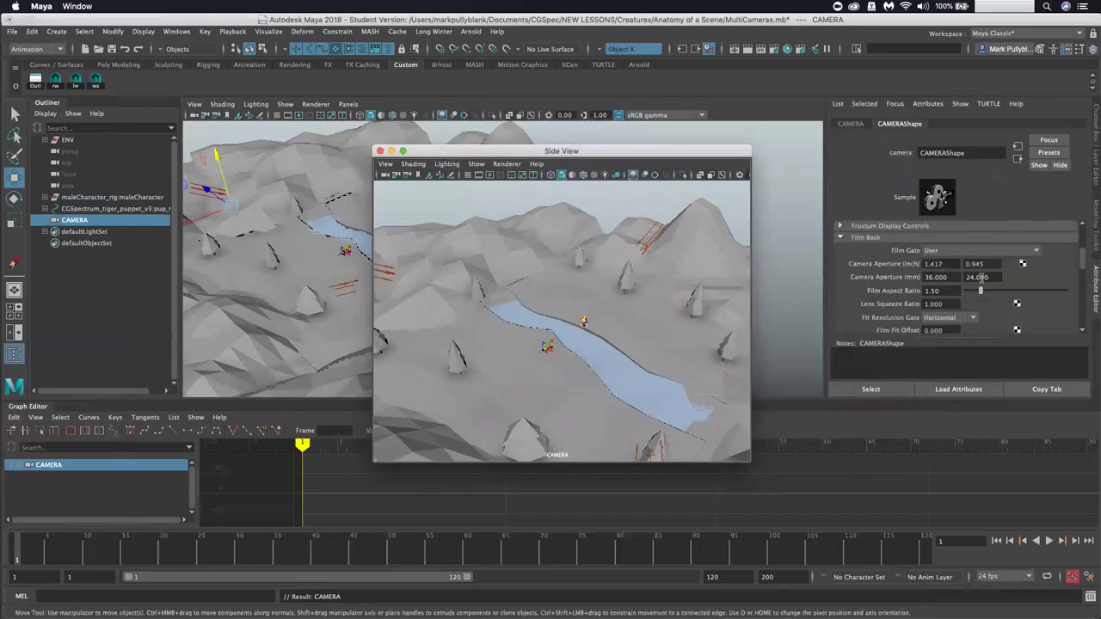
click(945, 290)
text(1)
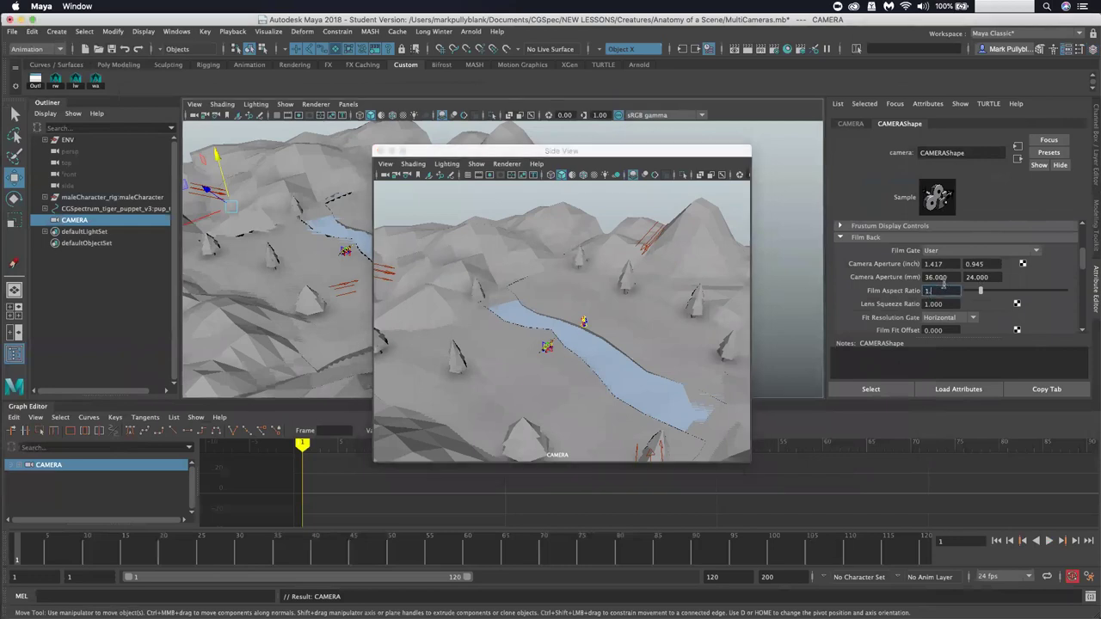
text(.85)
key(Return)
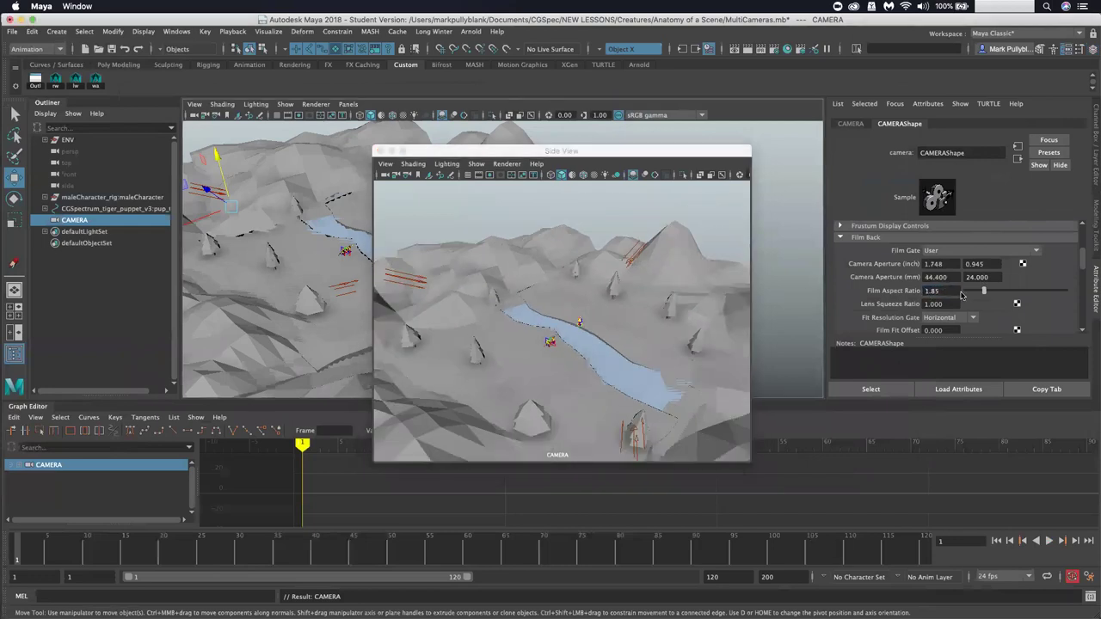
Display the film gate for CAMERA with gate mask opacity 1.000 and return to its channel values
scroll(971, 278, down, 4)
scroll(970, 278, down, 3)
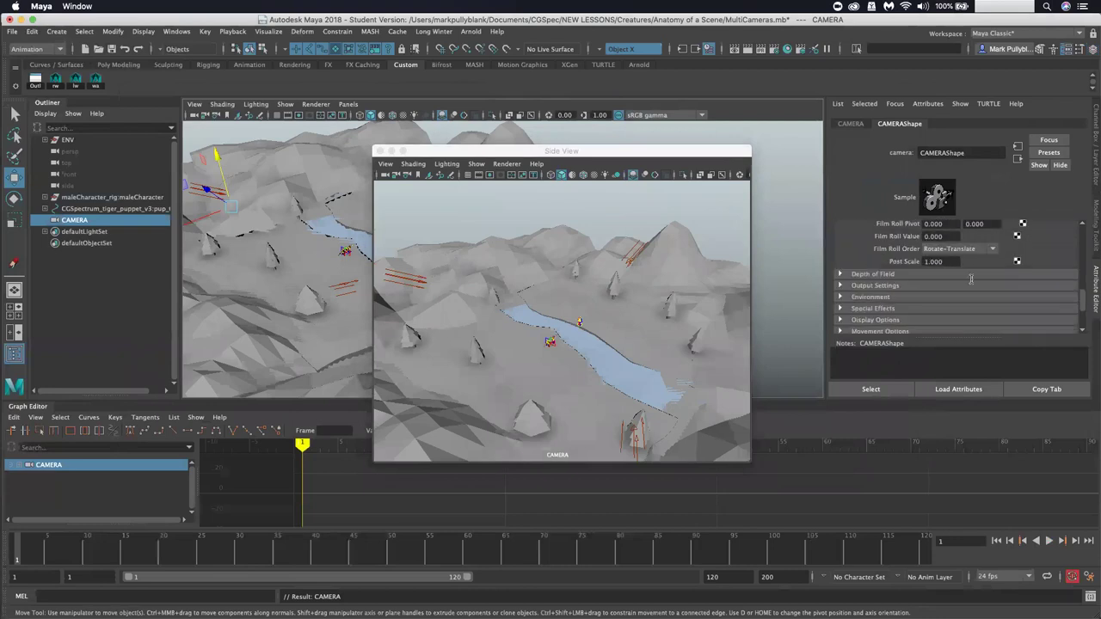
click(841, 320)
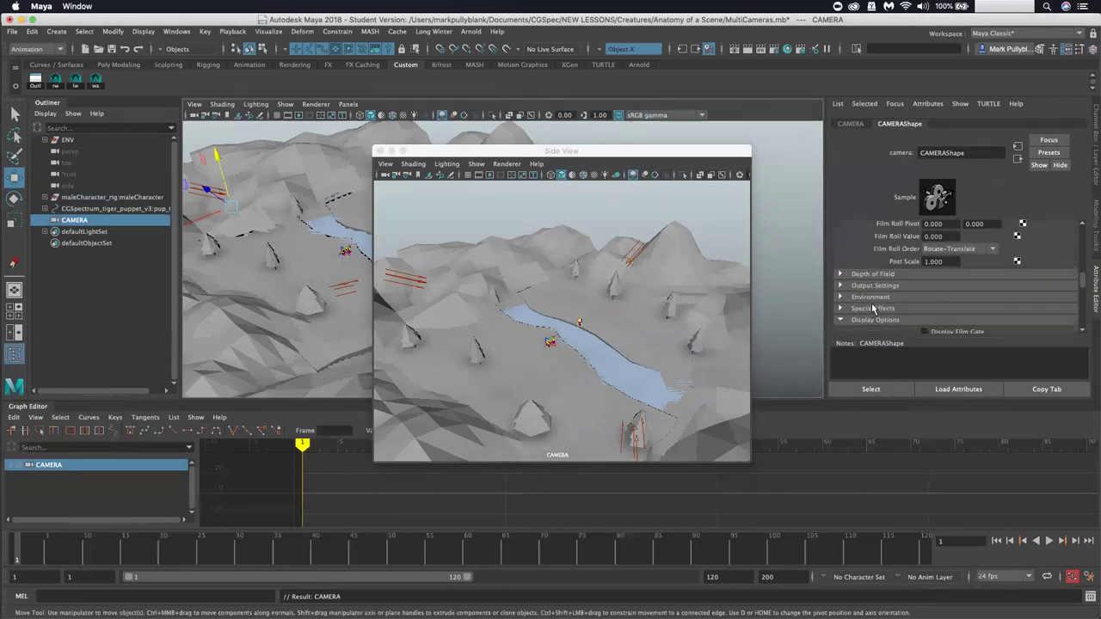
scroll(873, 308, down, 3)
click(925, 229)
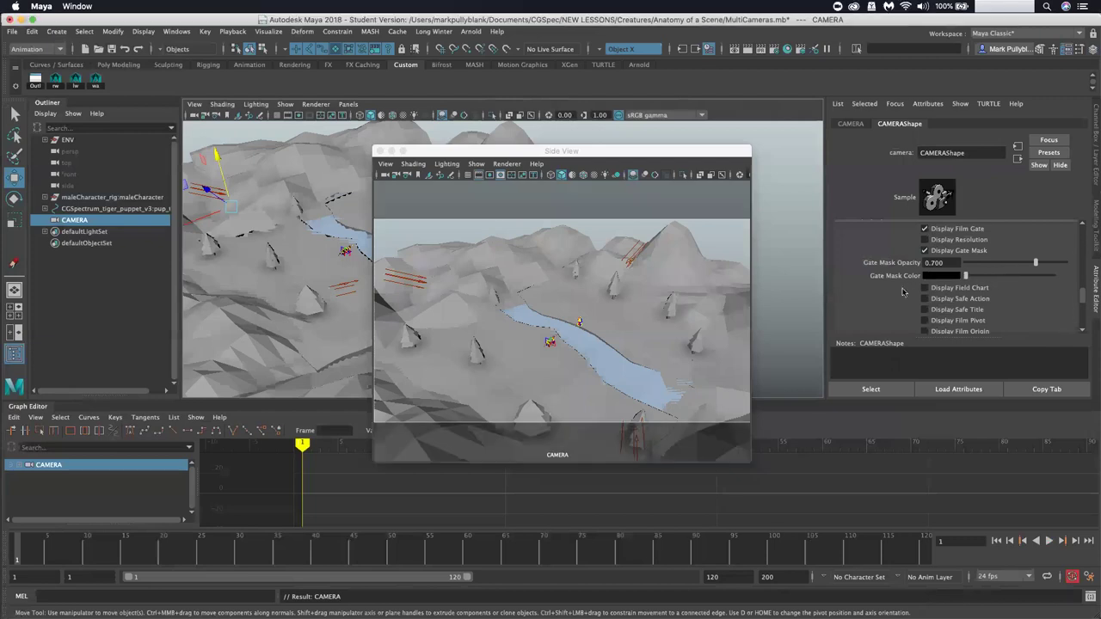
drag(1036, 263, 1072, 263)
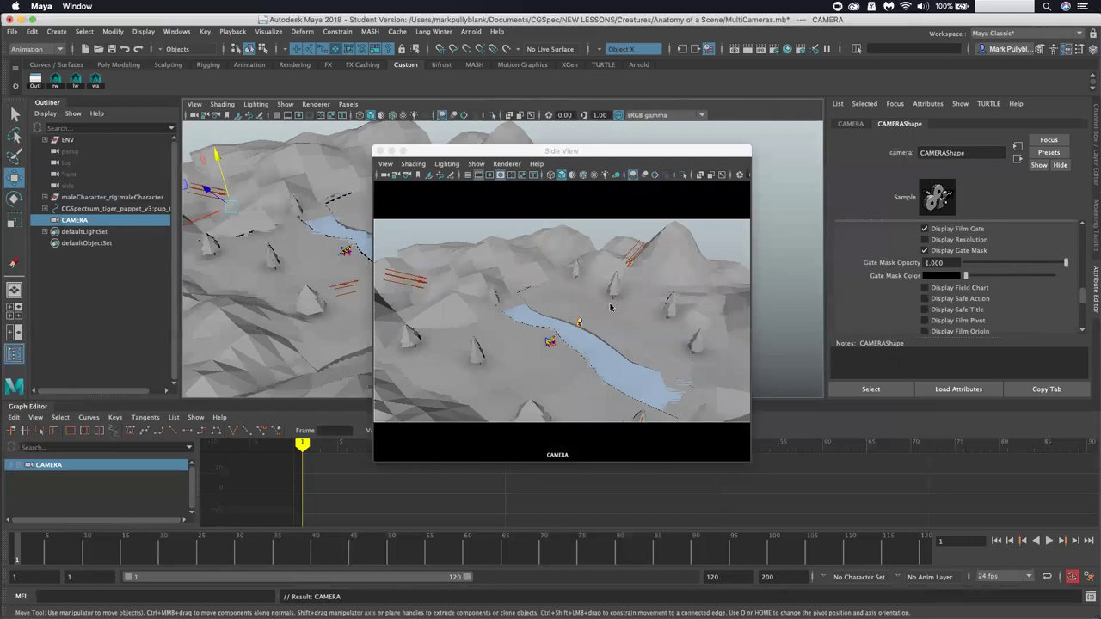
drag(731, 151, 902, 137)
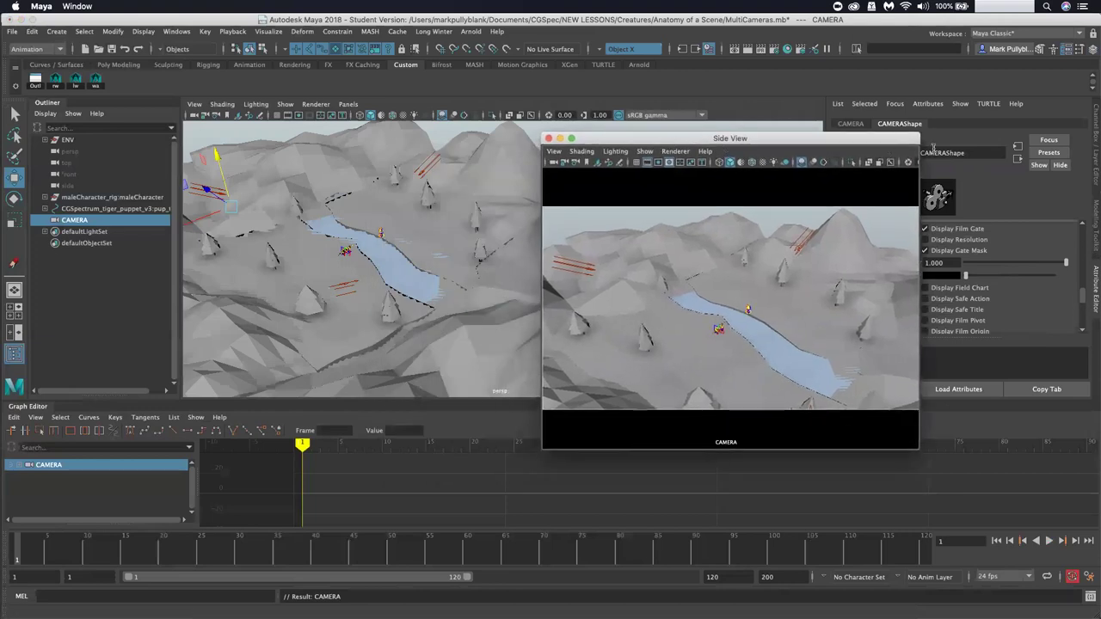
click(1093, 160)
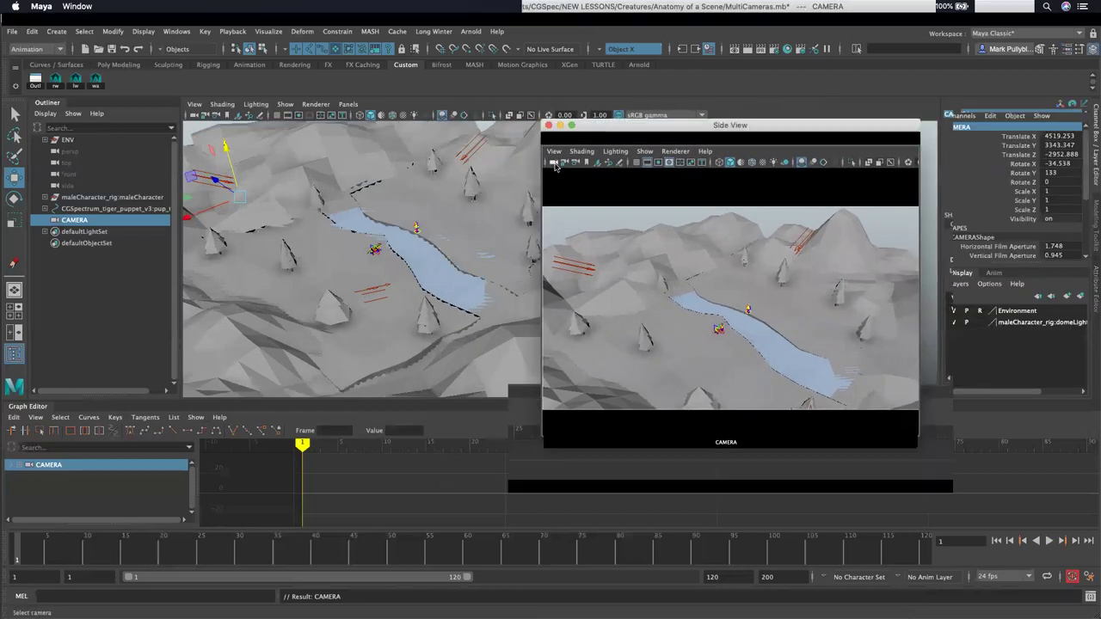
Key CAMERA at frame 1, move it slightly closer to the river and key it again at frame 50
click(15, 549)
key(s)
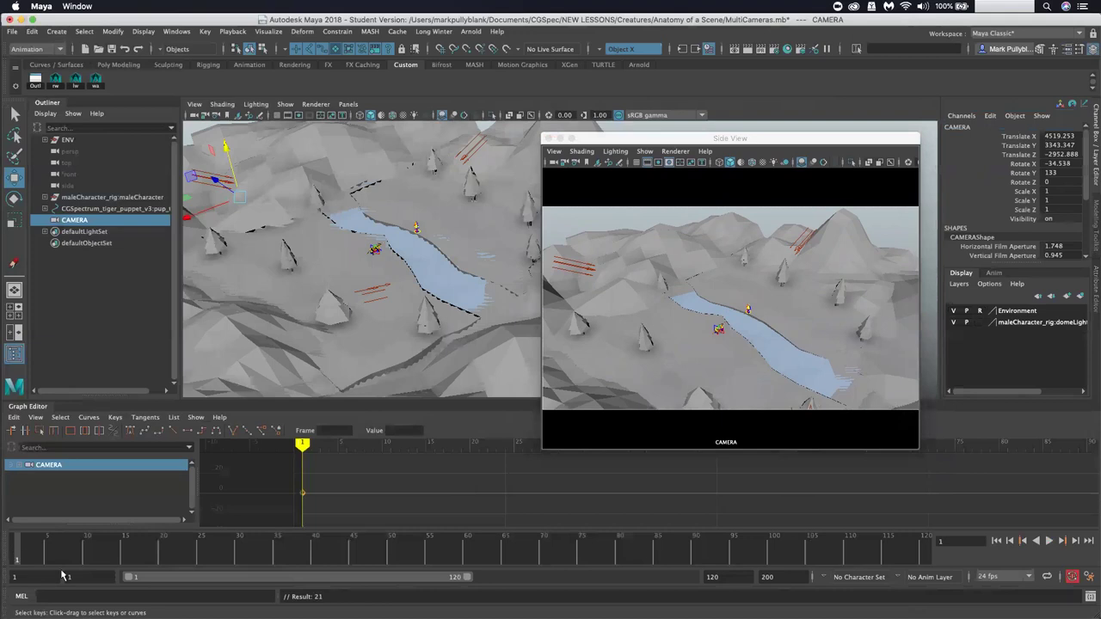
click(391, 555)
key(w)
drag(654, 333, 688, 327)
alt+right_drag(740, 318, 762, 327)
key(s)
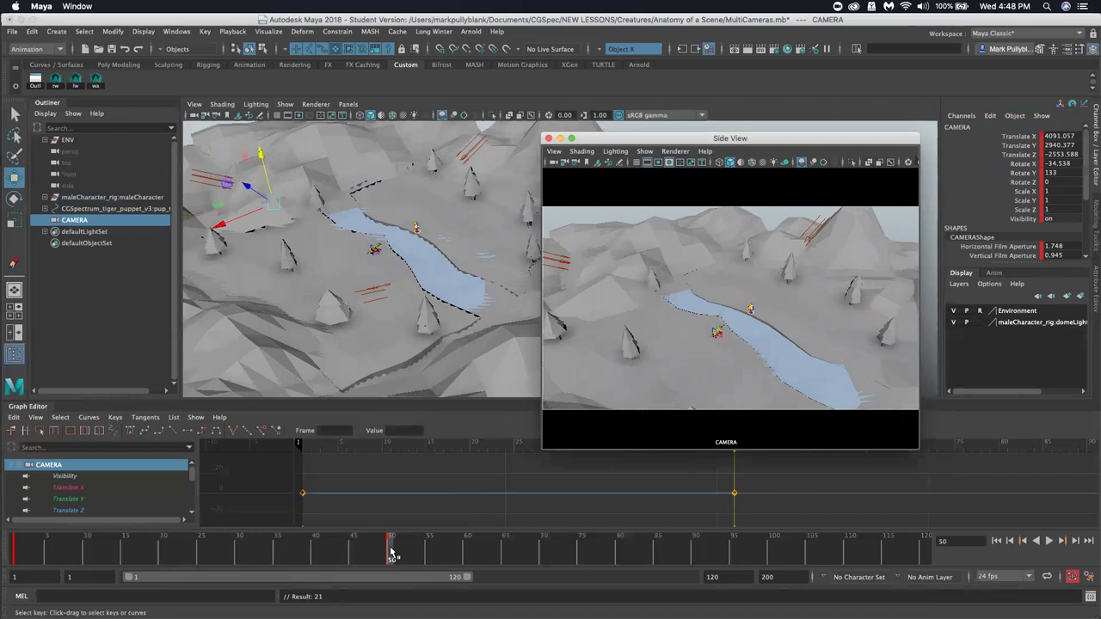
At frame 51, reframe CAMERA to a low full-body shot of the male character across the river and key it
click(392, 553)
click(398, 553)
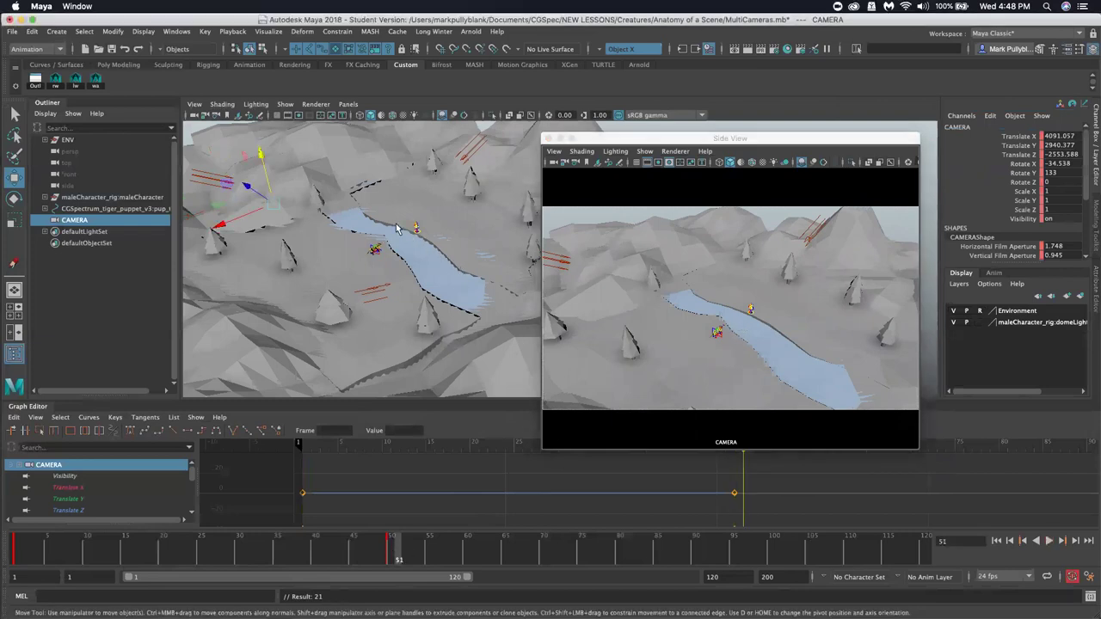
click(757, 315)
key(f)
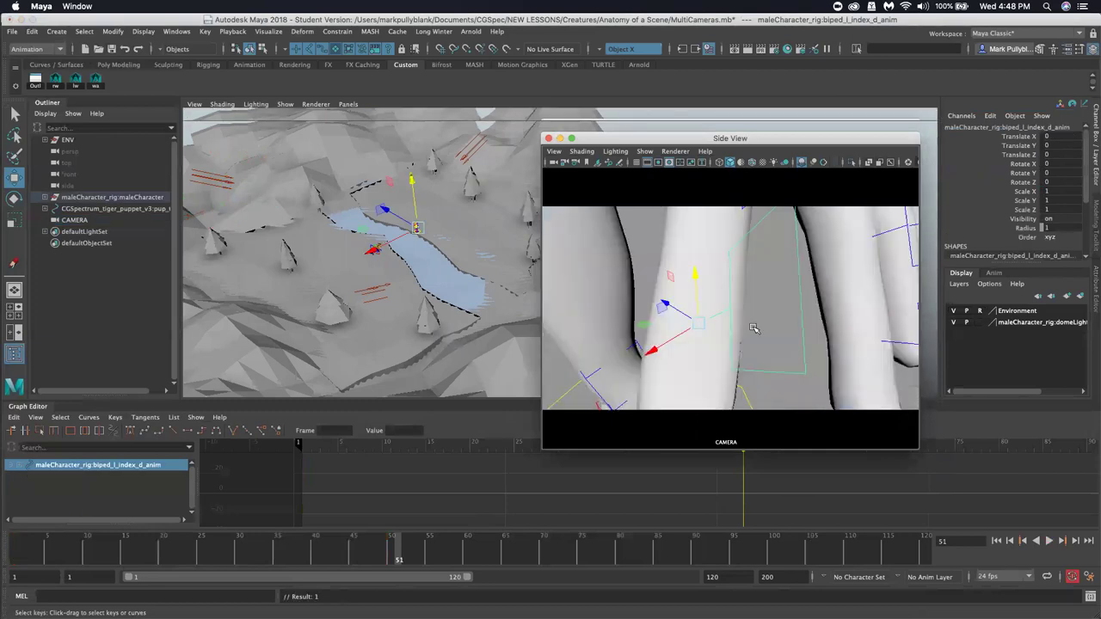
key([)
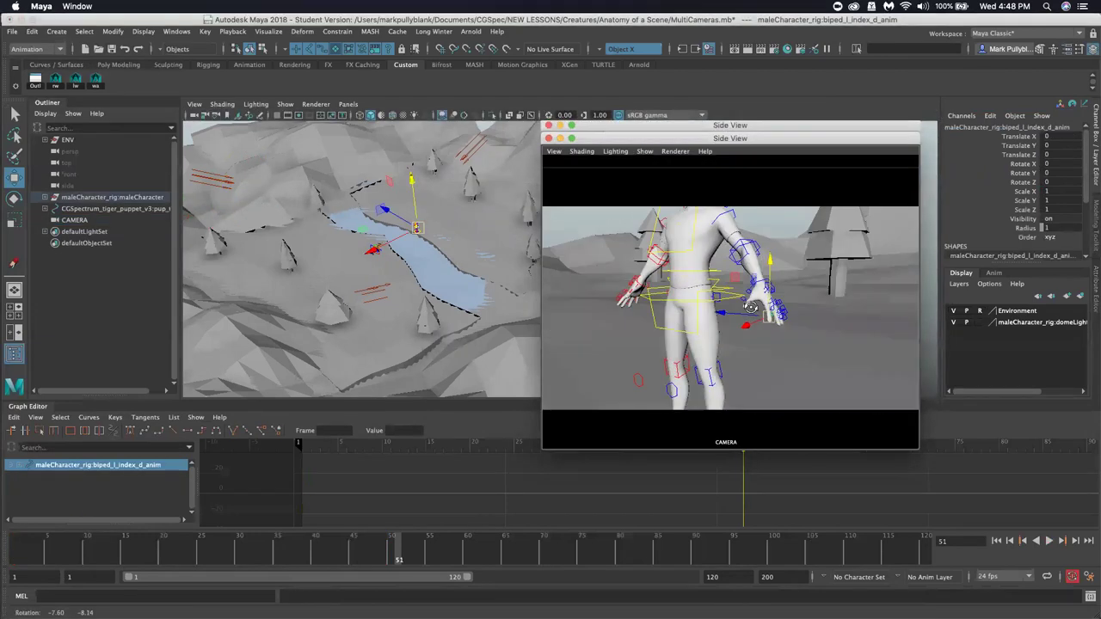
key([)
alt+drag(704, 330, 695, 323)
key([)
key([)
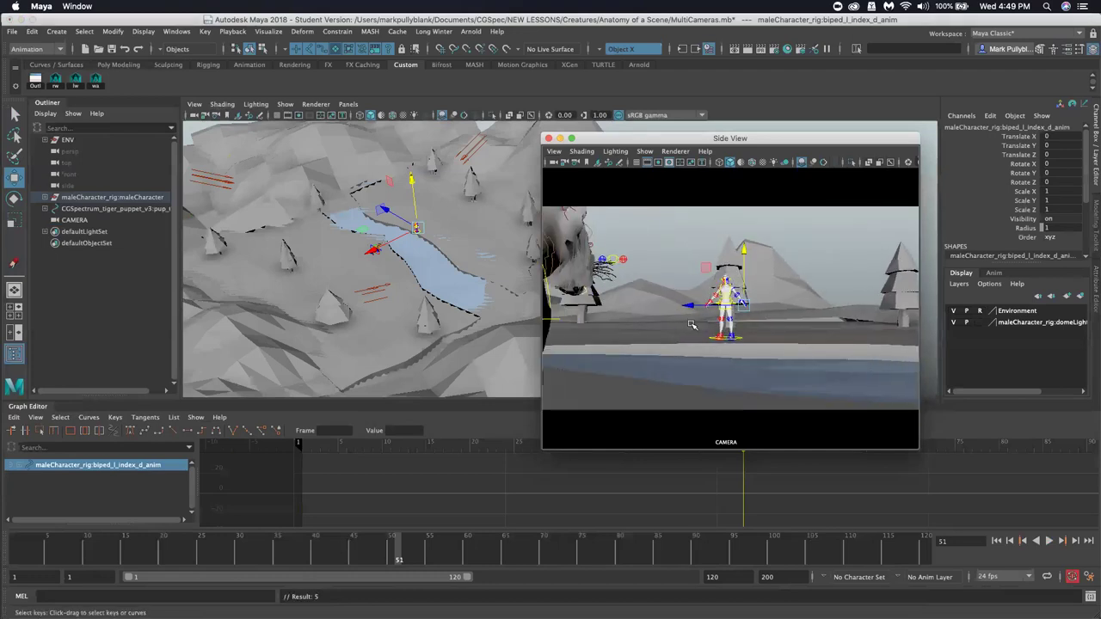
alt+right_drag(695, 317, 703, 310)
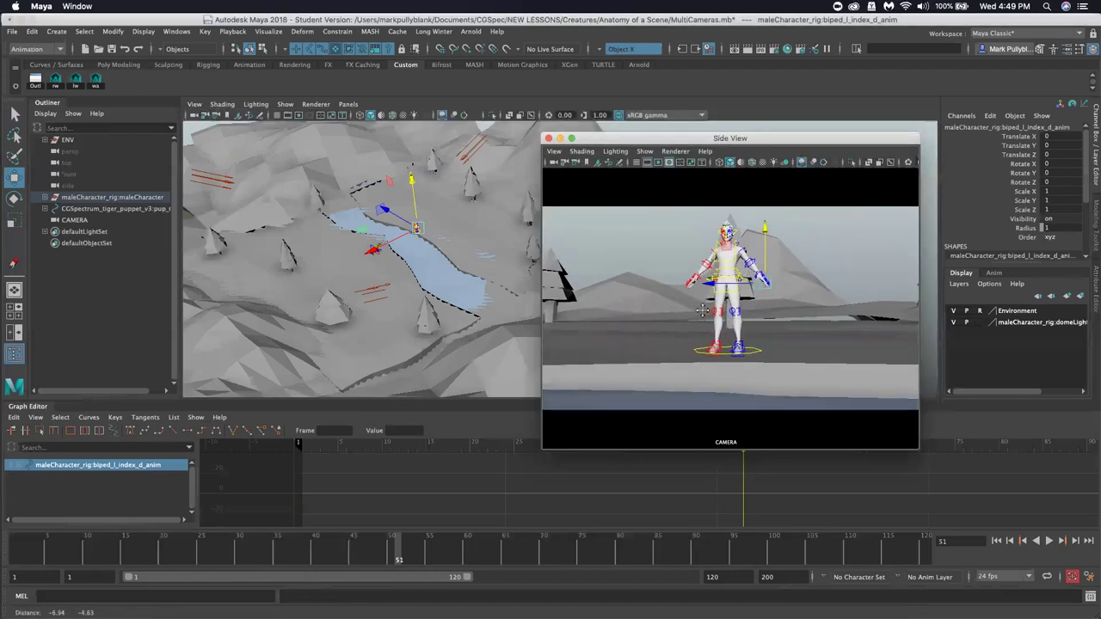
click(552, 163)
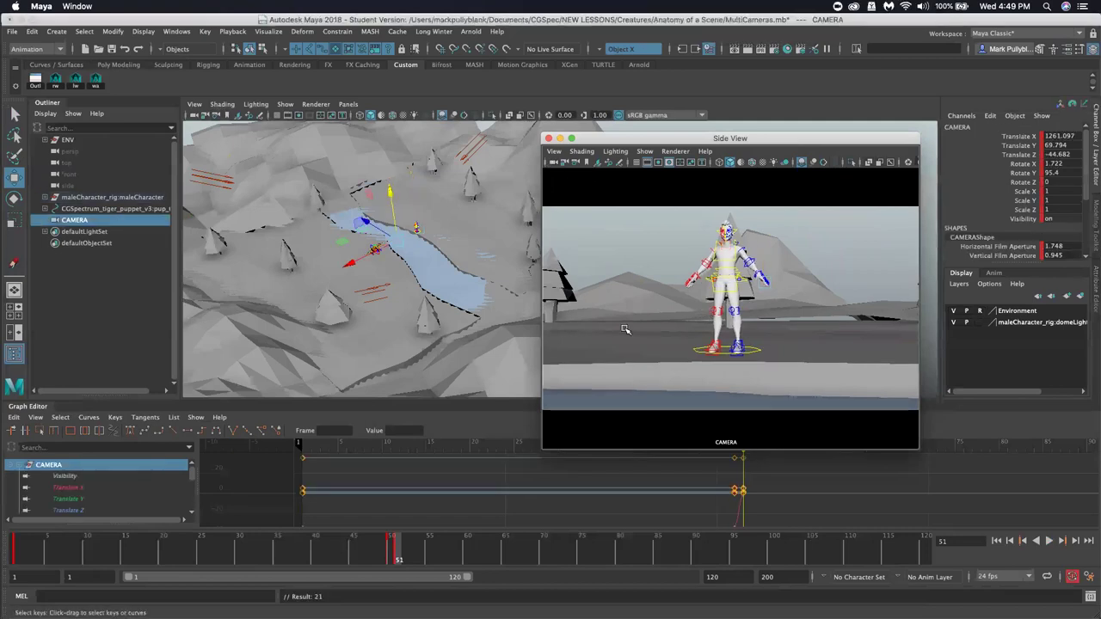
Play the shot from frame 1 to review the cut from the wide view to the male character
drag(398, 554, 26, 558)
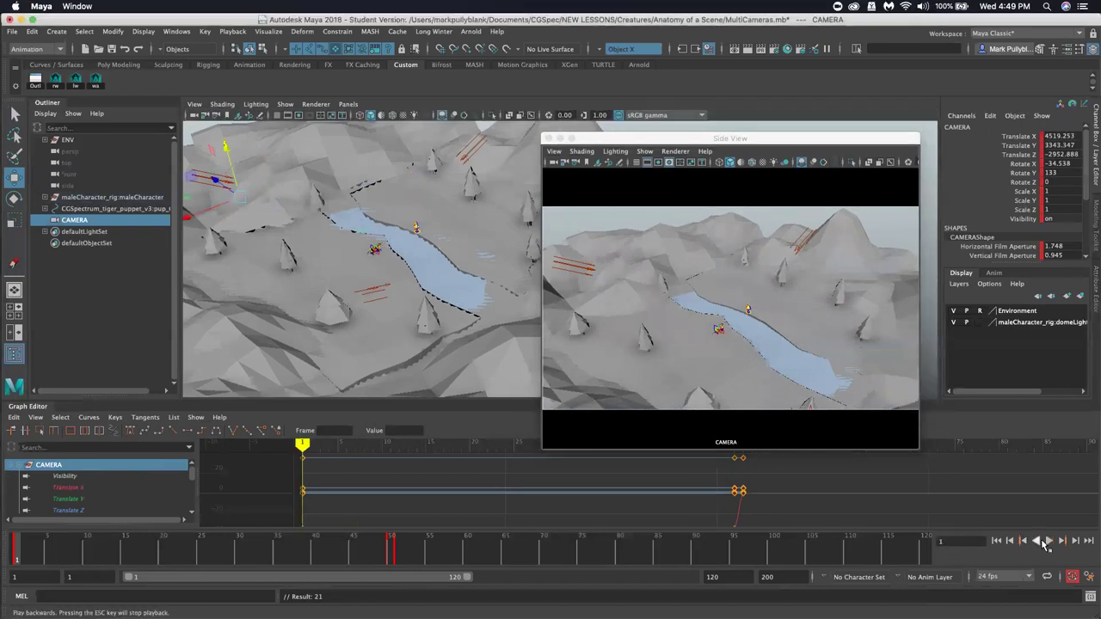
click(1047, 541)
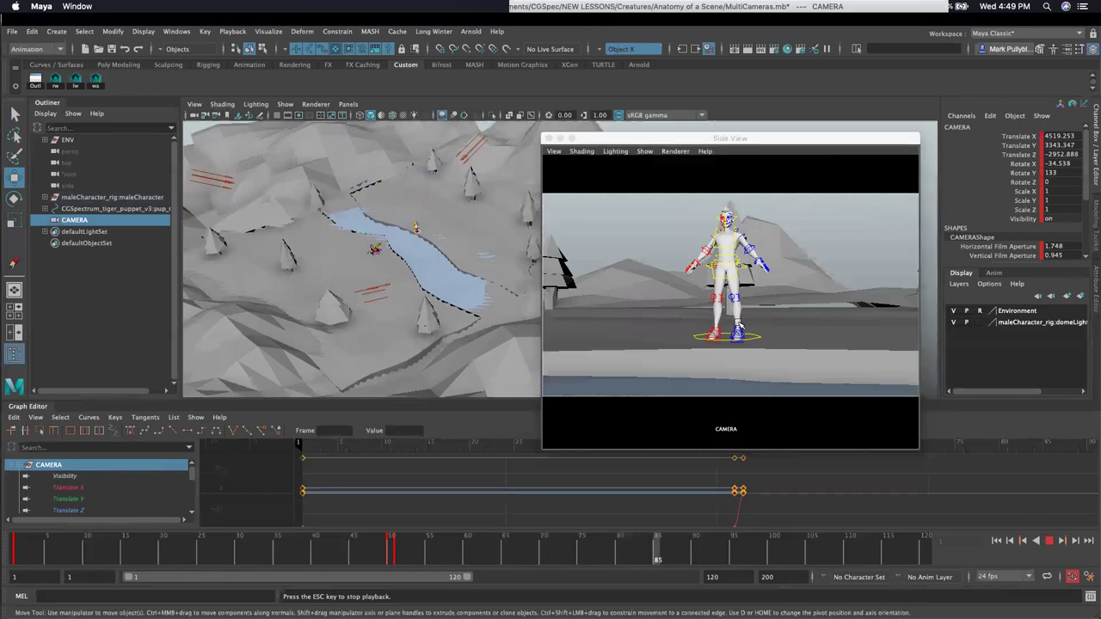
key(Escape)
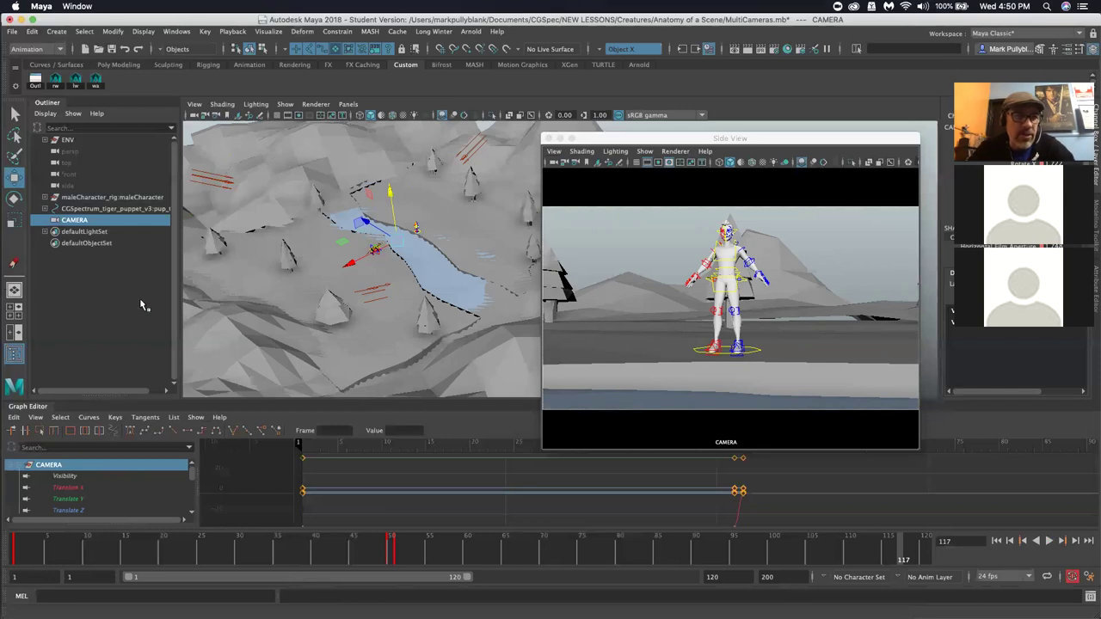
Group CAMERA twice and expand both nested groups
key(ctrl+shift+m)
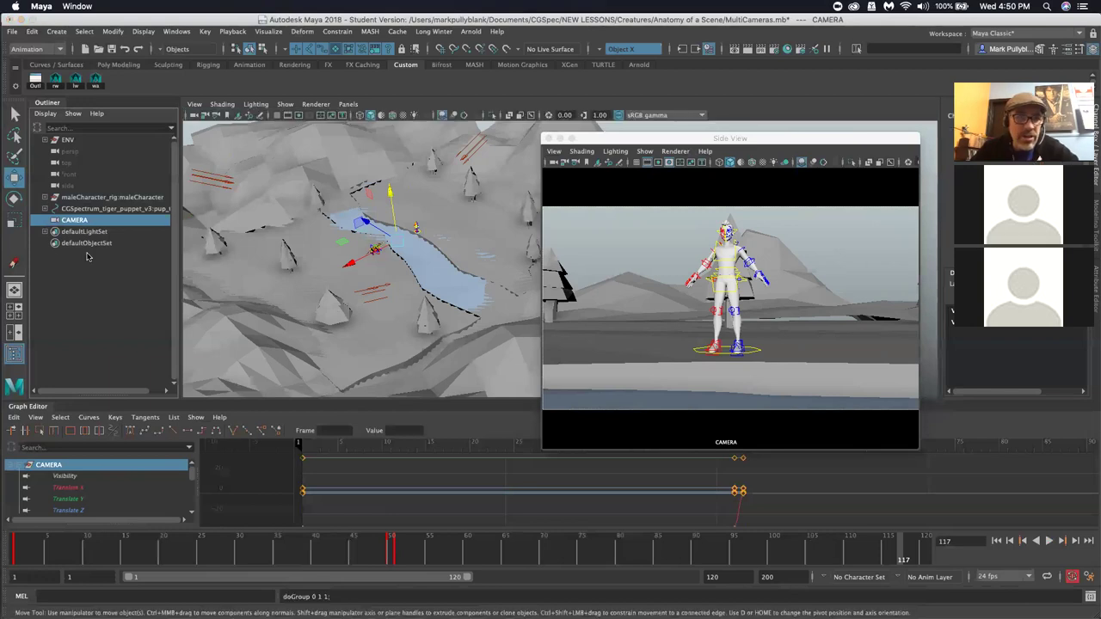
key(ctrl+g)
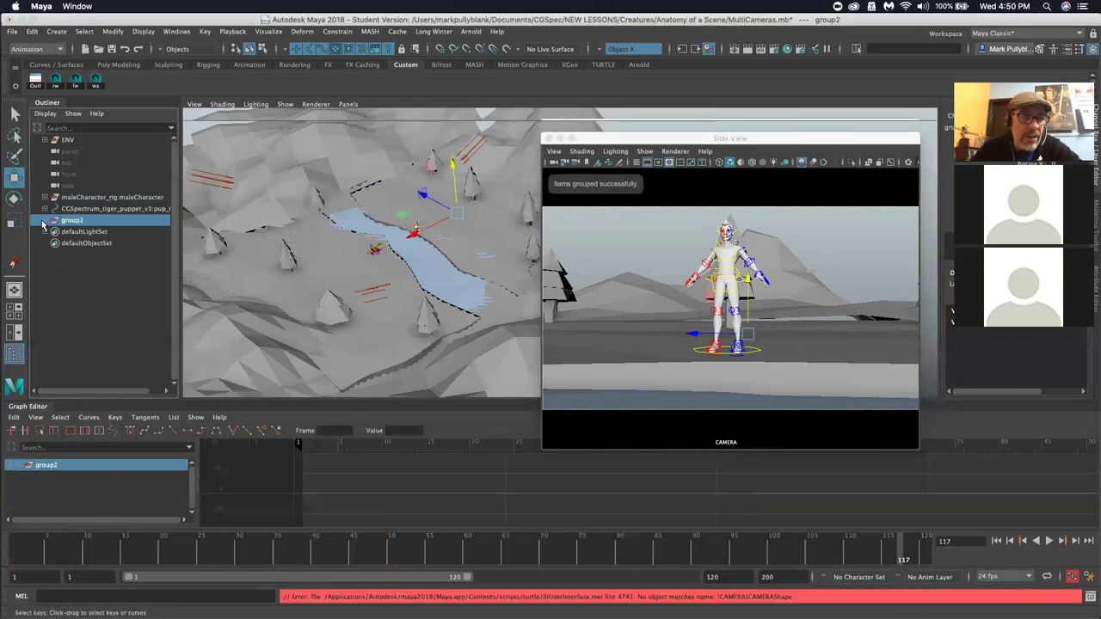
click(45, 220)
click(61, 232)
Delete the animation on CAMERA's translate, rotate, scale and visibility channels
click(82, 244)
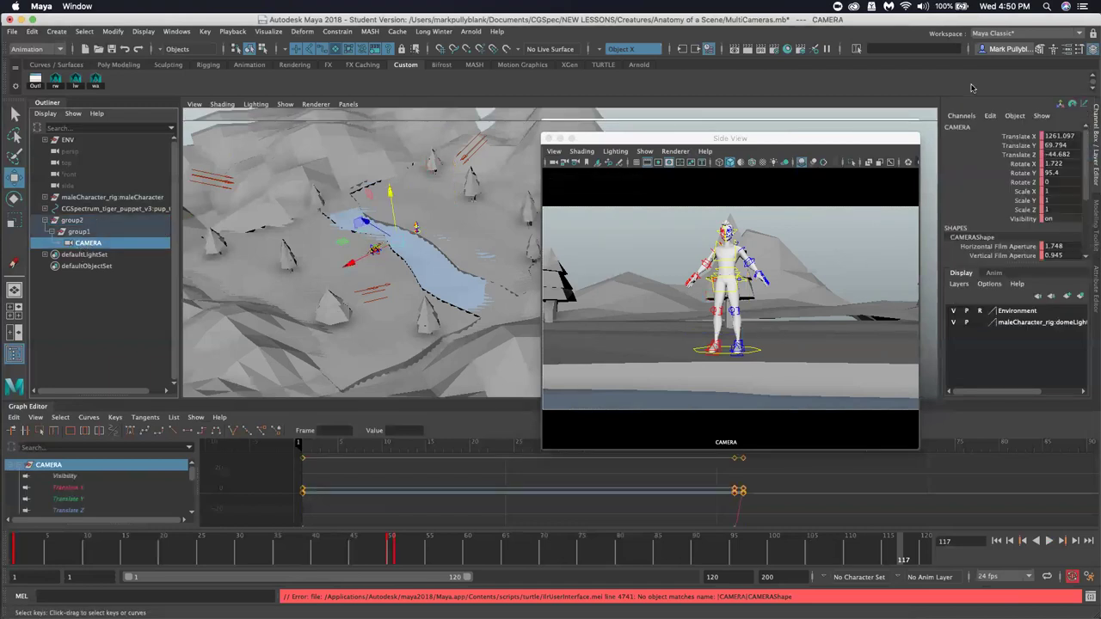
drag(1020, 136, 1020, 219)
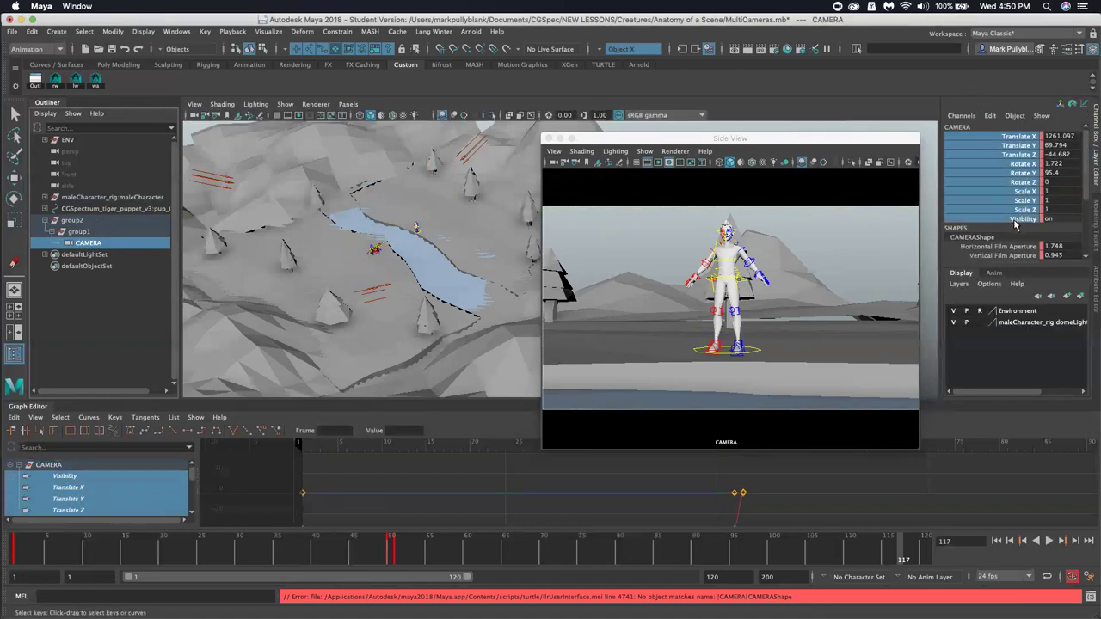
right_click(1009, 179)
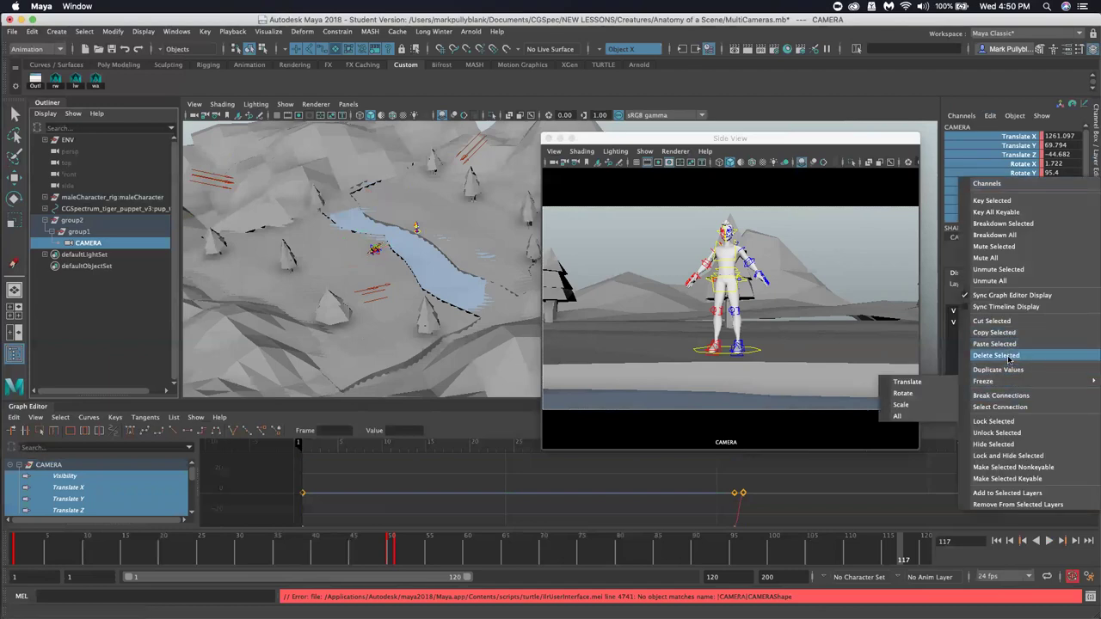
key(Escape)
Display the perspective view in wireframe, select the tiger's main puppet control and key it at frame 1
alt+right_drag(378, 274, 568, 296)
alt+drag(404, 284, 364, 310)
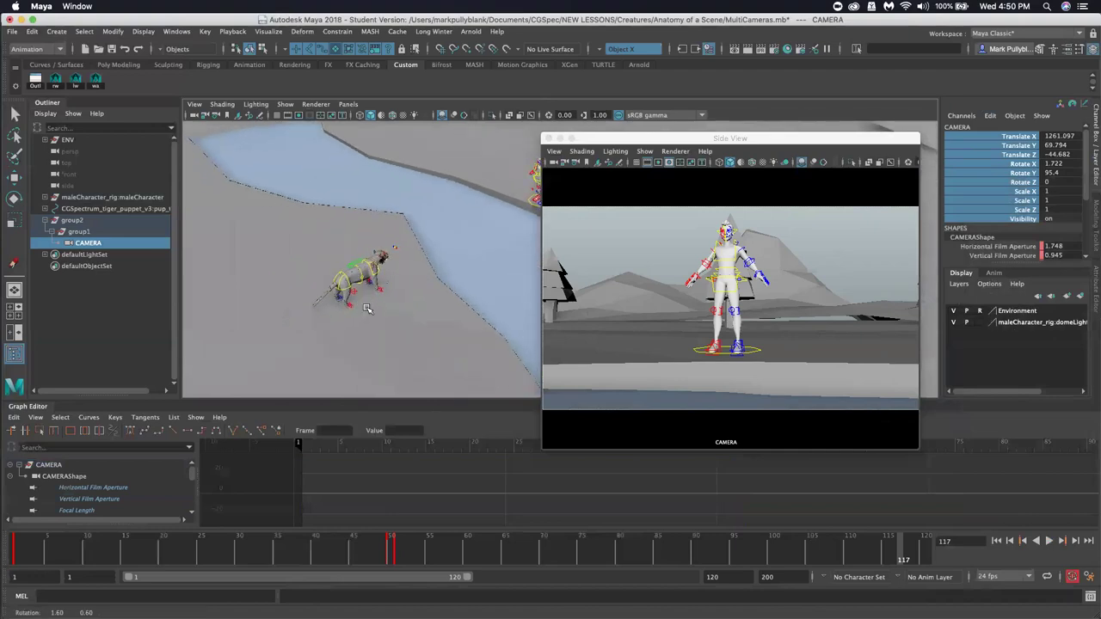
key(4)
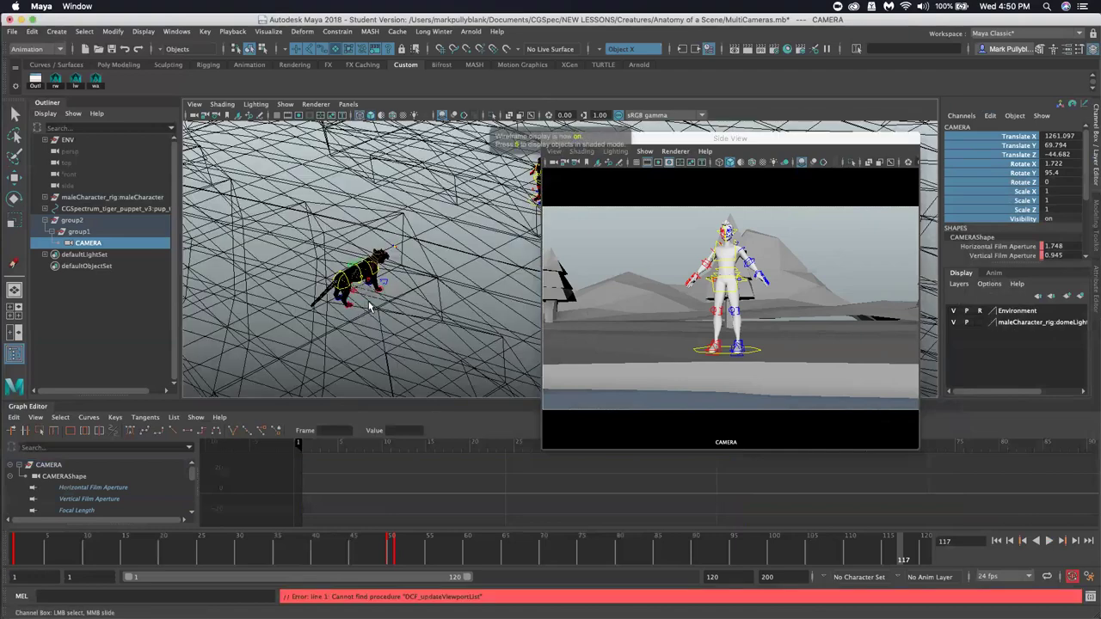
click(370, 299)
key(f)
alt+drag(371, 299, 258, 342)
key(w)
click(15, 549)
key(s)
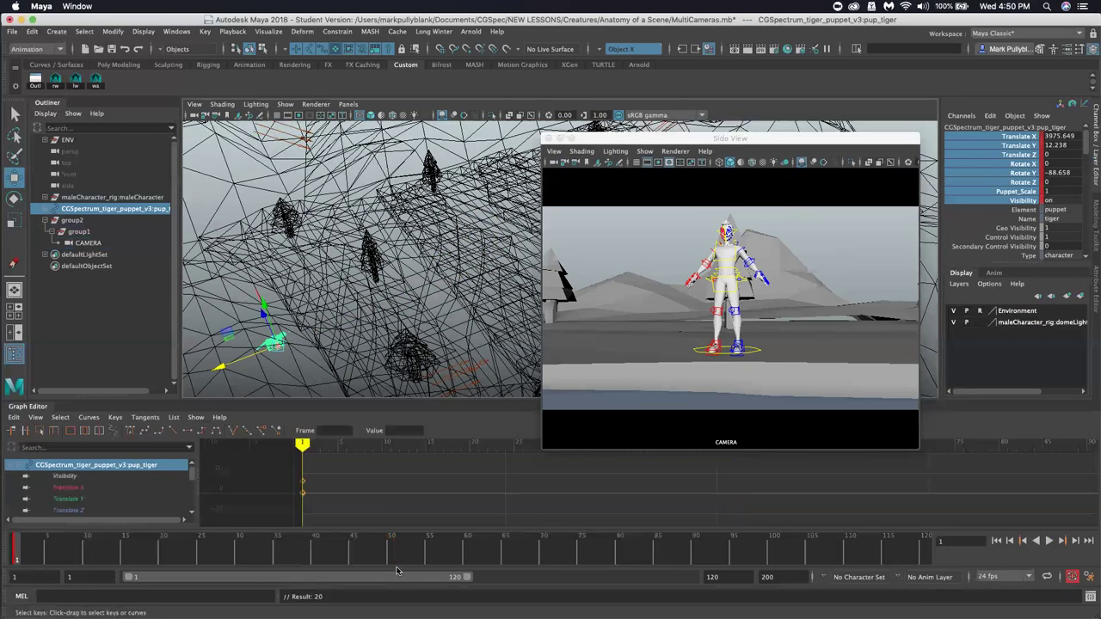
At frame 120, move the tiger across the scene to Translate X about -1062, key it and make its curves linear
click(922, 551)
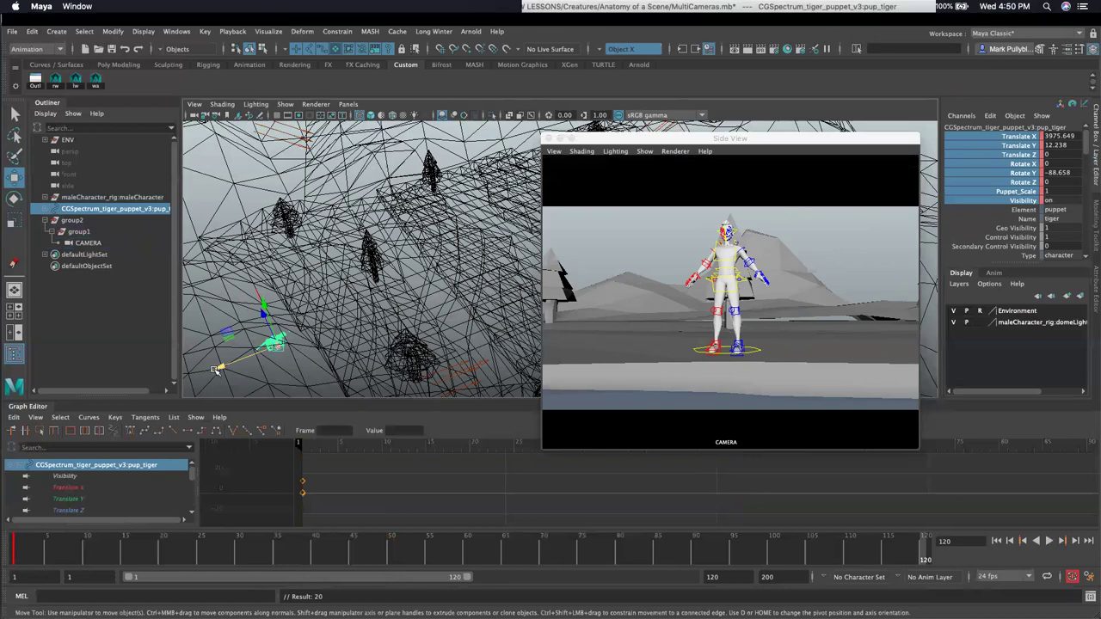
middle_drag(482, 334, 662, 295)
key(s)
key(ctrl+shift+m)
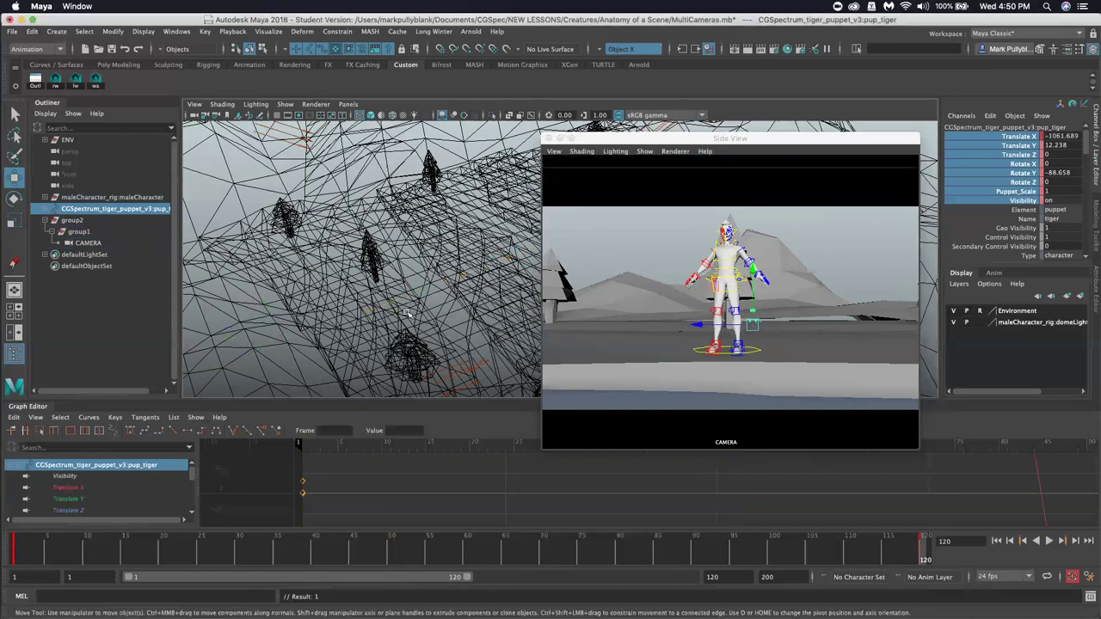
key(a)
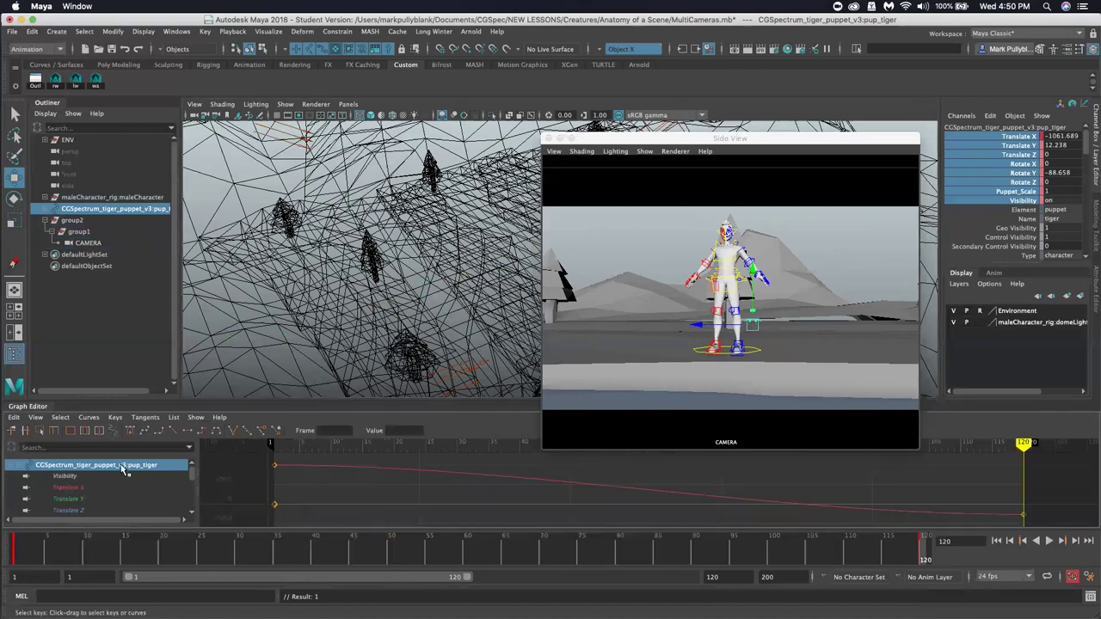
click(172, 436)
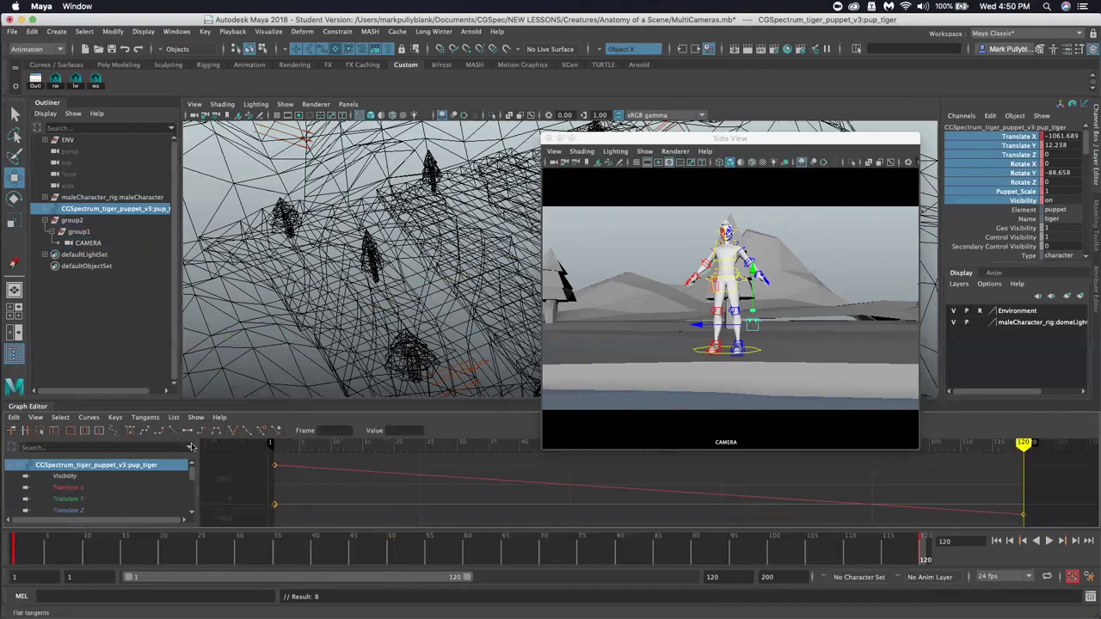
Close the floating camera view and rename the outer group as Camera and the inner group as Offset
click(72, 221)
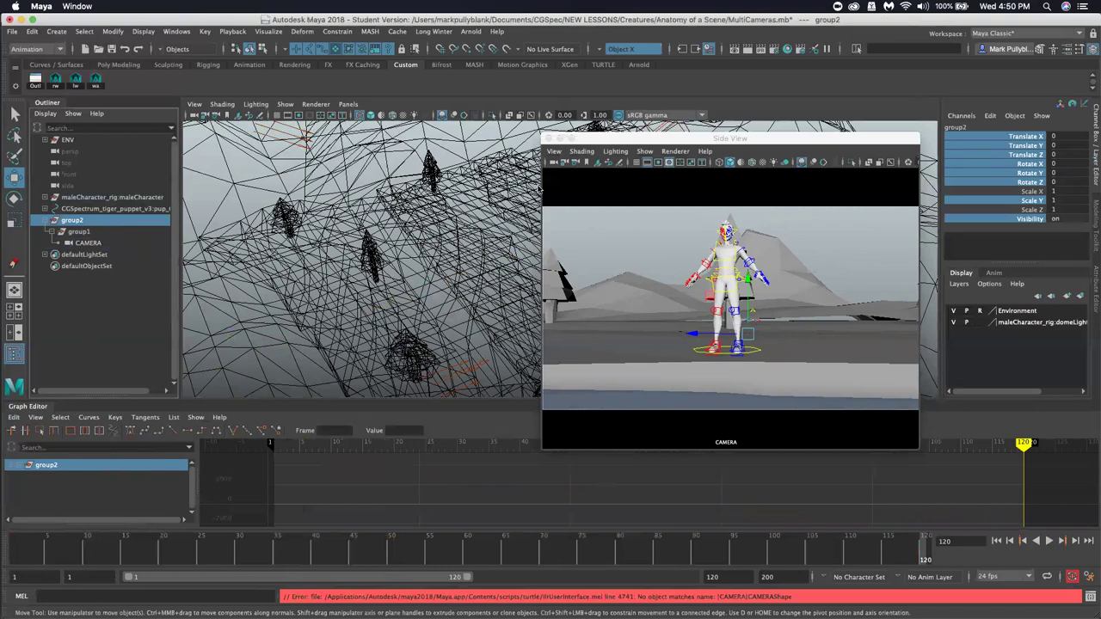
click(549, 139)
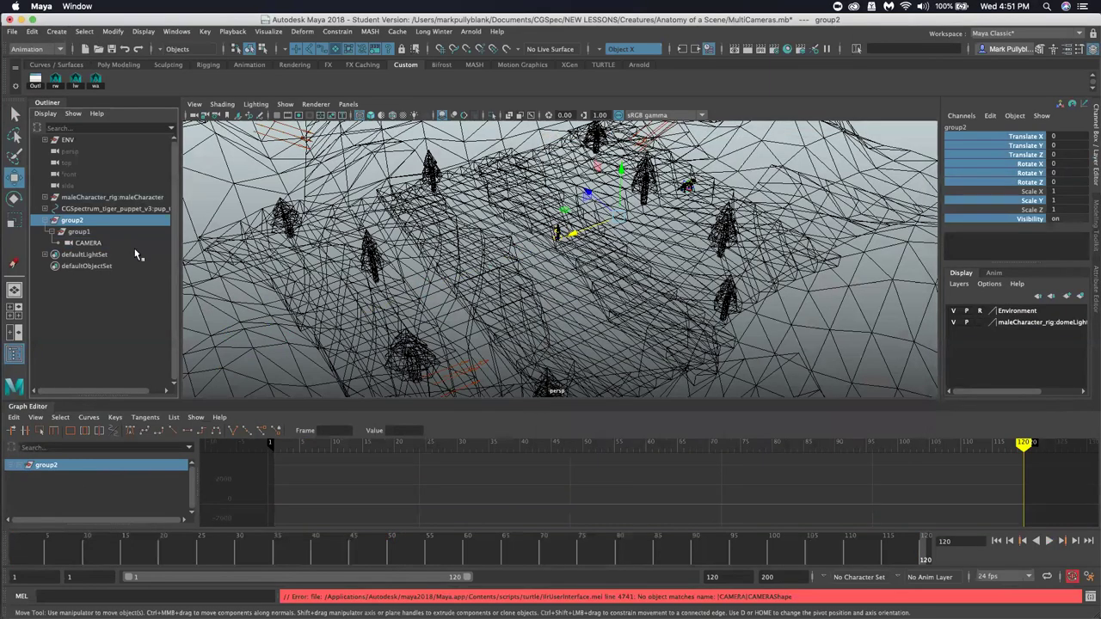
double_click(77, 220)
text(C)
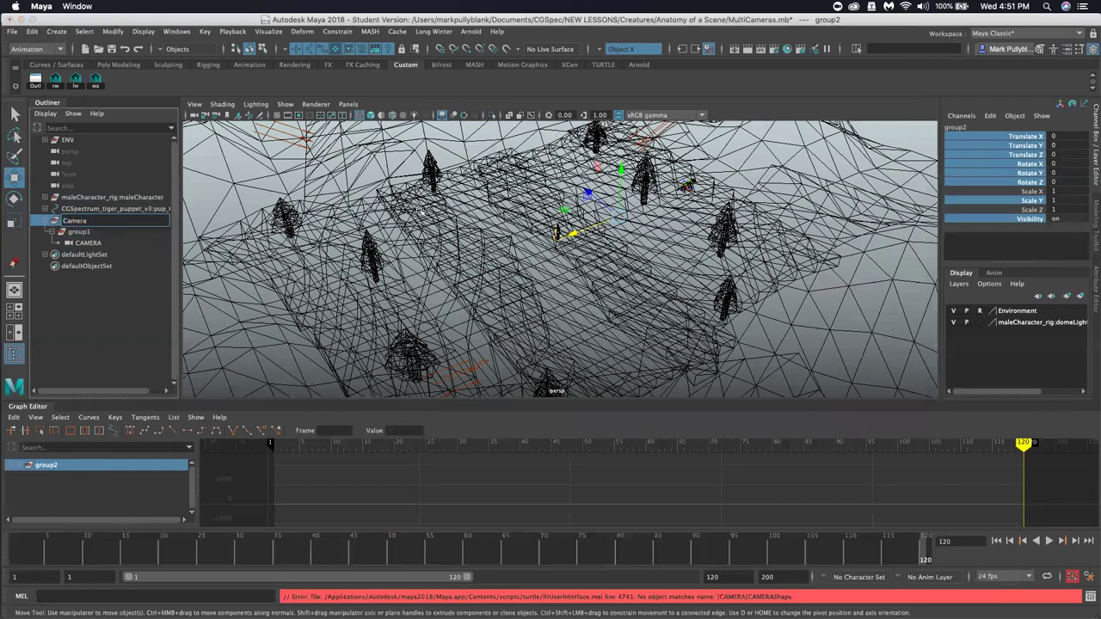
text(amera)
double_click(99, 238)
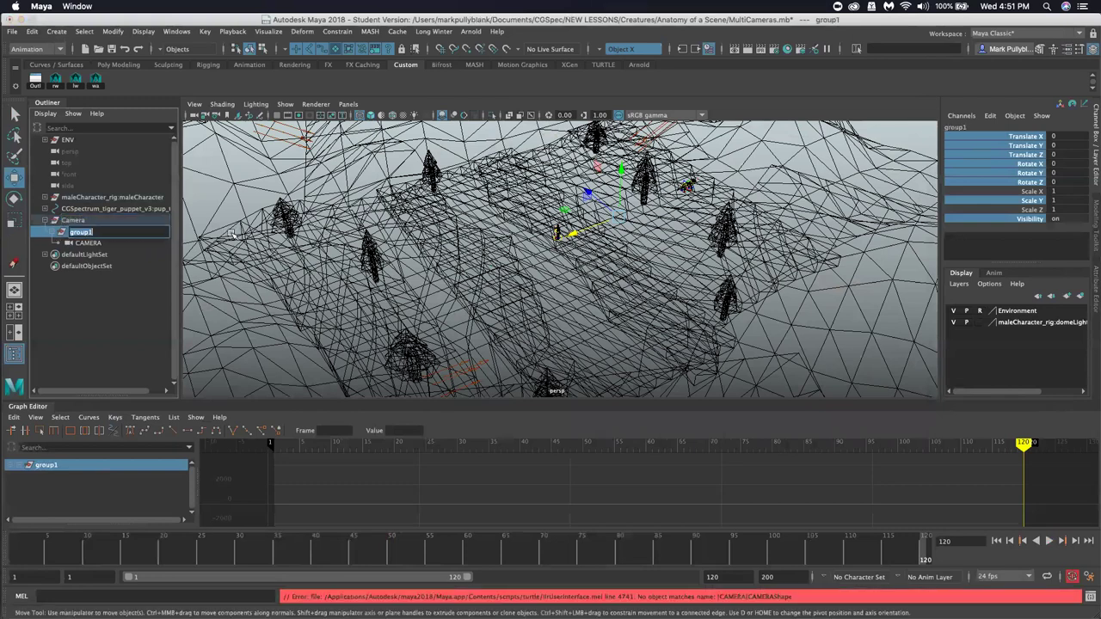
text(Offset)
key(Return)
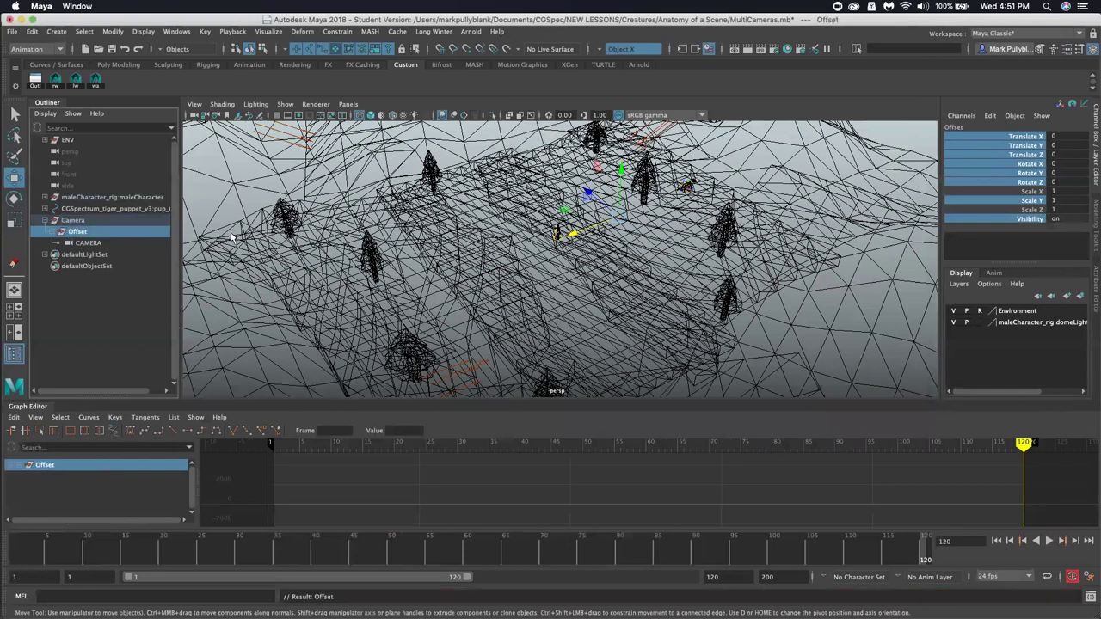
At frame 1, parent-constrain the Camera group to the tiger's root control with Maintain offset off
click(67, 221)
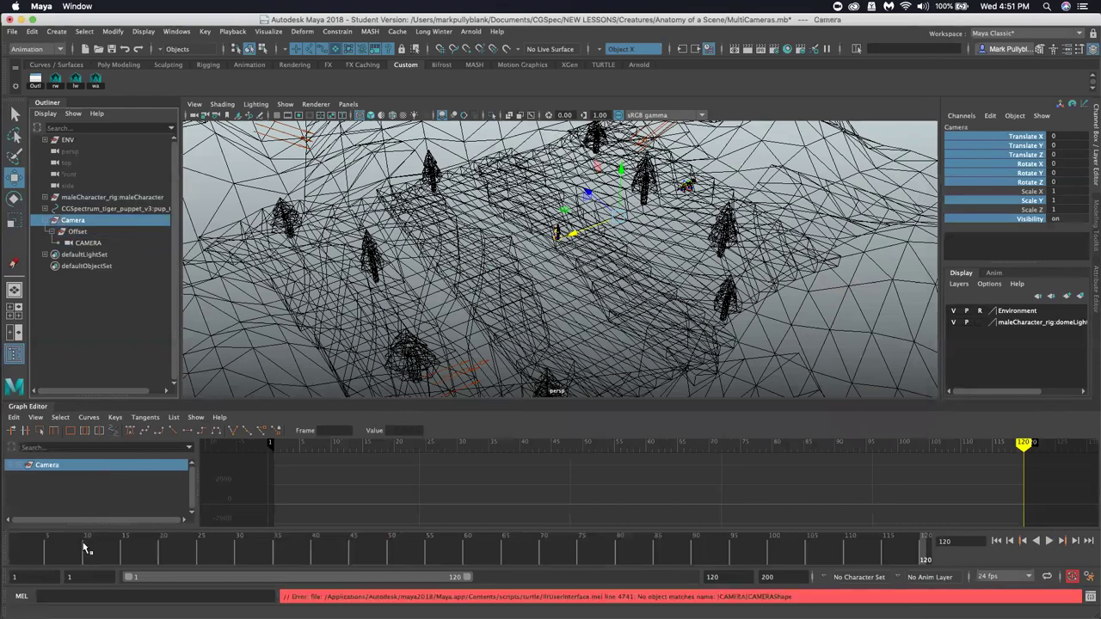
drag(86, 548, 7, 549)
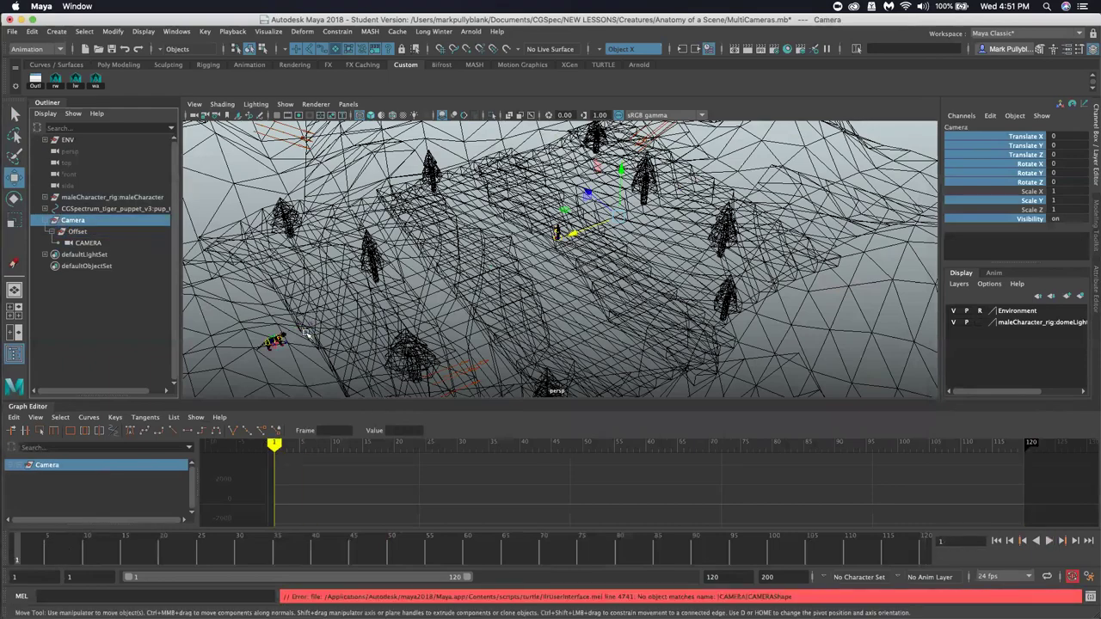
alt+middle_drag(337, 328, 370, 326)
alt+right_drag(370, 325, 520, 298)
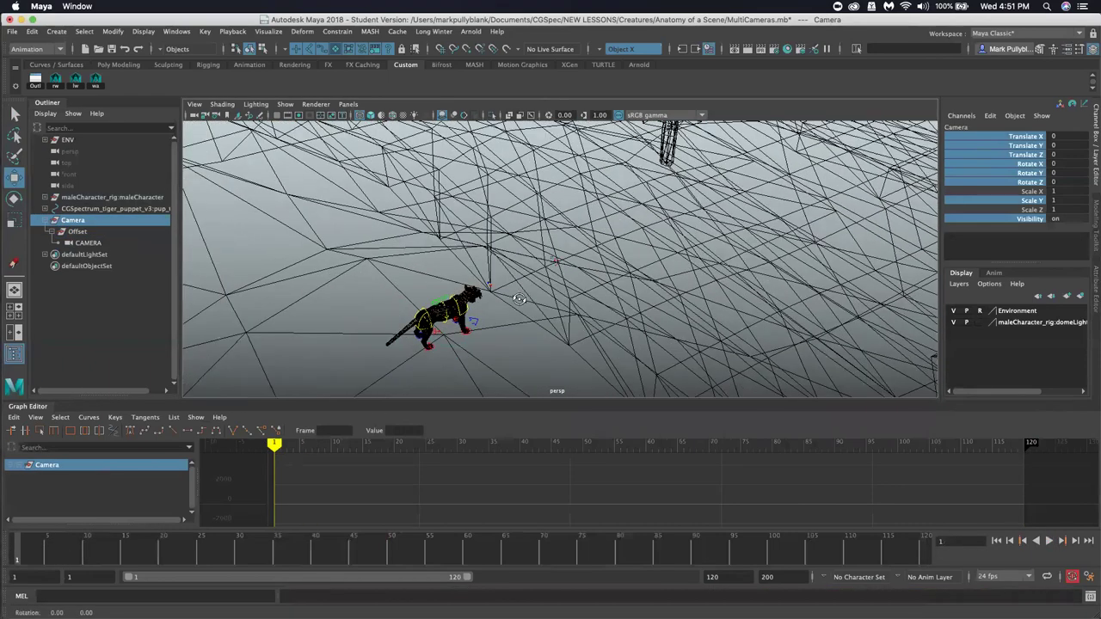
alt+drag(520, 299, 516, 301)
scroll(559, 301, down, 5)
scroll(567, 295, up, 3)
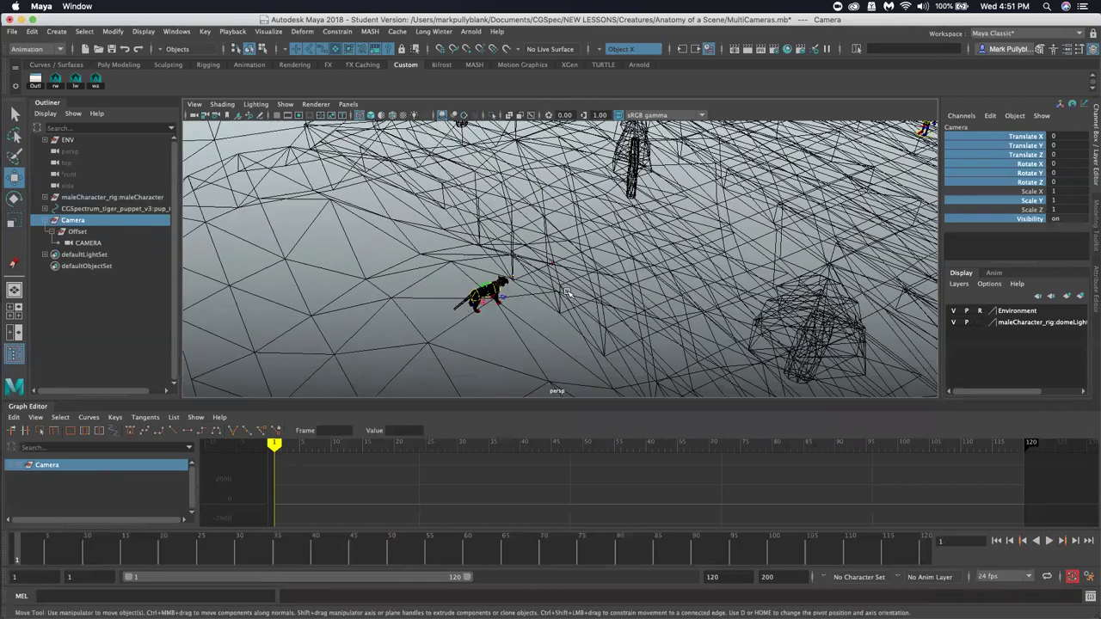
click(487, 285)
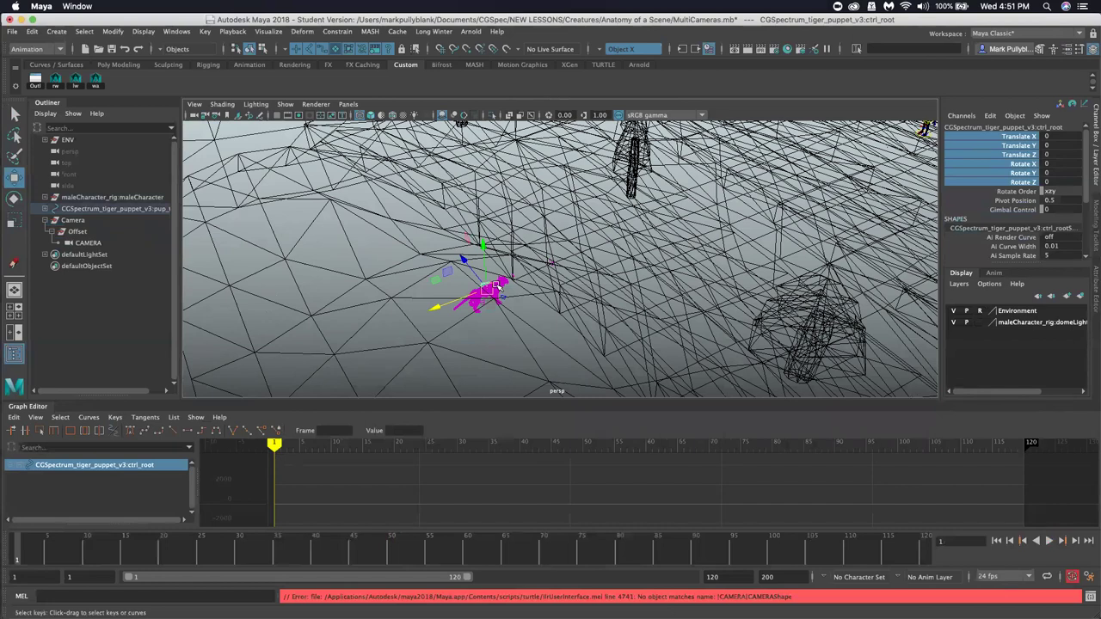
click(73, 220)
click(337, 32)
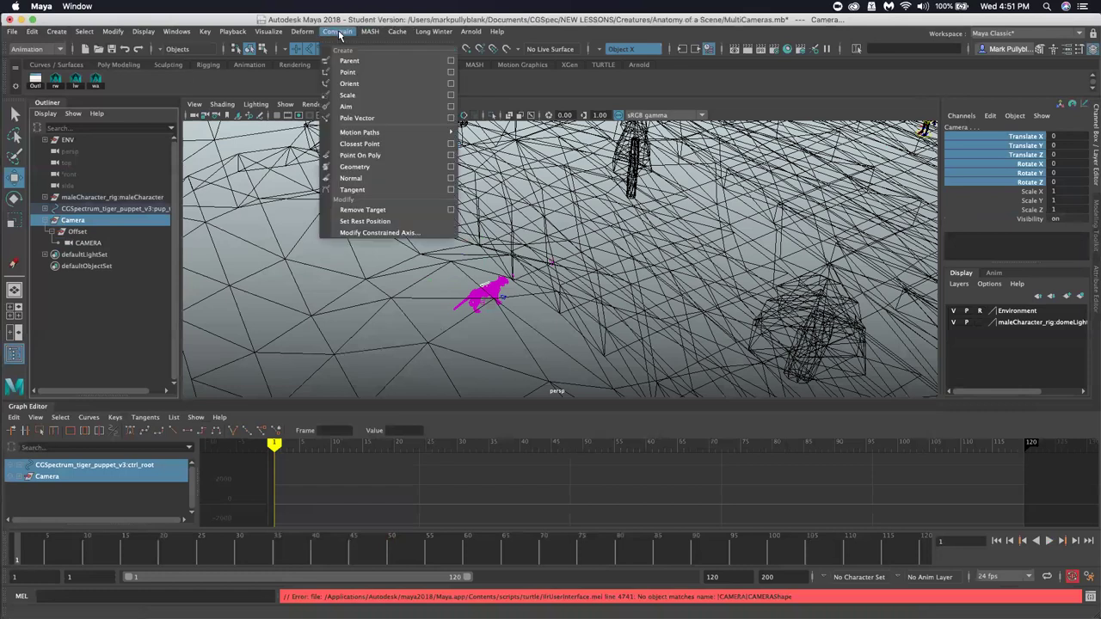
click(451, 60)
click(742, 380)
click(822, 493)
alt+drag(484, 290, 293, 152)
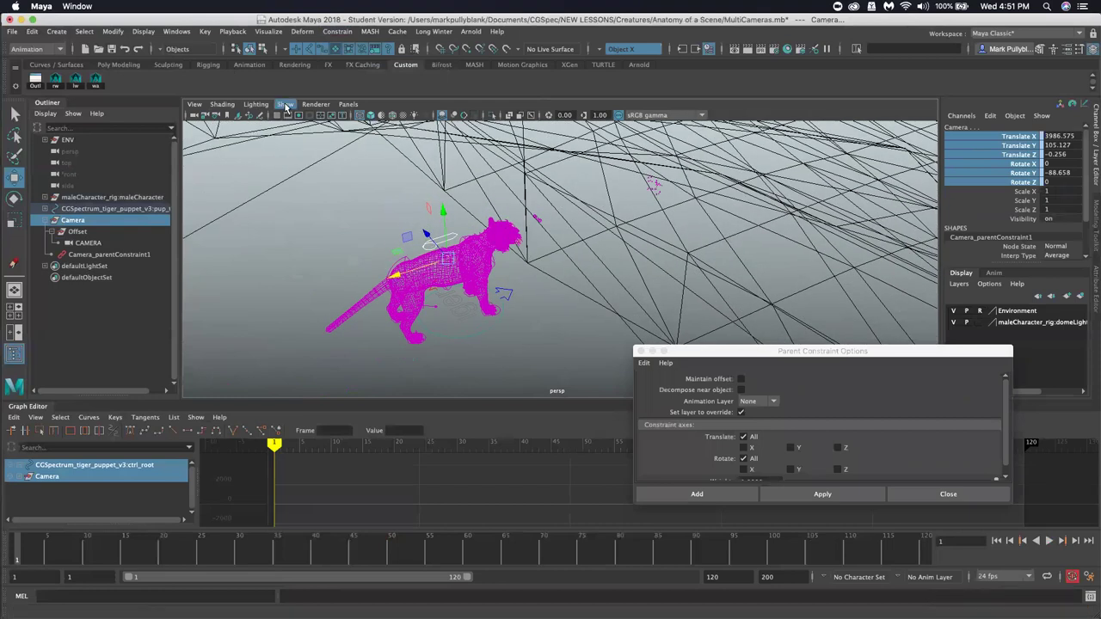
Remove the tiger target from the Camera group's parent constraint and select the group for rotating
click(287, 106)
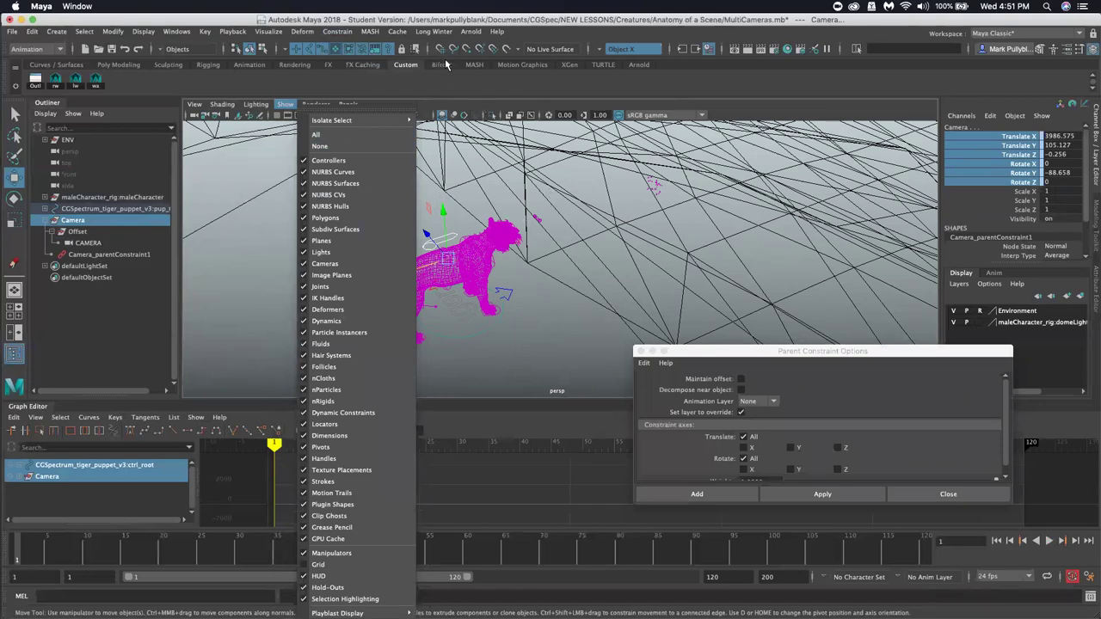
click(338, 32)
click(337, 32)
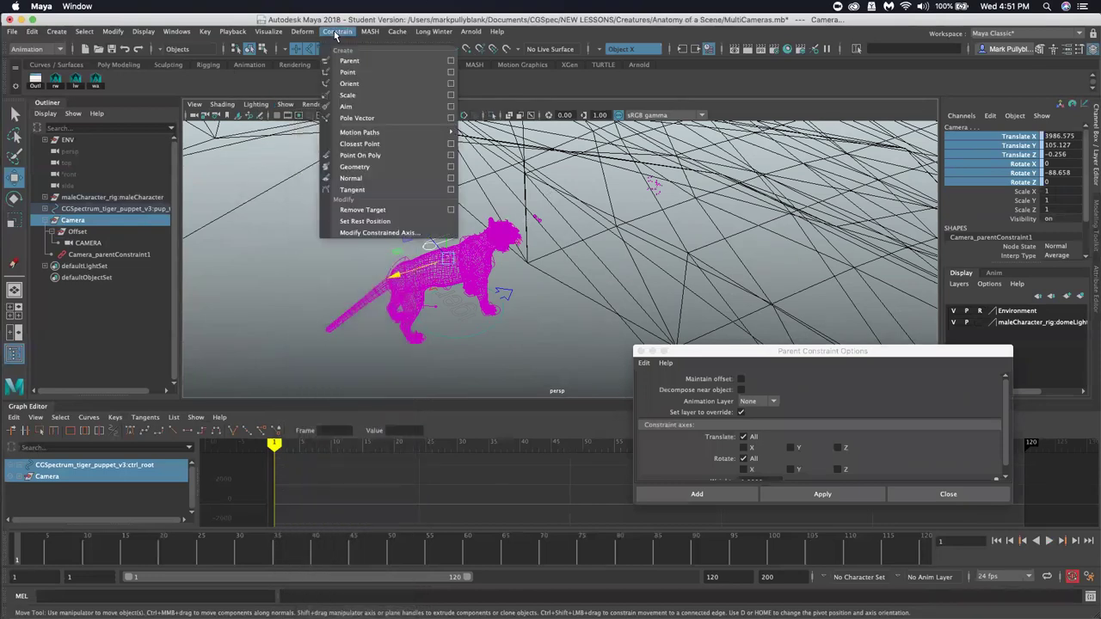
click(363, 210)
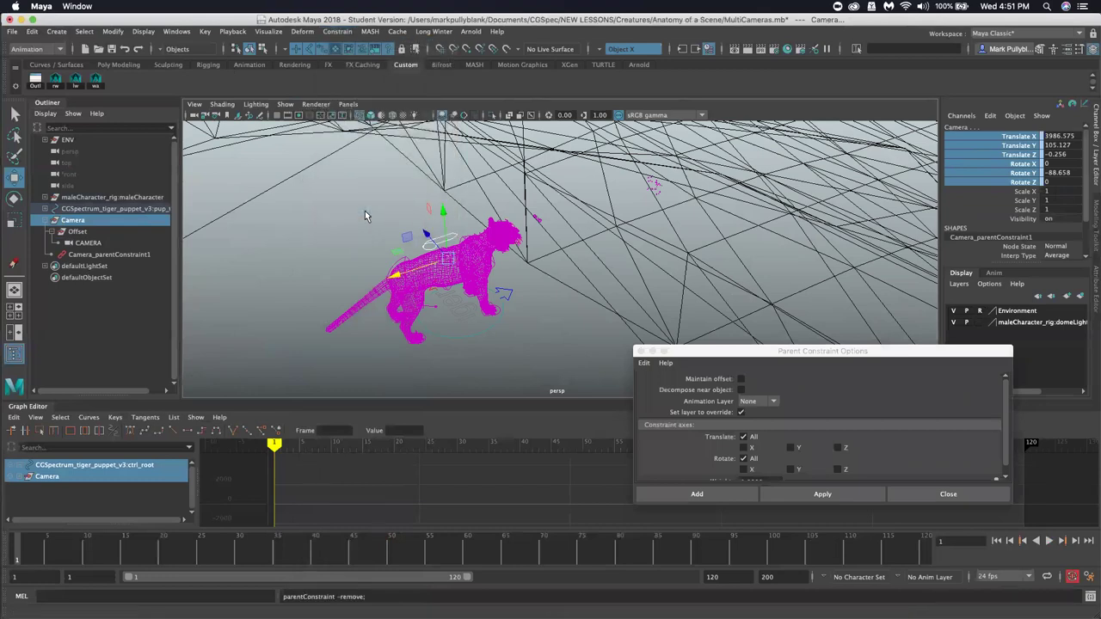
click(76, 223)
key(e)
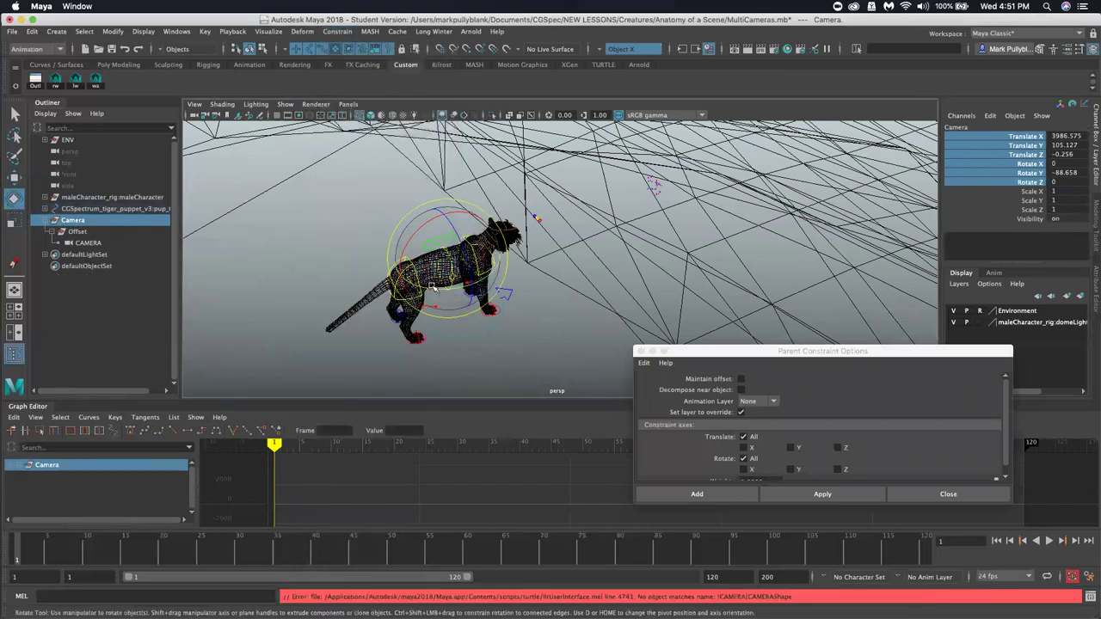
Look through CAMERA in the main viewport and try to orbit it into a new framing of the tiger
click(346, 106)
mouse_move(417, 117)
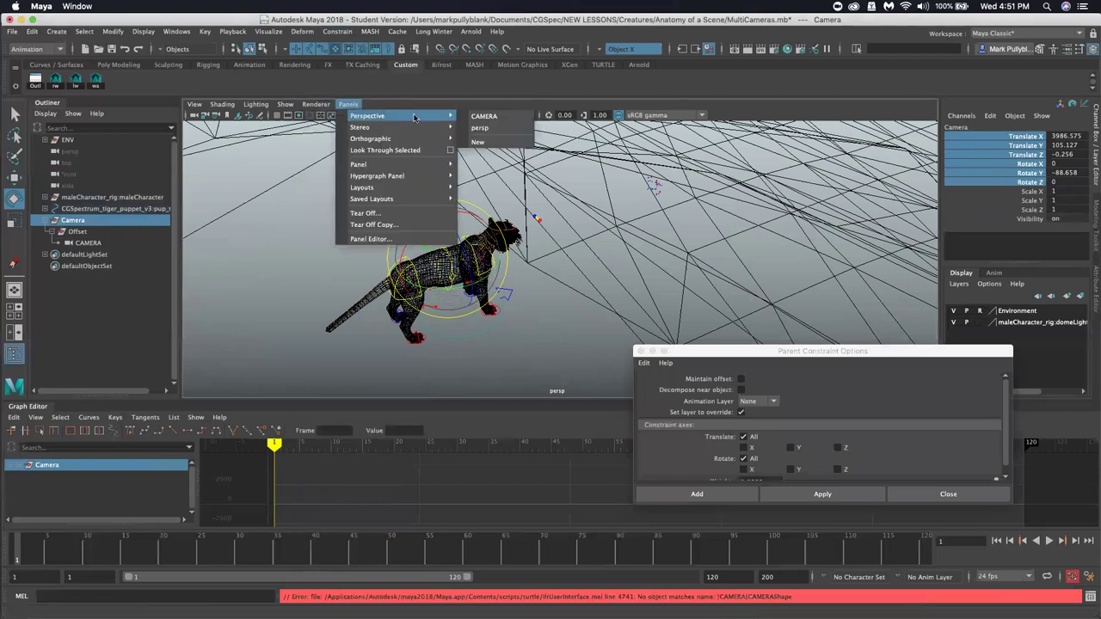
click(482, 116)
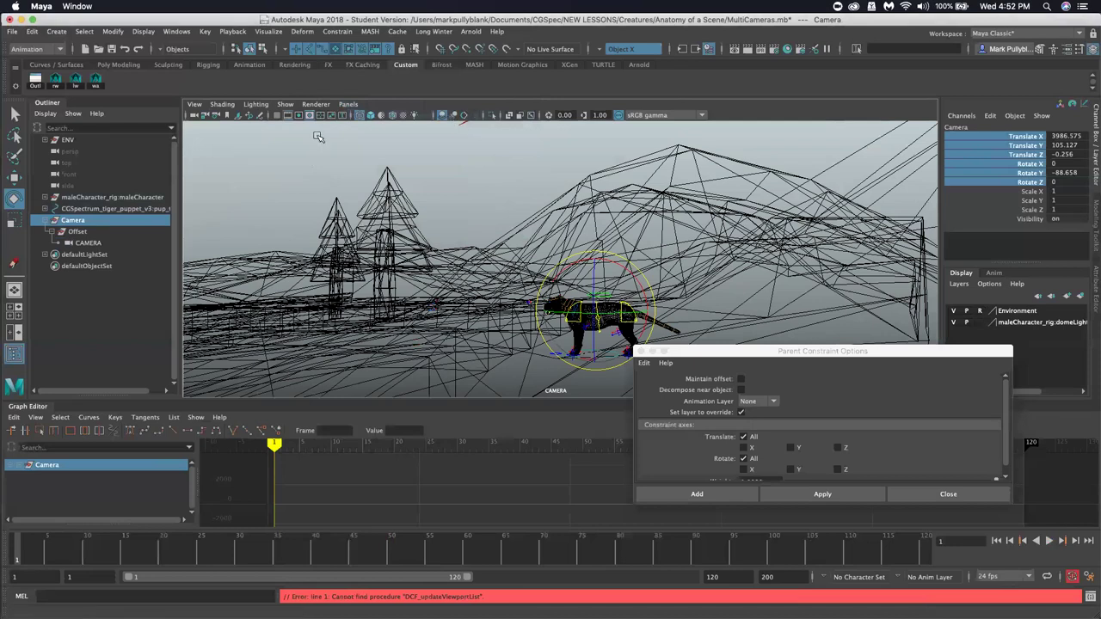
click(85, 244)
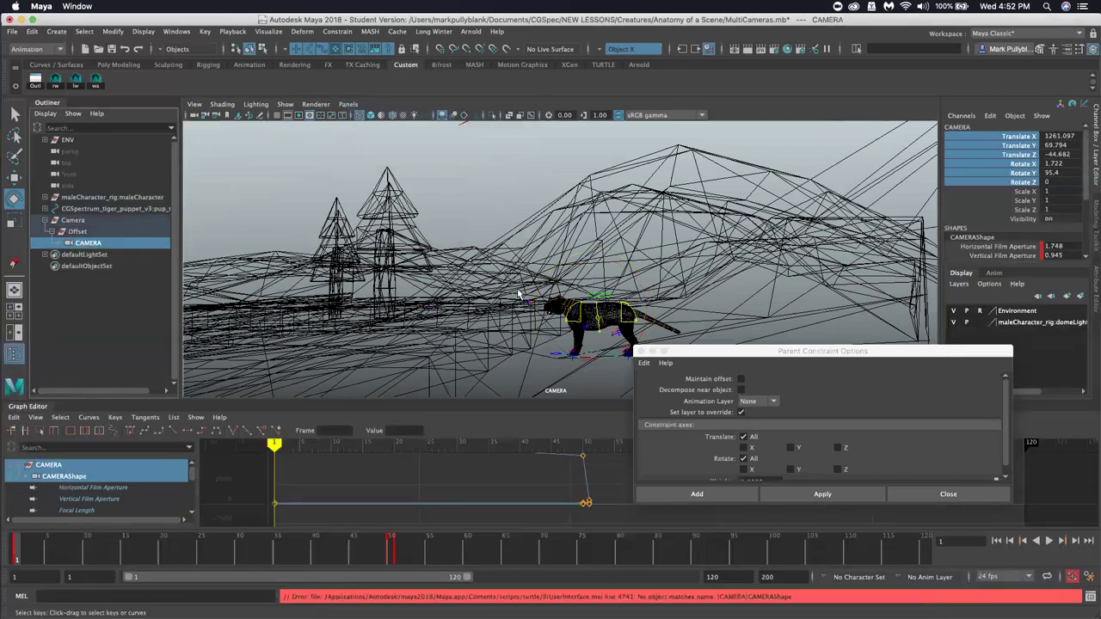
alt+drag(494, 270, 559, 338)
click(91, 244)
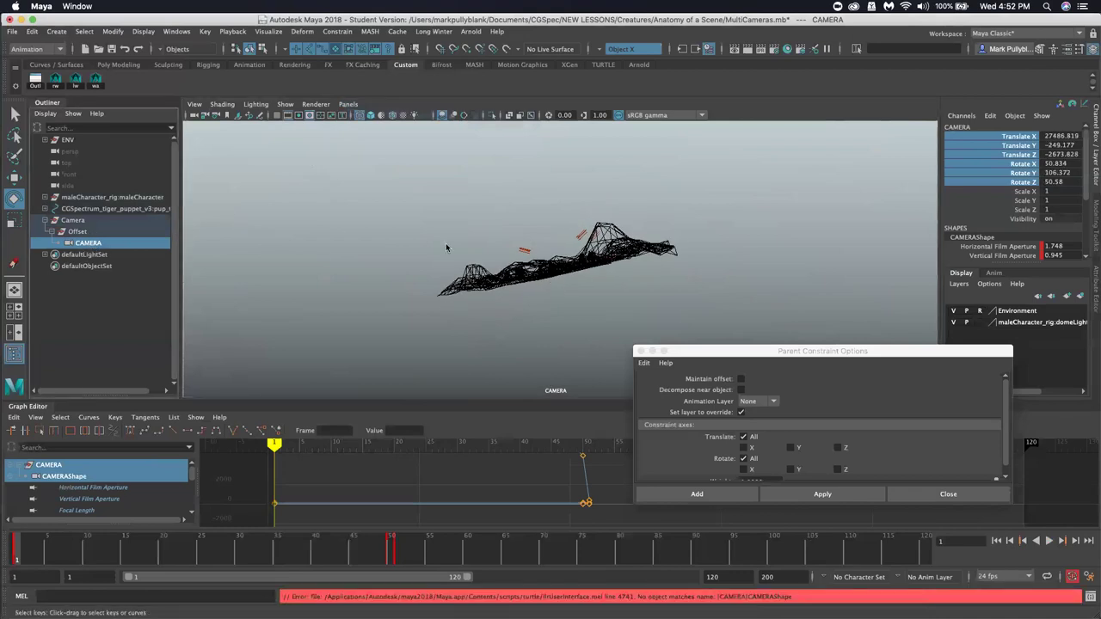
alt+drag(429, 247, 452, 284)
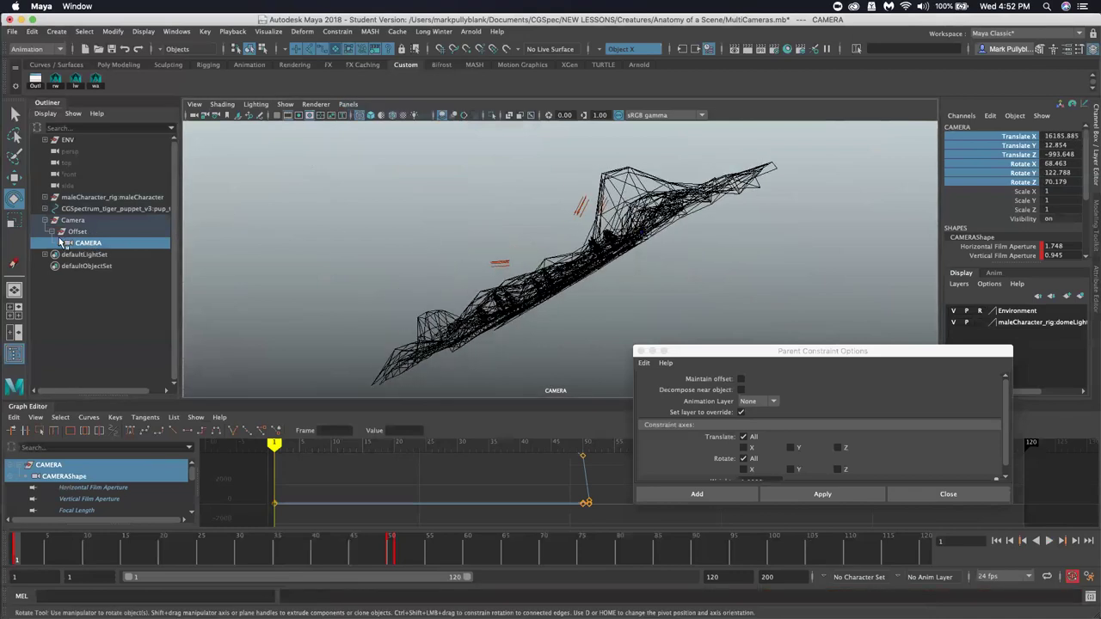
Return the main viewport to the persp view and unparent CAMERA from the Offset group
click(347, 104)
mouse_move(404, 116)
click(484, 128)
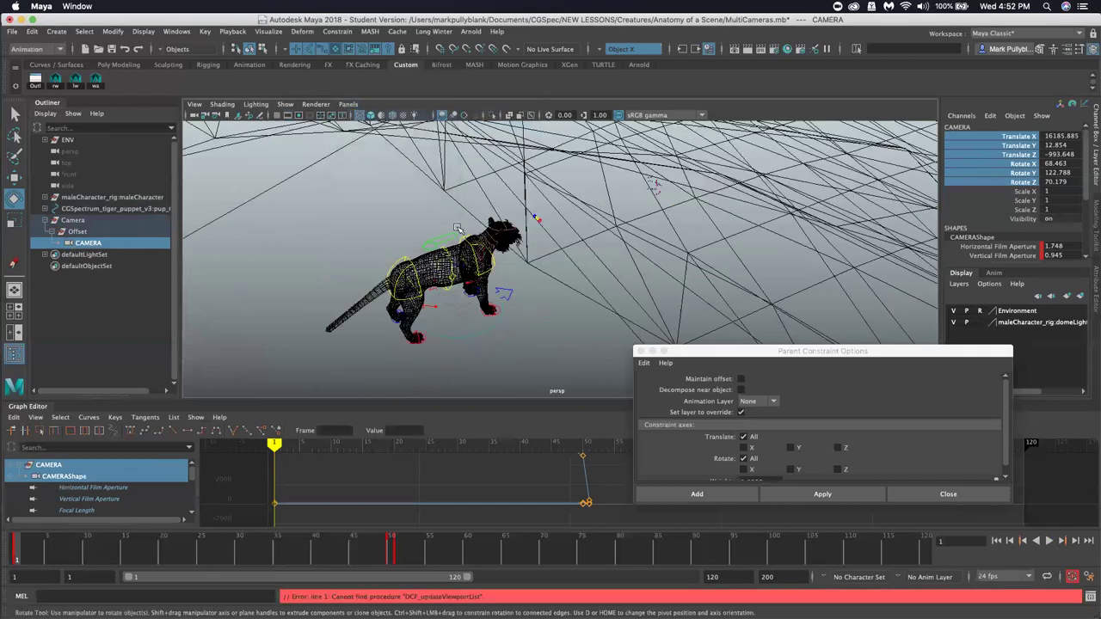
key(f)
alt+drag(551, 300, 442, 270)
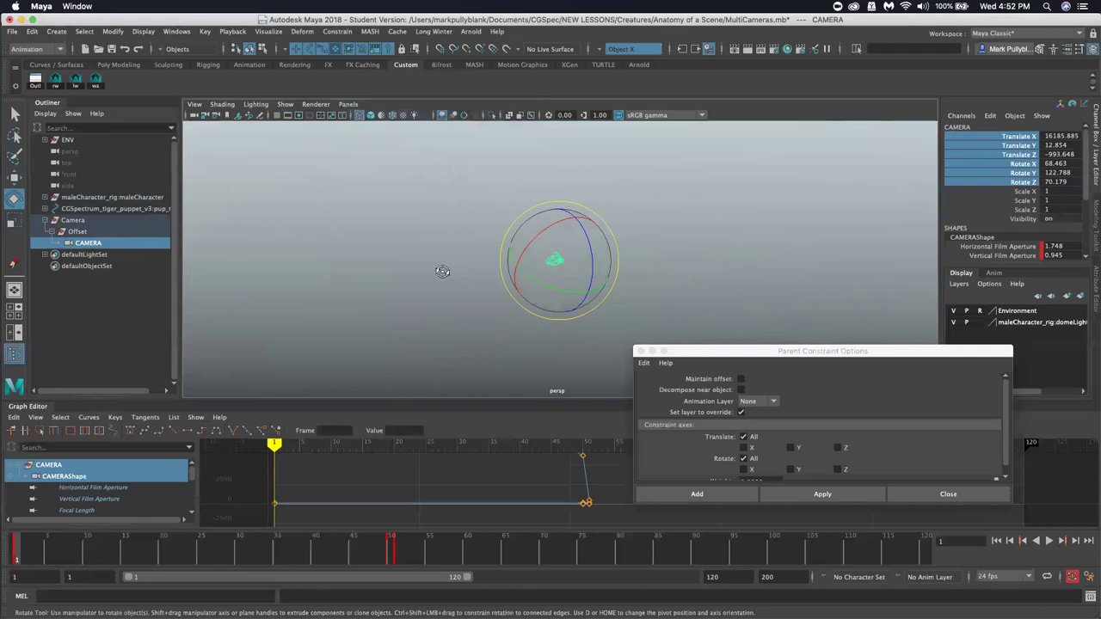
click(86, 232)
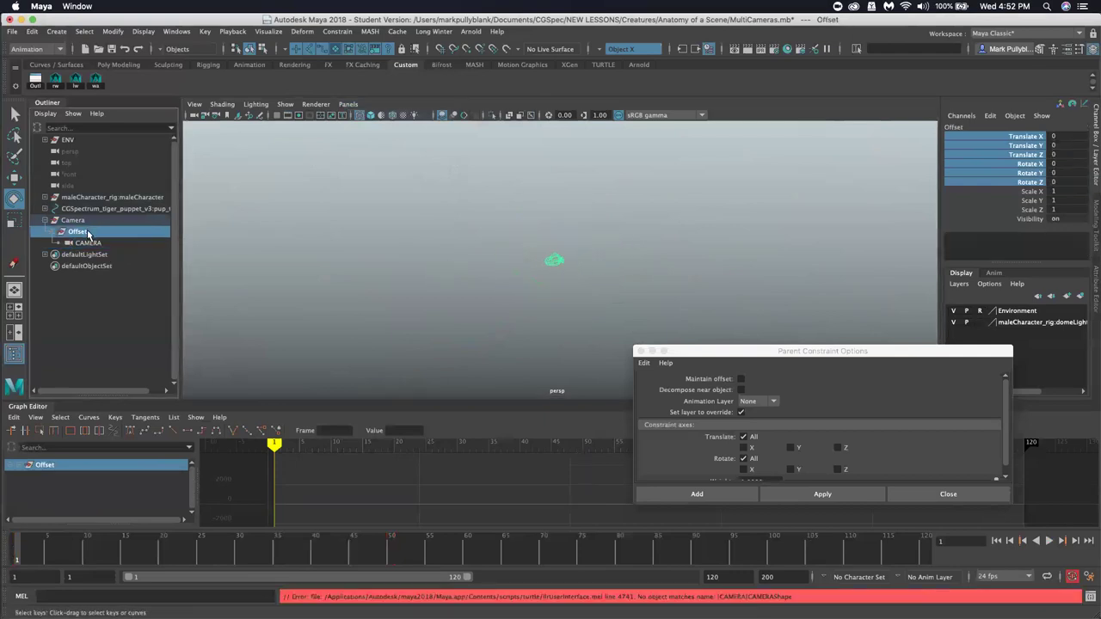
click(76, 222)
click(78, 233)
click(86, 243)
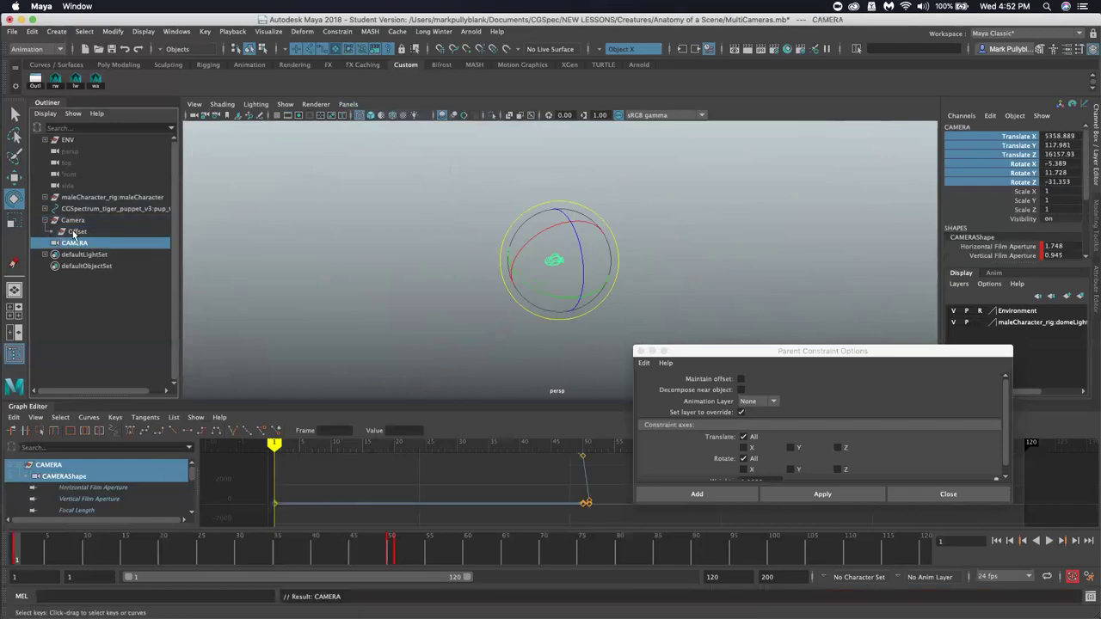
Delete the Camera and Offset groups and reset CAMERA's translation and rotation values to 0
click(73, 221)
ctrl+click(76, 233)
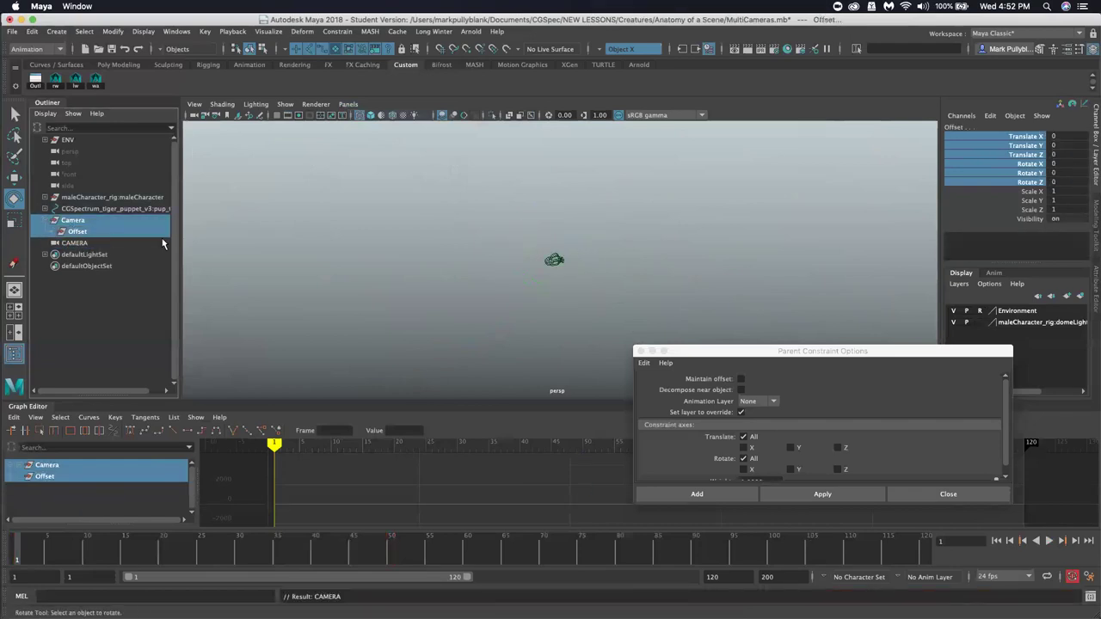
key(Delete)
drag(1055, 138, 1054, 182)
text(0)
key(Return)
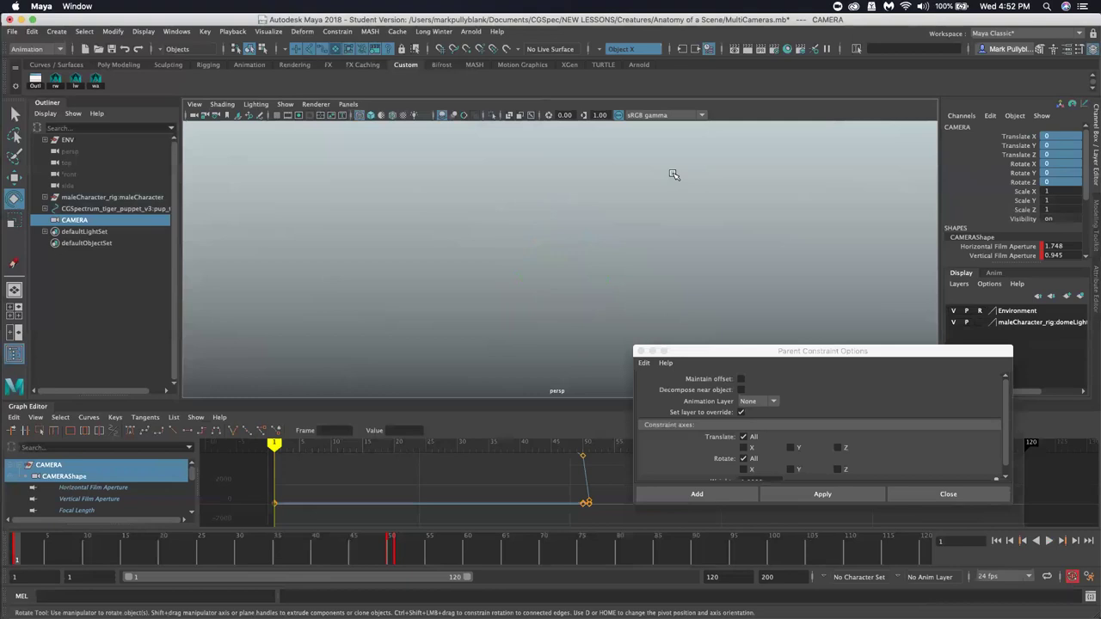
Group CAMERA inside two nested groups, naming the outer one Camera_Global and the inner one Offset
key(f)
alt+drag(607, 210, 617, 267)
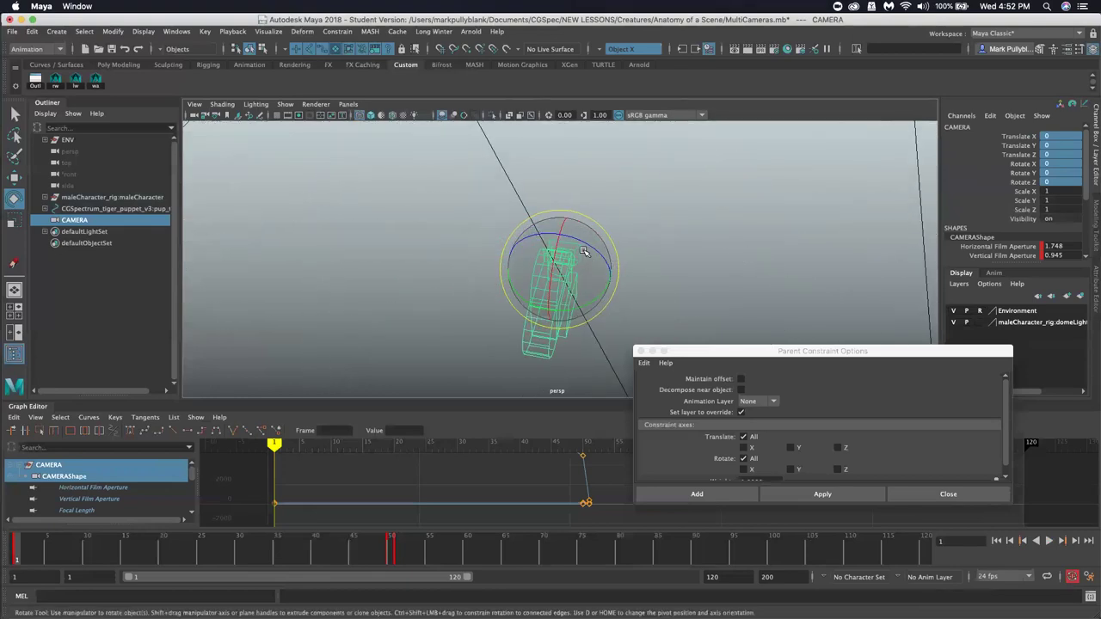
key(ctrl+g)
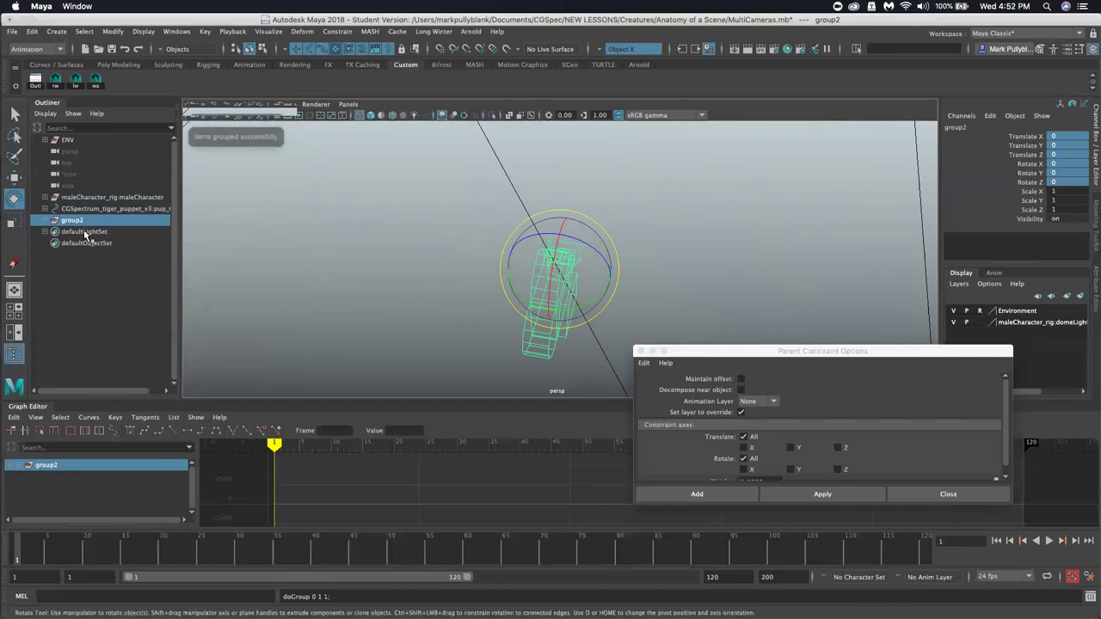
double_click(126, 220)
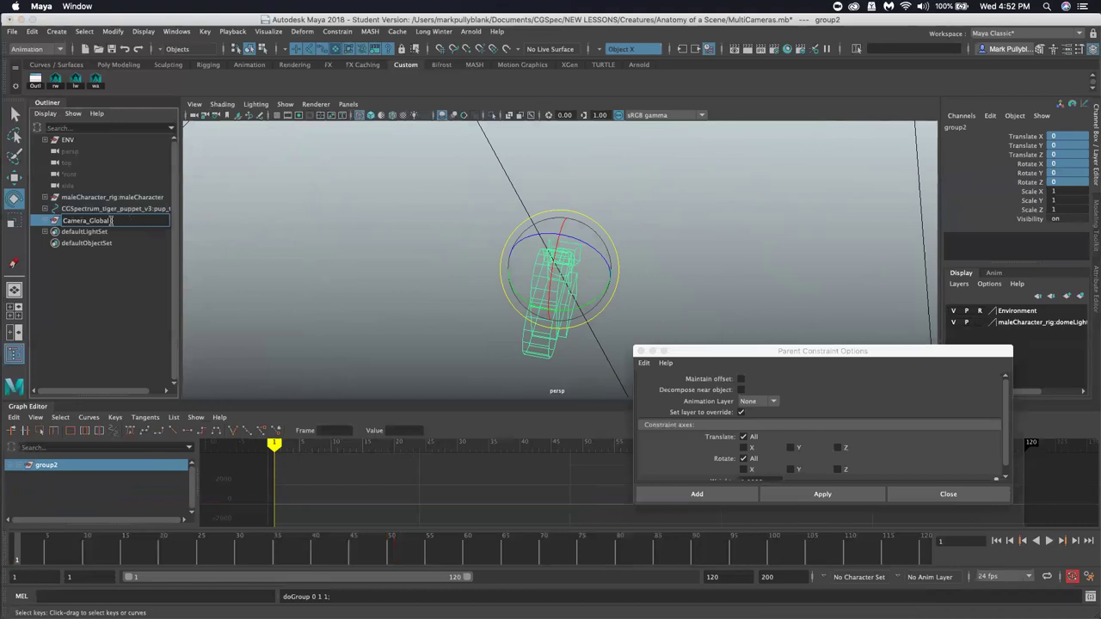
click(45, 222)
double_click(75, 231)
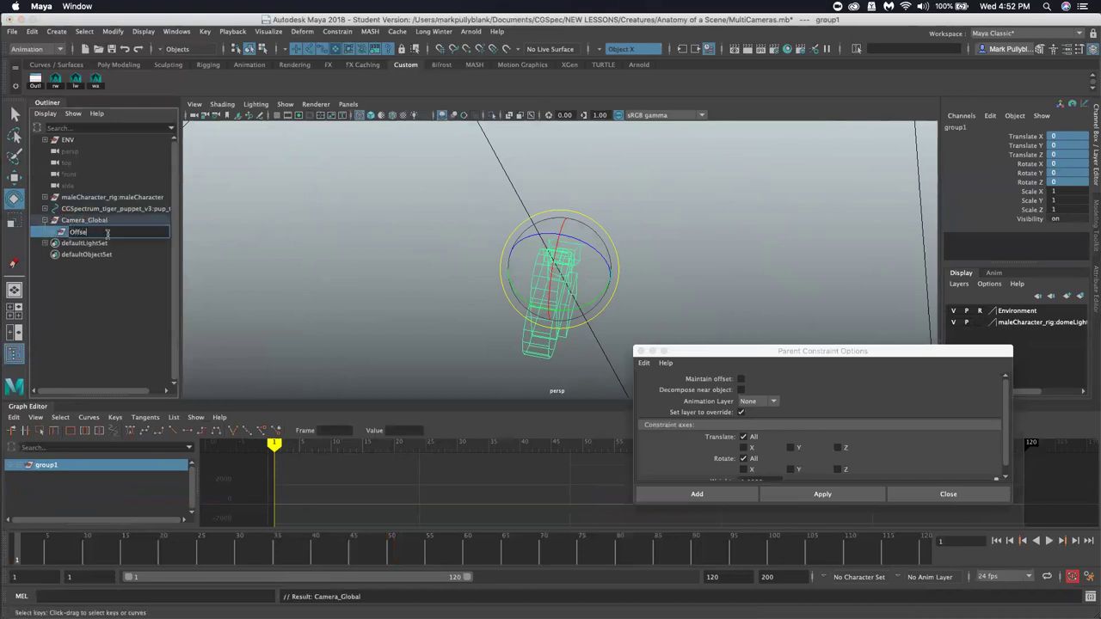
key(Return)
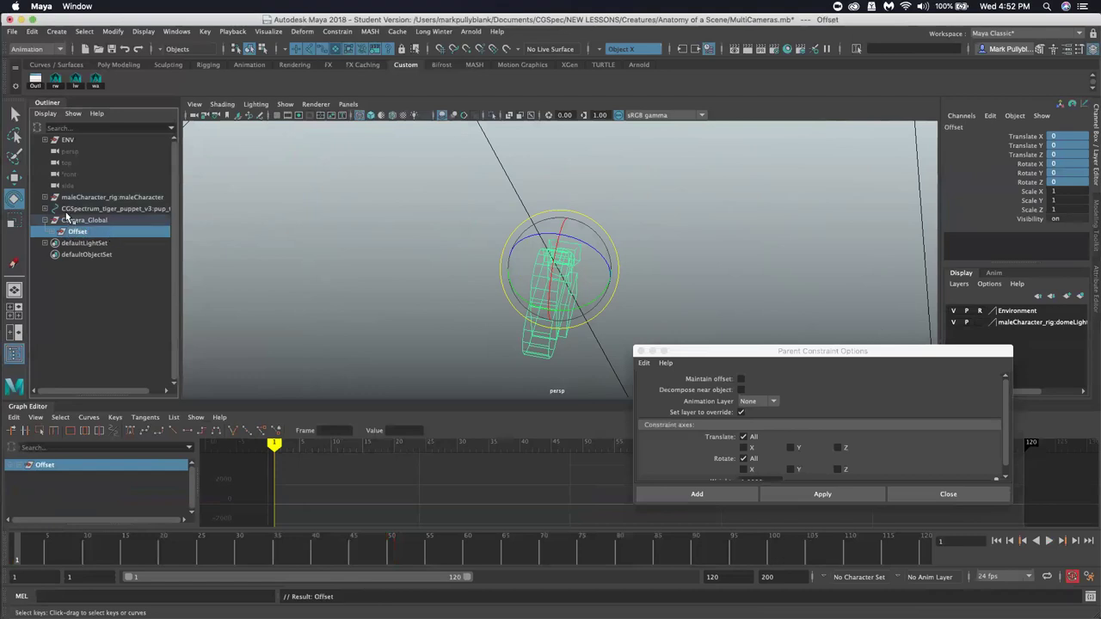
Parent-constrain the Camera_Global group to the tiger's root control with Maintain offset off
click(69, 221)
key(f)
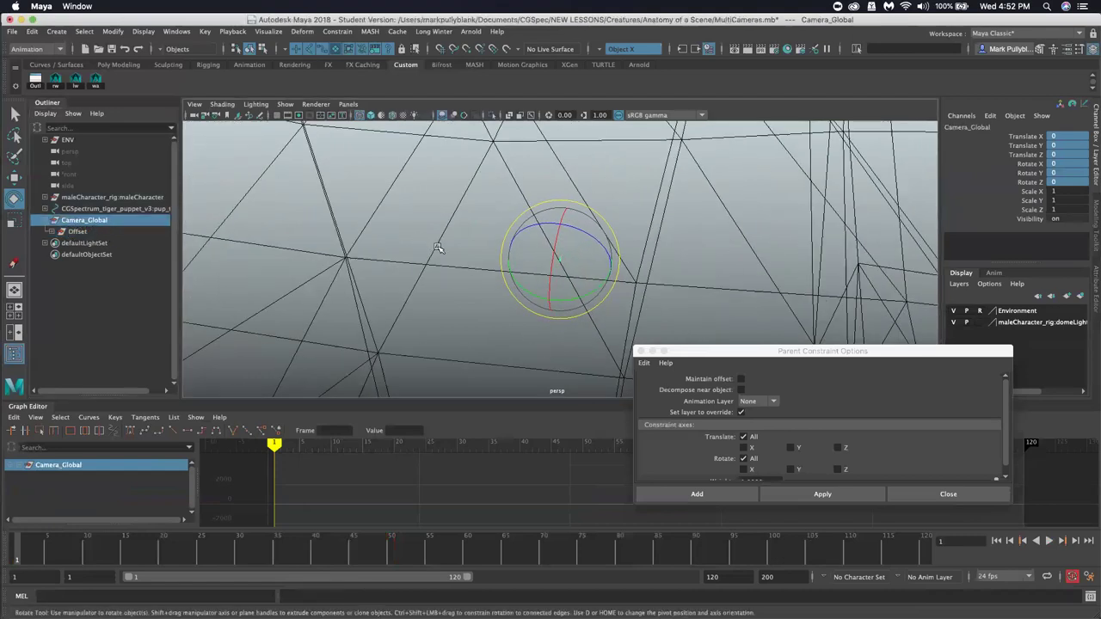
alt+drag(503, 250, 553, 245)
alt+right_drag(553, 245, 442, 315)
alt+drag(441, 315, 540, 184)
alt+right_drag(540, 182, 572, 242)
alt+drag(572, 243, 529, 226)
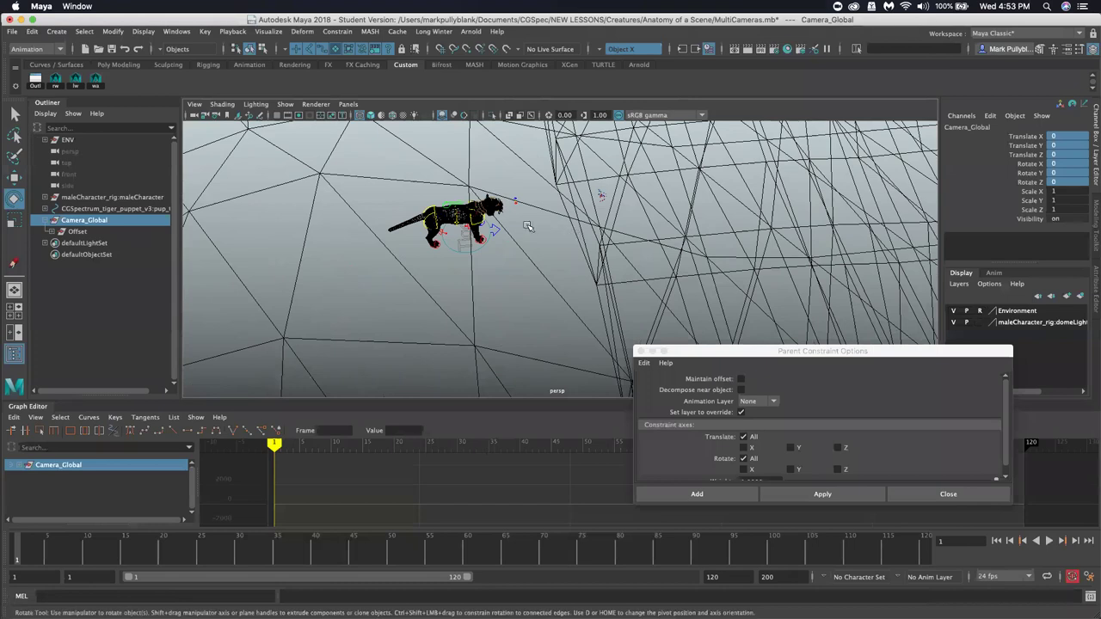
click(449, 203)
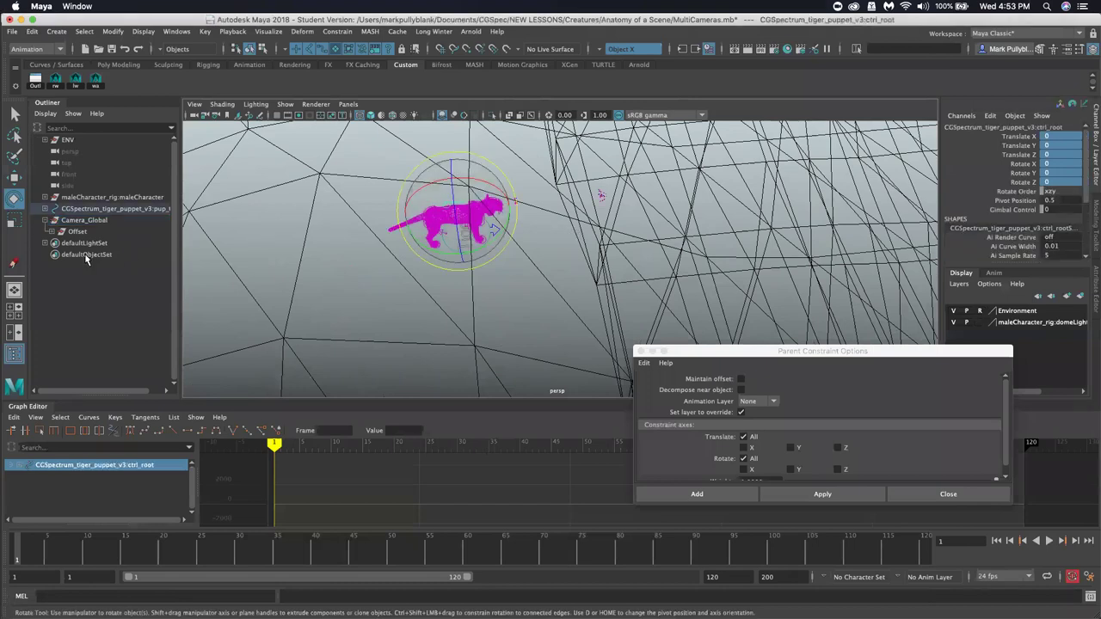
ctrl+click(86, 221)
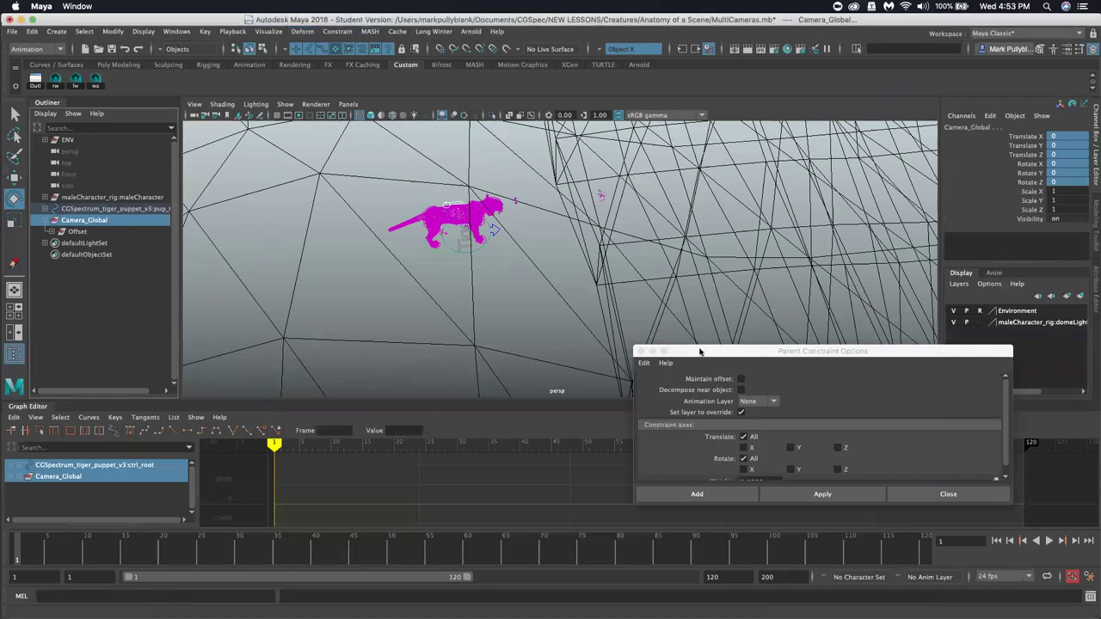
click(818, 495)
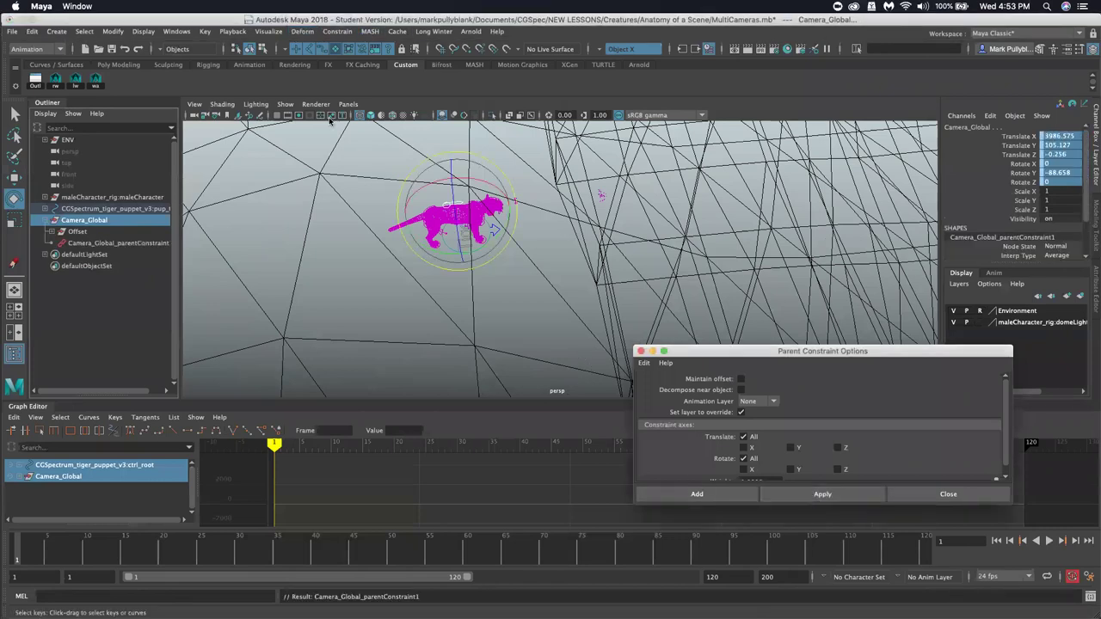
Look through CAMERA in the main viewport with shaded display on
click(348, 104)
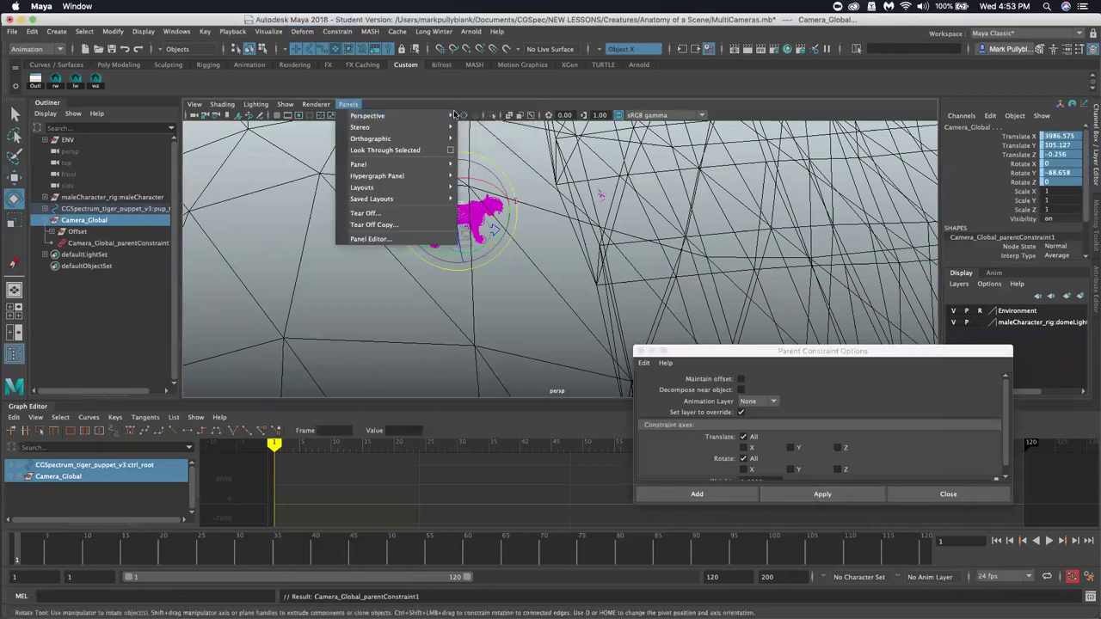
click(480, 118)
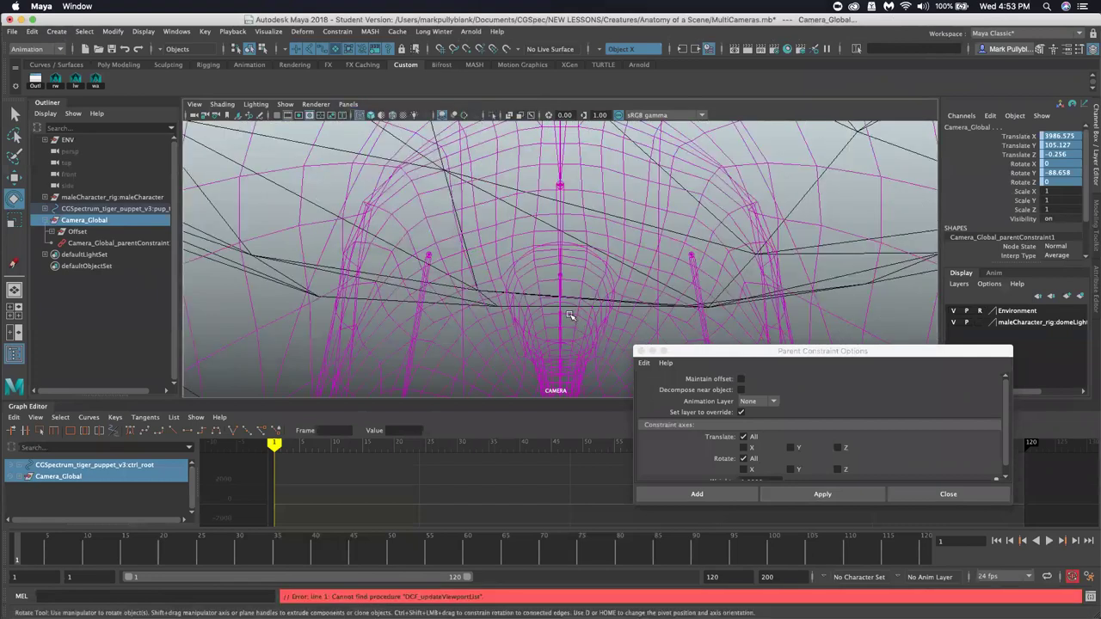
key(5)
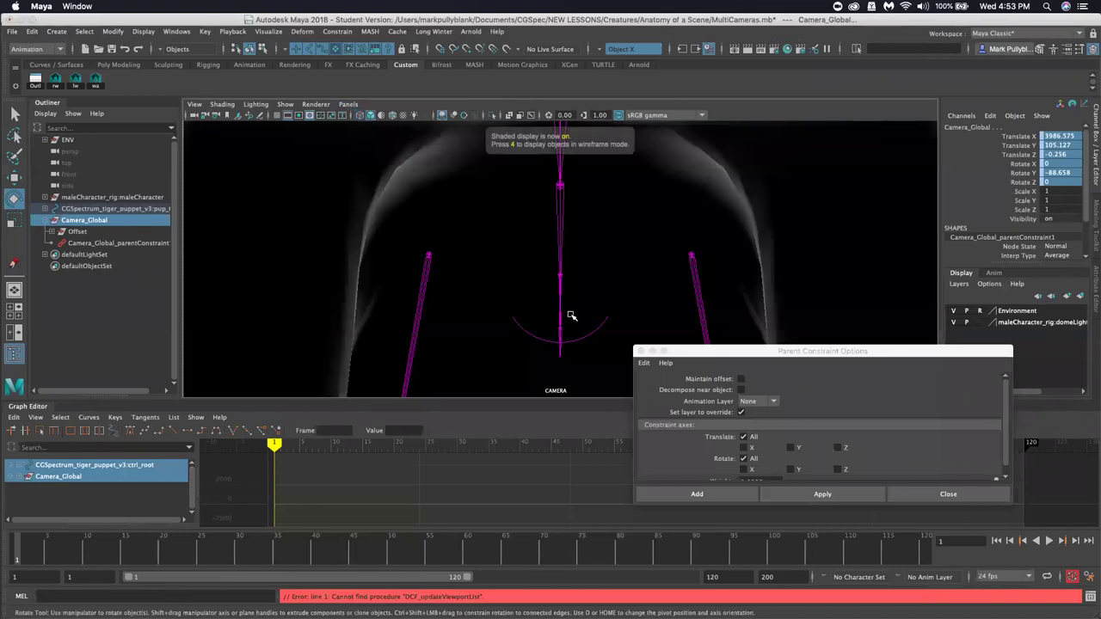
Try deleting the Camera_Global parent constraint and undo the deletion
click(118, 243)
key(Delete)
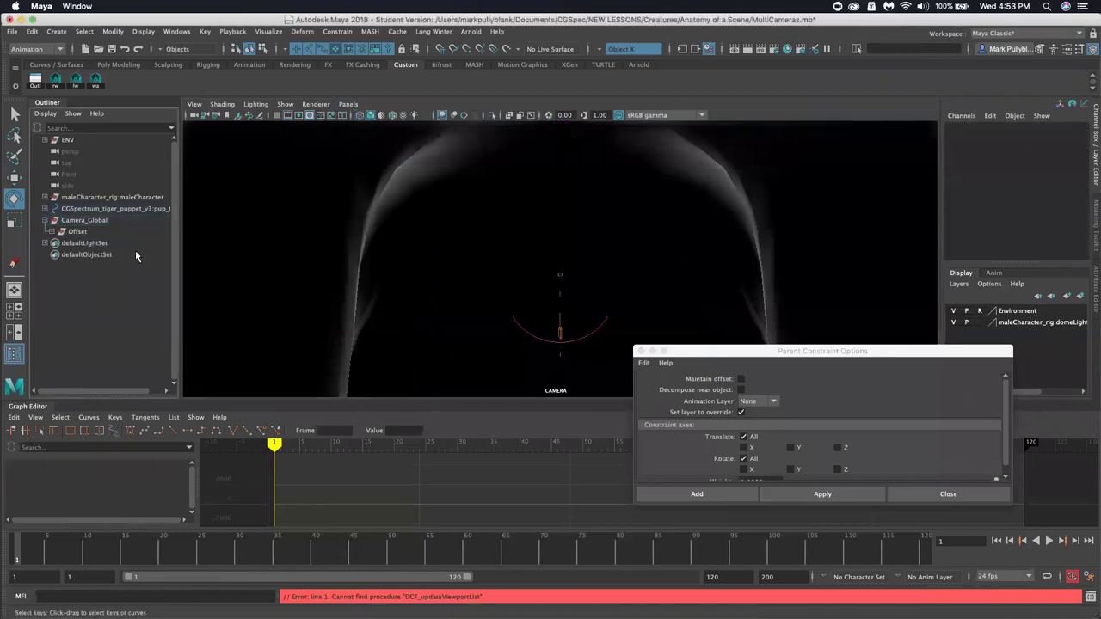
key(ctrl+z)
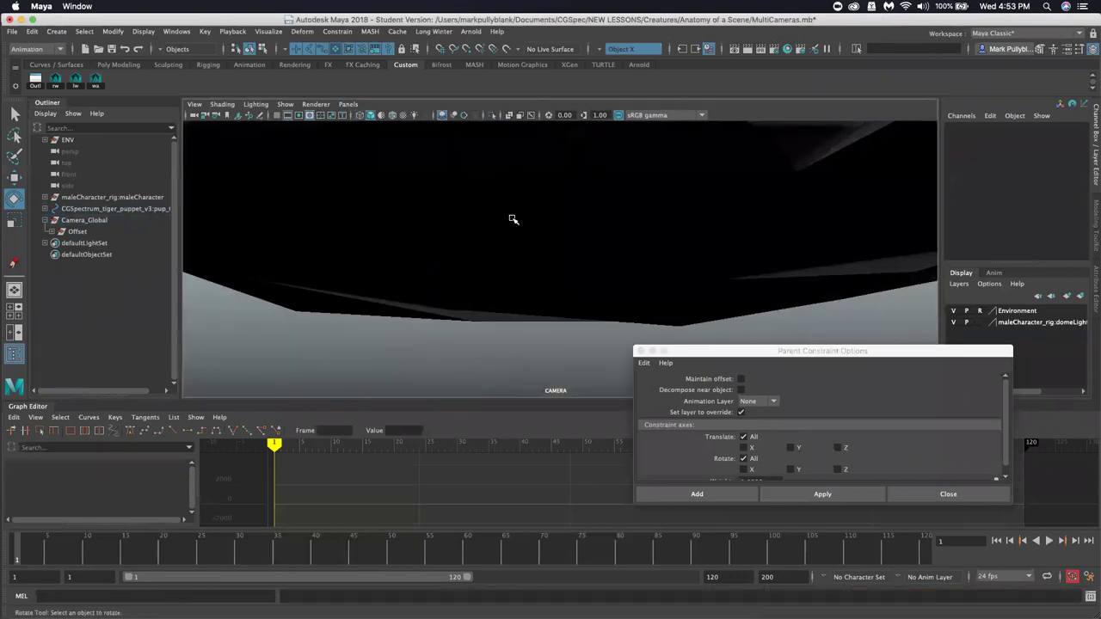
Return the main viewport to the persp view and inspect the Camera_Global group's placement on the tiger's back
click(348, 104)
mouse_move(383, 115)
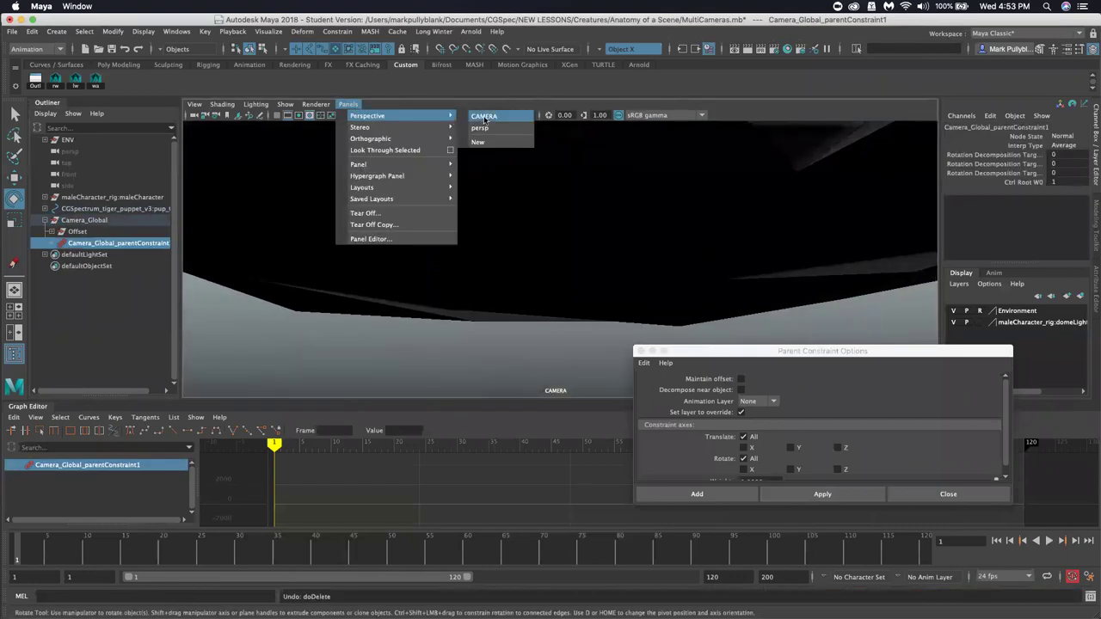
click(479, 127)
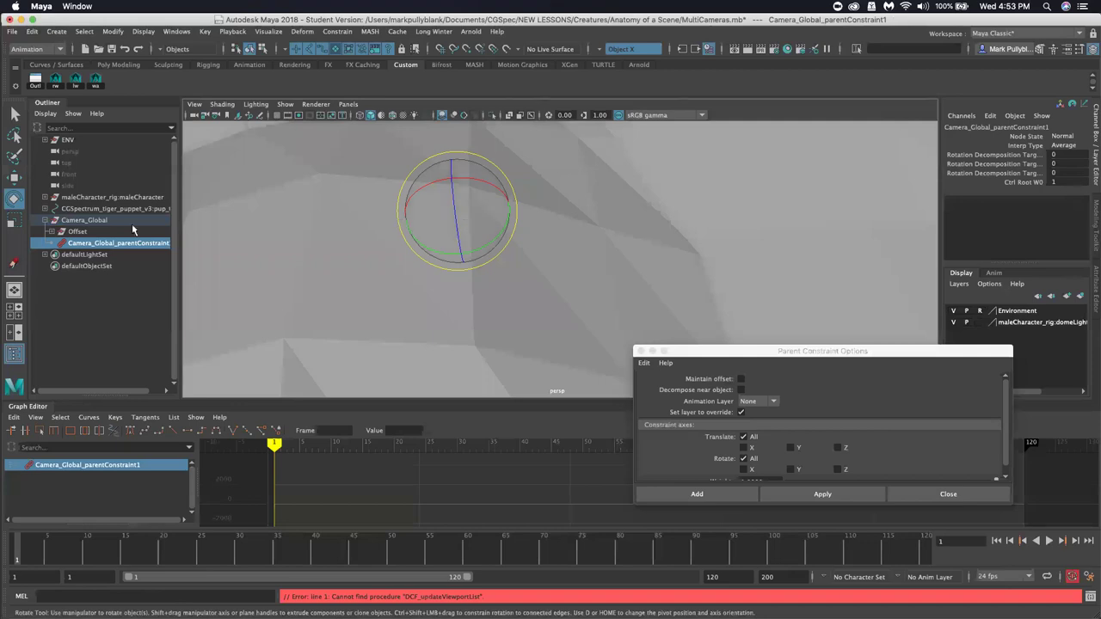
click(86, 220)
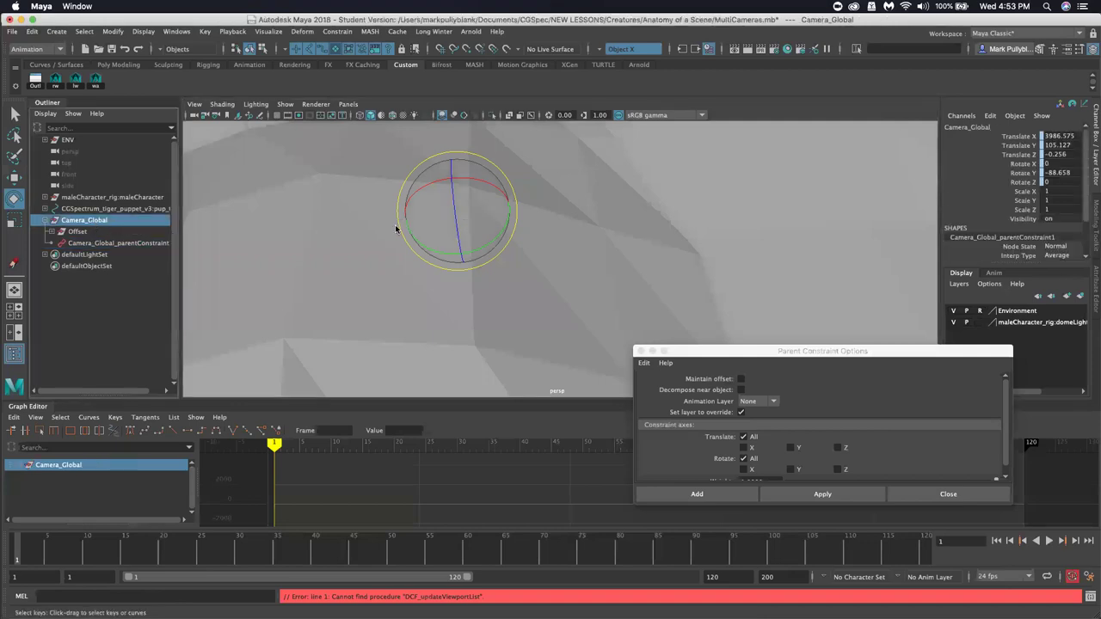
mouse_move(395, 228)
alt+mouse_down()
mouse_move(415, 244)
mouse_move(414, 223)
mouse_move(308, 243)
mouse_move(533, 224)
mouse_move(390, 206)
alt+mouse_up()
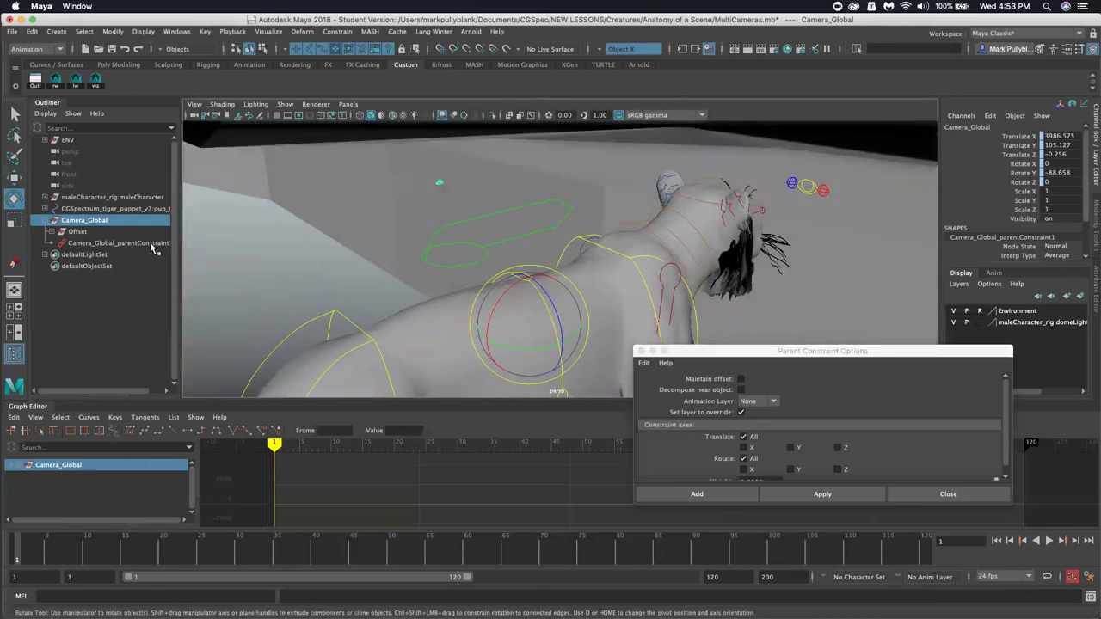
Reset CAMERA's Translate X and Translate Y to 0 and delete the Camera_Global parent constraint
click(55, 232)
click(79, 243)
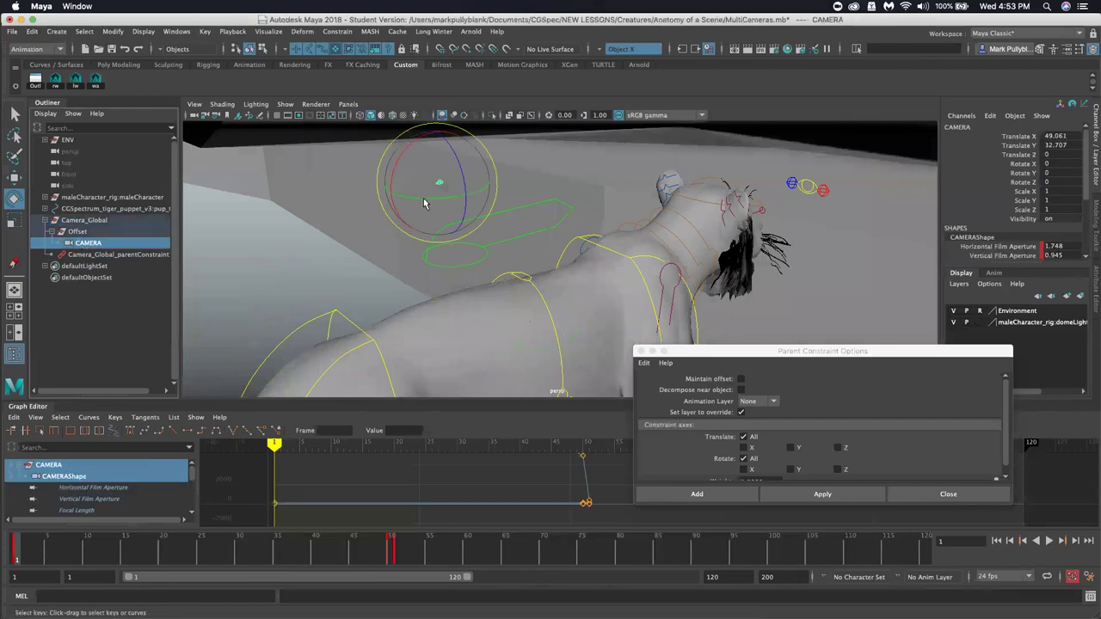
drag(1064, 136, 1063, 146)
text(0)
key(Return)
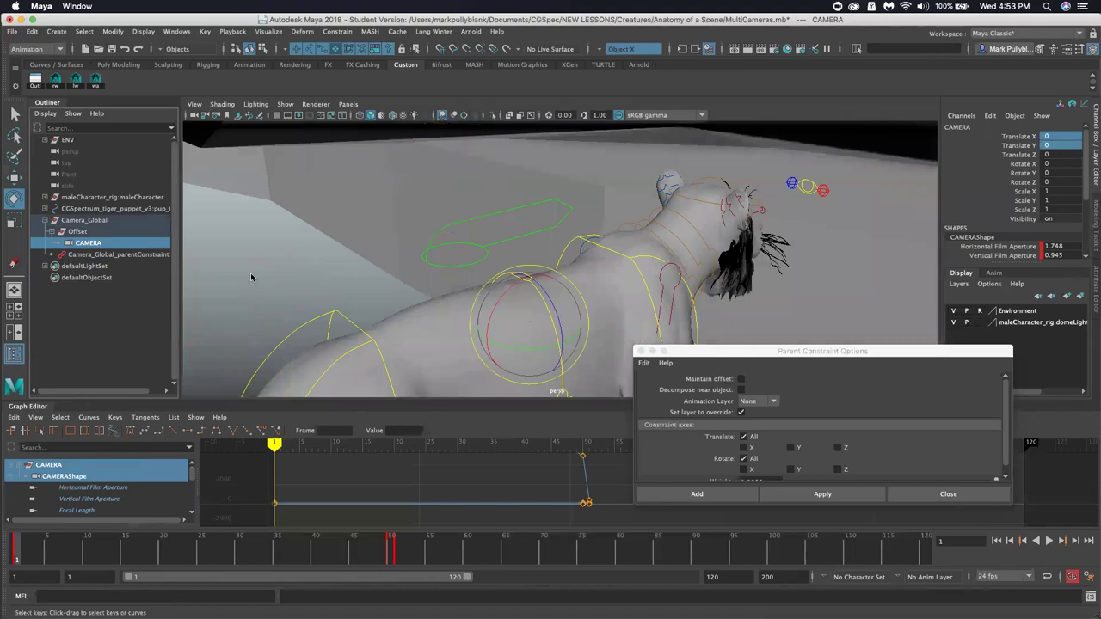
click(86, 255)
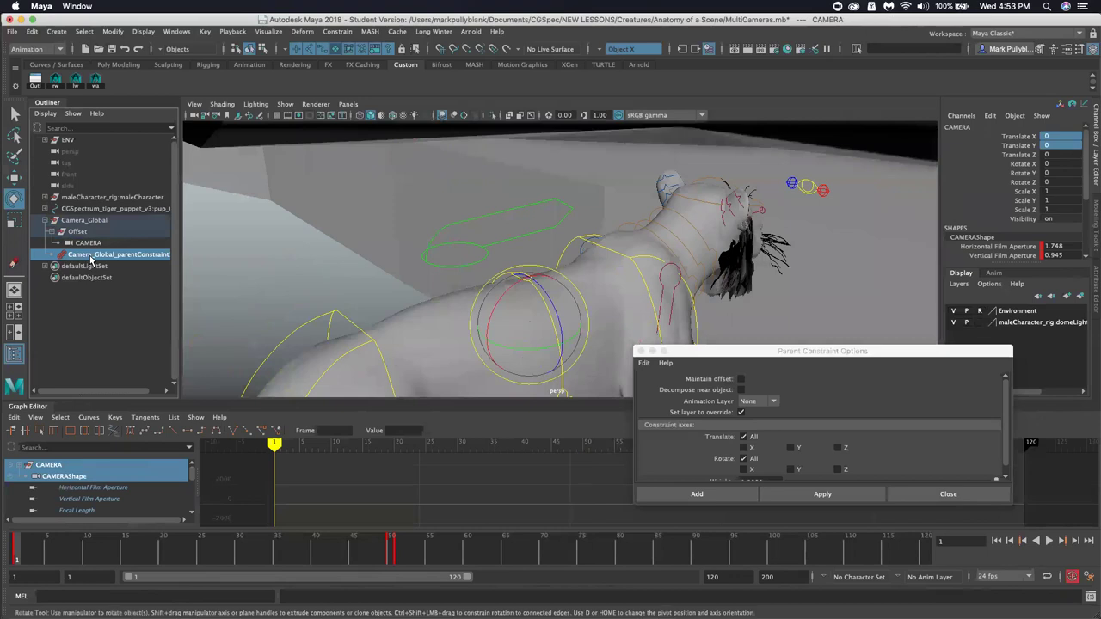
key(Delete)
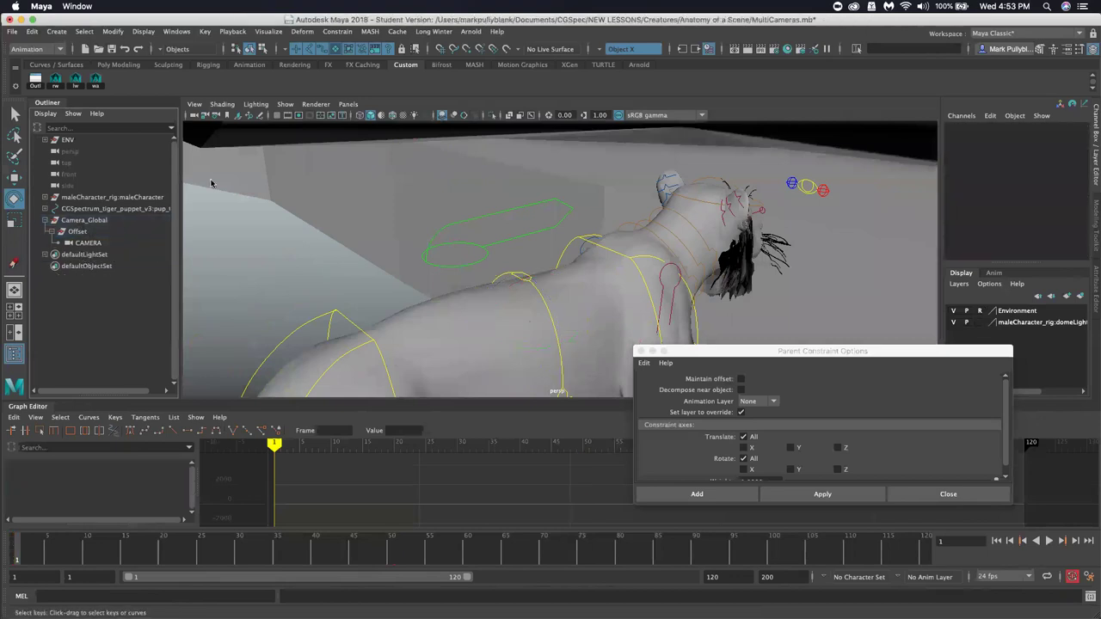
Tear off a floating copy of the CAMERA view and return the main viewport to the persp view
click(347, 104)
mouse_move(374, 117)
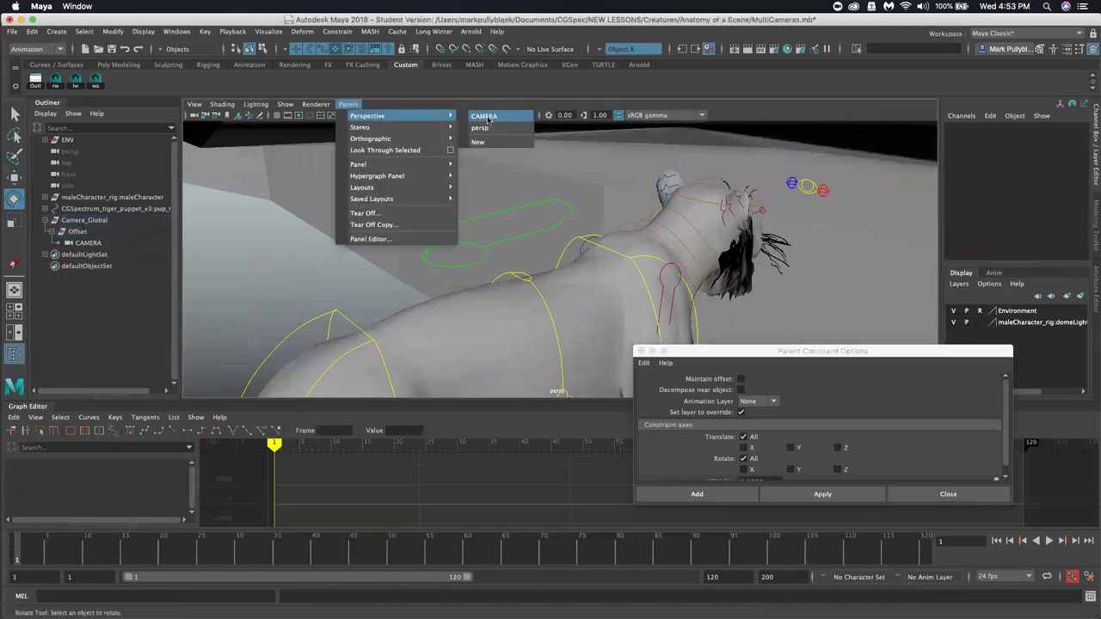
click(486, 116)
click(347, 104)
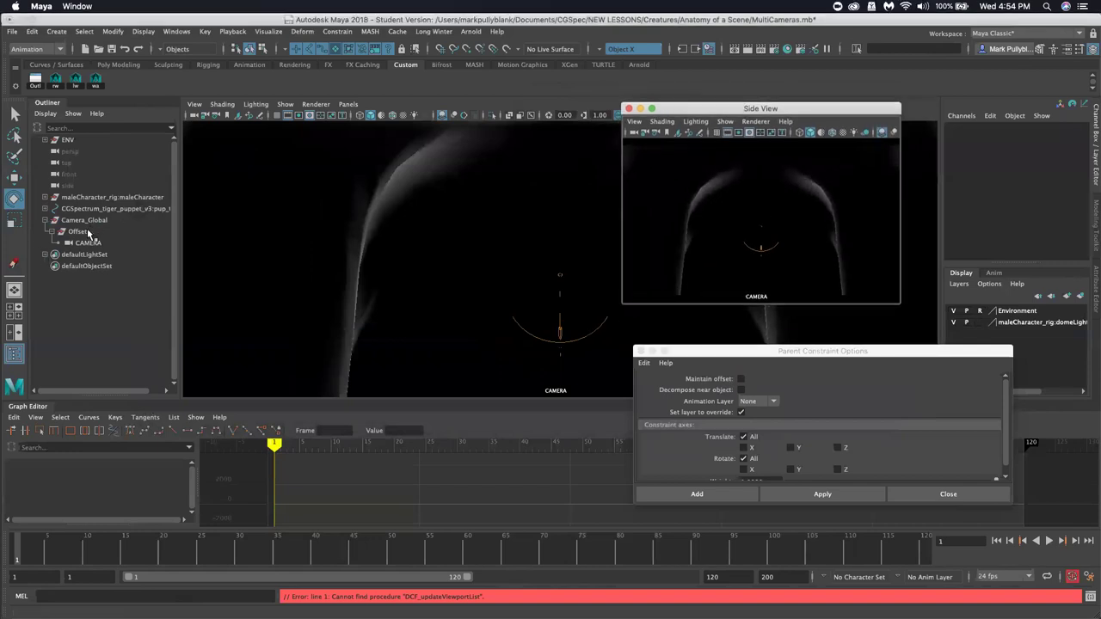
click(348, 104)
mouse_move(383, 115)
click(480, 127)
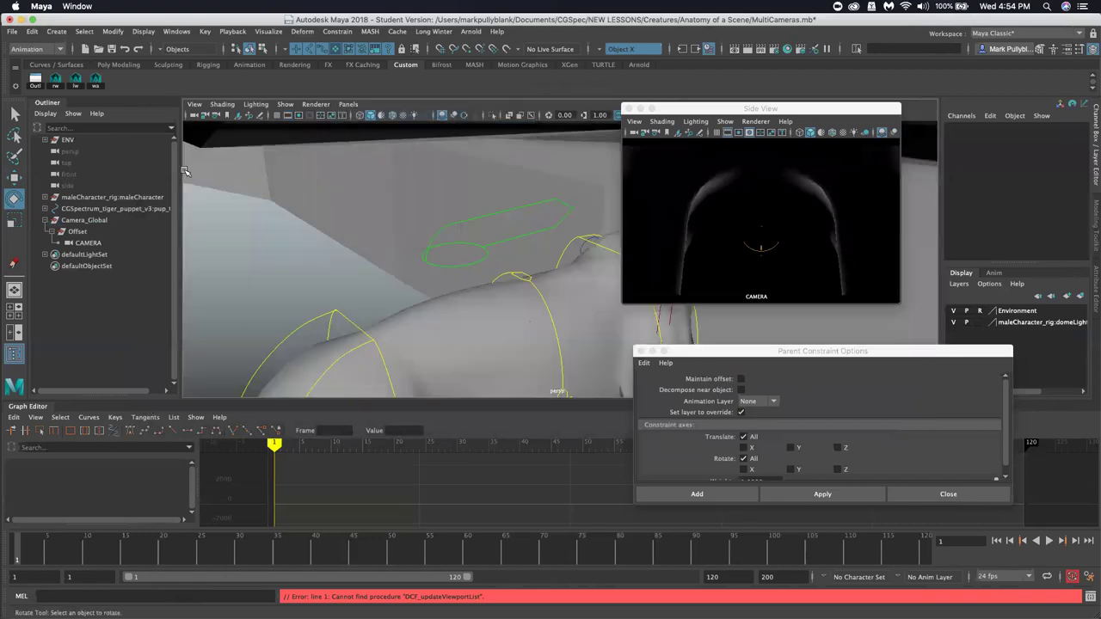
Raise Camera_Global above the tiger's back to Translate Y about 127, turn it to Rotate Y about 95, and show its attributes
click(83, 220)
key(w)
alt+drag(404, 267, 441, 222)
key(e)
drag(425, 268, 496, 249)
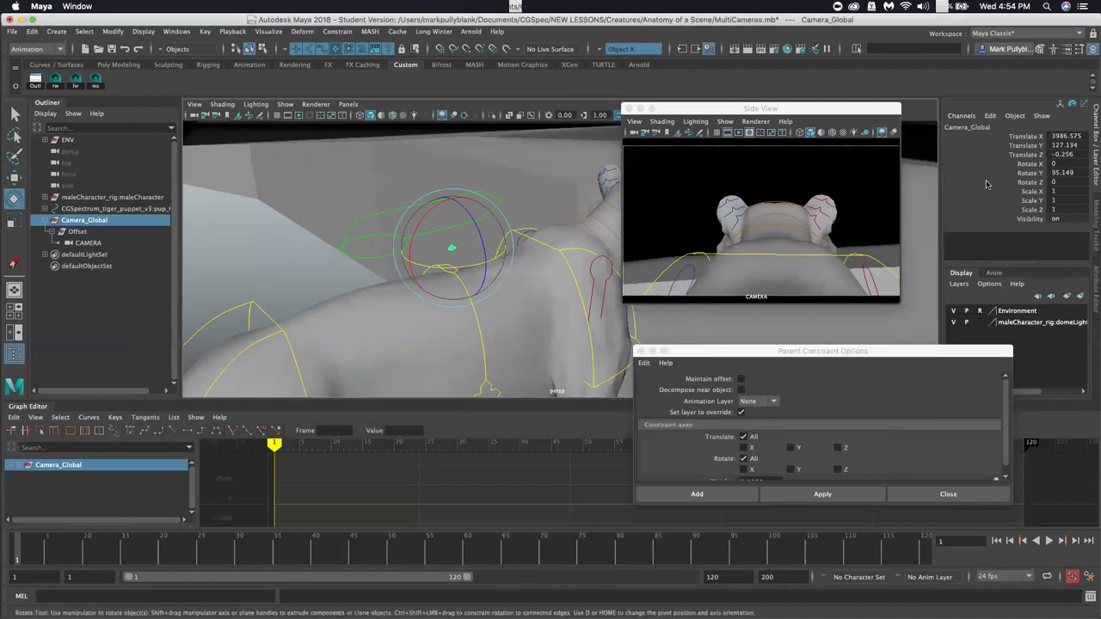
key(ctrl+a)
drag(796, 109, 682, 326)
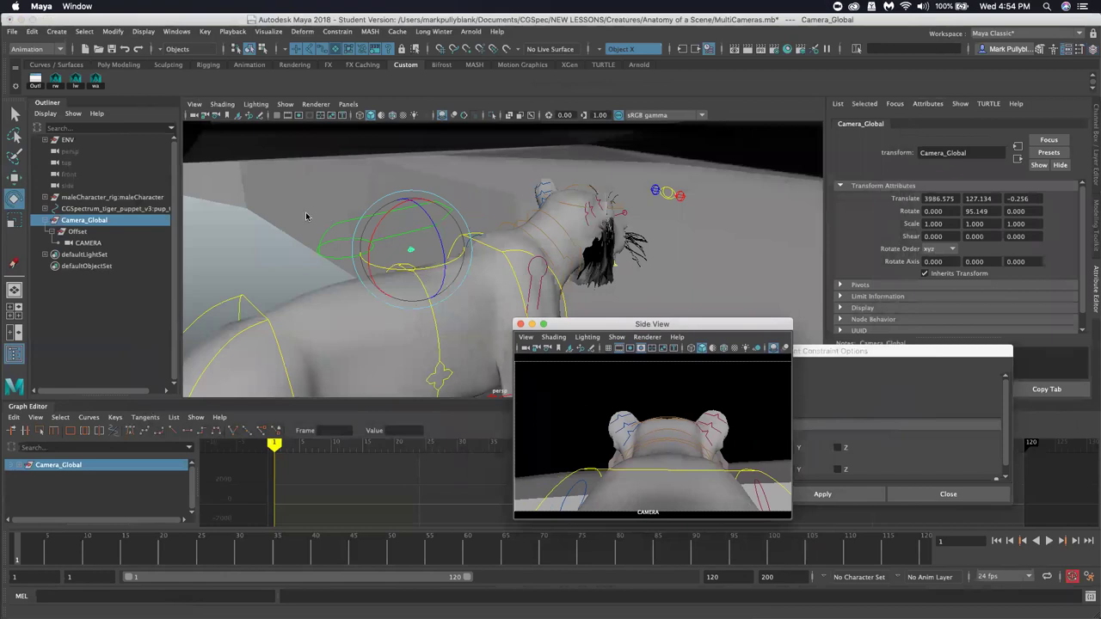
Parent-constrain Camera_Global to the tiger's root control with Maintain offset on and play back the animation
click(330, 224)
click(404, 269)
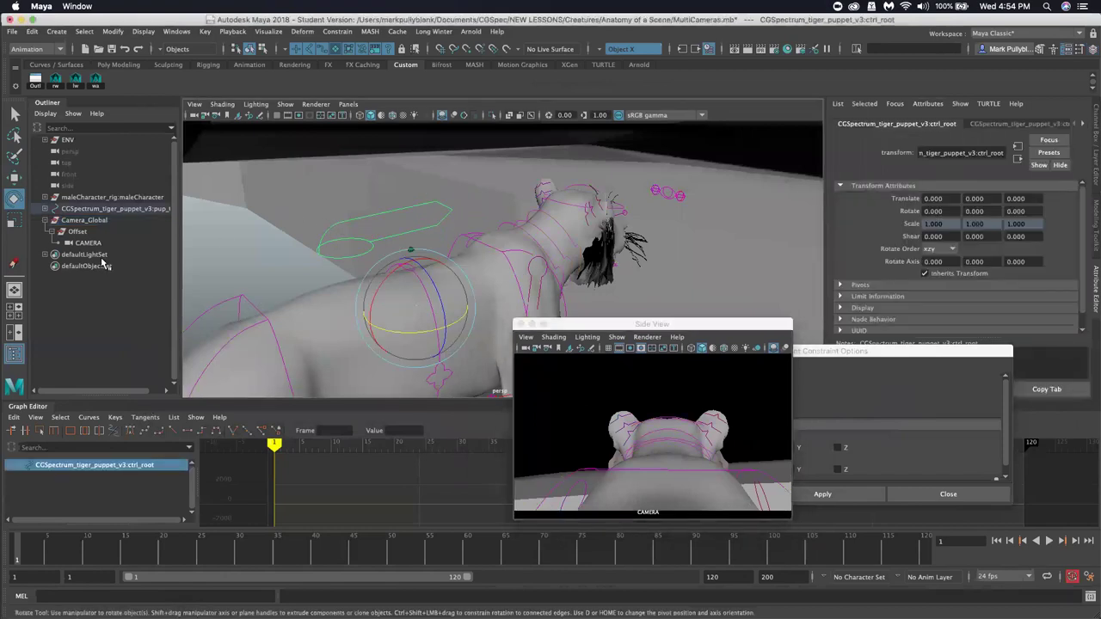
ctrl+click(83, 220)
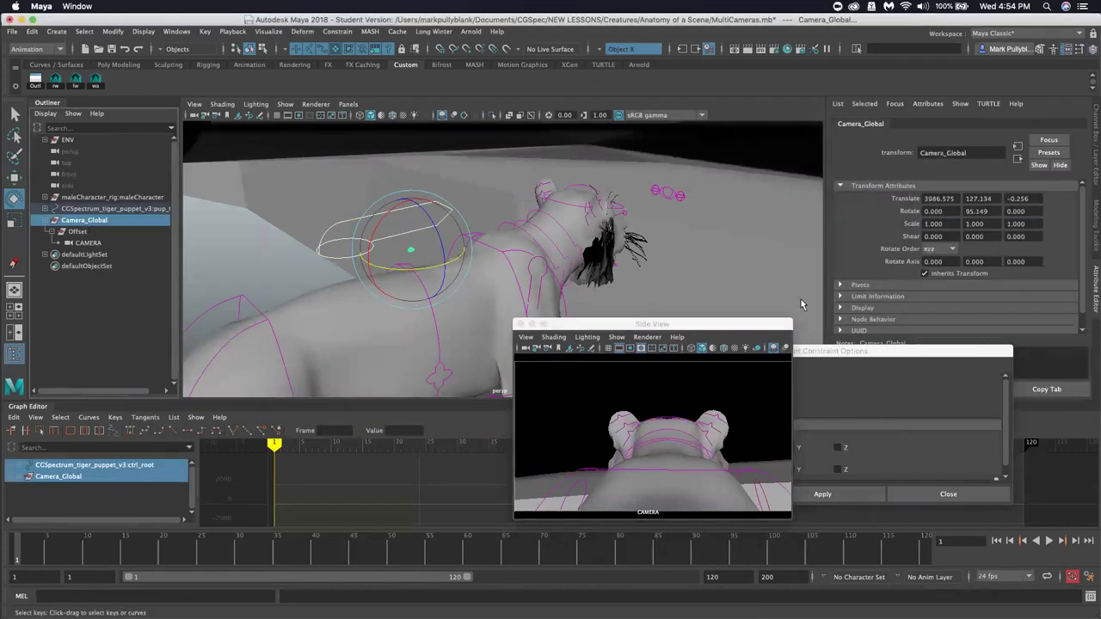
click(860, 351)
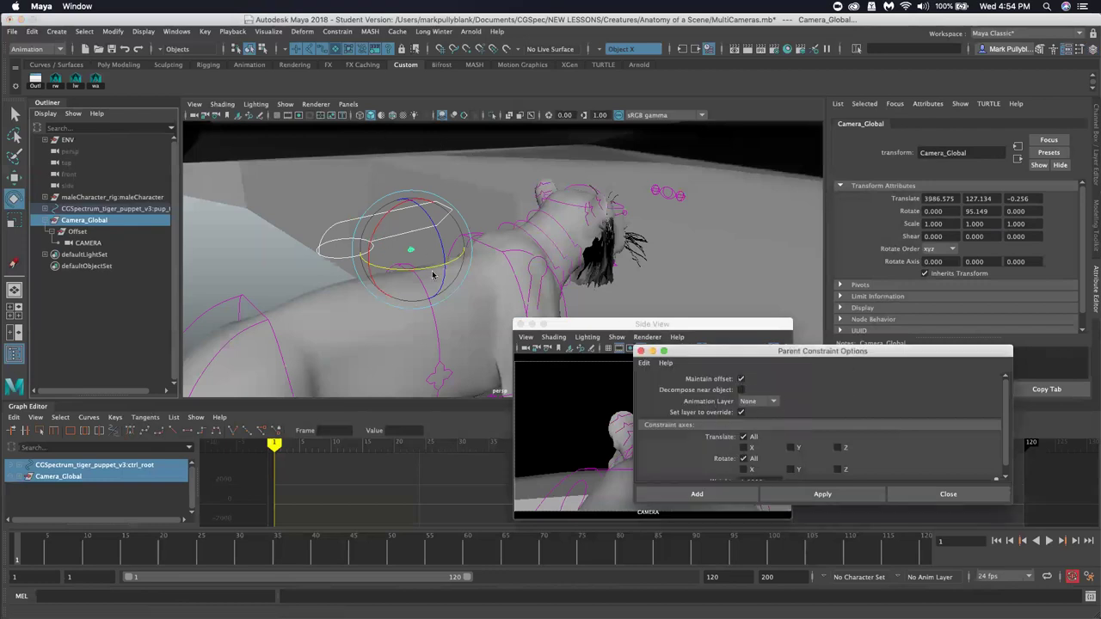
click(688, 495)
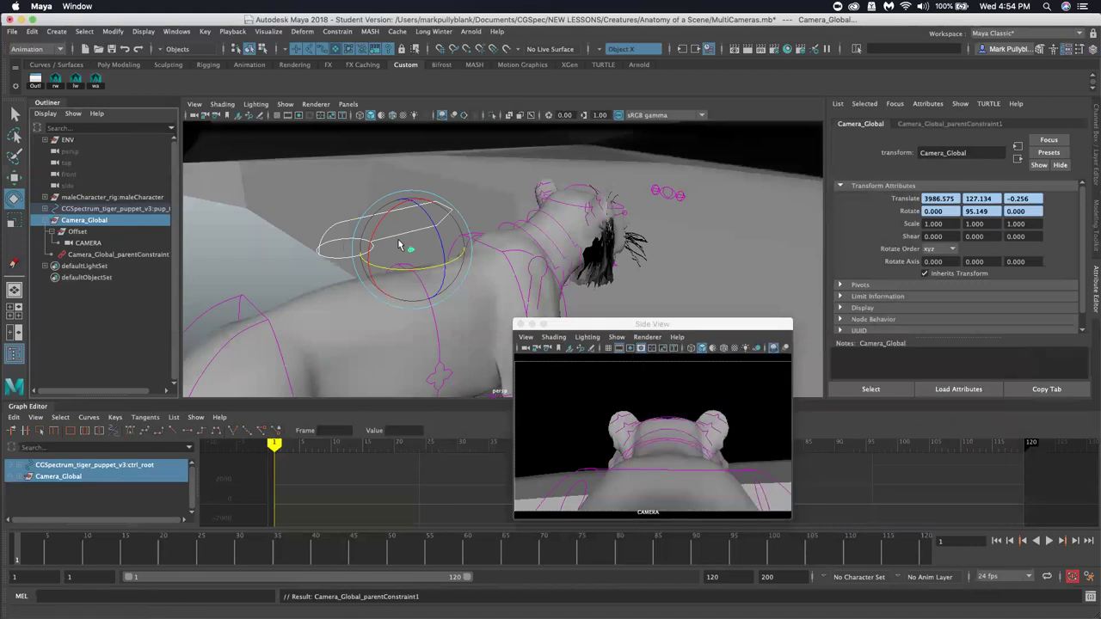
key(alt+v)
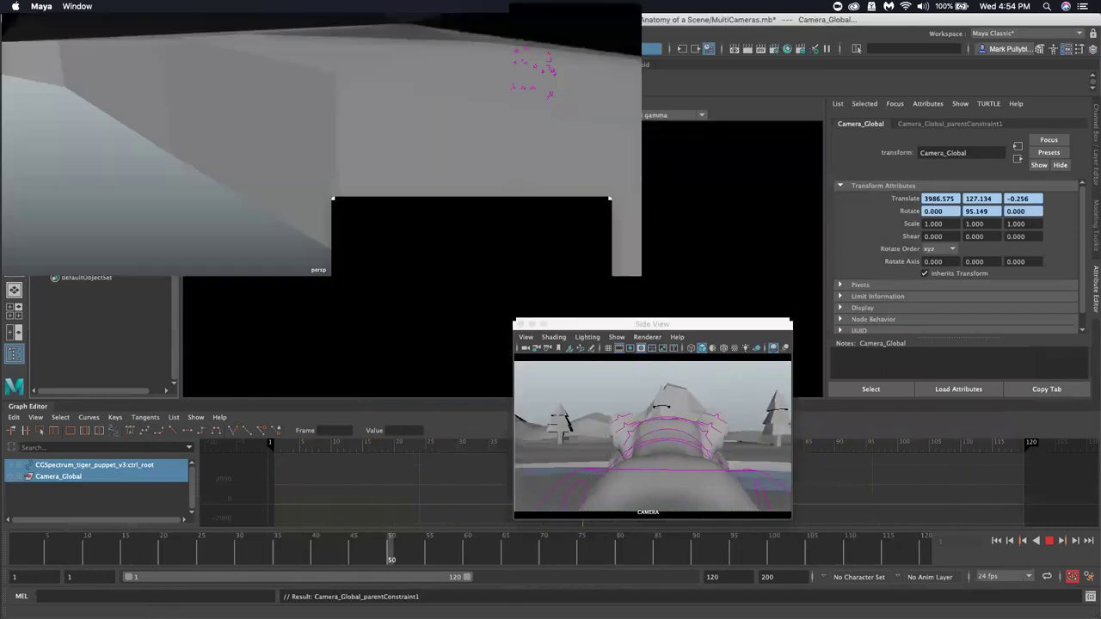
Stop playback at frame 16 and set a key there on the Offset group inside Camera_Global
key(Escape)
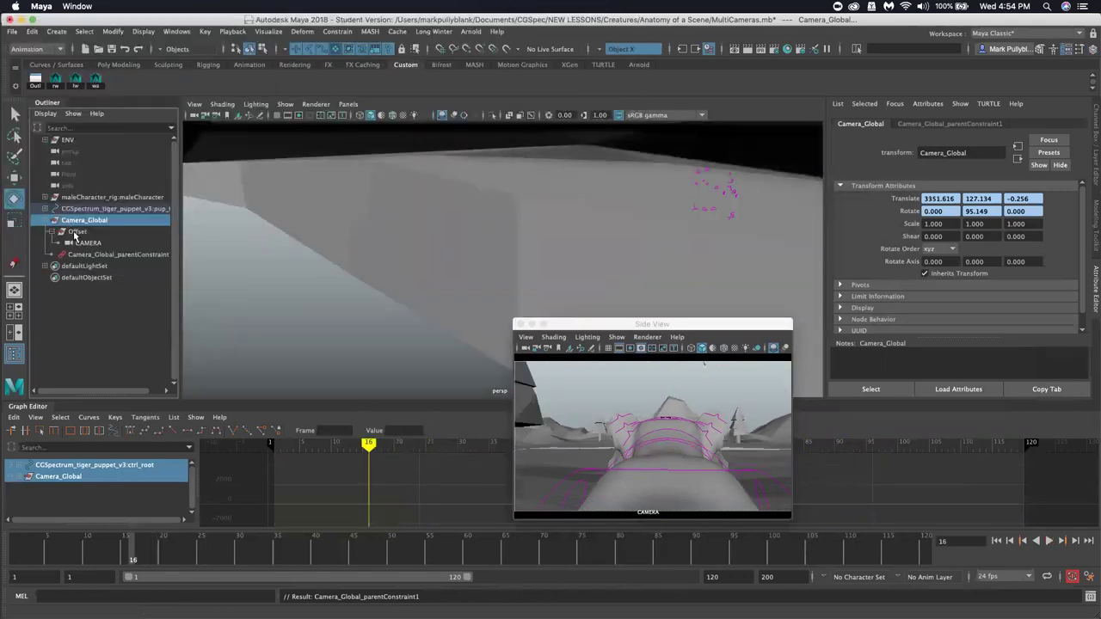
click(76, 232)
key(s)
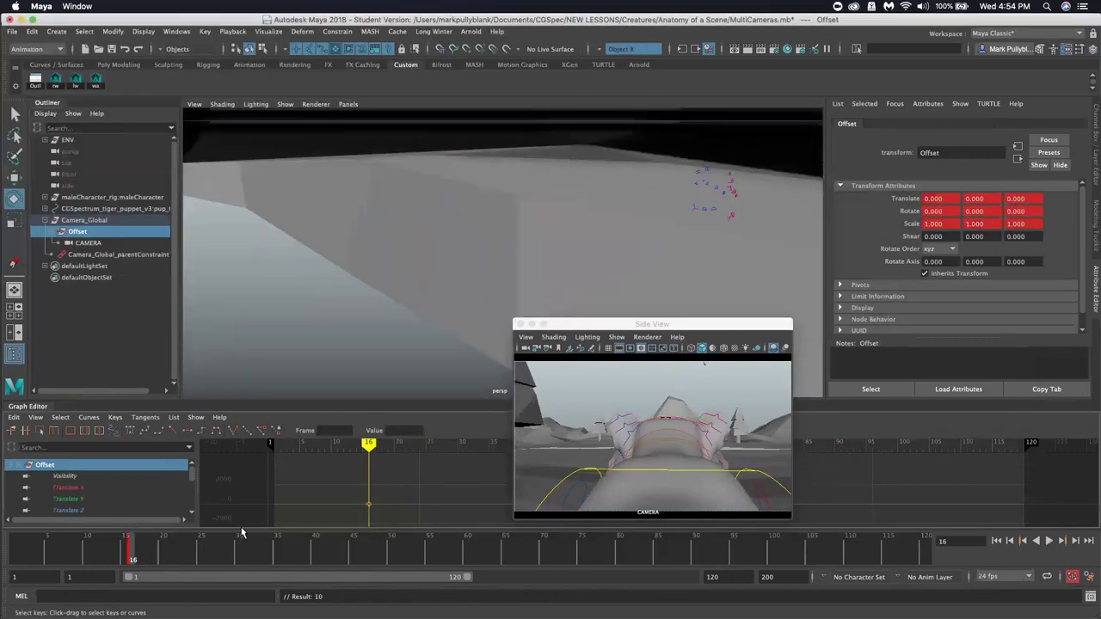
At frame 68, move Offset to about Translate X 27.9 and Z 2.5, rotate it around Y toward the tiger's side, and key it
key(alt+v)
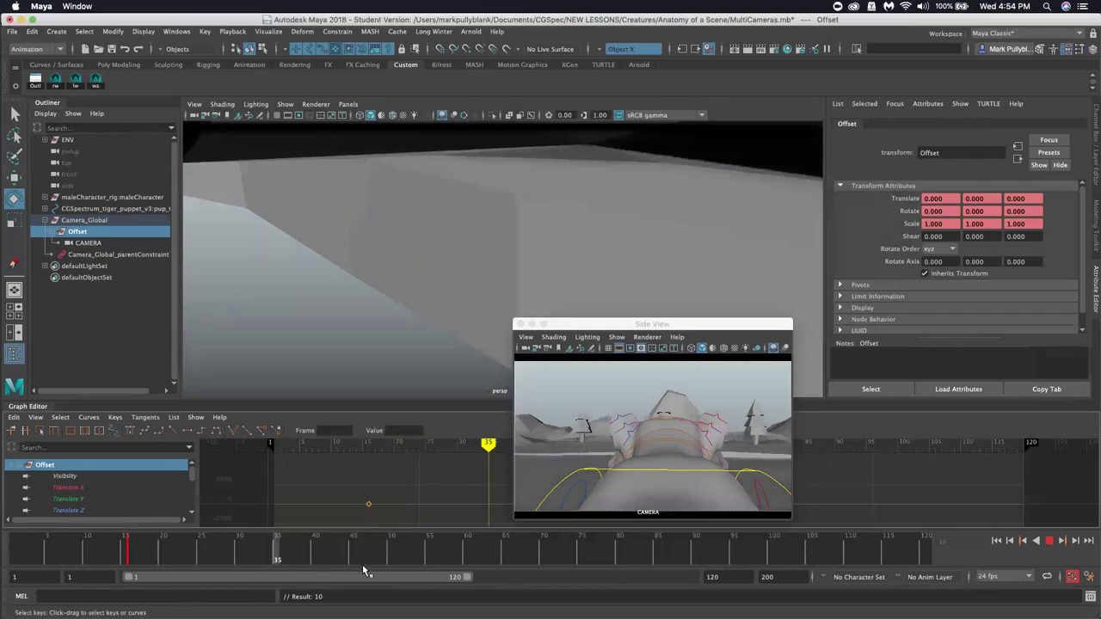
click(456, 379)
alt+drag(475, 322, 422, 306)
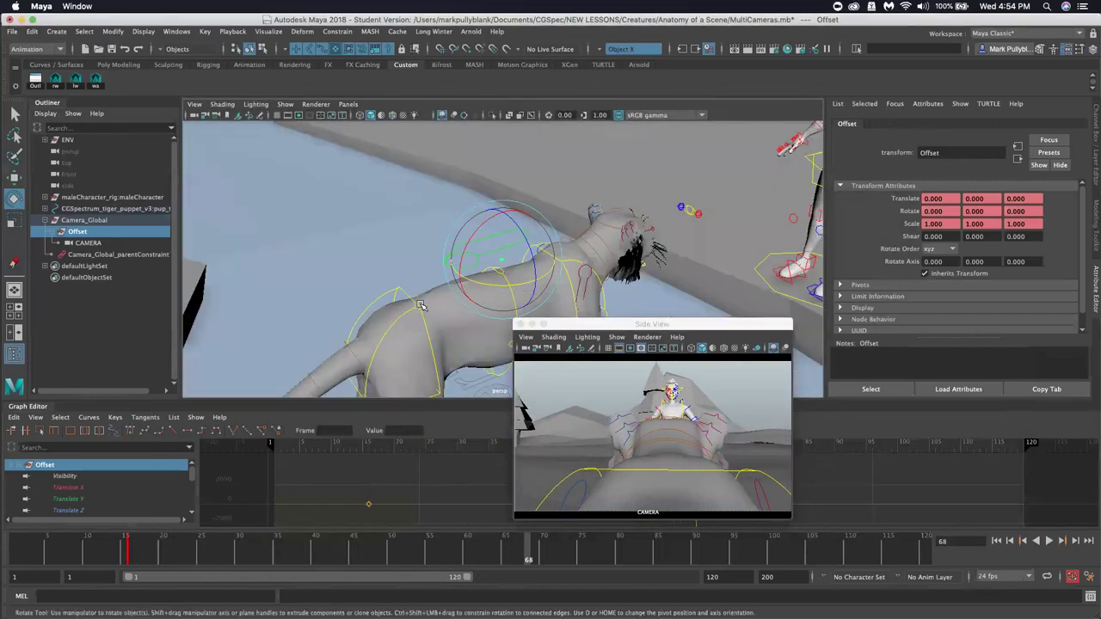
key(w)
drag(503, 258, 520, 271)
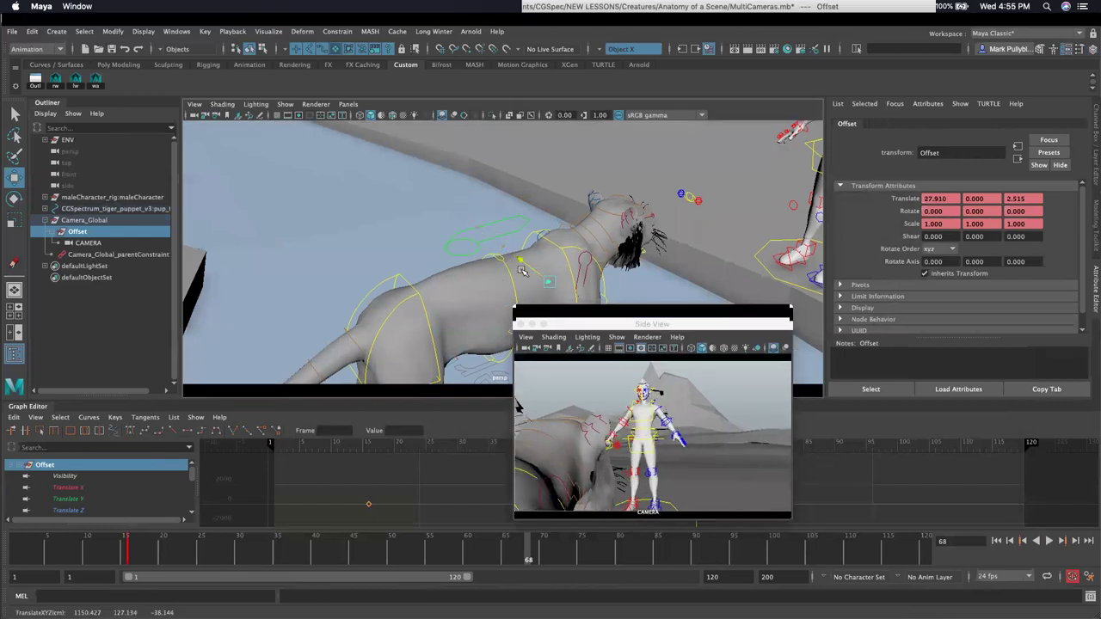
key(e)
alt+drag(405, 285, 358, 286)
drag(463, 385, 108, 560)
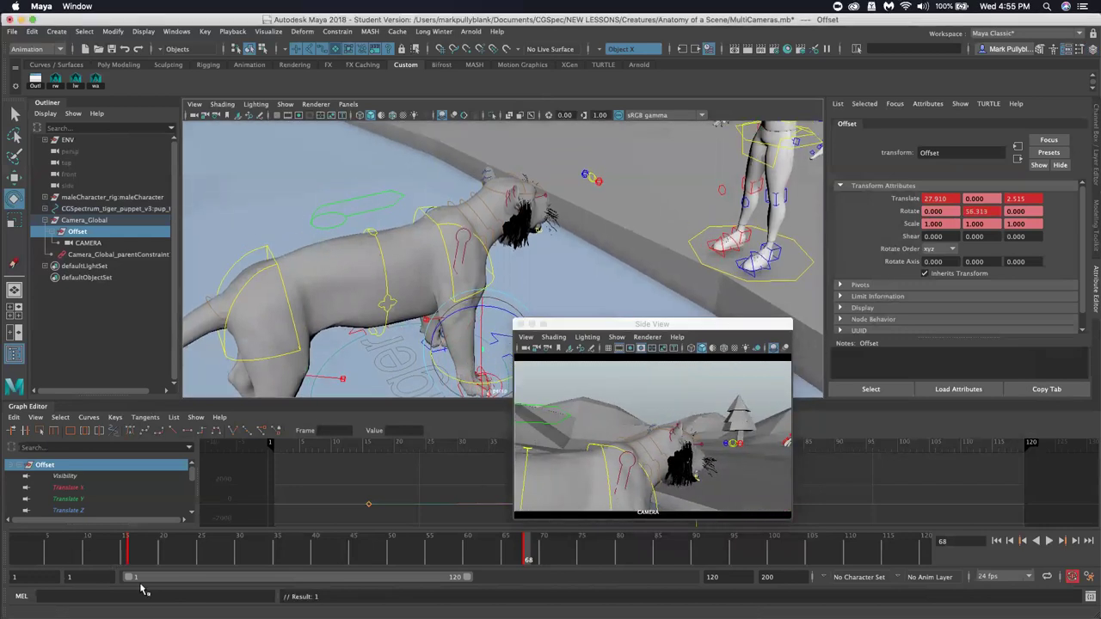
Play the animation from the start to review the keyed Offset move in the floating CAMERA view, stopping at frame 12
key(alt+shift+v)
click(1049, 540)
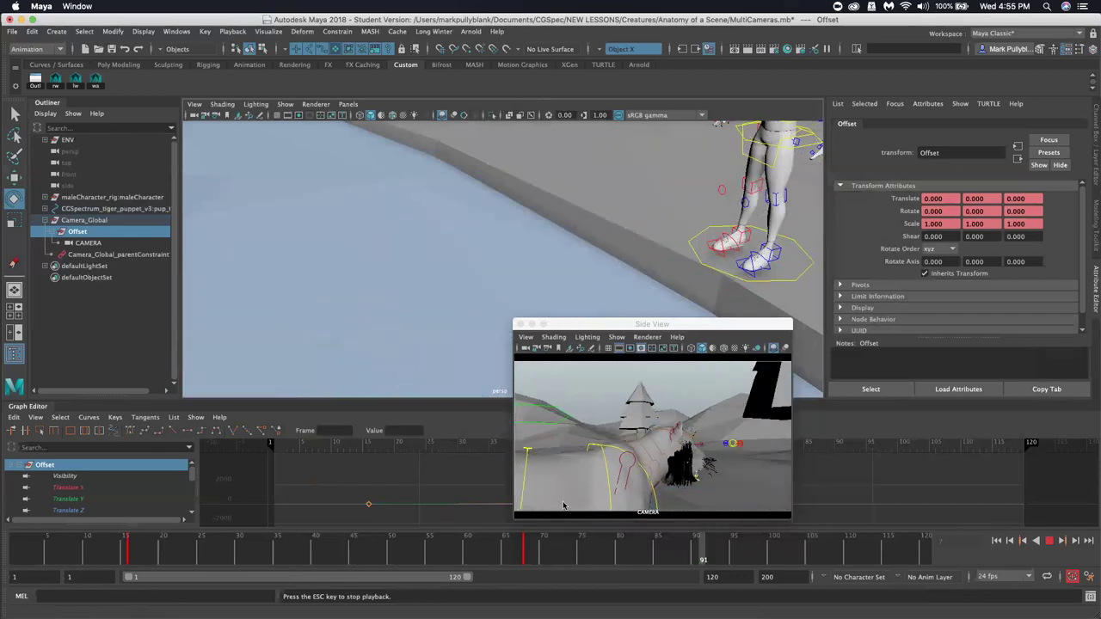
key(Escape)
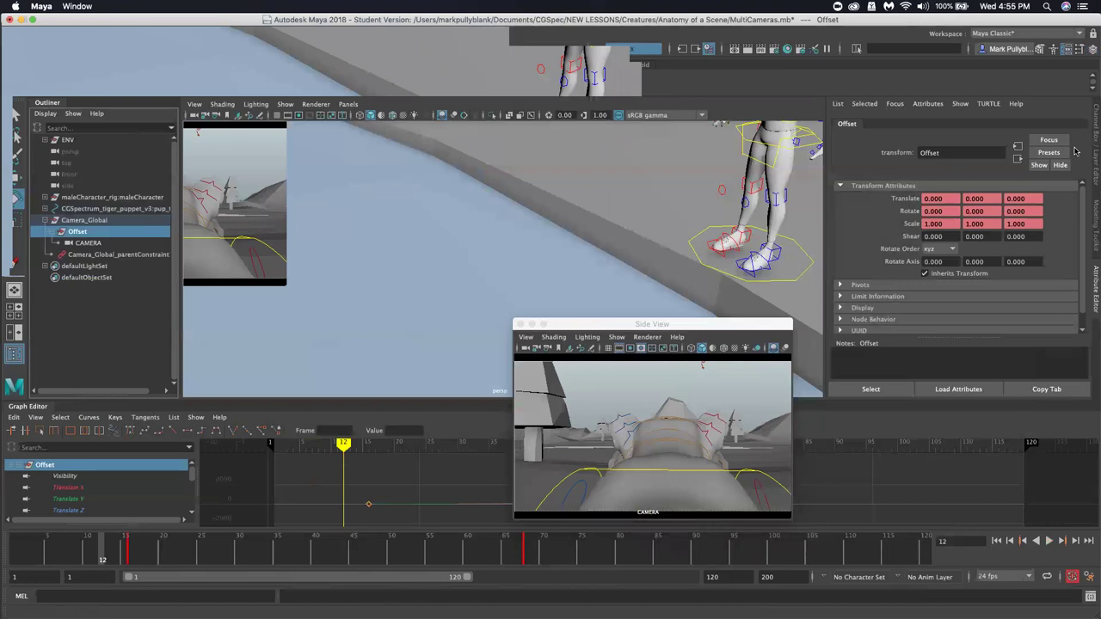
click(1075, 148)
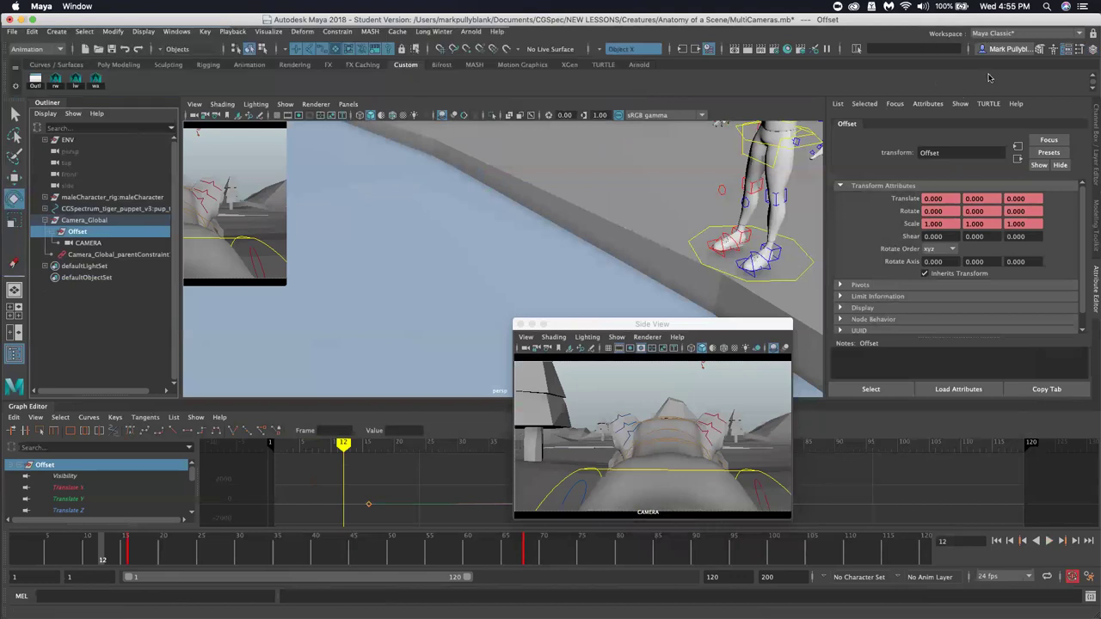